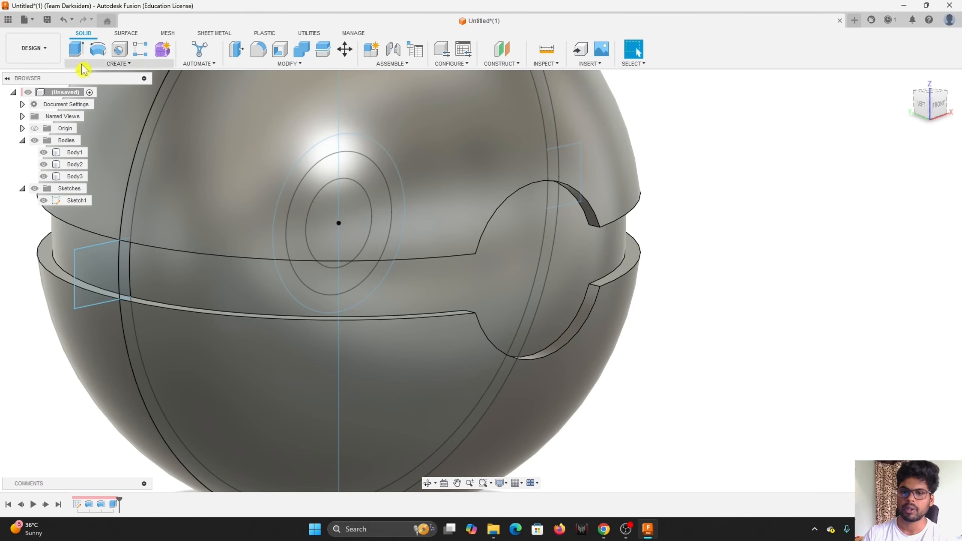
- Set up an extrusion of the four half-profiles inside the middle concentric circle, starting from the inner sphere's surface as the object
{"action": "left_click", "coordinate": [76, 49]}
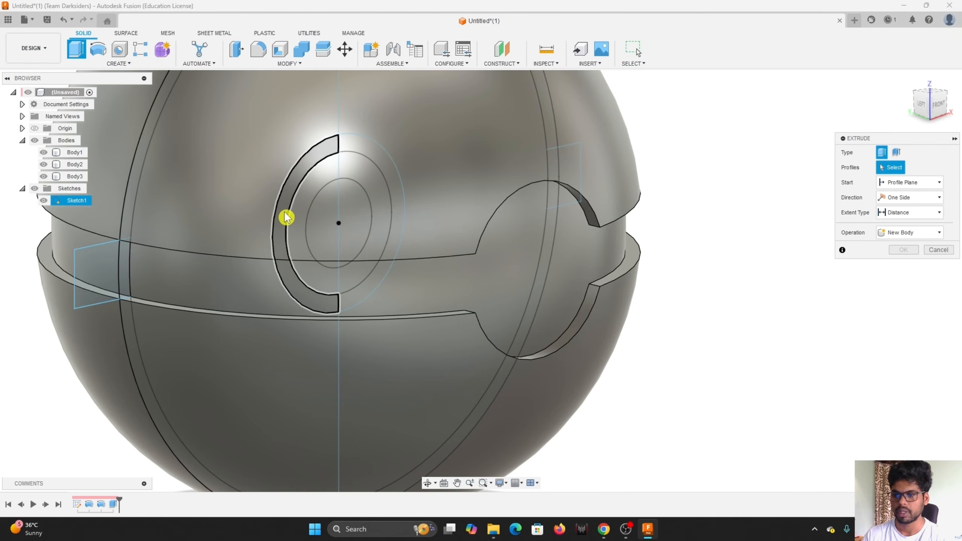
{"action": "left_click", "coordinate": [311, 195]}
{"action": "left_click", "coordinate": [333, 214]}
{"action": "left_click", "coordinate": [354, 209]}
{"action": "left_click", "coordinate": [369, 183]}
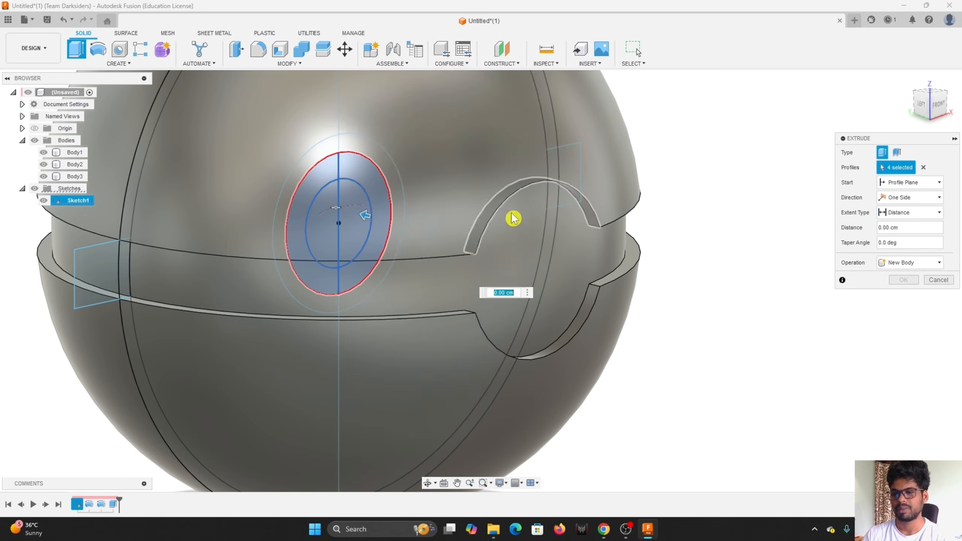
{"action": "scroll", "coordinate": [500, 219], "scroll_direction": "down", "scroll_amount": 2}
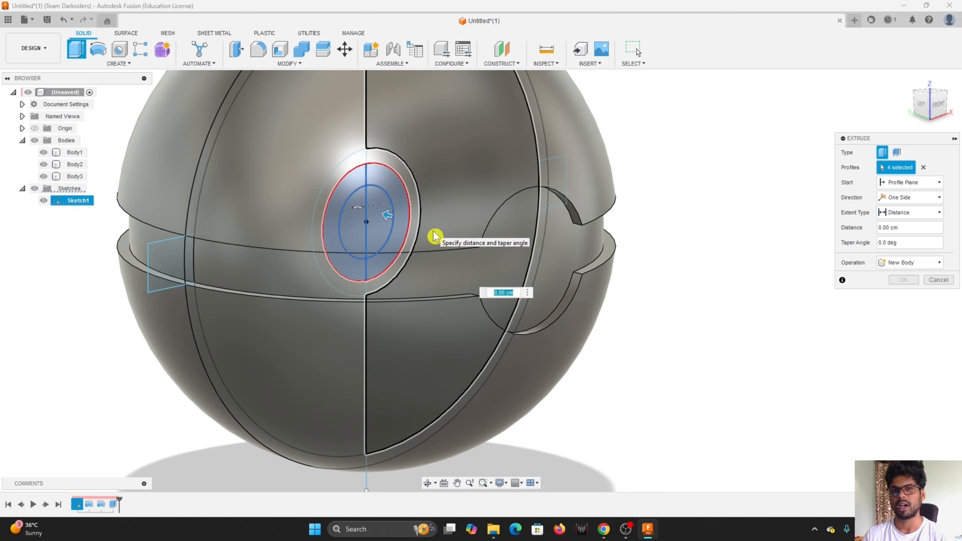
{"action": "left_click", "coordinate": [920, 108]}
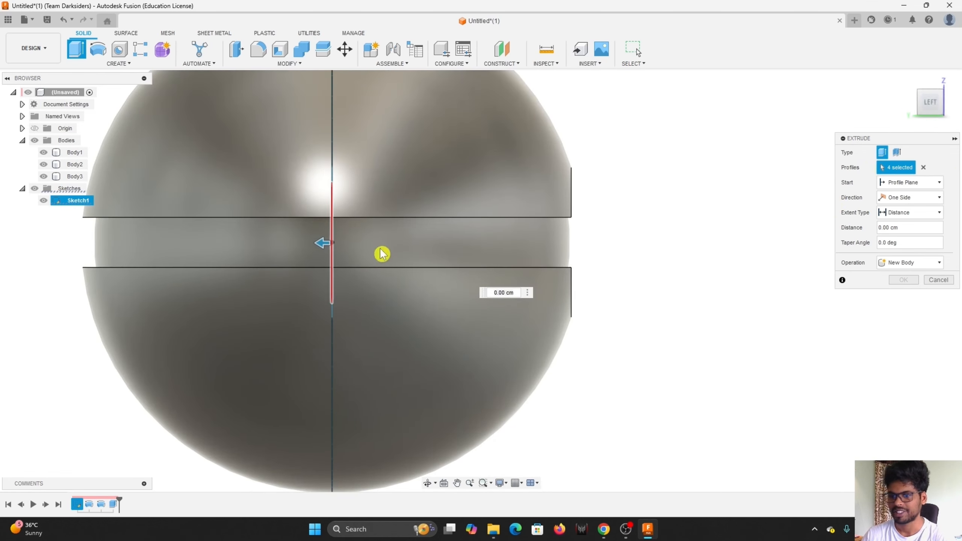
{"action": "left_click", "coordinate": [930, 185]}
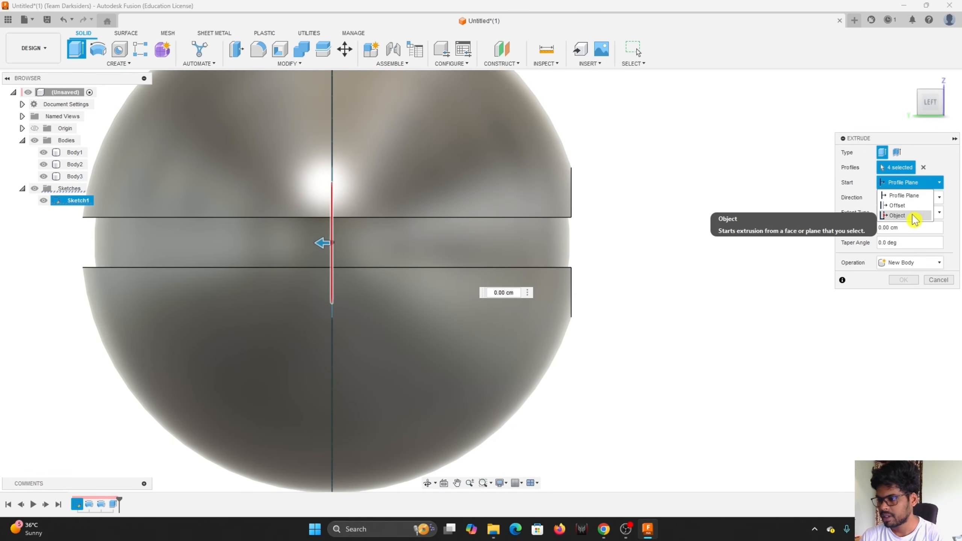
{"action": "left_click", "coordinate": [911, 215]}
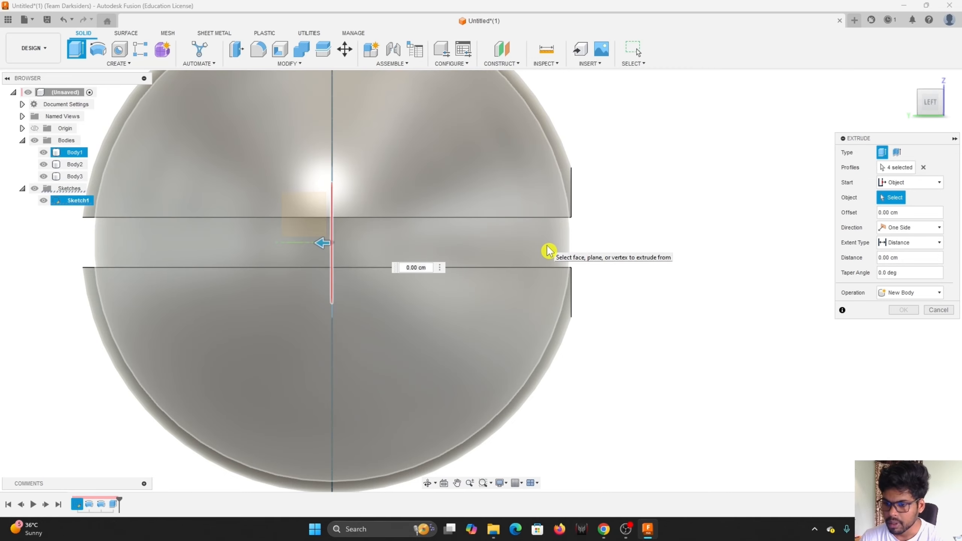
{"action": "left_click", "coordinate": [548, 250]}
- Extrude the selected profiles outward with a distance of -0.15 cm as a new body
{"action": "scroll", "coordinate": [607, 232], "scroll_direction": "up", "scroll_amount": 5}
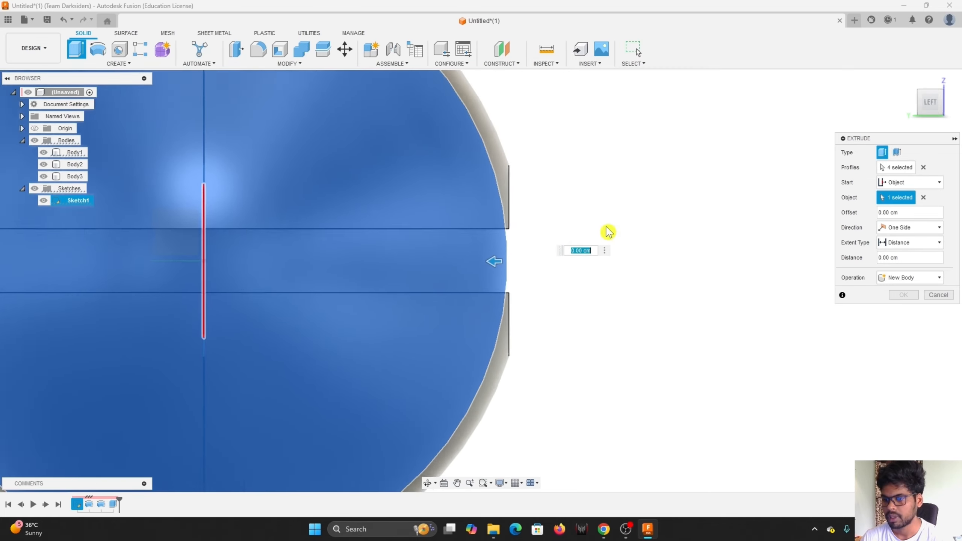
{"action": "left_click_drag", "start_coordinate": [482, 268], "coordinate": [512, 269]}
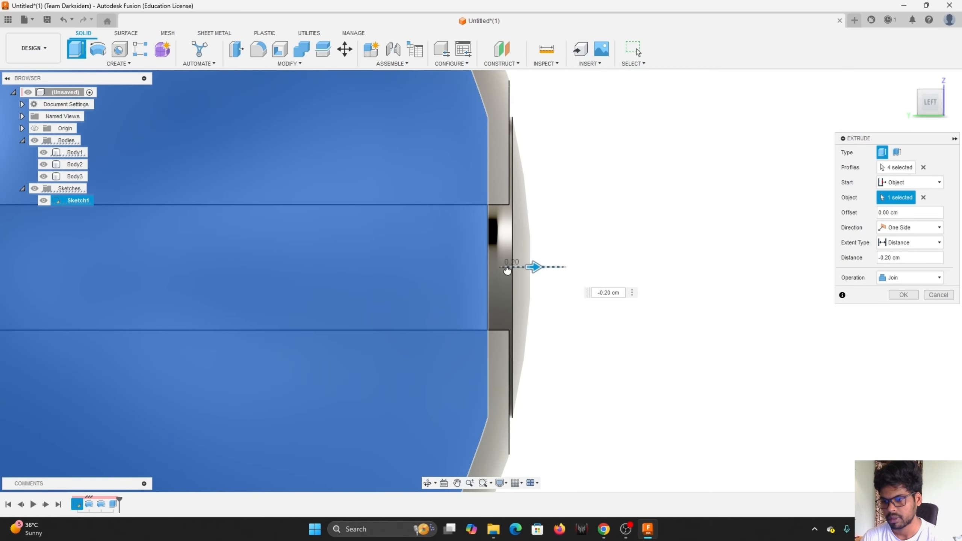
{"action": "scroll", "coordinate": [571, 257], "scroll_direction": "up", "scroll_amount": 3}
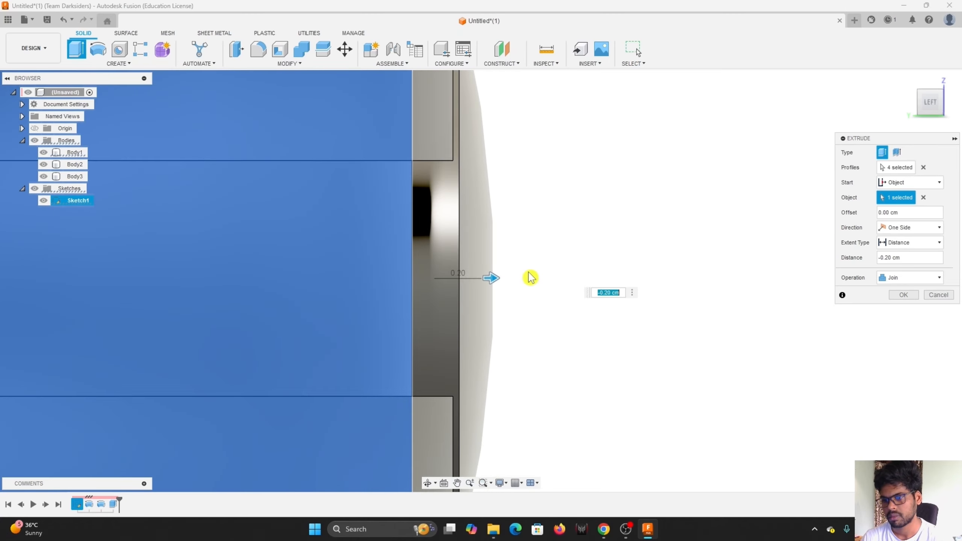
{"action": "left_click_drag", "start_coordinate": [491, 277], "coordinate": [481, 277]}
{"action": "scroll", "coordinate": [622, 265], "scroll_direction": "down", "scroll_amount": 4}
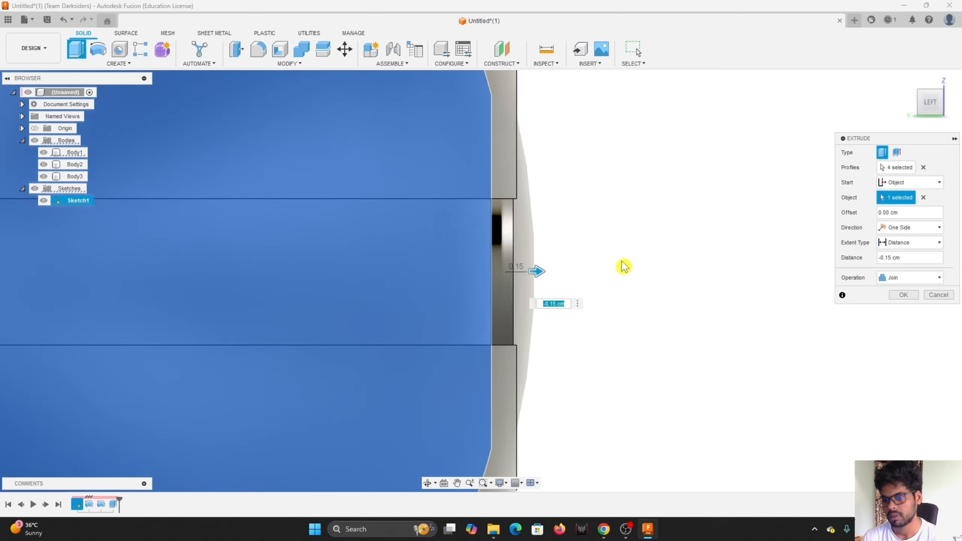
{"action": "scroll", "coordinate": [622, 263], "scroll_direction": "down", "scroll_amount": 5}
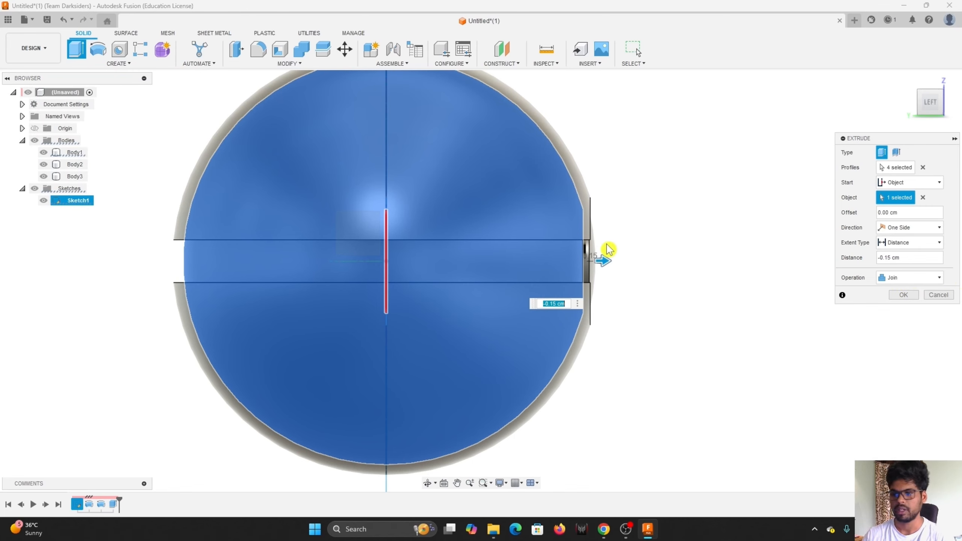
{"action": "left_click", "coordinate": [916, 278]}
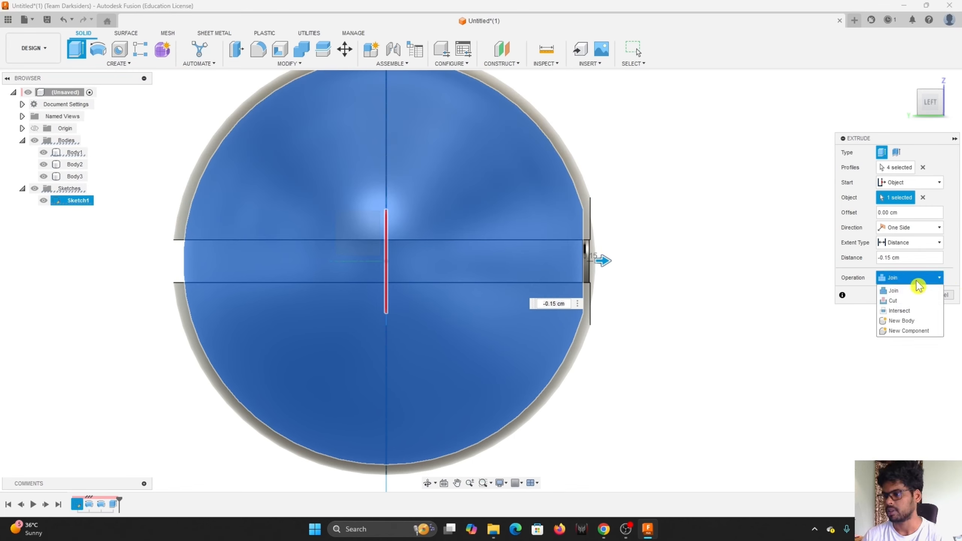
{"action": "left_click", "coordinate": [908, 320]}
{"action": "left_click", "coordinate": [914, 297]}
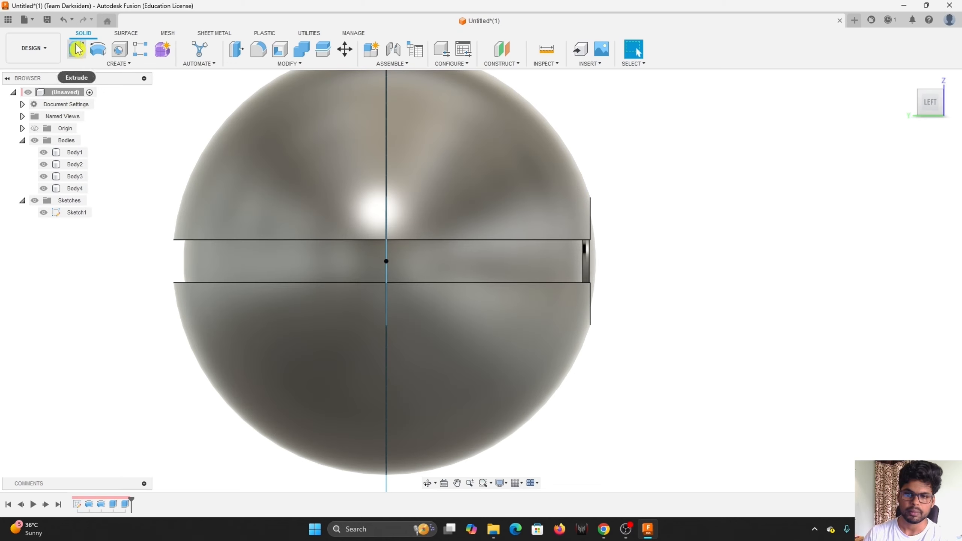
- Set up an extrusion of both halves of the smallest circle, starting from the front face of the new button disc
{"action": "left_click", "coordinate": [24, 19]}
{"action": "left_click", "coordinate": [123, 254]}
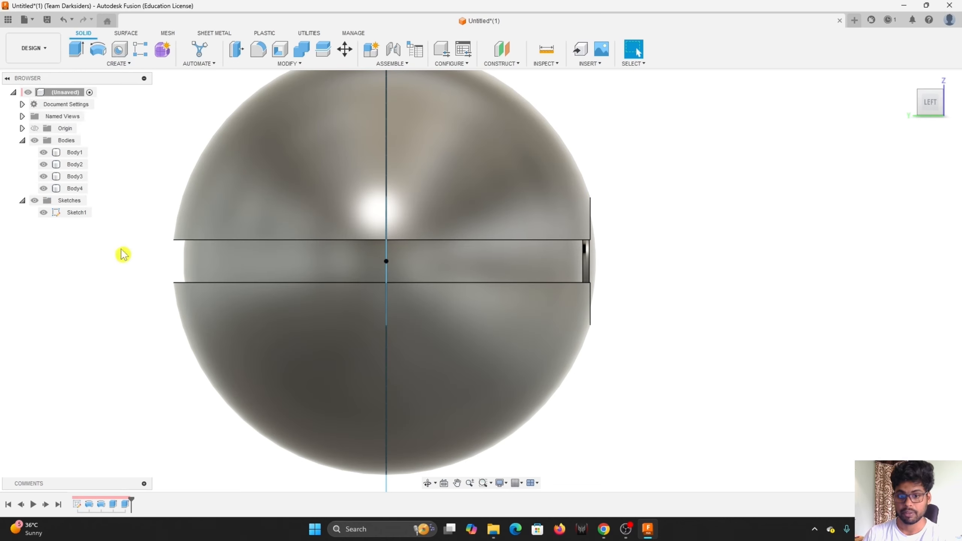
{"action": "left_click", "coordinate": [35, 48]}
{"action": "left_click", "coordinate": [77, 53]}
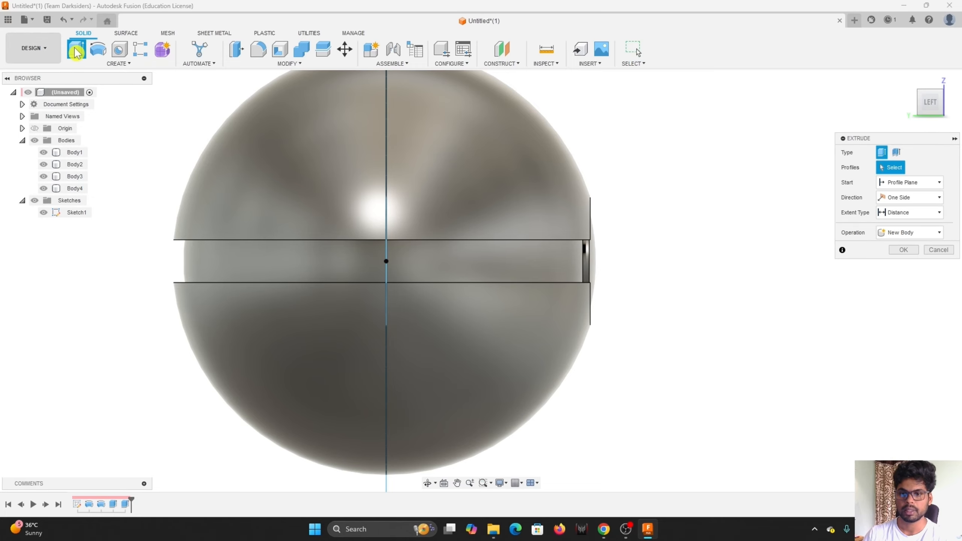
{"action": "left_click", "coordinate": [932, 121]}
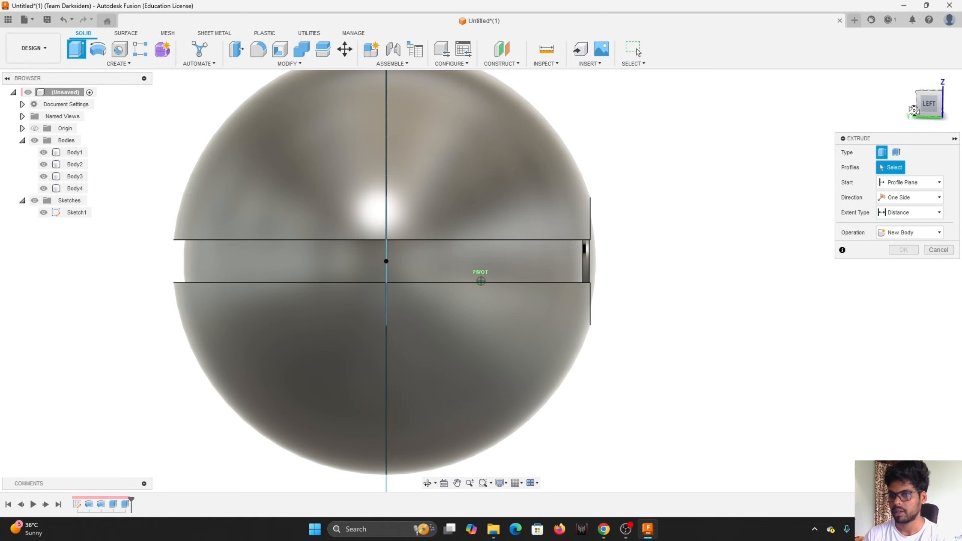
{"action": "left_click", "coordinate": [419, 252]}
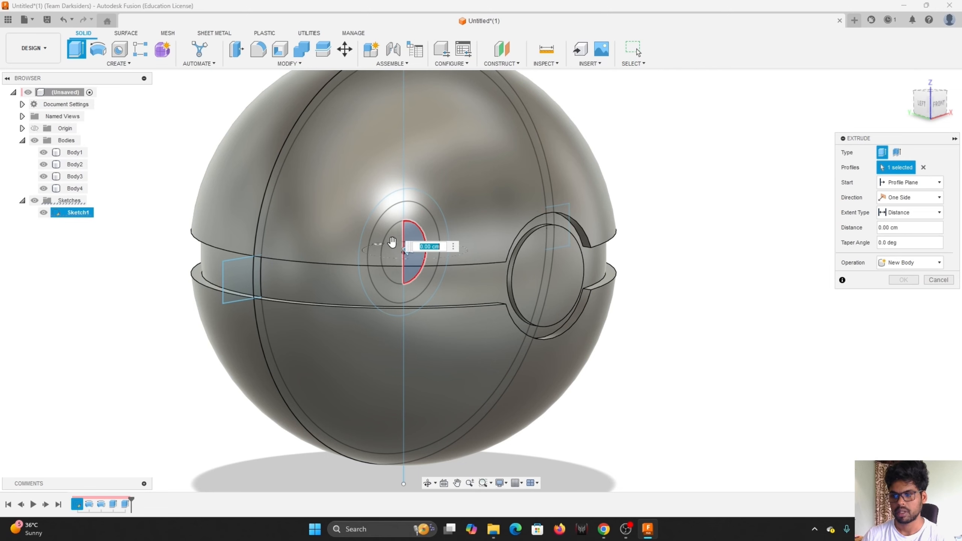
{"action": "left_click", "coordinate": [393, 264]}
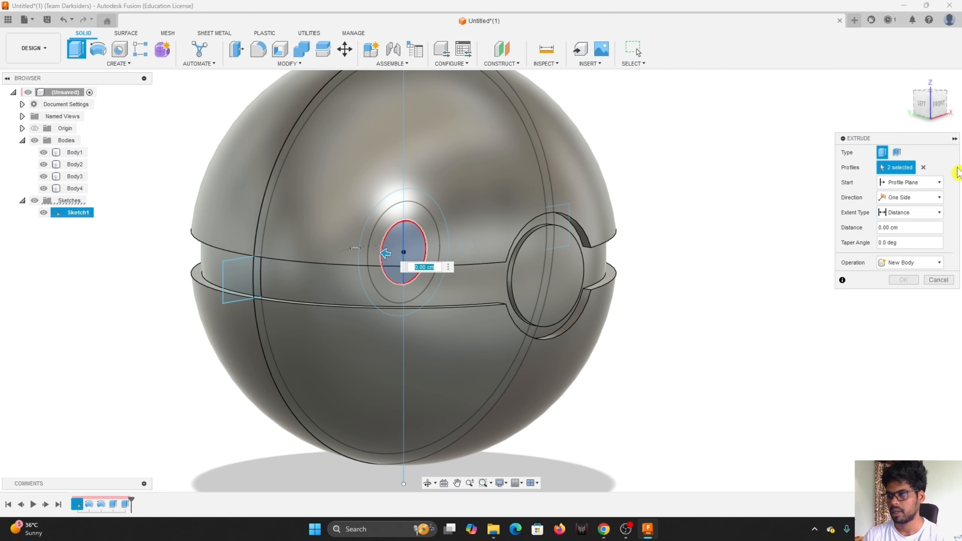
{"action": "left_click", "coordinate": [920, 182]}
{"action": "left_click", "coordinate": [908, 215]}
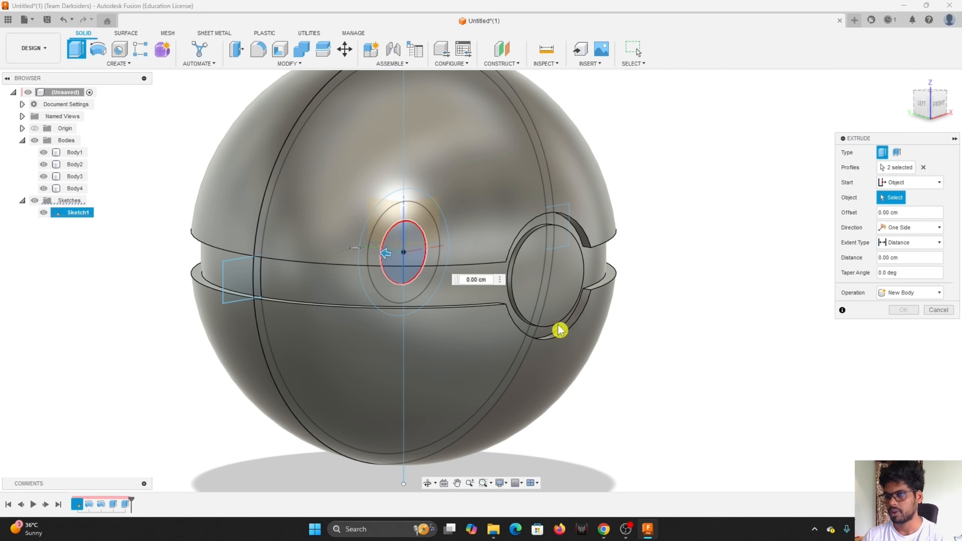
{"action": "left_click", "coordinate": [554, 279]}
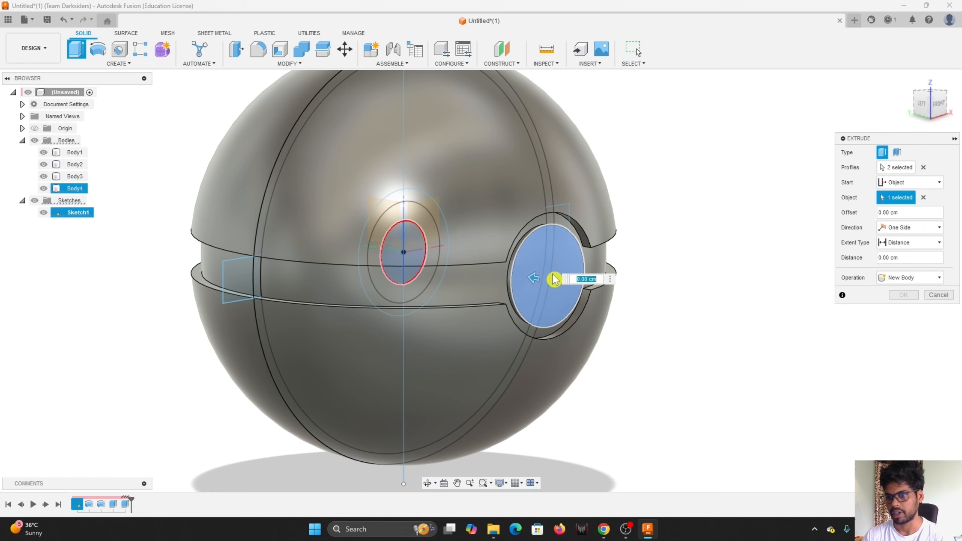
- Extrude the small button circle outward with a distance of -0.20 cm as a new body
{"action": "left_click", "coordinate": [922, 106]}
{"action": "scroll", "coordinate": [547, 299], "scroll_direction": "up", "scroll_amount": 5}
{"action": "left_click_drag", "start_coordinate": [586, 264], "coordinate": [606, 266]}
{"action": "scroll", "coordinate": [736, 279], "scroll_direction": "down", "scroll_amount": 5}
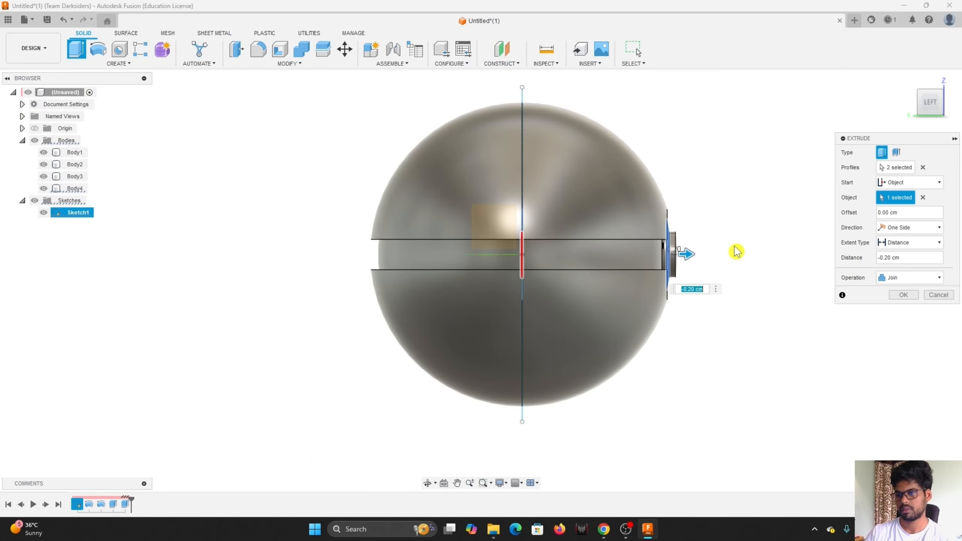
{"action": "scroll", "coordinate": [735, 253], "scroll_direction": "up", "scroll_amount": 5}
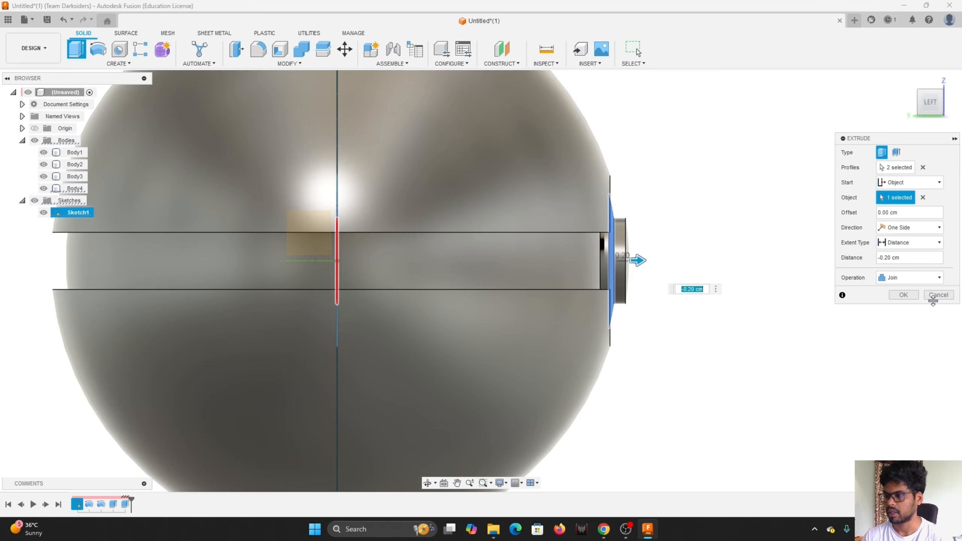
{"action": "left_click", "coordinate": [931, 277]}
{"action": "left_click", "coordinate": [903, 322]}
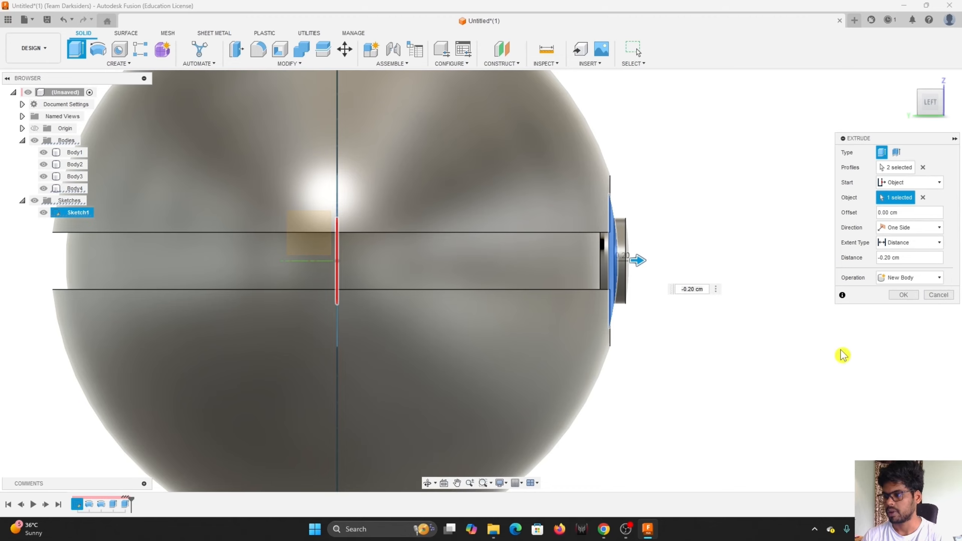
{"action": "left_click", "coordinate": [903, 295]}
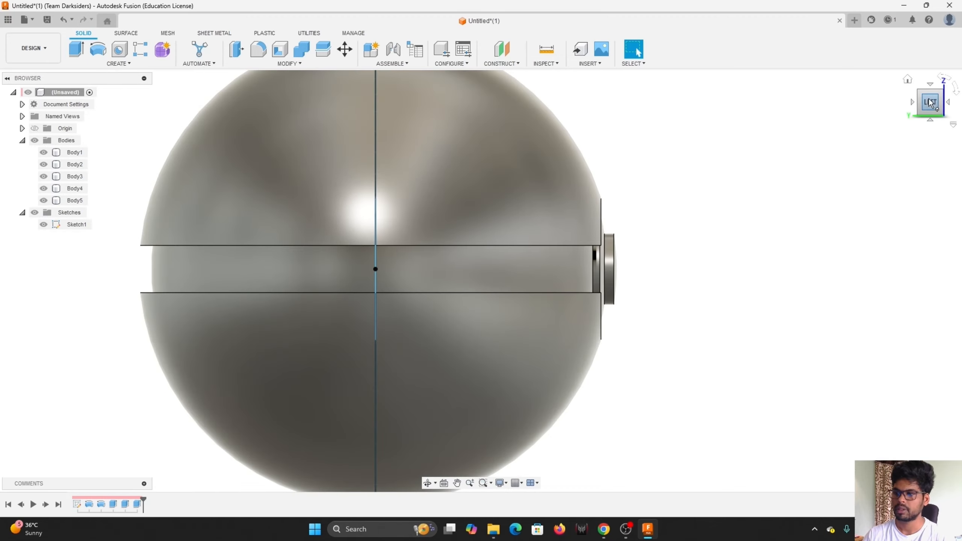
- Hide Sketch1 and collapse the Sketches folder
{"action": "mouse_move", "coordinate": [924, 108]}
{"action": "left_mouse_down"}
{"action": "mouse_move", "coordinate": [903, 124]}
{"action": "mouse_move", "coordinate": [882, 108]}
{"action": "left_mouse_up"}
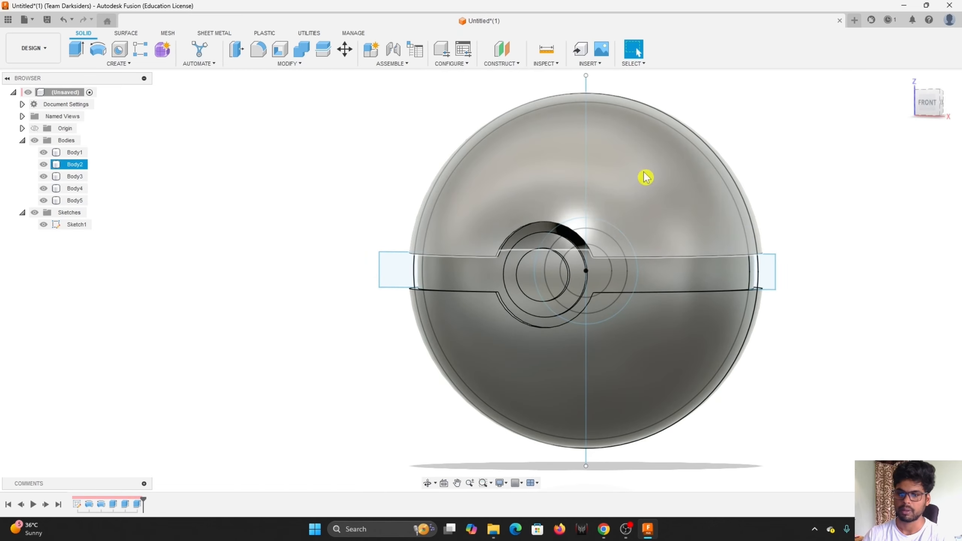
{"action": "left_click", "coordinate": [57, 224]}
{"action": "left_click", "coordinate": [44, 224]}
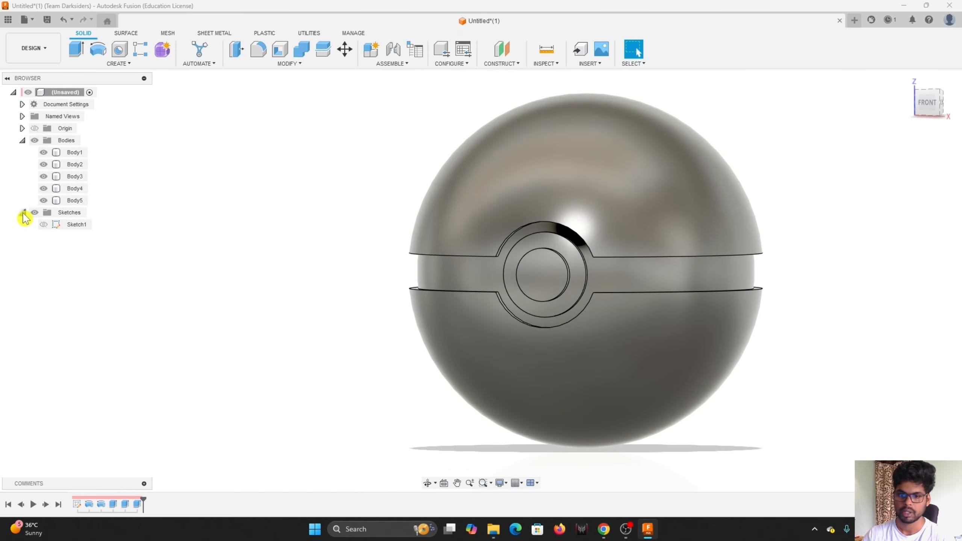
{"action": "left_click", "coordinate": [23, 213]}
- Start a fillet on the four outer edges of the upper and lower shells along the band gap and button cutout
{"action": "scroll", "coordinate": [362, 295], "scroll_direction": "down", "scroll_amount": 2}
{"action": "mouse_move", "coordinate": [928, 102]}
{"action": "left_mouse_down"}
{"action": "mouse_move", "coordinate": [937, 121]}
{"action": "mouse_move", "coordinate": [928, 122]}
{"action": "left_mouse_up"}
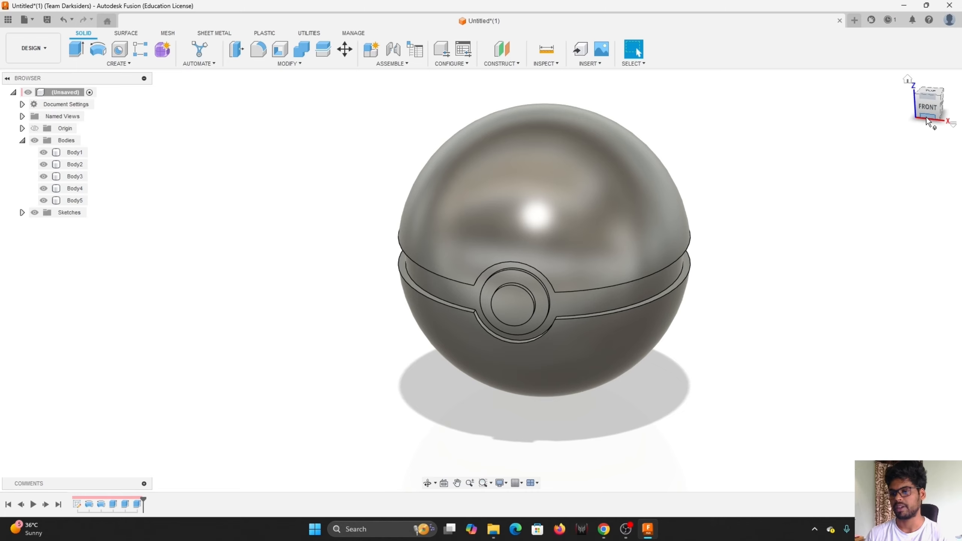
{"action": "left_click", "coordinate": [258, 49]}
{"action": "scroll", "coordinate": [605, 315], "scroll_direction": "up", "scroll_amount": 3}
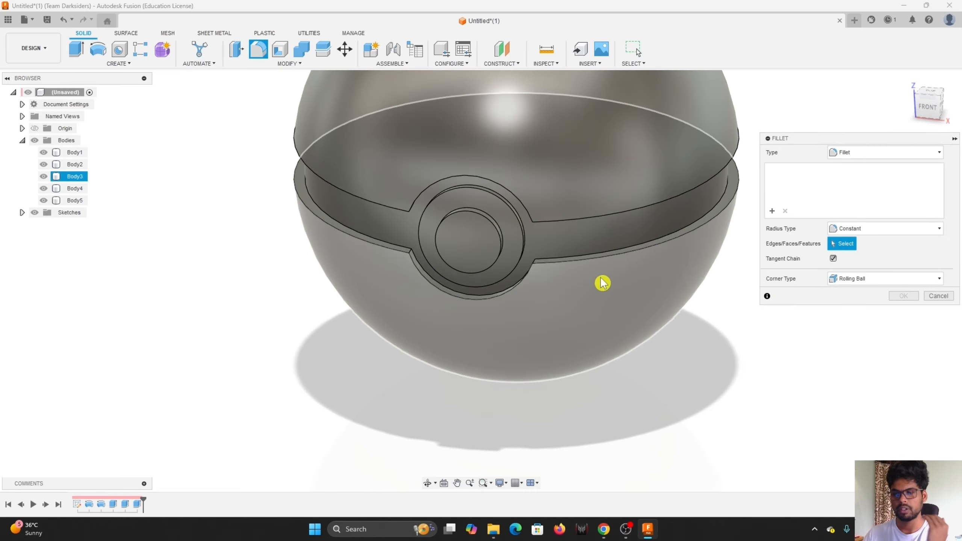
{"action": "scroll", "coordinate": [606, 281], "scroll_direction": "up", "scroll_amount": 3}
{"action": "scroll", "coordinate": [382, 252], "scroll_direction": "up", "scroll_amount": 2}
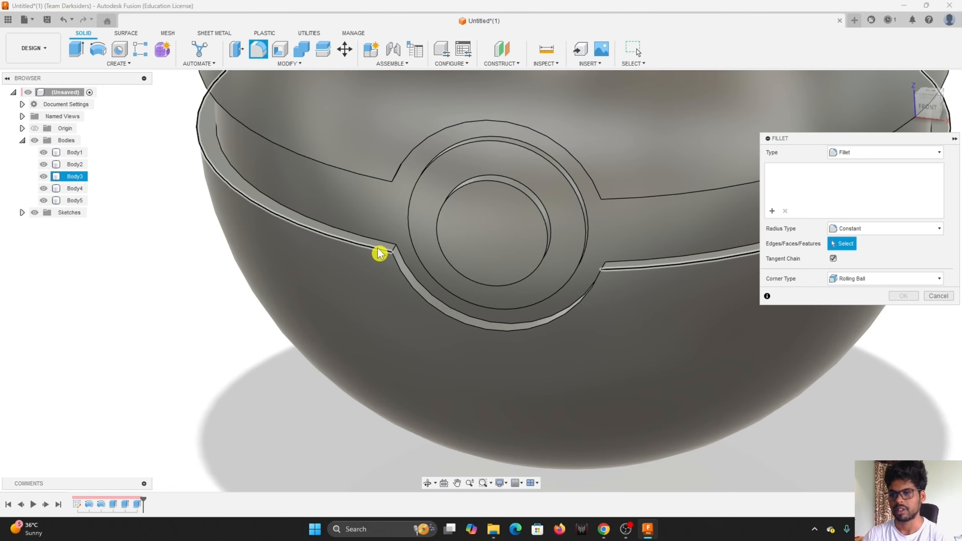
{"action": "left_click", "coordinate": [378, 253]}
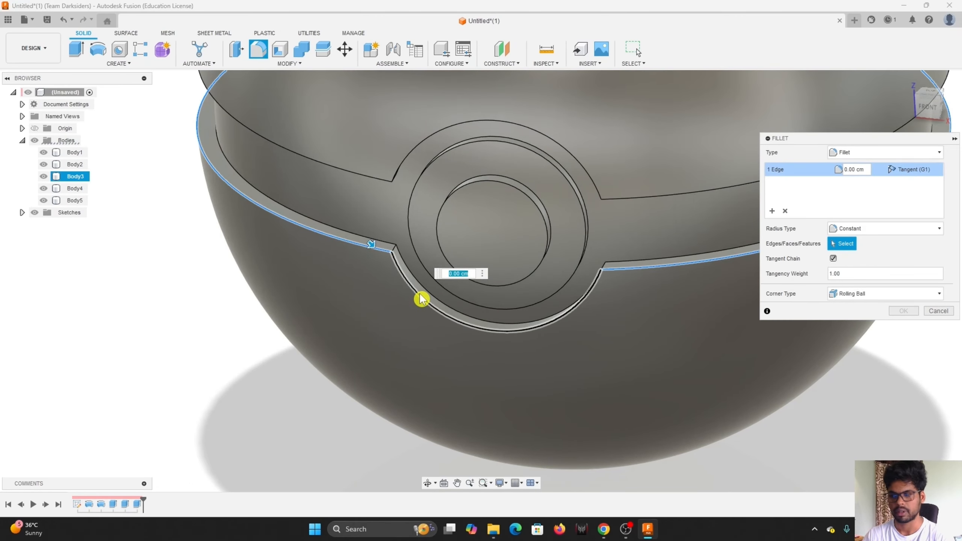
{"action": "left_click", "coordinate": [420, 297], "text": "shift"}
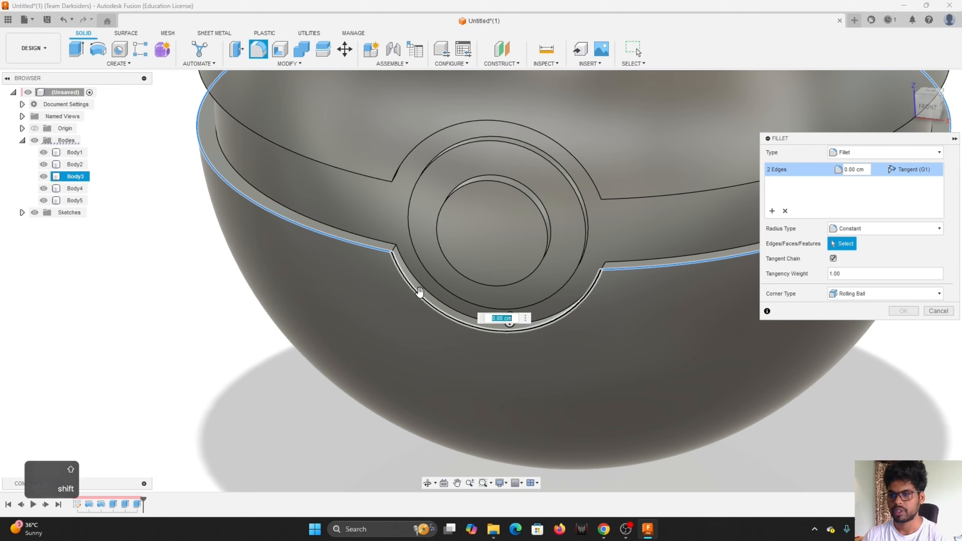
{"action": "left_click", "coordinate": [405, 158], "text": "shift"}
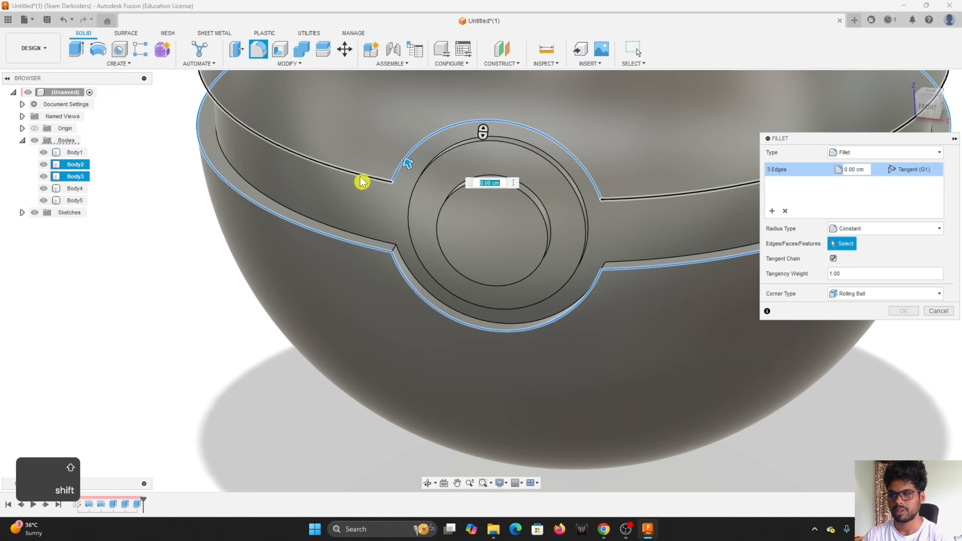
{"action": "left_click", "coordinate": [363, 177], "text": "shift"}
- Fillet the four selected shell edges along the band gap and button cutout with a 0.10 cm radius
{"action": "scroll", "coordinate": [333, 425], "scroll_direction": "down", "scroll_amount": 2}
{"action": "scroll", "coordinate": [359, 242], "scroll_direction": "up", "scroll_amount": 5}
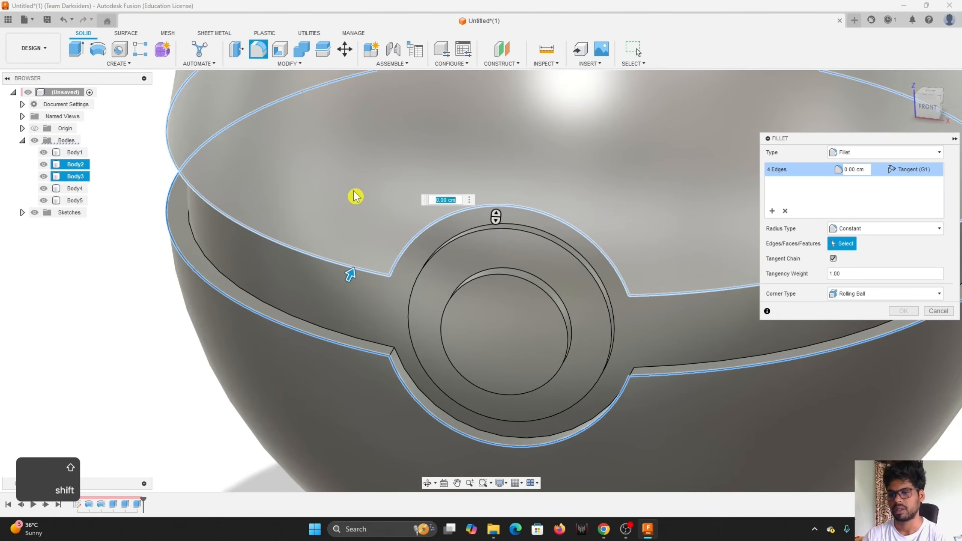
{"action": "left_click_drag", "start_coordinate": [351, 313], "coordinate": [355, 311]}
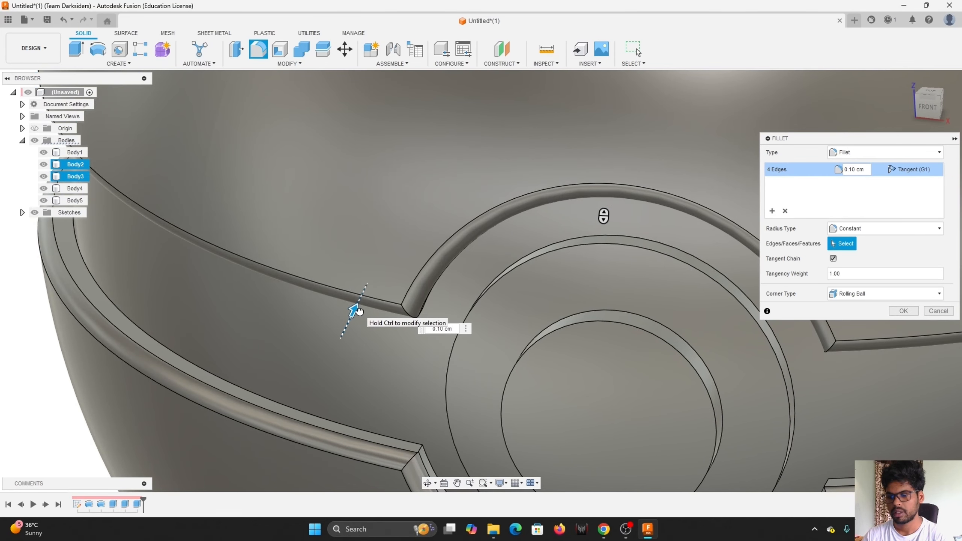
{"action": "scroll", "coordinate": [354, 305], "scroll_direction": "down", "scroll_amount": 6}
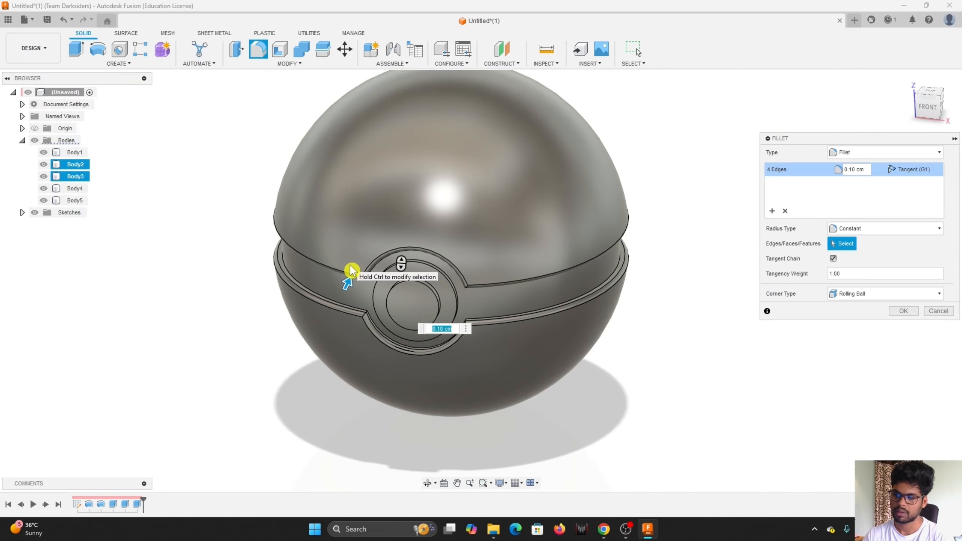
{"action": "left_click", "coordinate": [901, 311]}
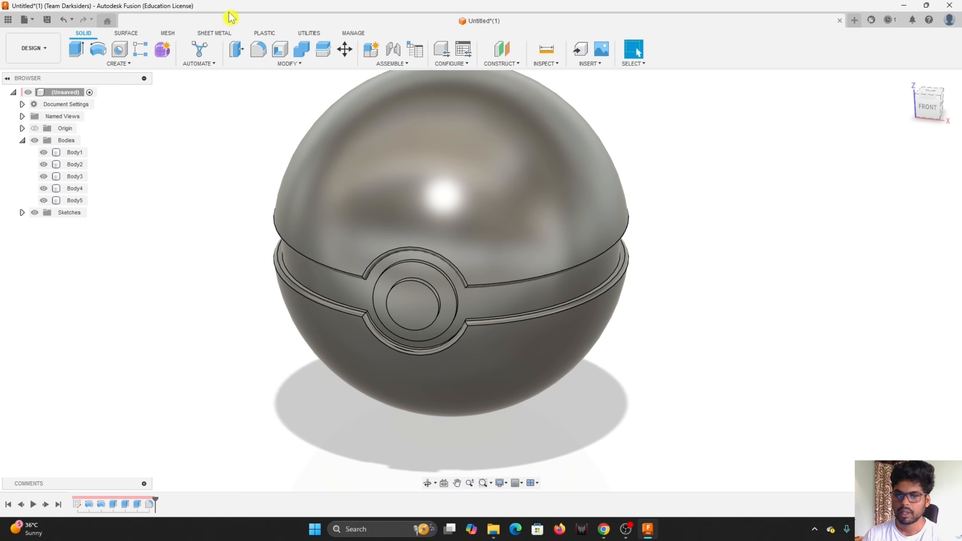
- Fillet the outer front edge of the small center button with a 0.10 cm radius
{"action": "left_click", "coordinate": [257, 51]}
{"action": "scroll", "coordinate": [436, 283], "scroll_direction": "up", "scroll_amount": 5}
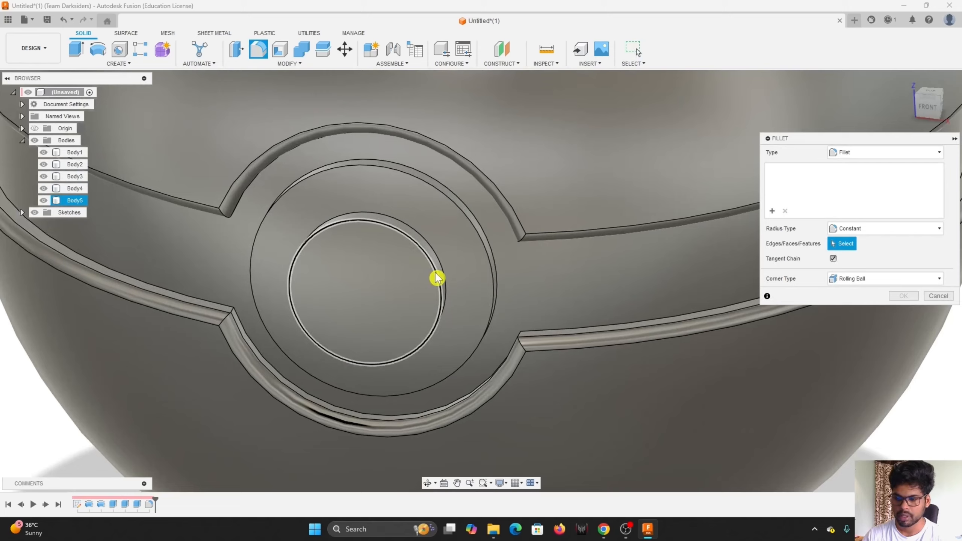
{"action": "left_click", "coordinate": [435, 278]}
{"action": "scroll", "coordinate": [435, 282], "scroll_direction": "up", "scroll_amount": 5}
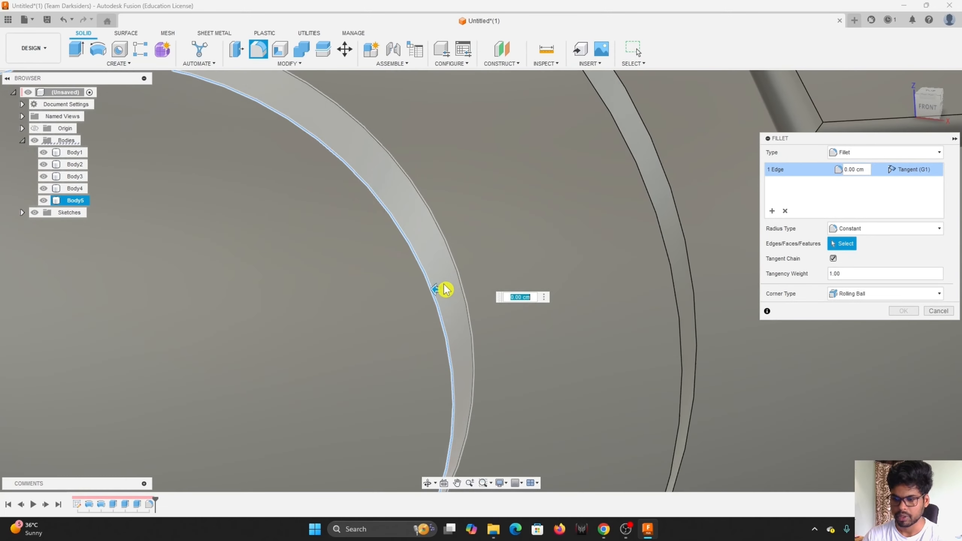
{"action": "left_click_drag", "start_coordinate": [435, 287], "coordinate": [427, 287]}
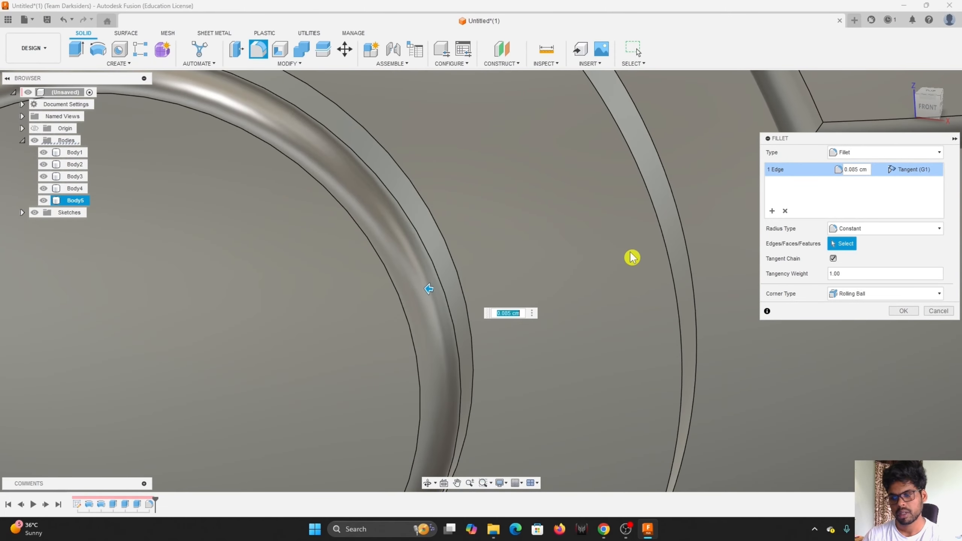
{"action": "scroll", "coordinate": [631, 249], "scroll_direction": "down", "scroll_amount": 5}
{"action": "scroll", "coordinate": [632, 250], "scroll_direction": "up", "scroll_amount": 3}
{"action": "scroll", "coordinate": [455, 275], "scroll_direction": "up", "scroll_amount": 4}
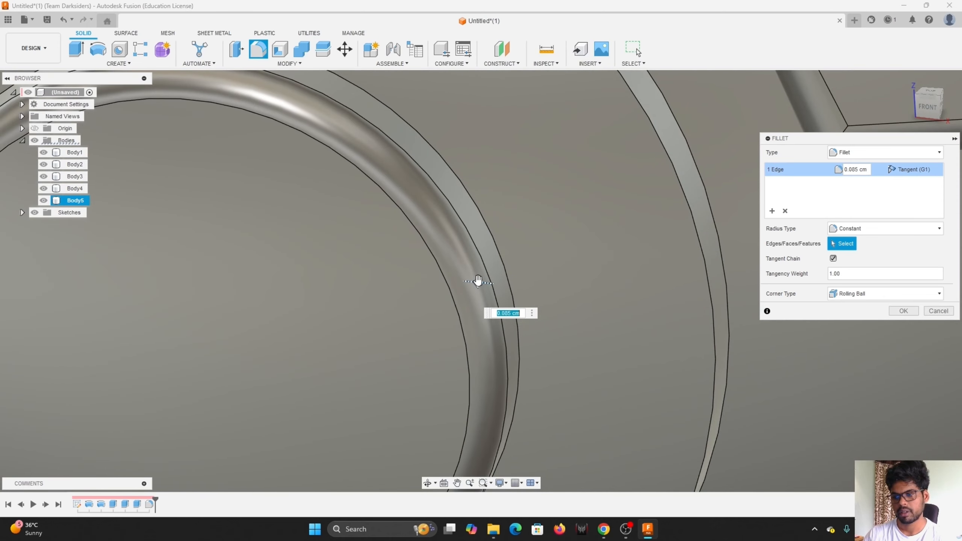
{"action": "type", "text": "0.03"}
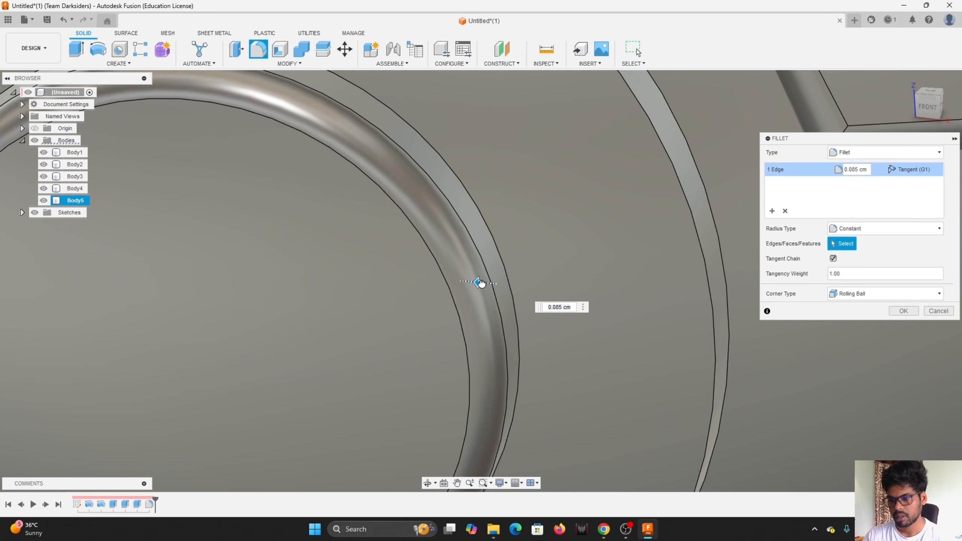
{"action": "left_click_drag", "start_coordinate": [483, 283], "coordinate": [478, 283]}
{"action": "scroll", "coordinate": [568, 262], "scroll_direction": "down", "scroll_amount": 10}
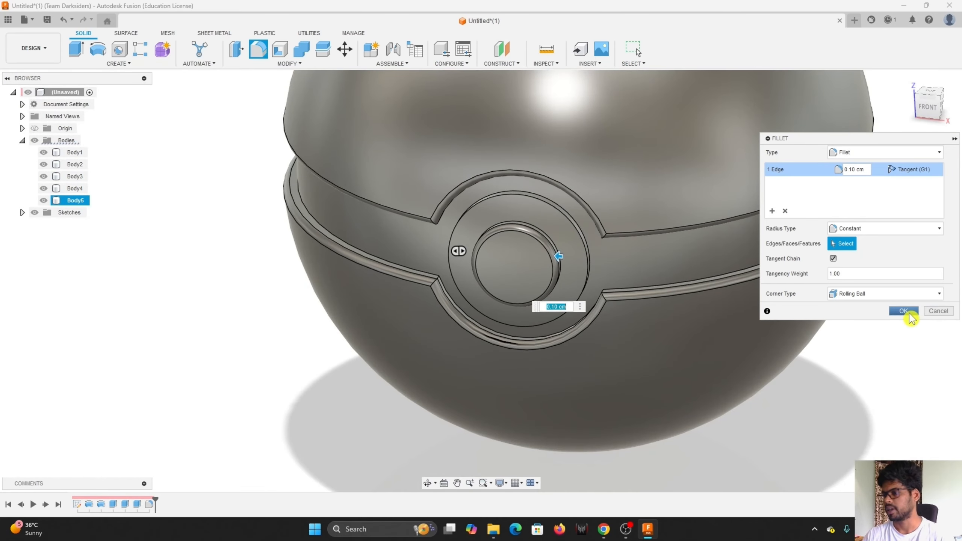
{"action": "left_click", "coordinate": [910, 309]}
- Save the design as "Pokebal tutorial" in Admin Project
{"action": "scroll", "coordinate": [345, 418], "scroll_direction": "down", "scroll_amount": 4}
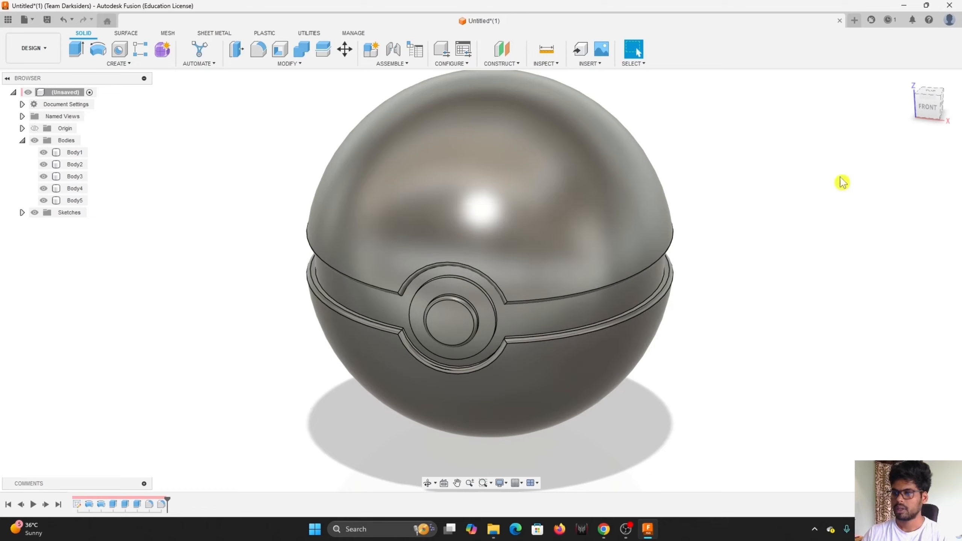
{"action": "mouse_move", "coordinate": [927, 108]}
{"action": "left_mouse_down"}
{"action": "mouse_move", "coordinate": [956, 79]}
{"action": "mouse_move", "coordinate": [905, 100]}
{"action": "left_mouse_up"}
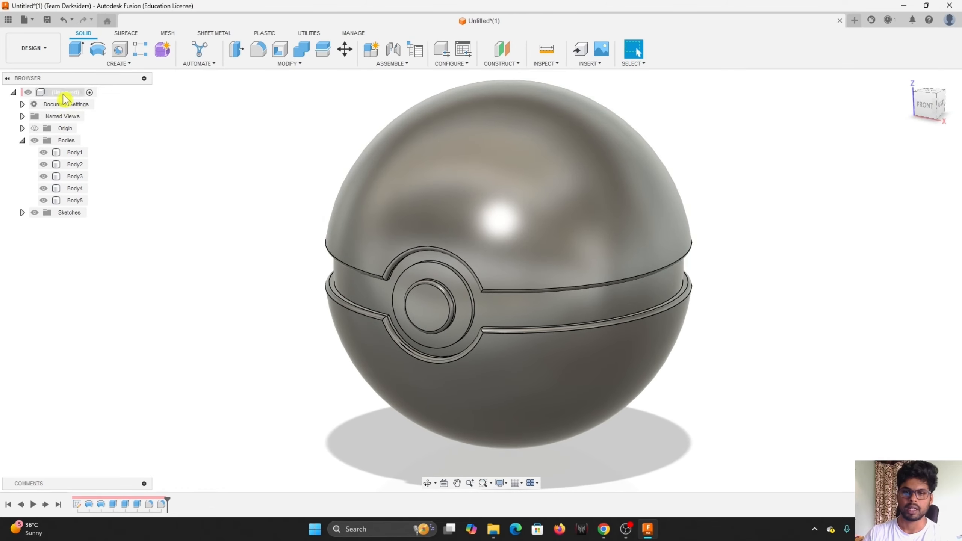
{"action": "left_click", "coordinate": [47, 19]}
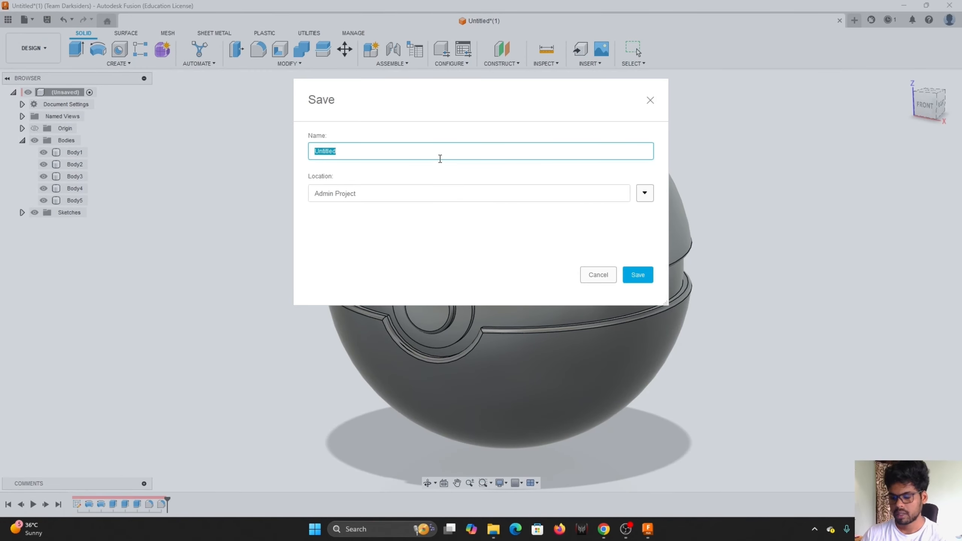
{"action": "type", "text": "Poke"}
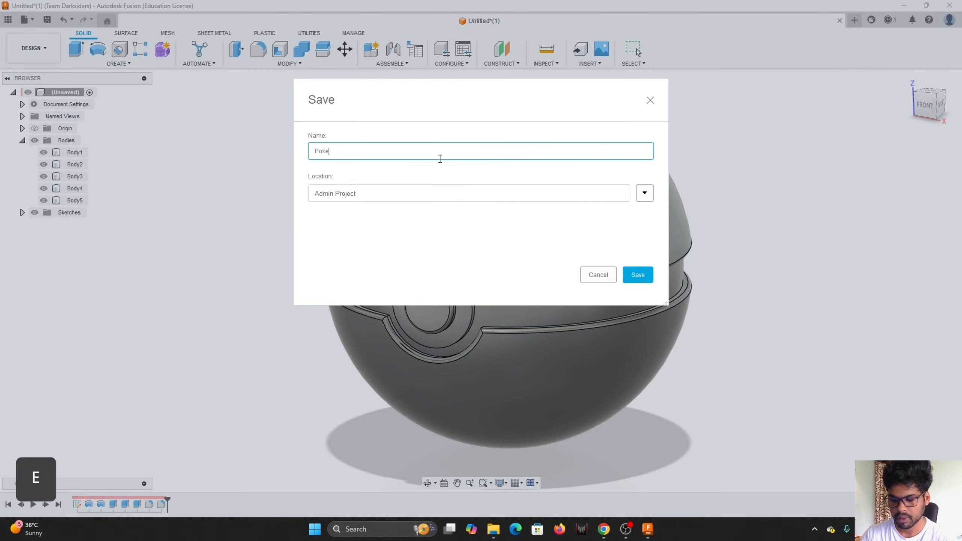
{"action": "type", "text": "bal tut"}
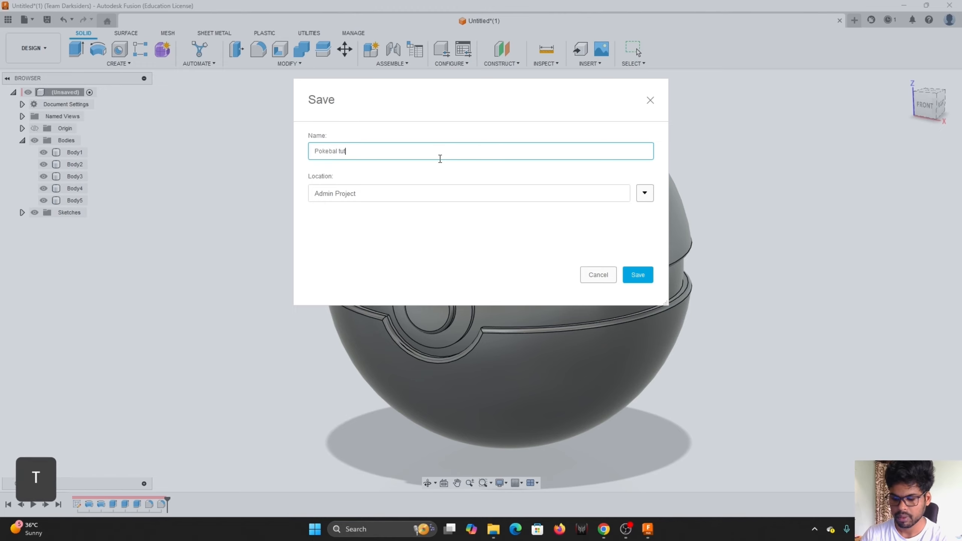
{"action": "type", "text": "orial"}
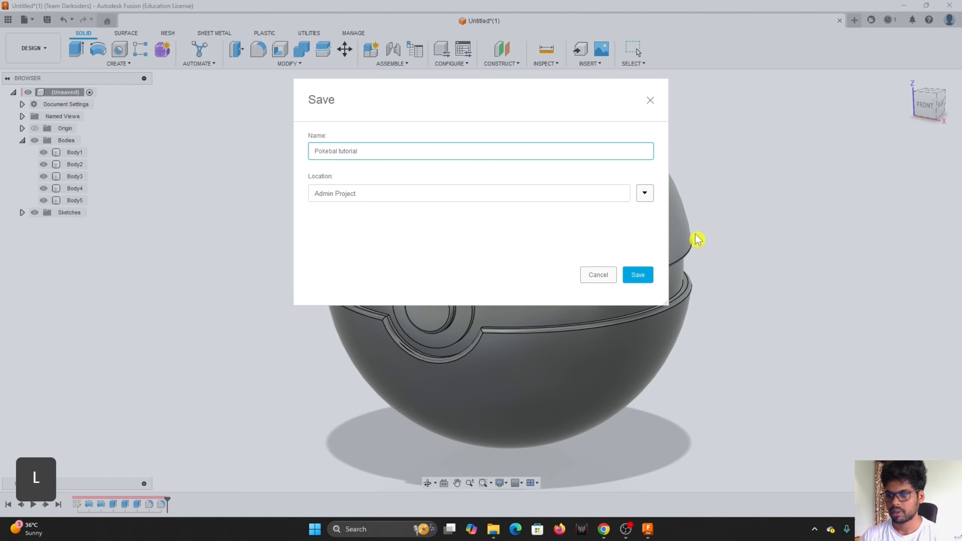
{"action": "left_click", "coordinate": [649, 277]}
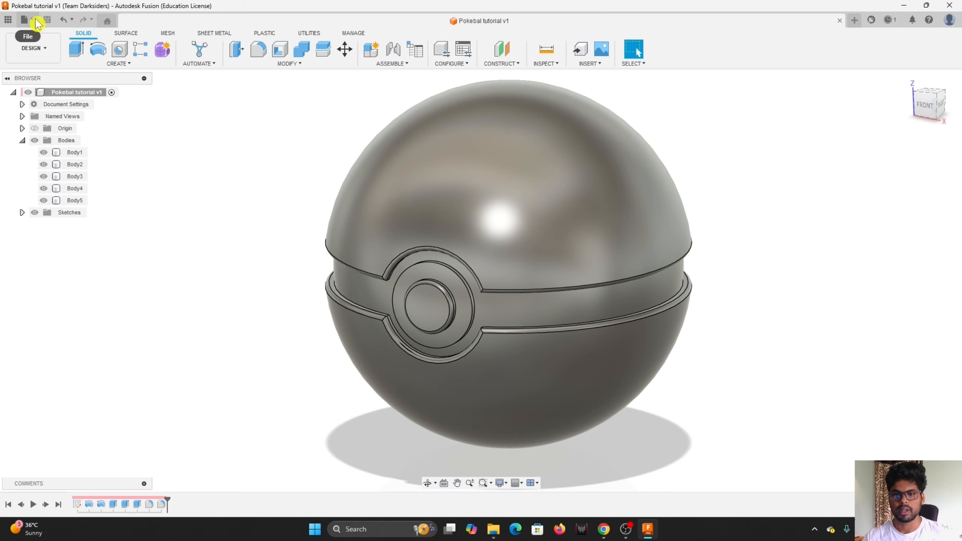
{"action": "left_click", "coordinate": [32, 19]}
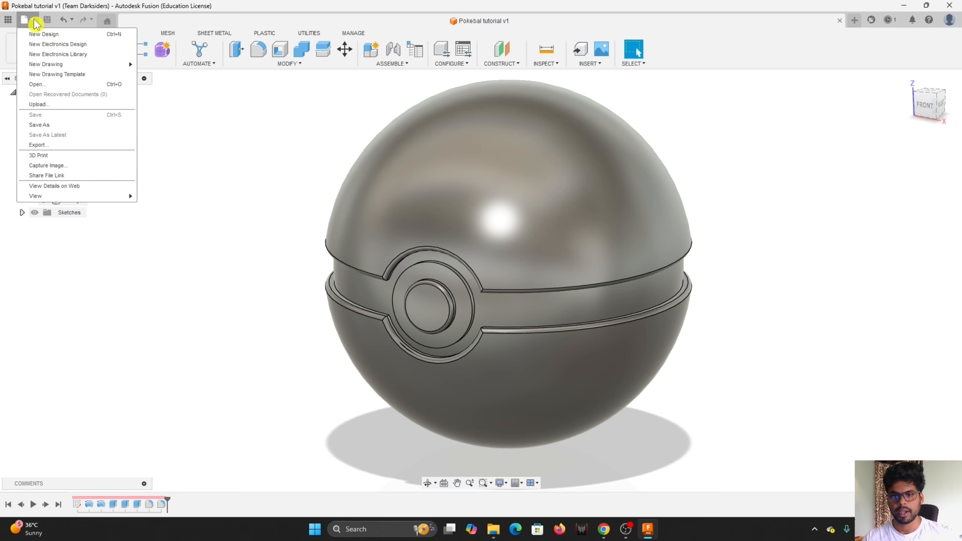
{"action": "left_click", "coordinate": [63, 142]}
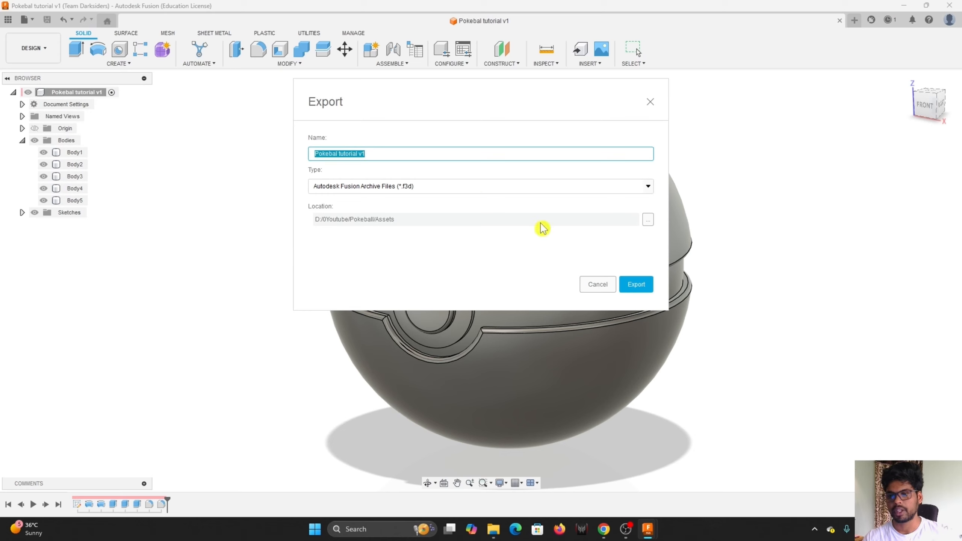
{"action": "left_click", "coordinate": [646, 187]}
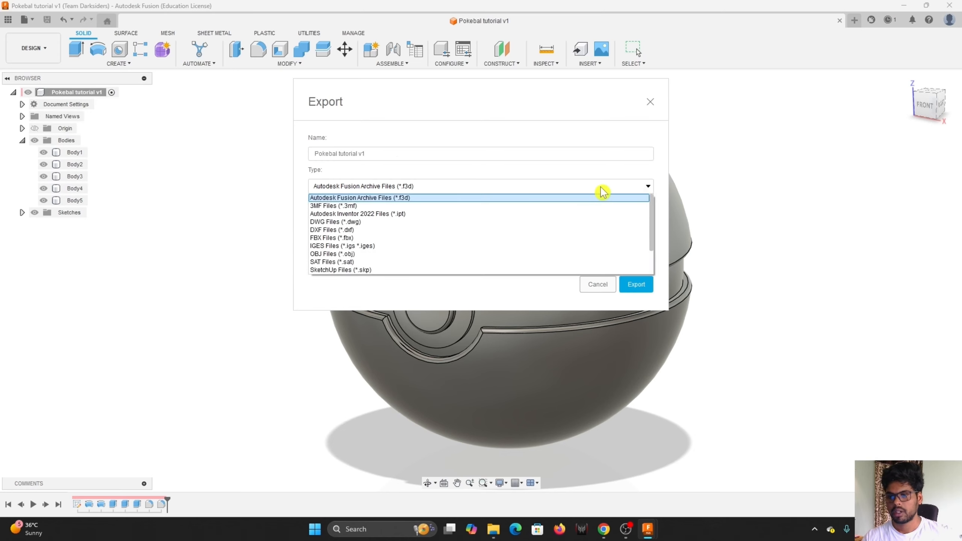
{"action": "scroll", "coordinate": [395, 248], "scroll_direction": "down", "scroll_amount": 2}
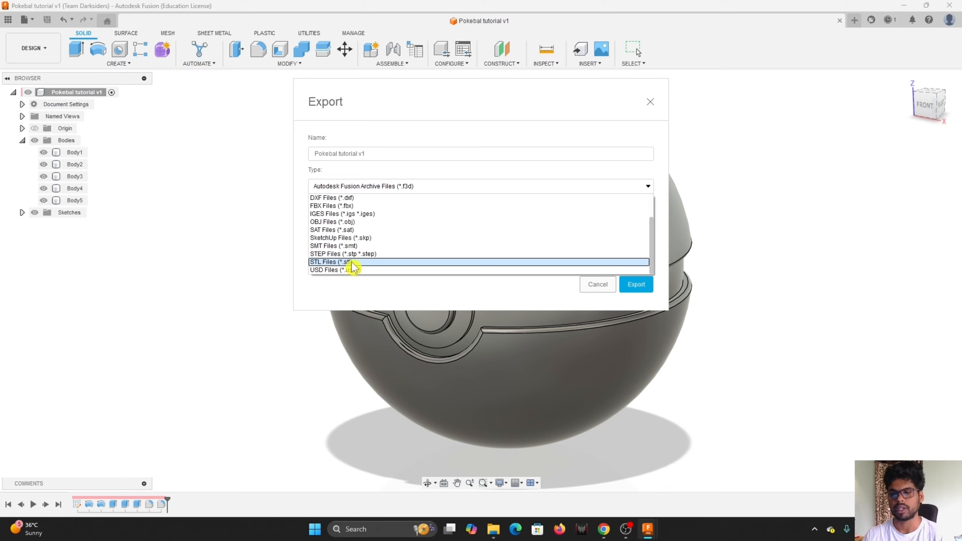
{"action": "left_click", "coordinate": [373, 223]}
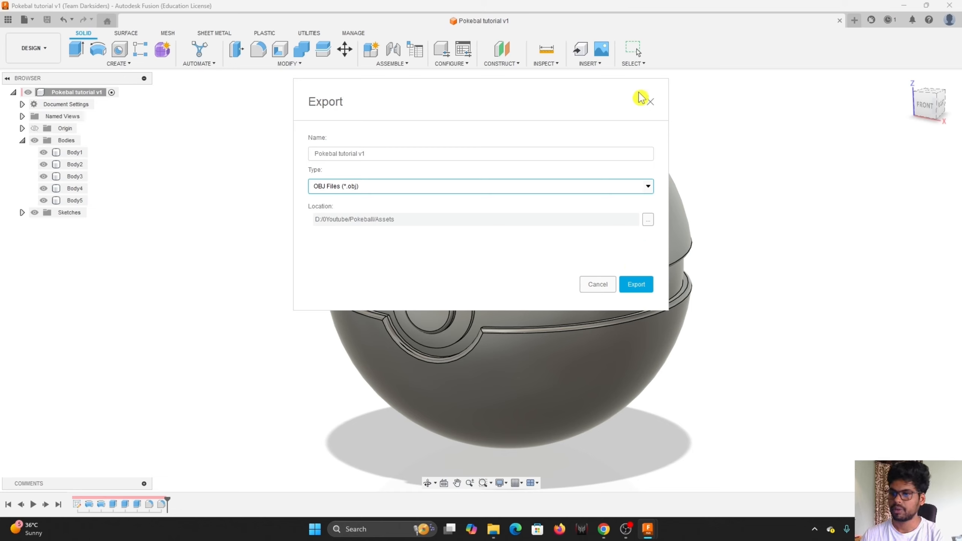
{"action": "left_click", "coordinate": [650, 101]}
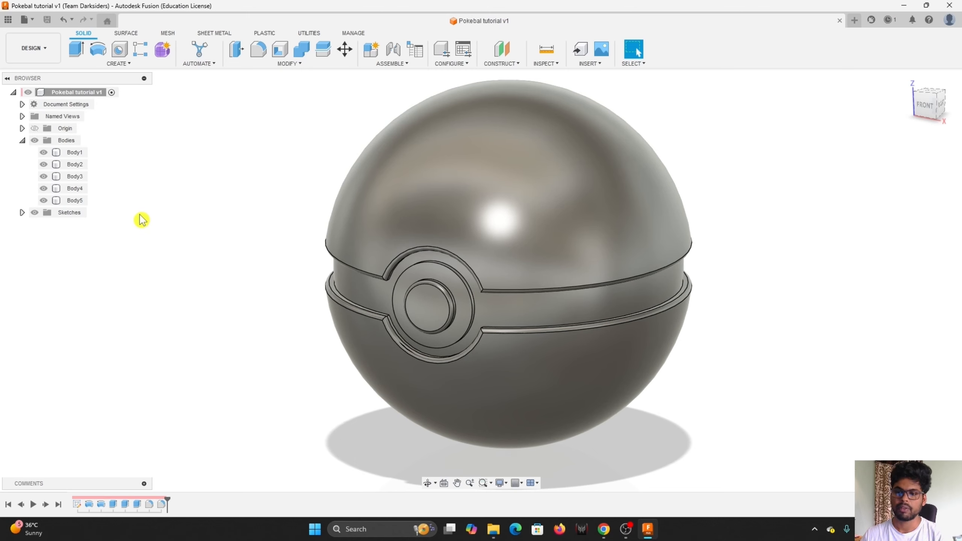
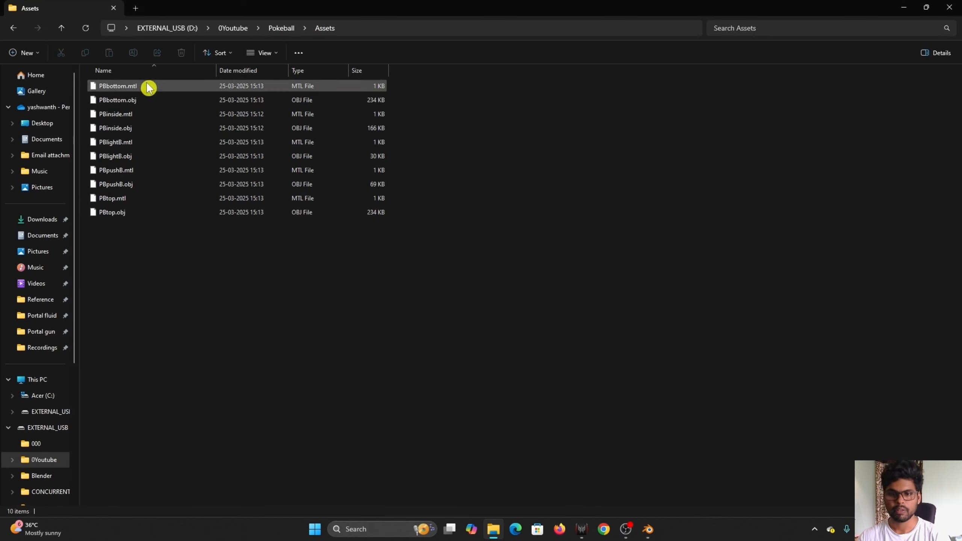
- Switch to Blender, dismiss the splash screen and delete the default cube
{"action": "left_click", "coordinate": [657, 533]}
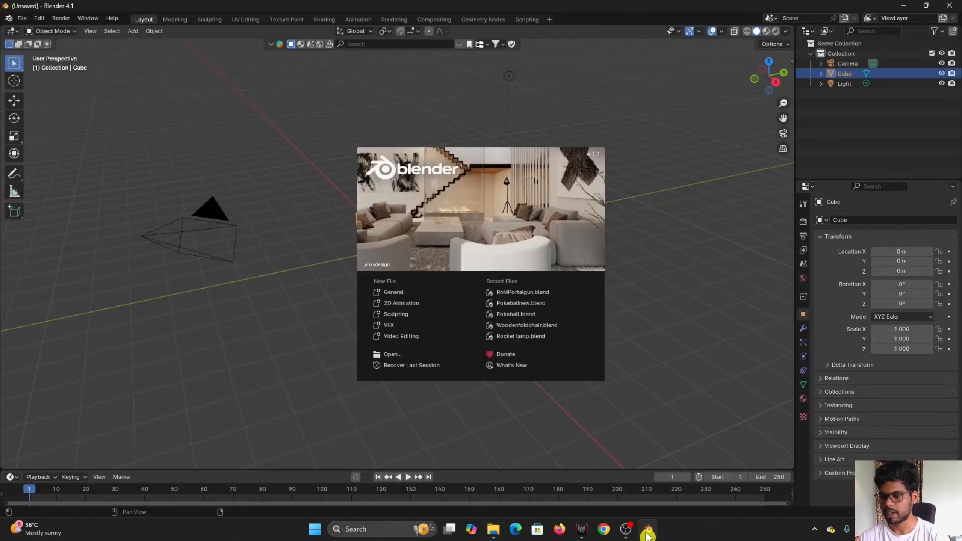
{"action": "left_click", "coordinate": [684, 227]}
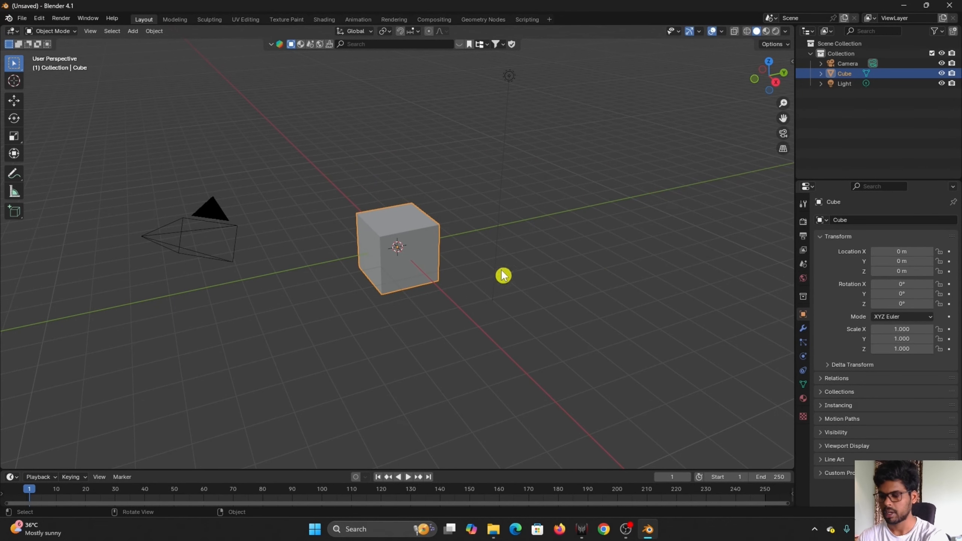
{"action": "key", "text": "Delete"}
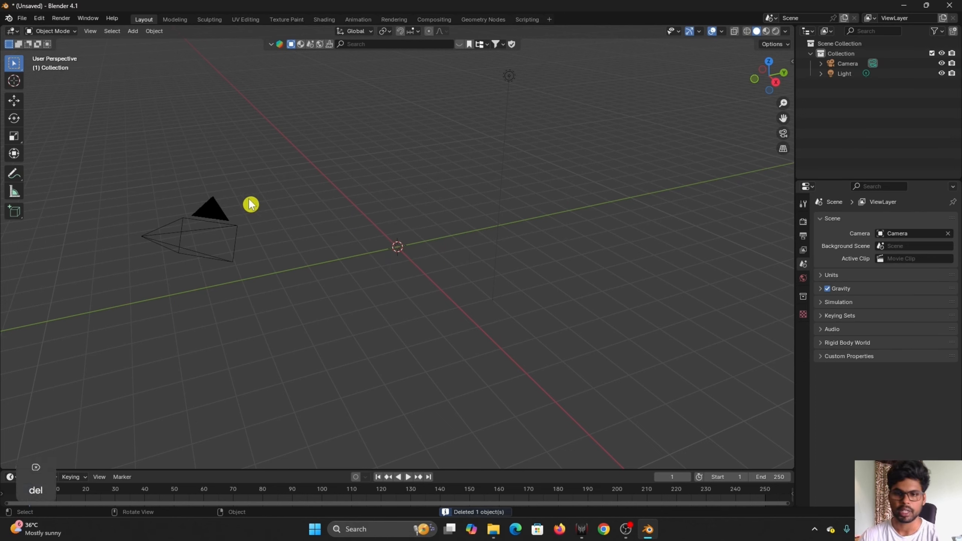
- Import PBbottom.obj, PBinside.obj, PBlightB.obj, PBpushB.obj and PBtop.obj together from the Pokeball Assets folder as Wavefront OBJ
{"action": "left_click", "coordinate": [22, 18]}
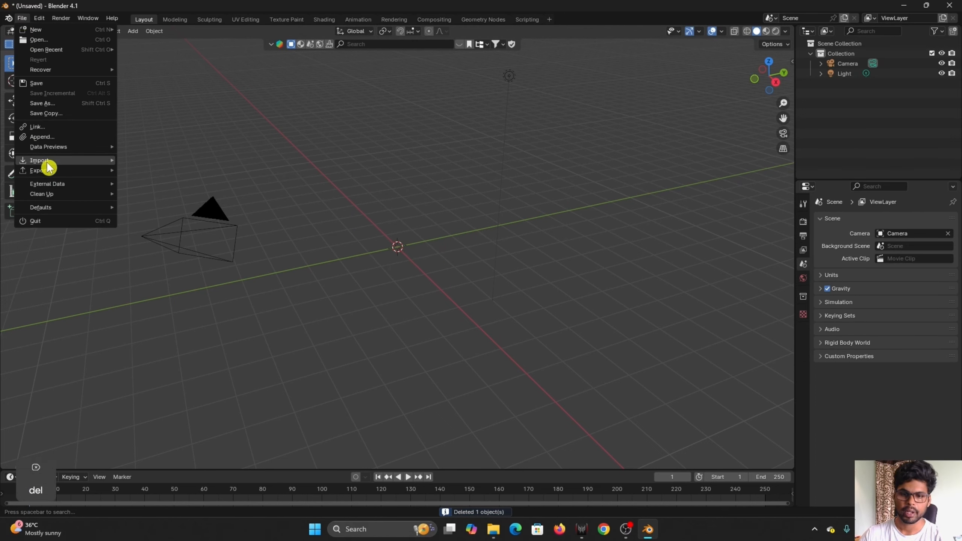
{"action": "mouse_move", "coordinate": [47, 162]}
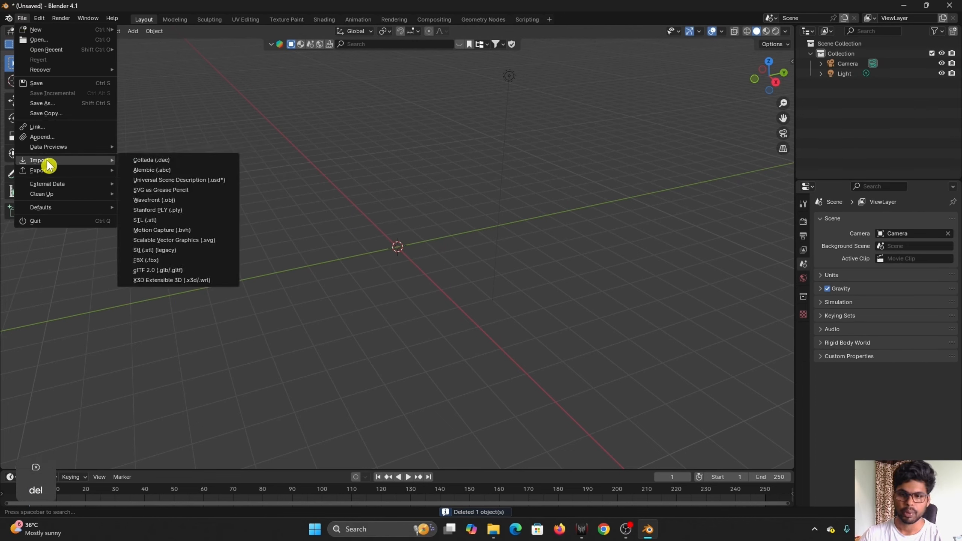
{"action": "left_click", "coordinate": [182, 200]}
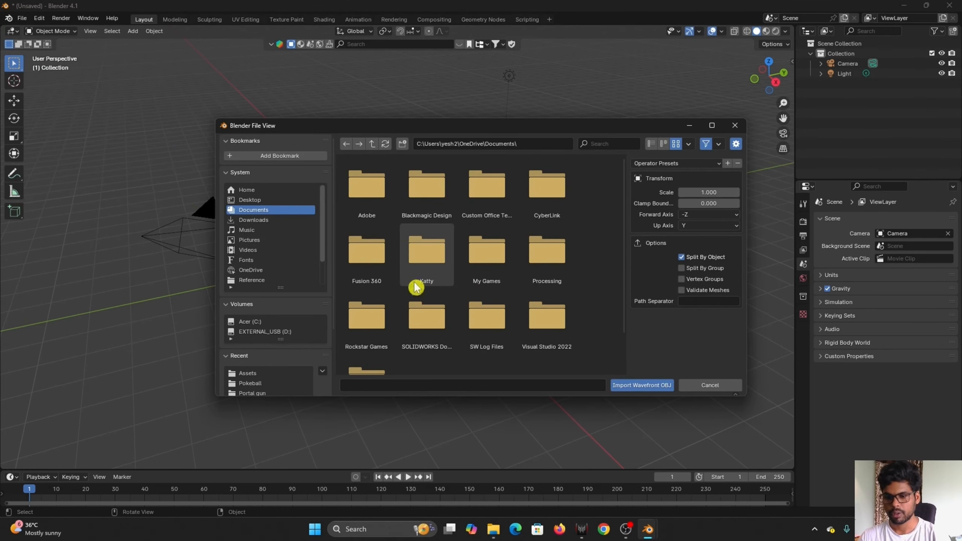
{"action": "left_click", "coordinate": [250, 374]}
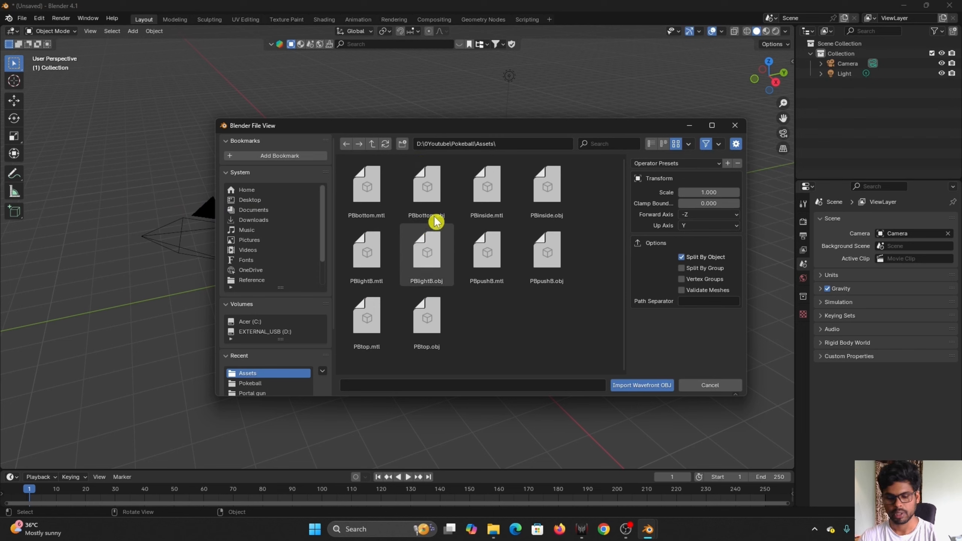
{"action": "key", "text": "ctrl"}
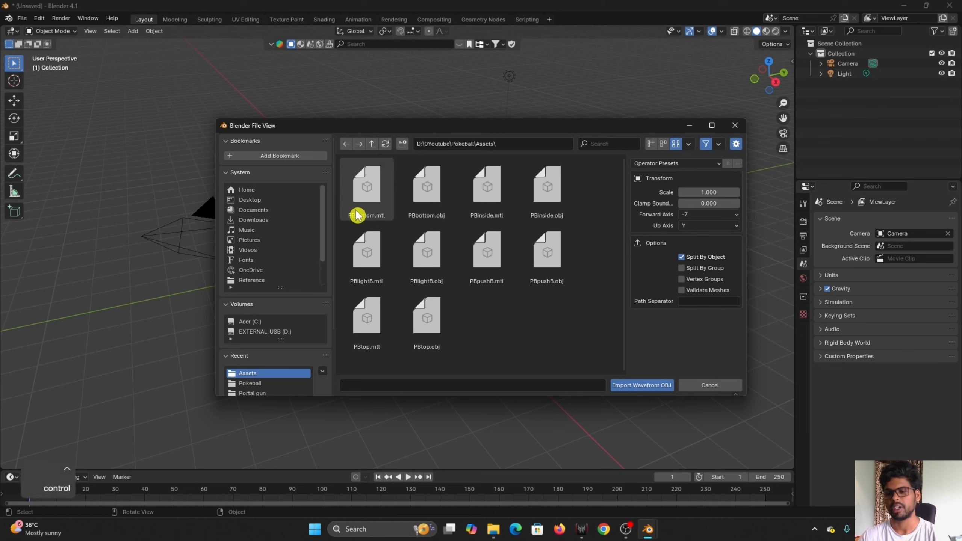
{"action": "left_click", "coordinate": [423, 189], "text": "ctrl"}
{"action": "left_click", "coordinate": [438, 260], "text": "ctrl"}
{"action": "left_click", "coordinate": [431, 333], "text": "ctrl"}
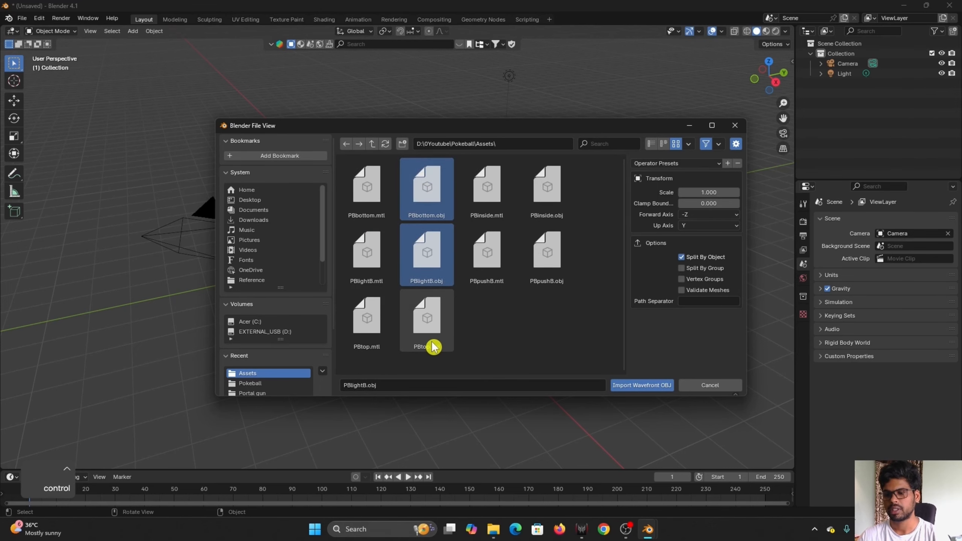
{"action": "left_click", "coordinate": [570, 256], "text": "ctrl"}
{"action": "left_click", "coordinate": [547, 189], "text": "ctrl"}
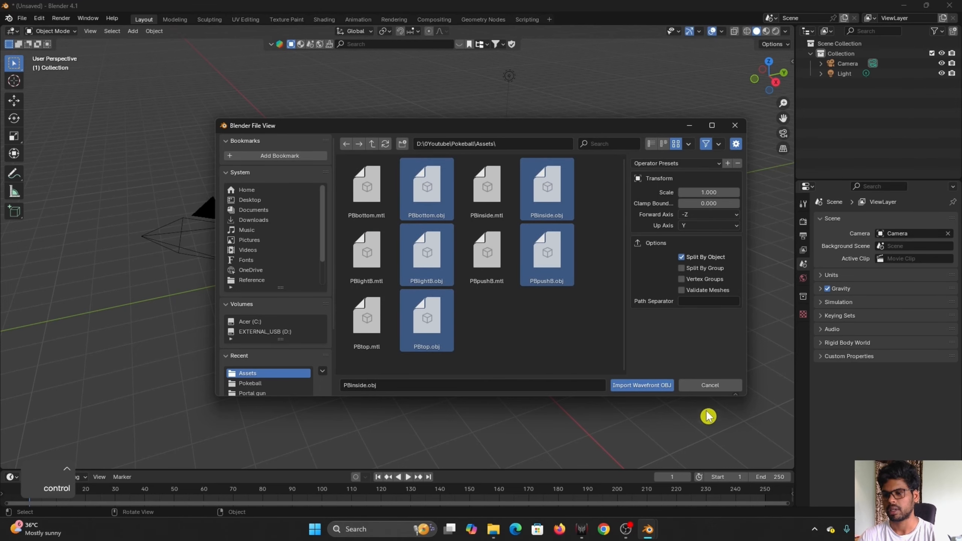
{"action": "left_click", "coordinate": [656, 387]}
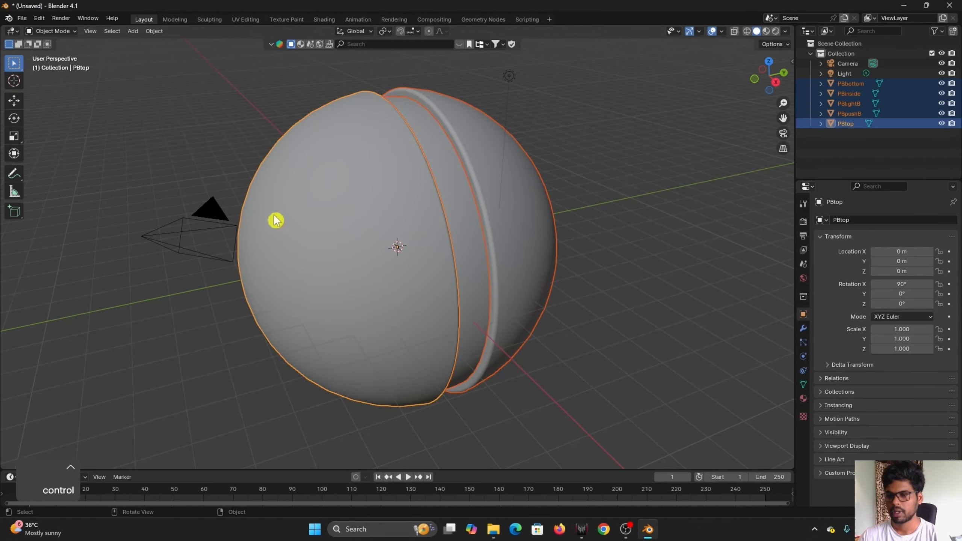
- Scale all five imported Poké Ball parts uniformly by a factor of 0.1
{"action": "scroll", "coordinate": [505, 289], "scroll_direction": "down", "scroll_amount": 1}
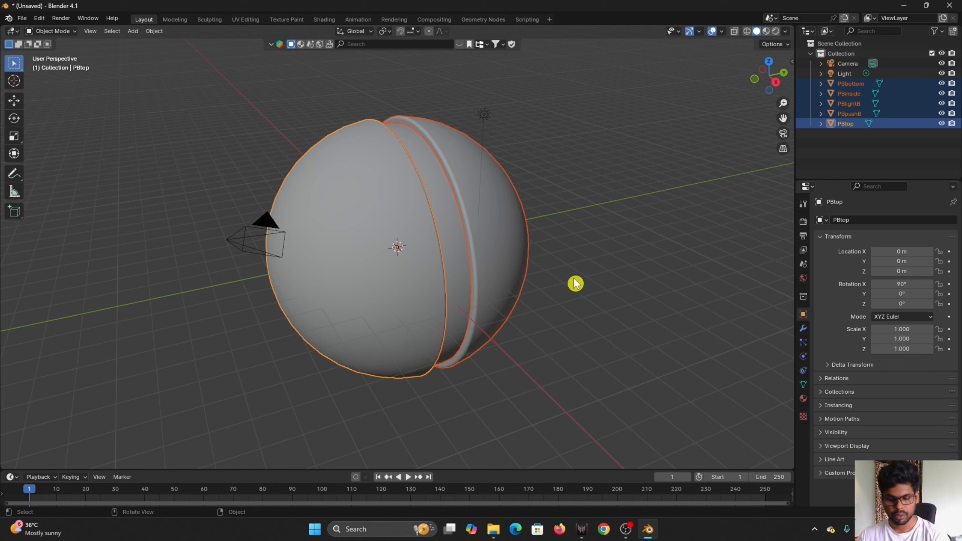
{"action": "key", "text": "s"}
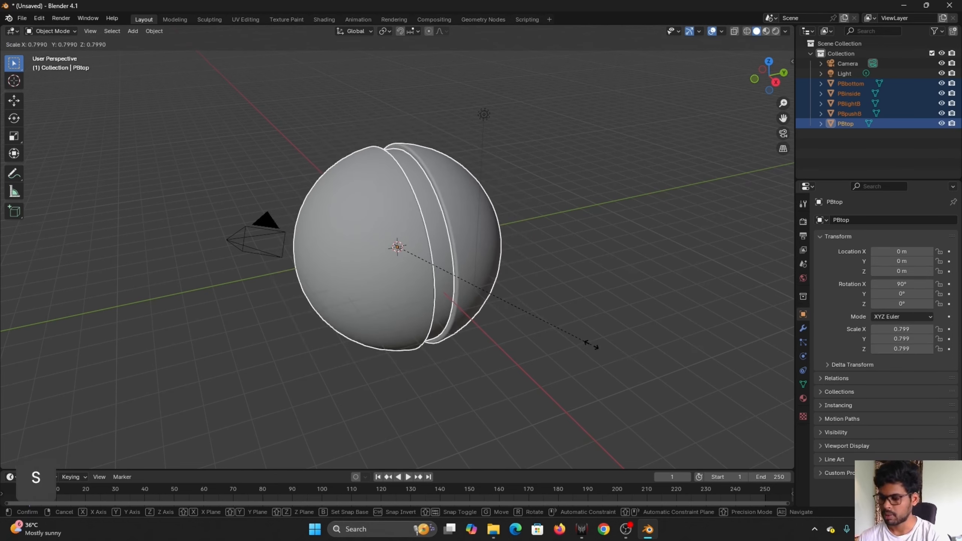
{"action": "type", "text": ".1"}
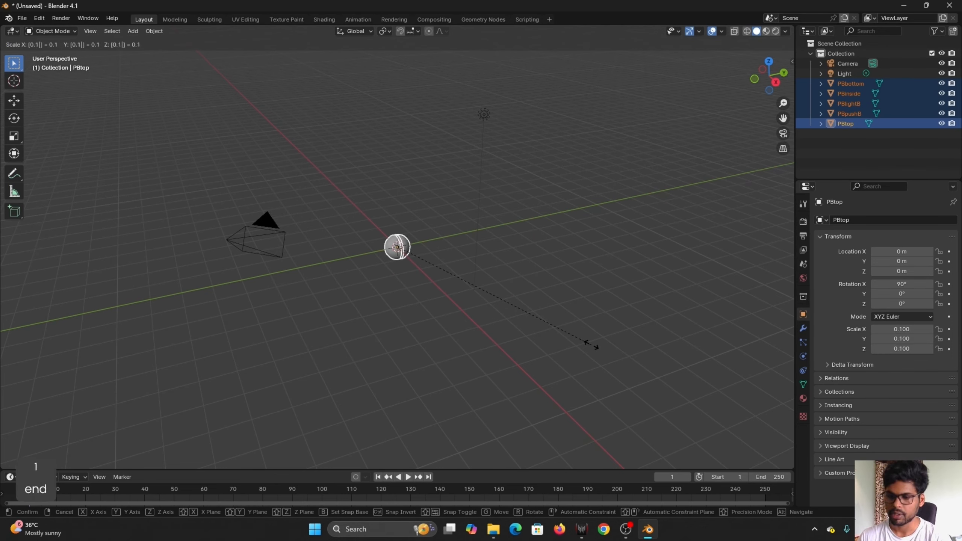
{"action": "key", "text": "Return"}
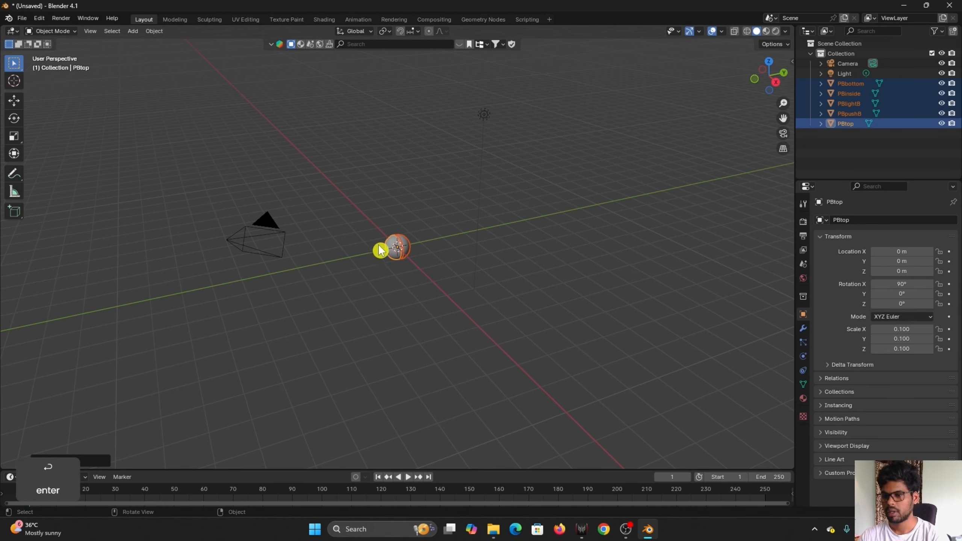
- Rotate all the Poké Ball parts by -90° about the global X axis so the ball stands upright
{"action": "scroll", "coordinate": [380, 249], "scroll_direction": "up", "scroll_amount": 5}
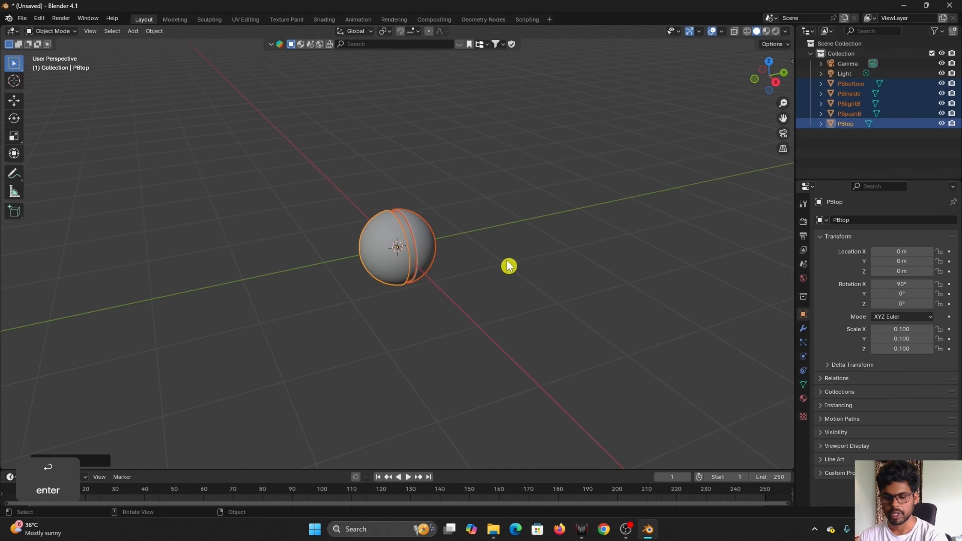
{"action": "key", "text": "r"}
{"action": "key", "text": "x"}
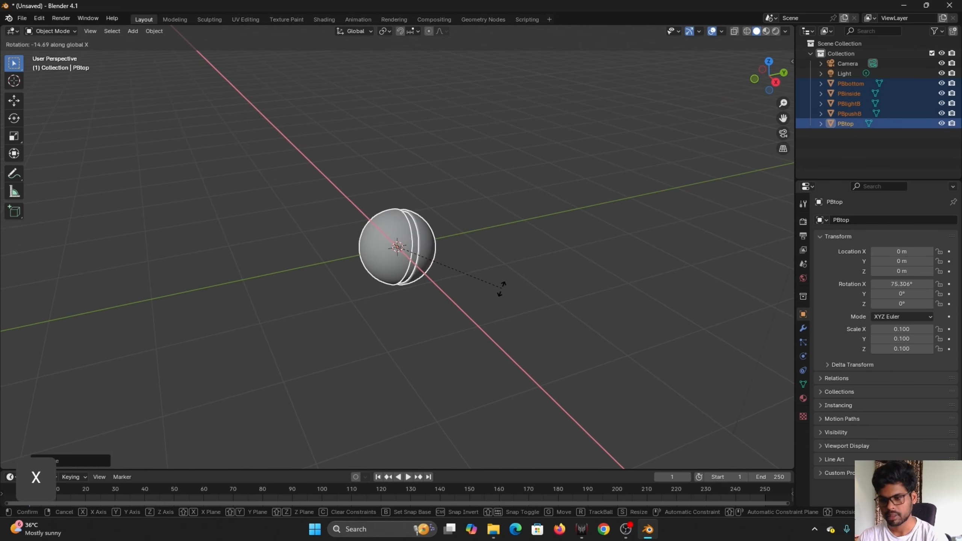
{"action": "type", "text": "-90"}
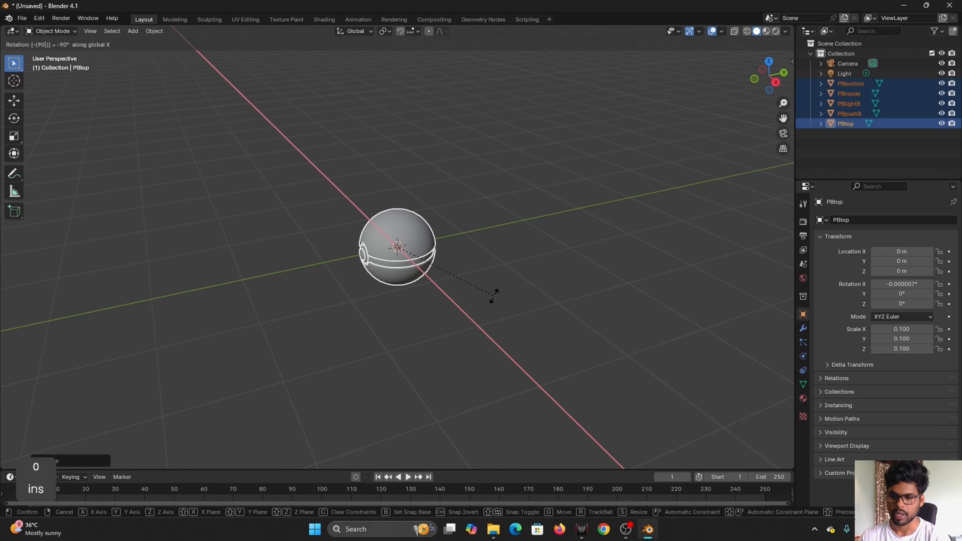
{"action": "key", "text": "Return"}
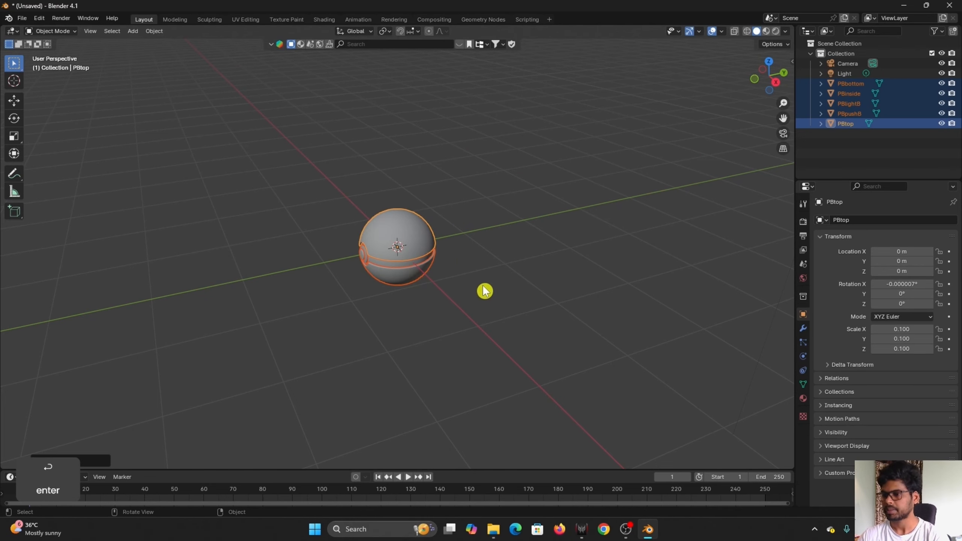
- Bring up the scene's render settings and switch the viewport to rendered shading
{"action": "scroll", "coordinate": [473, 288], "scroll_direction": "down", "scroll_amount": 3}
{"action": "middle_click_drag", "start_coordinate": [490, 290], "coordinate": [488, 311]}
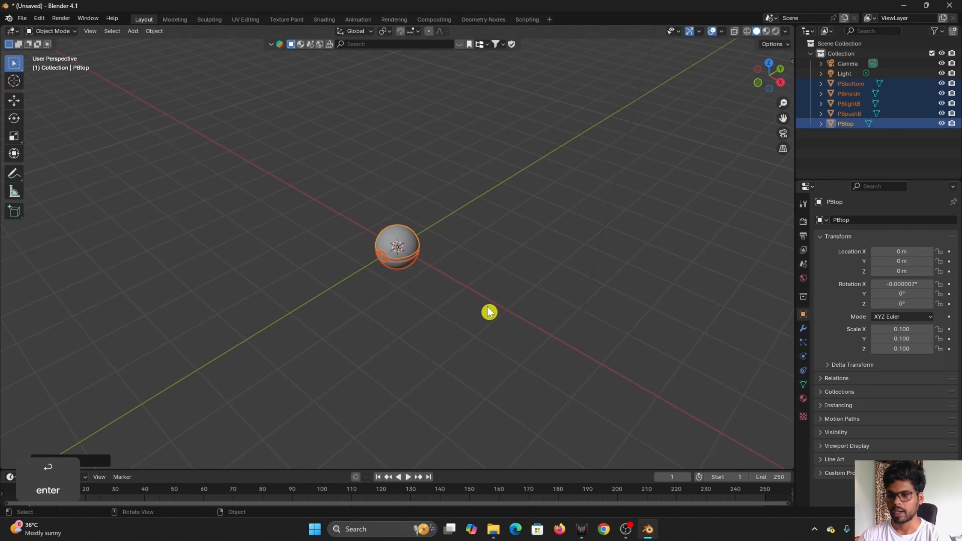
{"action": "scroll", "coordinate": [488, 312], "scroll_direction": "down", "scroll_amount": 2}
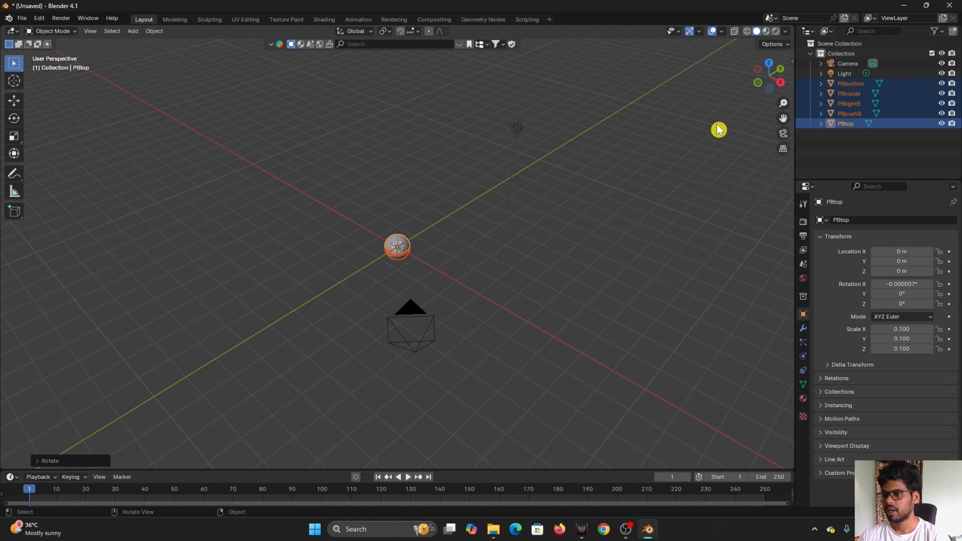
{"action": "left_click", "coordinate": [803, 222]}
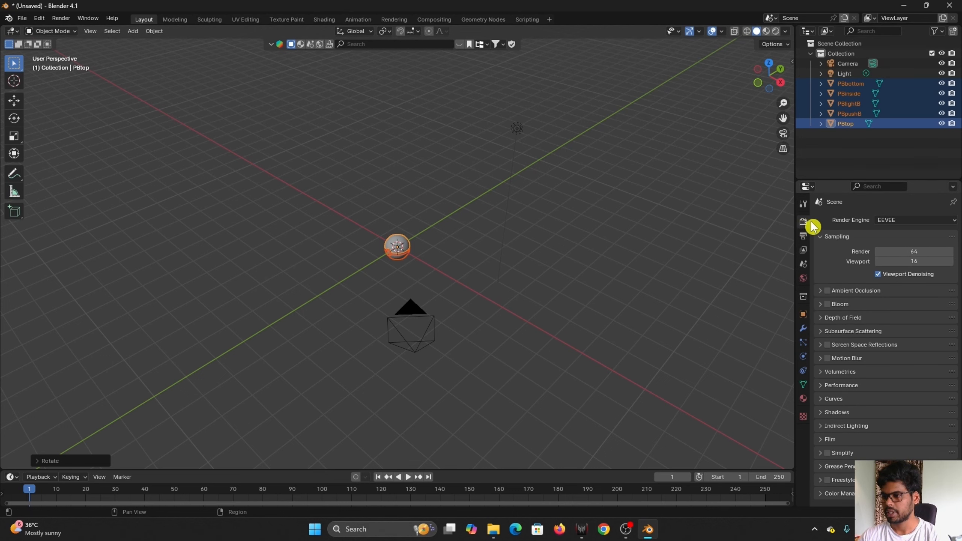
{"action": "left_click", "coordinate": [913, 221]}
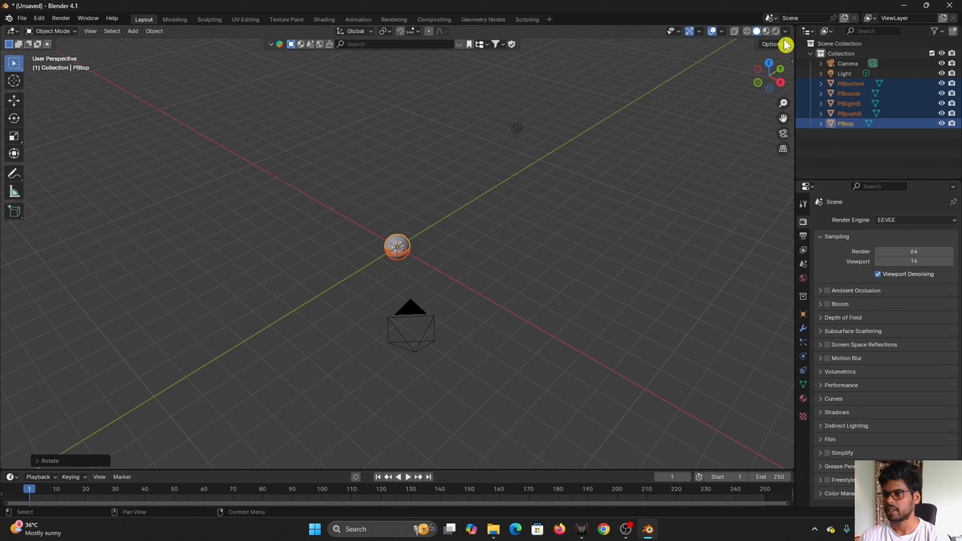
{"action": "left_click", "coordinate": [775, 31]}
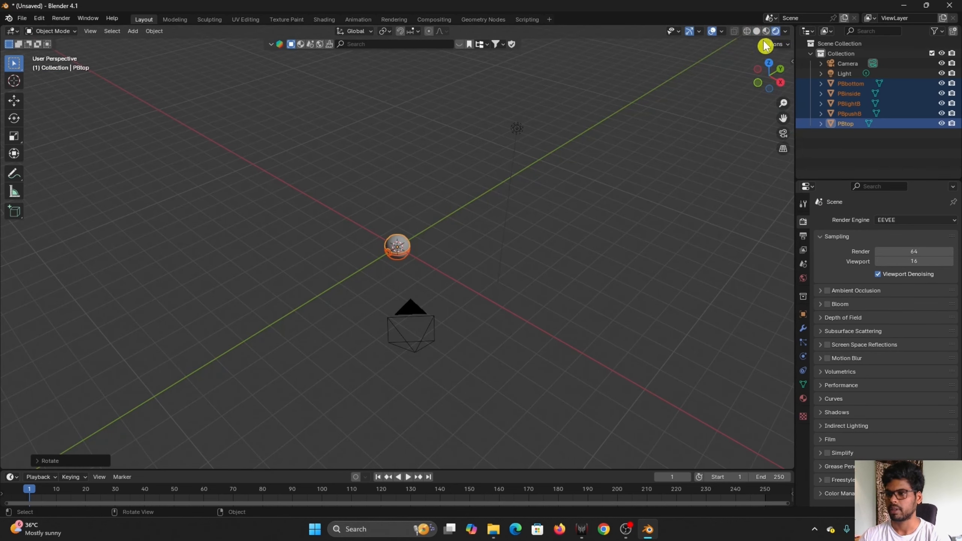
- Set the render engine to Cycles with GPU Compute as the device
{"action": "mouse_move", "coordinate": [418, 278]}
{"action": "middle_mouse_down"}
{"action": "mouse_move", "coordinate": [428, 287]}
{"action": "mouse_move", "coordinate": [471, 266]}
{"action": "mouse_move", "coordinate": [412, 268]}
{"action": "middle_mouse_up"}
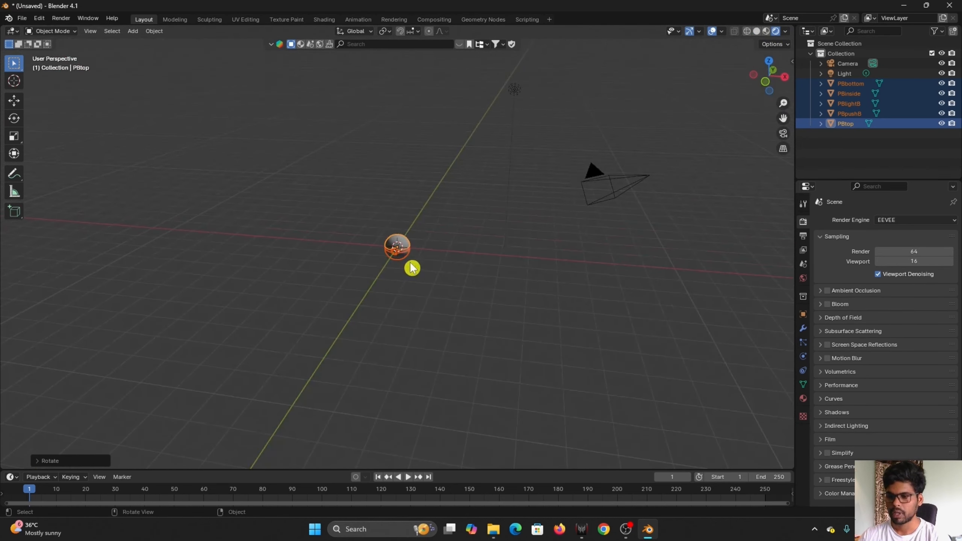
{"action": "scroll", "coordinate": [429, 262], "scroll_direction": "up", "scroll_amount": 5}
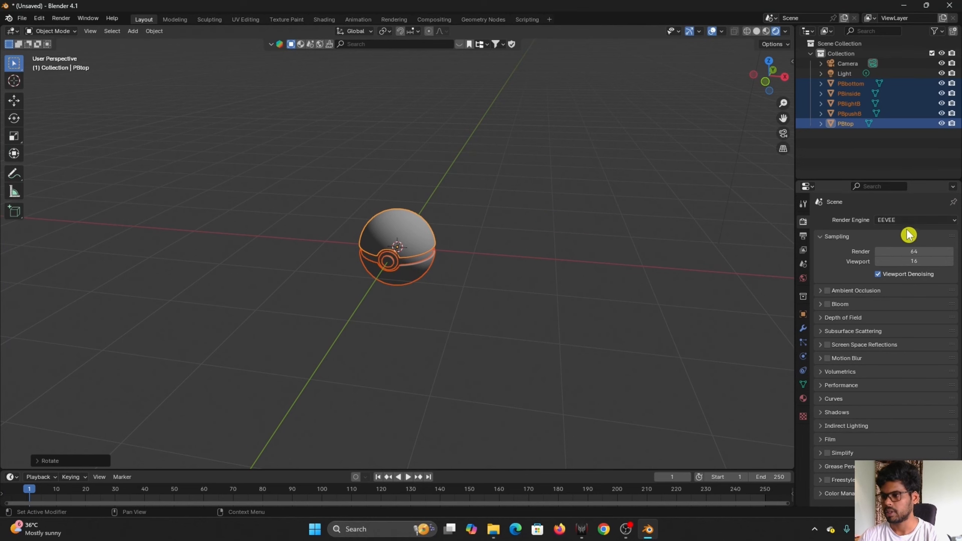
{"action": "left_click", "coordinate": [922, 221]}
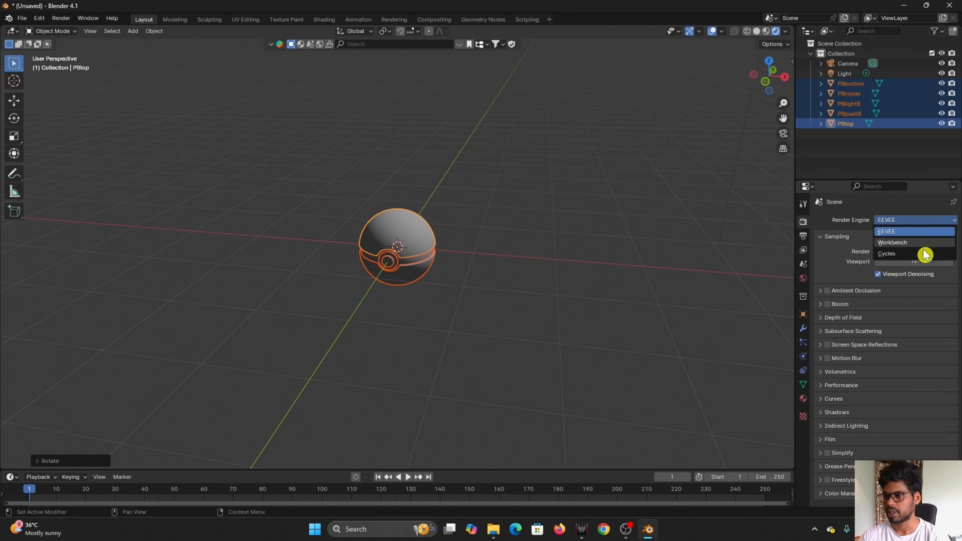
{"action": "left_click", "coordinate": [916, 254]}
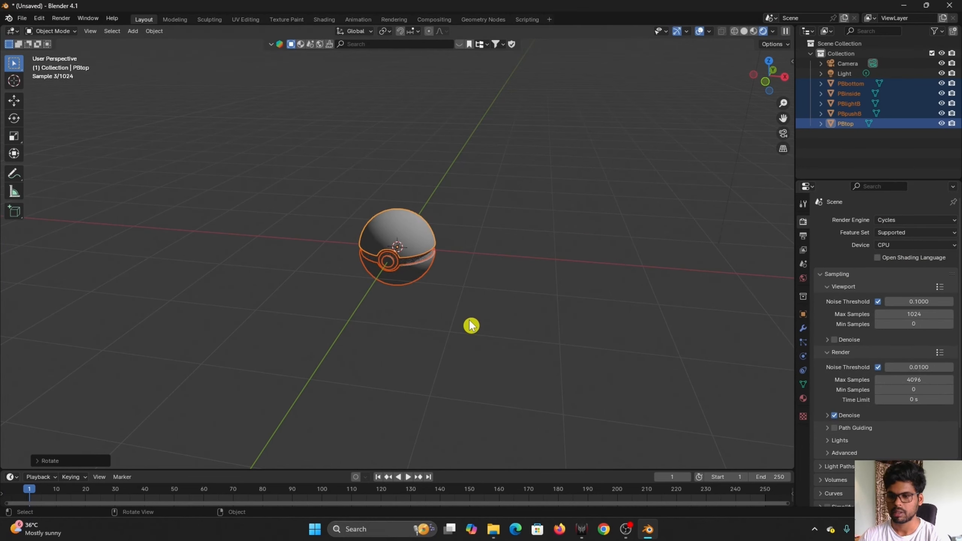
{"action": "scroll", "coordinate": [502, 291], "scroll_direction": "up", "scroll_amount": 2}
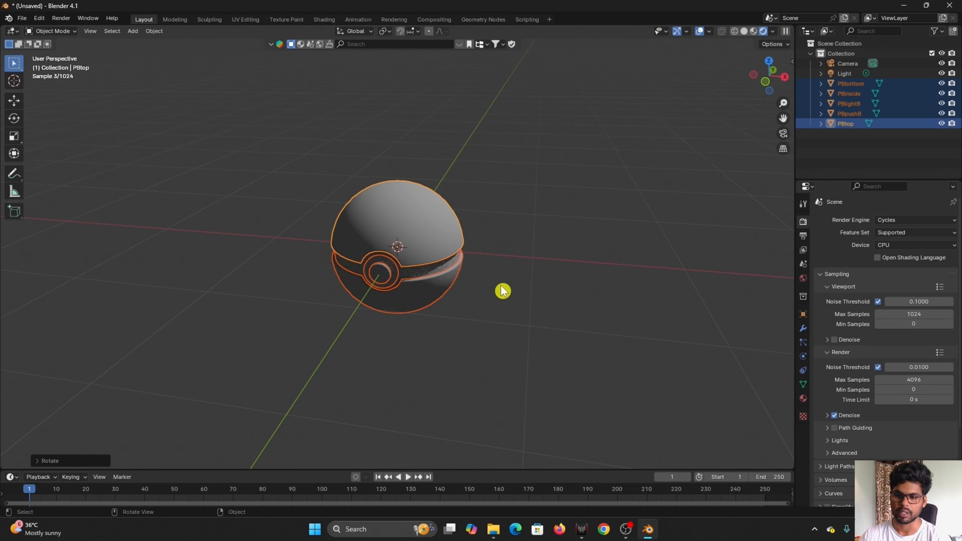
{"action": "scroll", "coordinate": [515, 290], "scroll_direction": "down", "scroll_amount": 3}
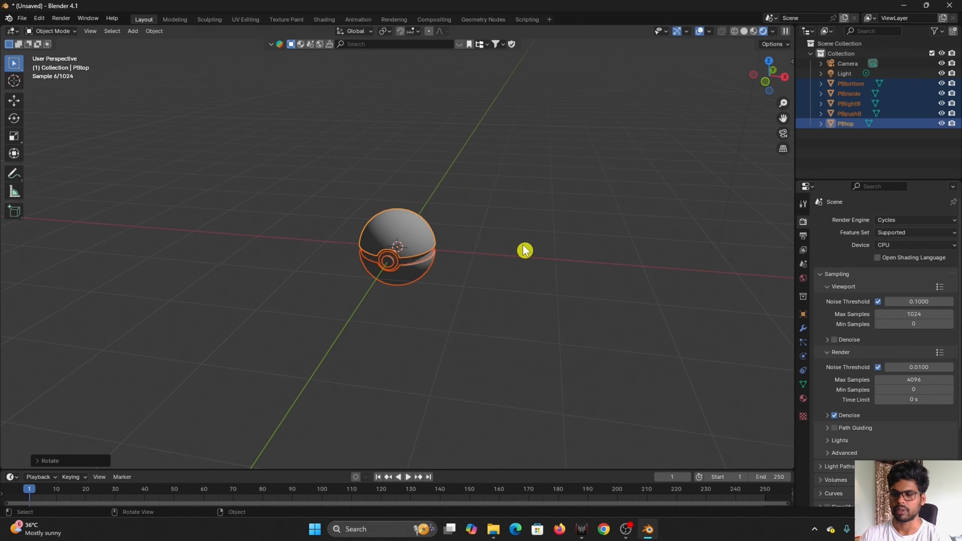
{"action": "middle_click_drag", "start_coordinate": [524, 251], "coordinate": [511, 277]}
{"action": "left_click", "coordinate": [933, 245]}
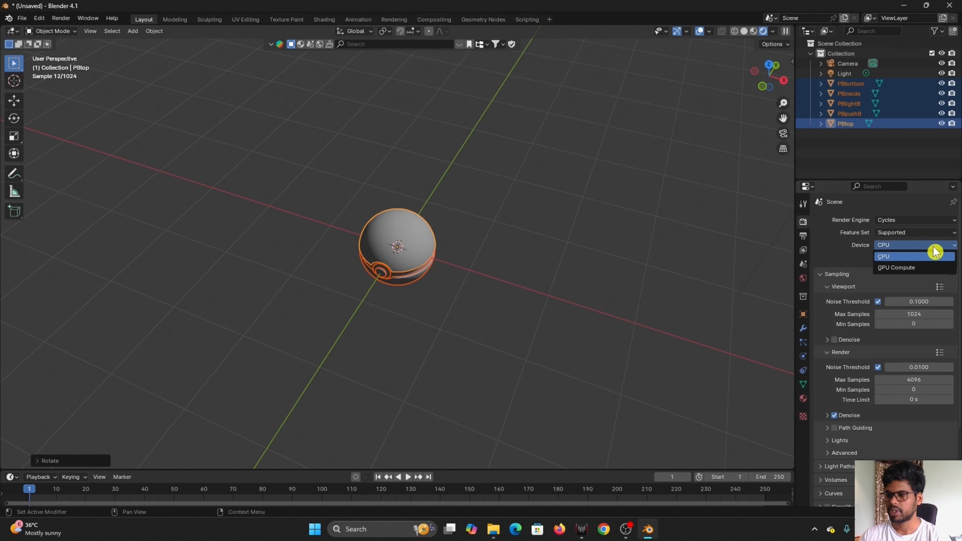
{"action": "left_click", "coordinate": [912, 267]}
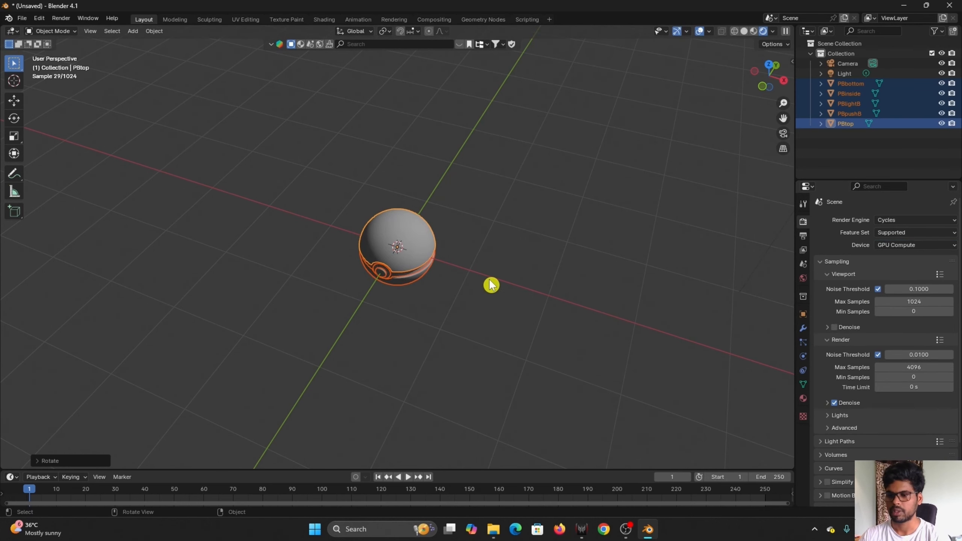
- Search the BlenderKit model library for "forest ground"
{"action": "middle_click_drag", "start_coordinate": [491, 281], "coordinate": [468, 273]}
{"action": "scroll", "coordinate": [469, 301], "scroll_direction": "down", "scroll_amount": 3}
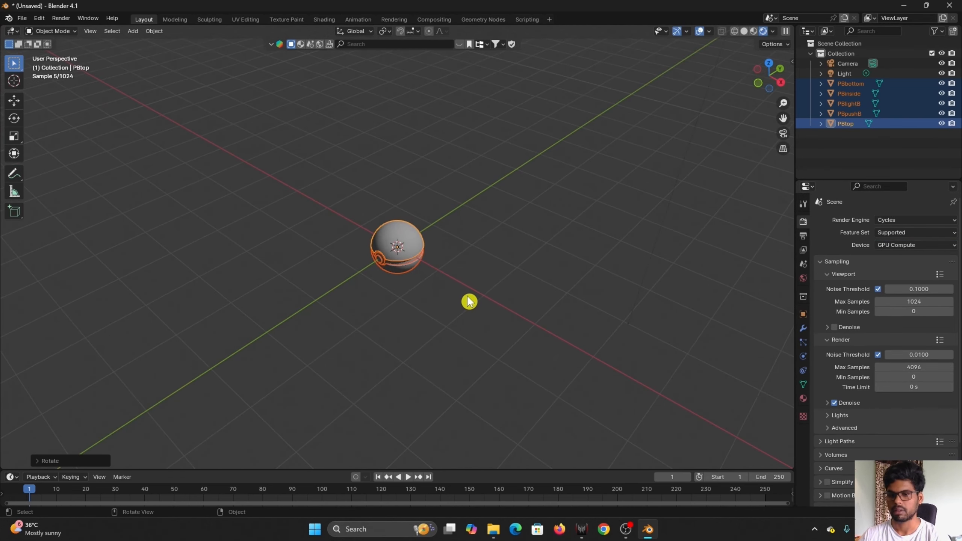
{"action": "middle_click_drag", "start_coordinate": [462, 256], "coordinate": [576, 162]}
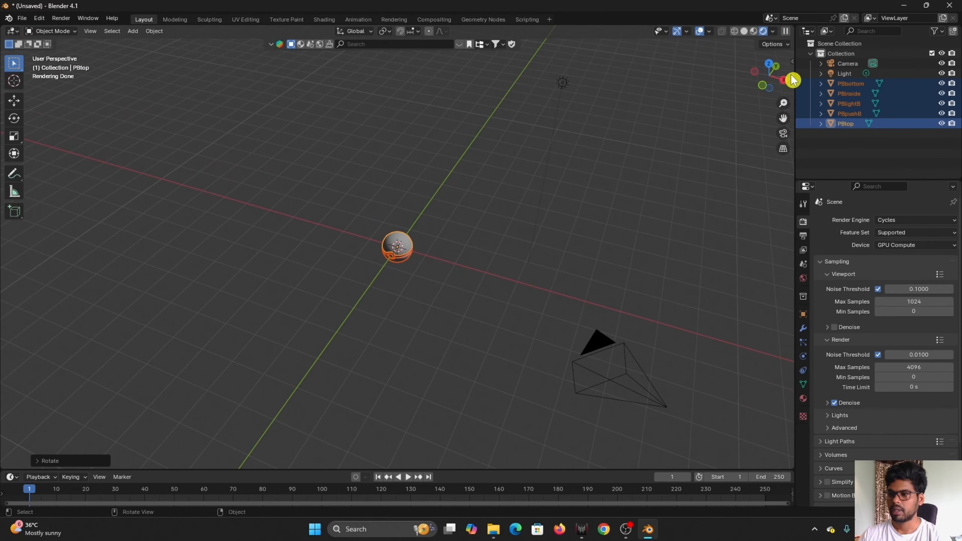
{"action": "left_click", "coordinate": [791, 61]}
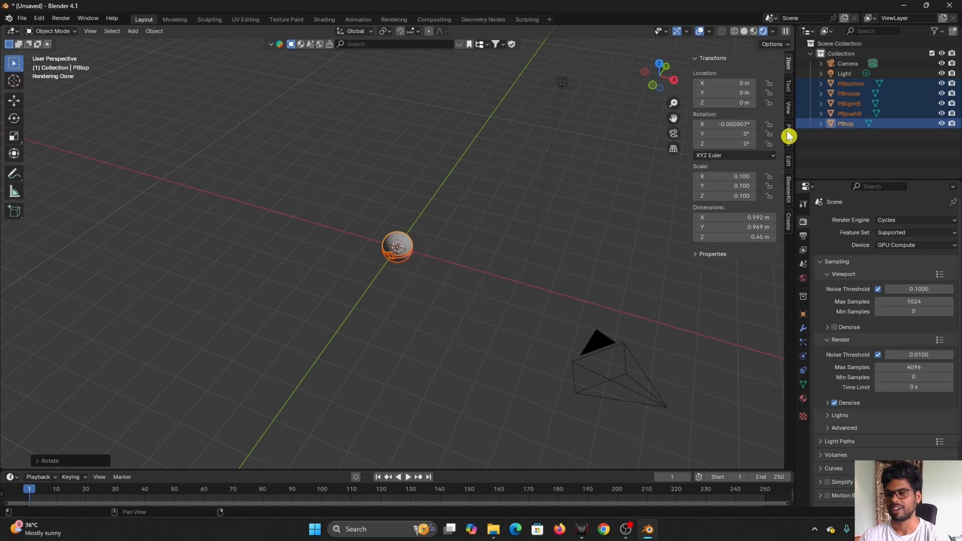
{"action": "left_click", "coordinate": [788, 192]}
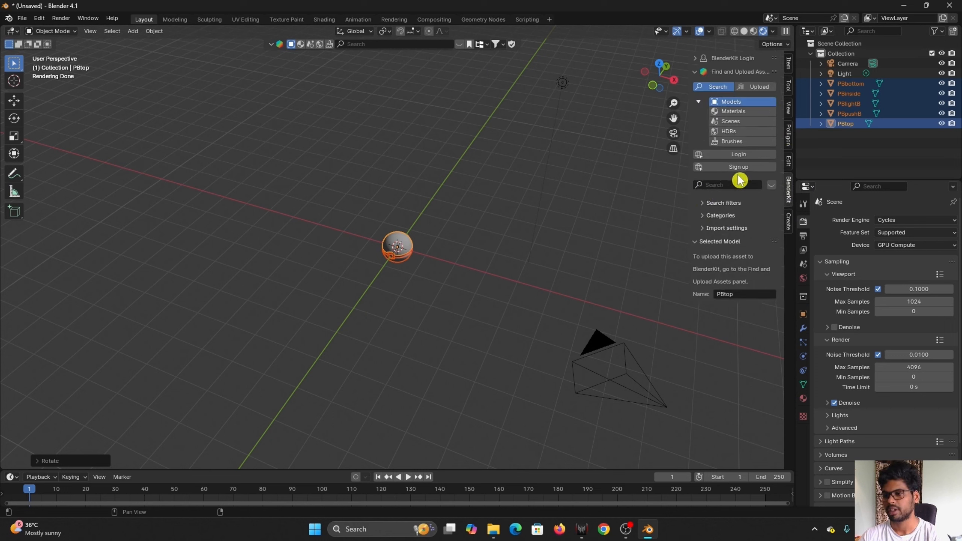
{"action": "left_click", "coordinate": [728, 184]}
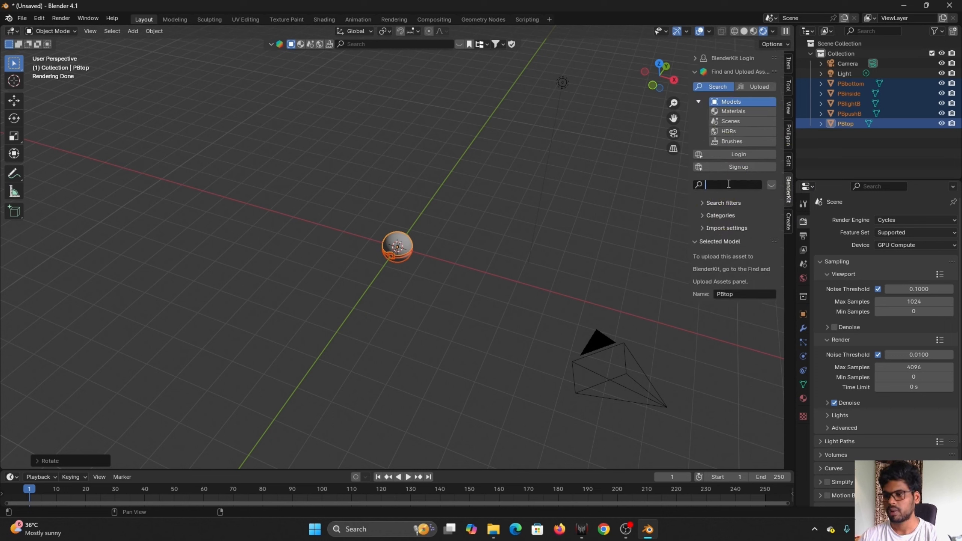
{"action": "type", "text": "fo"}
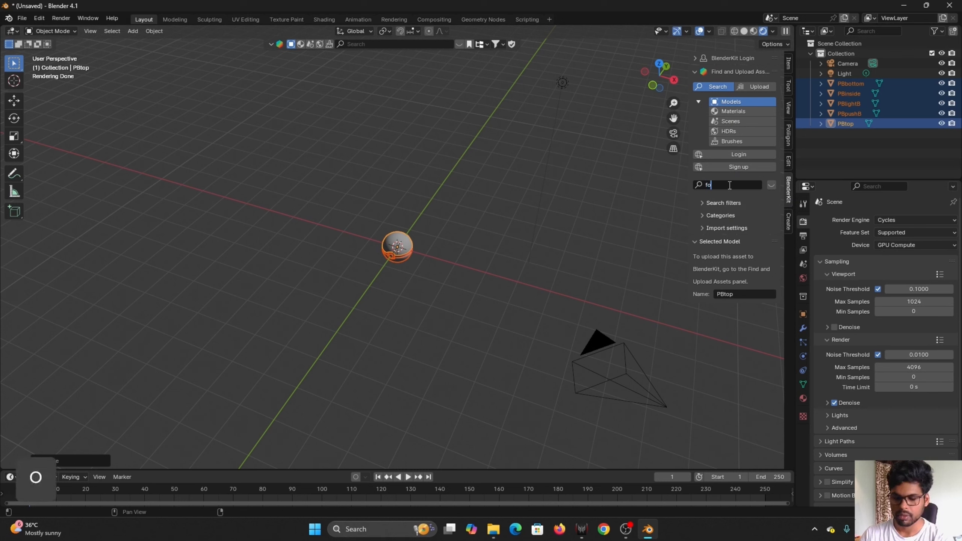
{"action": "type", "text": "rest "}
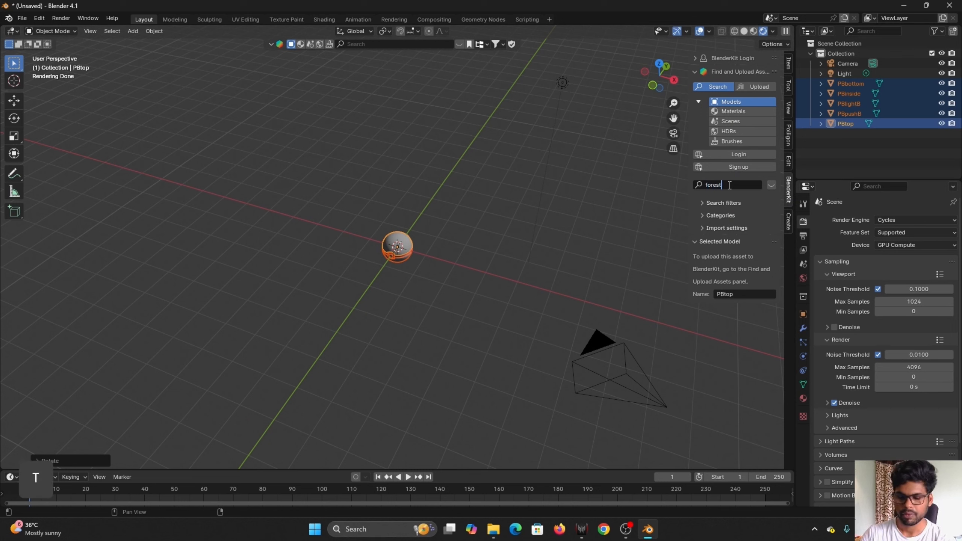
{"action": "type", "text": "grou"}
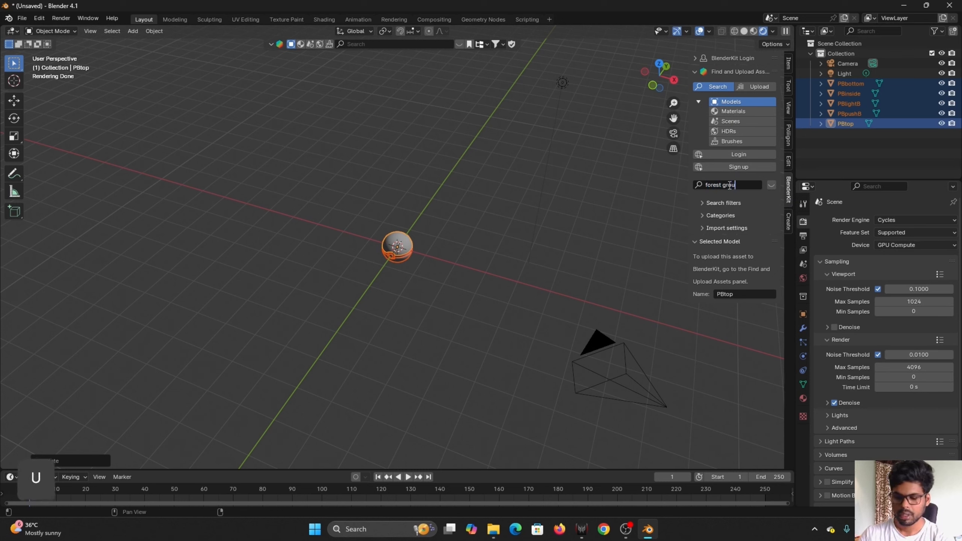
{"action": "type", "text": "nd"}
{"action": "key", "text": "Return"}
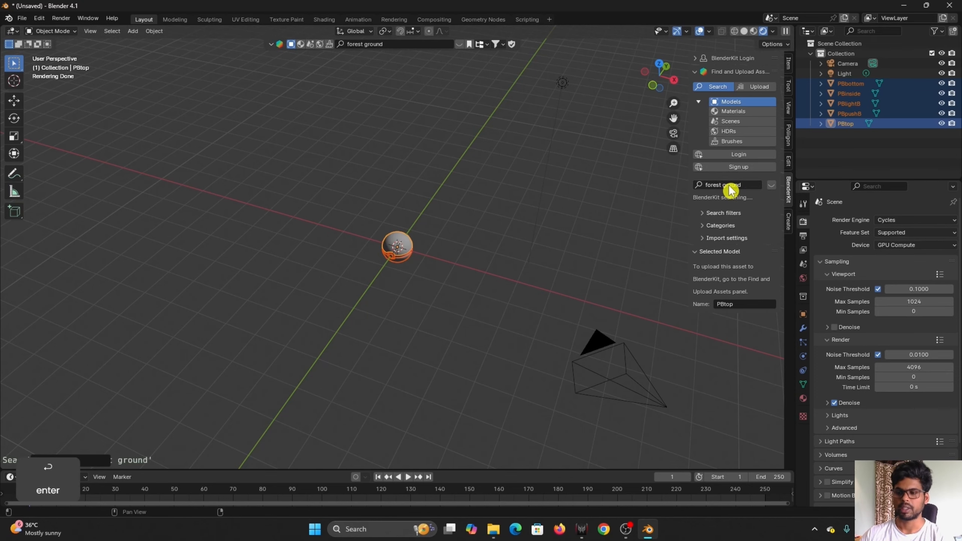
- Import the "Rocky Ground in Forest Photoscan" model from the forest ground search results into the scene
{"action": "mouse_move", "coordinate": [127, 107]}
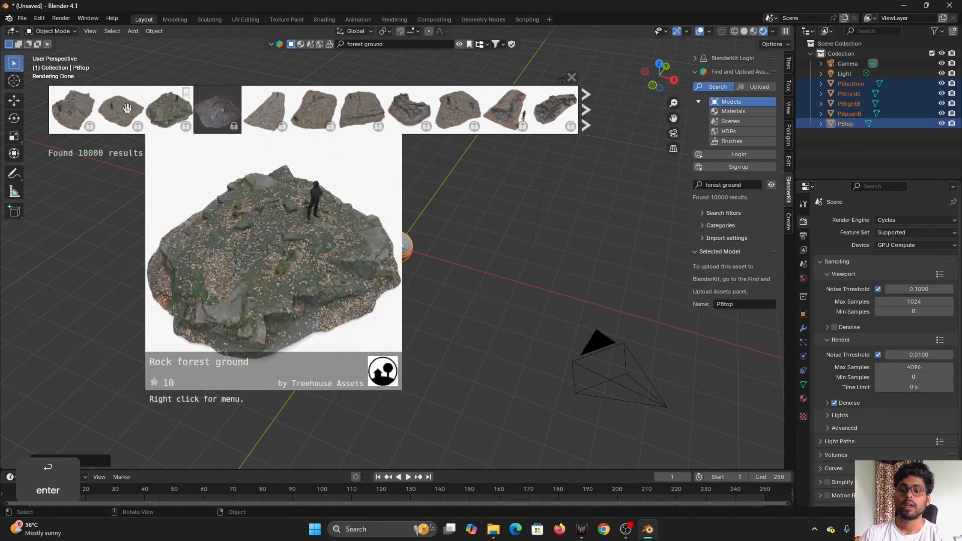
{"action": "mouse_move", "coordinate": [347, 113]}
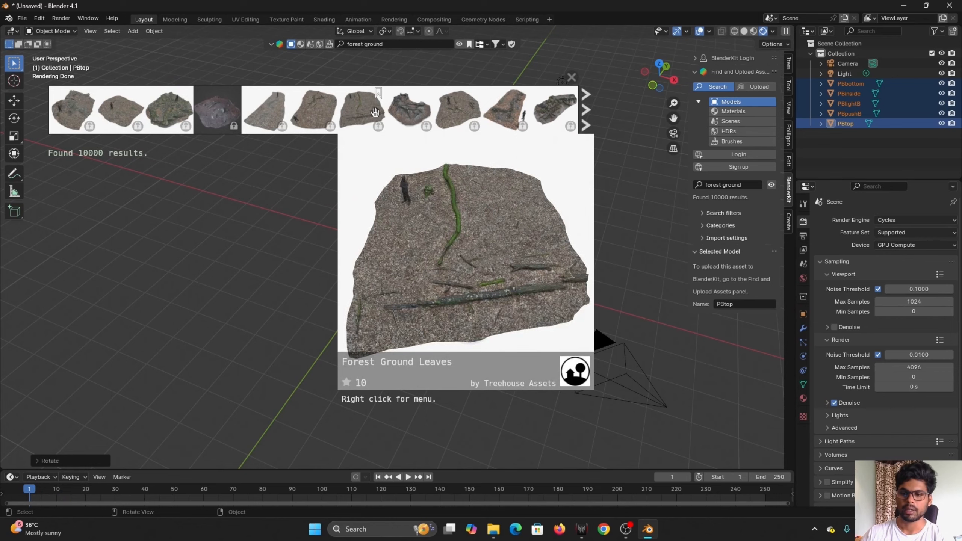
{"action": "mouse_move", "coordinate": [437, 108]}
{"action": "left_click", "coordinate": [585, 109]}
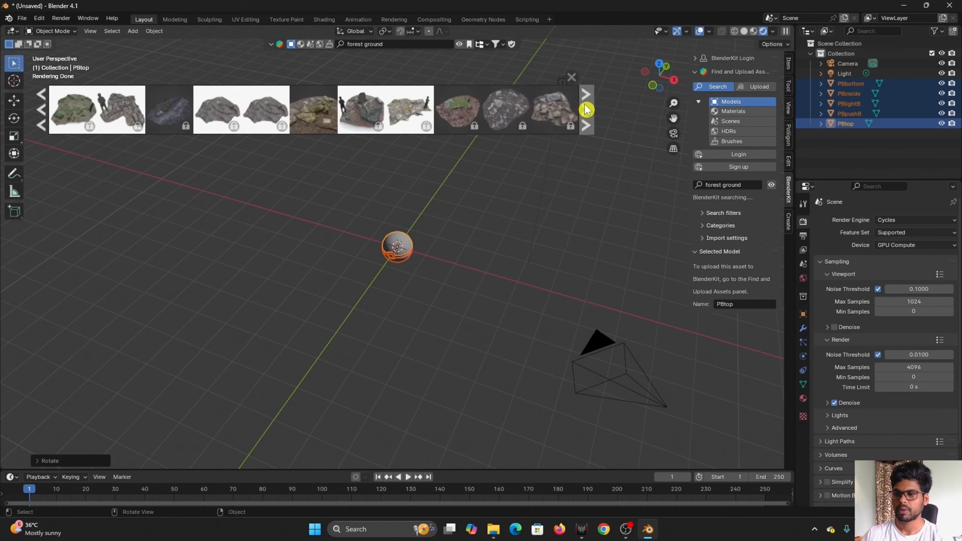
{"action": "mouse_move", "coordinate": [378, 111]}
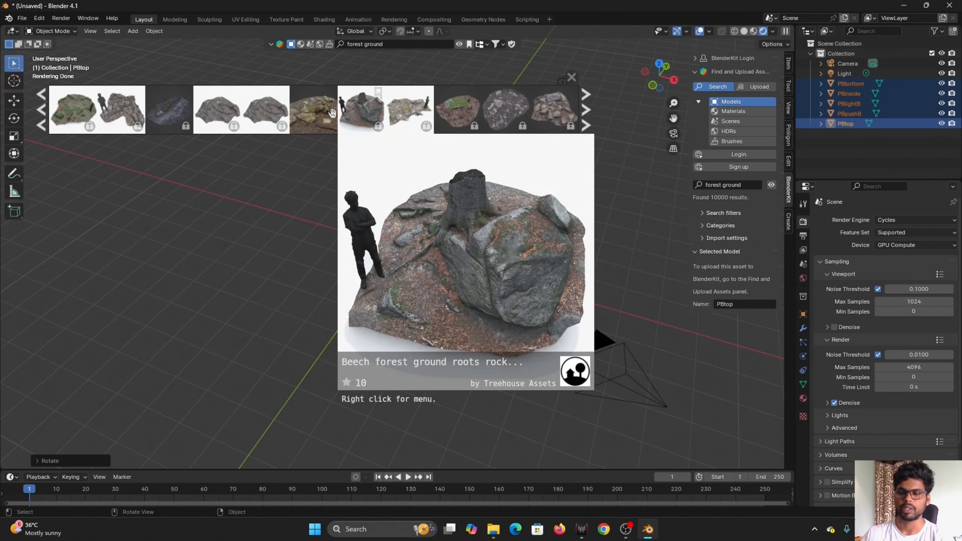
{"action": "mouse_move", "coordinate": [314, 114]}
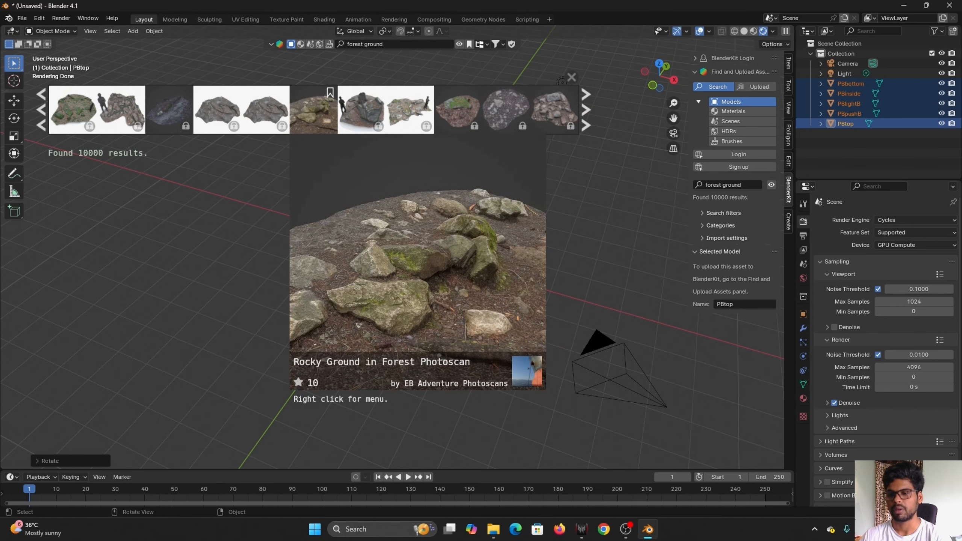
{"action": "left_click", "coordinate": [311, 121]}
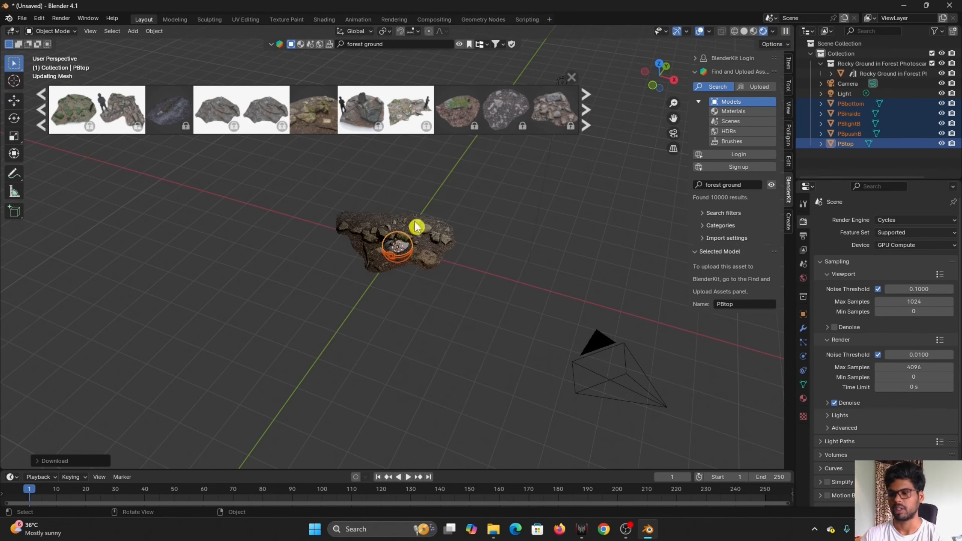
- Scale the imported rocky ground uniformly by a factor of 10 and dismiss the asset search results
{"action": "scroll", "coordinate": [403, 260], "scroll_direction": "up", "scroll_amount": 4}
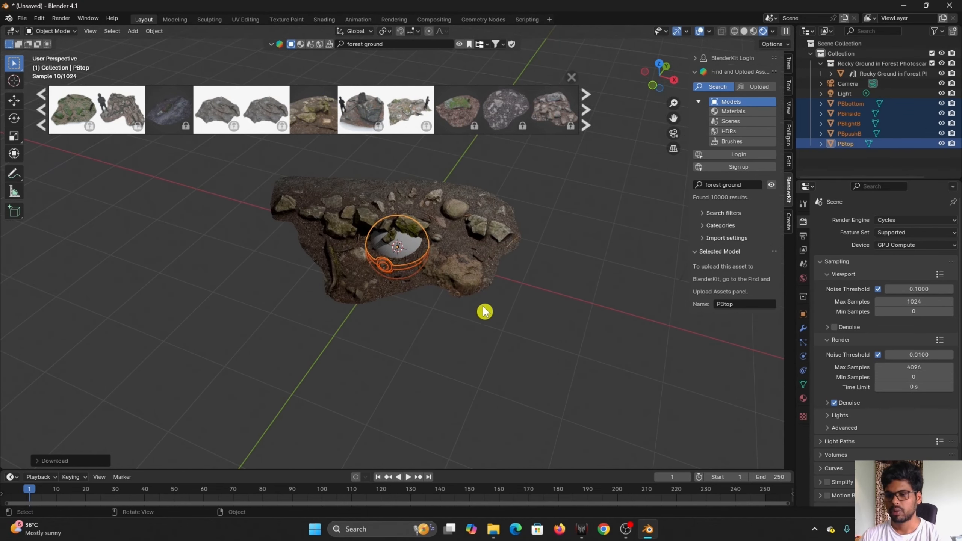
{"action": "left_click", "coordinate": [454, 234]}
{"action": "scroll", "coordinate": [408, 333], "scroll_direction": "down", "scroll_amount": 6}
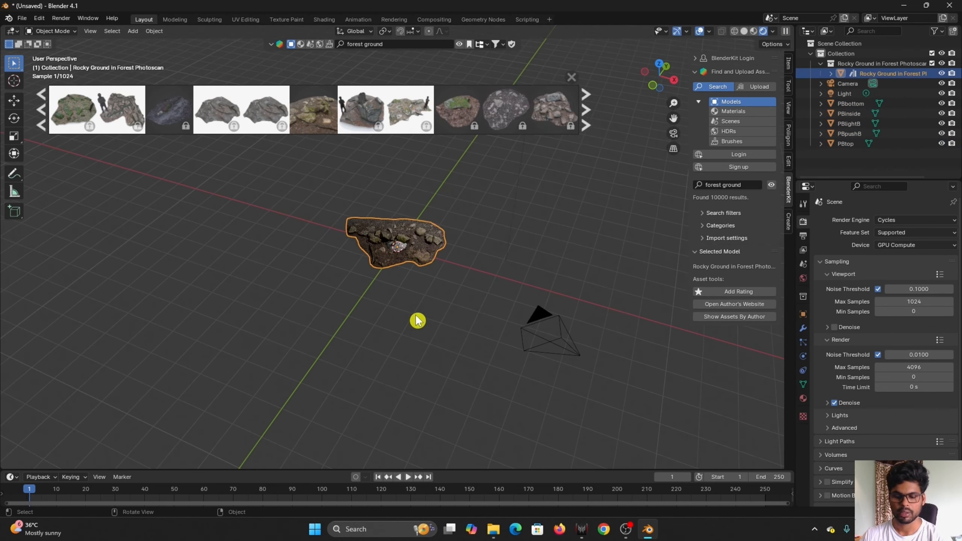
{"action": "key", "text": "s"}
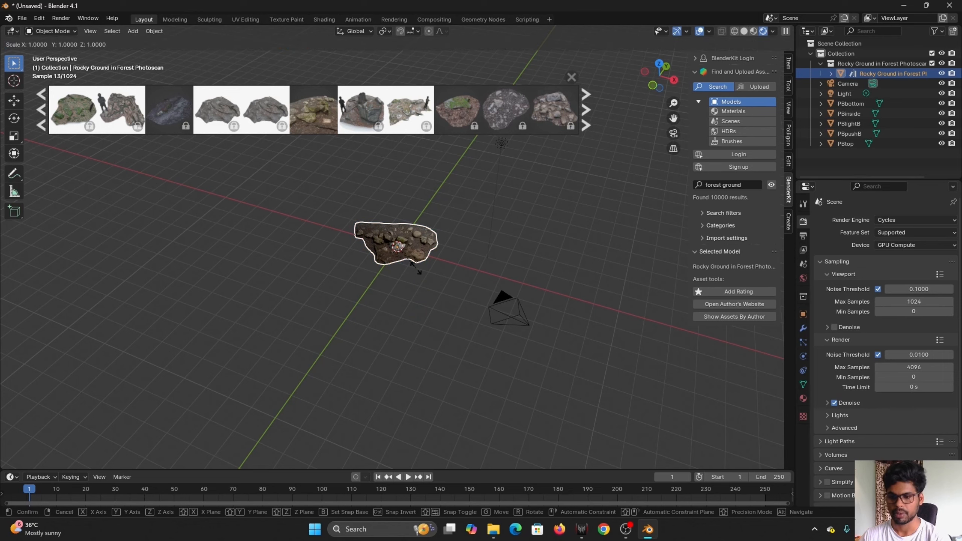
{"action": "type", "text": "10"}
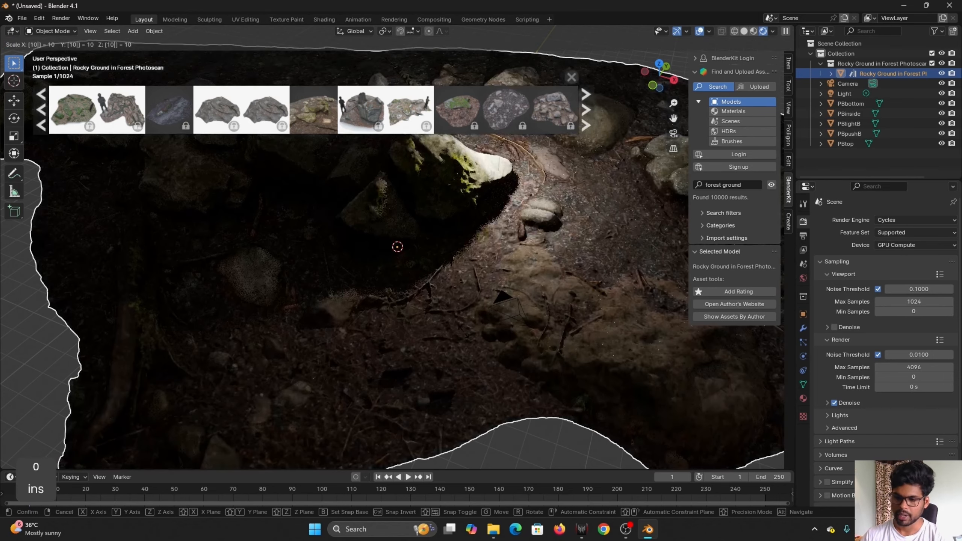
{"action": "key", "text": "Return"}
{"action": "scroll", "coordinate": [427, 337], "scroll_direction": "down", "scroll_amount": 4}
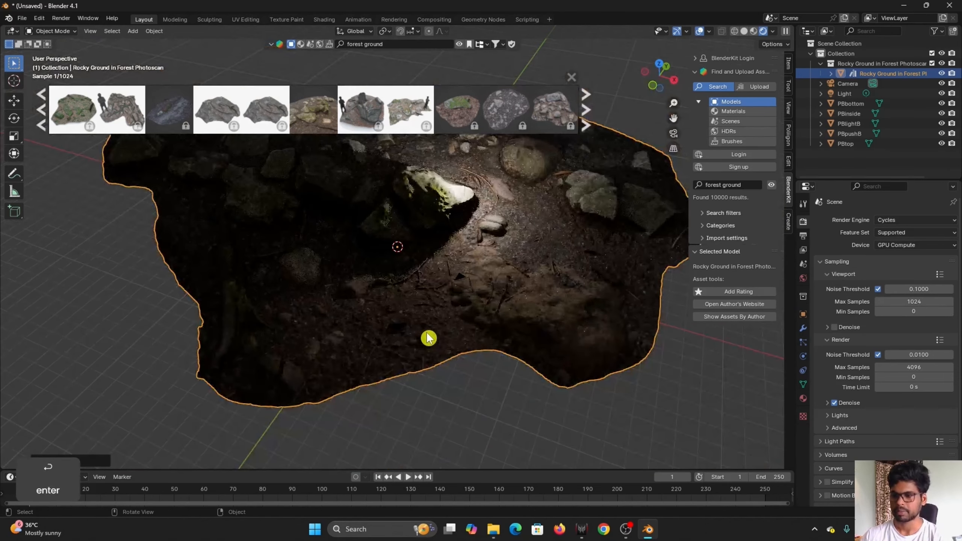
{"action": "middle_click_drag", "start_coordinate": [472, 309], "coordinate": [480, 176]}
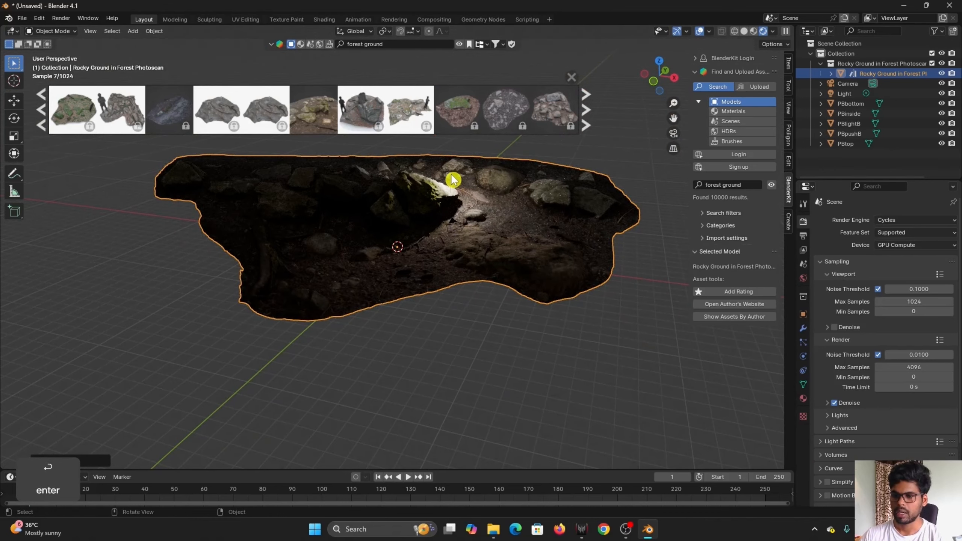
{"action": "left_click", "coordinate": [571, 78]}
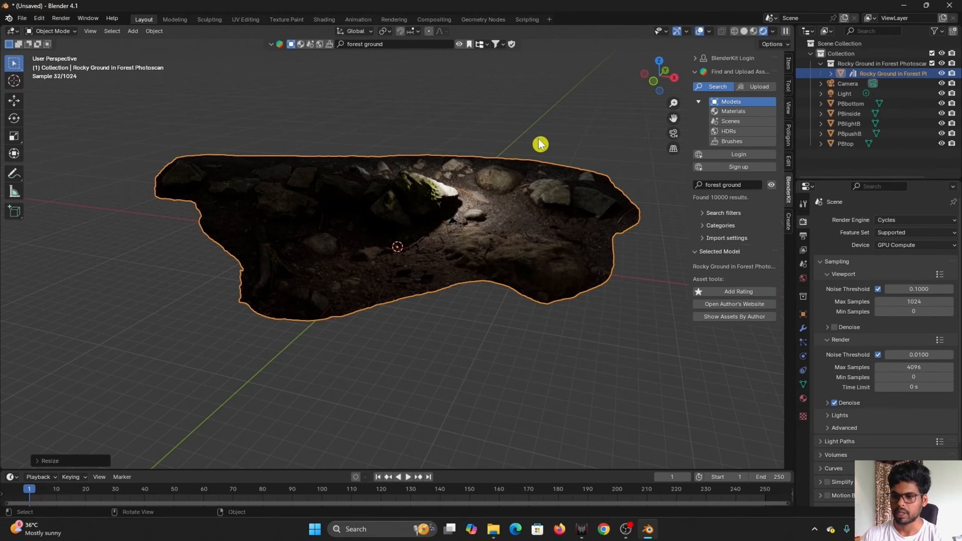
- Raise the scene's light along the global Z axis until it is high above the enlarged rocky ground
{"action": "scroll", "coordinate": [470, 165], "scroll_direction": "up", "scroll_amount": 2}
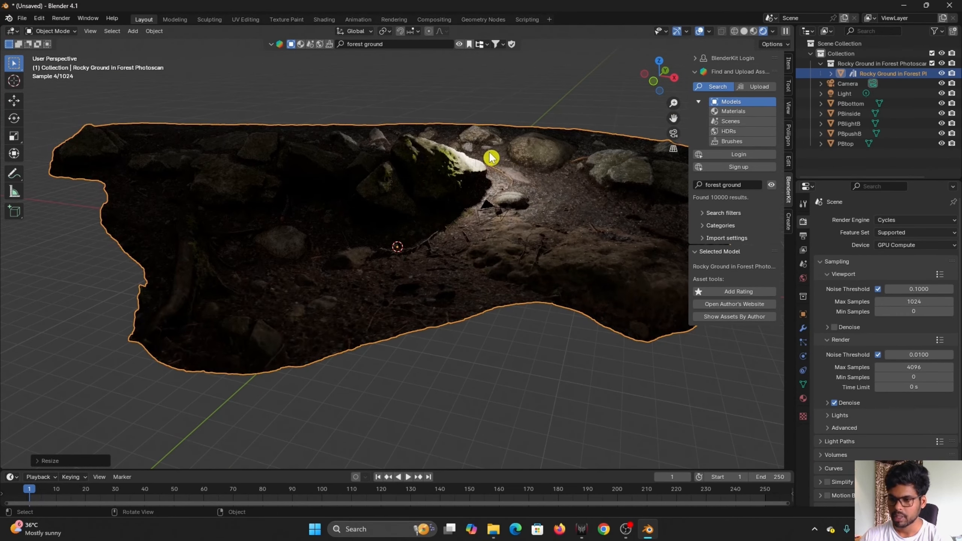
{"action": "left_click", "coordinate": [848, 93]}
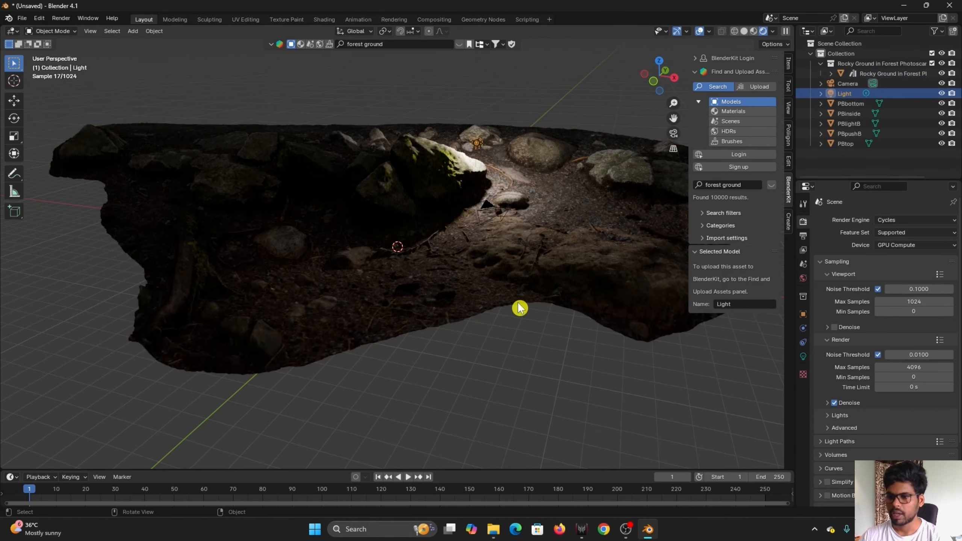
{"action": "scroll", "coordinate": [484, 322], "scroll_direction": "down", "scroll_amount": 2}
{"action": "scroll", "coordinate": [489, 314], "scroll_direction": "down", "scroll_amount": 1}
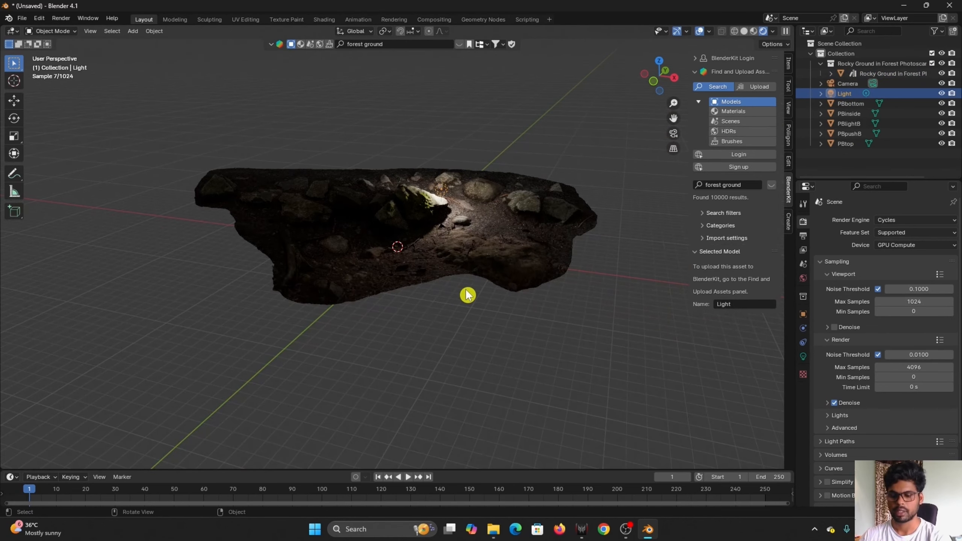
{"action": "key", "text": "g"}
{"action": "key", "text": "z"}
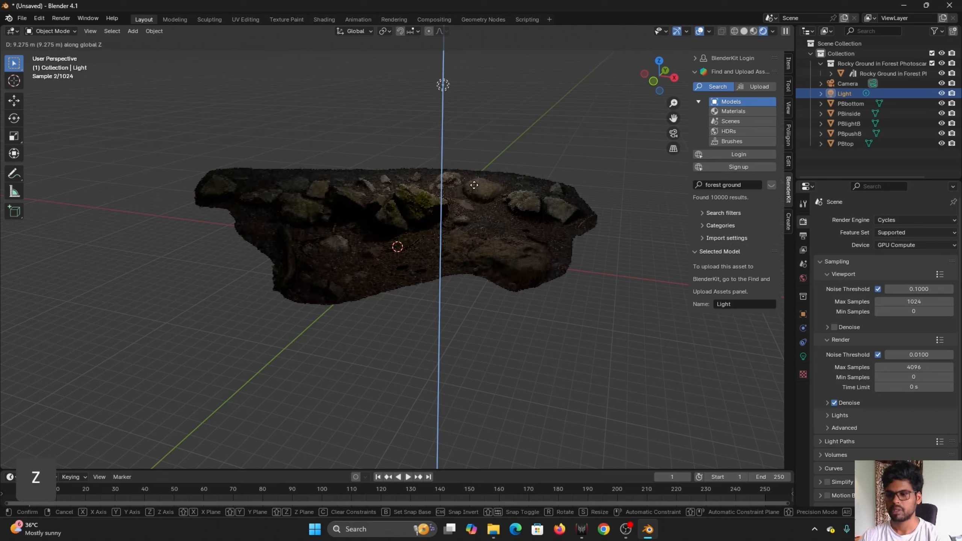
{"action": "left_click", "coordinate": [479, 165]}
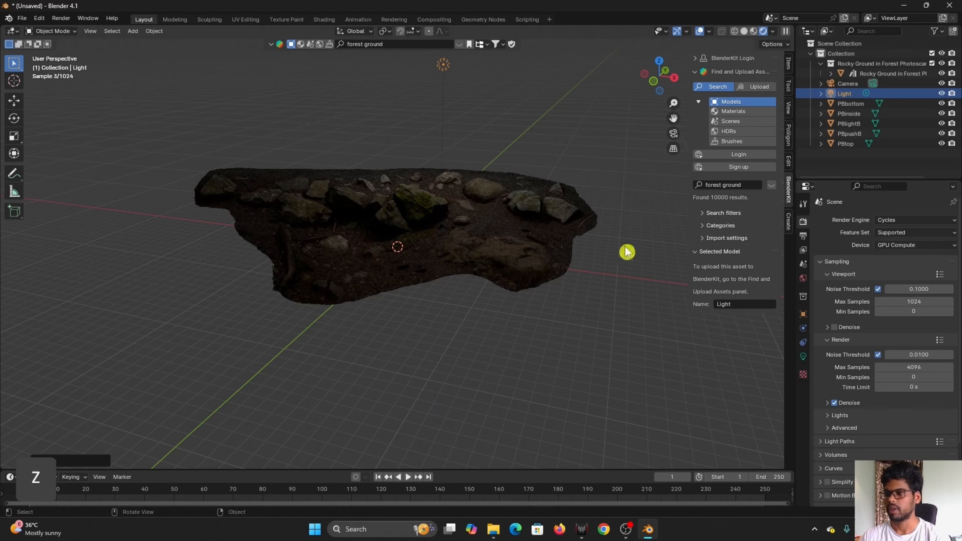
- Set the point light's power to 6000 W
{"action": "left_click", "coordinate": [803, 356]}
{"action": "left_click", "coordinate": [906, 288]}
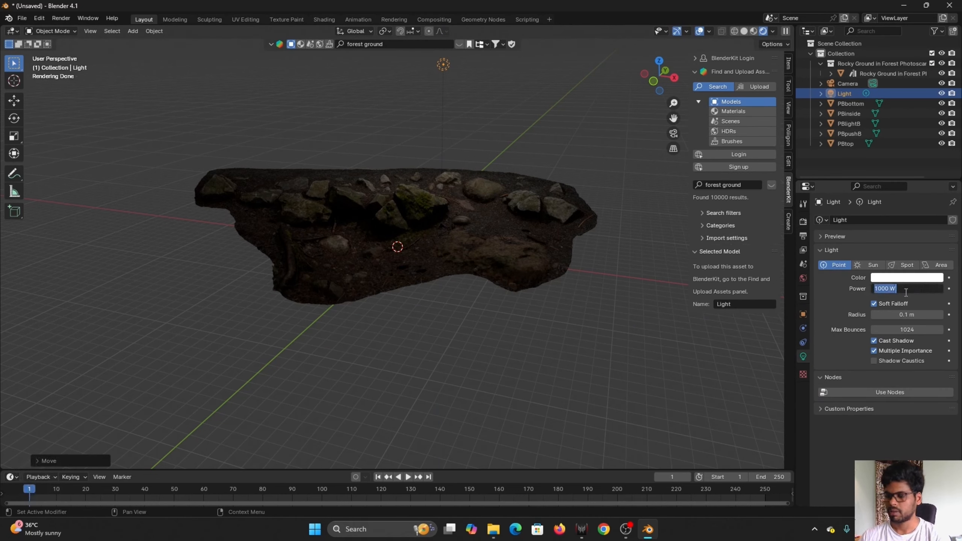
{"action": "type", "text": "6000"}
{"action": "key", "text": "Return"}
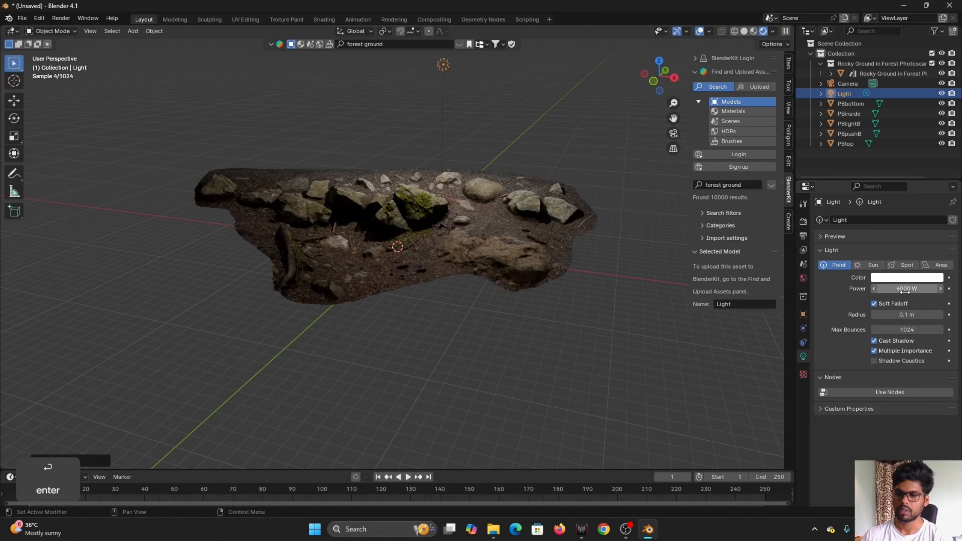
{"action": "middle_click_drag", "start_coordinate": [538, 279], "coordinate": [479, 231]}
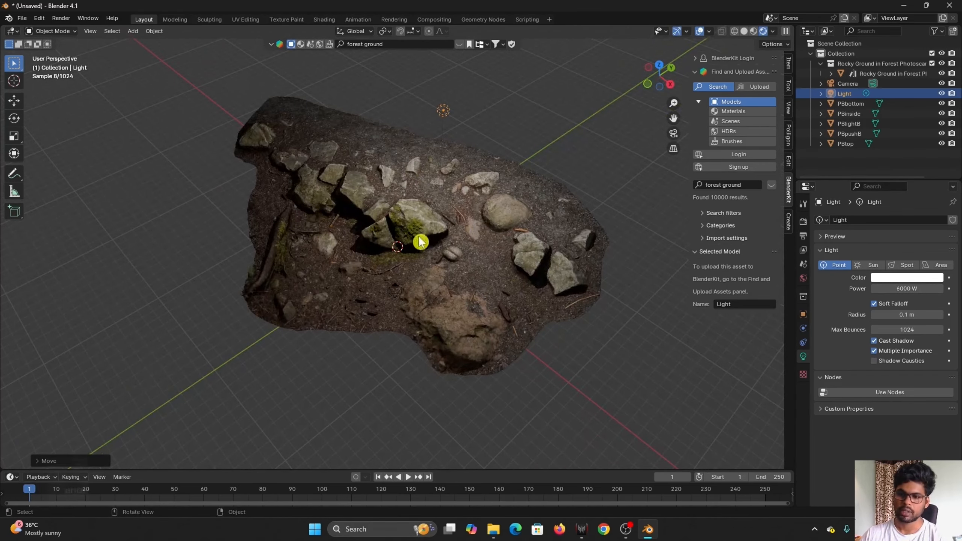
- Lower the rocky ground along the global Z axis until the Poké Ball emerges above its surface
{"action": "left_click", "coordinate": [470, 275]}
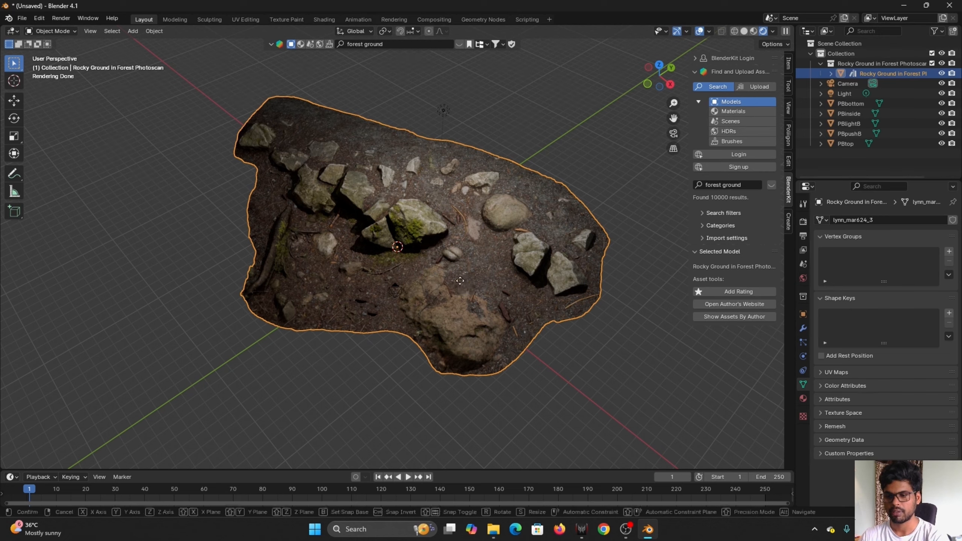
{"action": "key", "text": "g"}
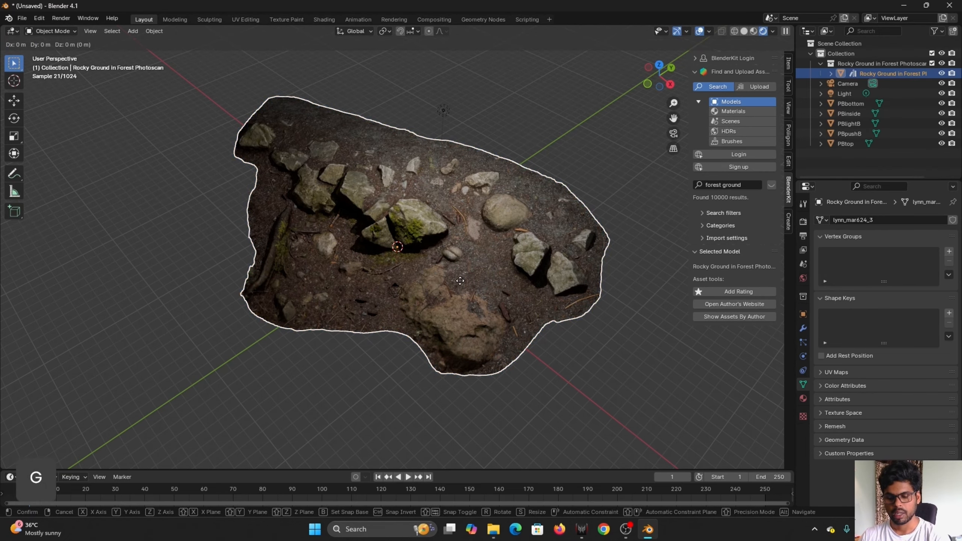
{"action": "key", "text": "z"}
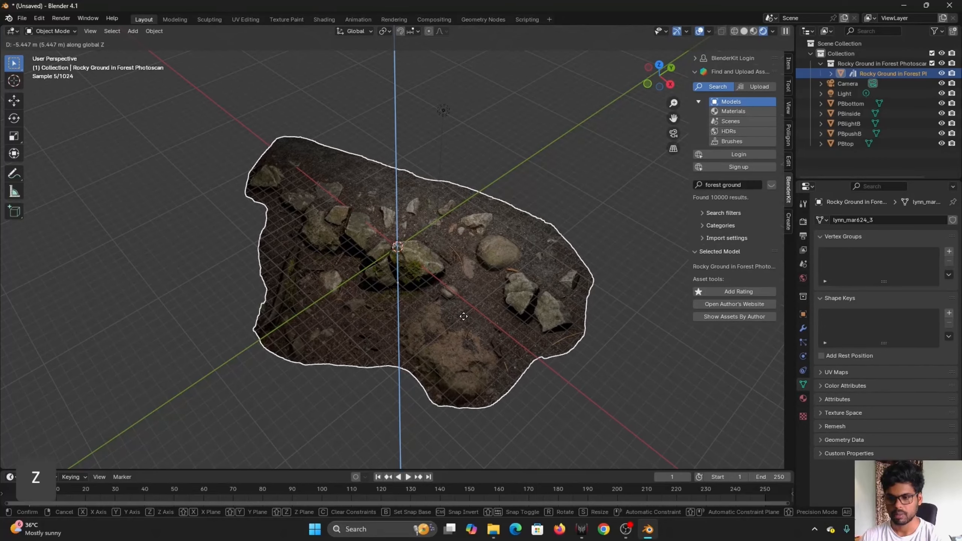
{"action": "left_click", "coordinate": [452, 283]}
- Shift the rocky ground horizontally with global Z locked so the Poké Ball lies in the gap between the mossy rocks
{"action": "scroll", "coordinate": [451, 284], "scroll_direction": "up", "scroll_amount": 6}
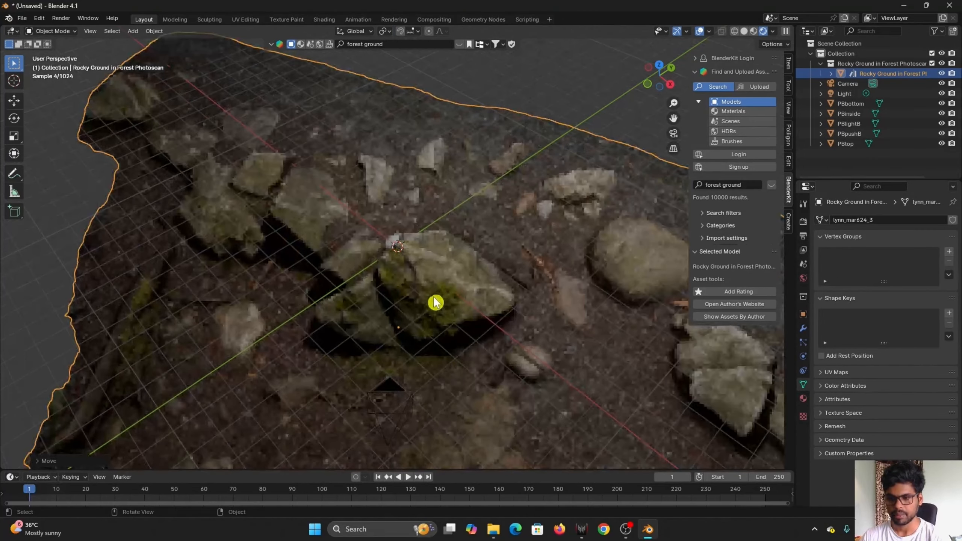
{"action": "middle_click_drag", "start_coordinate": [457, 307], "coordinate": [429, 326]}
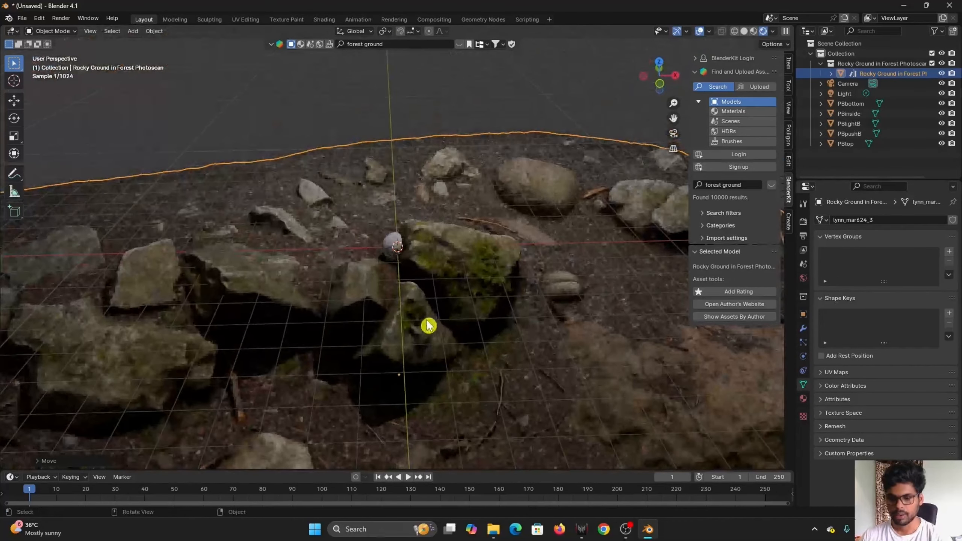
{"action": "key", "text": "g"}
{"action": "key", "text": "shift+z"}
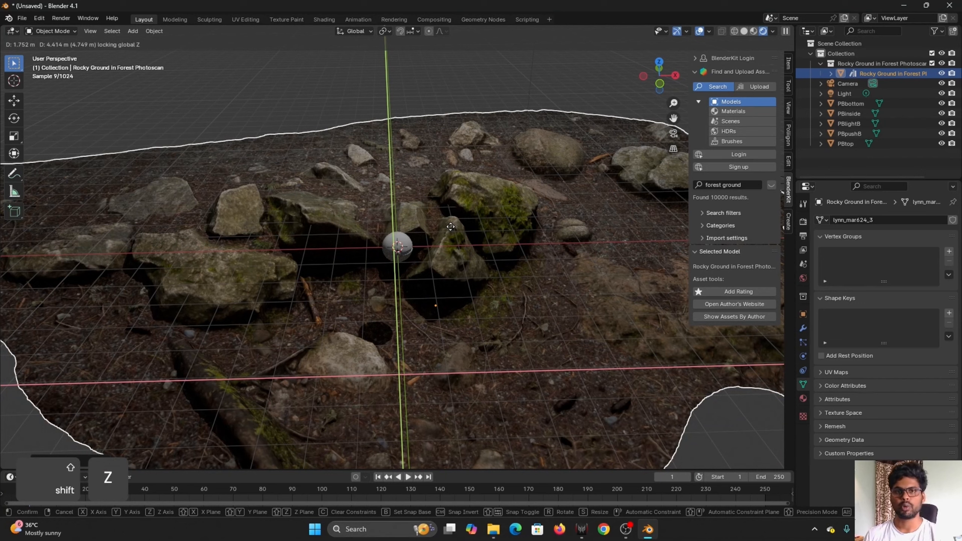
{"action": "left_click", "coordinate": [450, 227]}
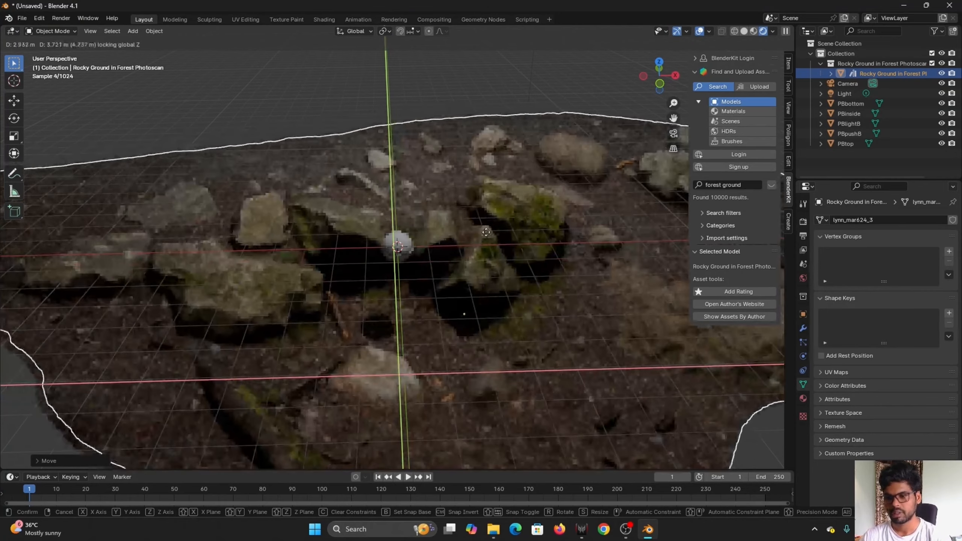
{"action": "left_click", "coordinate": [472, 246]}
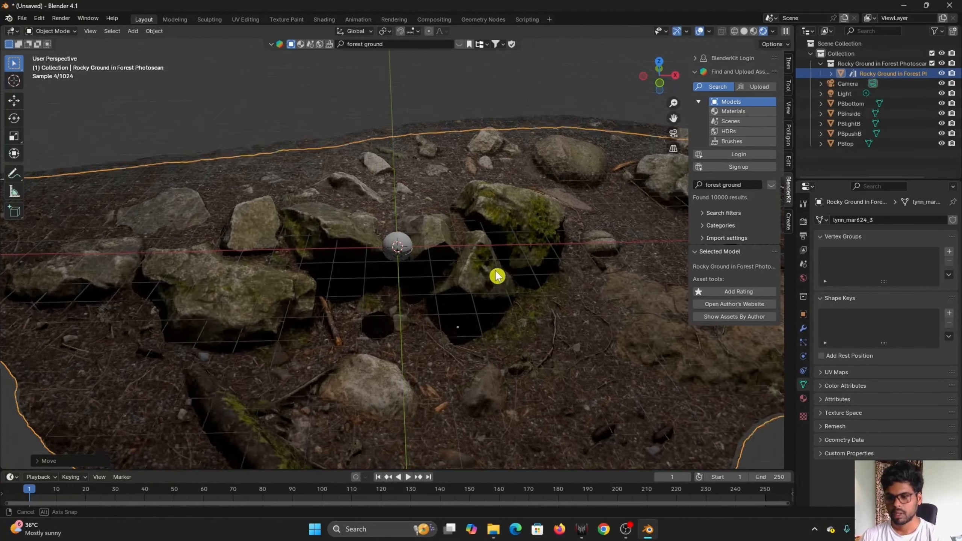
- Raise the rocky ground about 2.6 m along the global Z axis to bring its surface up under the Poké Ball
{"action": "middle_click_drag", "start_coordinate": [497, 275], "coordinate": [537, 348]}
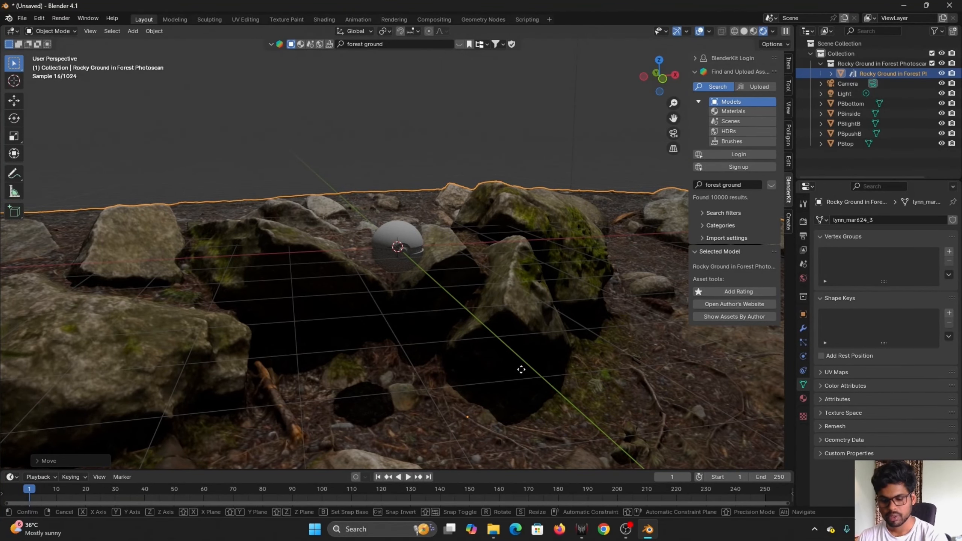
{"action": "key", "text": "g"}
{"action": "key", "text": "z"}
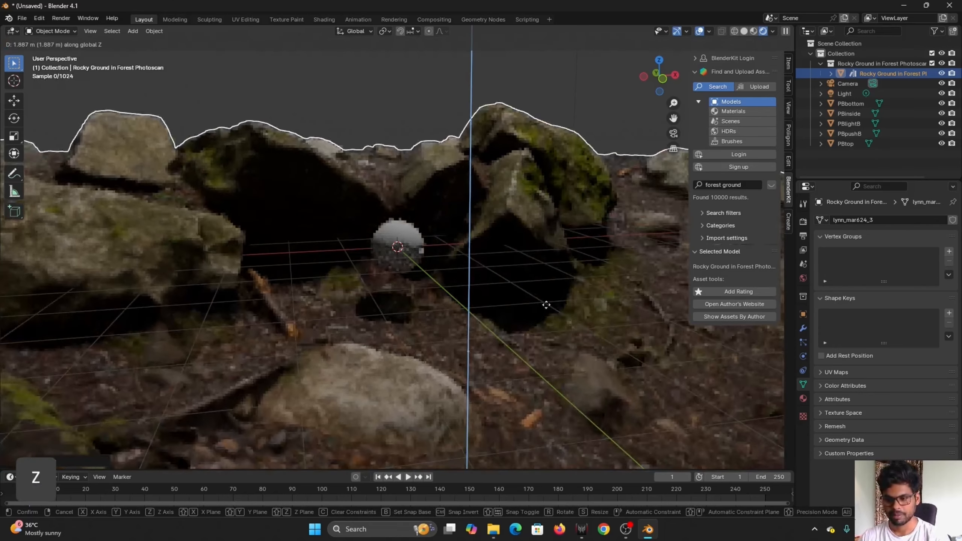
{"action": "left_click", "coordinate": [547, 280]}
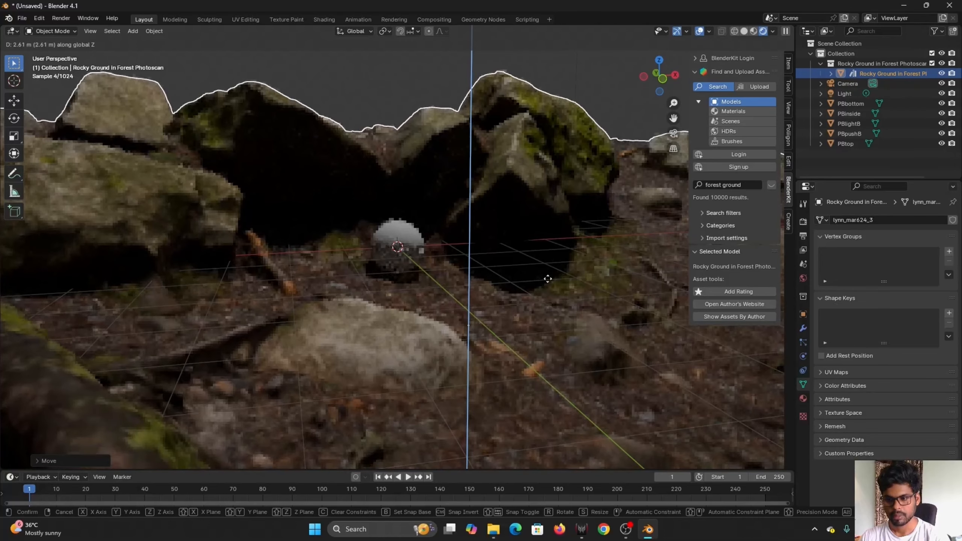
- Raise the rocky ground about 0.06 m along the global Z axis to close the gap beneath the Poké Ball
{"action": "scroll", "coordinate": [496, 320], "scroll_direction": "up", "scroll_amount": 3}
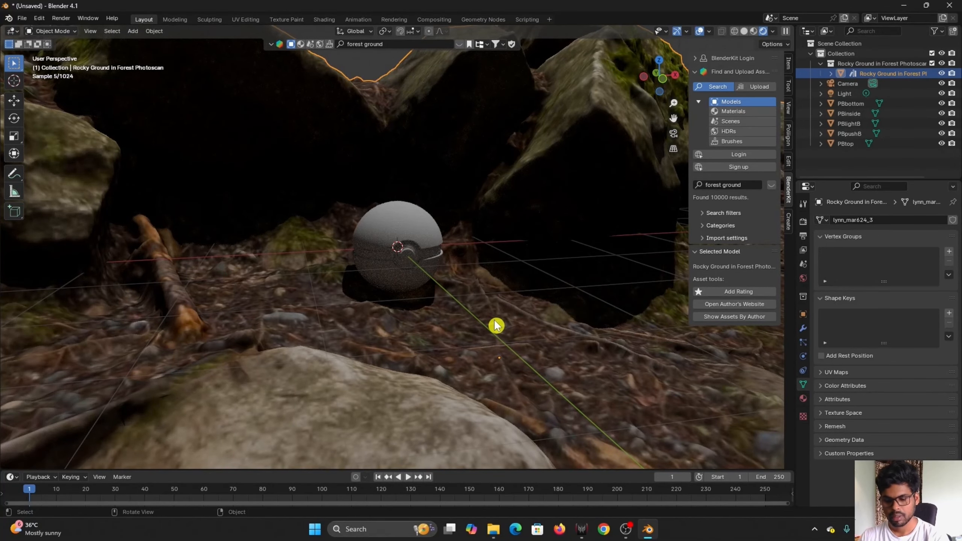
{"action": "key", "text": "g"}
{"action": "key", "text": "z"}
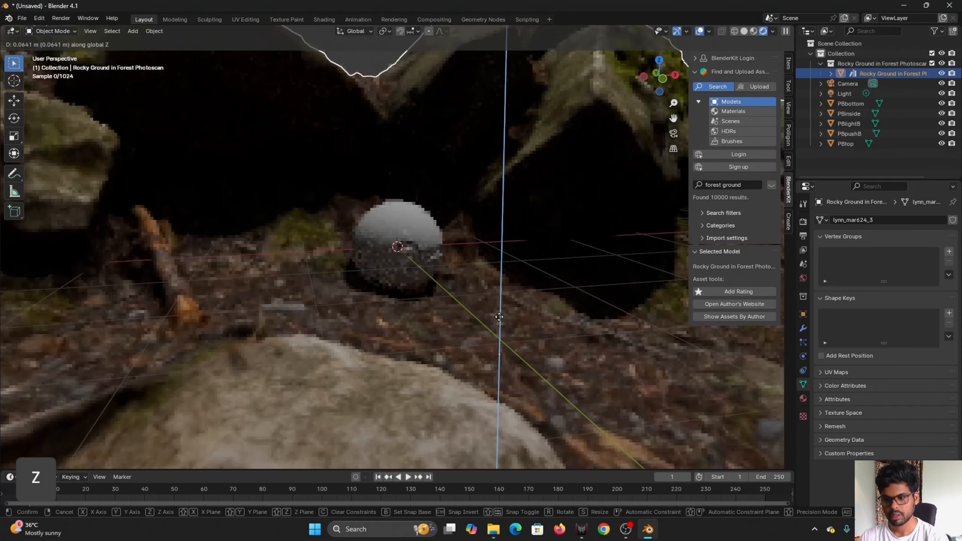
{"action": "left_click", "coordinate": [502, 318]}
- Shift the rocky ground about 1 m horizontally with global Z locked, bringing the light rock in front of the Poké Ball
{"action": "key", "text": "g"}
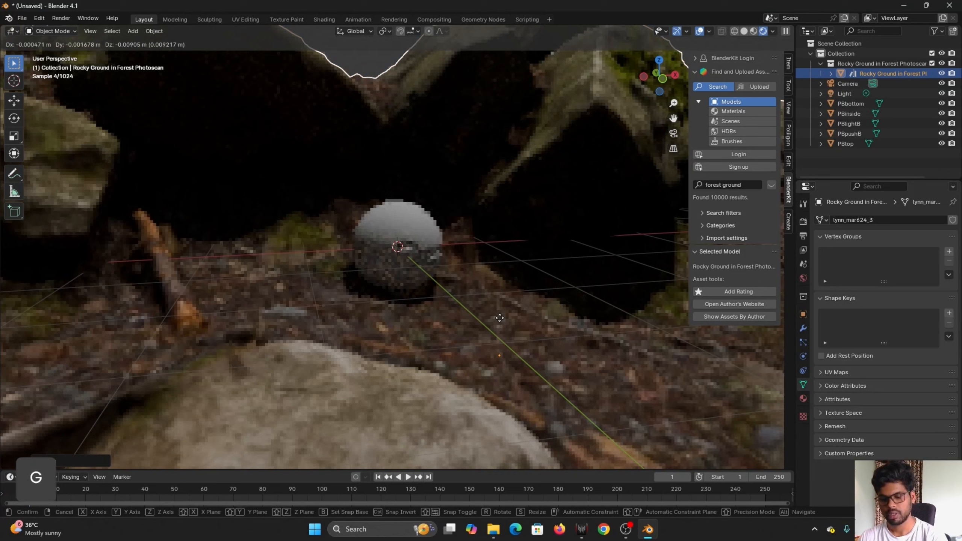
{"action": "key", "text": "shift+z"}
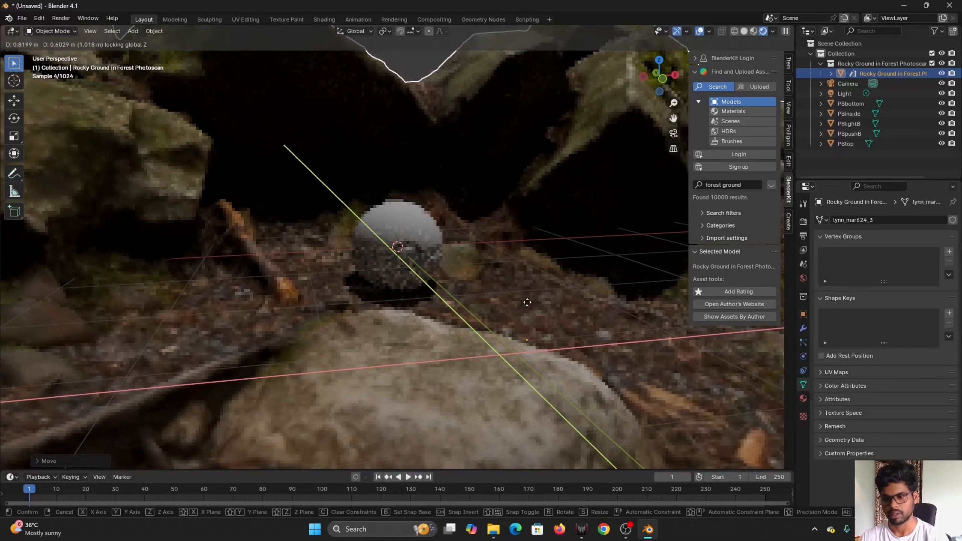
{"action": "left_click", "coordinate": [527, 308]}
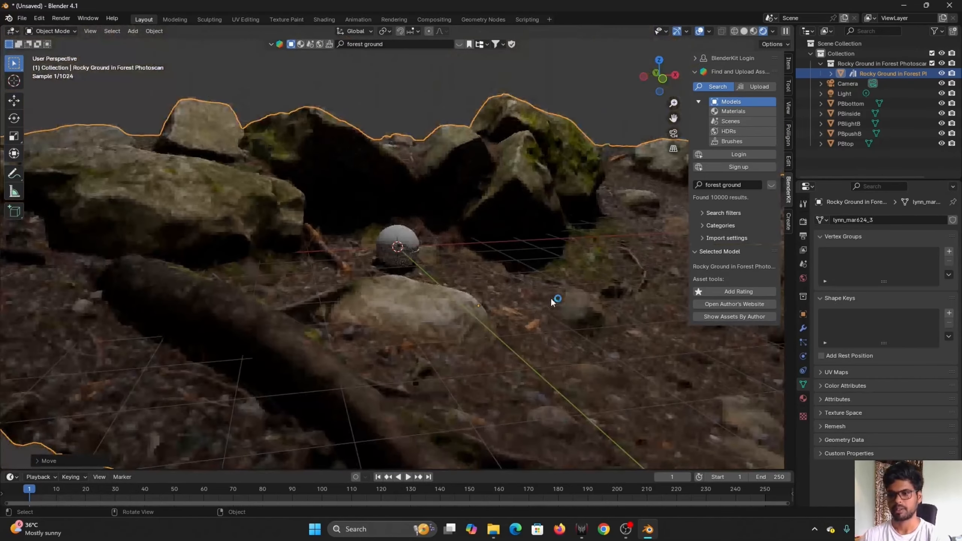
- Remove the material from the Poké Ball's top shell, PBtop, leaving its material slot empty
{"action": "middle_click_drag", "start_coordinate": [408, 361], "coordinate": [411, 358]}
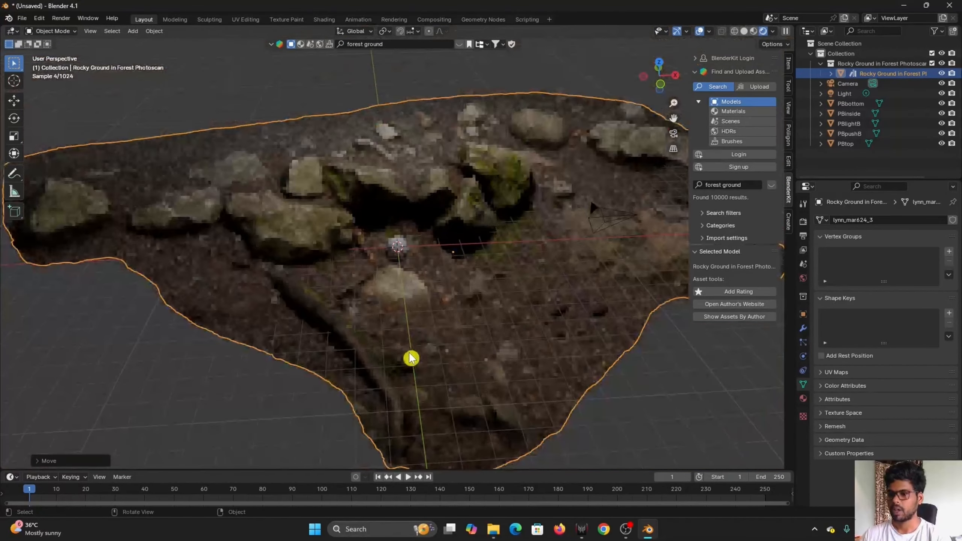
{"action": "middle_click_drag", "start_coordinate": [494, 316], "coordinate": [462, 329]}
{"action": "scroll", "coordinate": [412, 260], "scroll_direction": "up", "scroll_amount": 3}
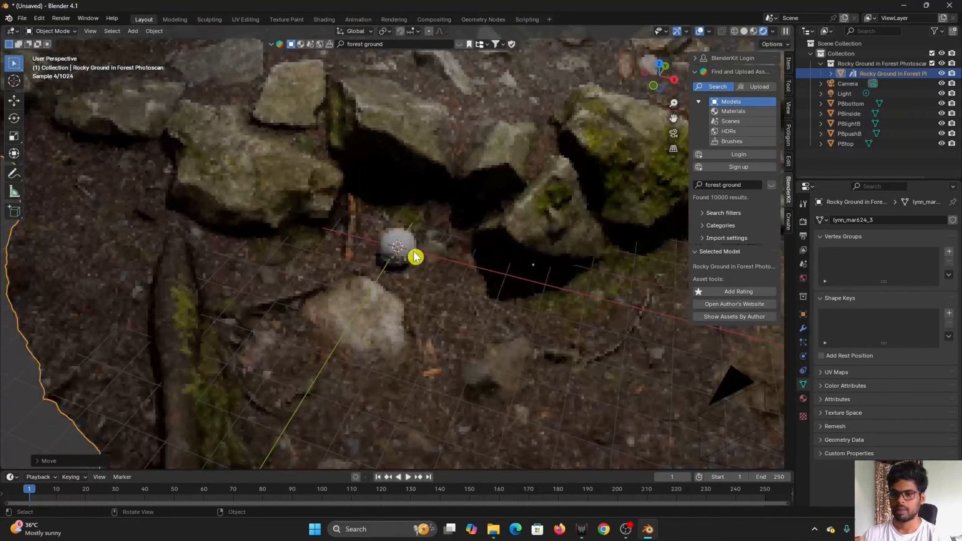
{"action": "scroll", "coordinate": [415, 257], "scroll_direction": "up", "scroll_amount": 3}
{"action": "middle_click_drag", "start_coordinate": [472, 314], "coordinate": [468, 278]}
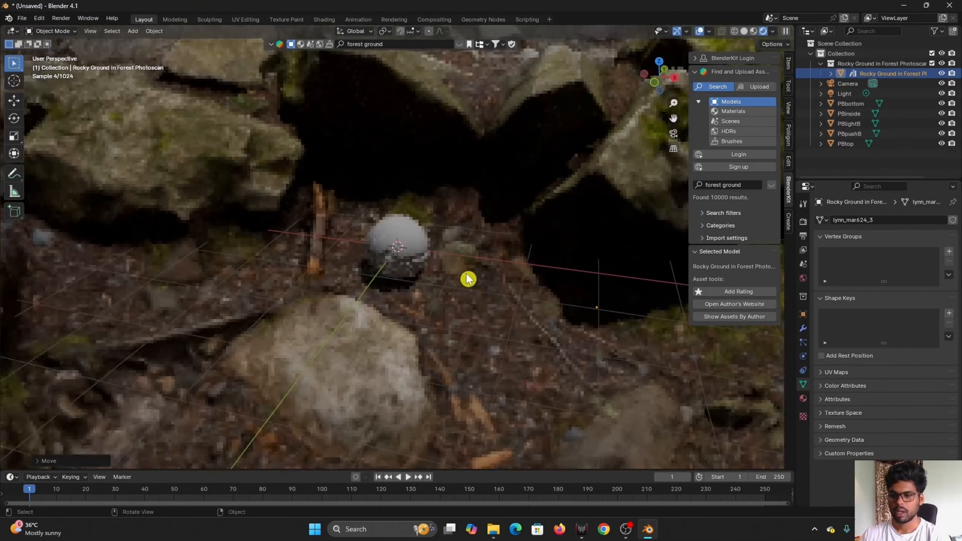
{"action": "scroll", "coordinate": [468, 279], "scroll_direction": "up", "scroll_amount": 3}
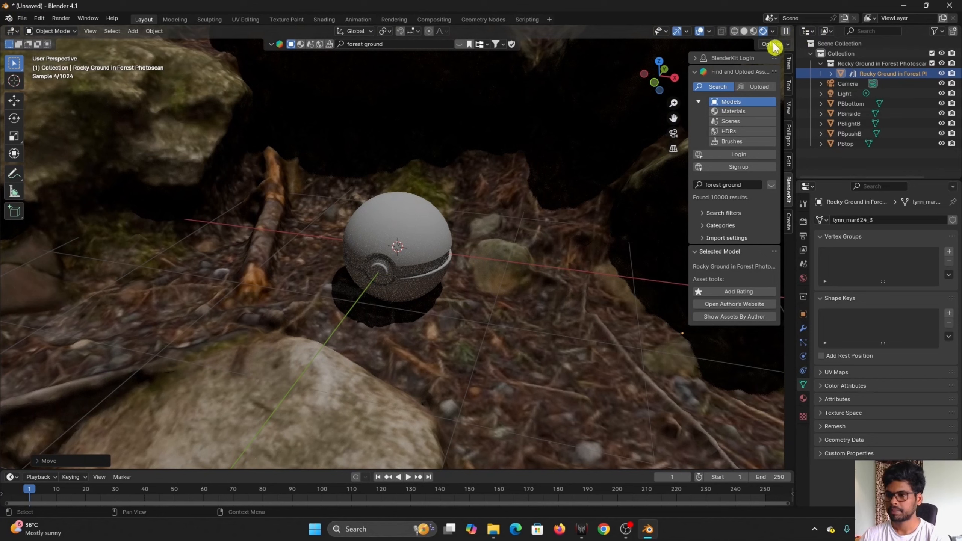
{"action": "left_click", "coordinate": [408, 224]}
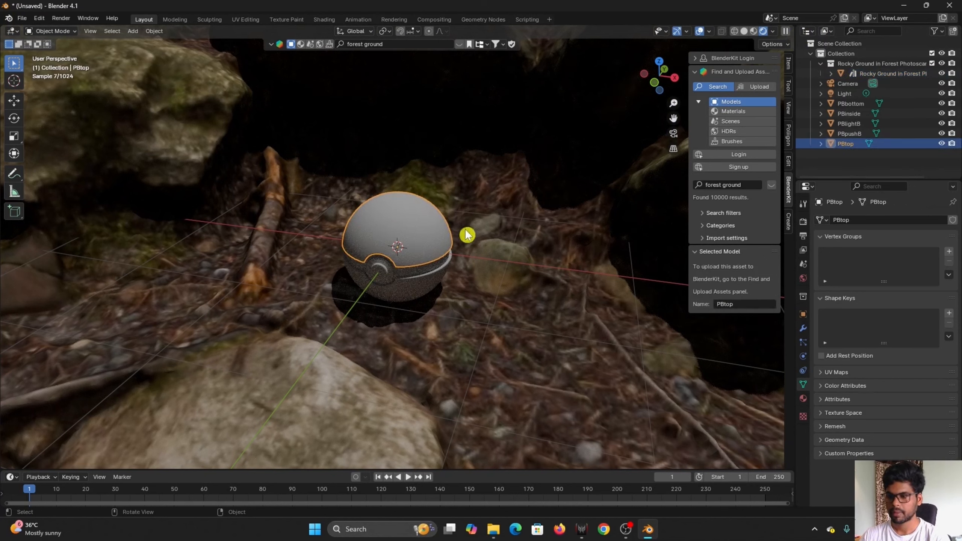
{"action": "left_click", "coordinate": [802, 399]}
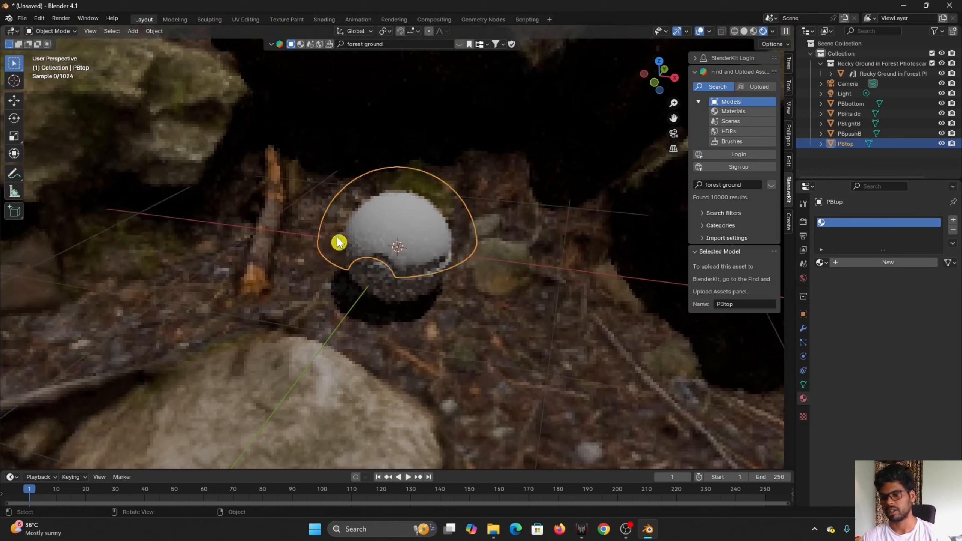
- Remove the Steel Satin materials from the Poké Ball's push button, inner body, bottom shell and ring around the button
{"action": "scroll", "coordinate": [369, 311], "scroll_direction": "up", "scroll_amount": 5}
{"action": "left_click", "coordinate": [341, 324]}
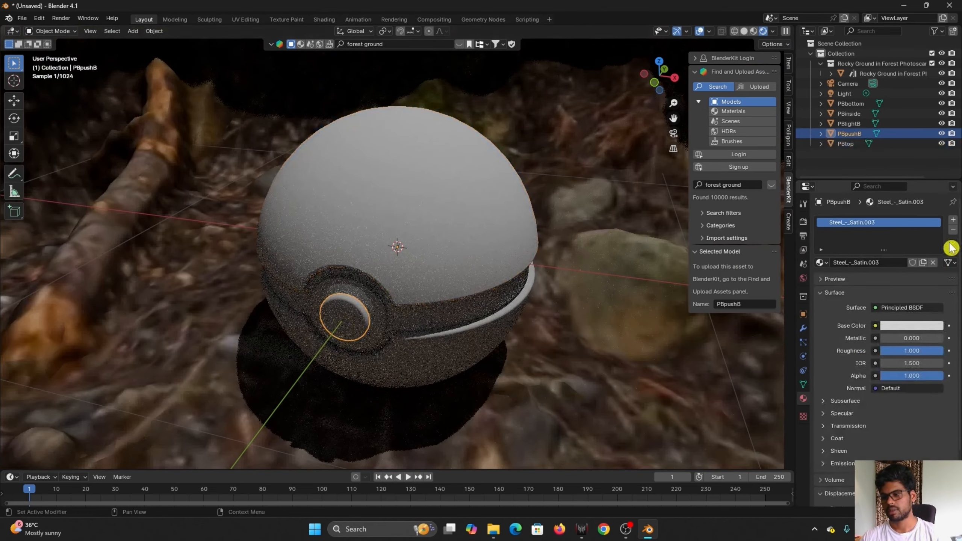
{"action": "left_click", "coordinate": [932, 262]}
{"action": "left_click", "coordinate": [480, 306]}
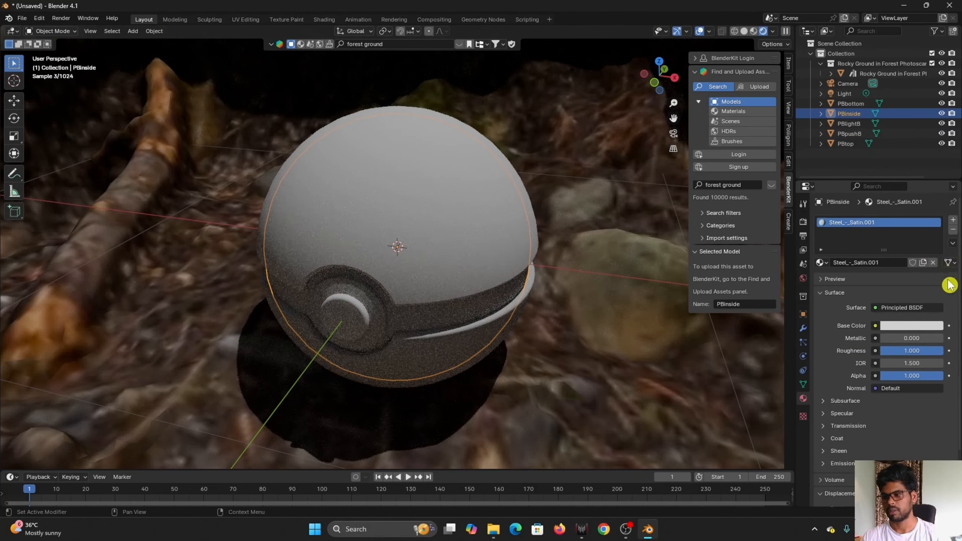
{"action": "left_click", "coordinate": [932, 262]}
{"action": "left_click", "coordinate": [434, 364]}
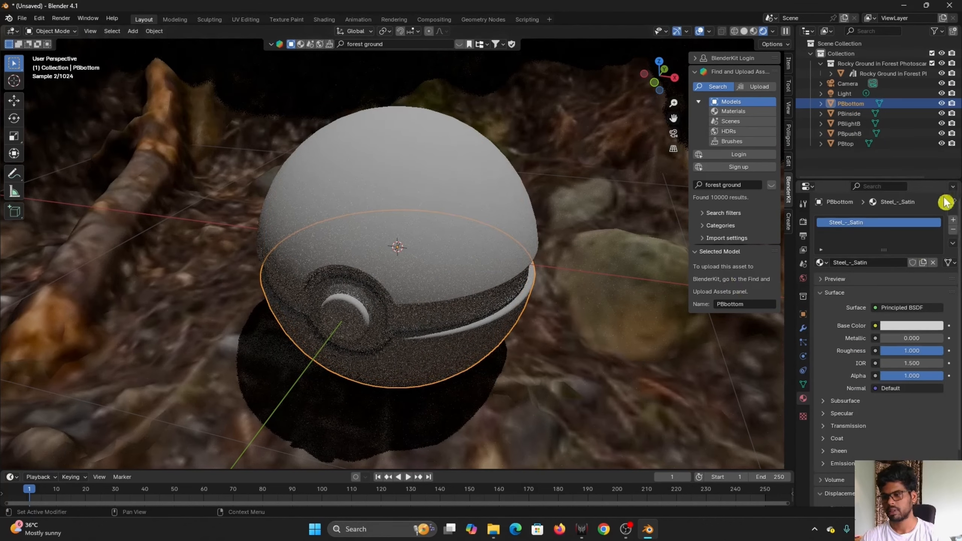
{"action": "left_click", "coordinate": [932, 263]}
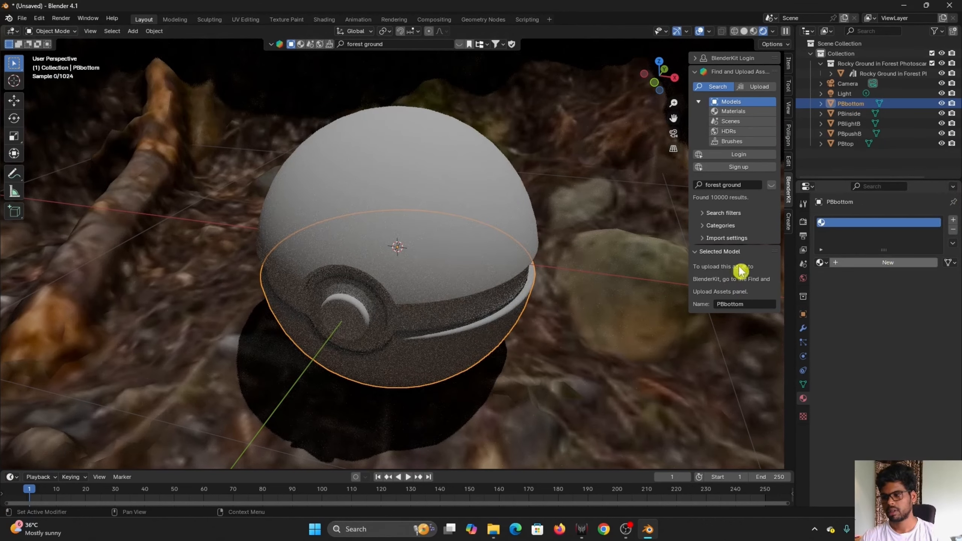
{"action": "left_click", "coordinate": [375, 309]}
{"action": "left_click", "coordinate": [932, 262]}
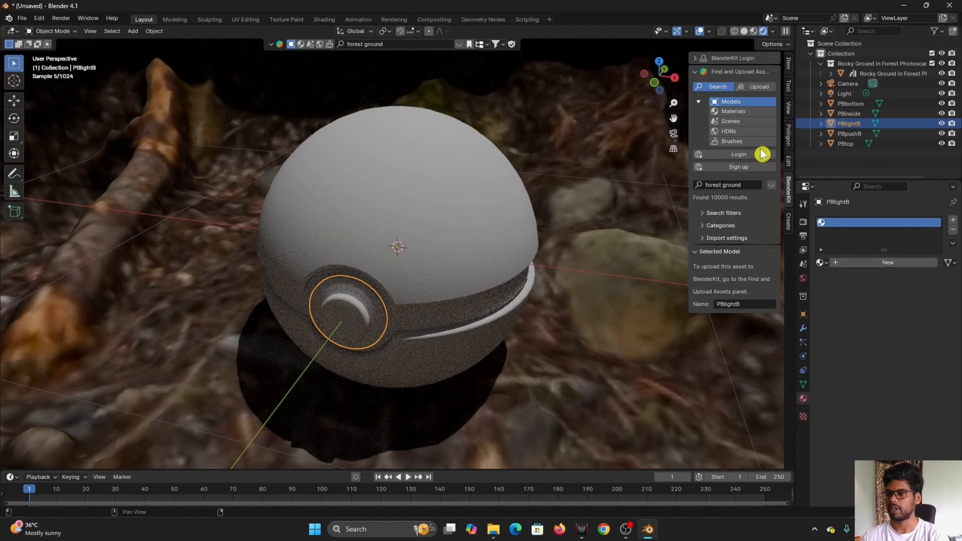
- Switch the BlenderKit asset search to materials and select the Poké Ball's top shell
{"action": "left_click", "coordinate": [738, 112]}
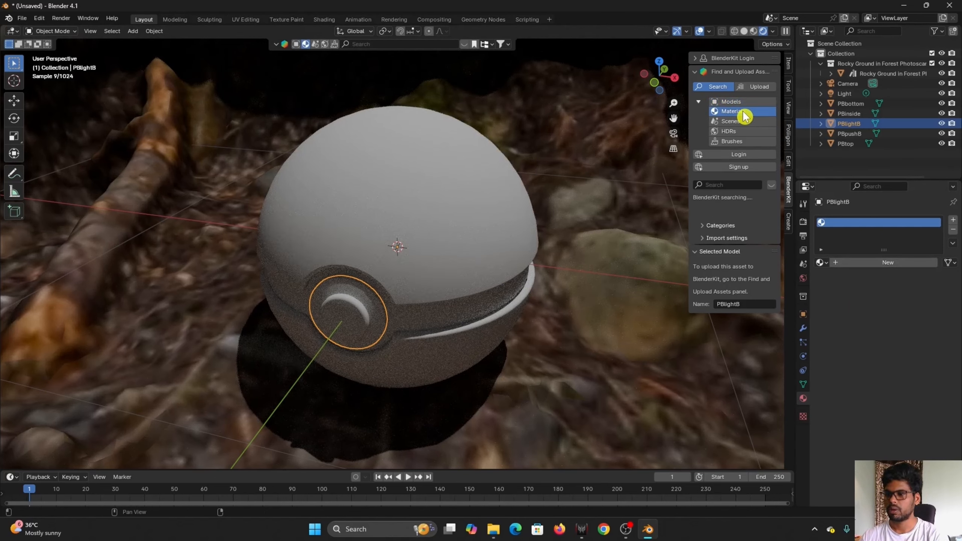
{"action": "left_click", "coordinate": [735, 184]}
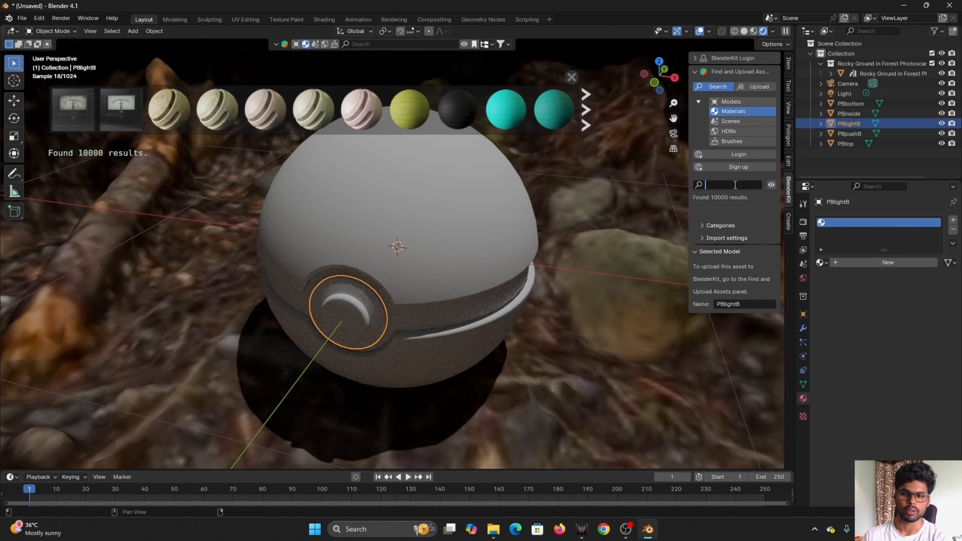
{"action": "key", "text": "Return"}
{"action": "left_click", "coordinate": [418, 194]}
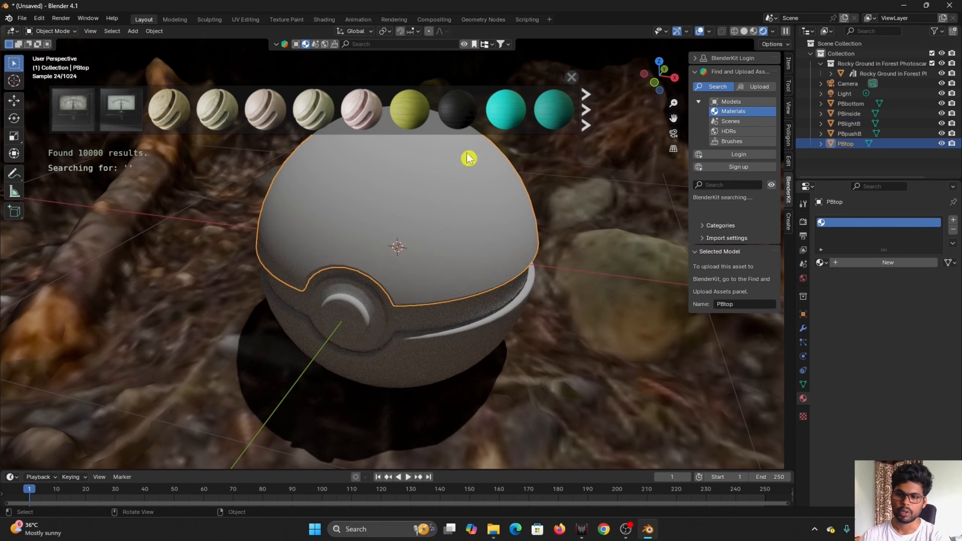
- Search the BlenderKit materials for "Metal worn red"
{"action": "left_click", "coordinate": [726, 183]}
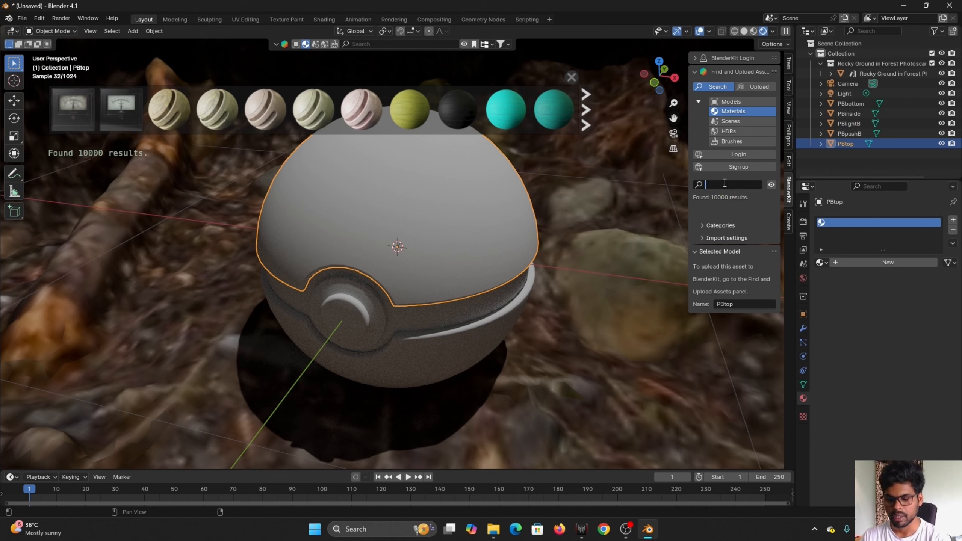
{"action": "type", "text": "Meatl"}
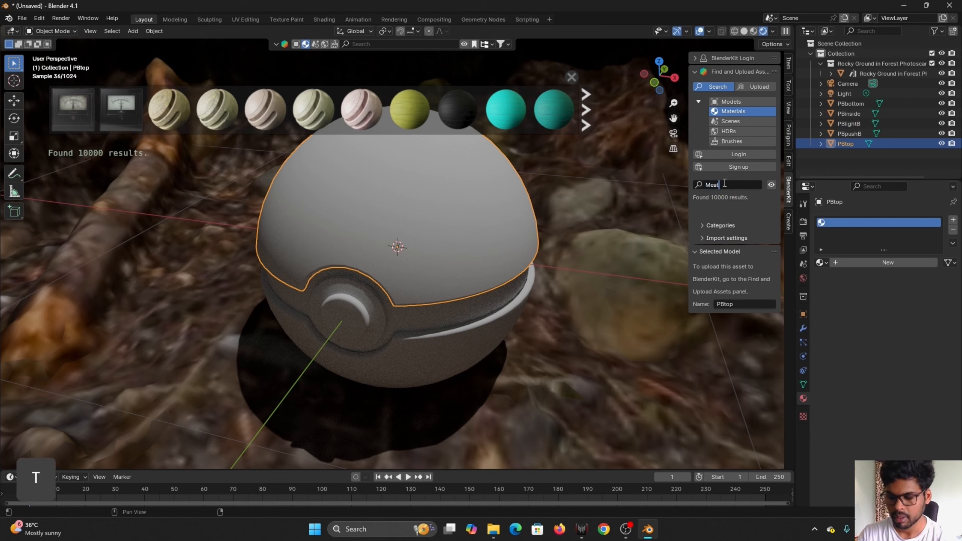
{"action": "key", "text": "BackSpace"}
{"action": "key", "text": "BackSpace"}
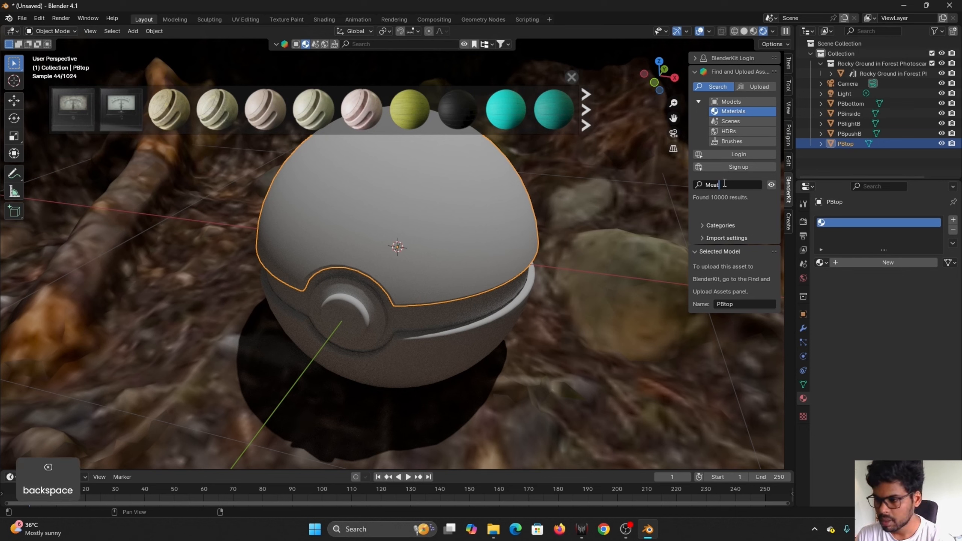
{"action": "type", "text": "a"}
{"action": "key", "text": "BackSpace"}
{"action": "key", "text": "BackSpace"}
{"action": "key", "text": "BackSpace"}
{"action": "type", "text": "ta"}
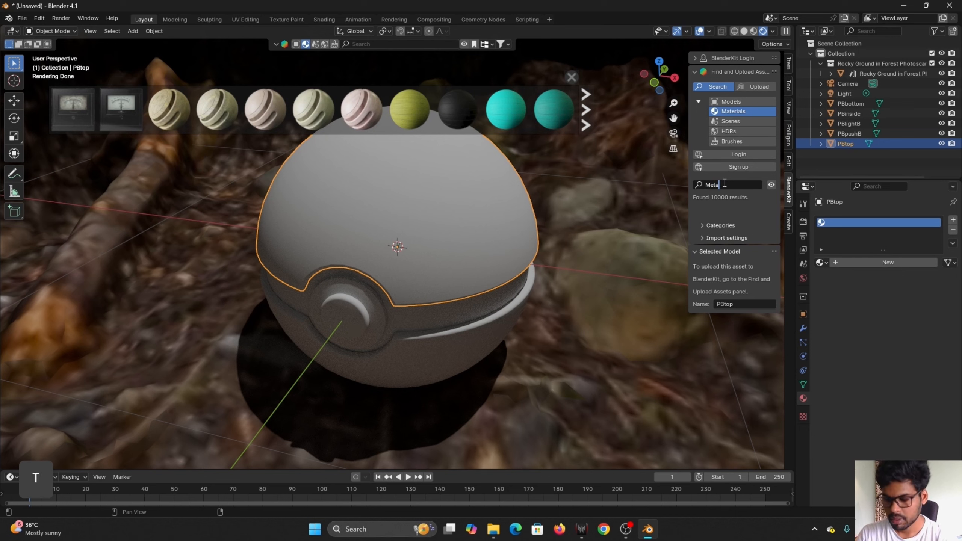
{"action": "type", "text": "l iron"}
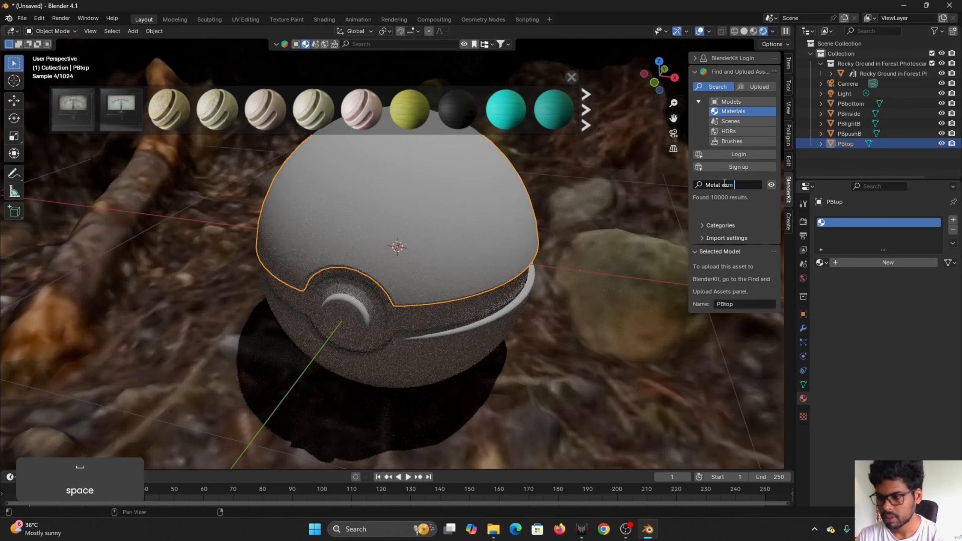
{"action": "key", "text": "BackSpace"}
{"action": "type", "text": "r"}
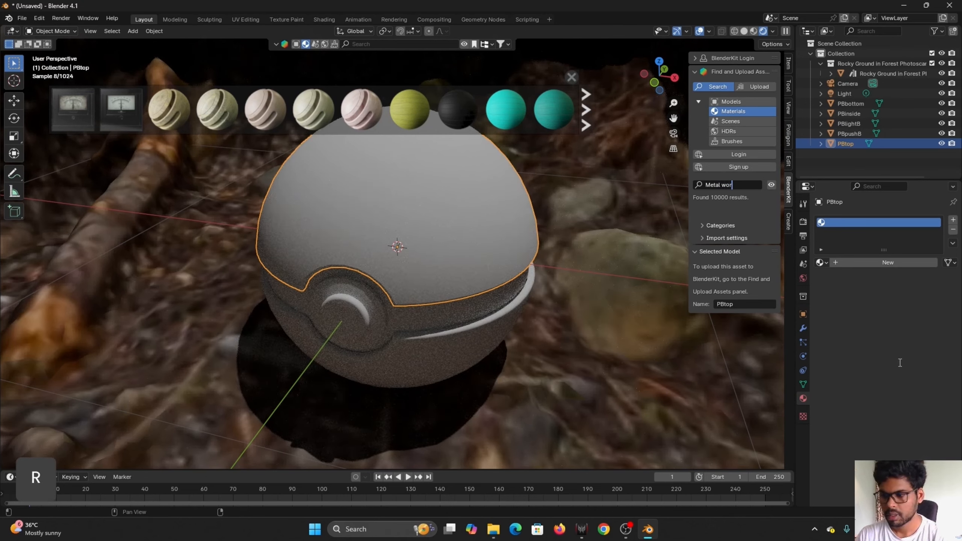
{"action": "type", "text": "n red"}
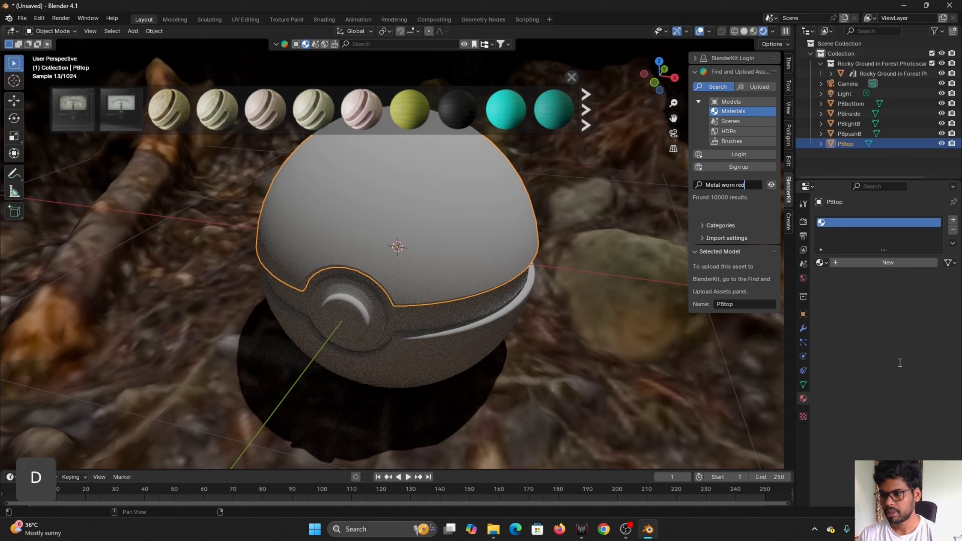
{"action": "key", "text": "Return"}
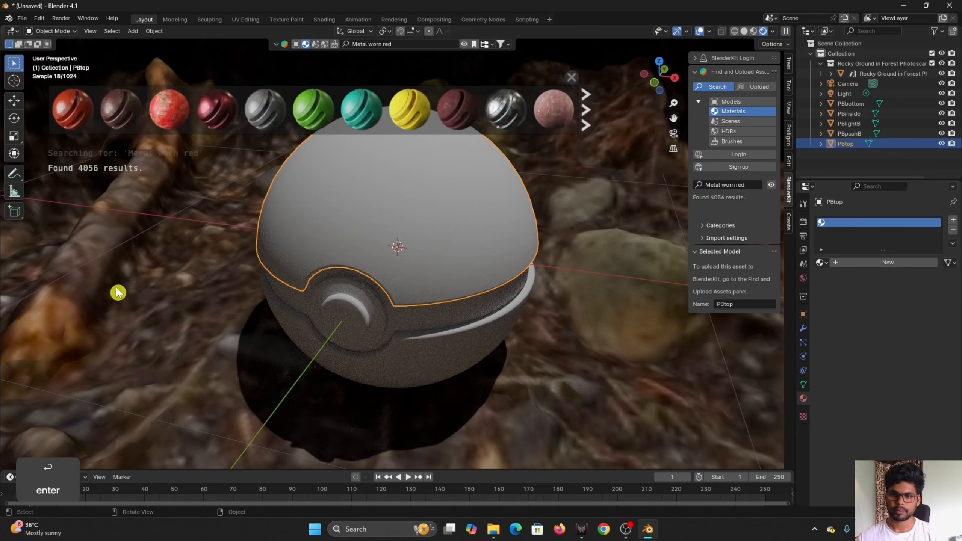
- Browse the red metal materials and apply Worn Metal Paint Procedural to the Poké Ball's top shell
{"action": "mouse_move", "coordinate": [62, 119]}
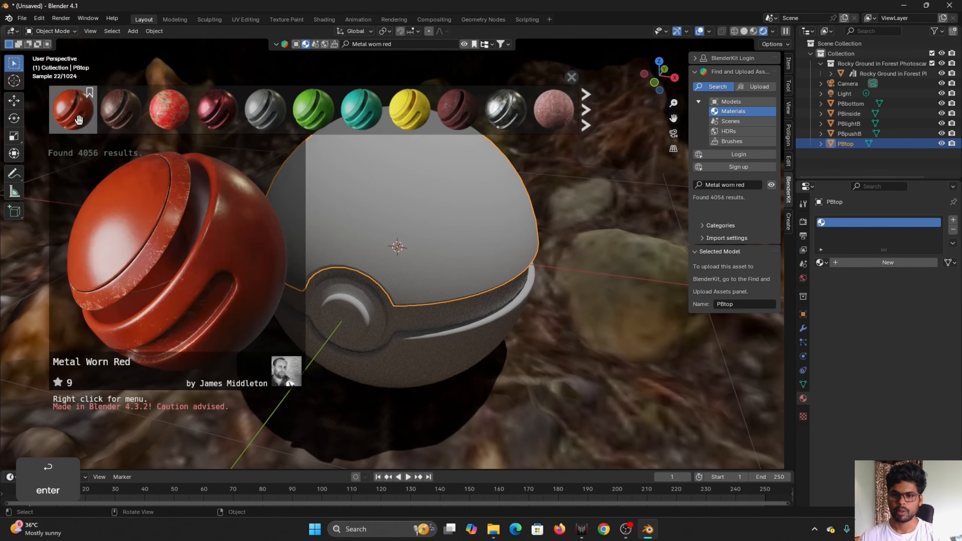
{"action": "mouse_move", "coordinate": [184, 115]}
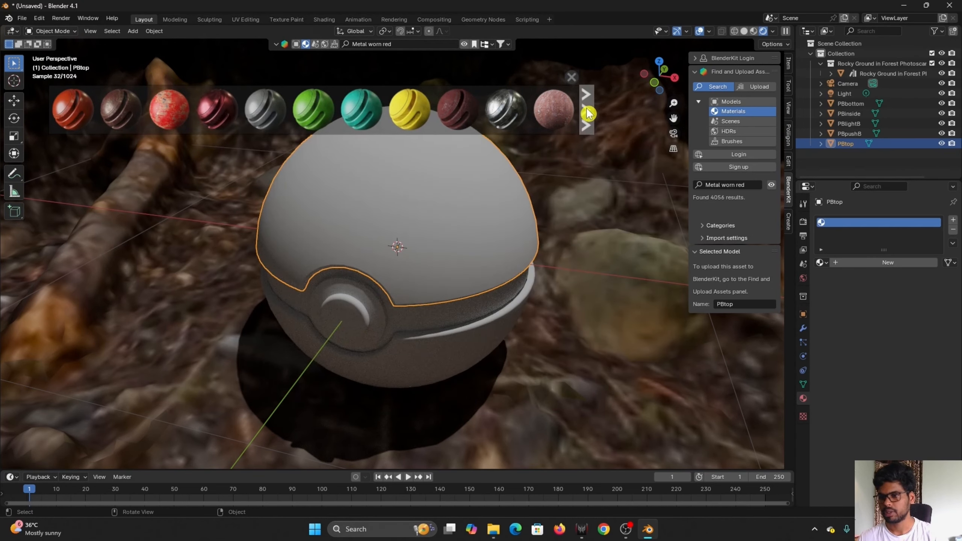
{"action": "left_click", "coordinate": [586, 111]}
{"action": "mouse_move", "coordinate": [62, 102]}
{"action": "mouse_move", "coordinate": [67, 114]}
{"action": "left_mouse_down"}
{"action": "mouse_move", "coordinate": [301, 225]}
{"action": "mouse_move", "coordinate": [453, 266]}
{"action": "mouse_move", "coordinate": [414, 232]}
{"action": "mouse_move", "coordinate": [425, 232]}
{"action": "left_mouse_up"}
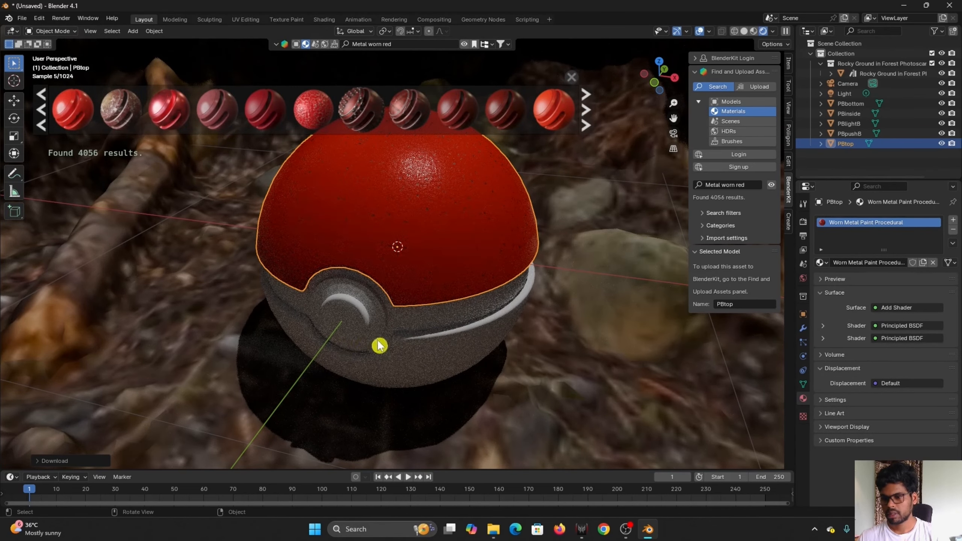
- Search the BlenderKit materials for "Metal worn white" and apply Aged White Metal to the Poké Ball's bottom shell
{"action": "left_click", "coordinate": [425, 359]}
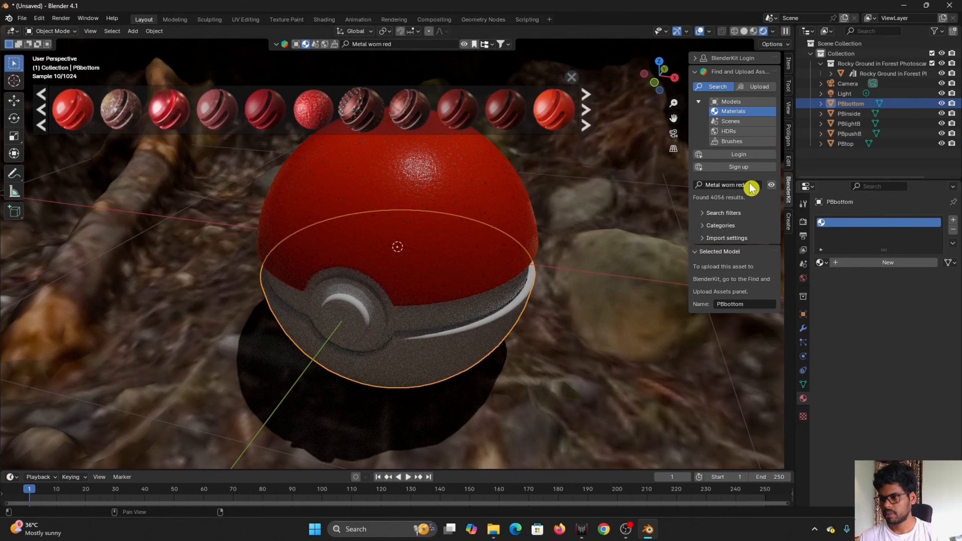
{"action": "left_click", "coordinate": [749, 185]}
{"action": "key", "text": "BackSpace"}
{"action": "key", "text": "BackSpace"}
{"action": "key", "text": "BackSpace"}
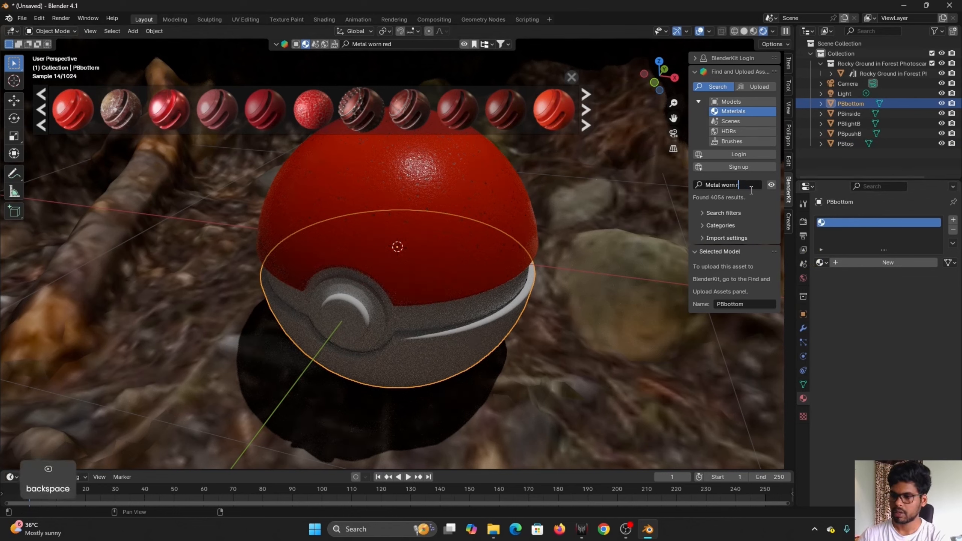
{"action": "type", "text": "white"}
{"action": "key", "text": "Return"}
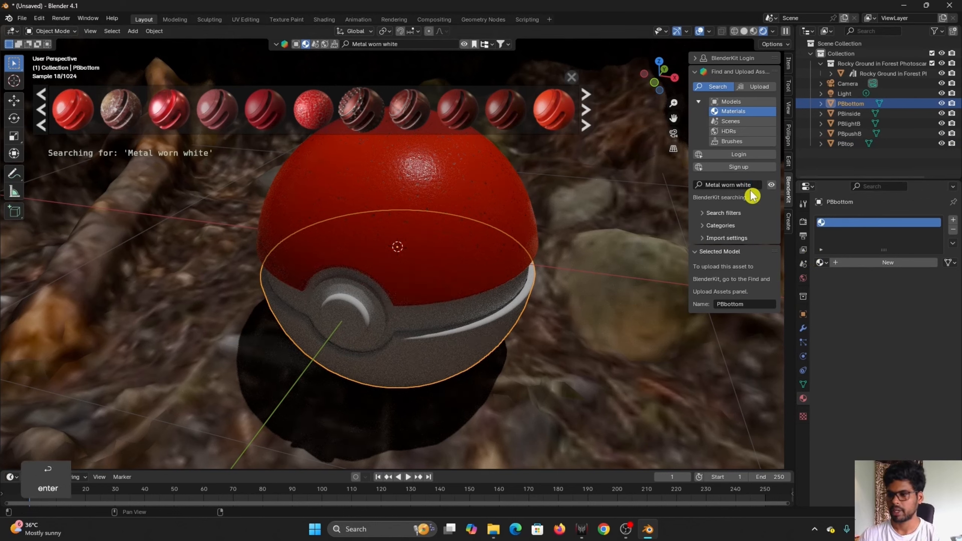
{"action": "mouse_move", "coordinate": [91, 116]}
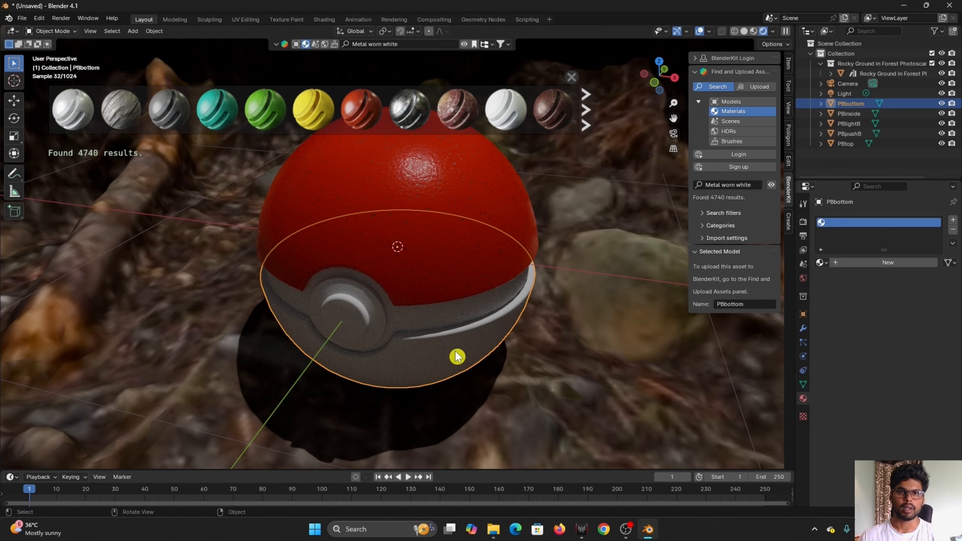
{"action": "left_click", "coordinate": [73, 114]}
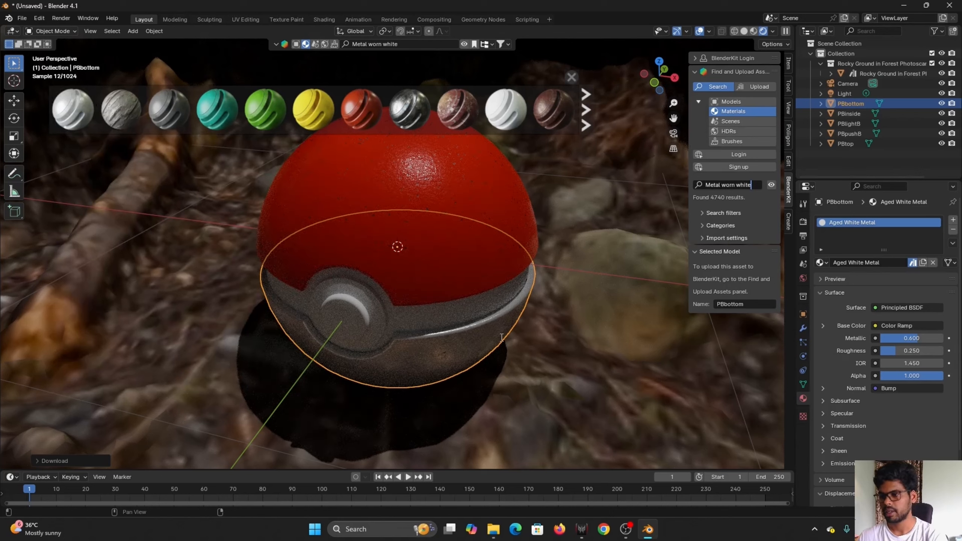
- Search the BlenderKit materials for "Metal worn"
{"action": "key", "text": "BackSpace"}
{"action": "key", "text": "BackSpace"}
{"action": "key", "text": "BackSpace"}
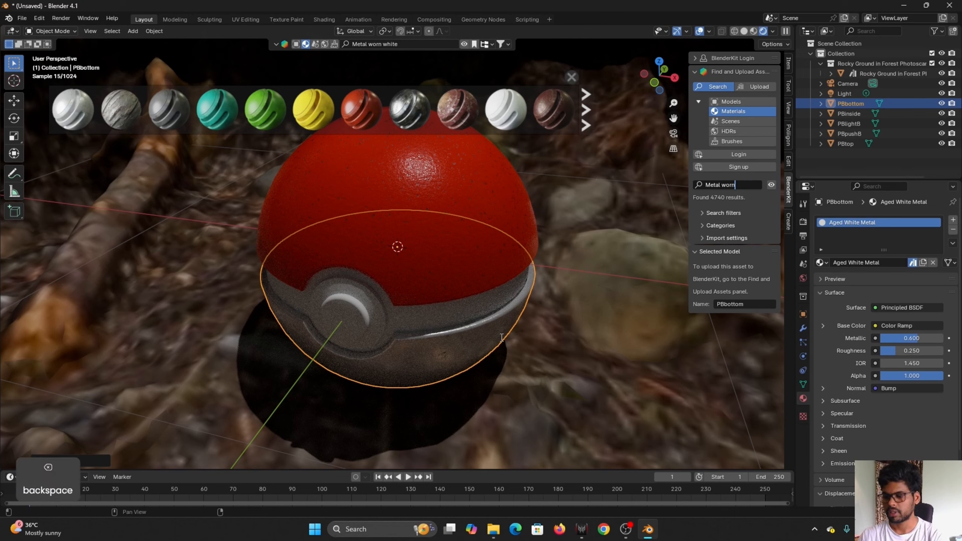
{"action": "key", "text": "Return"}
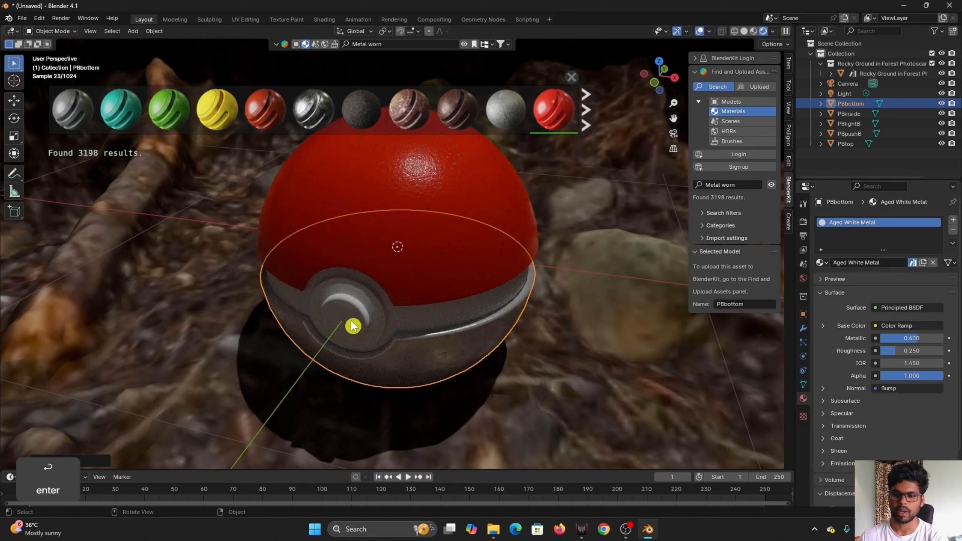
- Browse further through the worn metal materials and apply Metal scratched to the Poké Ball's push button
{"action": "mouse_move", "coordinate": [306, 103]}
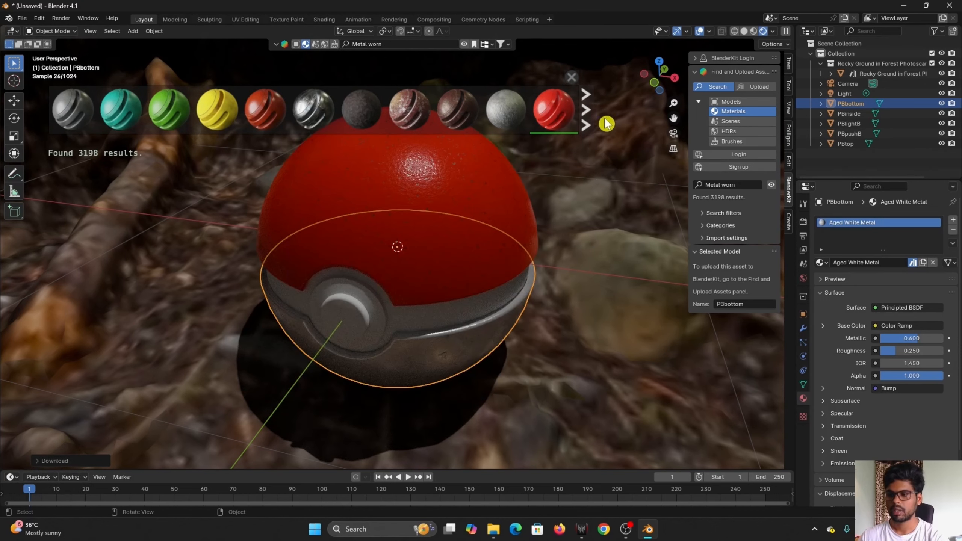
{"action": "left_click", "coordinate": [590, 116]}
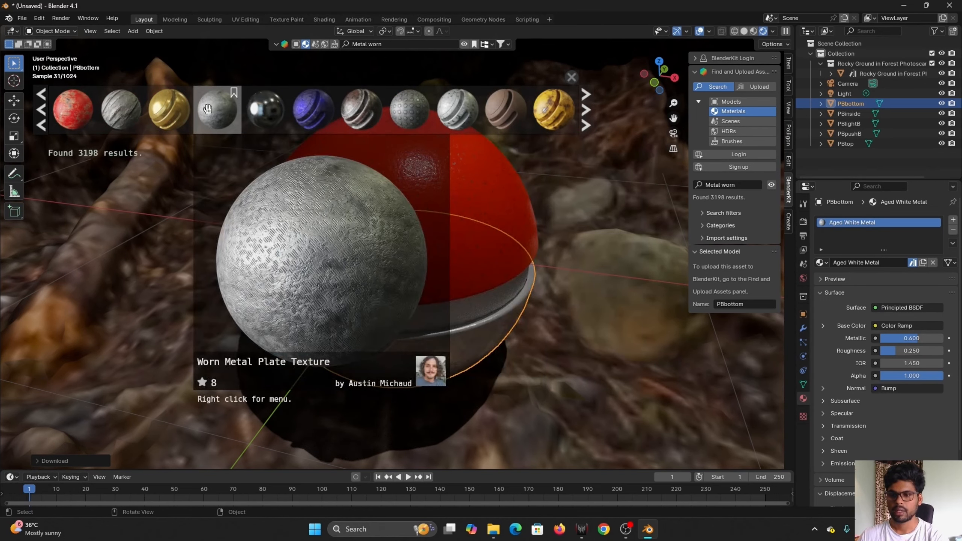
{"action": "left_click", "coordinate": [347, 316]}
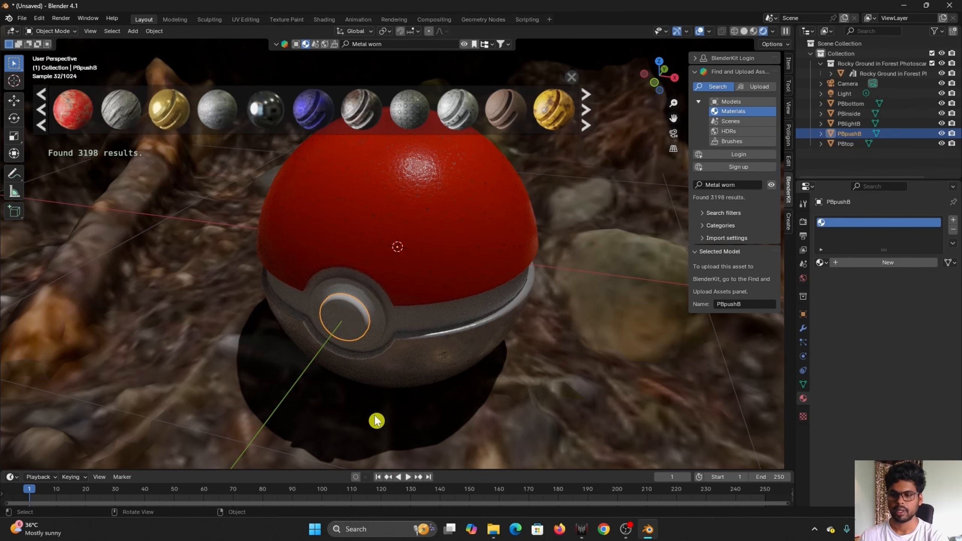
{"action": "left_click", "coordinate": [444, 367]}
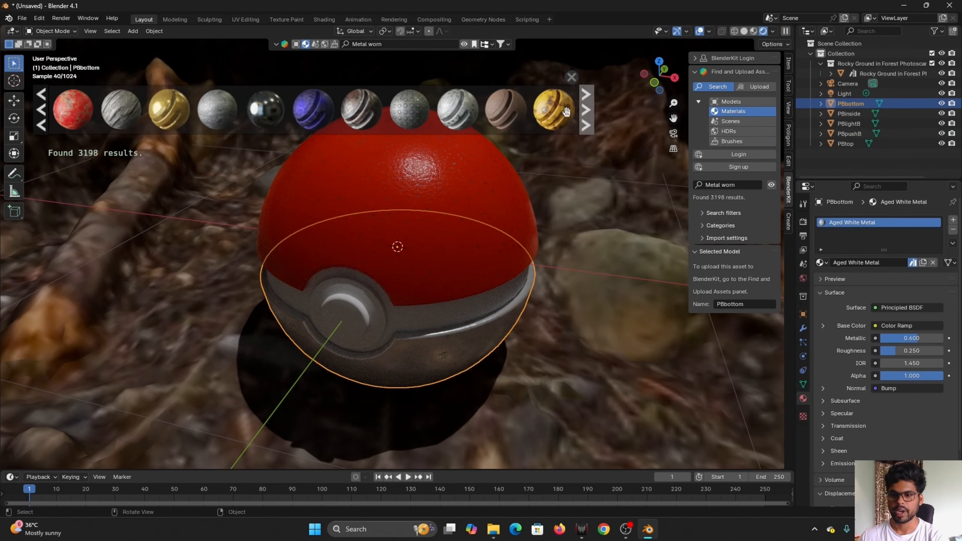
{"action": "left_click_drag", "start_coordinate": [265, 110], "coordinate": [380, 364]}
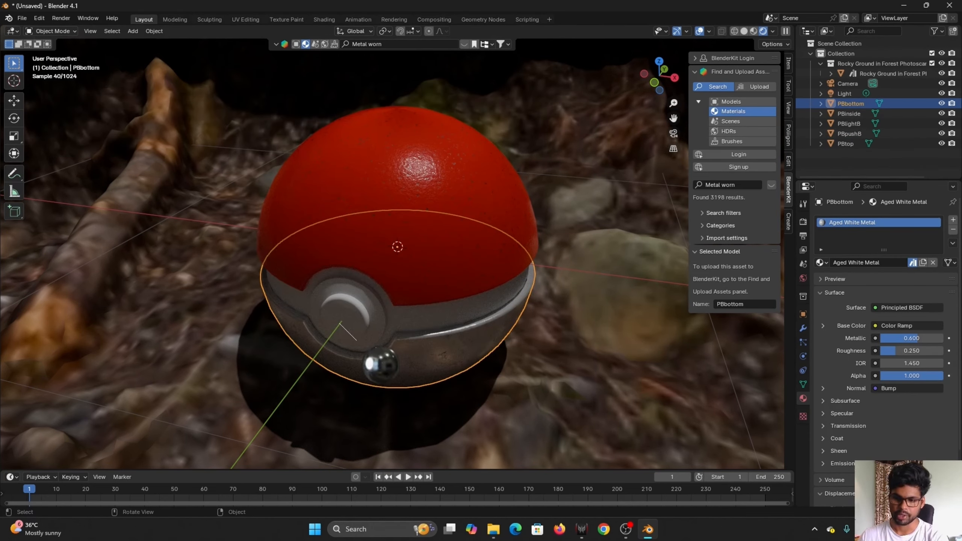
{"action": "left_click_drag", "start_coordinate": [340, 323], "coordinate": [343, 326]}
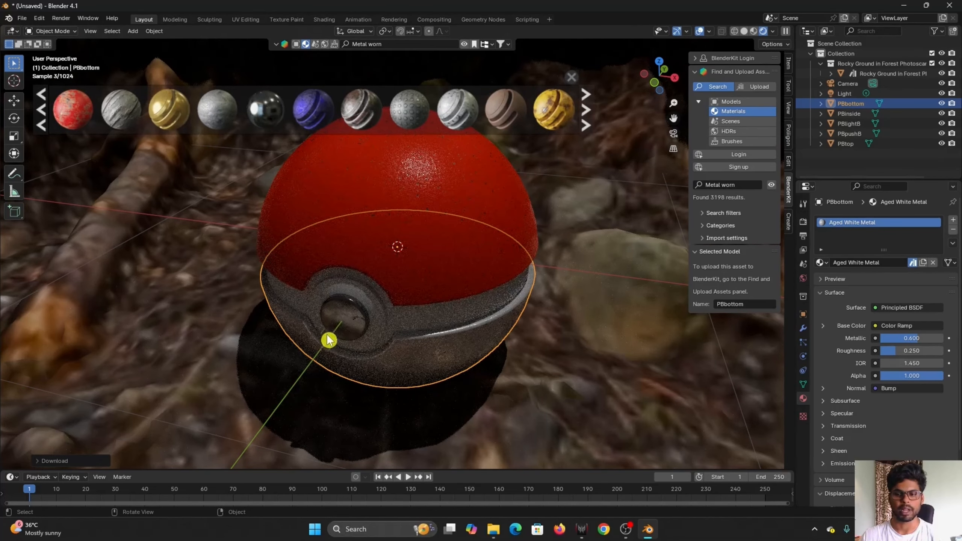
- Select the Poké Ball's inner body and give it a new material with a black base color
{"action": "scroll", "coordinate": [335, 345], "scroll_direction": "up", "scroll_amount": 4}
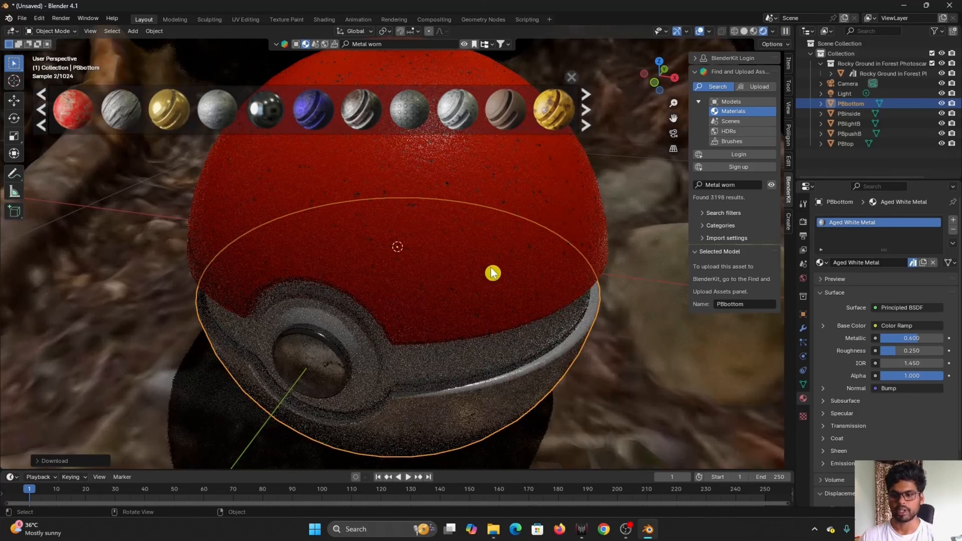
{"action": "middle_click_drag", "start_coordinate": [492, 273], "coordinate": [479, 315]}
{"action": "left_click", "coordinate": [481, 317]}
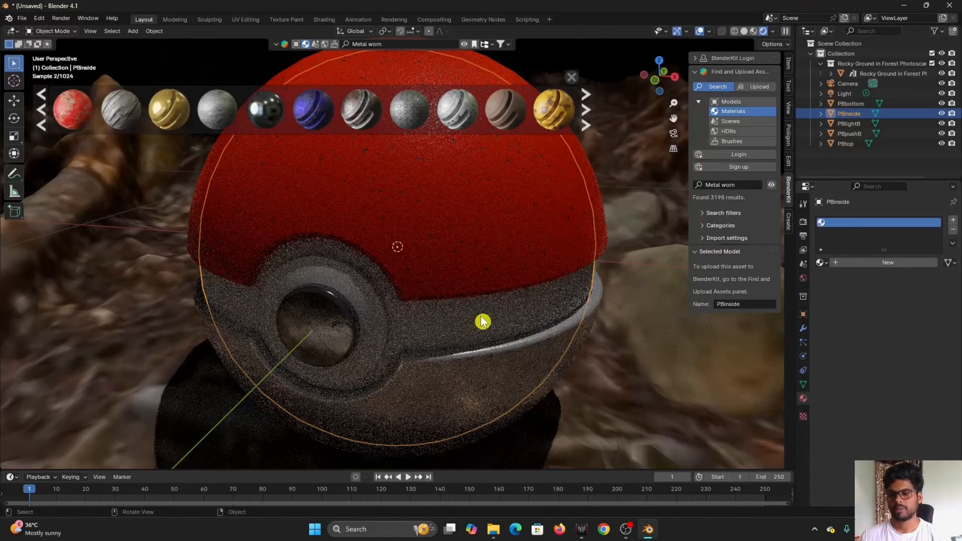
{"action": "left_click", "coordinate": [377, 318]}
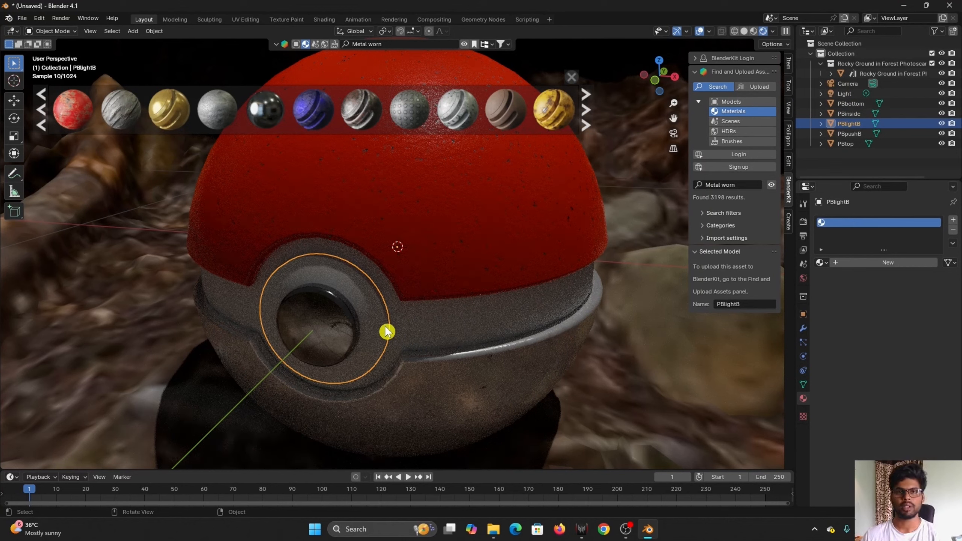
{"action": "left_click", "coordinate": [485, 319]}
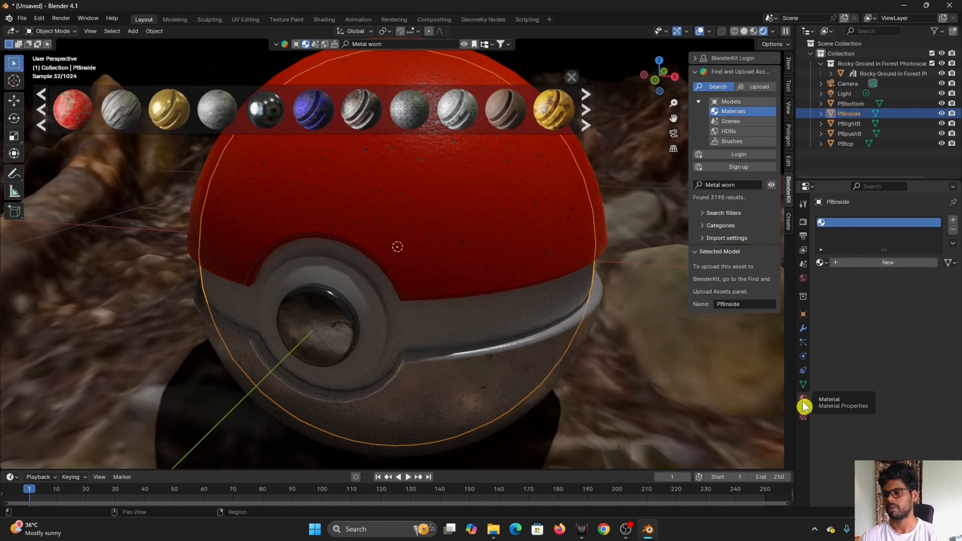
{"action": "left_click", "coordinate": [875, 264]}
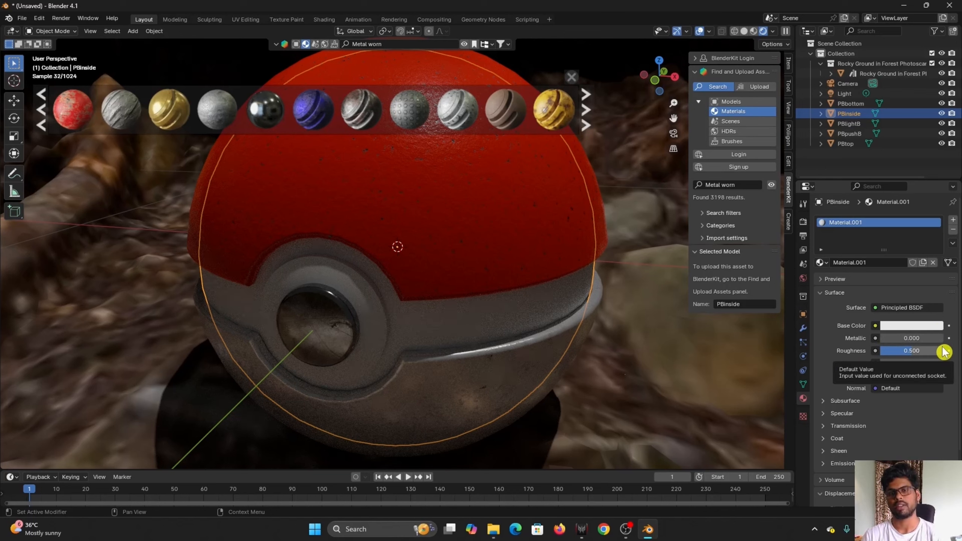
{"action": "left_click", "coordinate": [903, 327]}
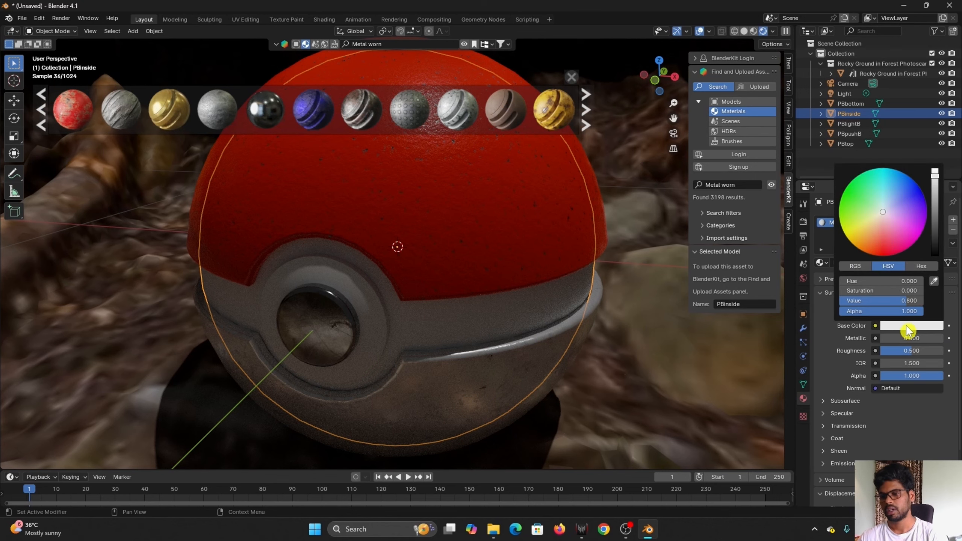
{"action": "left_click_drag", "start_coordinate": [934, 174], "coordinate": [934, 254]}
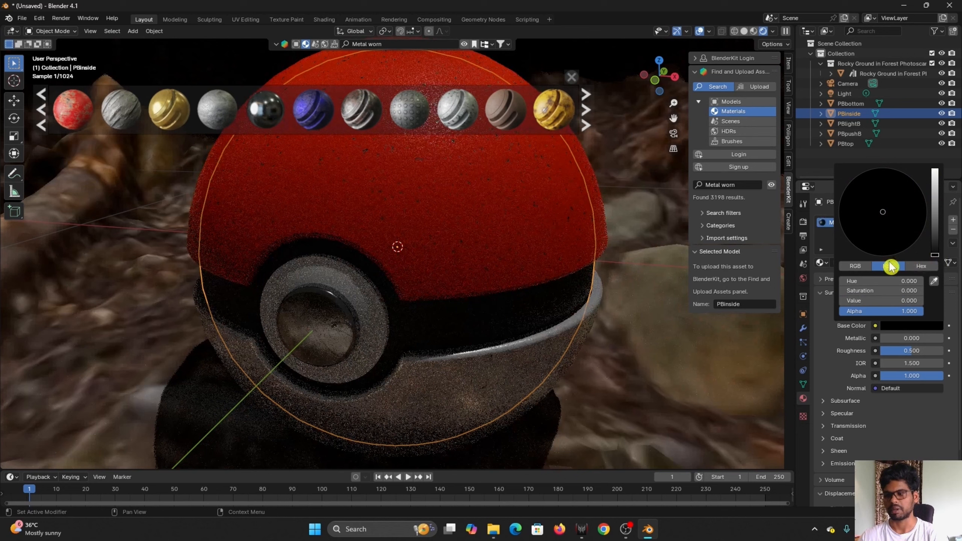
- Keep the inner body material's metallic value at 0 and set its roughness to 0.4
{"action": "left_click_drag", "start_coordinate": [905, 338], "coordinate": [881, 338]}
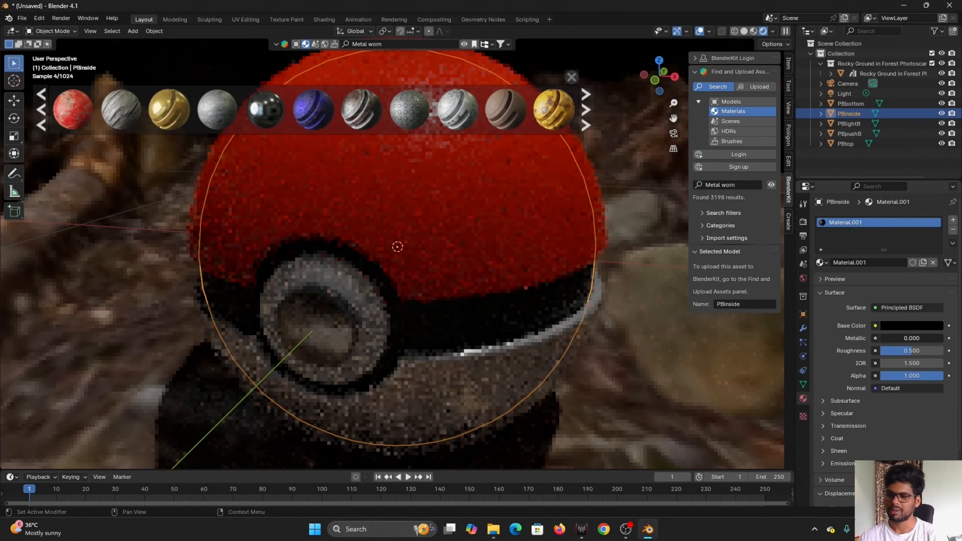
{"action": "double_click", "coordinate": [915, 351]}
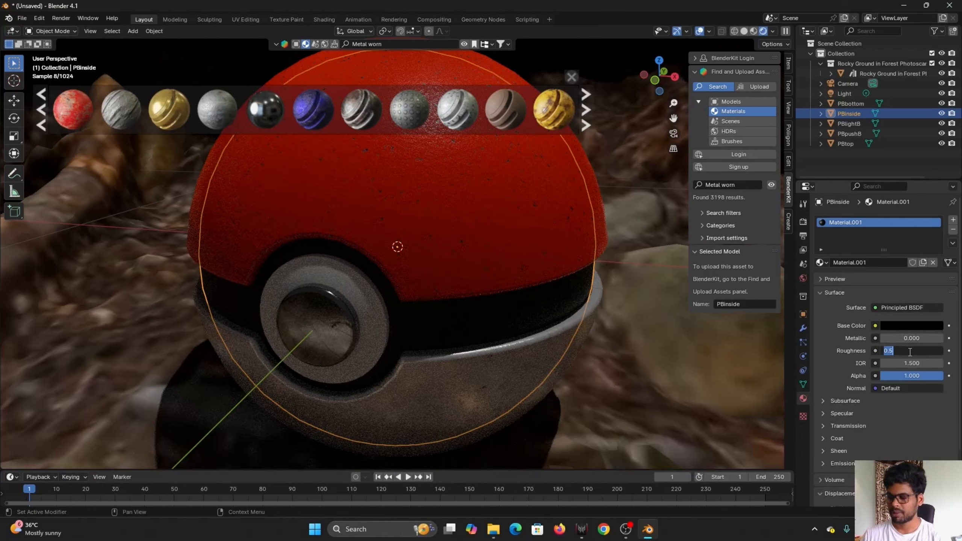
{"action": "type", "text": "0.4"}
{"action": "key", "text": "Return"}
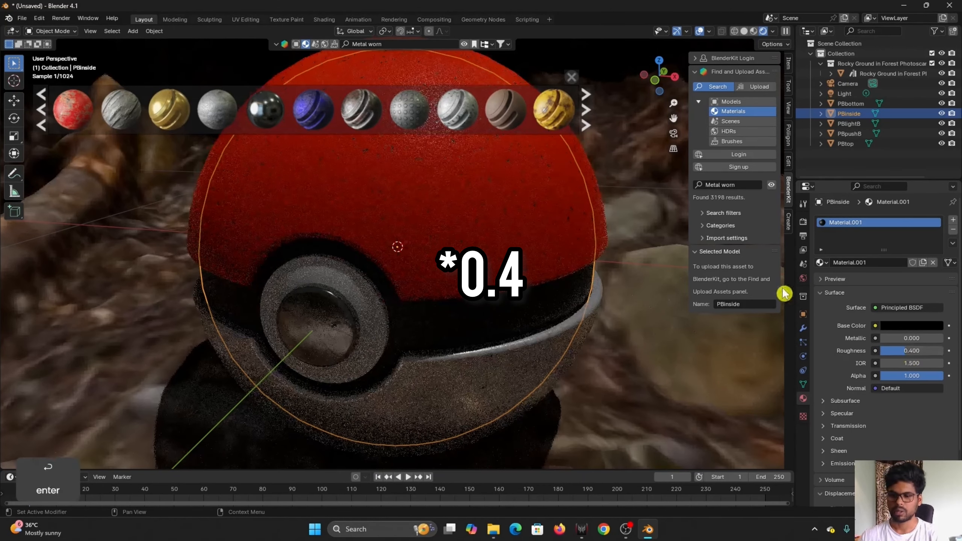
- Select the ring around the push button and give it a new material with pale blue base color C4CBE7
{"action": "scroll", "coordinate": [432, 337], "scroll_direction": "up", "scroll_amount": 3}
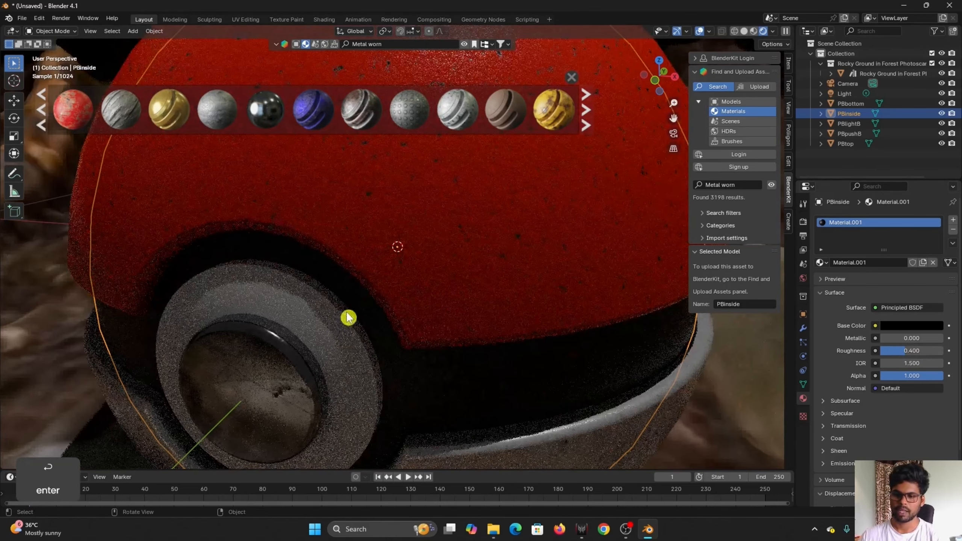
{"action": "left_click", "coordinate": [326, 325]}
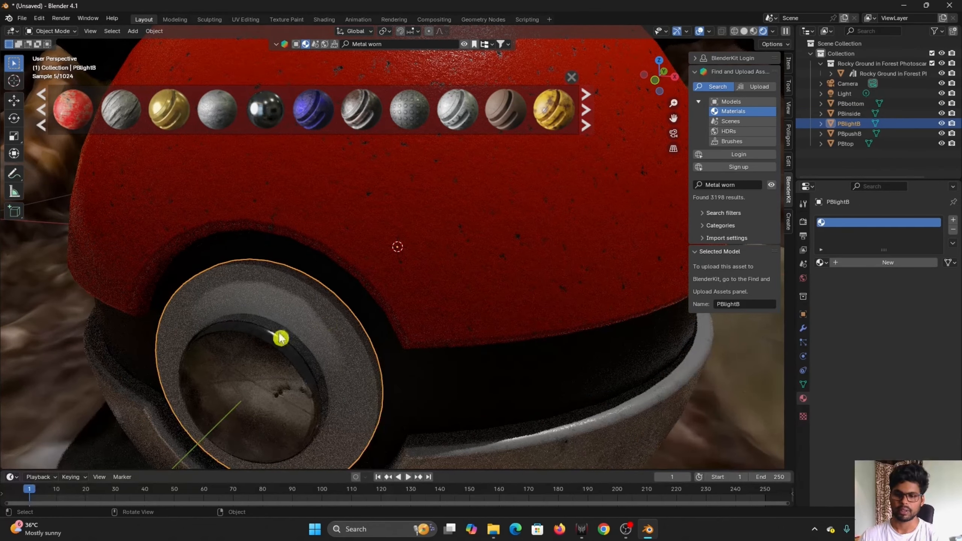
{"action": "left_click", "coordinate": [862, 265]}
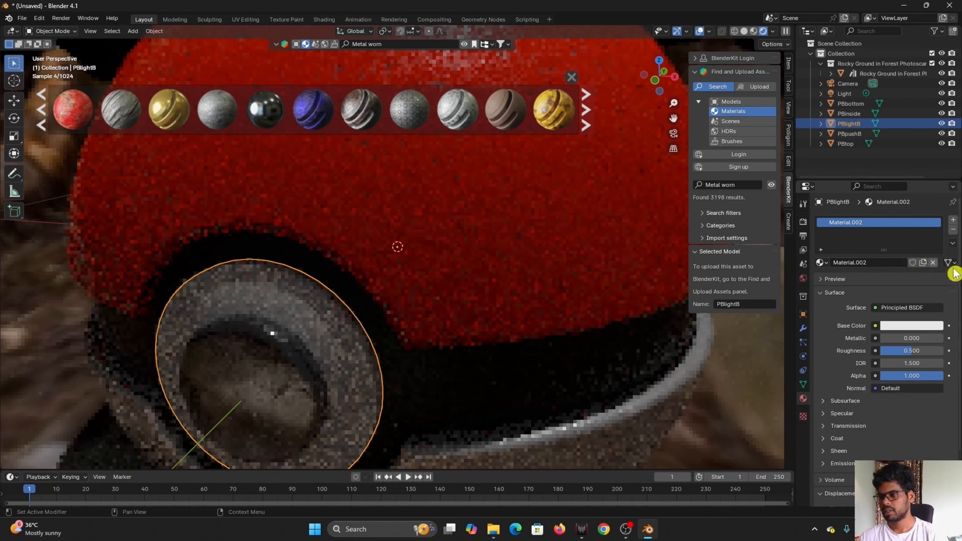
{"action": "left_click", "coordinate": [903, 326]}
{"action": "left_click", "coordinate": [882, 210]}
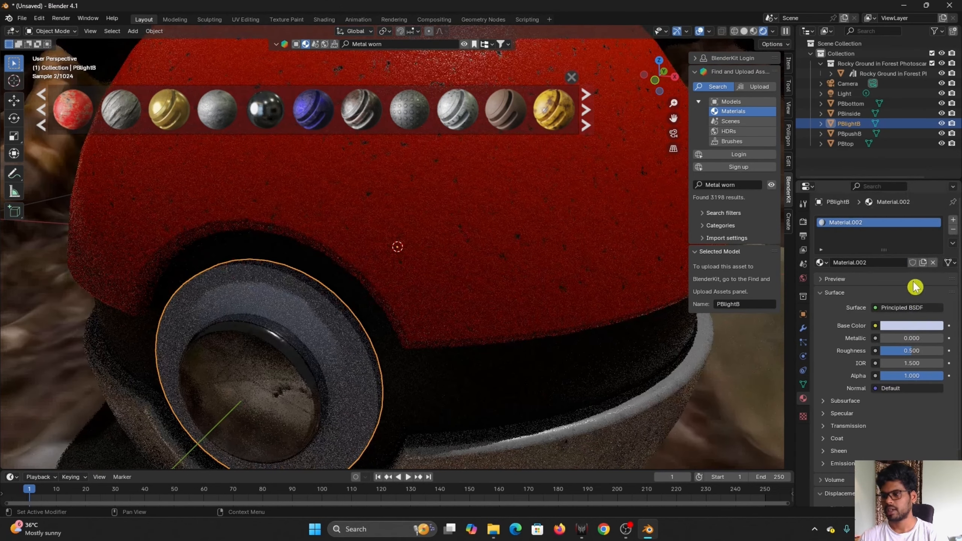
{"action": "left_click", "coordinate": [933, 327]}
{"action": "left_click", "coordinate": [921, 266]}
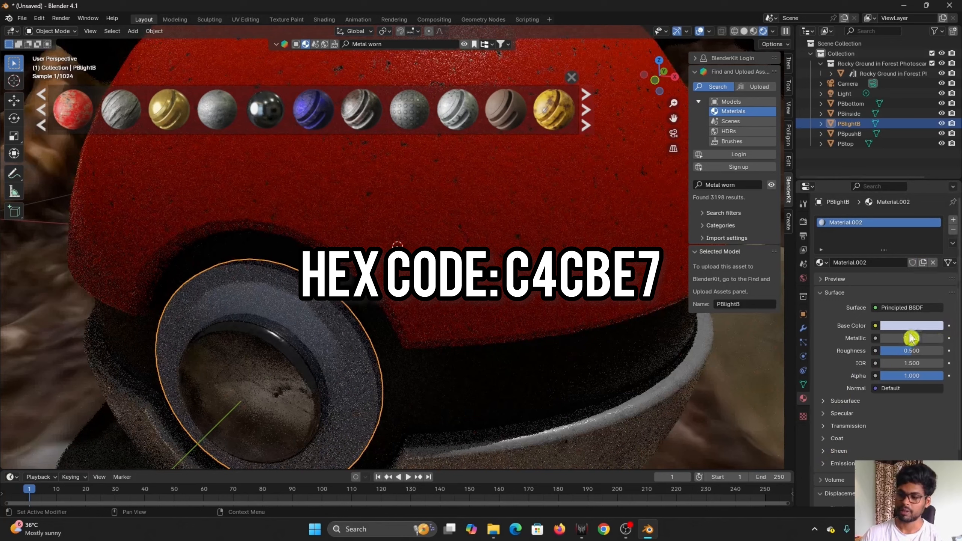
- Set the button ring material's metallic value to 1 and its roughness to 0.25
{"action": "left_click", "coordinate": [922, 337]}
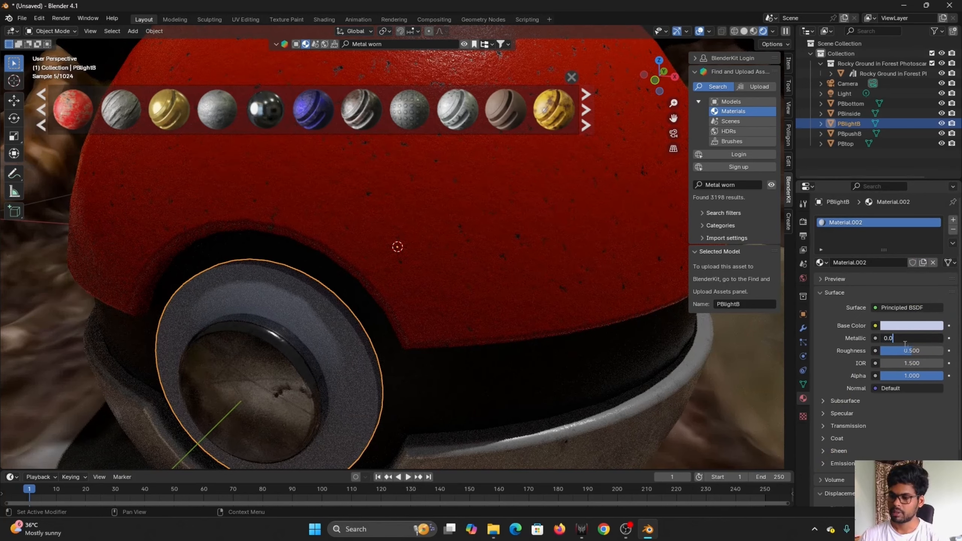
{"action": "key", "text": "BackSpace"}
{"action": "key", "text": "BackSpace"}
{"action": "type", "text": "1"}
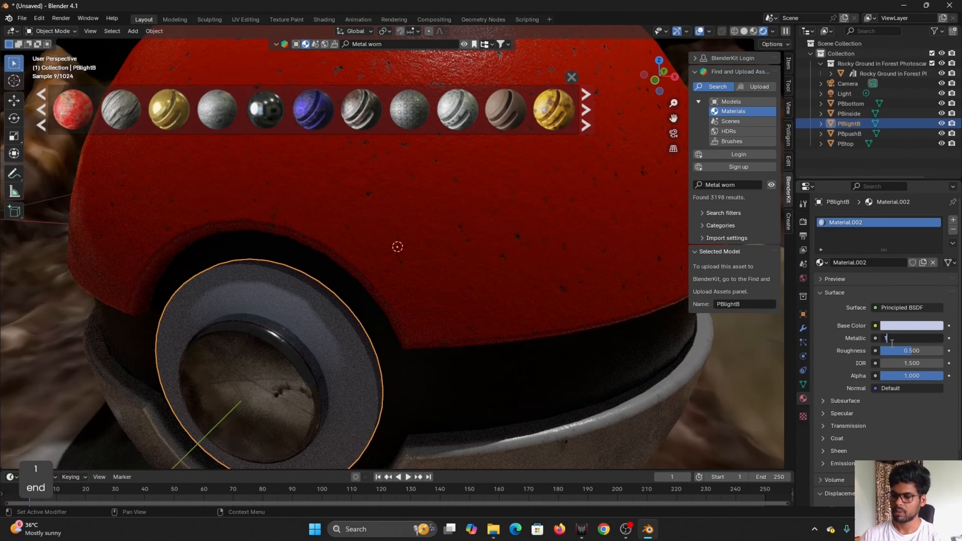
{"action": "key", "text": "Return"}
{"action": "scroll", "coordinate": [854, 347], "scroll_direction": "down", "scroll_amount": 3}
{"action": "scroll", "coordinate": [327, 350], "scroll_direction": "down", "scroll_amount": 3}
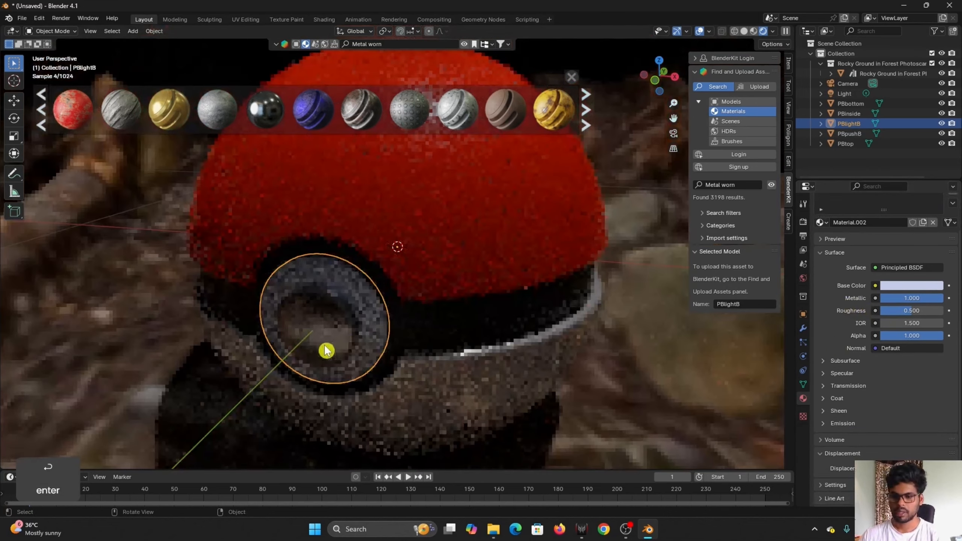
{"action": "left_click_drag", "start_coordinate": [916, 311], "coordinate": [897, 311]}
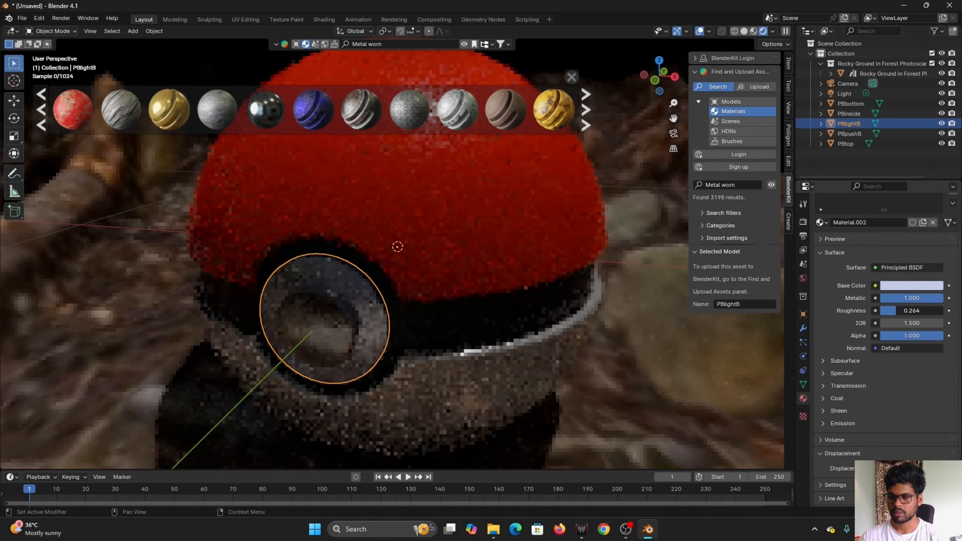
{"action": "left_click", "coordinate": [896, 311]}
{"action": "type", "text": "0.25"}
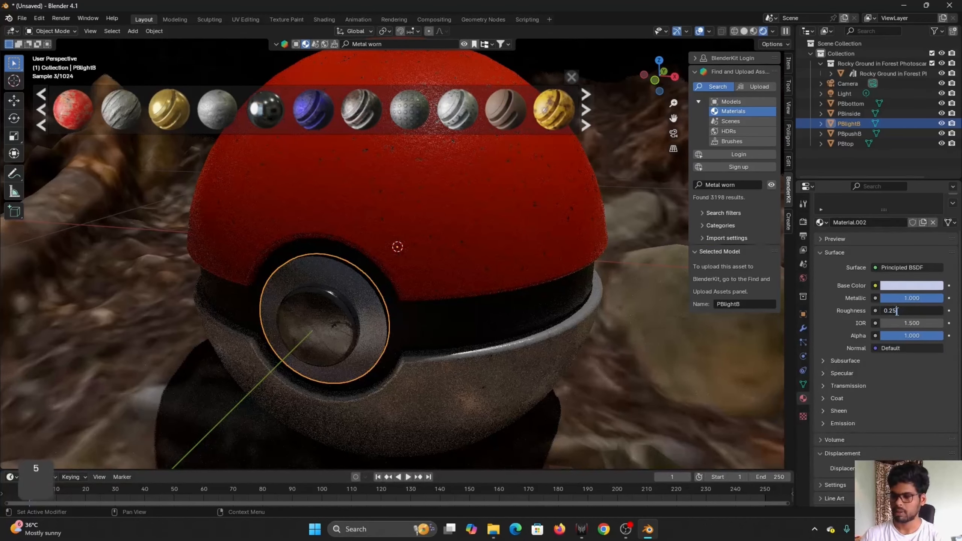
{"action": "key", "text": "Return"}
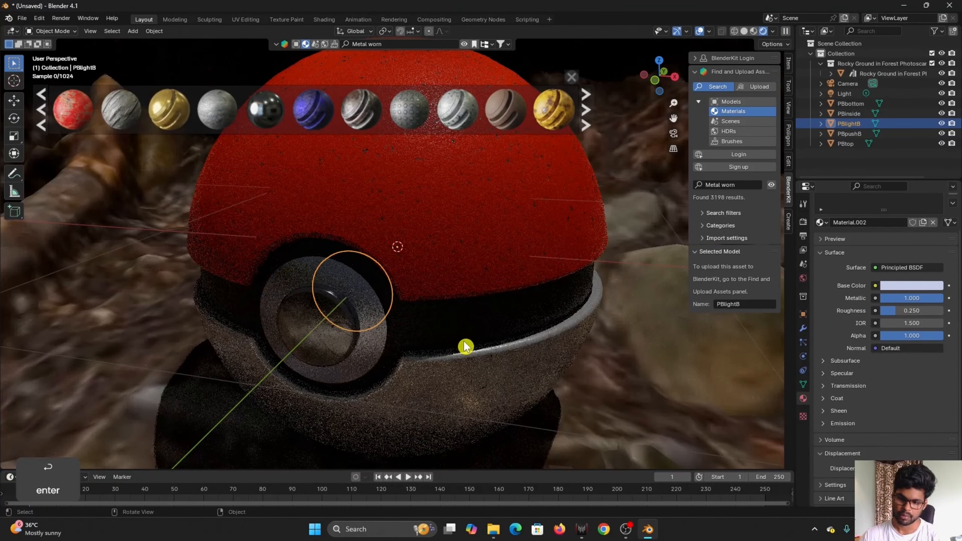
- Examine the textured Poké Ball from different angles and its placement within the whole rocky forest ground
{"action": "scroll", "coordinate": [465, 344], "scroll_direction": "down", "scroll_amount": 2}
{"action": "left_click", "coordinate": [575, 341]}
{"action": "middle_click_drag", "start_coordinate": [607, 326], "coordinate": [532, 311]}
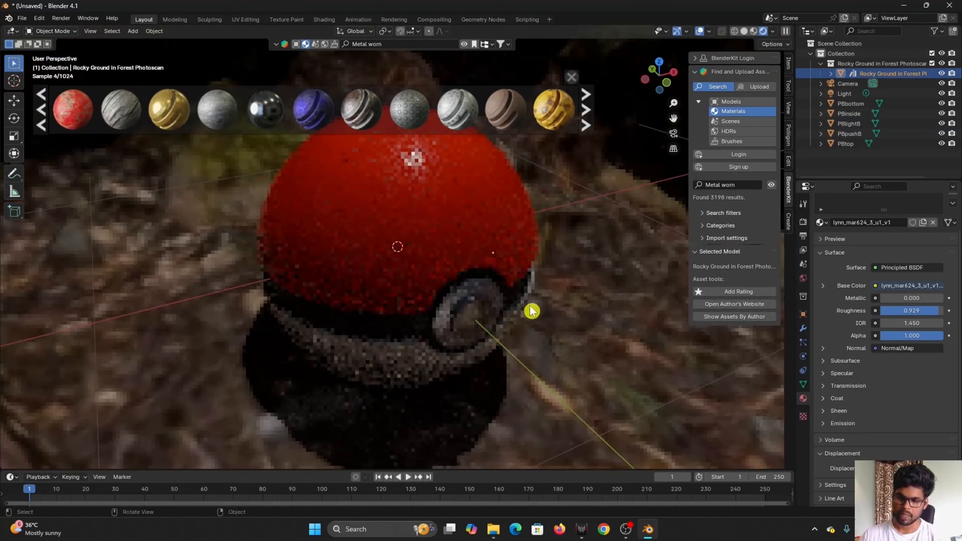
{"action": "scroll", "coordinate": [470, 292], "scroll_direction": "down", "scroll_amount": 6}
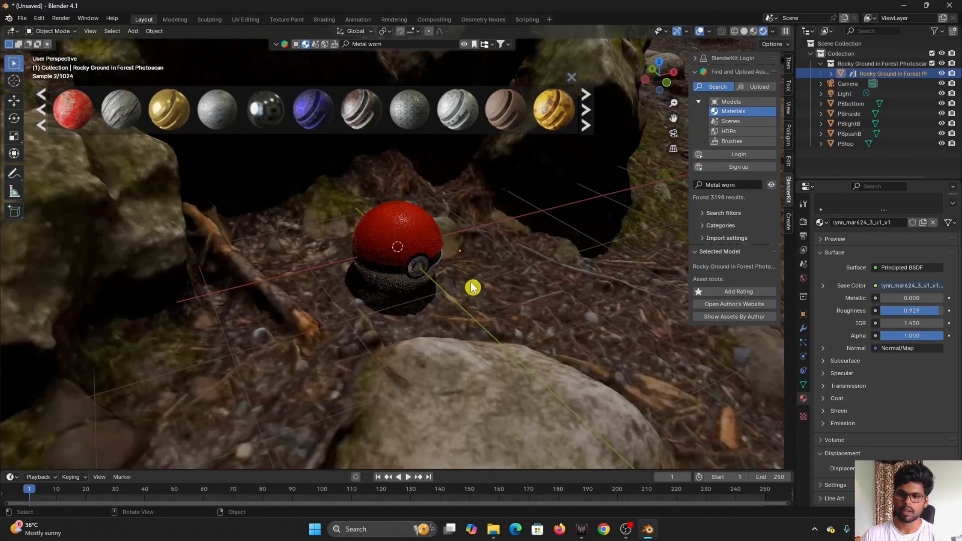
{"action": "middle_click_drag", "start_coordinate": [513, 270], "coordinate": [540, 254]}
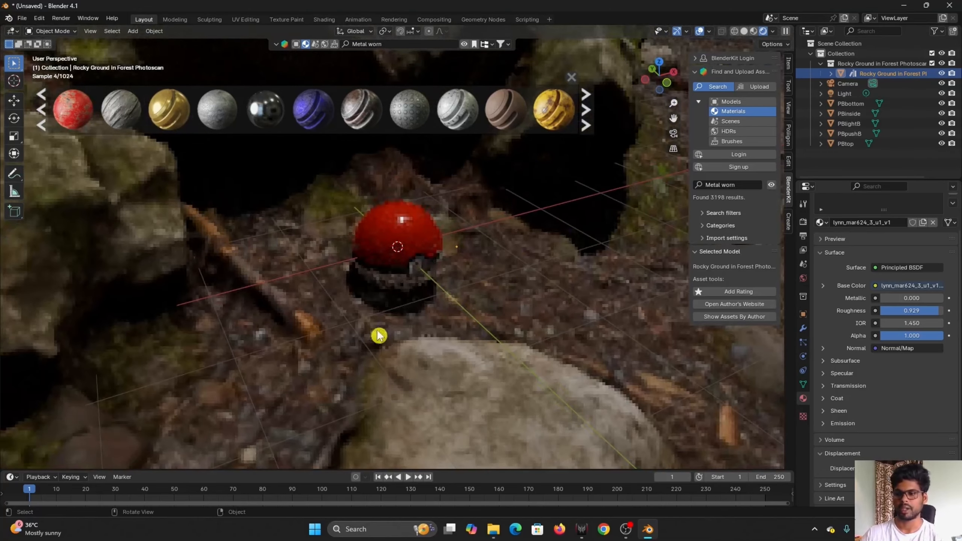
{"action": "scroll", "coordinate": [509, 275], "scroll_direction": "down", "scroll_amount": 3}
{"action": "scroll", "coordinate": [515, 265], "scroll_direction": "down", "scroll_amount": 3}
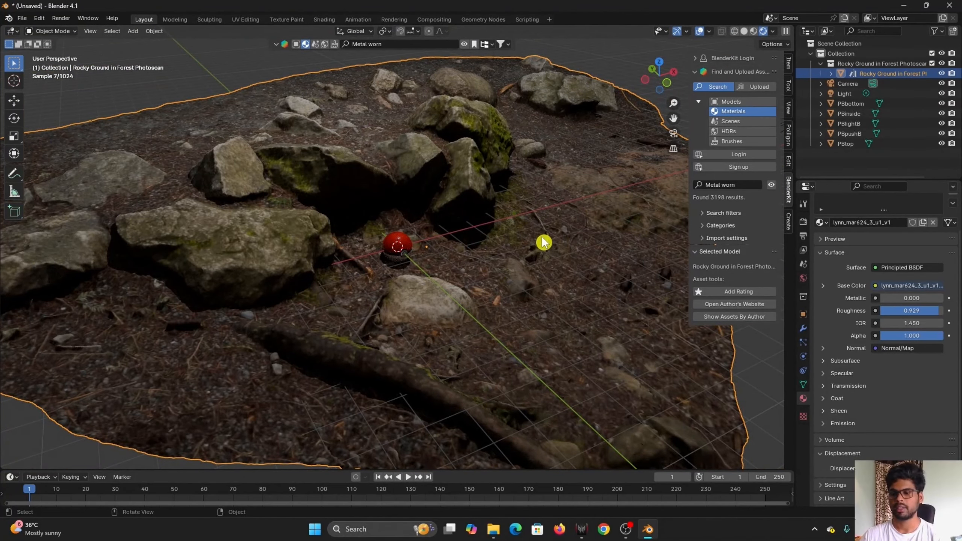
{"action": "middle_click_drag", "start_coordinate": [599, 247], "coordinate": [385, 210]}
{"action": "left_click", "coordinate": [23, 17]}
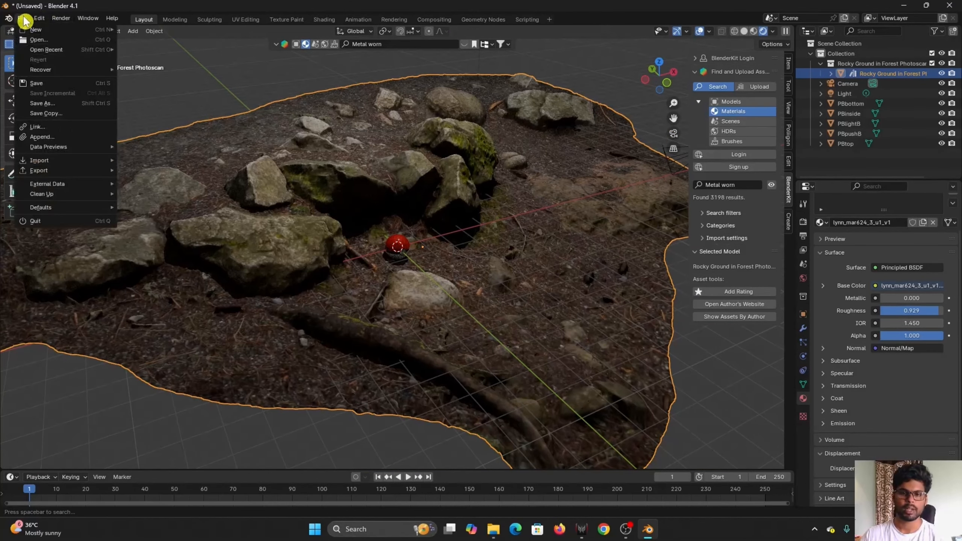
{"action": "left_click", "coordinate": [22, 19]}
{"action": "mouse_move", "coordinate": [39, 18]}
{"action": "left_click", "coordinate": [53, 97]}
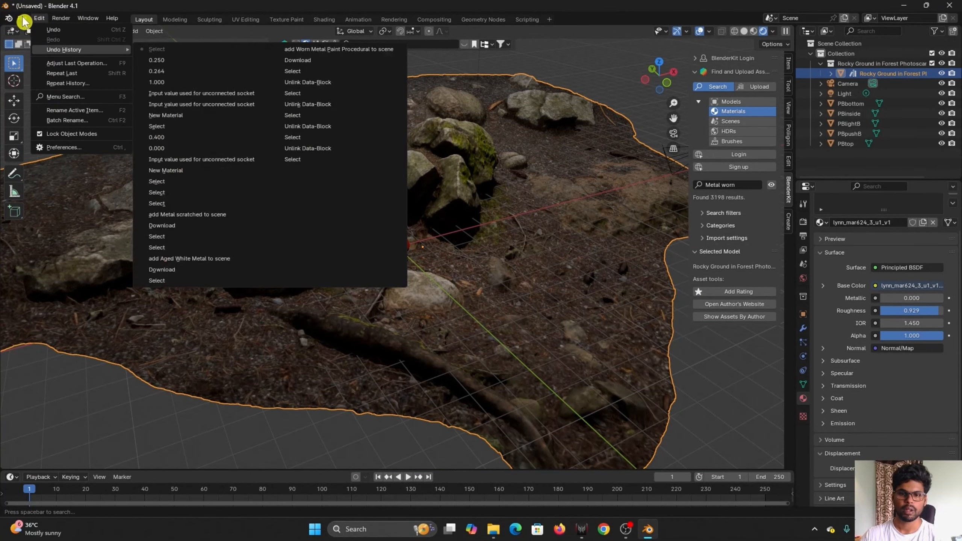
- Save the scene as Pokeball in the D:\0Youtube\Pokeball folder
{"action": "left_click", "coordinate": [21, 18]}
{"action": "left_click", "coordinate": [60, 105]}
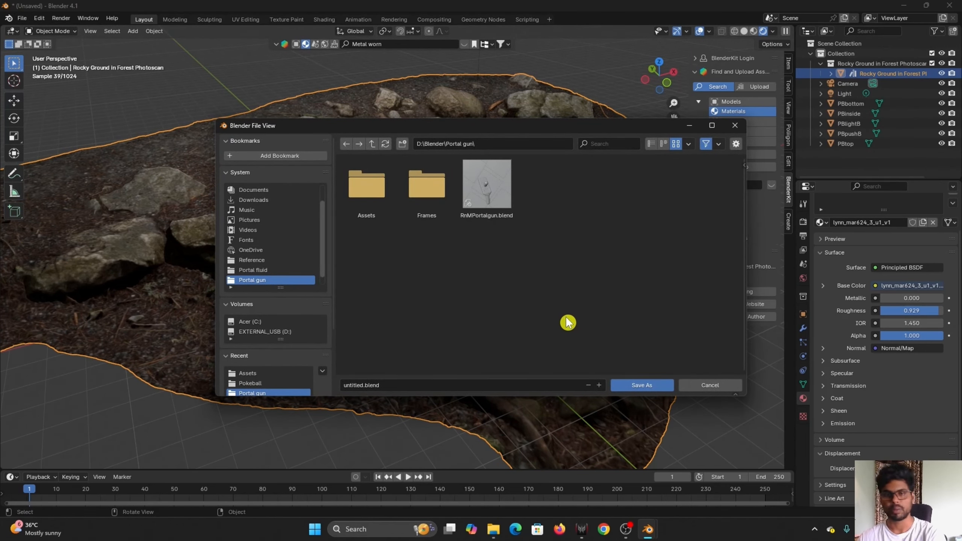
{"action": "left_click", "coordinate": [261, 374]}
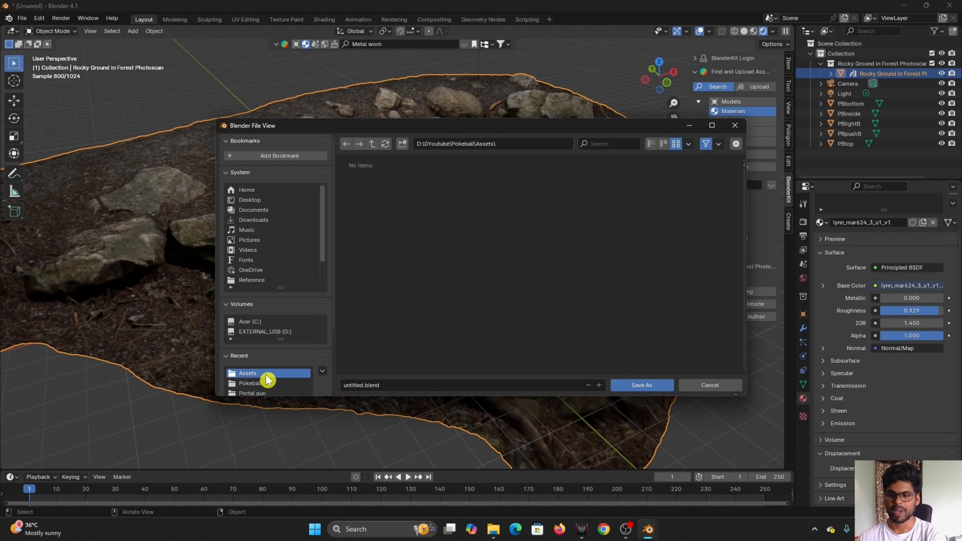
{"action": "left_click", "coordinate": [370, 146]}
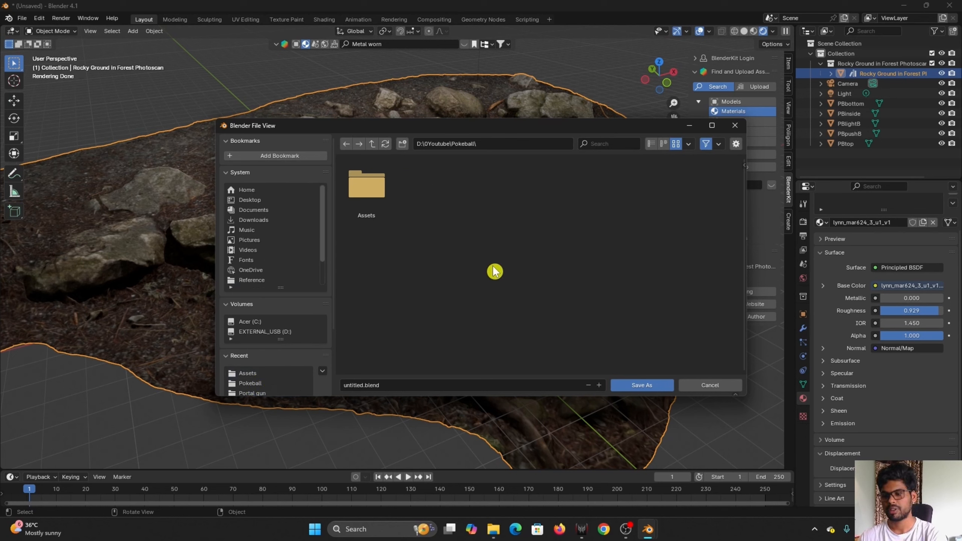
{"action": "left_click", "coordinate": [412, 384]}
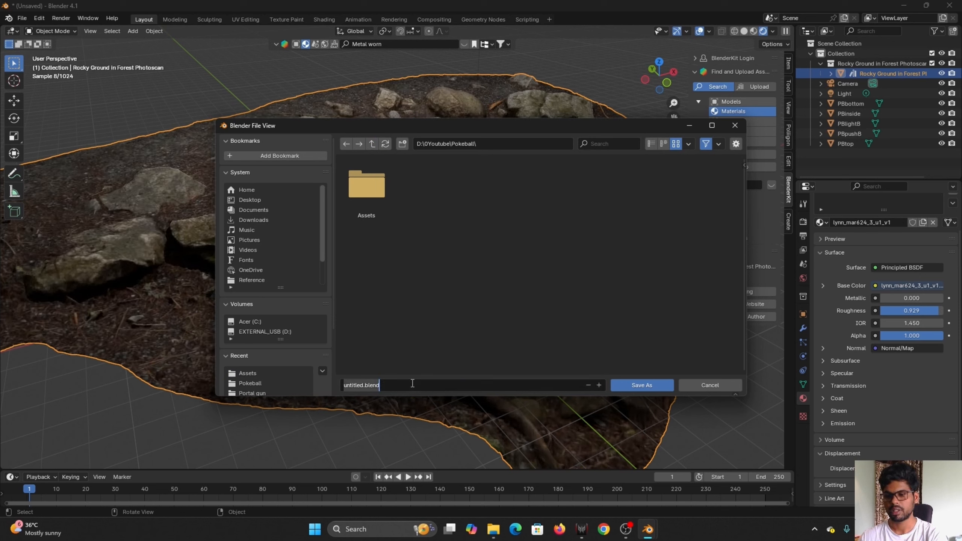
{"action": "type", "text": "Pokeball"}
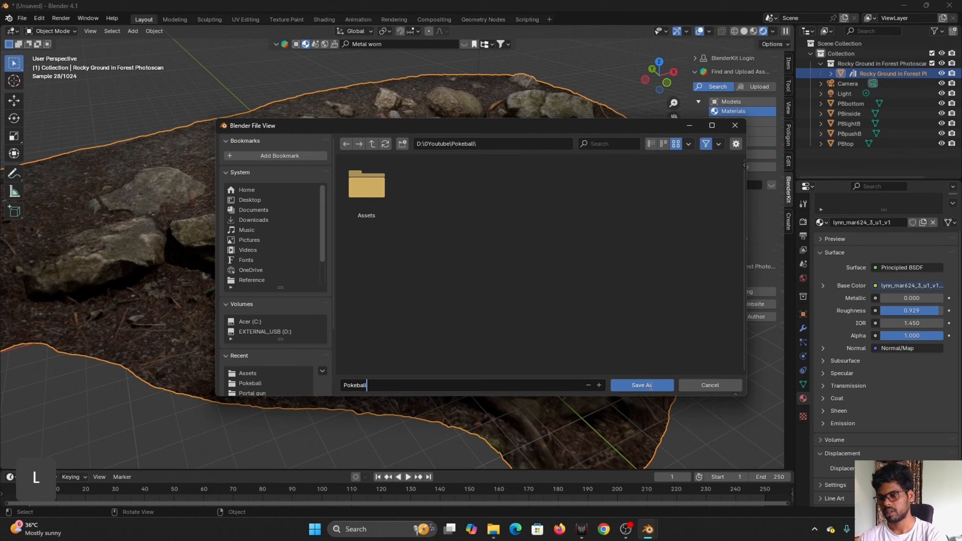
{"action": "left_click", "coordinate": [650, 386]}
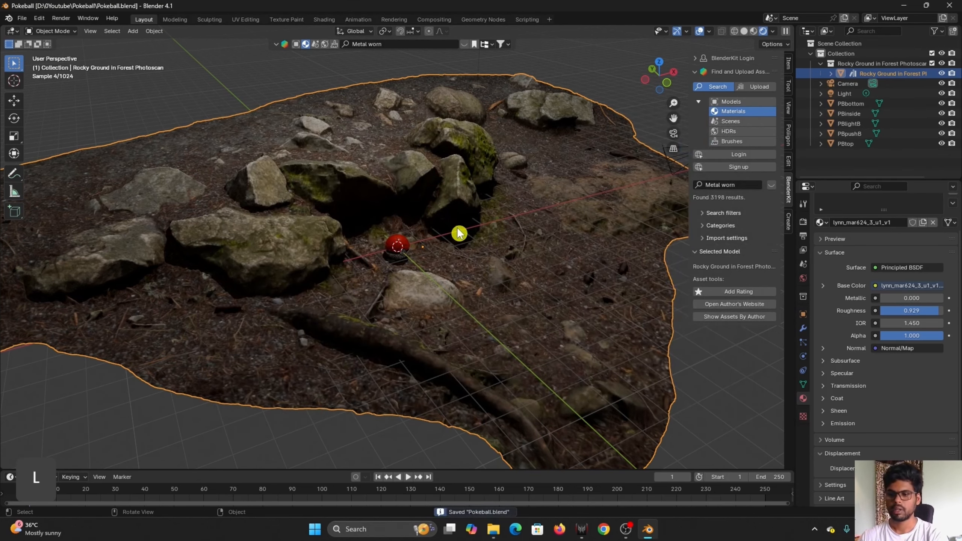
- Select the camera, look through it and fly it to frame the Poké Ball near the center among the surrounding rocks and root
{"action": "scroll", "coordinate": [492, 250], "scroll_direction": "down", "scroll_amount": 3}
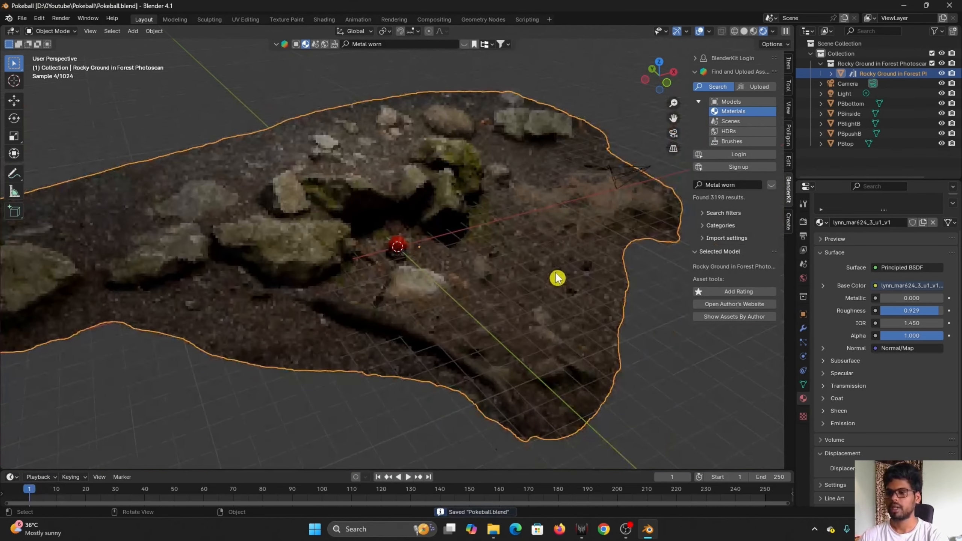
{"action": "left_click", "coordinate": [619, 185]}
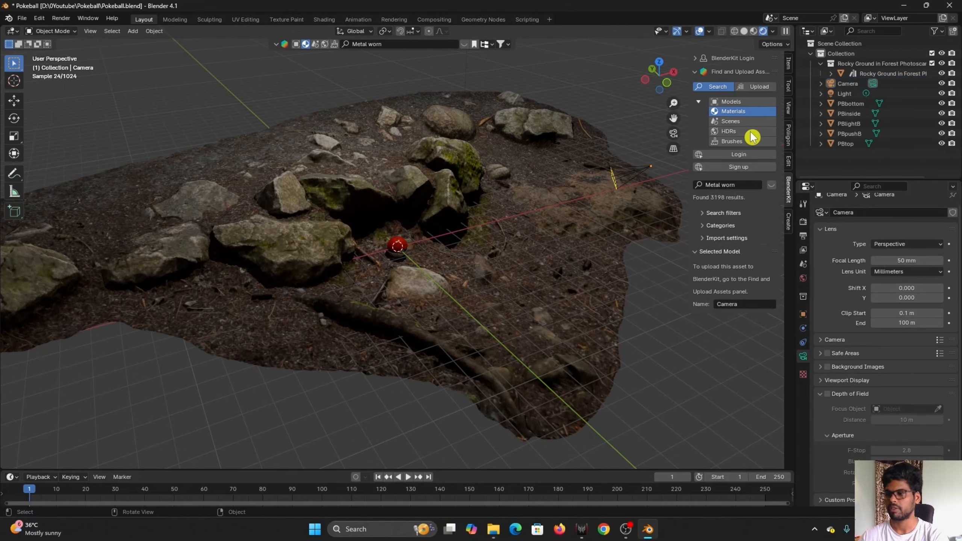
{"action": "left_click", "coordinate": [849, 84]}
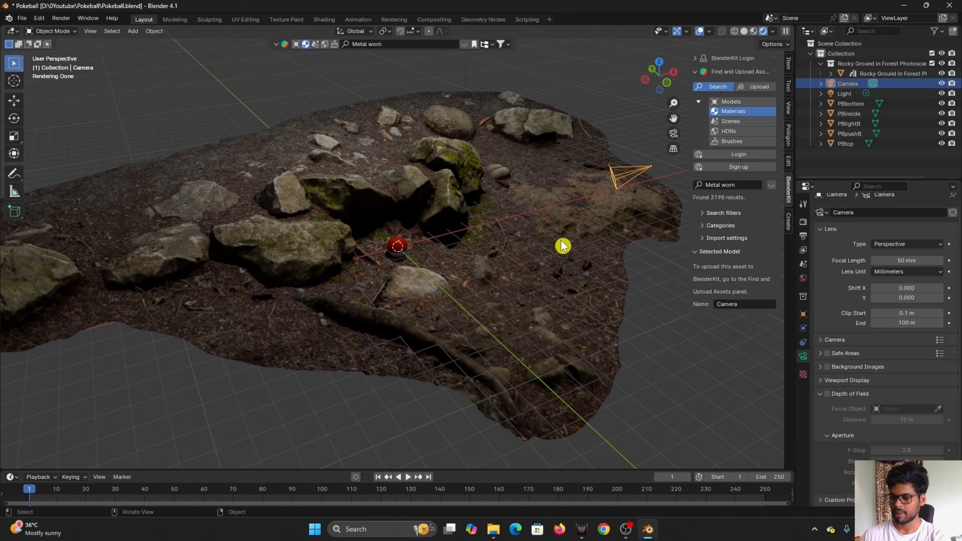
{"action": "key", "text": "KP_0"}
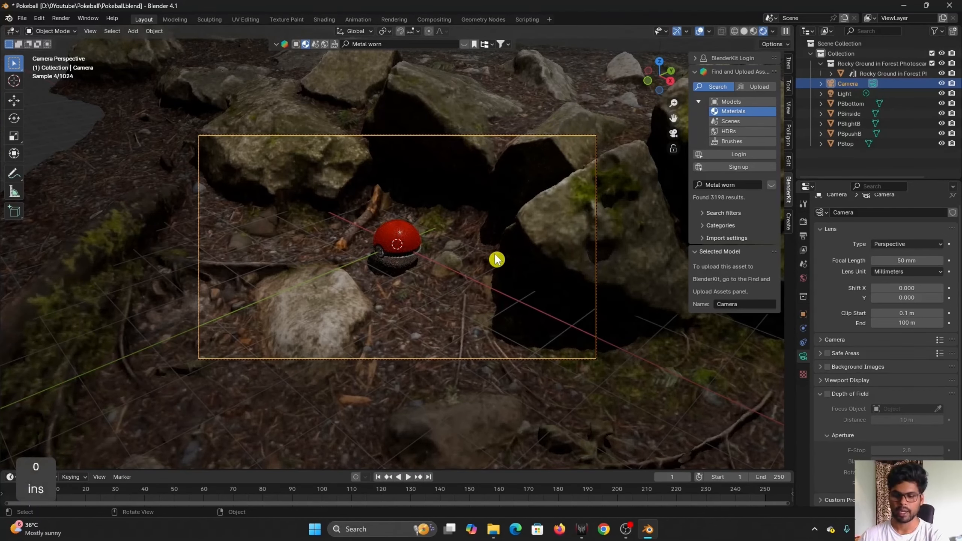
{"action": "key", "text": "shift+grave"}
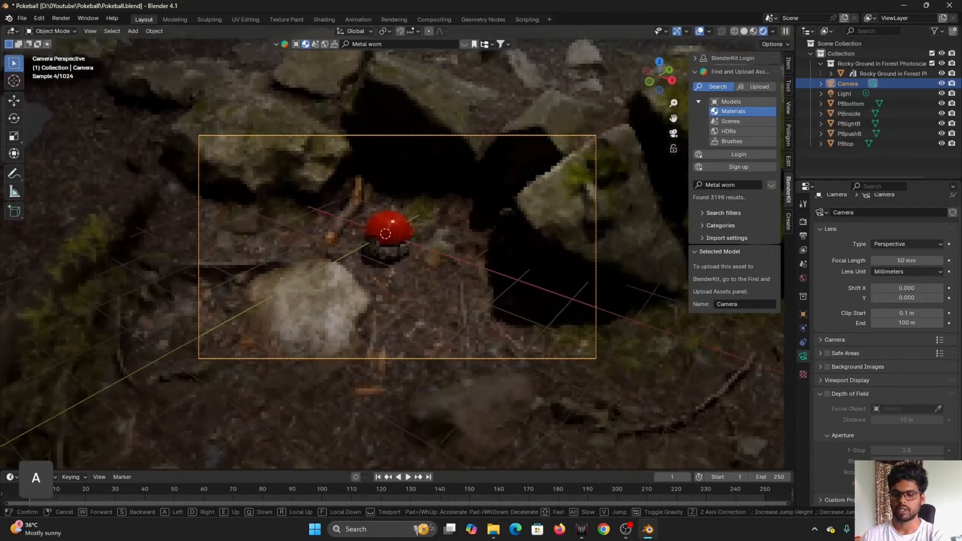
{"action": "key", "text": "e"}
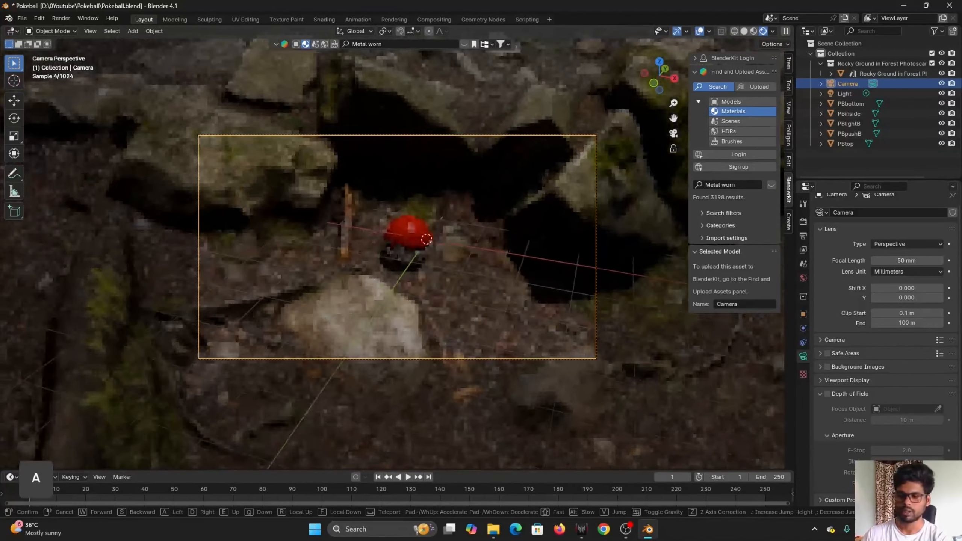
{"action": "key", "text": "a"}
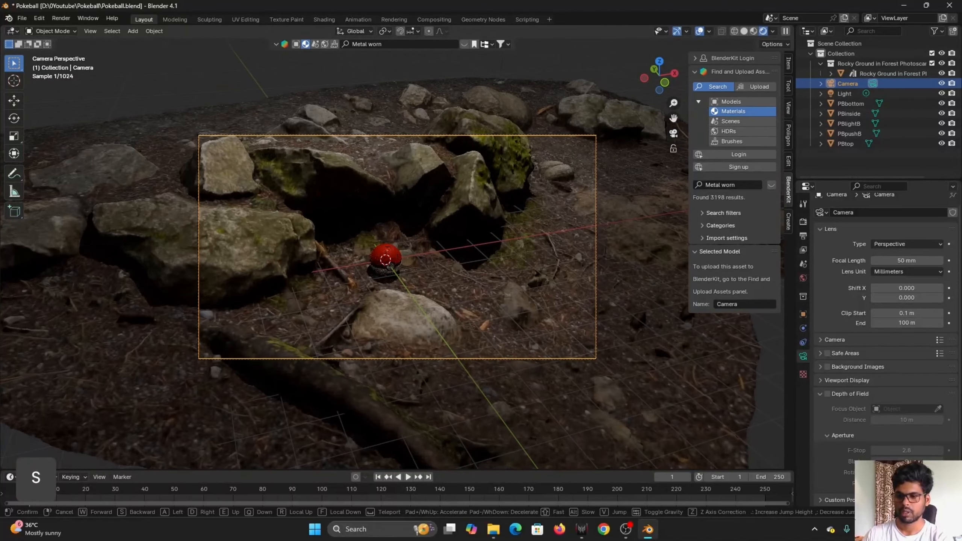
{"action": "key", "text": "s"}
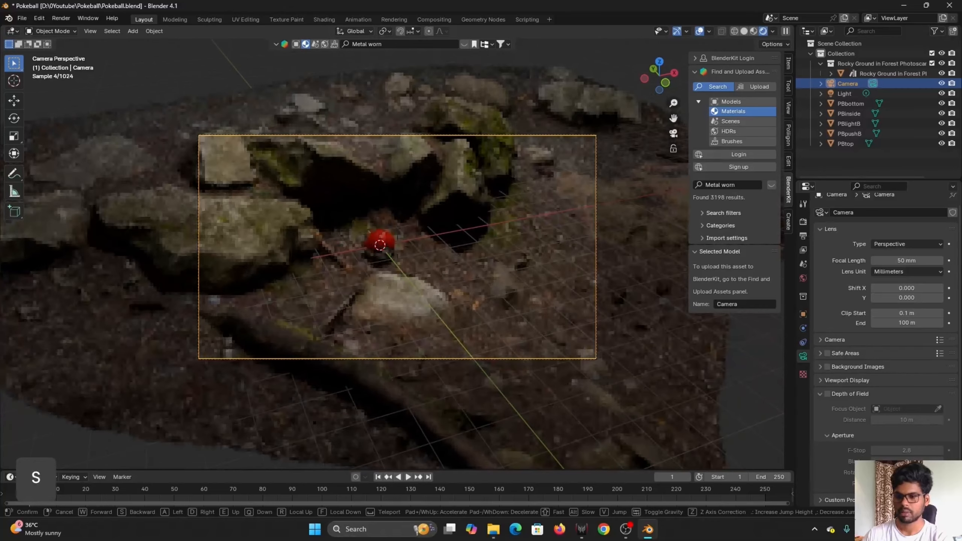
{"action": "key", "text": "q"}
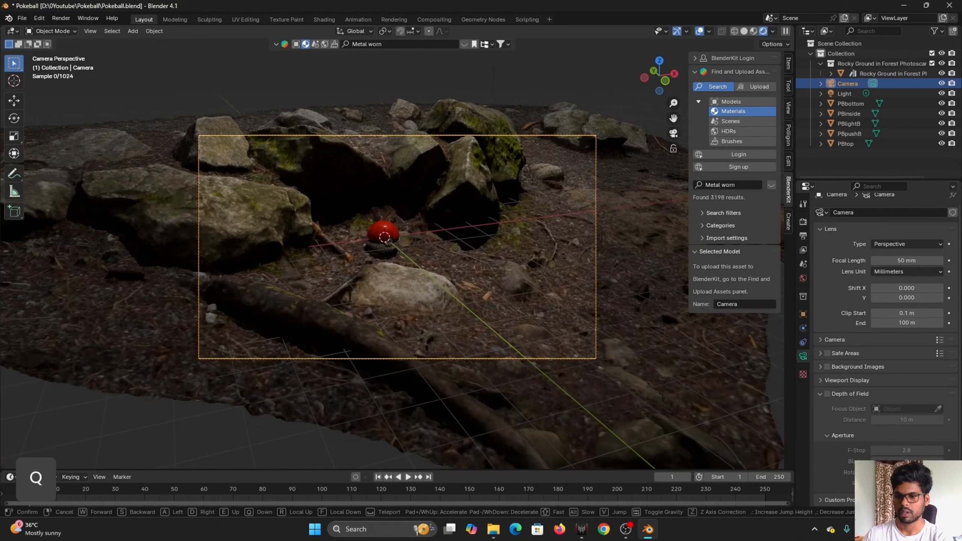
{"action": "key", "text": "s"}
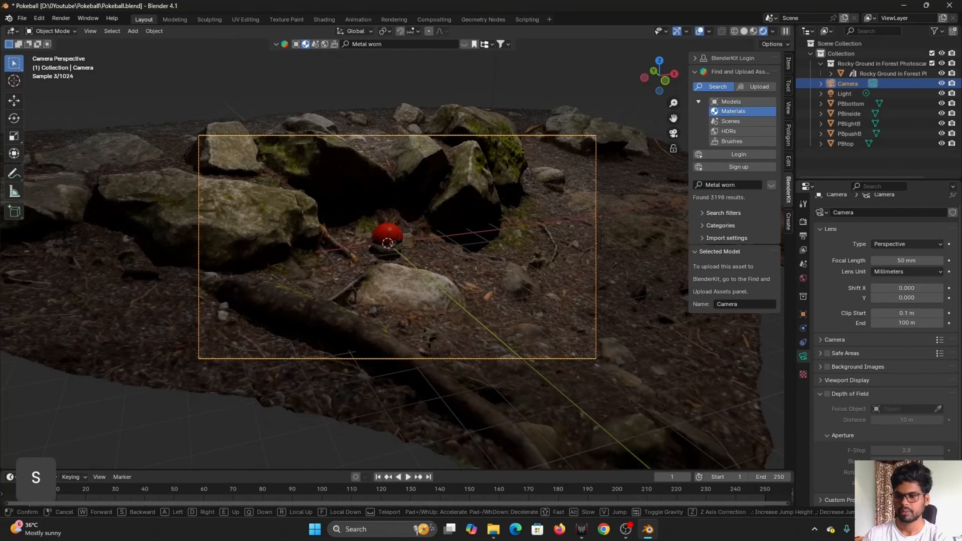
{"action": "left_click", "coordinate": [496, 259]}
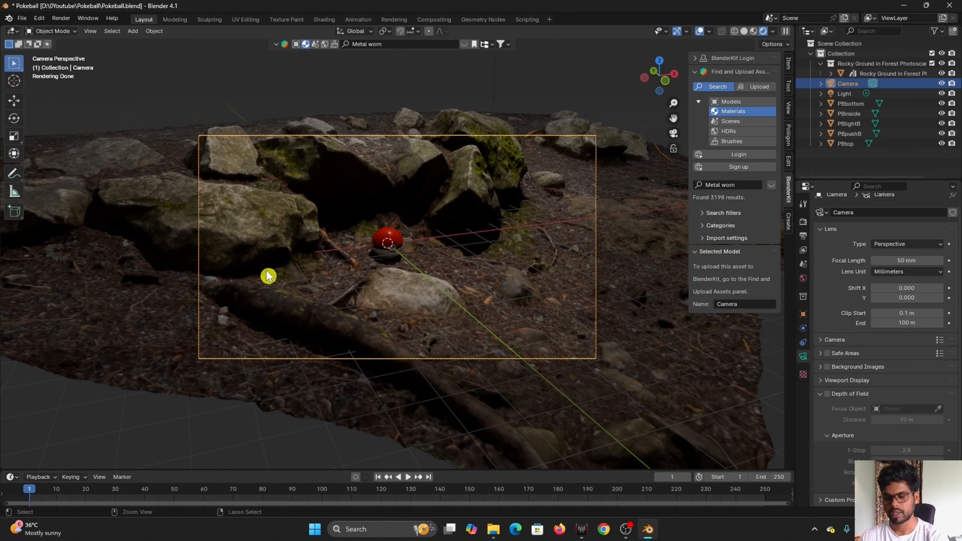
- Limit the viewport rendering to a region covering the whole camera frame and clear the ground selection
{"action": "key", "text": "ctrl+b"}
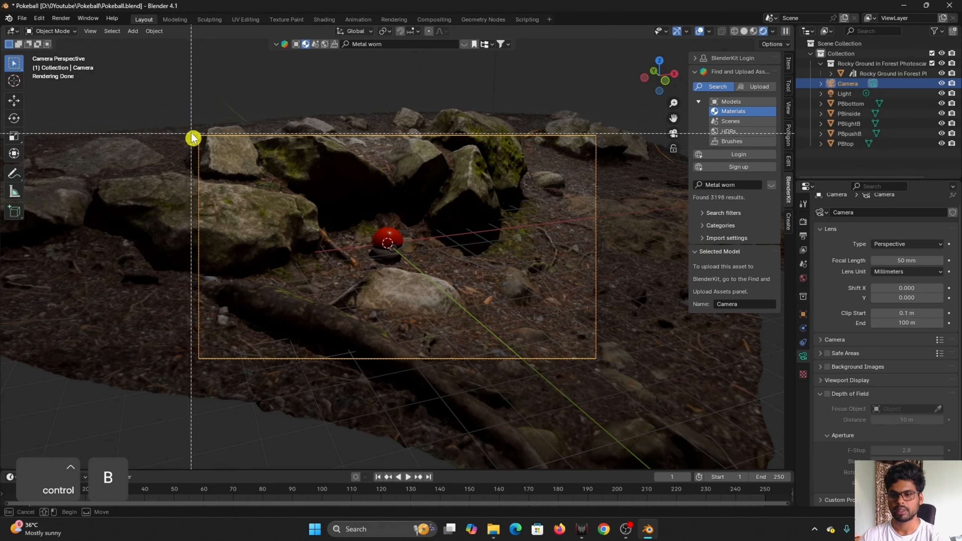
{"action": "left_click_drag", "start_coordinate": [192, 134], "coordinate": [621, 380]}
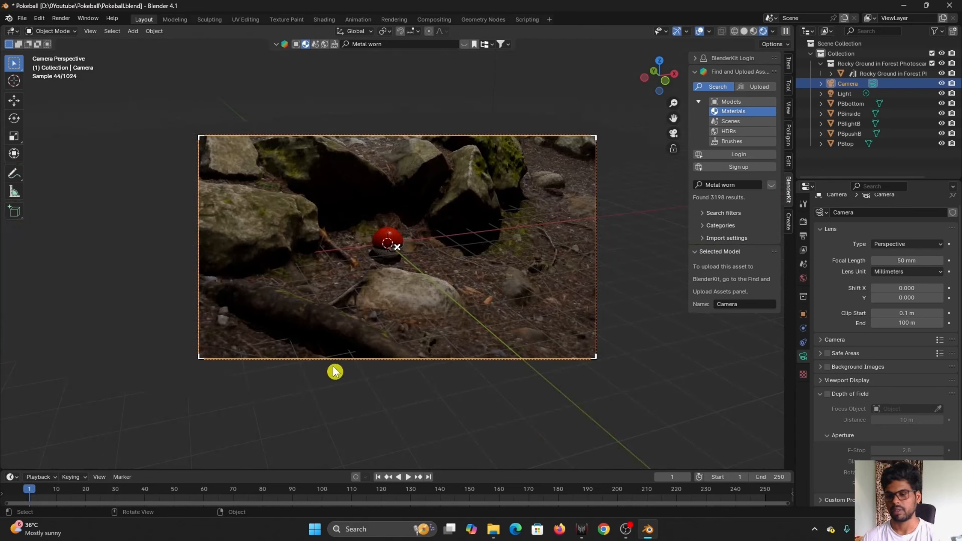
{"action": "left_click", "coordinate": [417, 436]}
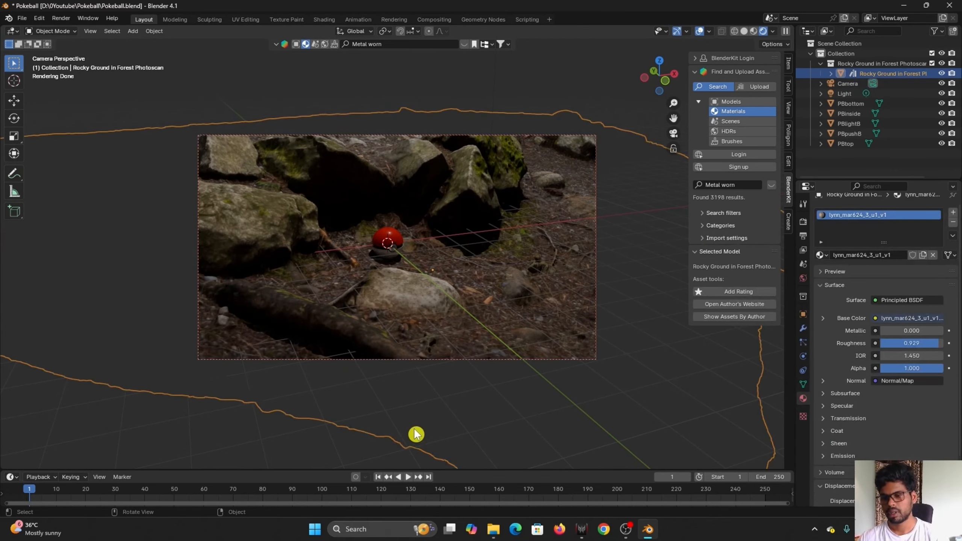
{"action": "left_click", "coordinate": [178, 444]}
{"action": "scroll", "coordinate": [425, 287], "scroll_direction": "up", "scroll_amount": 1}
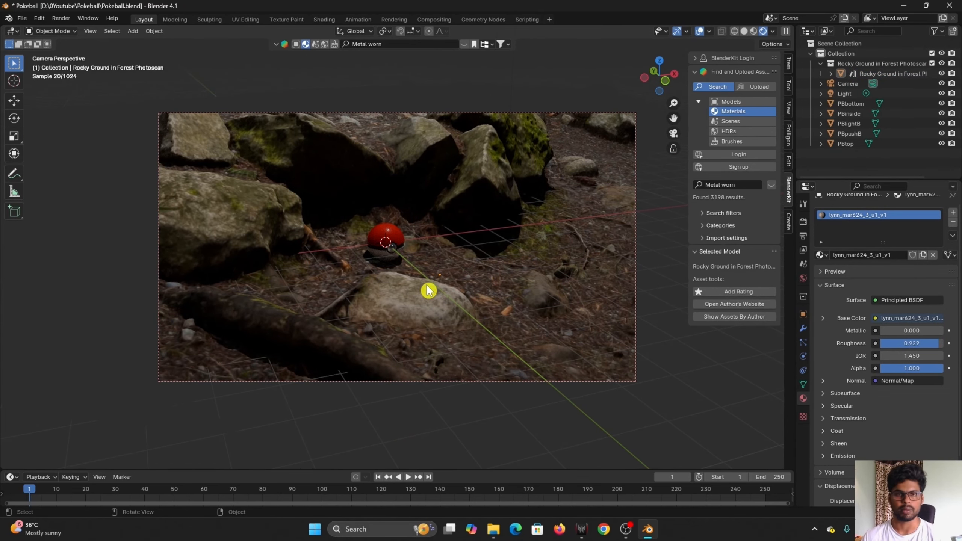
{"action": "scroll", "coordinate": [428, 285], "scroll_direction": "up", "scroll_amount": 1}
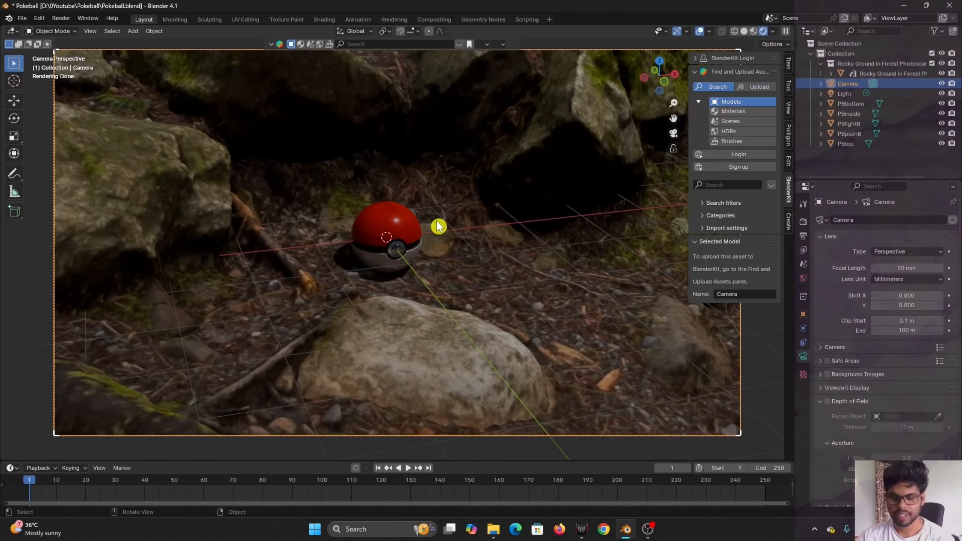
{"action": "scroll", "coordinate": [317, 207], "scroll_direction": "down", "scroll_amount": 1}
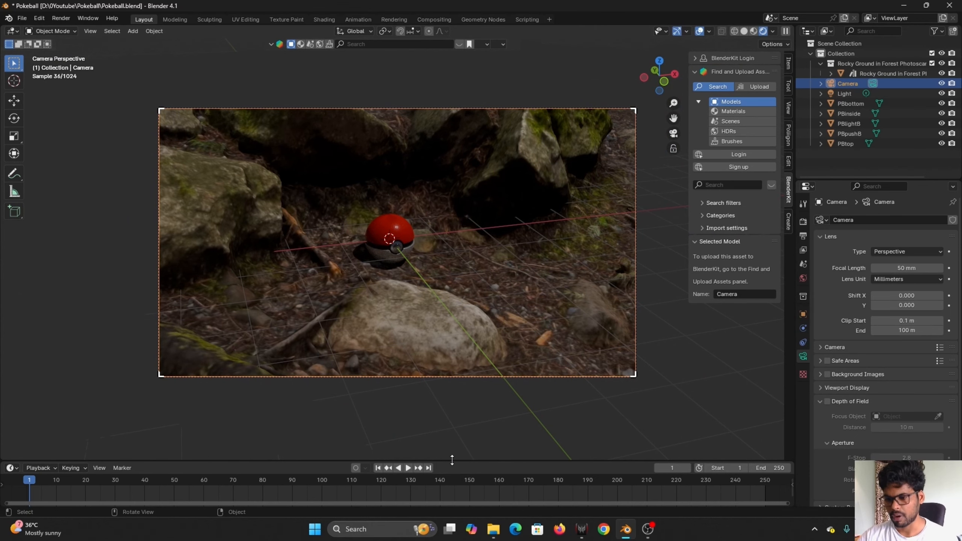
- Enlarge the timeline and insert a rotation keyframe at frame 1 for all five Poké Ball parts
{"action": "left_click_drag", "start_coordinate": [451, 459], "coordinate": [461, 380]}
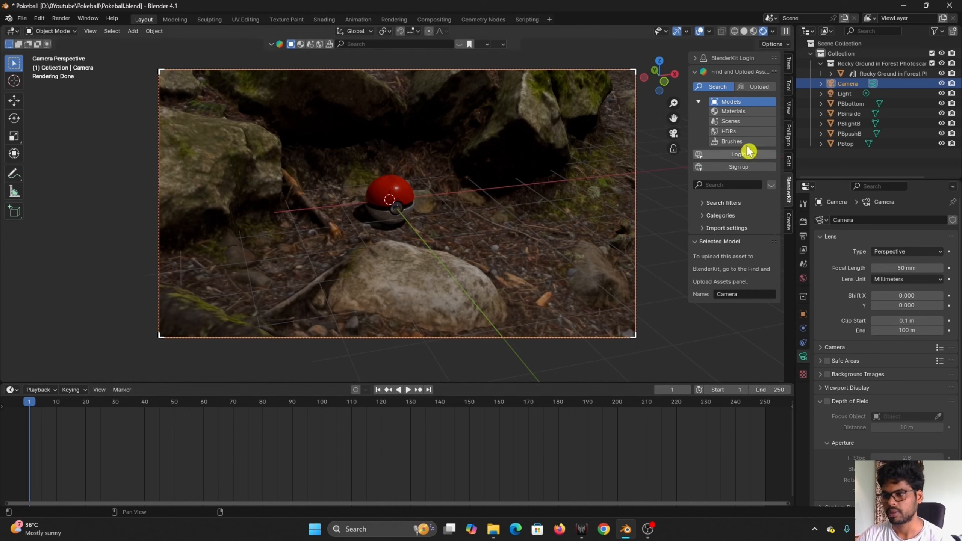
{"action": "key", "text": "Down"}
{"action": "key", "text": "Down"}
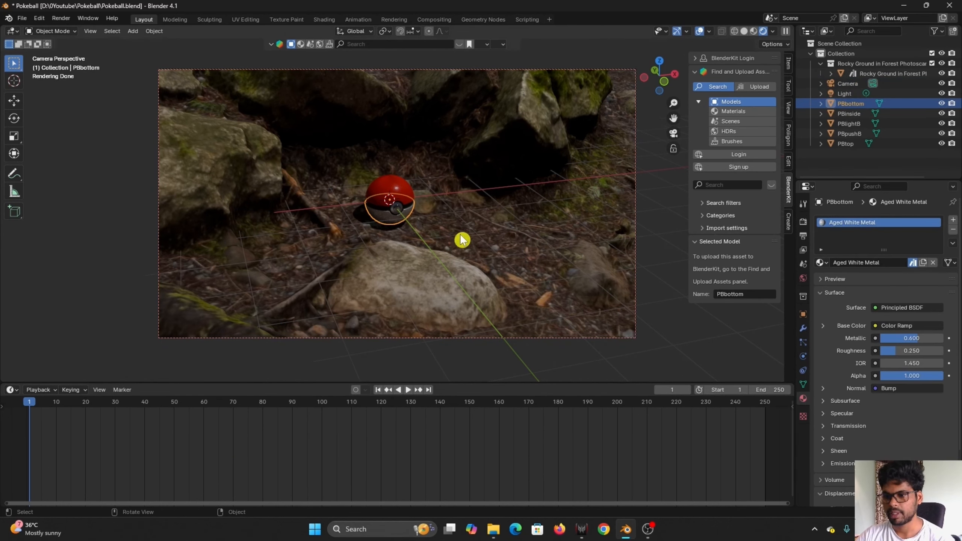
{"action": "left_click", "coordinate": [855, 146], "text": "shift"}
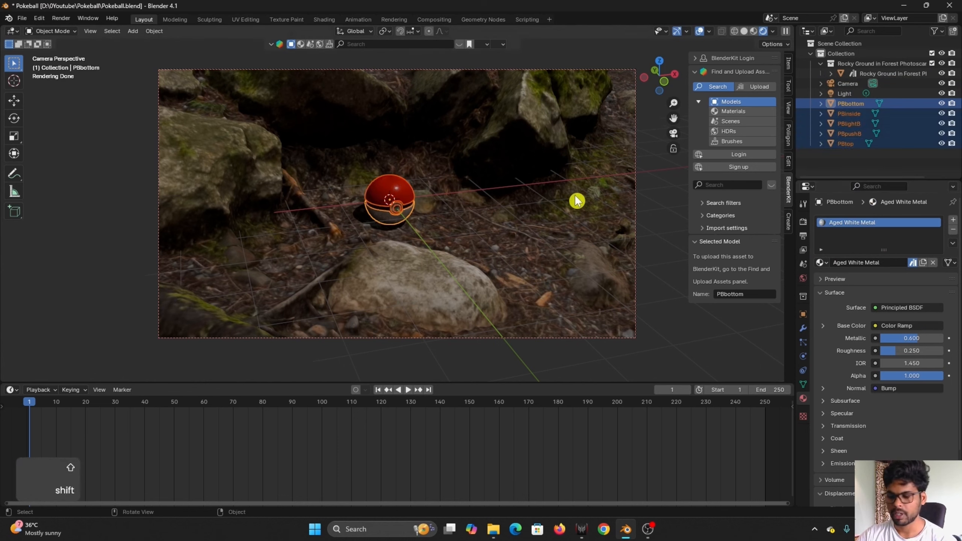
{"action": "key", "text": "k"}
{"action": "left_click", "coordinate": [485, 169]}
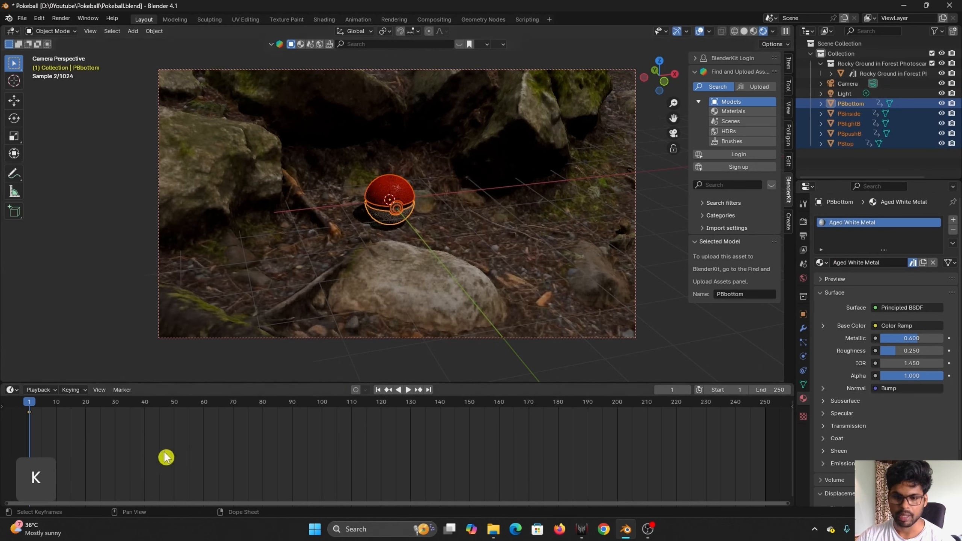
- At frame 30, rotate the Poké Ball parts about 37 degrees in the camera view and insert a rotation keyframe
{"action": "left_click_drag", "start_coordinate": [29, 404], "coordinate": [114, 404]}
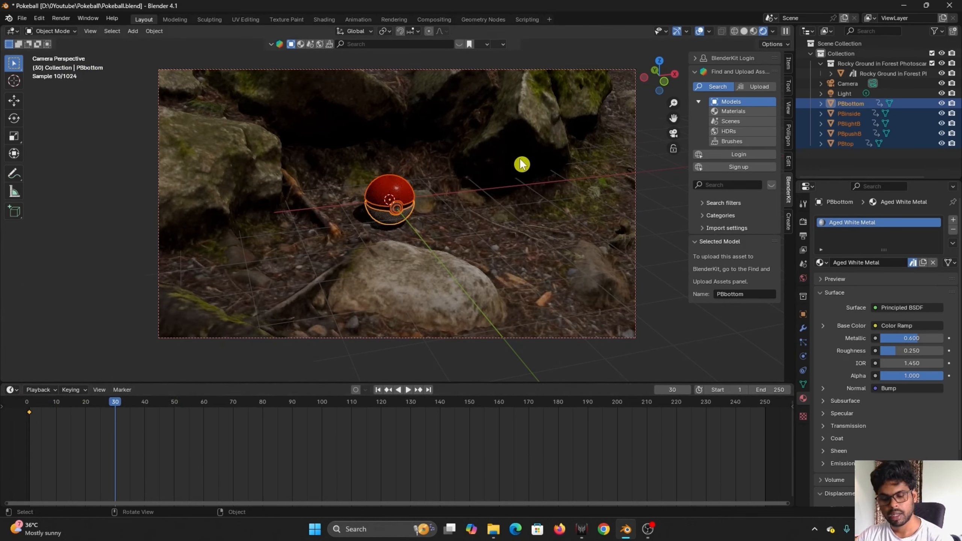
{"action": "key", "text": "r"}
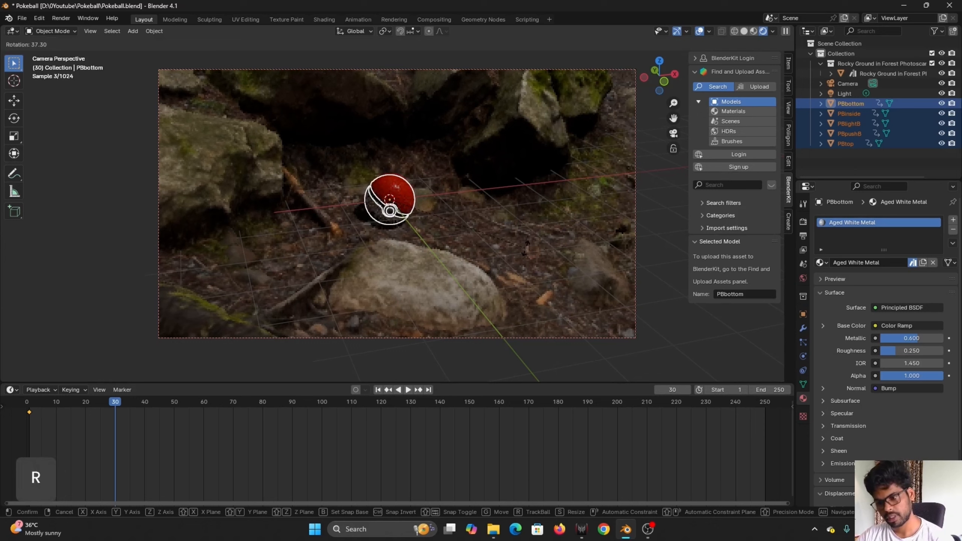
{"action": "left_click", "coordinate": [526, 254]}
{"action": "key", "text": "k"}
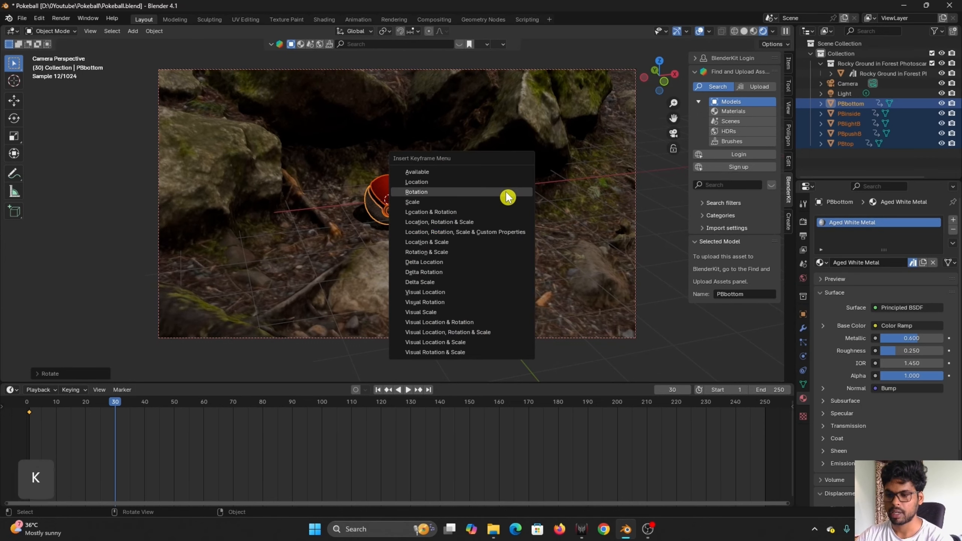
{"action": "left_click", "coordinate": [417, 252]}
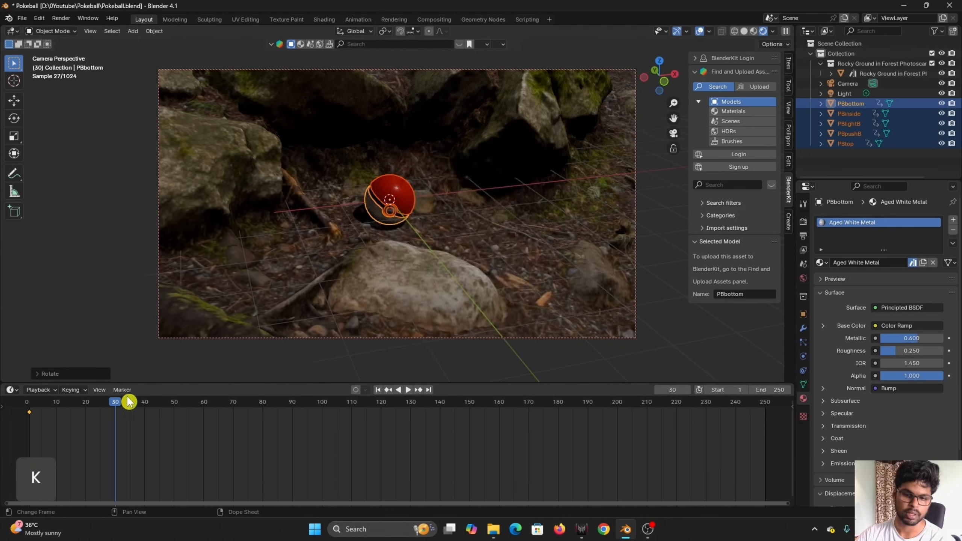
{"action": "key", "text": "k"}
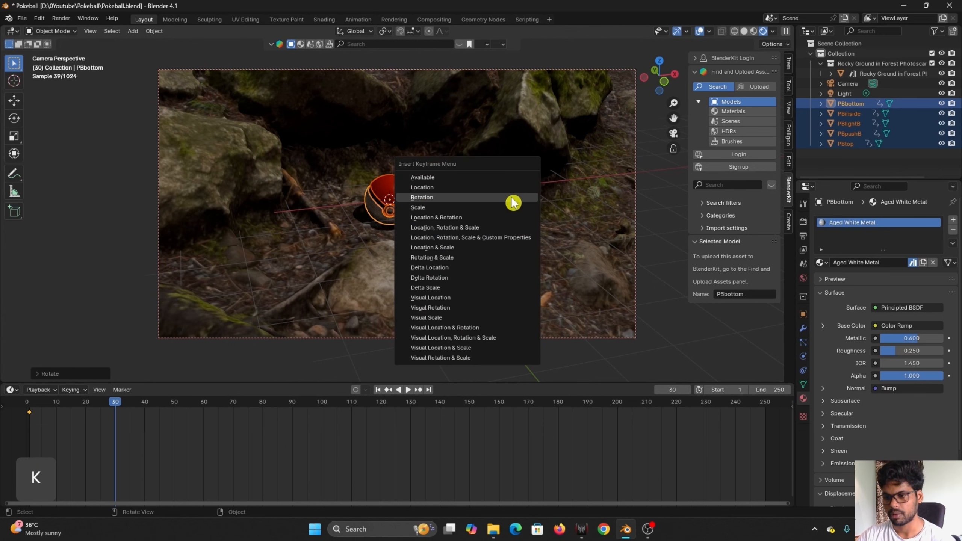
{"action": "left_click", "coordinate": [512, 199]}
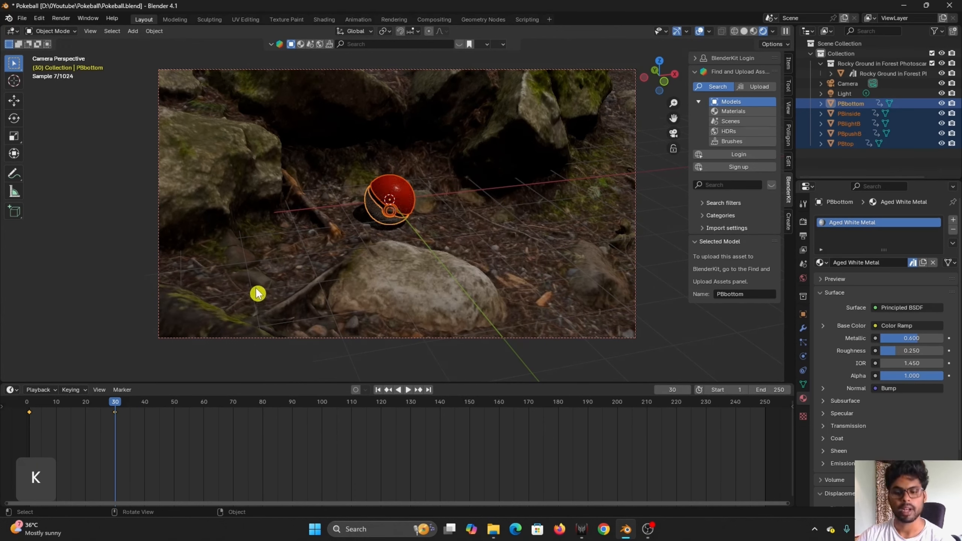
- Preview the Poké Ball's rotation between the frame 1 and frame 30 keyframes
{"action": "key", "text": "space"}
{"action": "left_click_drag", "start_coordinate": [116, 406], "coordinate": [56, 448]}
{"action": "key", "text": "space"}
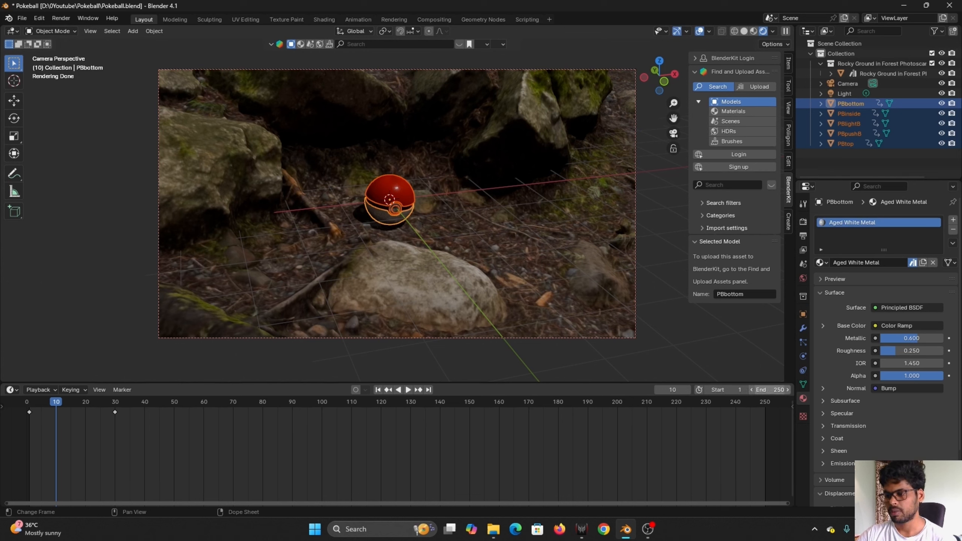
- Set the animation's end frame to 120
{"action": "left_click", "coordinate": [771, 390]}
{"action": "type", "text": "120"}
{"action": "key", "text": "Return"}
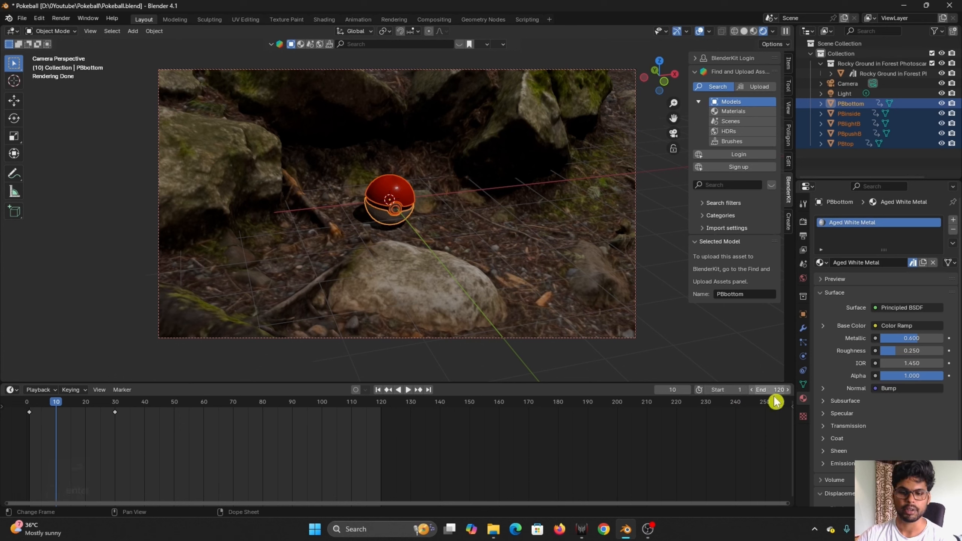
- Delete the Poké Ball parts' rotation keyframes at frames 1 and 30 from the timeline
{"action": "scroll", "coordinate": [386, 443], "scroll_direction": "up", "scroll_amount": 1}
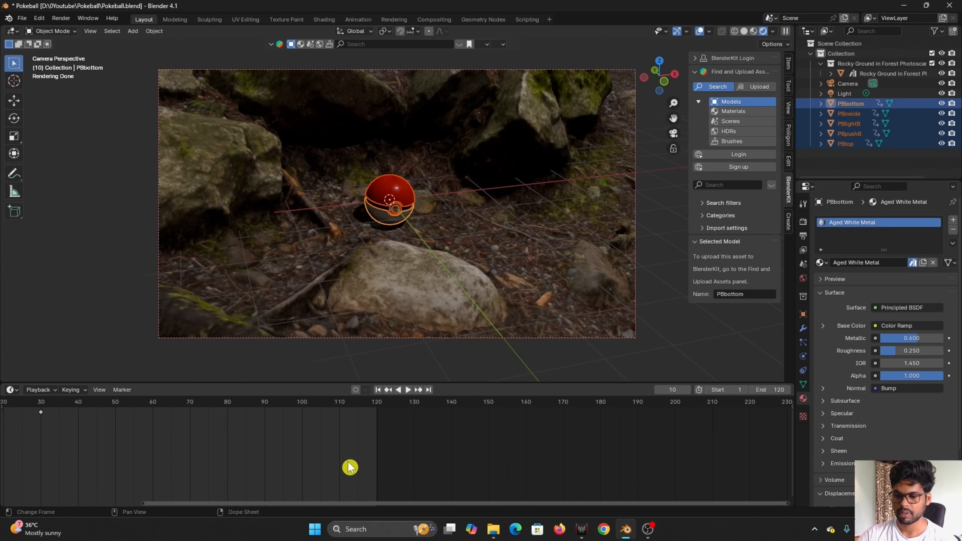
{"action": "middle_click_drag", "start_coordinate": [275, 453], "coordinate": [422, 443]}
{"action": "scroll", "coordinate": [417, 449], "scroll_direction": "up", "scroll_amount": 4}
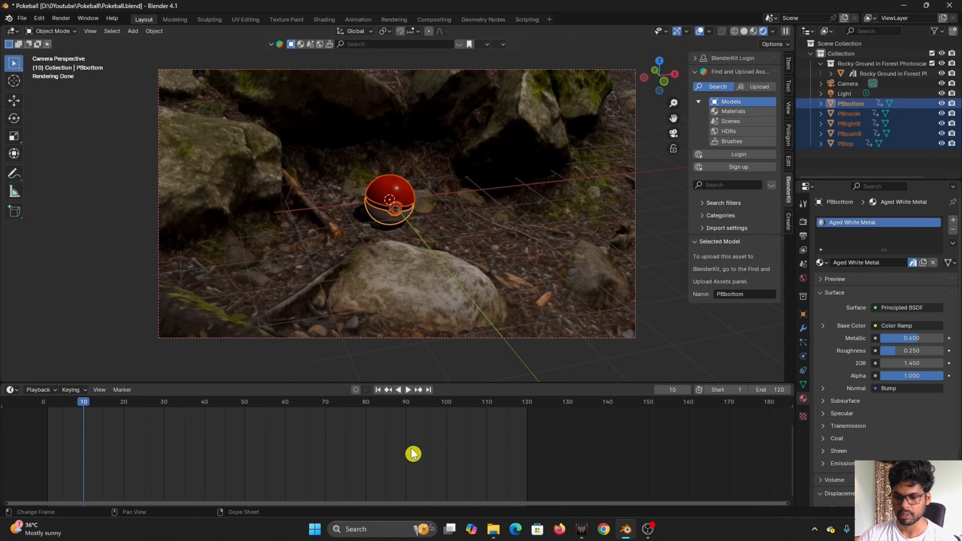
{"action": "middle_click_drag", "start_coordinate": [397, 457], "coordinate": [485, 449]}
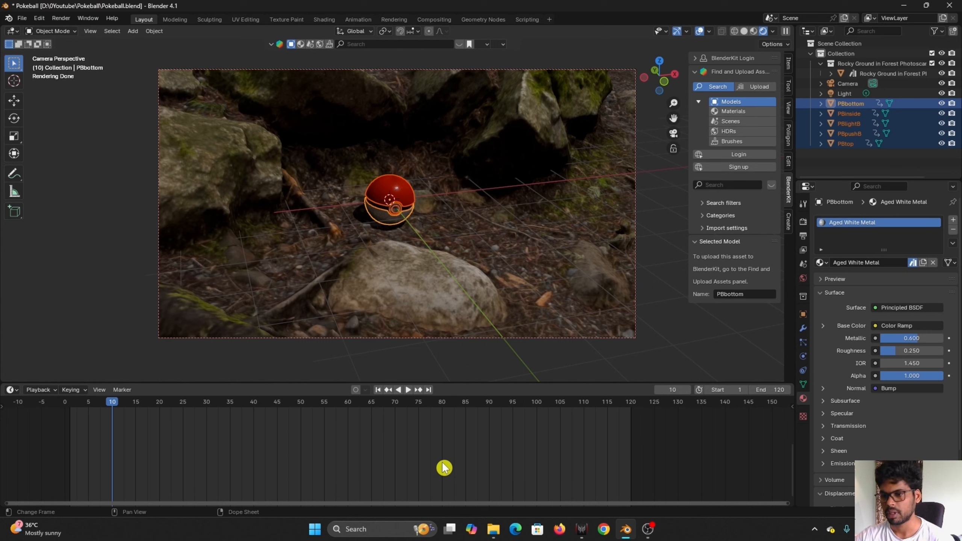
{"action": "scroll", "coordinate": [256, 445], "scroll_direction": "up", "scroll_amount": 1}
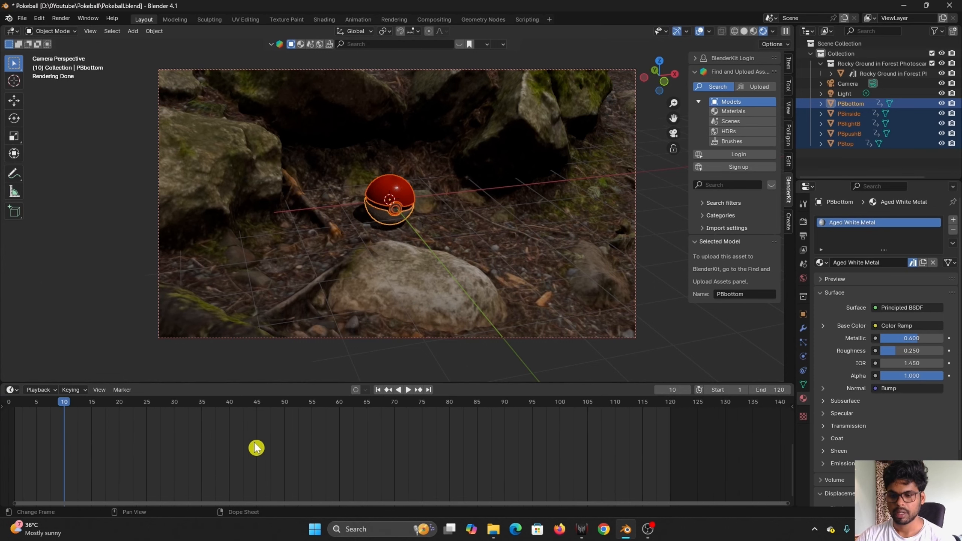
{"action": "middle_click_drag", "start_coordinate": [256, 446], "coordinate": [272, 484]}
{"action": "left_click_drag", "start_coordinate": [241, 431], "coordinate": [17, 411]}
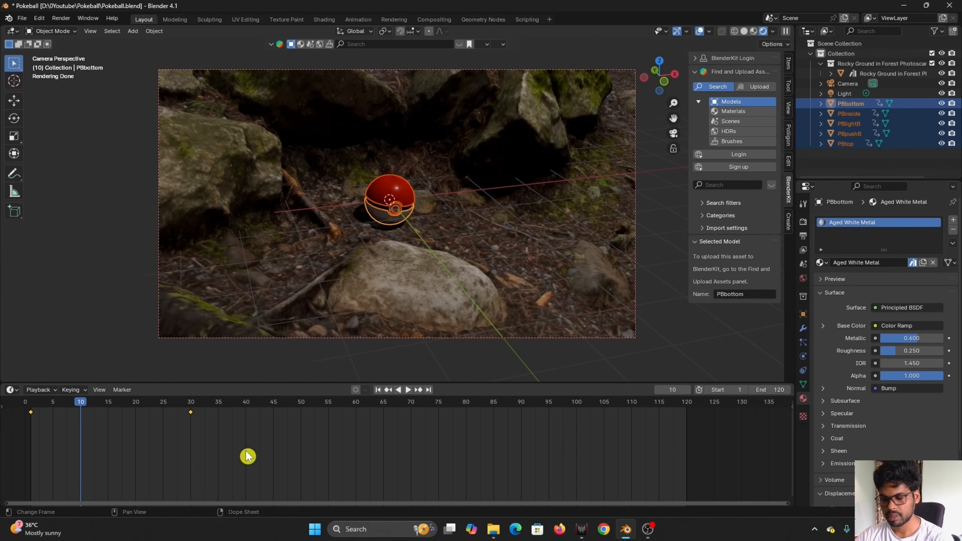
{"action": "key", "text": "Delete"}
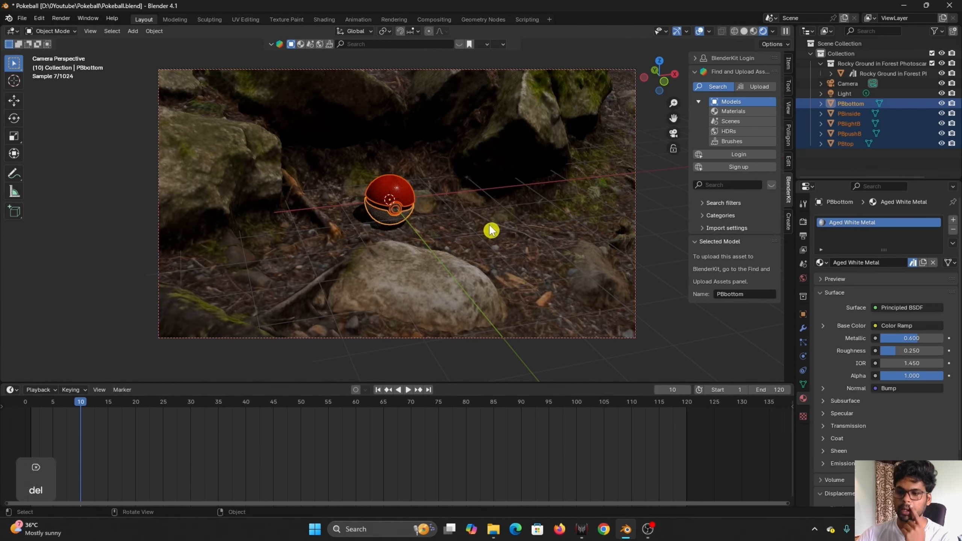
- Switch the viewport to material preview and, in top view, add a mesh plane at the Poké Ball's location
{"action": "scroll", "coordinate": [492, 231], "scroll_direction": "down", "scroll_amount": 2}
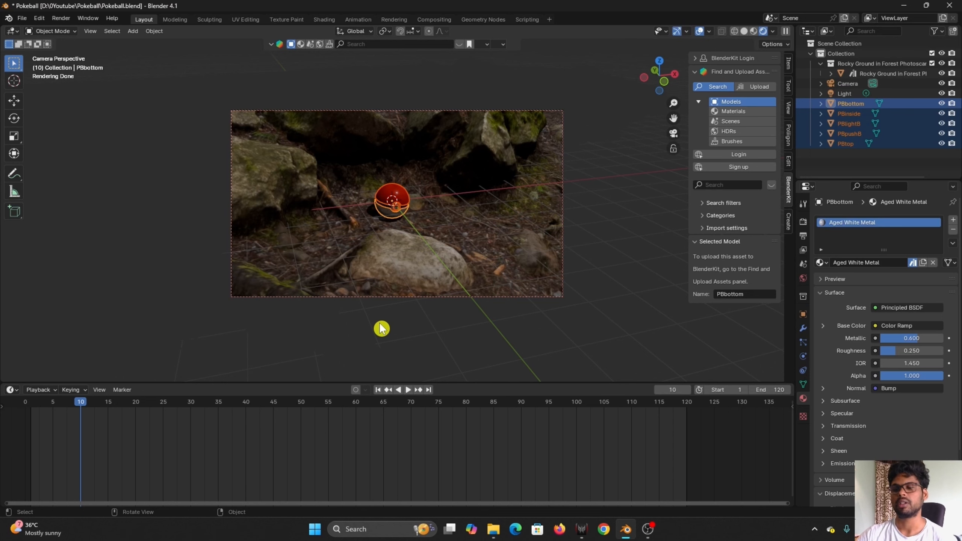
{"action": "left_click", "coordinate": [754, 31]}
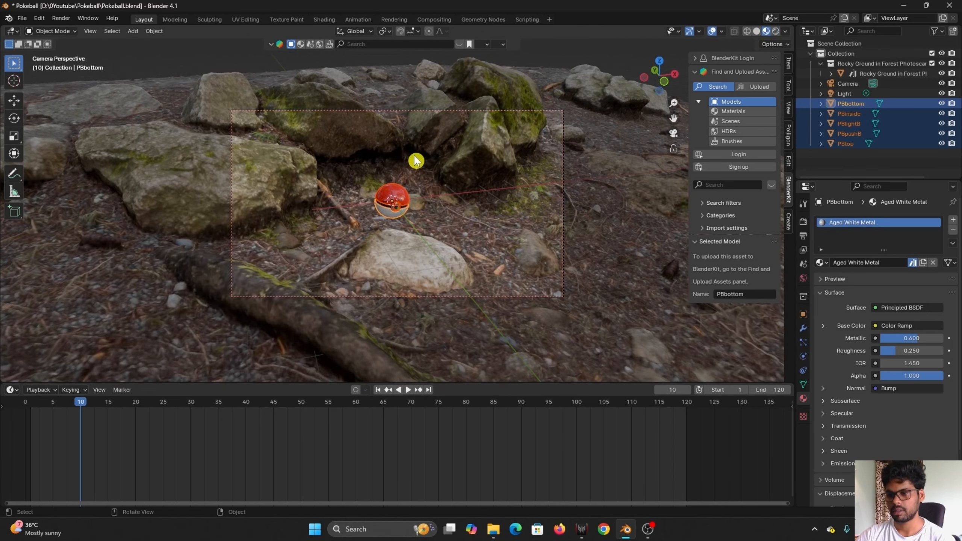
{"action": "left_click", "coordinate": [659, 60]}
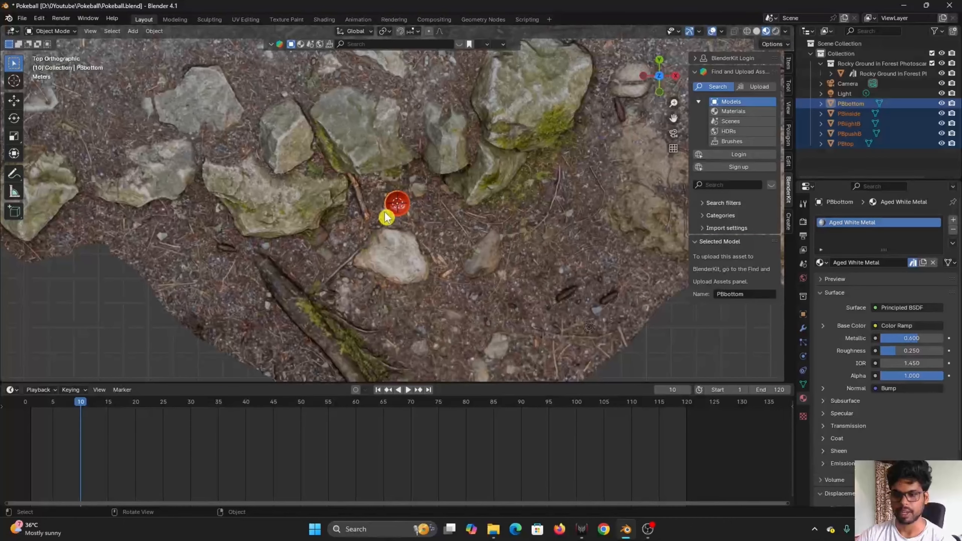
{"action": "scroll", "coordinate": [417, 243], "scroll_direction": "up", "scroll_amount": 2}
{"action": "key", "text": "shift+a"}
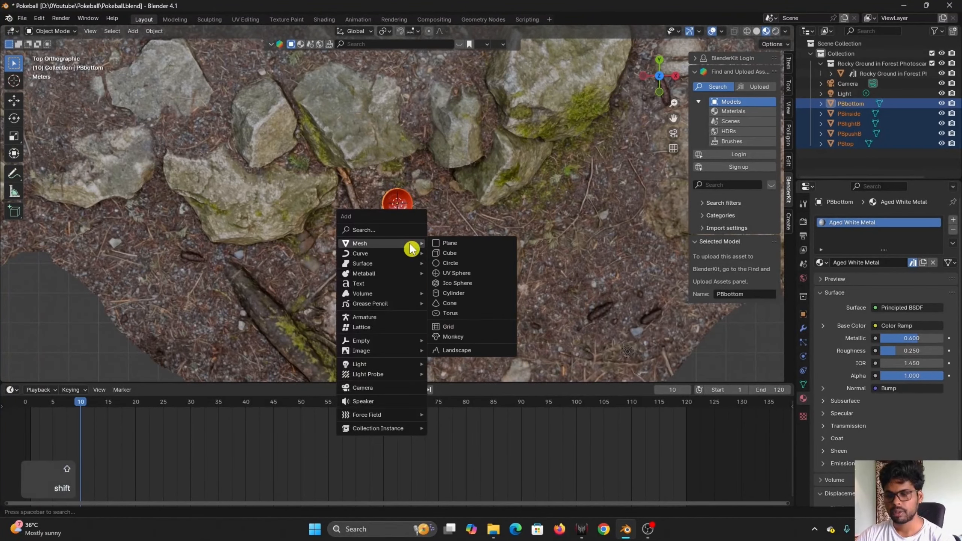
{"action": "left_click", "coordinate": [463, 242]}
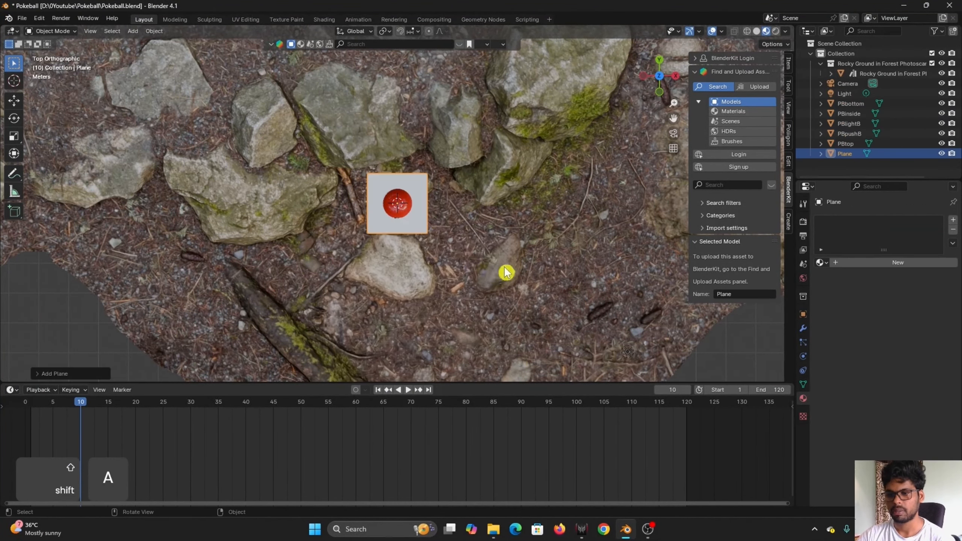
- Raise the plane straight up along the Z axis until it floats well above the Poké Ball
{"action": "middle_click_drag", "start_coordinate": [505, 272], "coordinate": [516, 200]}
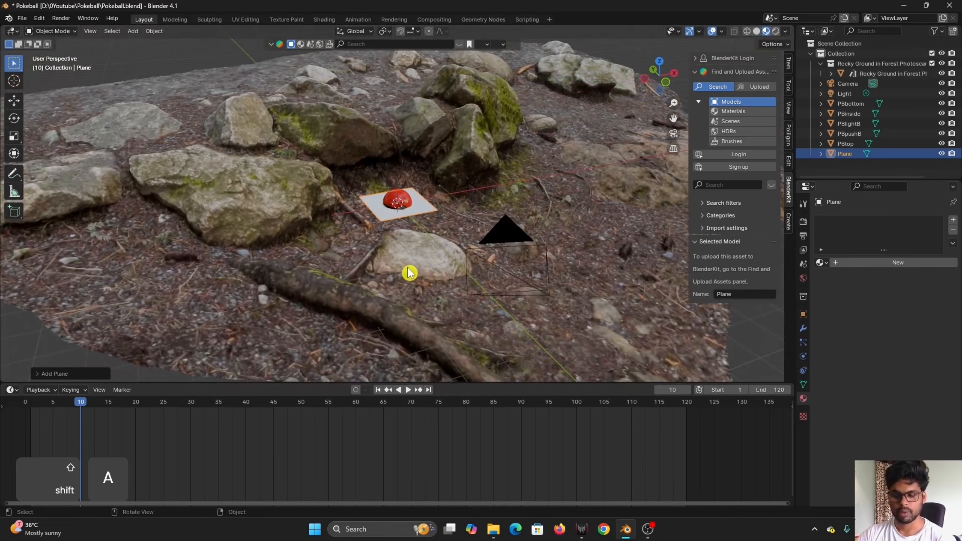
{"action": "key", "text": "g"}
{"action": "key", "text": "z"}
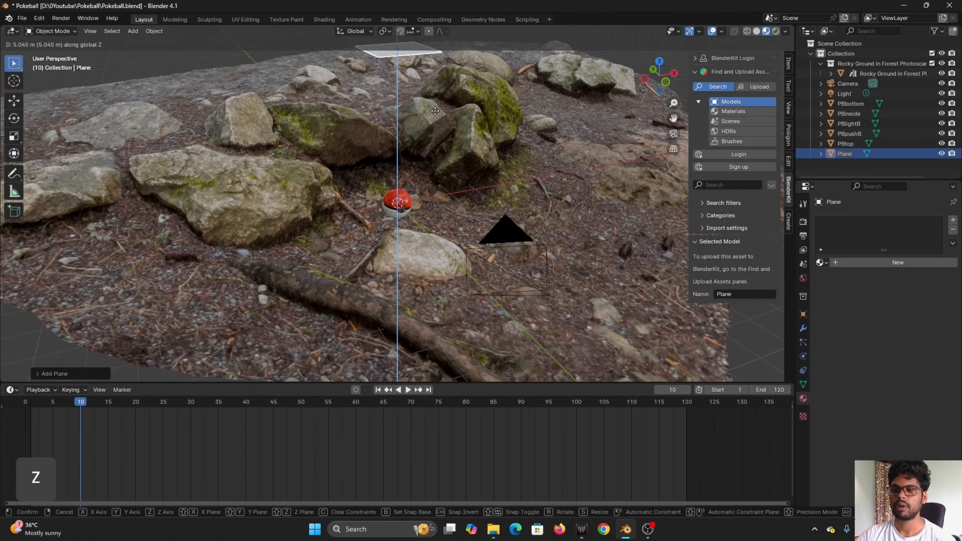
{"action": "left_click", "coordinate": [439, 129]}
{"action": "middle_click_drag", "start_coordinate": [528, 144], "coordinate": [514, 269], "text": "shift"}
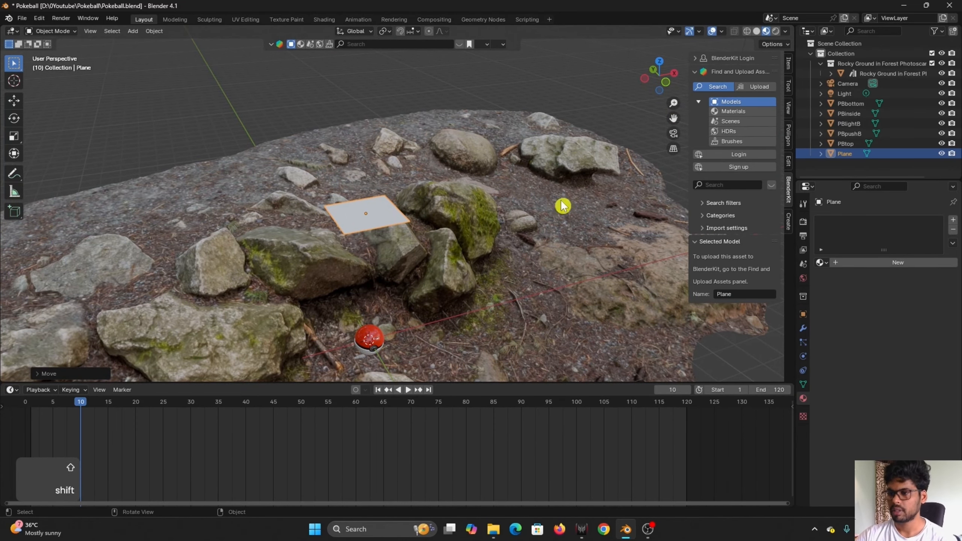
- In Edit Mode, add two horizontal loop cuts that divide the plane into three strips
{"action": "left_click", "coordinate": [660, 61]}
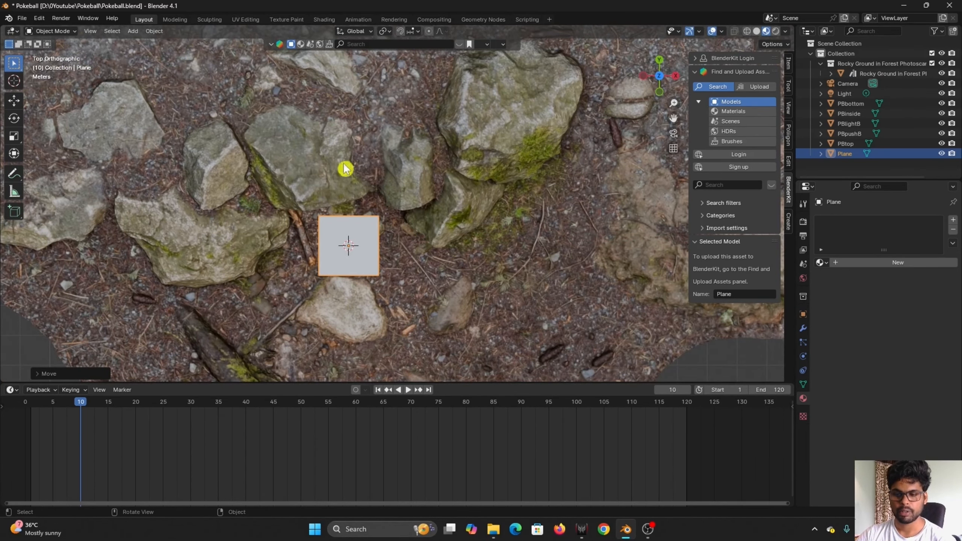
{"action": "key", "text": "Tab"}
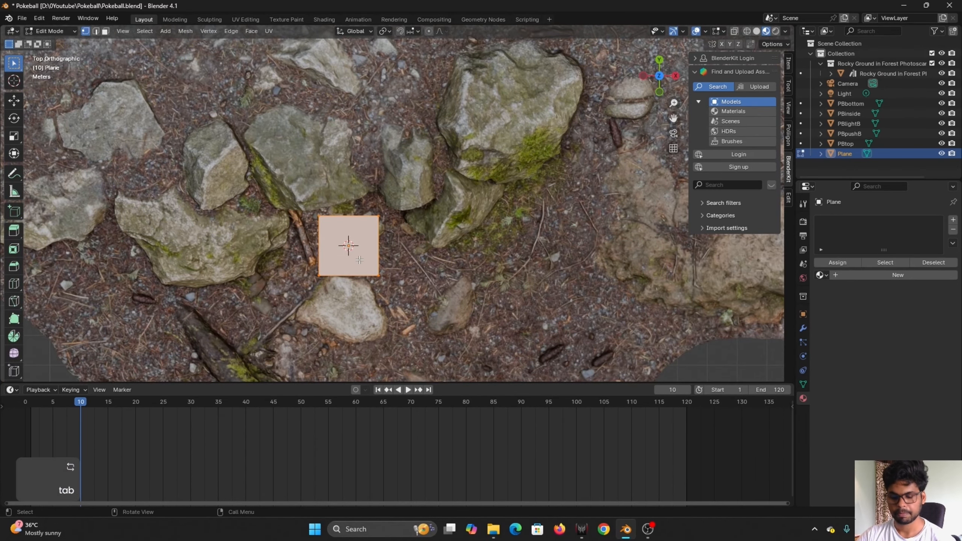
{"action": "key", "text": "ctrl+r"}
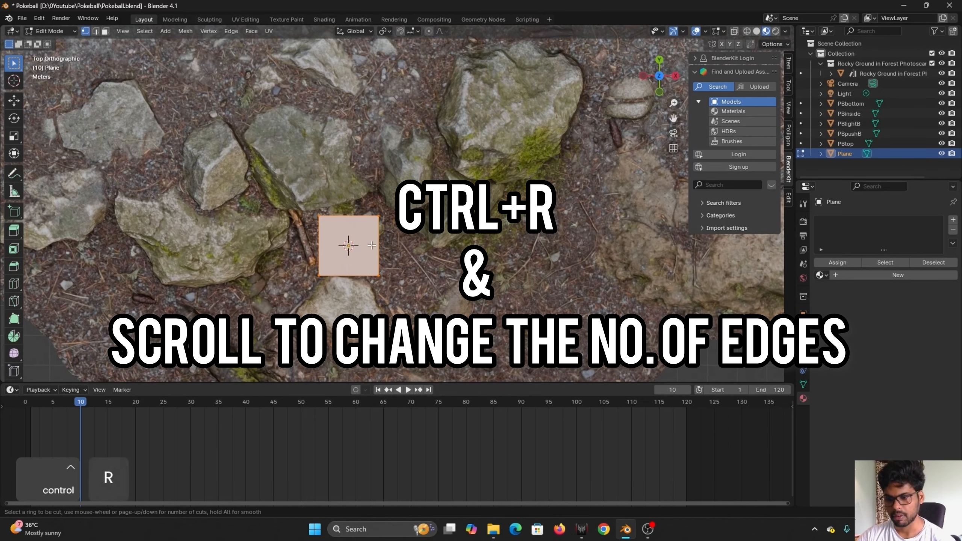
{"action": "scroll", "coordinate": [389, 246], "scroll_direction": "up", "scroll_amount": 1}
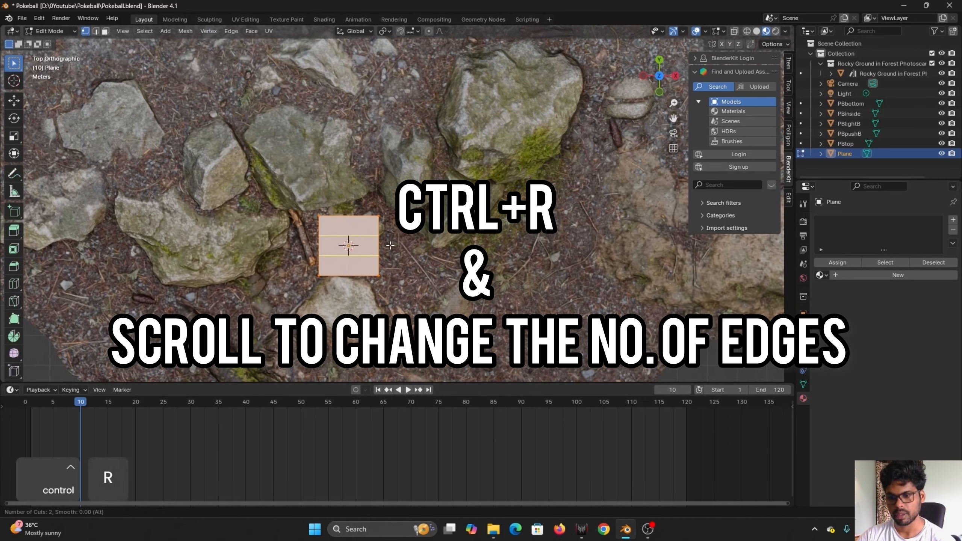
{"action": "left_click", "coordinate": [390, 245]}
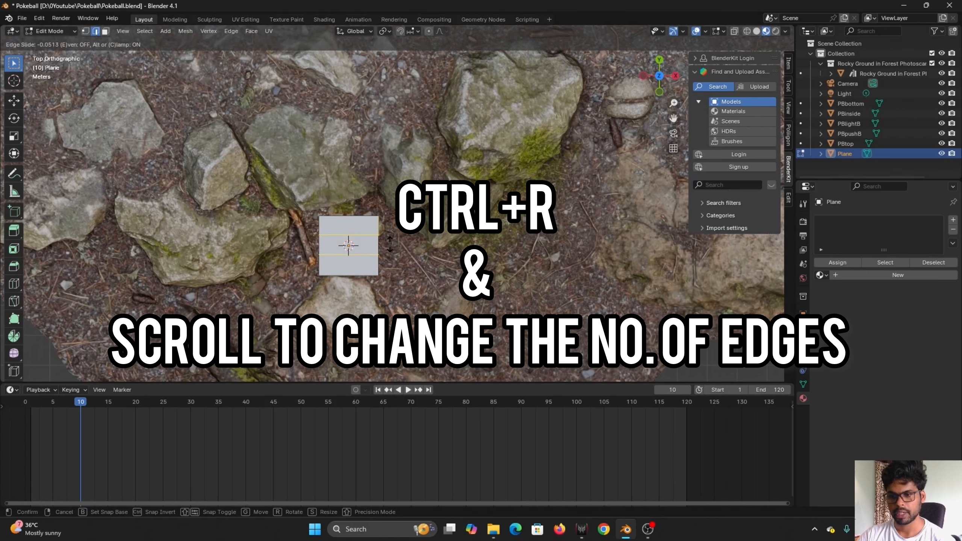
{"action": "left_click", "coordinate": [390, 245]}
- Scale the whole plane mesh to about 0.45 along X and about 3.2 along Y to form a long narrow strip
{"action": "scroll", "coordinate": [397, 242], "scroll_direction": "up", "scroll_amount": 2}
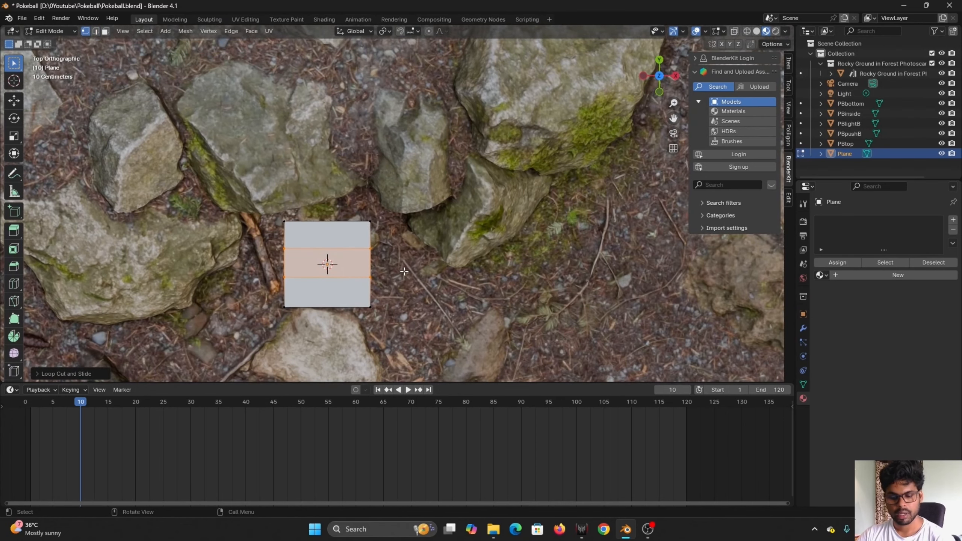
{"action": "key", "text": "a"}
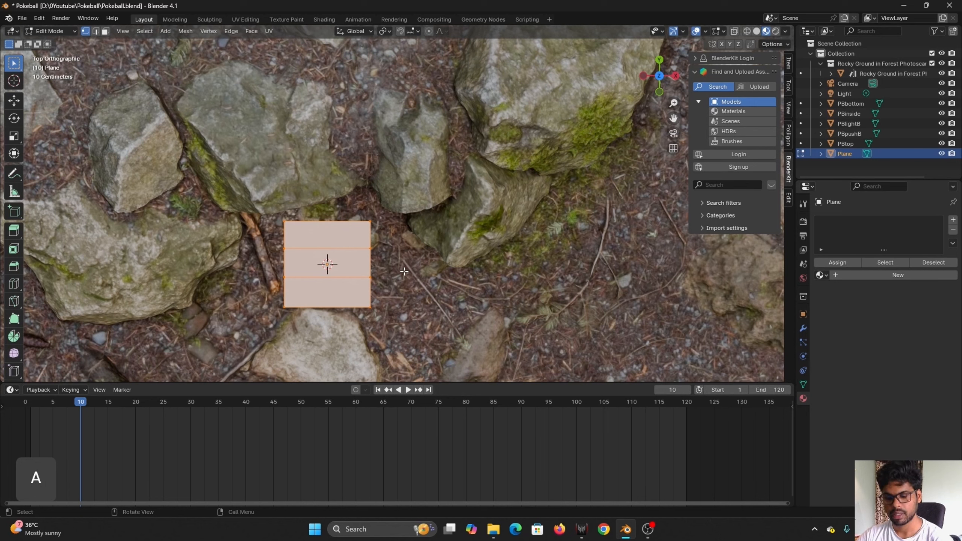
{"action": "key", "text": "s"}
{"action": "key", "text": "x"}
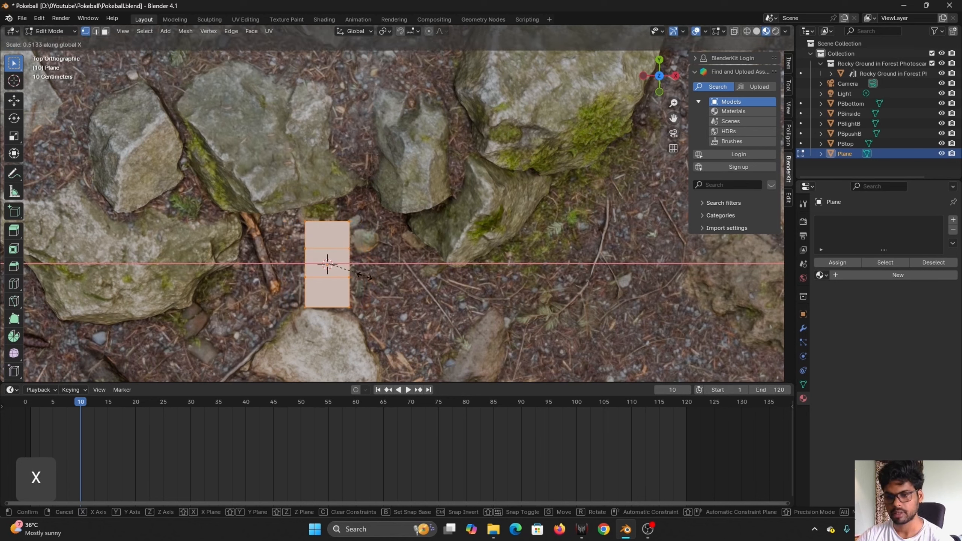
{"action": "left_click", "coordinate": [368, 278]}
{"action": "key", "text": "s"}
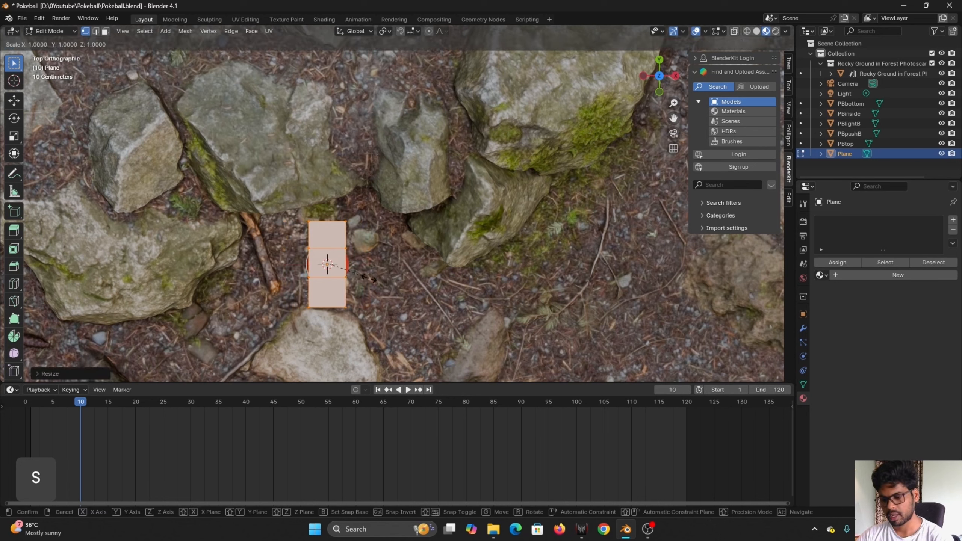
{"action": "key", "text": "y"}
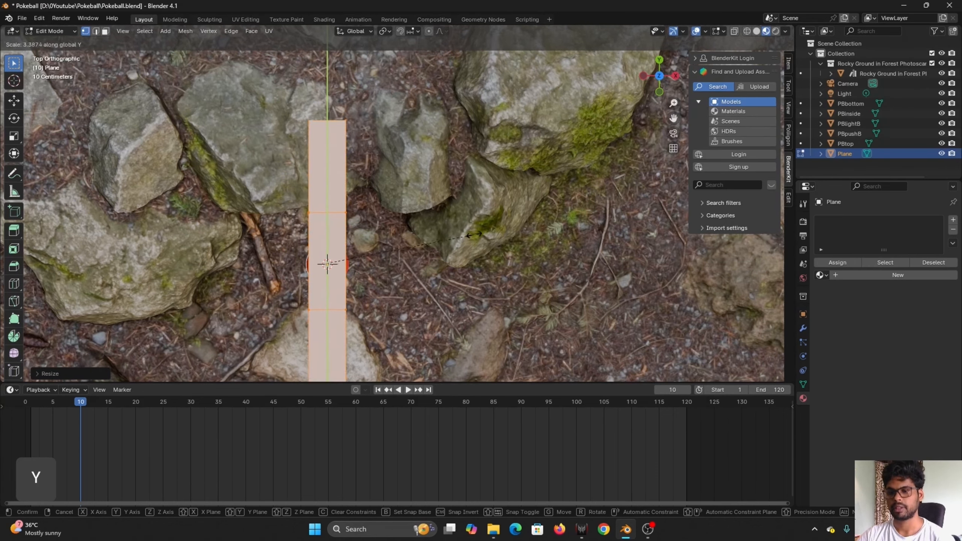
{"action": "left_click", "coordinate": [466, 235]}
{"action": "scroll", "coordinate": [434, 288], "scroll_direction": "down", "scroll_amount": 4}
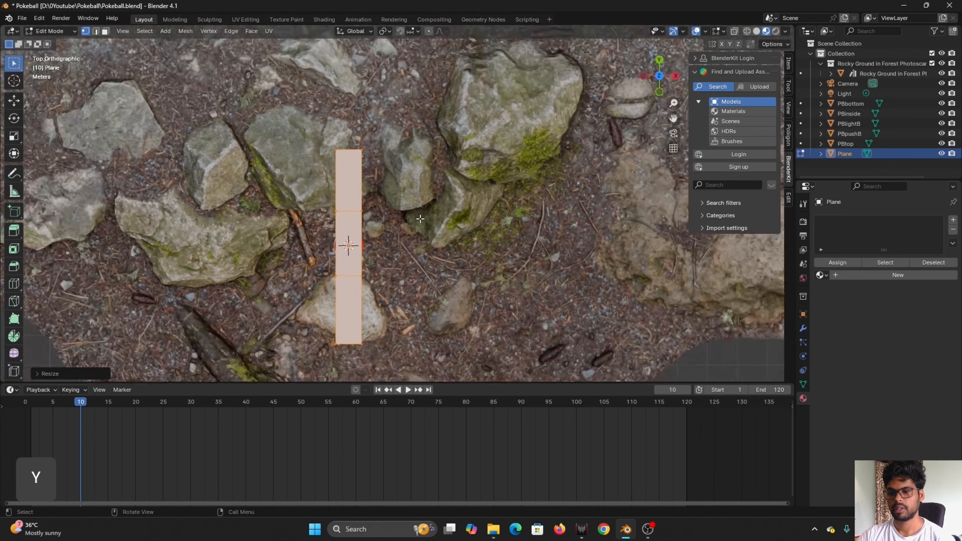
- Try to move one corner vertex of the strip's near end freely in an angled view, and undo the move
{"action": "middle_click_drag", "start_coordinate": [433, 288], "coordinate": [307, 352]}
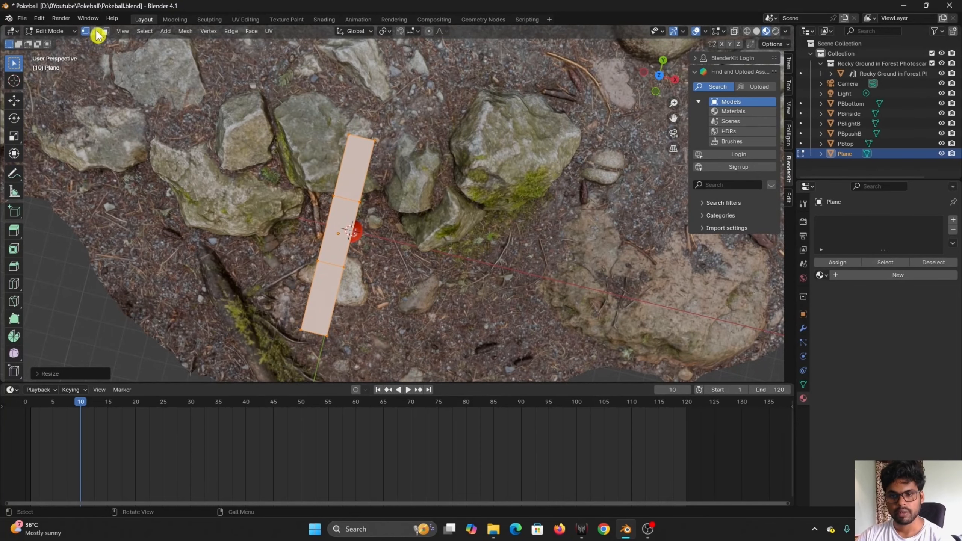
{"action": "middle_click_drag", "start_coordinate": [473, 296], "coordinate": [511, 207], "text": "shift"}
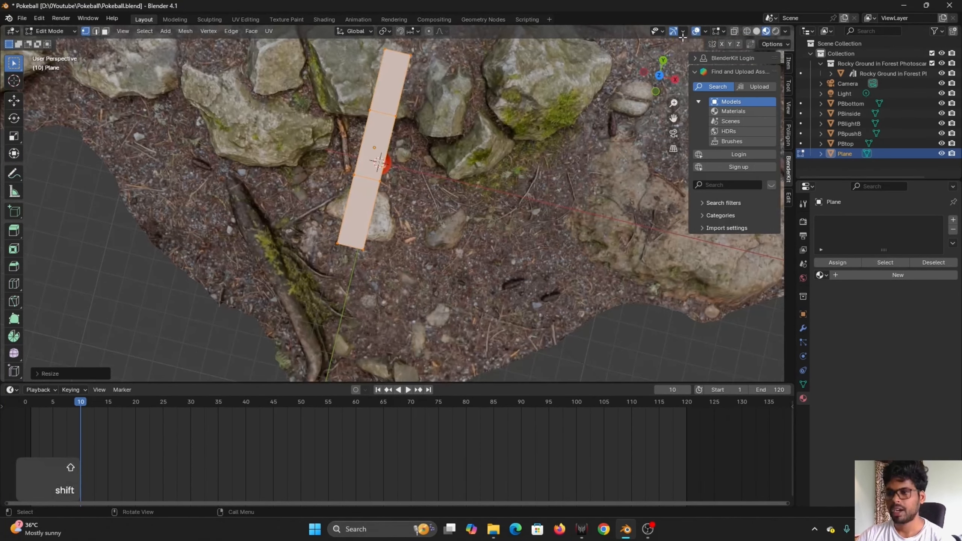
{"action": "left_click", "coordinate": [660, 76]}
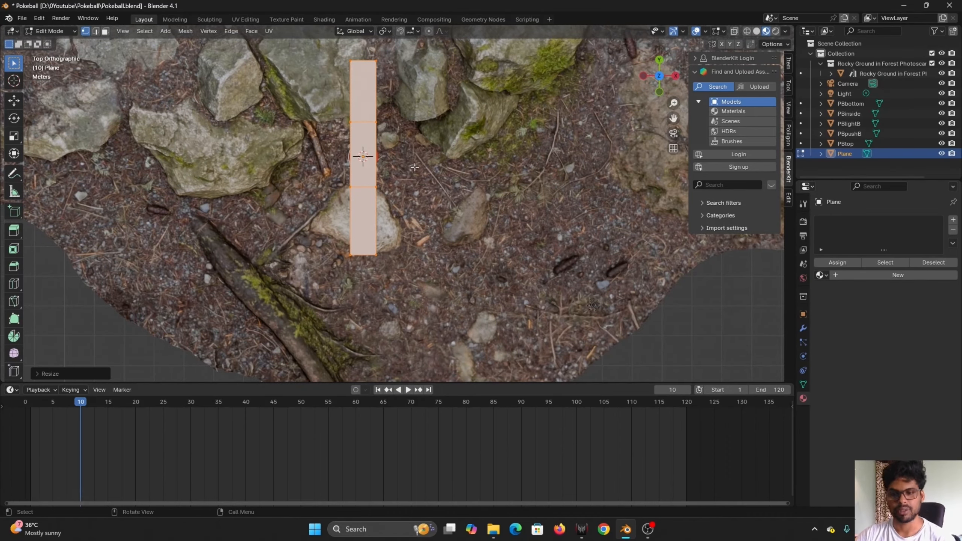
{"action": "middle_click_drag", "start_coordinate": [442, 182], "coordinate": [375, 222]}
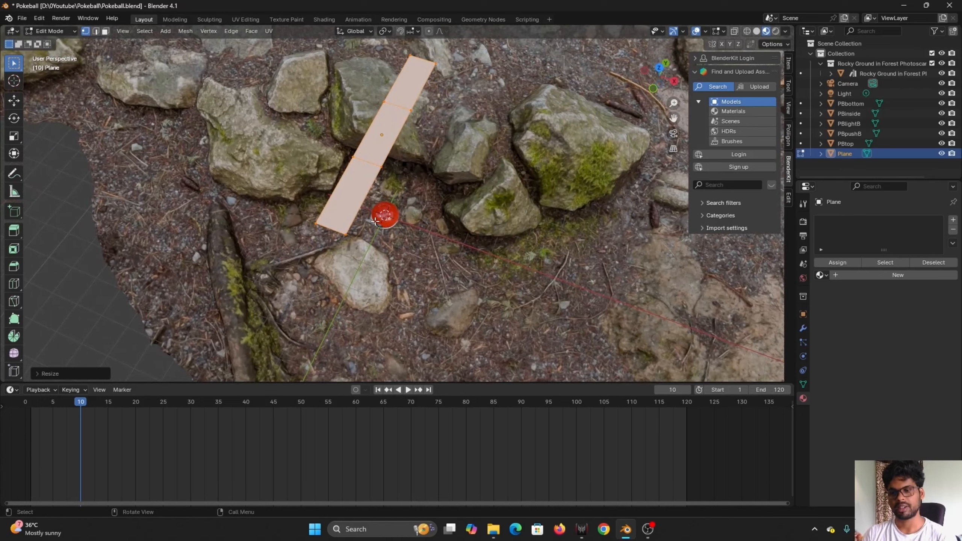
{"action": "left_click", "coordinate": [345, 235]}
{"action": "key", "text": "g"}
{"action": "left_click", "coordinate": [370, 260]}
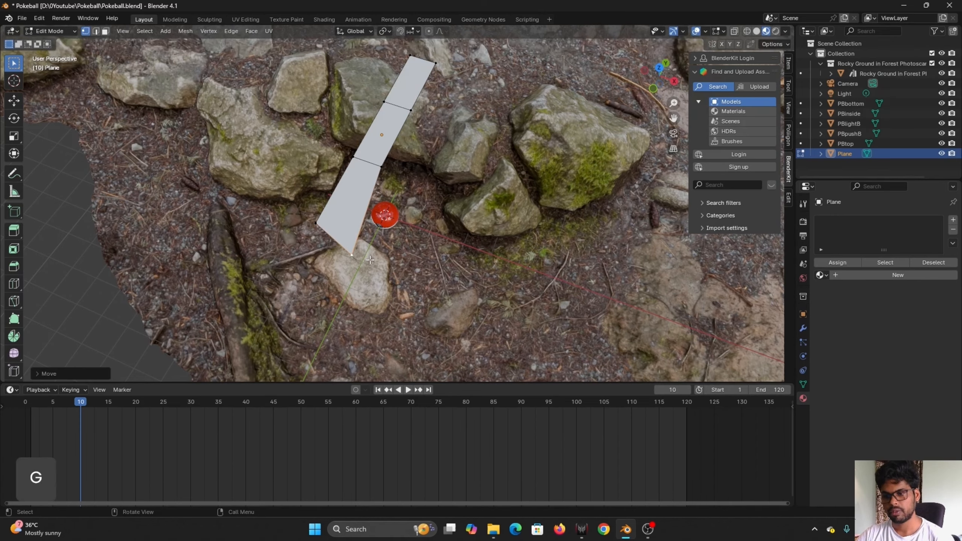
{"action": "middle_click_drag", "start_coordinate": [370, 260], "coordinate": [499, 218]}
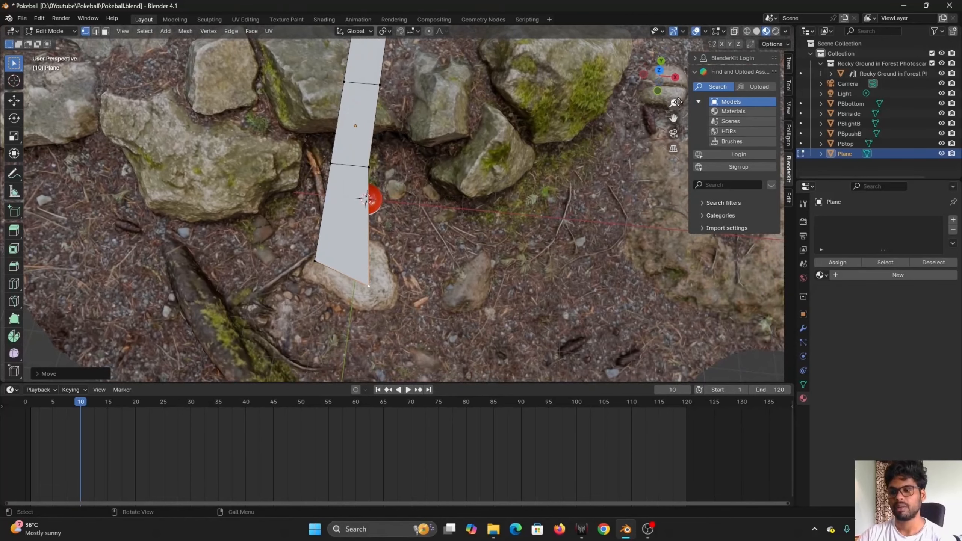
{"action": "key", "text": "ctrl+z"}
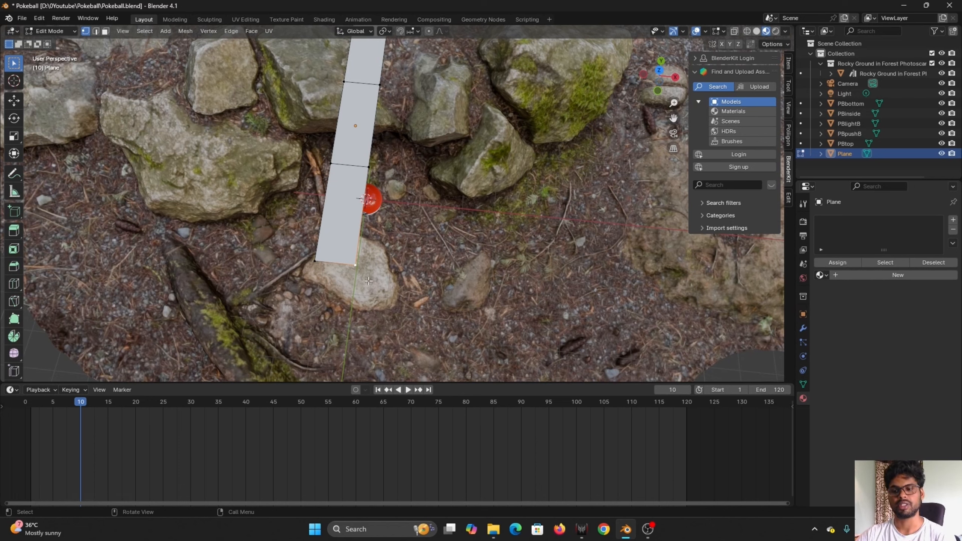
- Move the same corner vertex outward with the Z axis locked, widening the near end of the strip within its own plane
{"action": "key", "text": "g"}
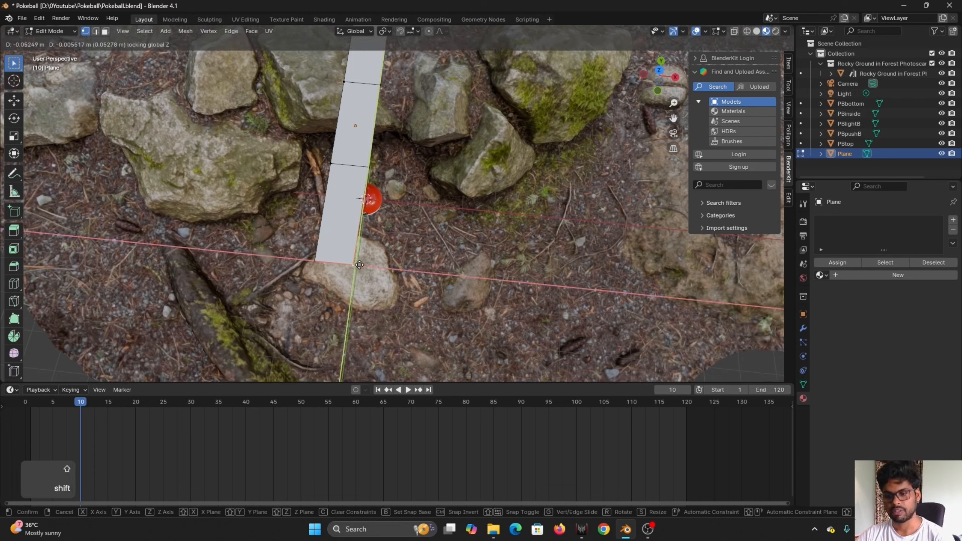
{"action": "key", "text": "shift+z"}
{"action": "left_click", "coordinate": [368, 265]}
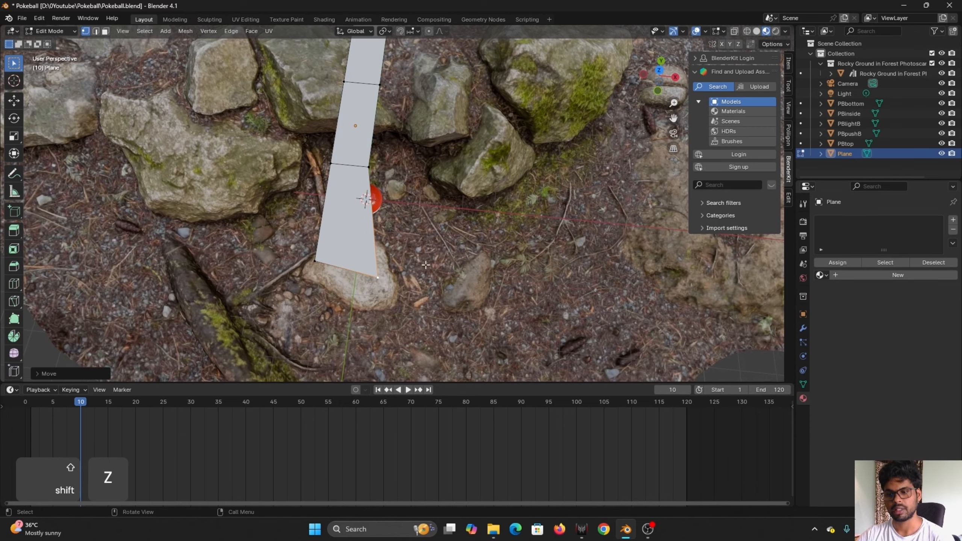
{"action": "middle_click_drag", "start_coordinate": [368, 265], "coordinate": [348, 227]}
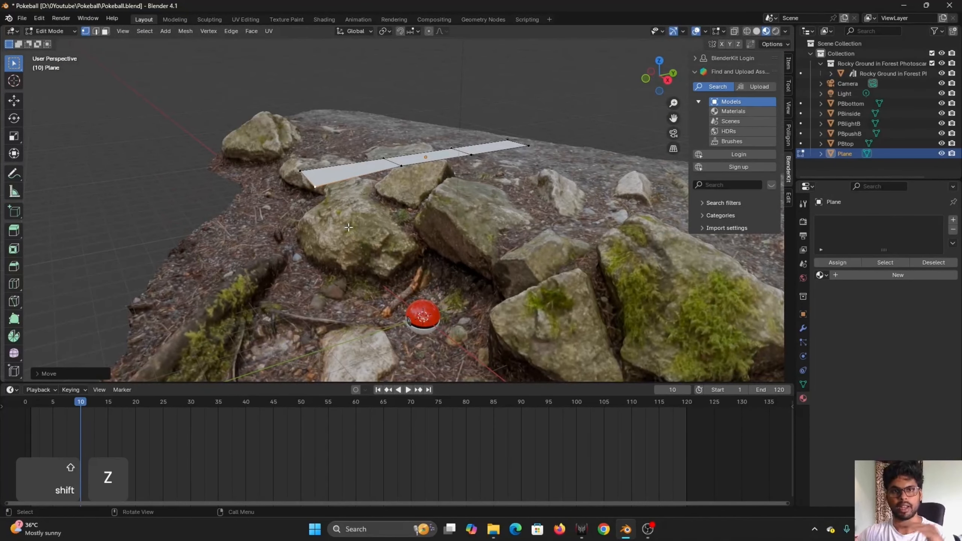
- From a top view, move the other corner vertex of the strip's near end outward to widen that end
{"action": "left_click", "coordinate": [663, 63]}
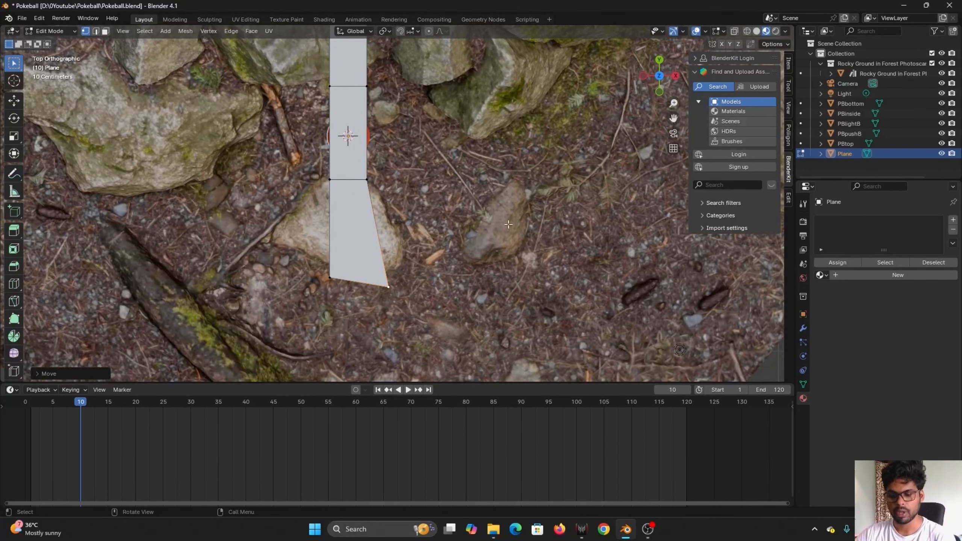
{"action": "left_click", "coordinate": [330, 278]}
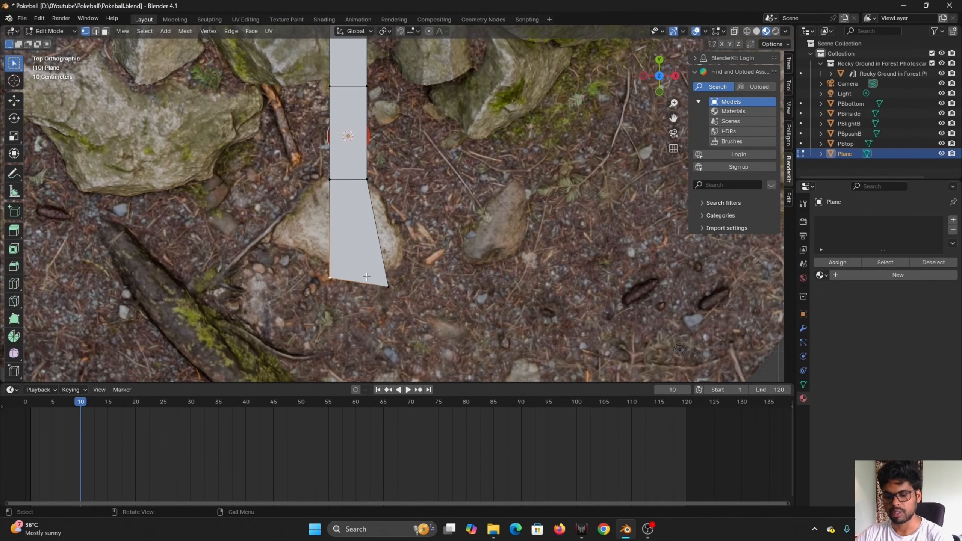
{"action": "key", "text": "g"}
{"action": "left_click", "coordinate": [345, 278]}
- Move the two corner vertices at the strip's far end individually to lengthen the strip and give it an irregular, narrow tip
{"action": "middle_click_drag", "start_coordinate": [346, 279], "coordinate": [393, 255]}
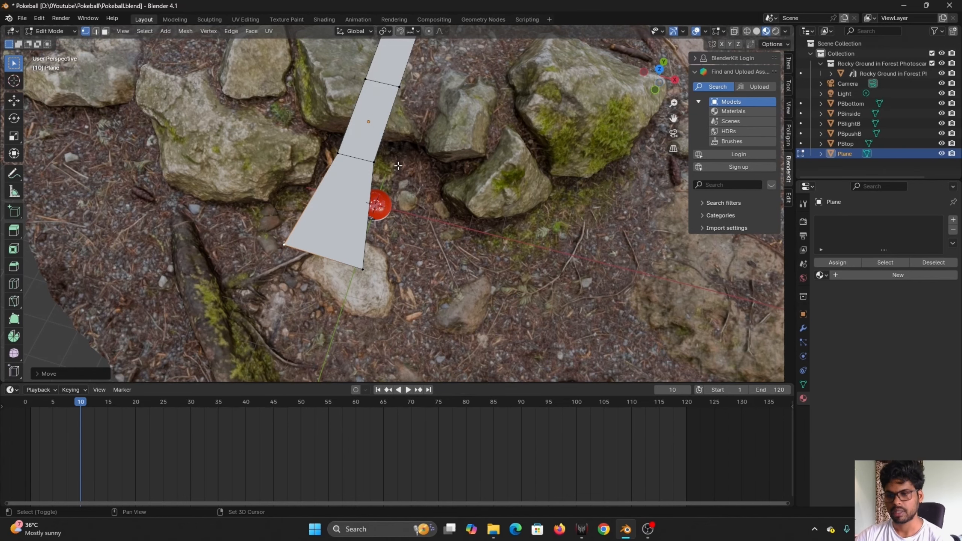
{"action": "middle_click_drag", "start_coordinate": [390, 175], "coordinate": [390, 257], "text": "shift"}
{"action": "key", "text": "g"}
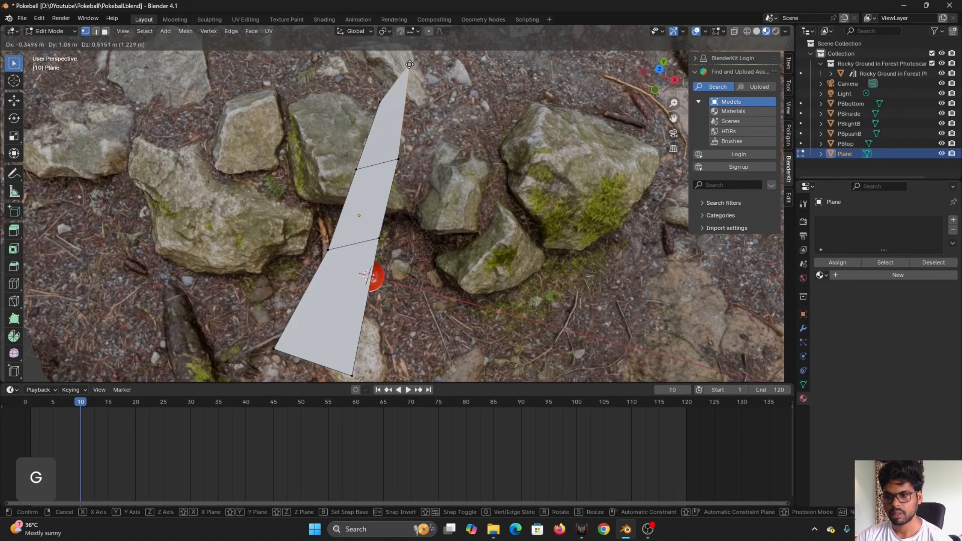
{"action": "left_click", "coordinate": [406, 57]}
{"action": "left_click", "coordinate": [380, 100]}
{"action": "key", "text": "g"}
{"action": "left_click", "coordinate": [388, 76]}
- Move the vertices of both loop cuts on one long edge inward, giving the strip's middle an irregular, narrower outline
{"action": "left_click", "coordinate": [358, 170]}
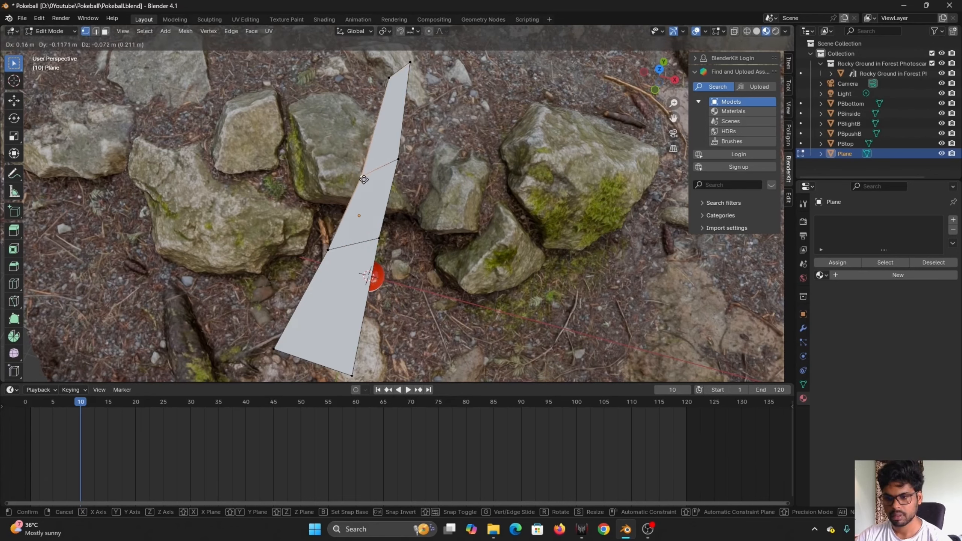
{"action": "key", "text": "g"}
{"action": "left_click", "coordinate": [353, 223]}
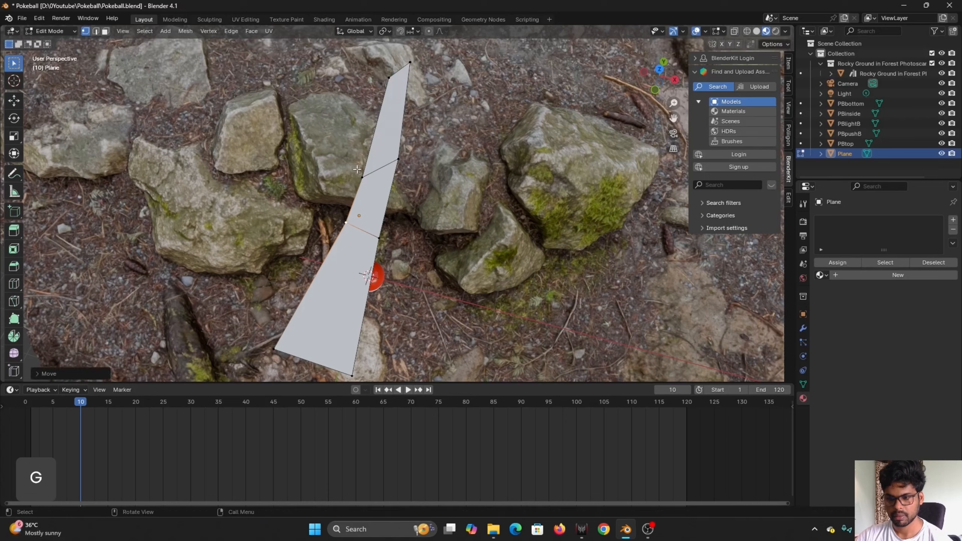
{"action": "key", "text": "g"}
{"action": "left_click", "coordinate": [416, 241]}
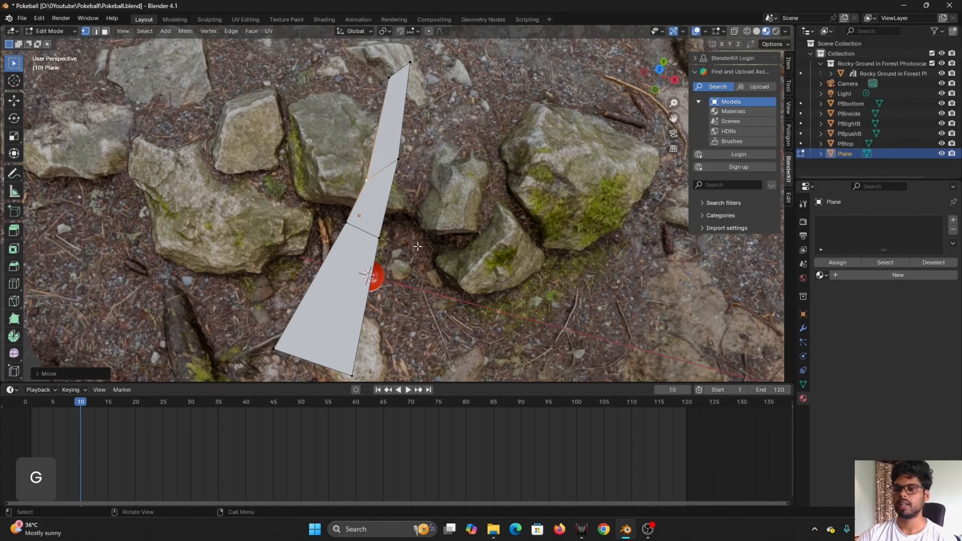
- Switch the viewport to rendered shading and return the plane to Object Mode
{"action": "scroll", "coordinate": [417, 247], "scroll_direction": "down", "scroll_amount": 3}
{"action": "middle_click_drag", "start_coordinate": [417, 246], "coordinate": [501, 216]}
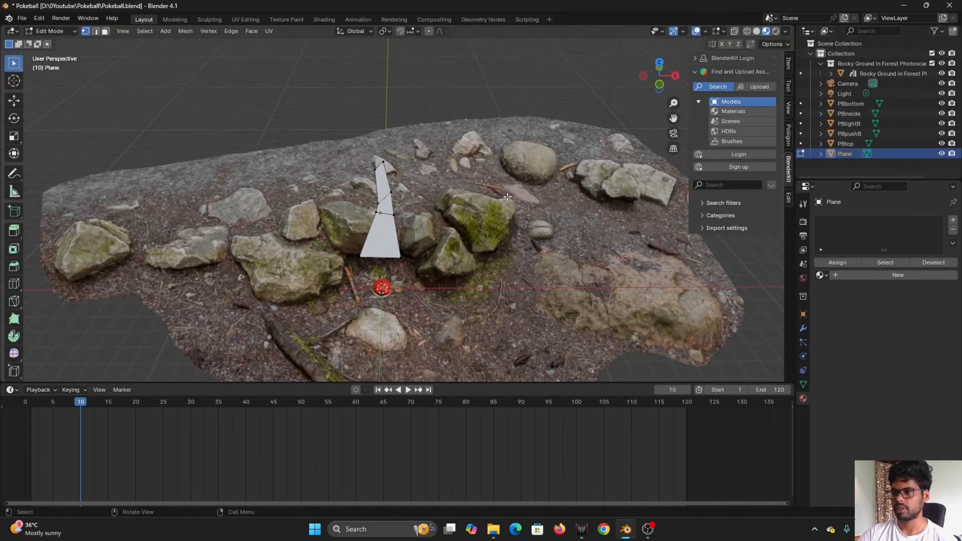
{"action": "left_click", "coordinate": [779, 33]}
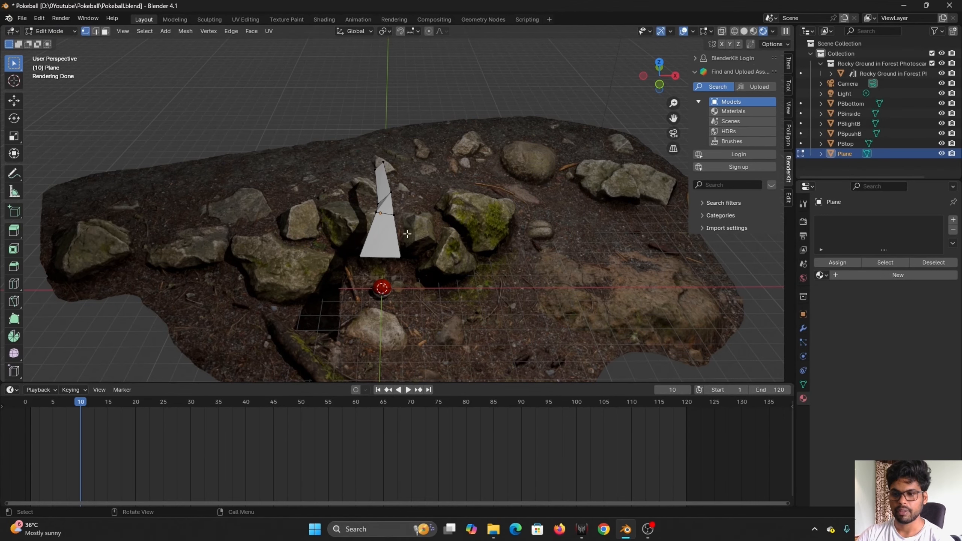
{"action": "key", "text": "Tab"}
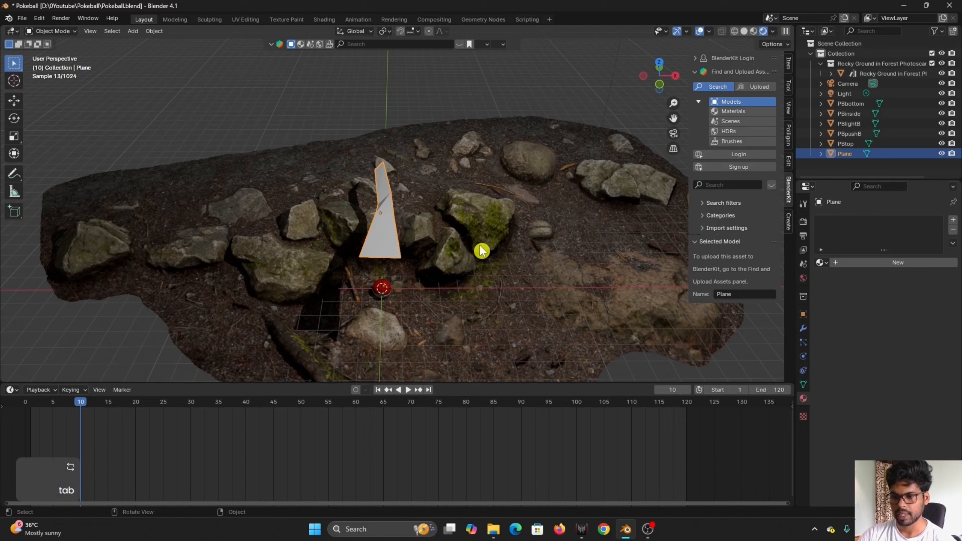
- Raise the point light about 4.7 m along the Z axis
{"action": "mouse_move", "coordinate": [483, 249]}
{"action": "middle_mouse_down"}
{"action": "mouse_move", "coordinate": [487, 262]}
{"action": "mouse_move", "coordinate": [488, 233]}
{"action": "mouse_move", "coordinate": [513, 253]}
{"action": "mouse_move", "coordinate": [494, 257]}
{"action": "middle_mouse_up"}
{"action": "scroll", "coordinate": [494, 257], "scroll_direction": "down", "scroll_amount": 5}
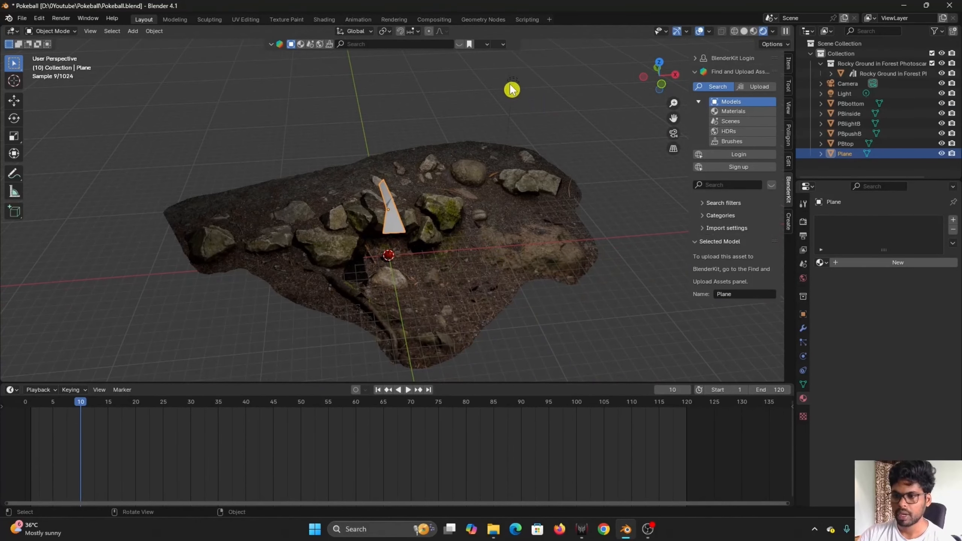
{"action": "middle_click_drag", "start_coordinate": [543, 349], "coordinate": [577, 300]}
{"action": "left_click", "coordinate": [480, 120]}
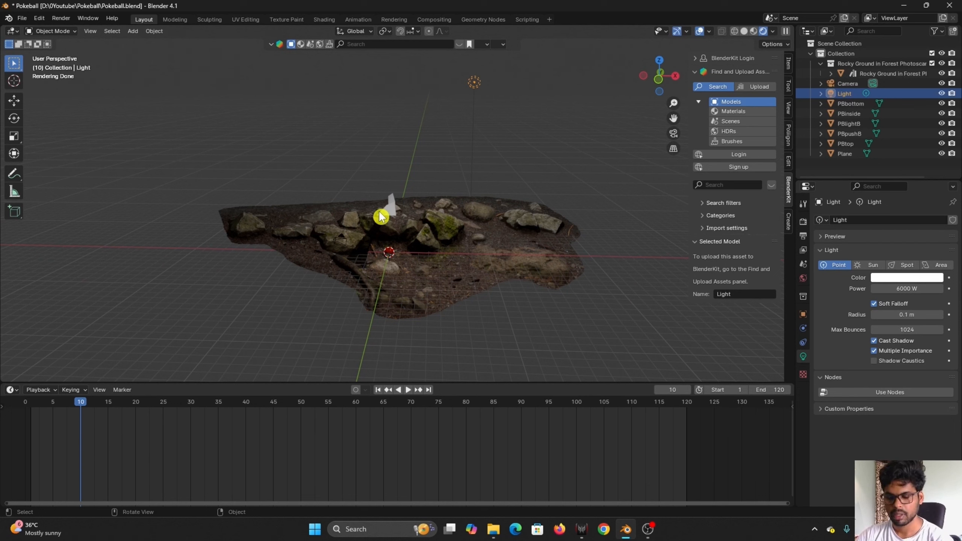
{"action": "key", "text": "g"}
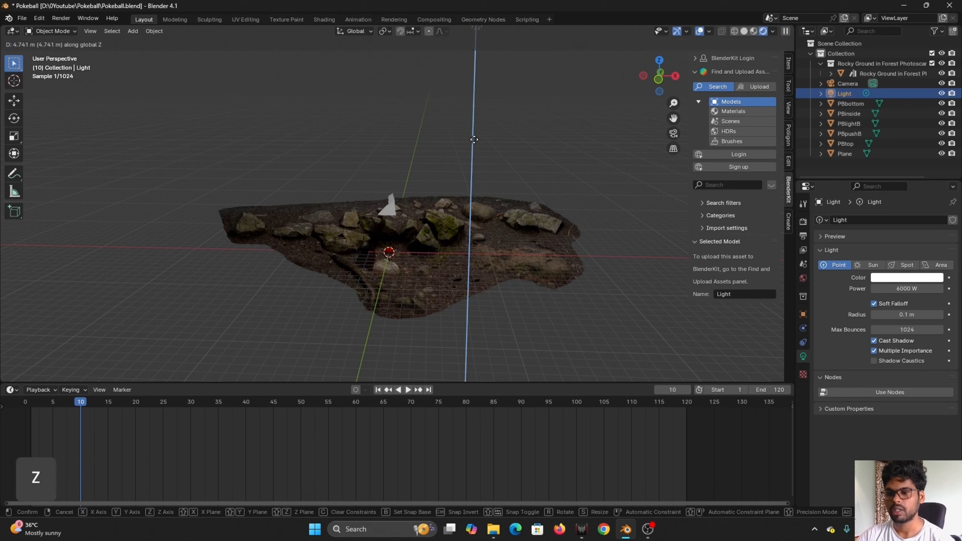
{"action": "left_click", "coordinate": [475, 147]}
- Set the point light's power to 10000 W
{"action": "left_click", "coordinate": [906, 289]}
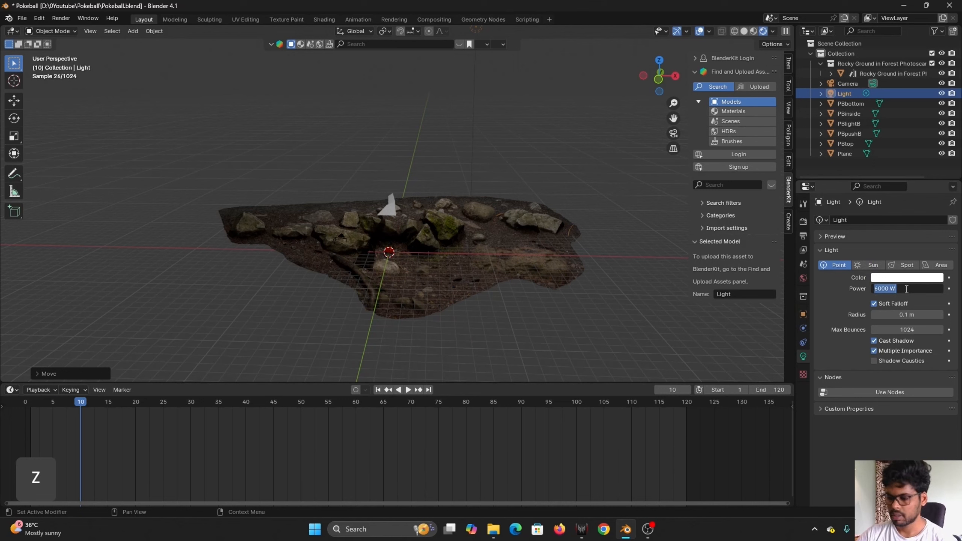
{"action": "type", "text": "1000"}
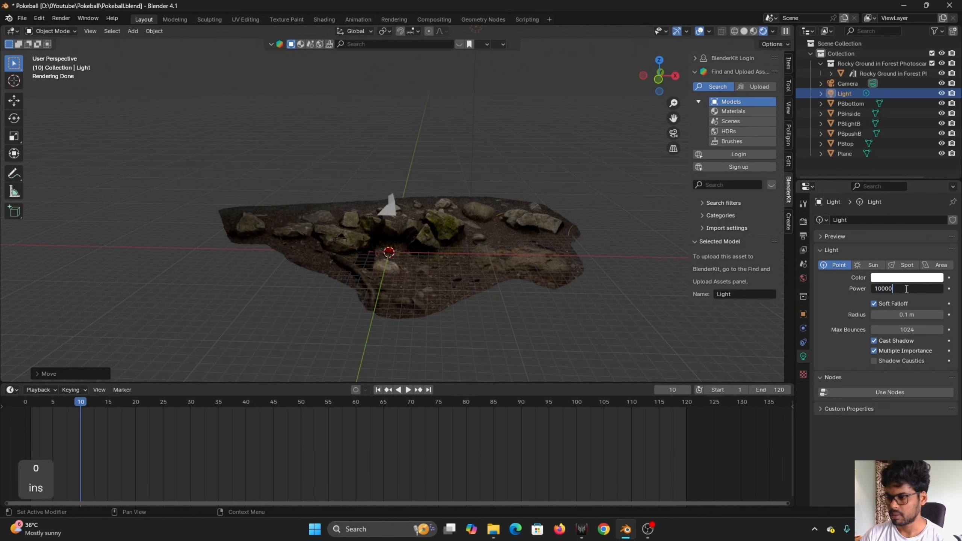
{"action": "key", "text": "Return"}
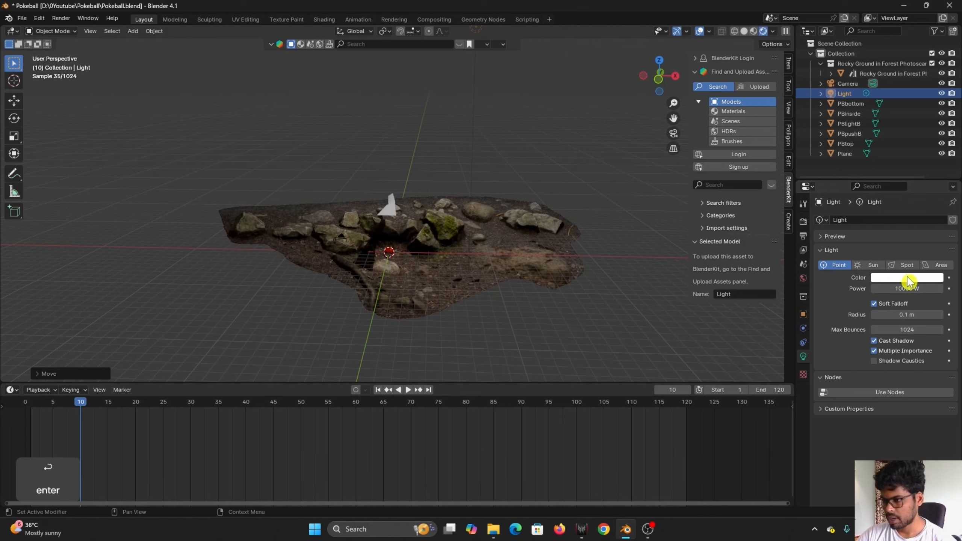
- Give the point light a warm pale orange colour with hue 0.091 and saturation 0.456
{"action": "left_click", "coordinate": [905, 277]}
{"action": "left_click", "coordinate": [901, 279]}
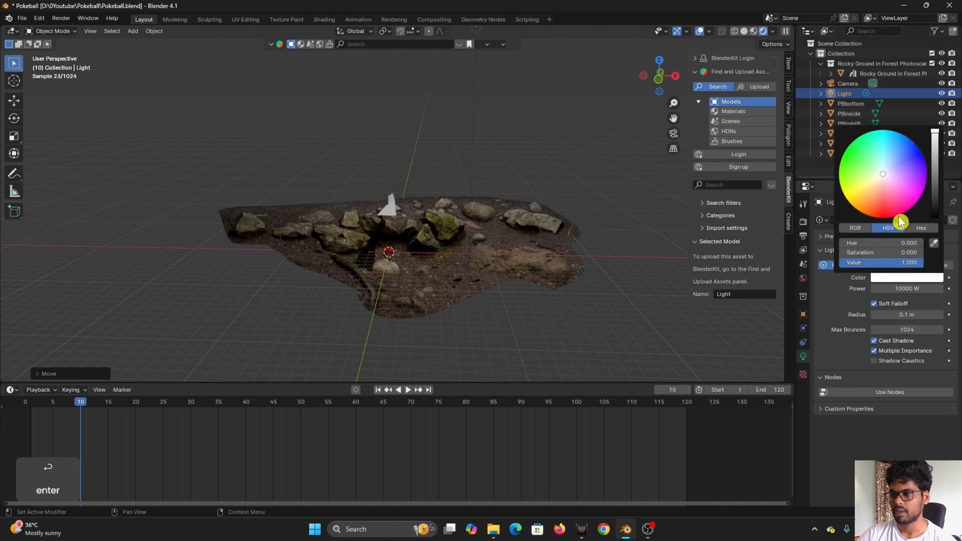
{"action": "left_click", "coordinate": [857, 184]}
{"action": "mouse_move", "coordinate": [858, 184]}
{"action": "left_mouse_down"}
{"action": "mouse_move", "coordinate": [872, 195]}
{"action": "mouse_move", "coordinate": [877, 182]}
{"action": "left_mouse_up"}
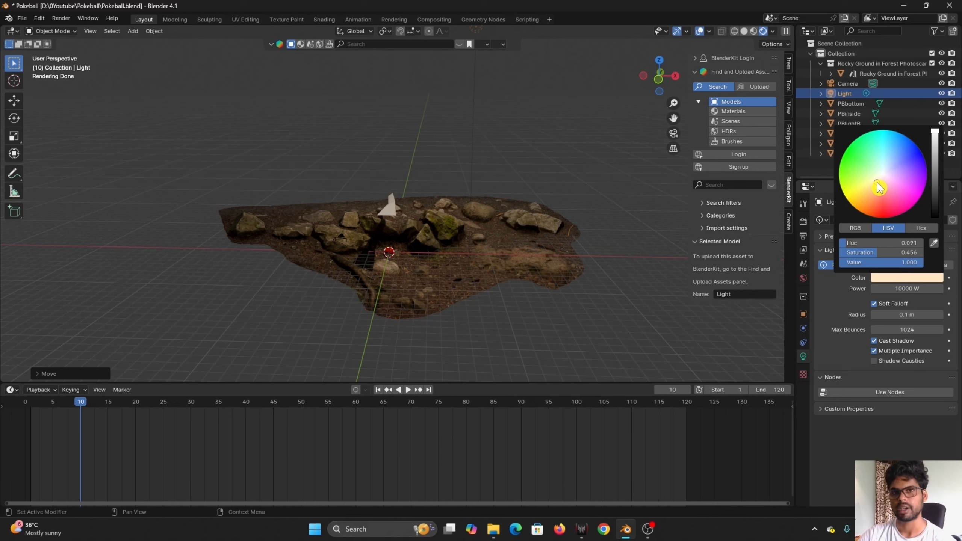
- In camera view, move the plane along the negative Y axis to shift its shadow in the framed scene
{"action": "scroll", "coordinate": [404, 285], "scroll_direction": "up", "scroll_amount": 3}
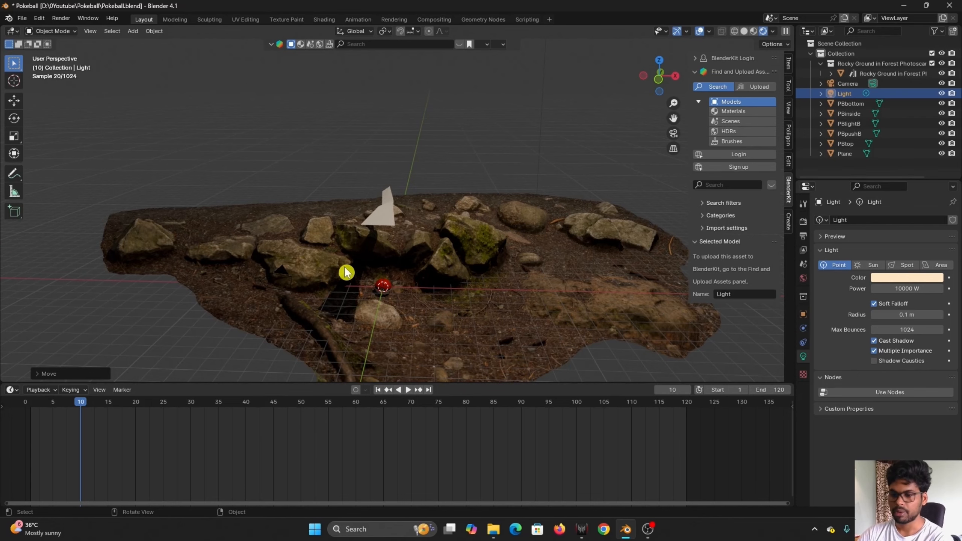
{"action": "key", "text": "KP_0"}
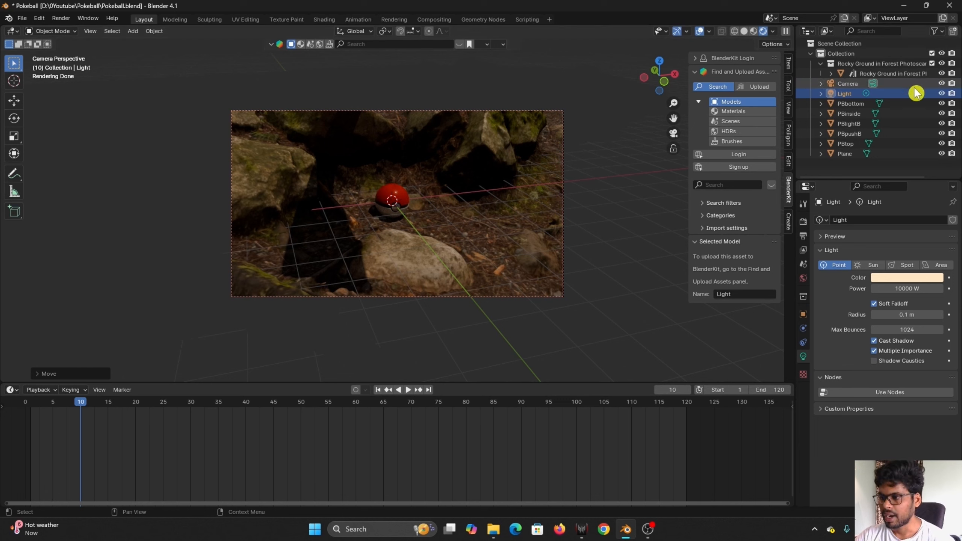
{"action": "left_click", "coordinate": [847, 154]}
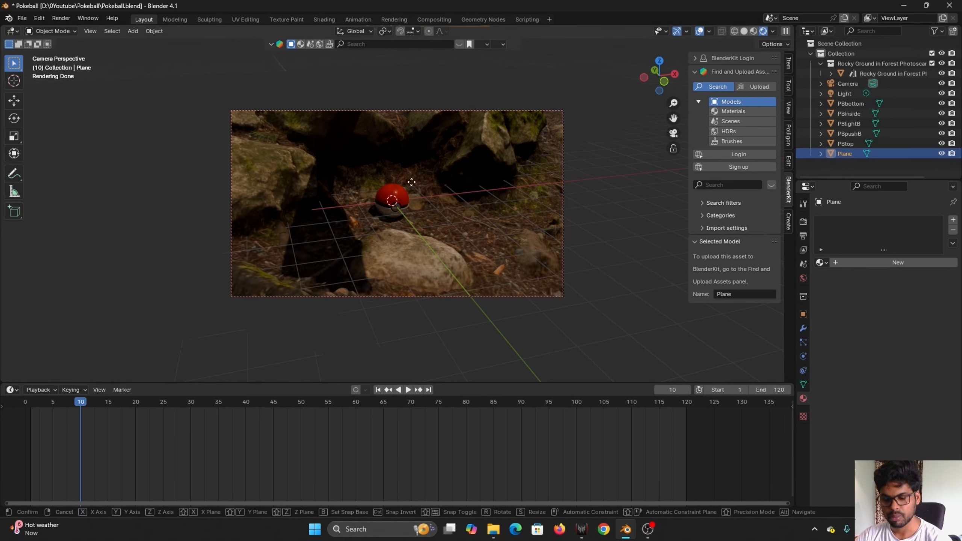
{"action": "key", "text": "g"}
{"action": "key", "text": "y"}
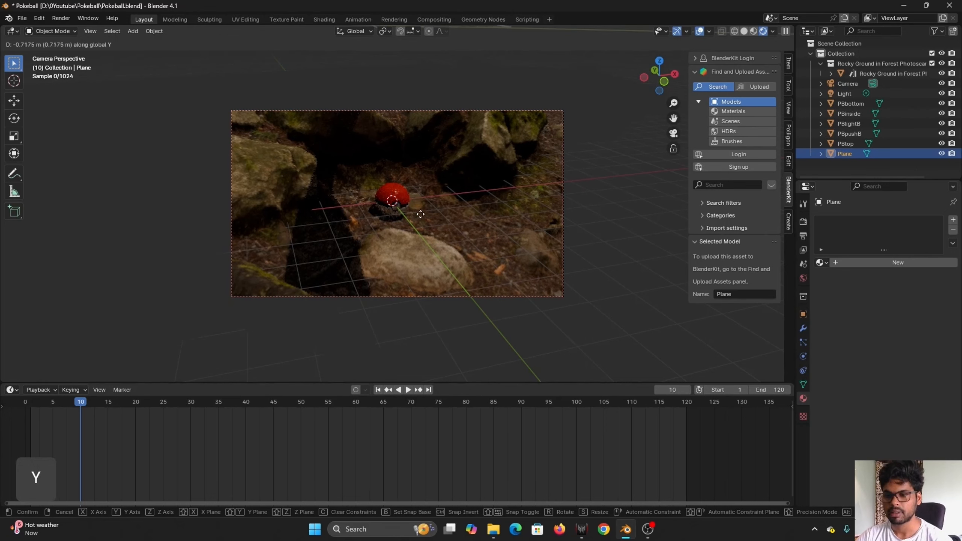
{"action": "left_click", "coordinate": [427, 279]}
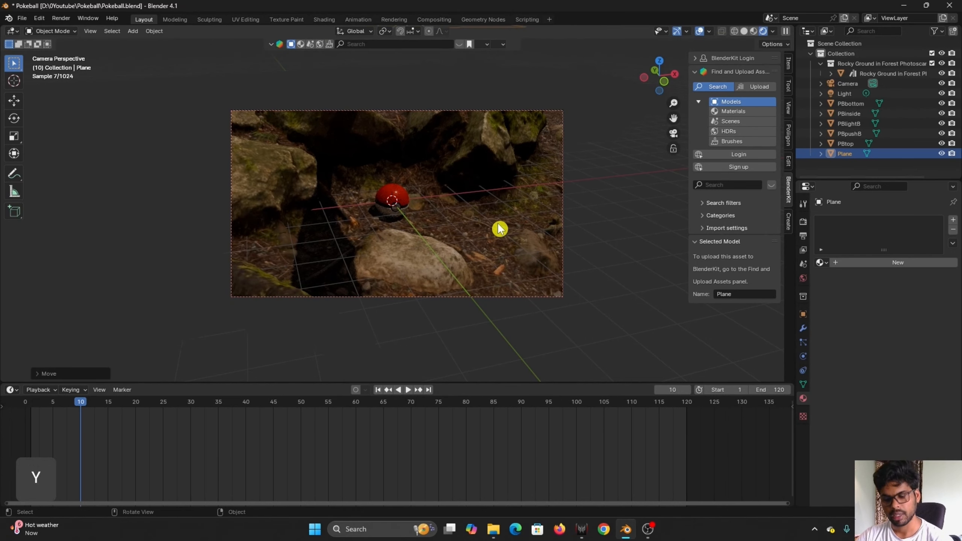
- Rotate the plane about -25° around the Z axis to angle its shadow across the ground
{"action": "key", "text": "r"}
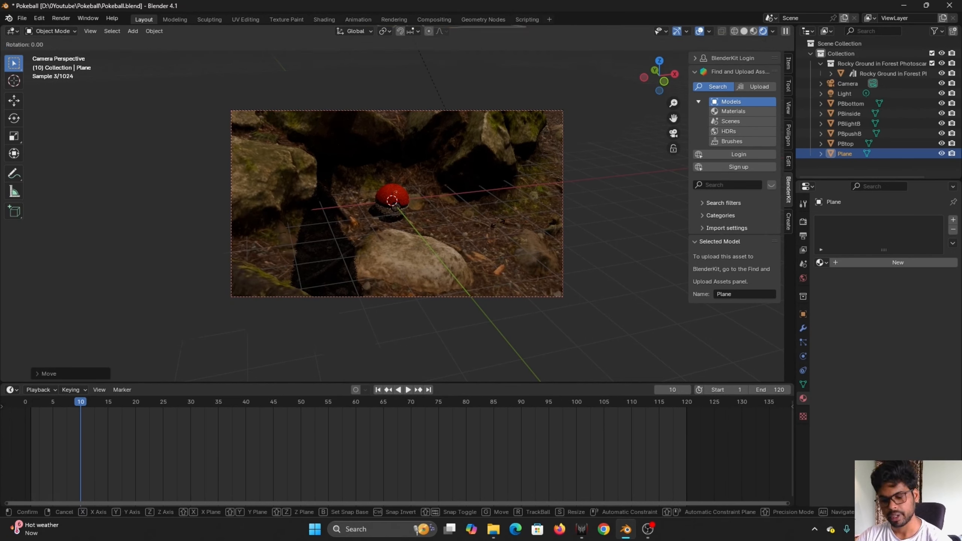
{"action": "key", "text": "z"}
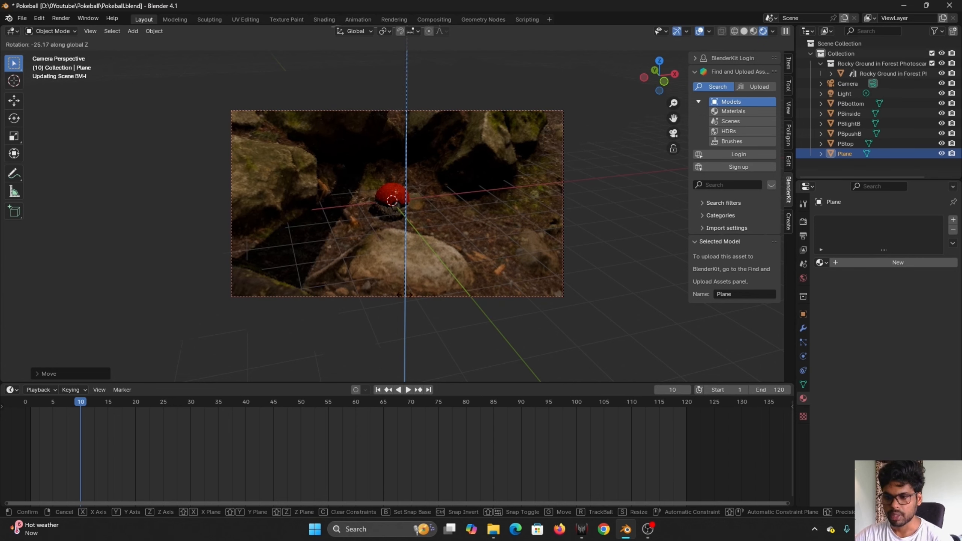
{"action": "left_click", "coordinate": [429, 257]}
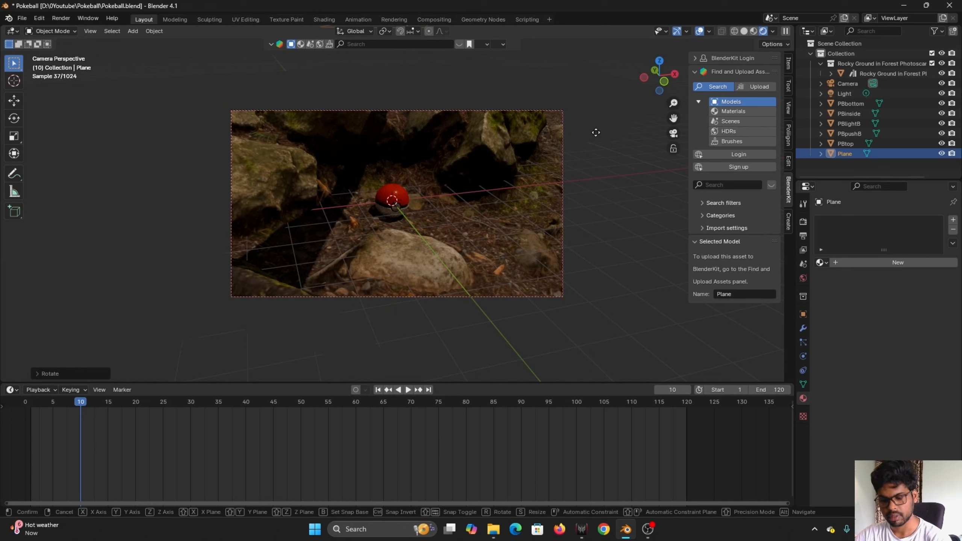
- Move the plane about -1.8 m along Y and in the positive X direction, casting its shadow over the rock beside the Poké Ball
{"action": "key", "text": "g"}
{"action": "key", "text": "y"}
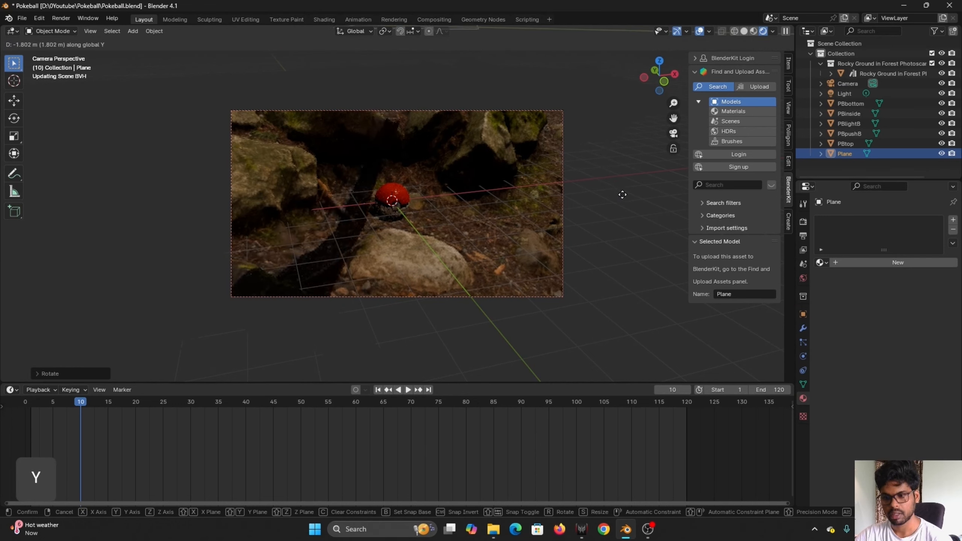
{"action": "left_click", "coordinate": [621, 186]}
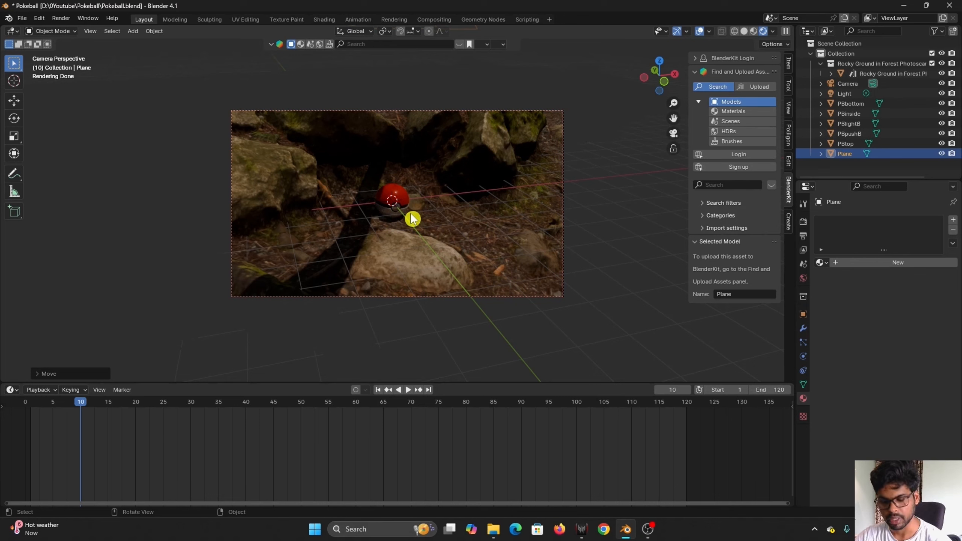
{"action": "key", "text": "g"}
{"action": "key", "text": "x"}
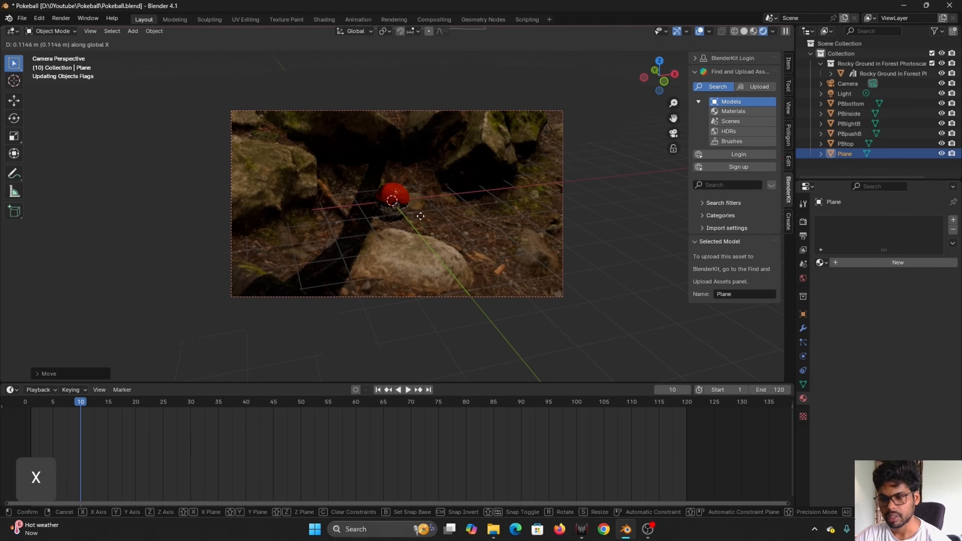
{"action": "left_click", "coordinate": [459, 235]}
{"action": "scroll", "coordinate": [421, 225], "scroll_direction": "up", "scroll_amount": 3}
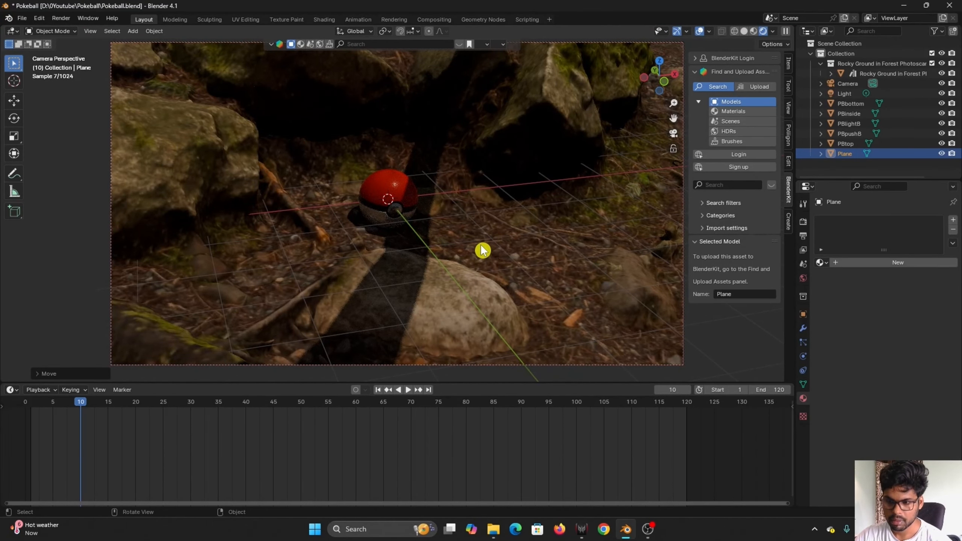
{"action": "scroll", "coordinate": [482, 250], "scroll_direction": "down", "scroll_amount": 2}
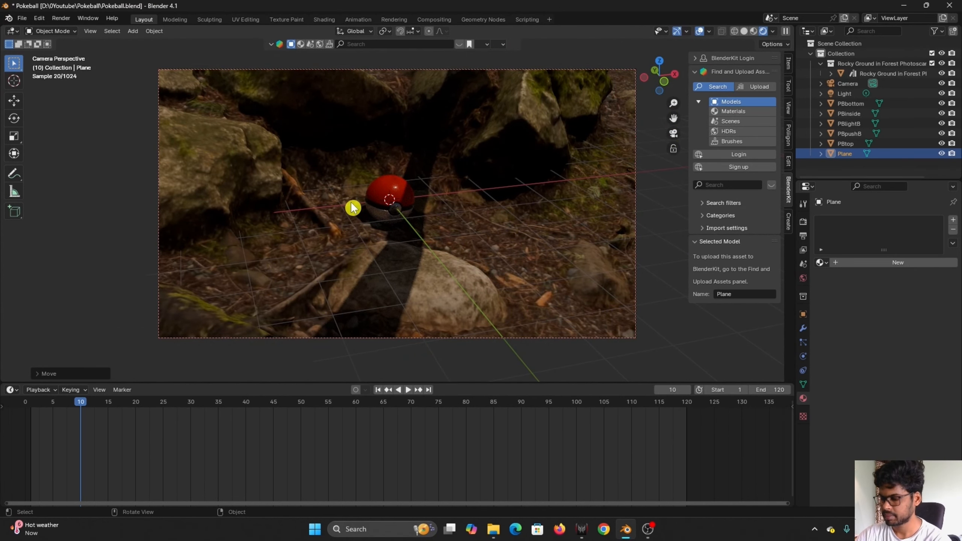
- Leave the camera view and switch the viewport to material preview shading, with the whole ground seen from above
{"action": "key", "text": "KP_0"}
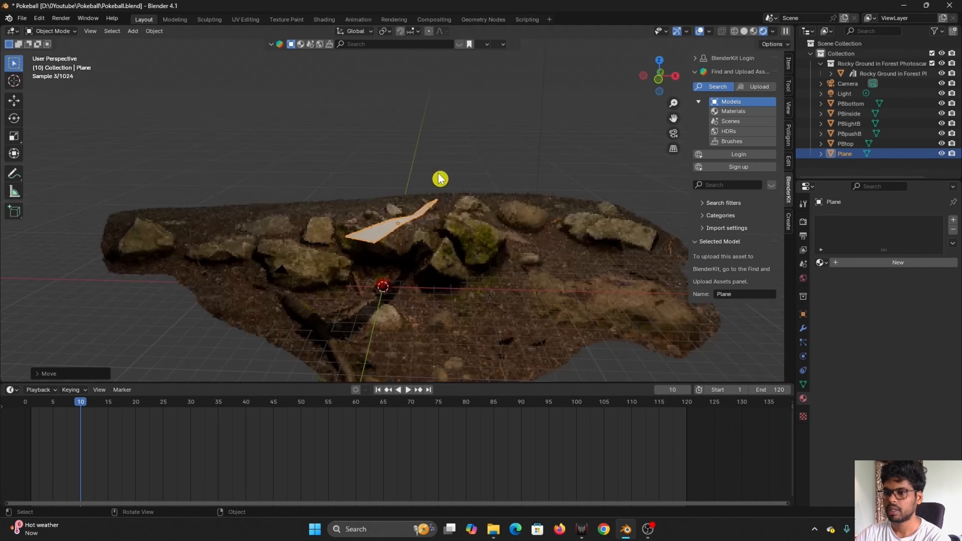
{"action": "left_click", "coordinate": [753, 33]}
{"action": "scroll", "coordinate": [454, 210], "scroll_direction": "down", "scroll_amount": 3}
{"action": "mouse_move", "coordinate": [453, 213]}
{"action": "middle_mouse_down"}
{"action": "mouse_move", "coordinate": [494, 221]}
{"action": "mouse_move", "coordinate": [506, 273]}
{"action": "middle_mouse_up"}
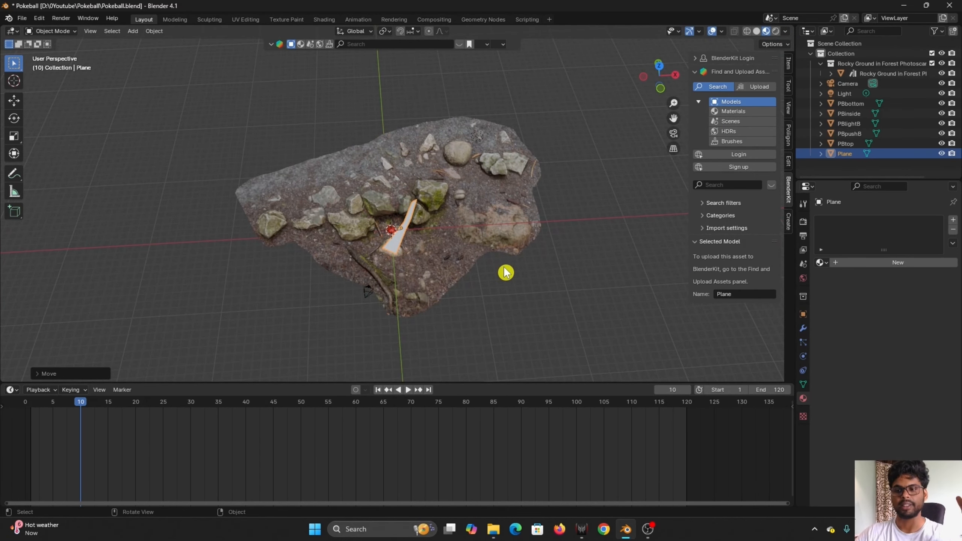
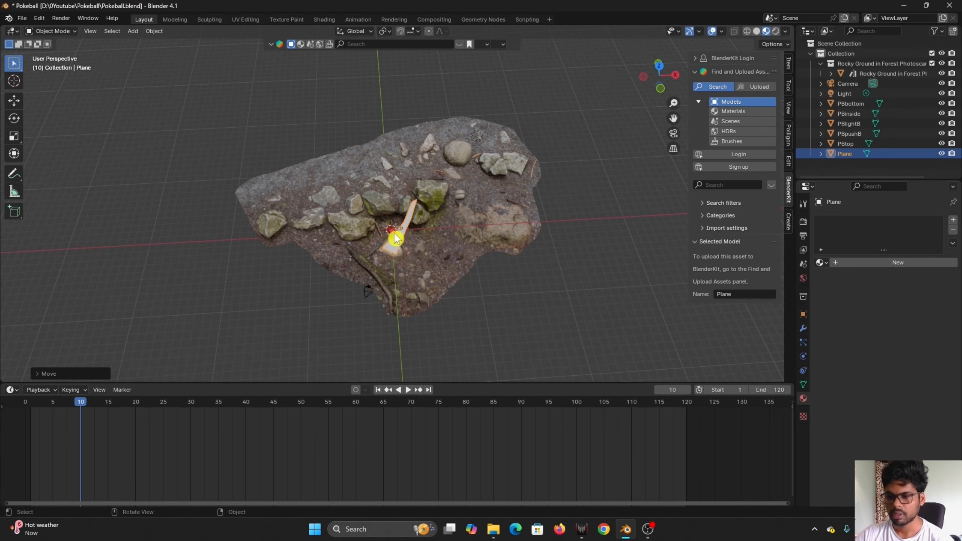
- Add a second plane at the Poké Ball and raise it along Z above the rocks
{"action": "scroll", "coordinate": [400, 235], "scroll_direction": "up", "scroll_amount": 4}
{"action": "key", "text": "shift+a"}
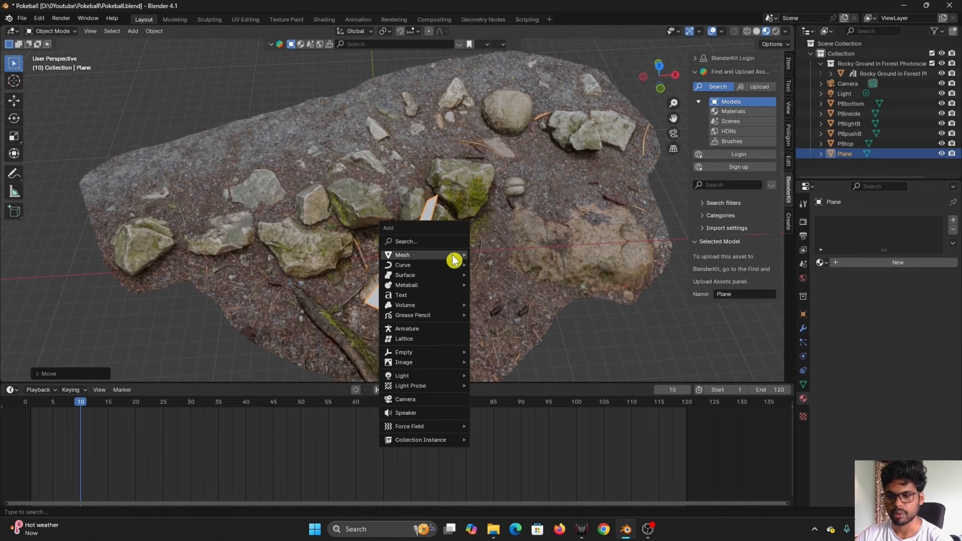
{"action": "mouse_move", "coordinate": [457, 256]}
{"action": "left_click", "coordinate": [495, 257]}
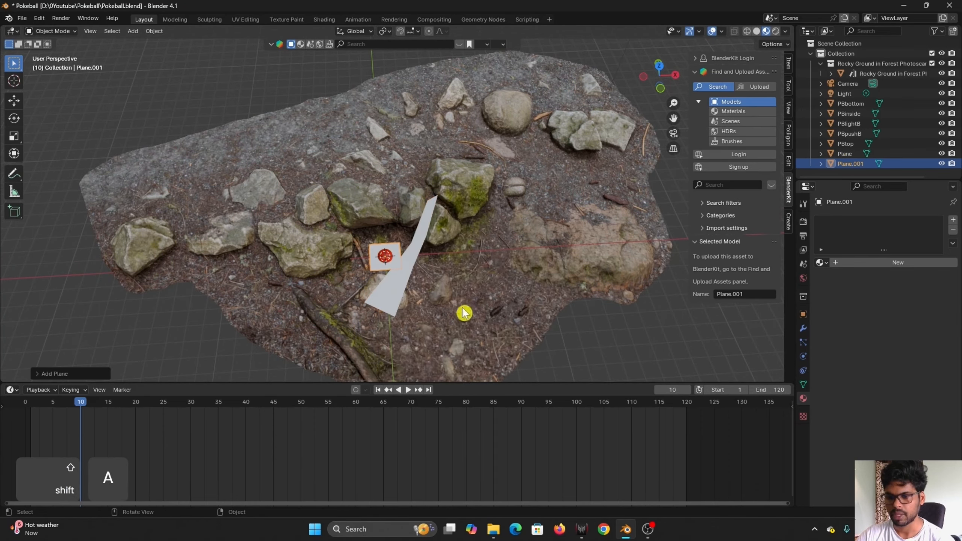
{"action": "middle_click_drag", "start_coordinate": [464, 313], "coordinate": [369, 296]}
{"action": "scroll", "coordinate": [476, 280], "scroll_direction": "down", "scroll_amount": 2}
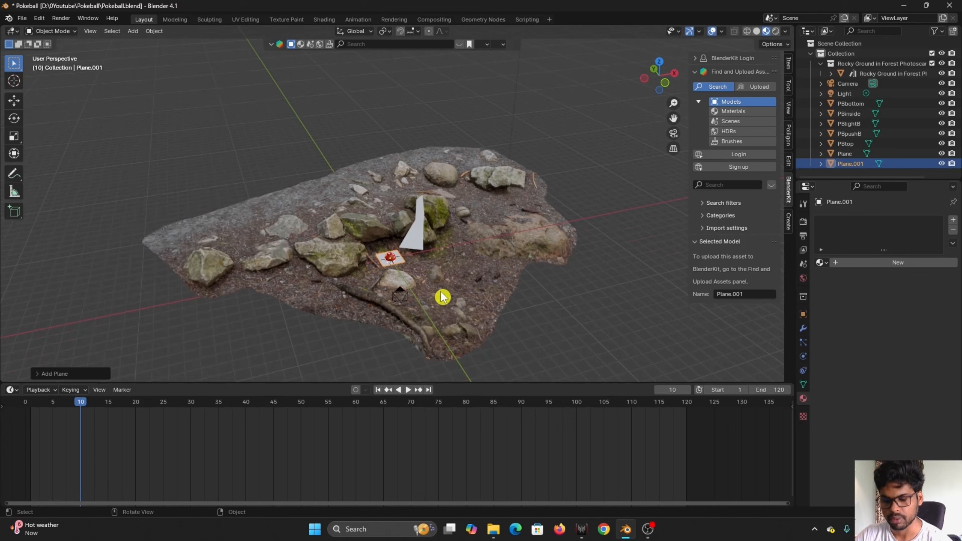
{"action": "key", "text": "g"}
{"action": "key", "text": "z"}
{"action": "left_click", "coordinate": [452, 239]}
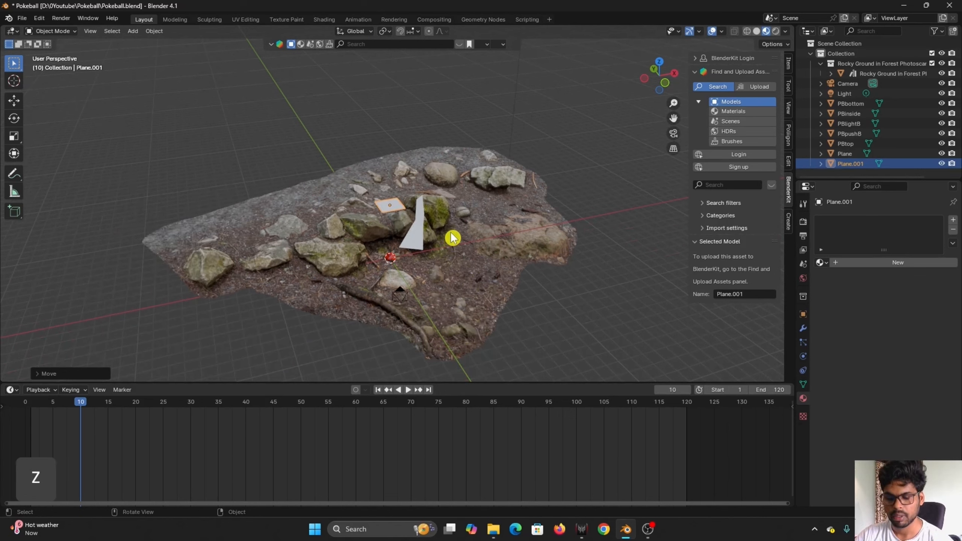
- Stretch the new plane along the Y axis into a long strip across the ground and view it from above
{"action": "key", "text": "s"}
{"action": "key", "text": "y"}
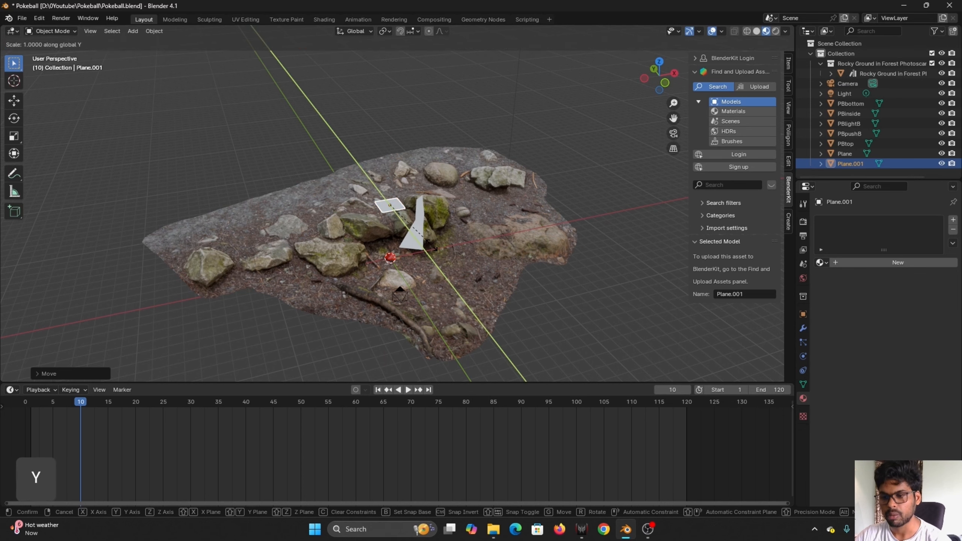
{"action": "left_click", "coordinate": [770, 331]}
{"action": "middle_click_drag", "start_coordinate": [577, 240], "coordinate": [599, 172]}
{"action": "left_click", "coordinate": [662, 75]}
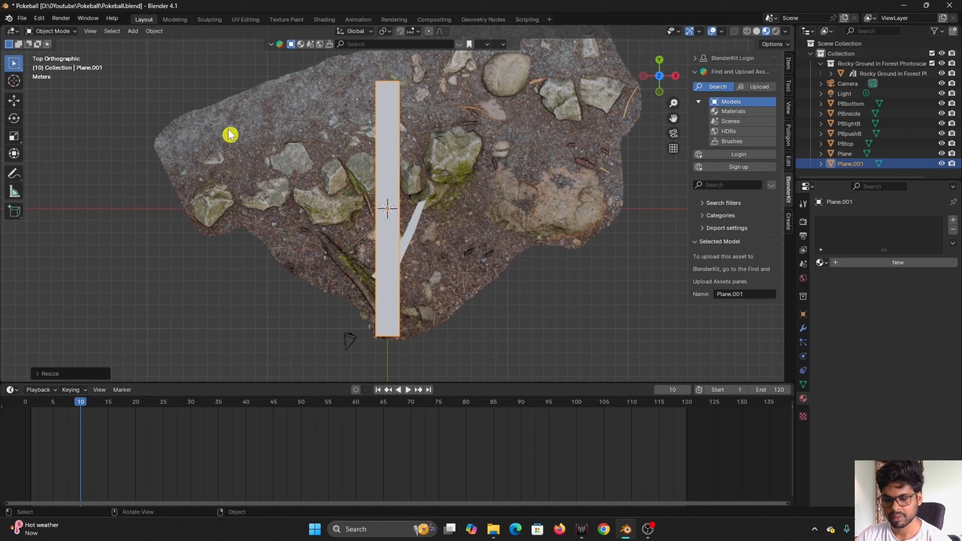
- In edit mode, add two loop cuts across the strip, slid by about 0.18 toward its negative Y end
{"action": "key", "text": "Tab"}
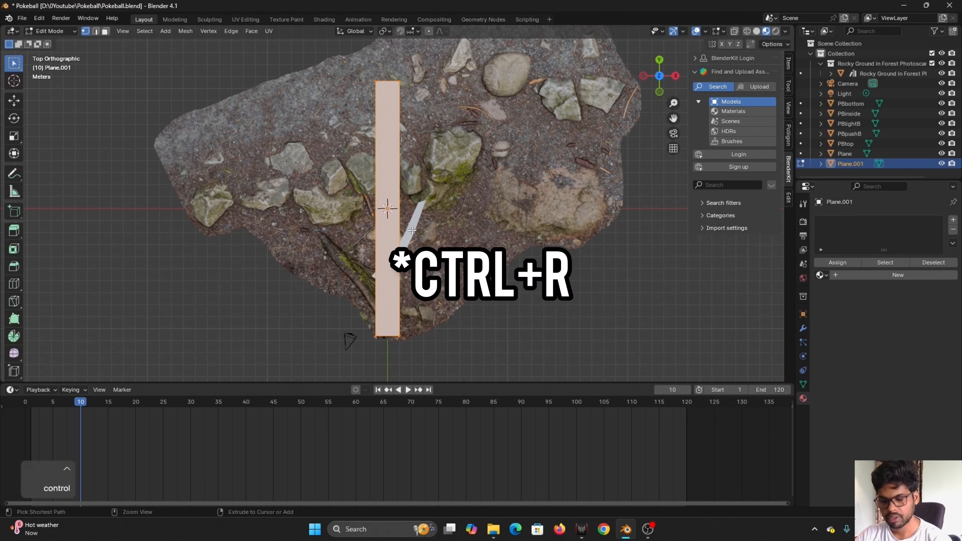
{"action": "key", "text": "ctrl+r"}
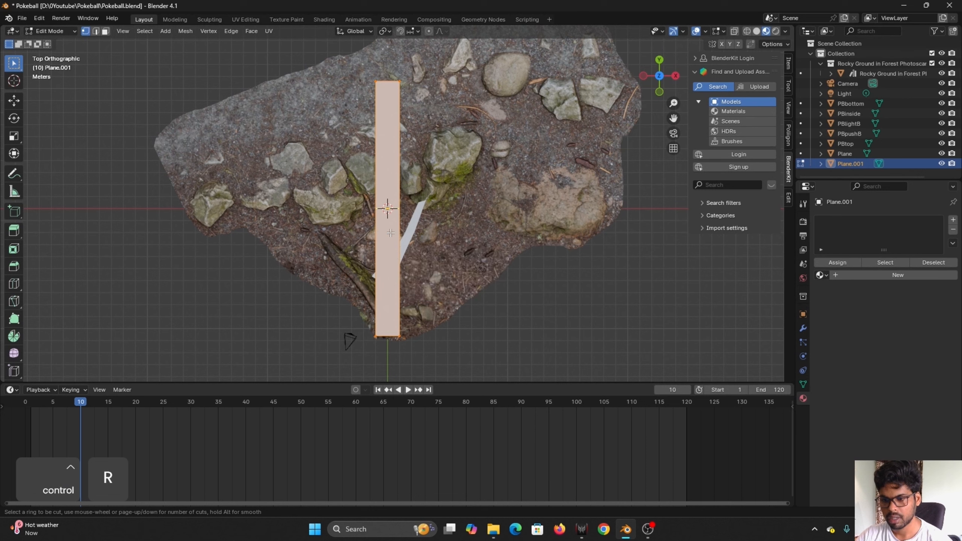
{"action": "scroll", "coordinate": [394, 231], "scroll_direction": "up", "scroll_amount": 2}
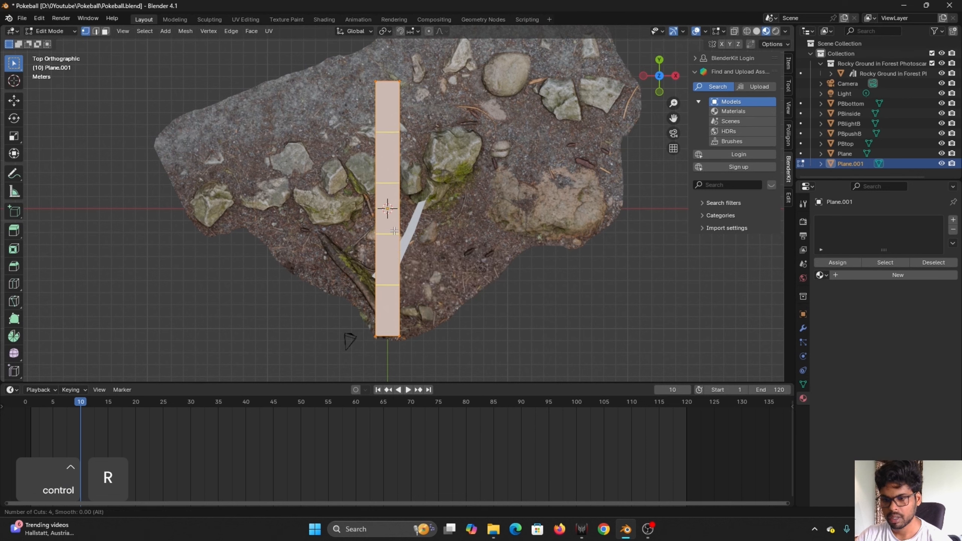
{"action": "scroll", "coordinate": [394, 231], "scroll_direction": "down", "scroll_amount": 1}
{"action": "left_click", "coordinate": [394, 230]}
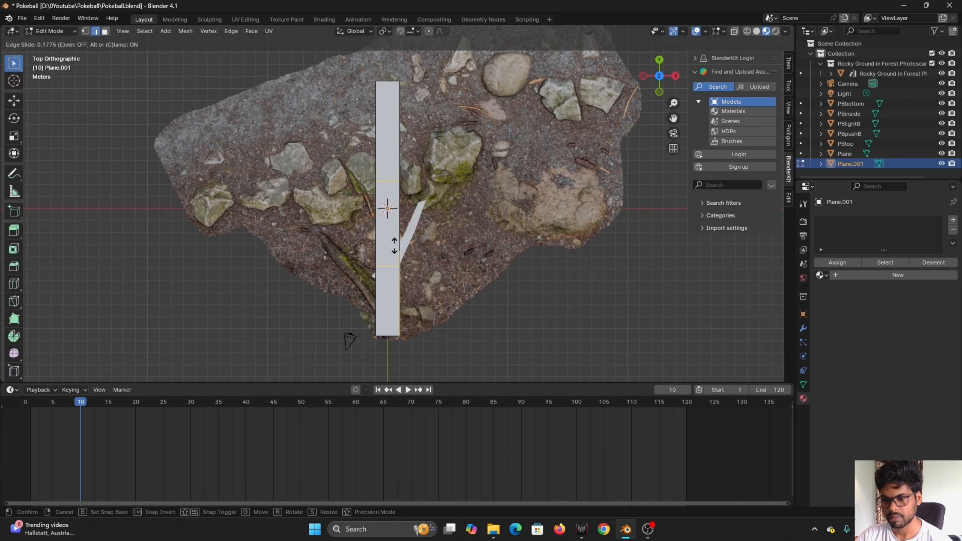
{"action": "left_click", "coordinate": [394, 244]}
- Move the positive X vertex of the cut nearer the camera slightly outward to widen the strip there
{"action": "key", "text": "1"}
{"action": "scroll", "coordinate": [401, 322], "scroll_direction": "up", "scroll_amount": 4}
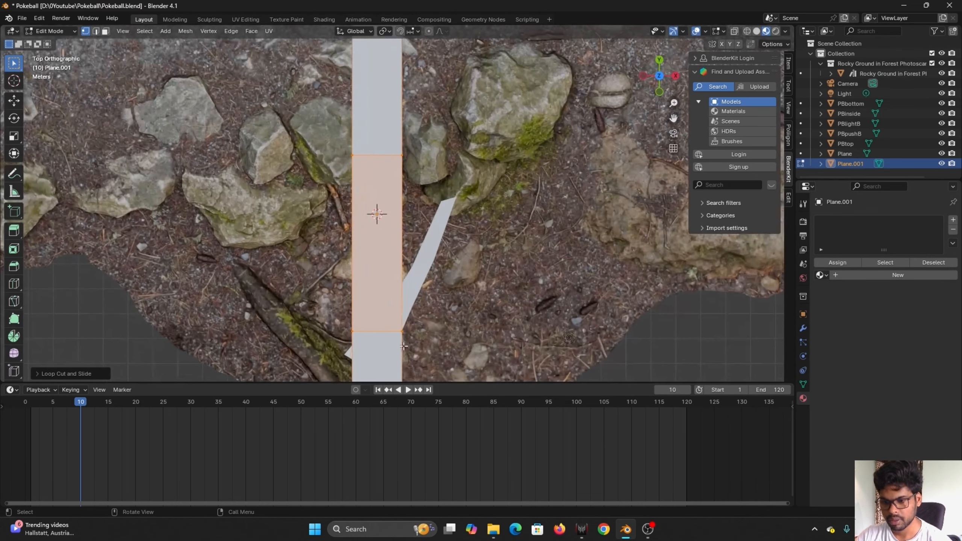
{"action": "left_click", "coordinate": [401, 332]}
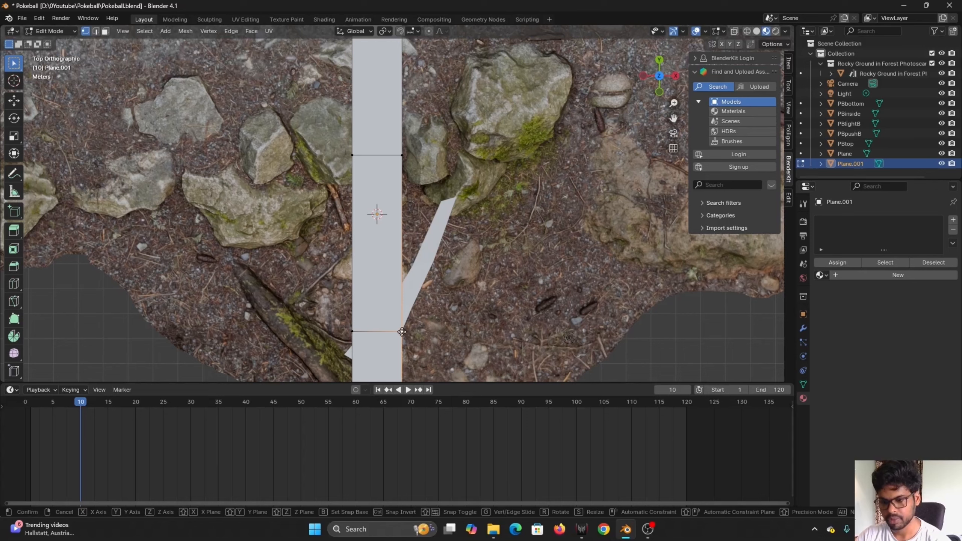
{"action": "key", "text": "g"}
{"action": "left_click", "coordinate": [414, 332]}
{"action": "scroll", "coordinate": [350, 240], "scroll_direction": "down", "scroll_amount": 2}
{"action": "scroll", "coordinate": [387, 330], "scroll_direction": "down", "scroll_amount": 4}
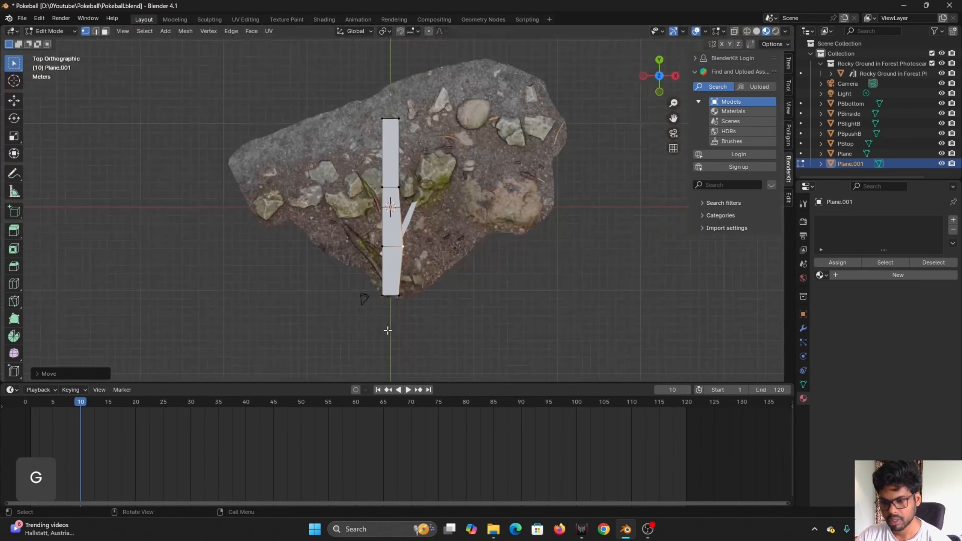
- Move the strip's positive X corner at the end nearest the camera outward, flaring that end
{"action": "key", "text": "alt+a"}
{"action": "scroll", "coordinate": [409, 313], "scroll_direction": "up", "scroll_amount": 2}
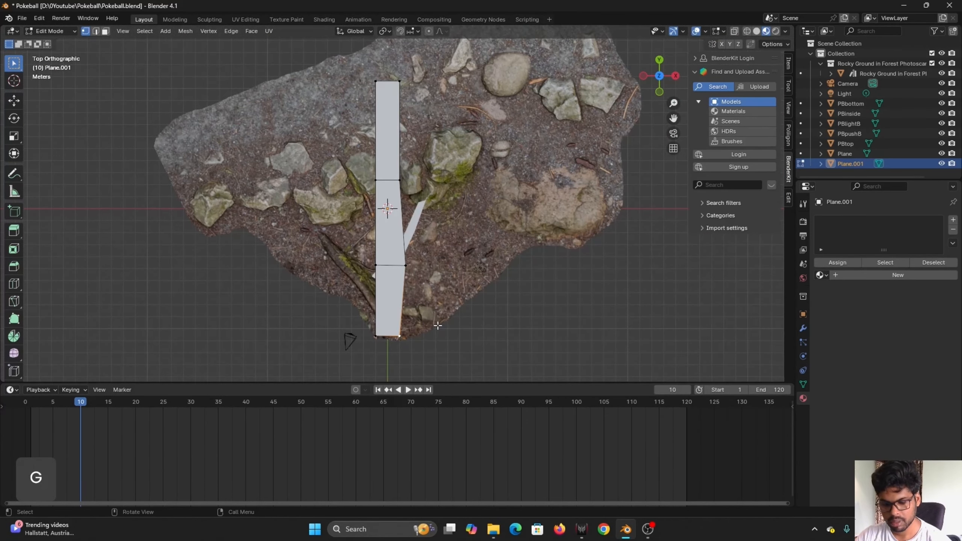
{"action": "middle_click_drag", "start_coordinate": [438, 325], "coordinate": [427, 217], "text": "shift"}
{"action": "scroll", "coordinate": [403, 251], "scroll_direction": "up", "scroll_amount": 5}
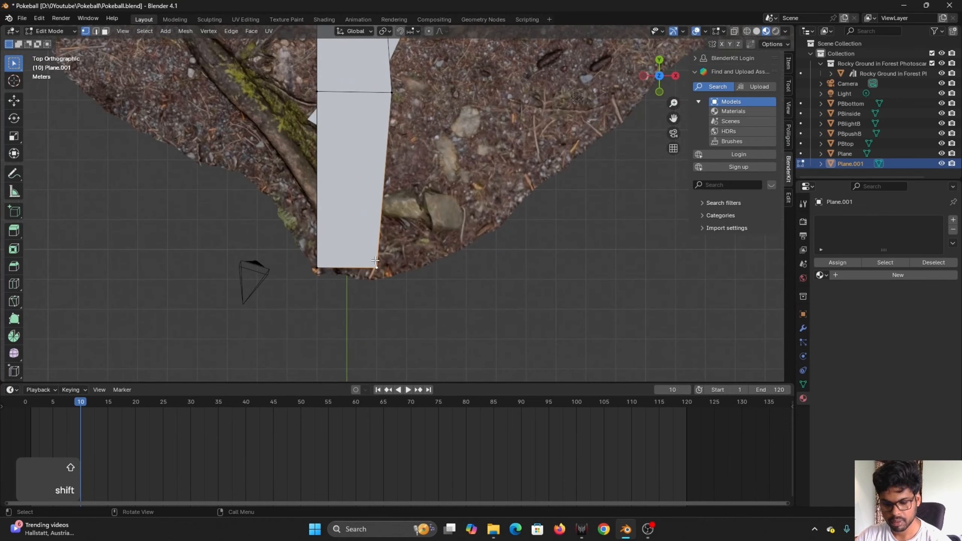
{"action": "key", "text": "g"}
{"action": "left_click", "coordinate": [410, 264]}
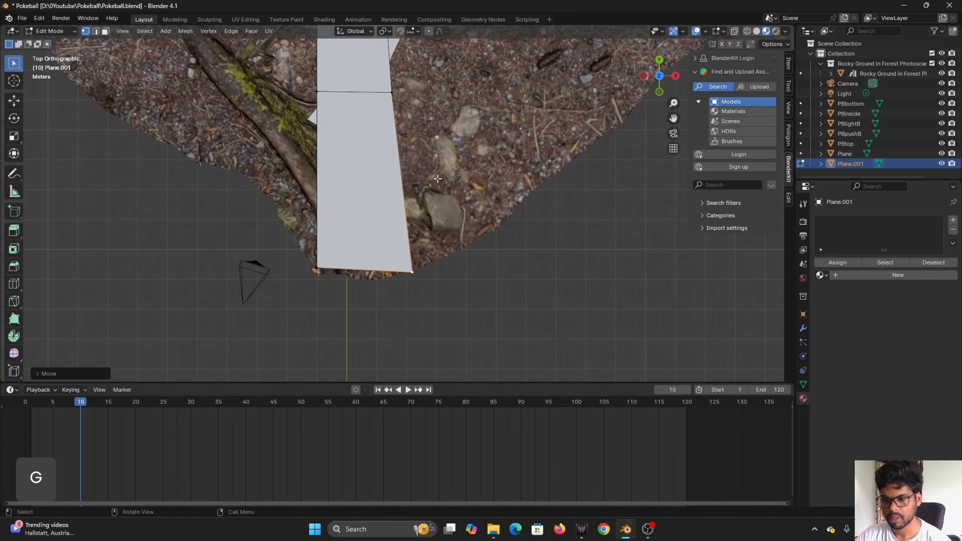
- Move the negative X vertex of the farther cut outward and slightly toward positive Y, bending the strip's outline
{"action": "middle_click_drag", "start_coordinate": [426, 150], "coordinate": [441, 321], "text": "shift"}
{"action": "middle_click_drag", "start_coordinate": [430, 103], "coordinate": [439, 258], "text": "shift"}
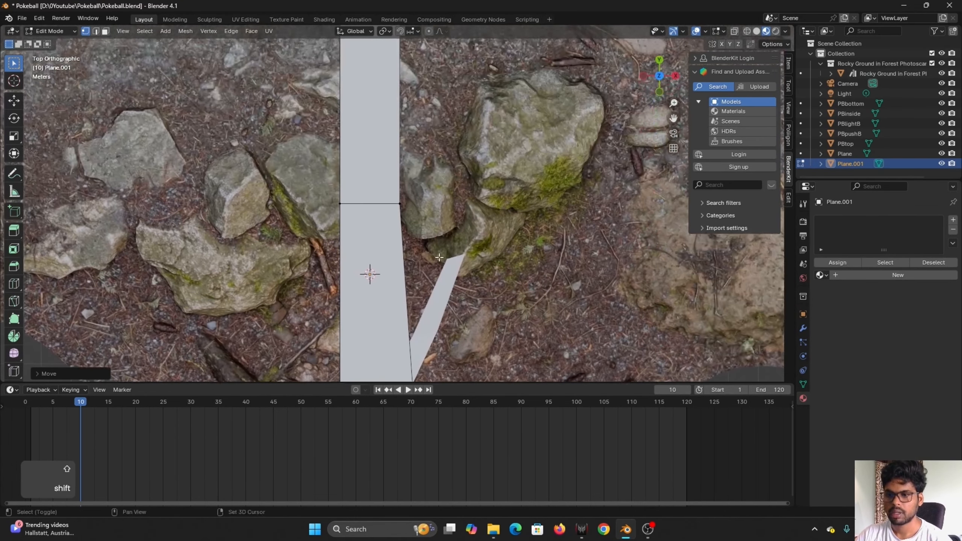
{"action": "middle_click_drag", "start_coordinate": [441, 142], "coordinate": [449, 185], "text": "shift"}
{"action": "left_click", "coordinate": [347, 246], "text": "shift"}
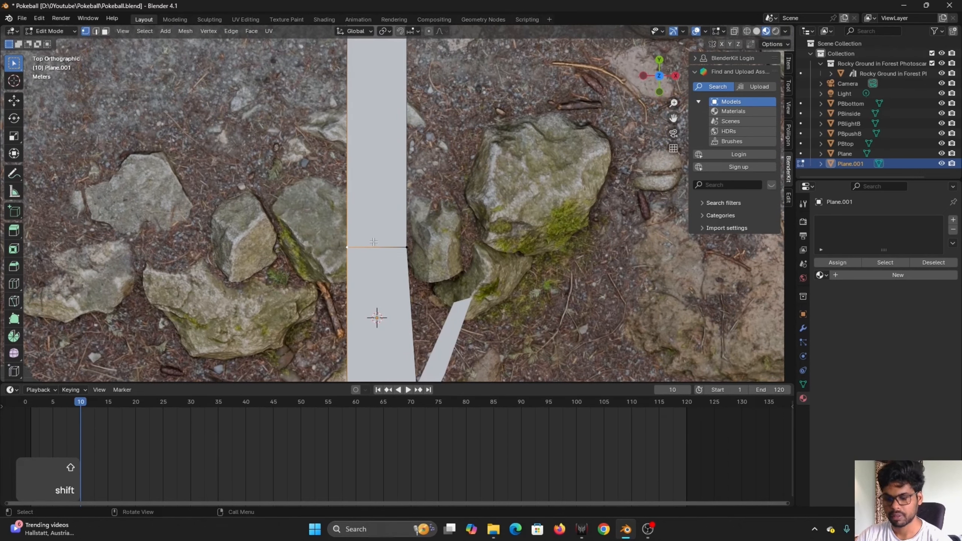
{"action": "key", "text": "g"}
{"action": "left_click", "coordinate": [356, 223]}
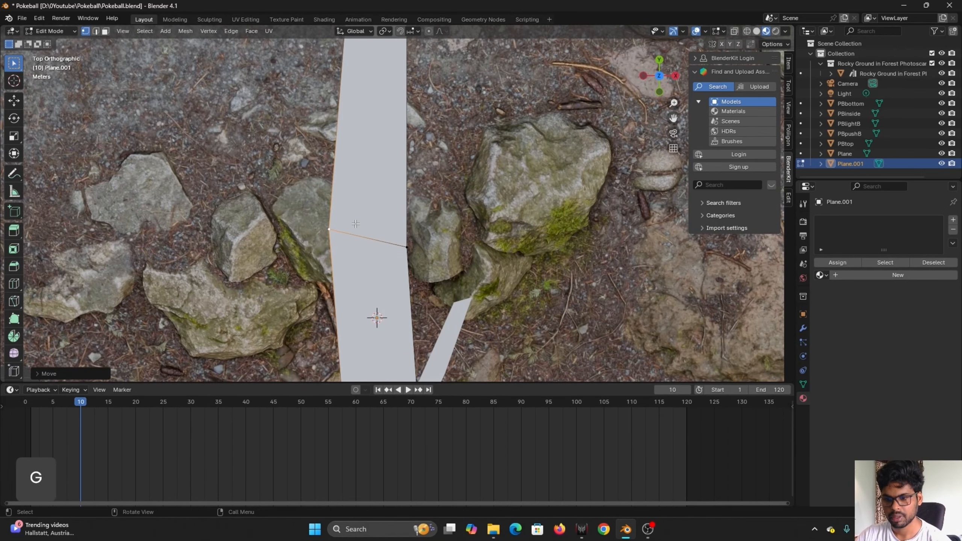
{"action": "scroll", "coordinate": [418, 173], "scroll_direction": "down", "scroll_amount": 7}
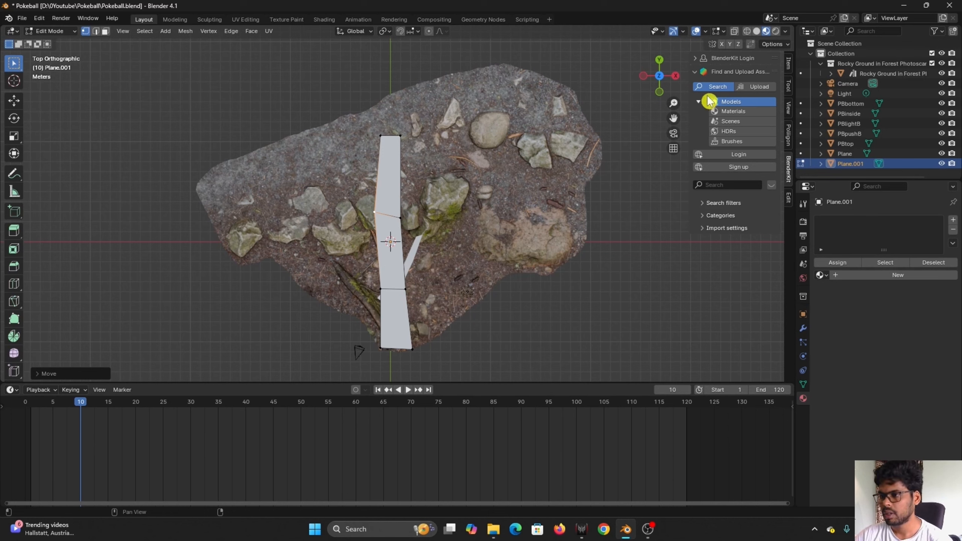
- Switch to rendered shading with an angled view of the strip's shadow, and return to object mode
{"action": "key", "text": "z"}
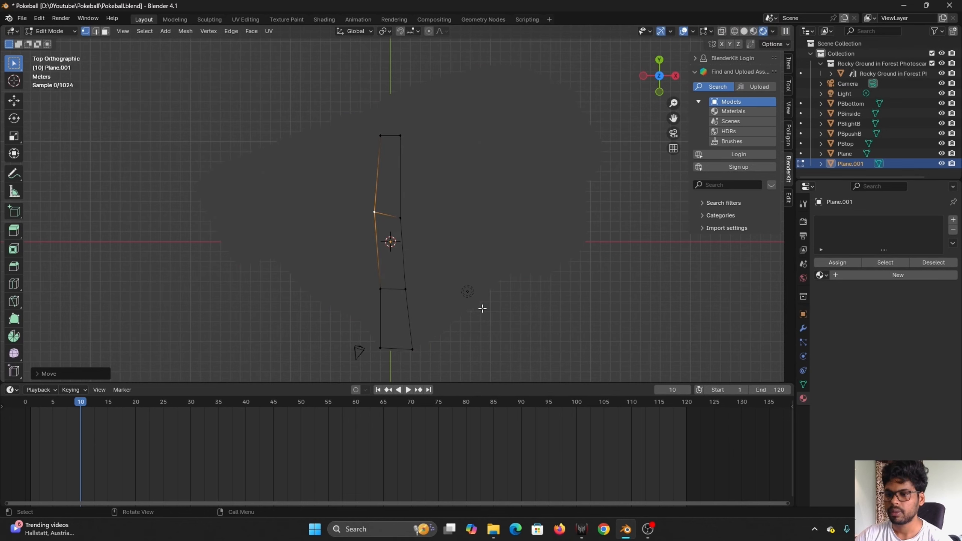
{"action": "mouse_move", "coordinate": [485, 307]}
{"action": "middle_mouse_down"}
{"action": "mouse_move", "coordinate": [516, 264]}
{"action": "mouse_move", "coordinate": [511, 243]}
{"action": "mouse_move", "coordinate": [488, 290]}
{"action": "mouse_move", "coordinate": [454, 325]}
{"action": "middle_mouse_up"}
{"action": "scroll", "coordinate": [477, 279], "scroll_direction": "up", "scroll_amount": 2}
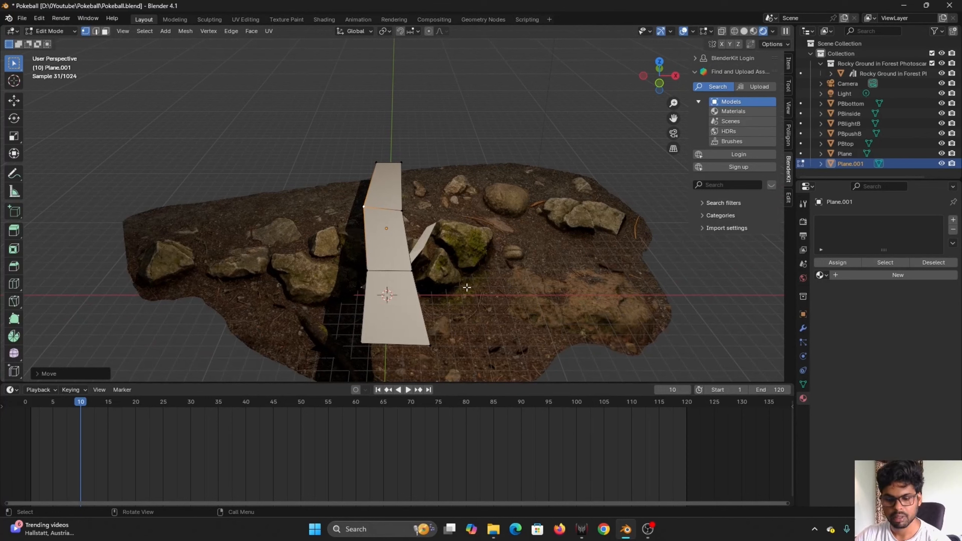
{"action": "key", "text": "grave"}
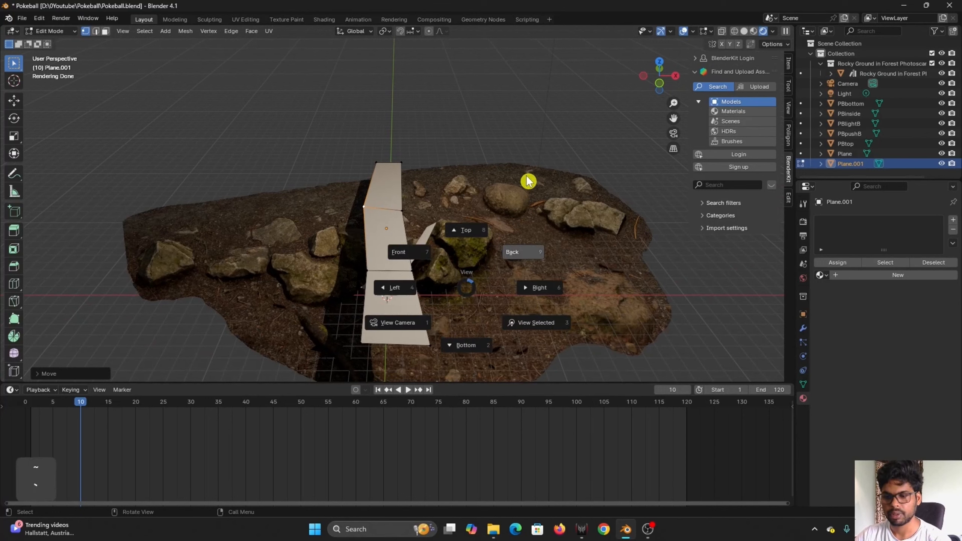
{"action": "key", "text": "Escape"}
{"action": "key", "text": "Caps_Lock"}
{"action": "key", "text": "Tab"}
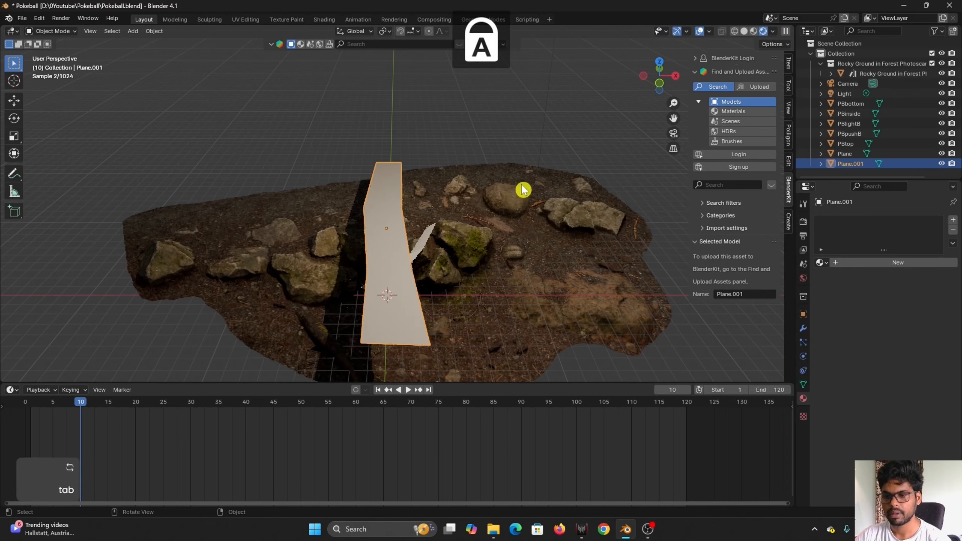
- Scale the strip uniformly to about 0.66 and check its shadow through the camera
{"action": "key", "text": "s"}
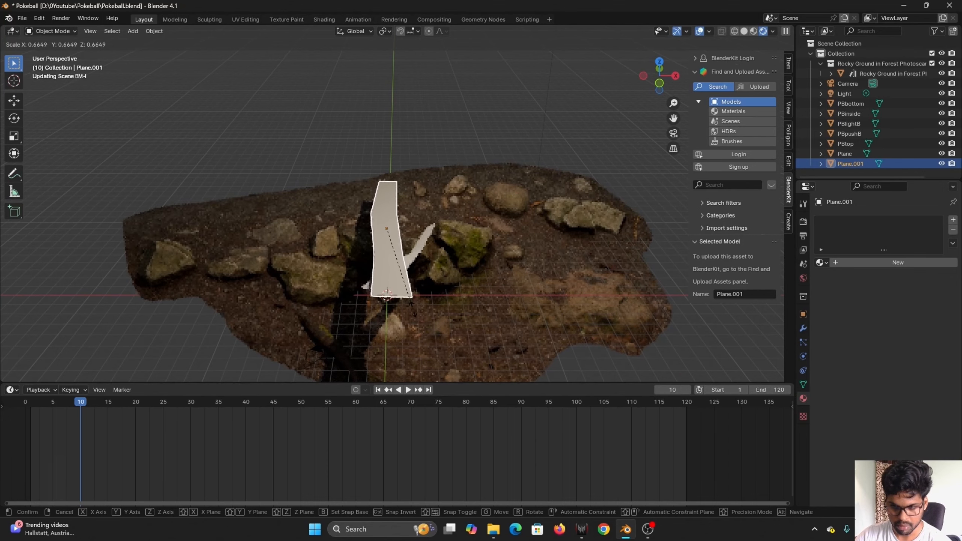
{"action": "left_click", "coordinate": [415, 315]}
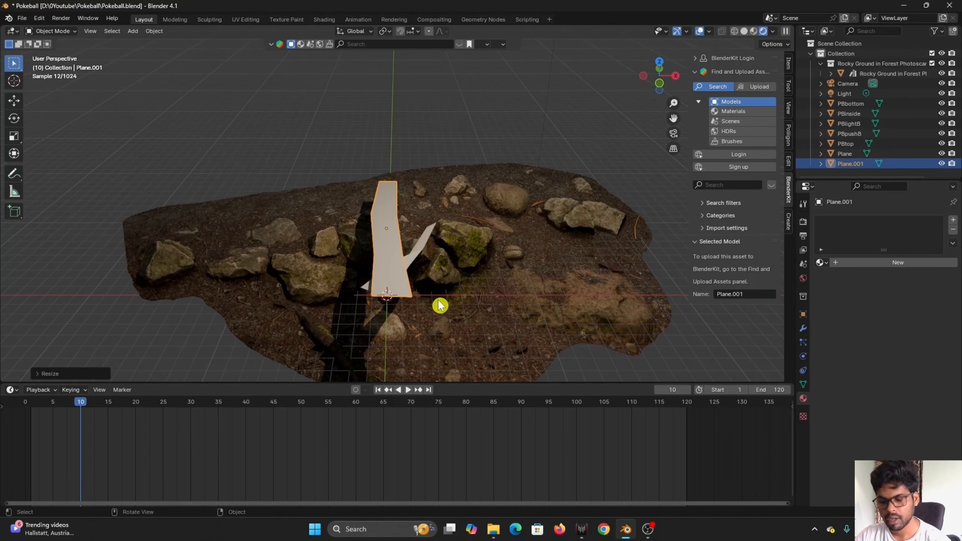
{"action": "key", "text": "KP_0"}
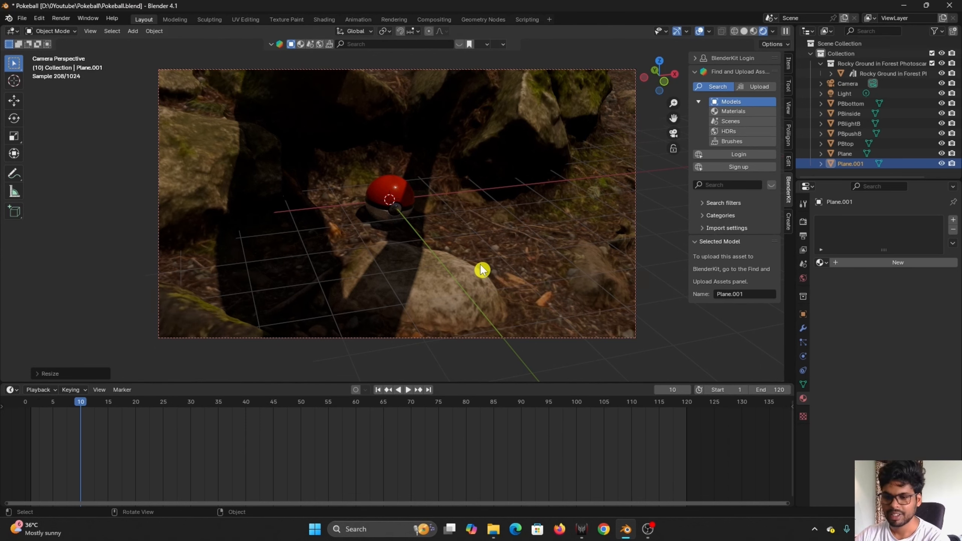
{"action": "key", "text": "KP_0"}
- In material preview shading, make a linked duplicate of the strip, offset about 5.8 m along X and -1.5 m along Y
{"action": "scroll", "coordinate": [360, 314], "scroll_direction": "down", "scroll_amount": 3}
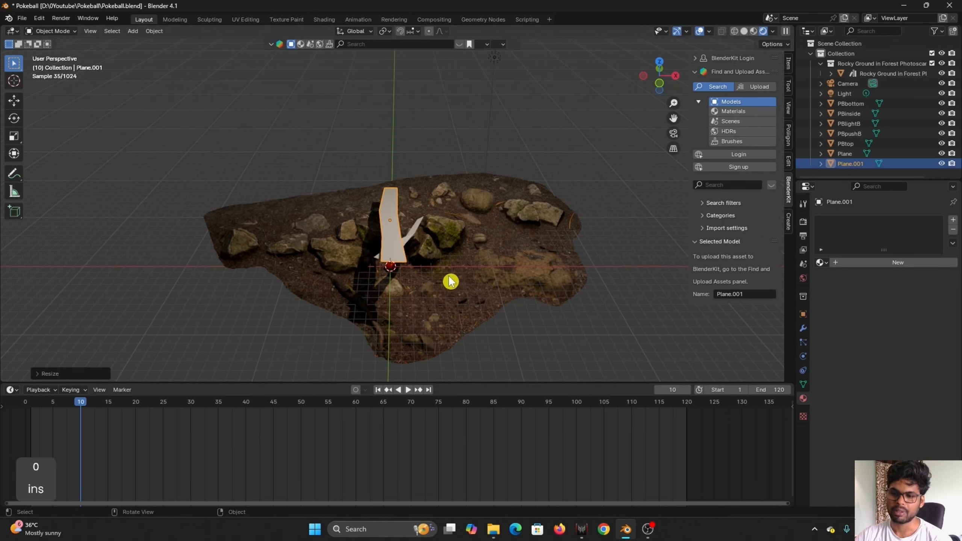
{"action": "left_click", "coordinate": [755, 31]}
{"action": "middle_click_drag", "start_coordinate": [551, 253], "coordinate": [570, 271]}
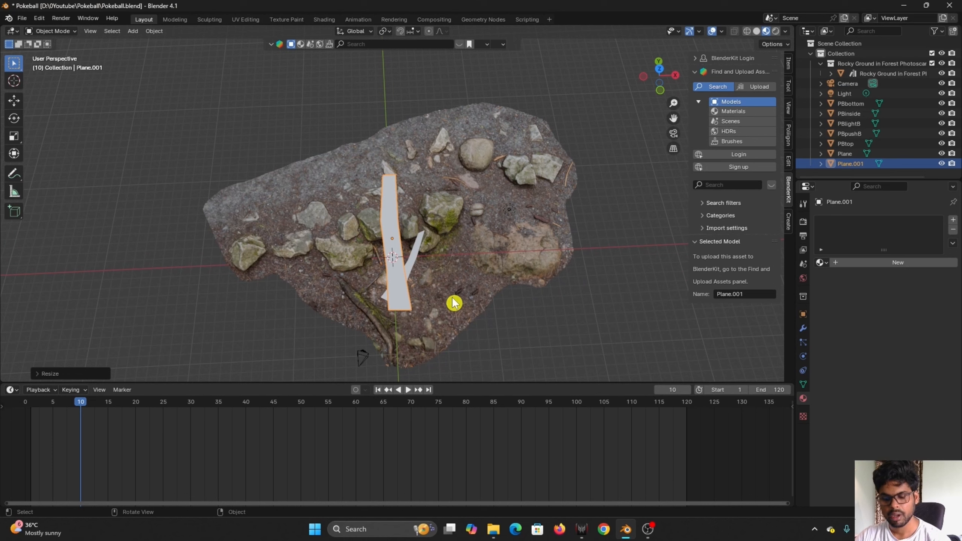
{"action": "key", "text": "alt"}
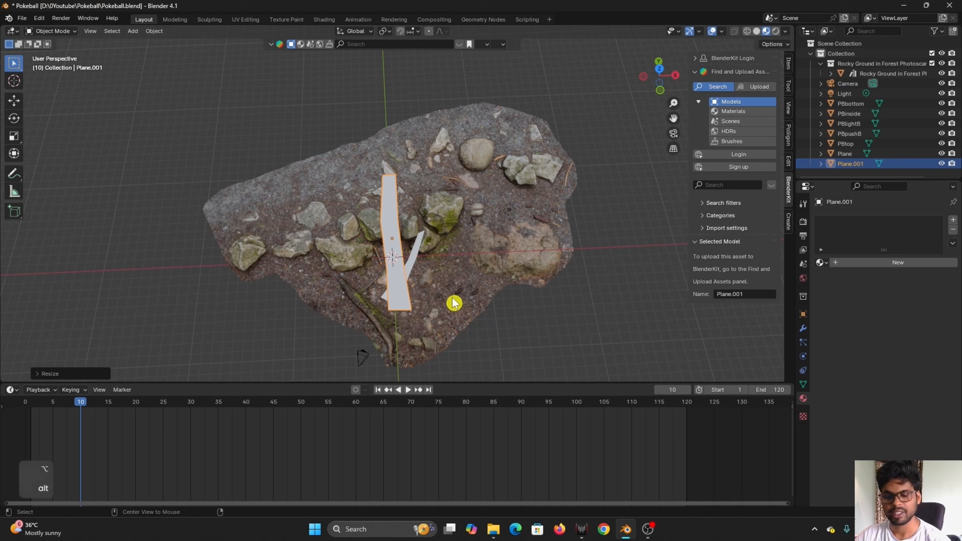
{"action": "key", "text": "alt+d"}
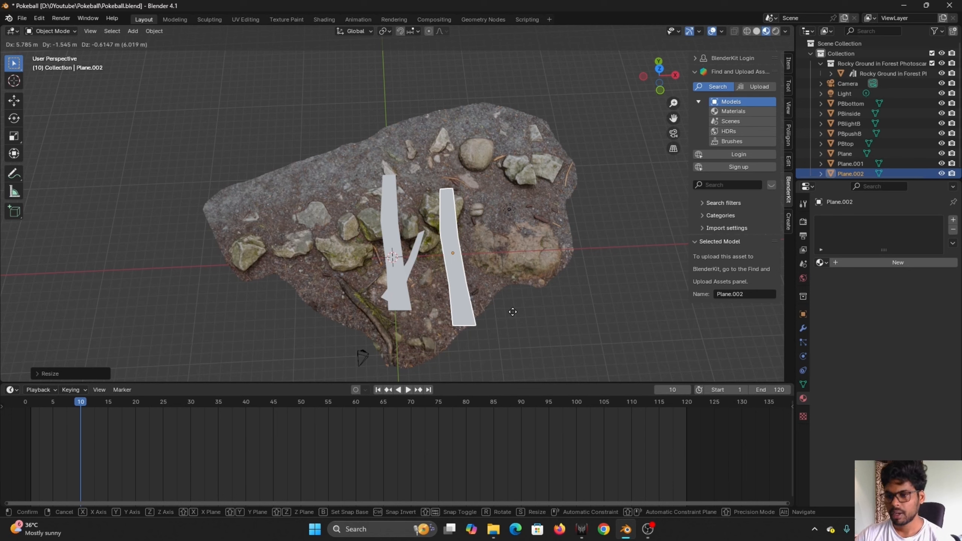
{"action": "left_click", "coordinate": [513, 314]}
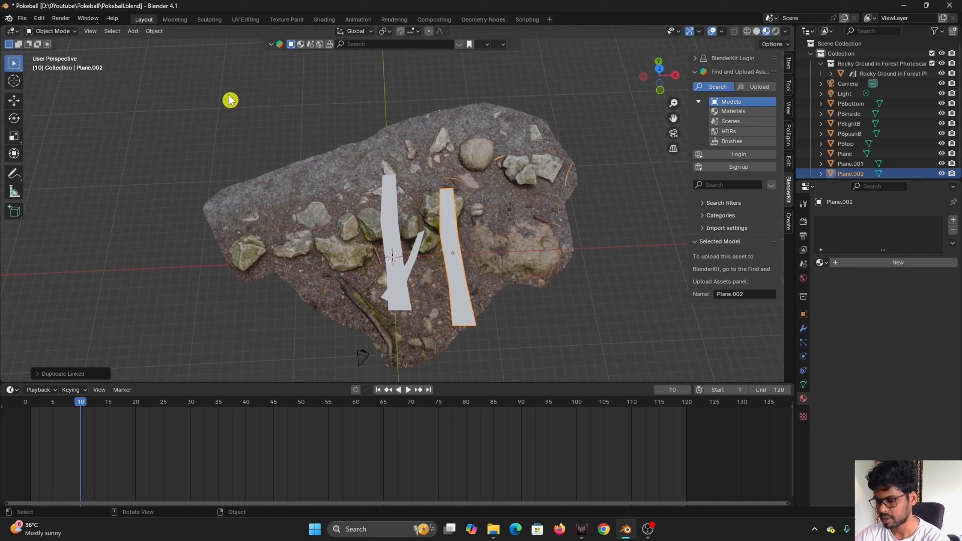
- Check the duplicated strip's shadow in rendered shading through the camera
{"action": "left_click", "coordinate": [776, 32]}
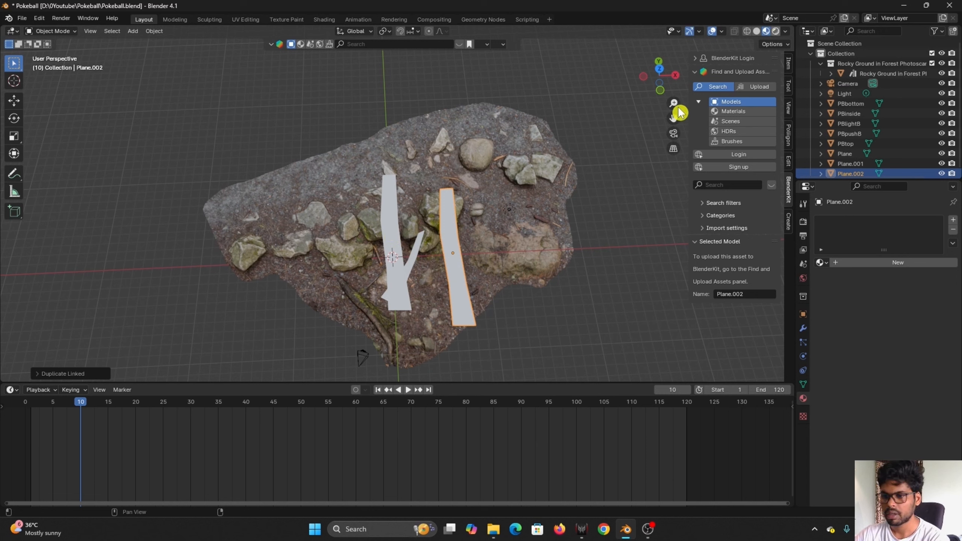
{"action": "key", "text": "KP_0"}
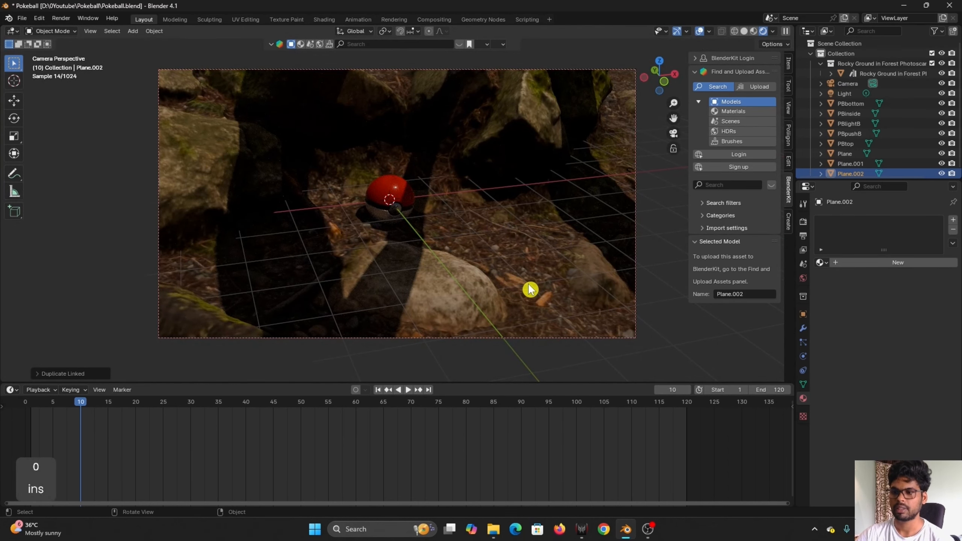
{"action": "scroll", "coordinate": [529, 288], "scroll_direction": "down", "scroll_amount": 2}
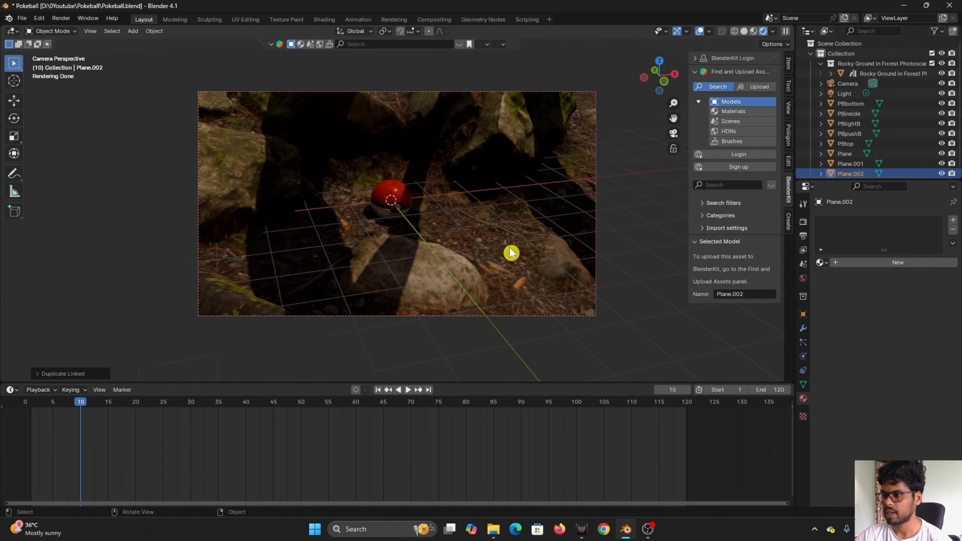
- Switch to material preview shading and examine the shadow strips' placement over the ground from the top view, with nothing selected
{"action": "scroll", "coordinate": [511, 252], "scroll_direction": "up", "scroll_amount": 2}
{"action": "left_click", "coordinate": [754, 31]}
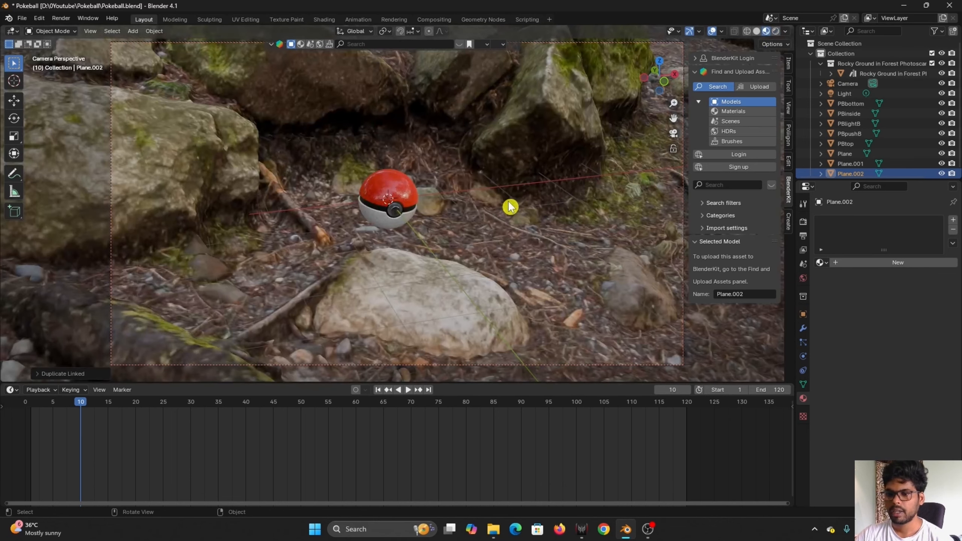
{"action": "scroll", "coordinate": [509, 202], "scroll_direction": "down", "scroll_amount": 2}
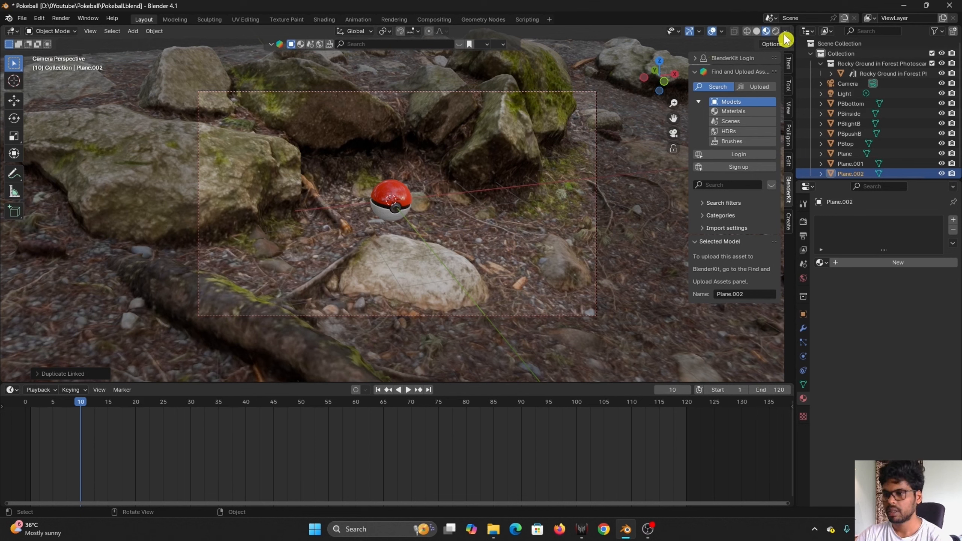
{"action": "left_click", "coordinate": [660, 61]}
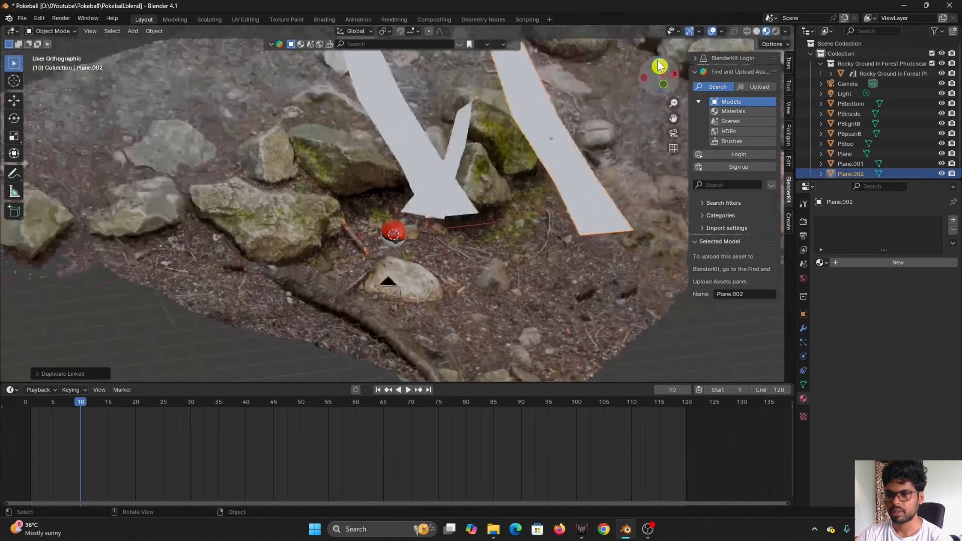
{"action": "left_click", "coordinate": [199, 300]}
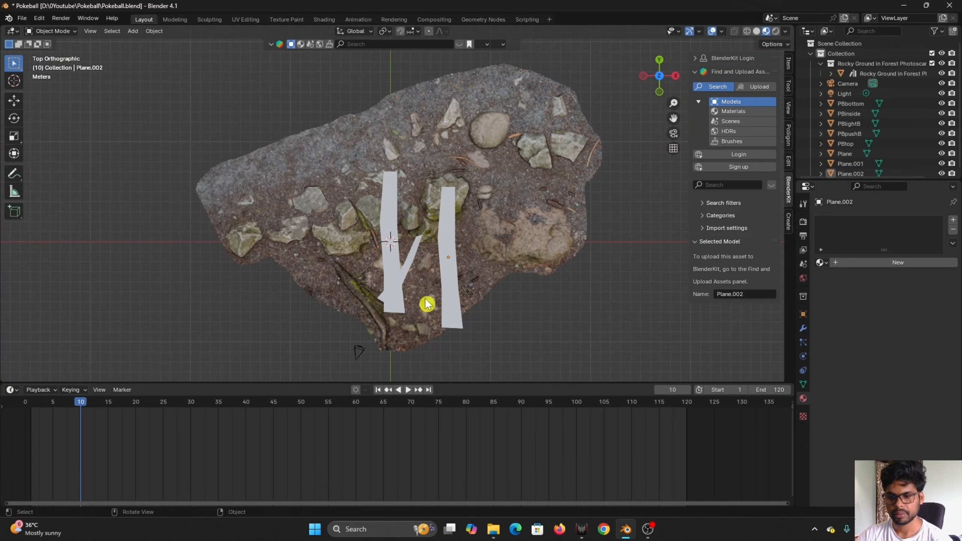
- Examine the Poké Ball up close from a low angle beneath the shadow strips
{"action": "middle_click_drag", "start_coordinate": [432, 303], "coordinate": [438, 257]}
{"action": "scroll", "coordinate": [459, 318], "scroll_direction": "up", "scroll_amount": 5}
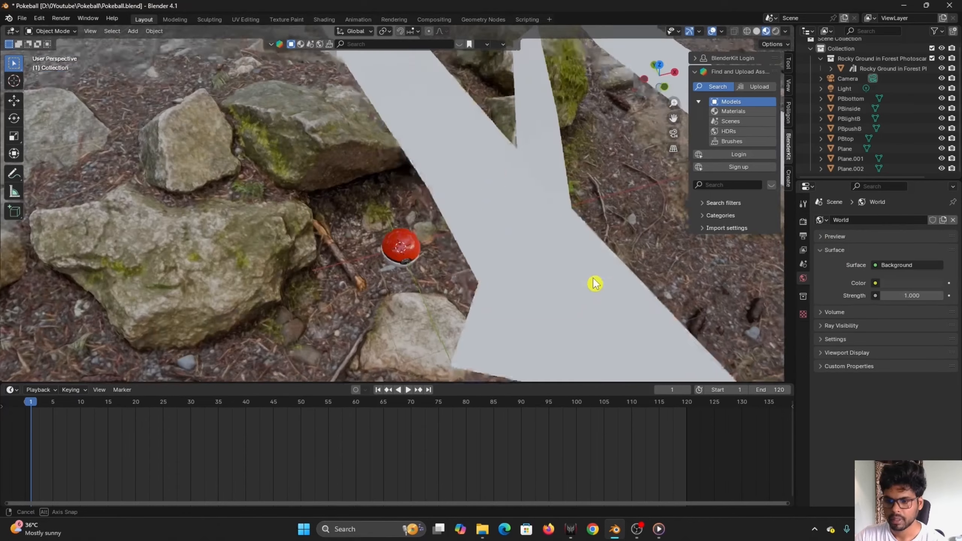
{"action": "middle_click_drag", "start_coordinate": [594, 283], "coordinate": [600, 264]}
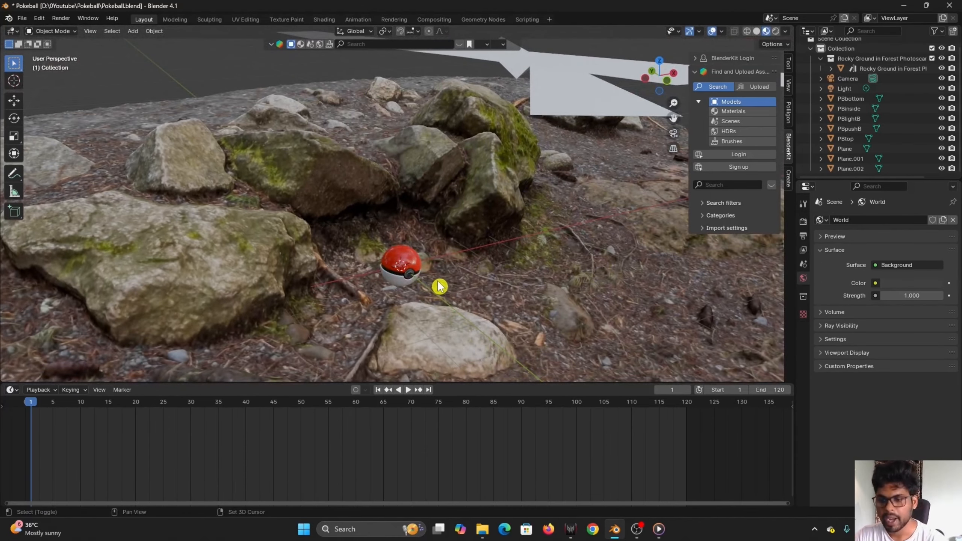
- Add a mesh plane at the Poké Ball and raise it along Z high above the rocky ground
{"action": "key", "text": "shift+a"}
{"action": "mouse_move", "coordinate": [439, 286]}
{"action": "left_click", "coordinate": [478, 281]}
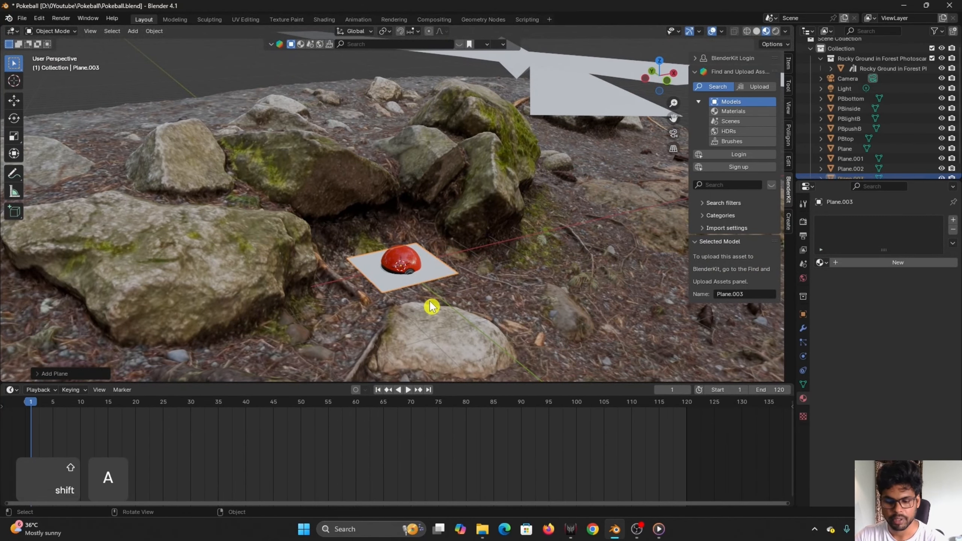
{"action": "key", "text": "g"}
{"action": "key", "text": "z"}
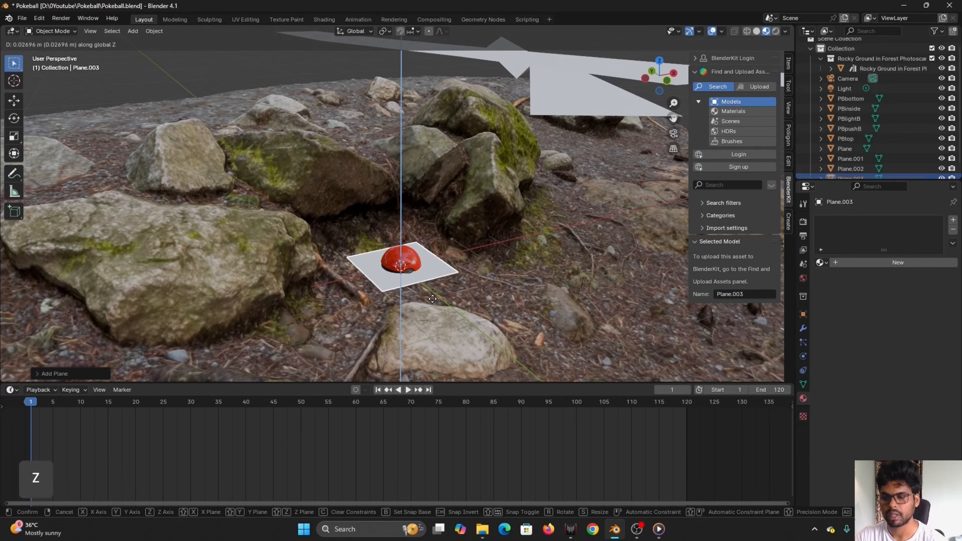
{"action": "left_click", "coordinate": [500, 47]}
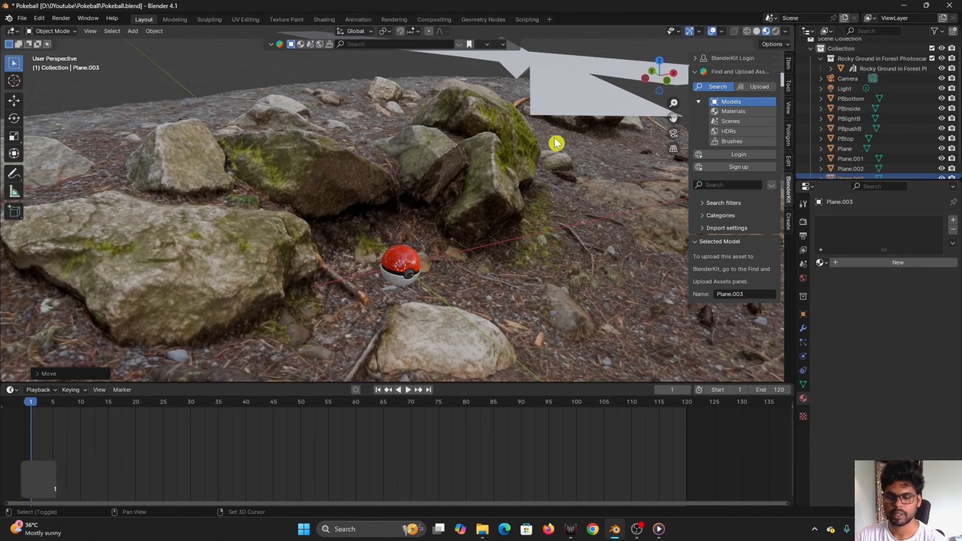
- Cut the new plane into three strips with two evenly spaced parallel loop cuts
{"action": "middle_click_drag", "start_coordinate": [558, 143], "coordinate": [517, 313], "text": "shift"}
{"action": "scroll", "coordinate": [375, 186], "scroll_direction": "up", "scroll_amount": 2}
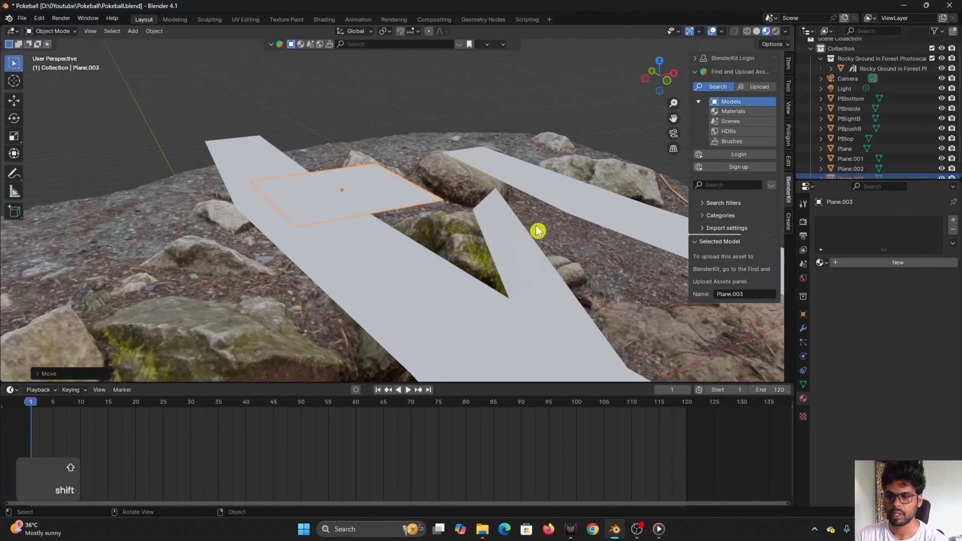
{"action": "middle_click_drag", "start_coordinate": [537, 231], "coordinate": [531, 259]}
{"action": "key", "text": "Tab"}
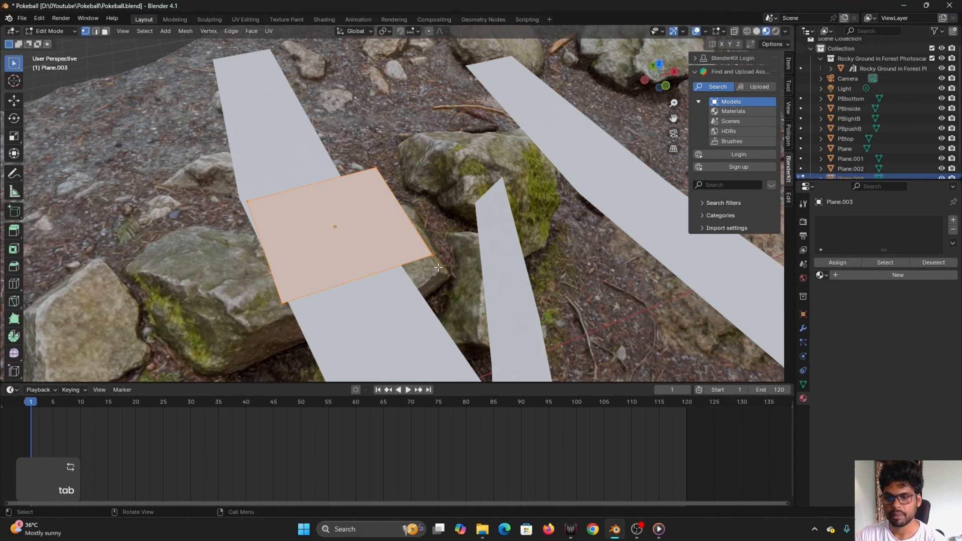
{"action": "key", "text": "ctrl+r"}
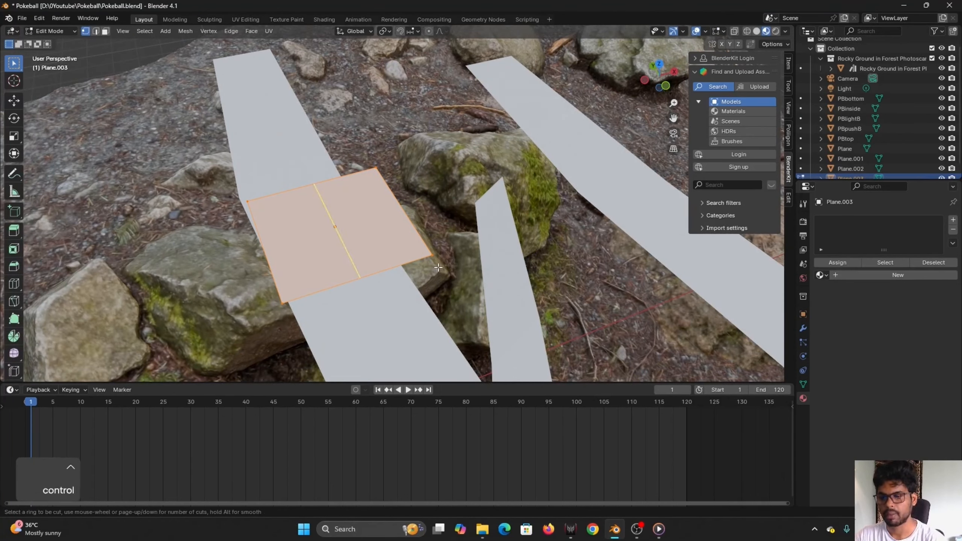
{"action": "scroll", "coordinate": [416, 226], "scroll_direction": "up", "scroll_amount": 1}
{"action": "left_click", "coordinate": [417, 226]}
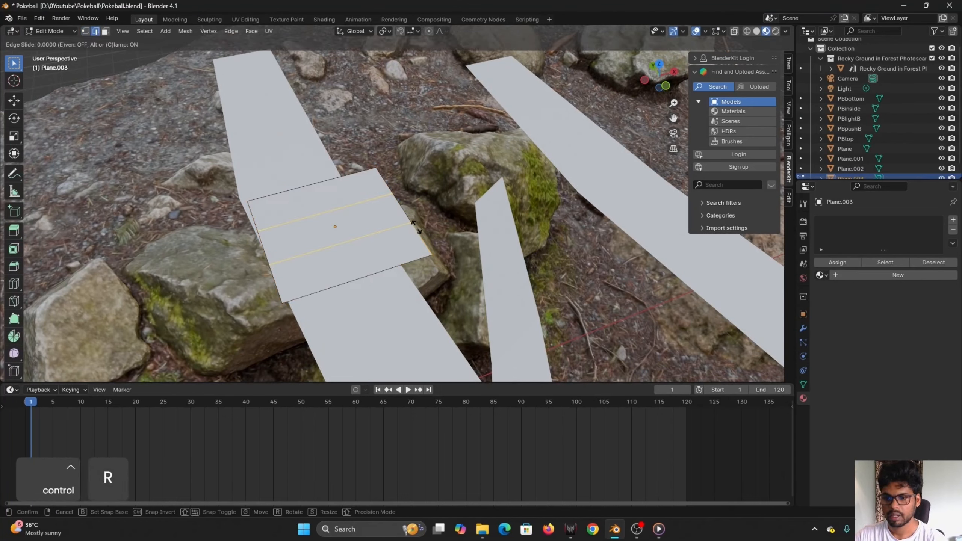
{"action": "left_click", "coordinate": [419, 233]}
- Move the plane's two near corner vertices inward to narrow that end into a leaf base
{"action": "mouse_move", "coordinate": [530, 186]}
{"action": "middle_mouse_down", "text": "shift"}
{"action": "mouse_move", "coordinate": [581, 174]}
{"action": "mouse_move", "coordinate": [545, 194]}
{"action": "middle_mouse_up", "text": "shift"}
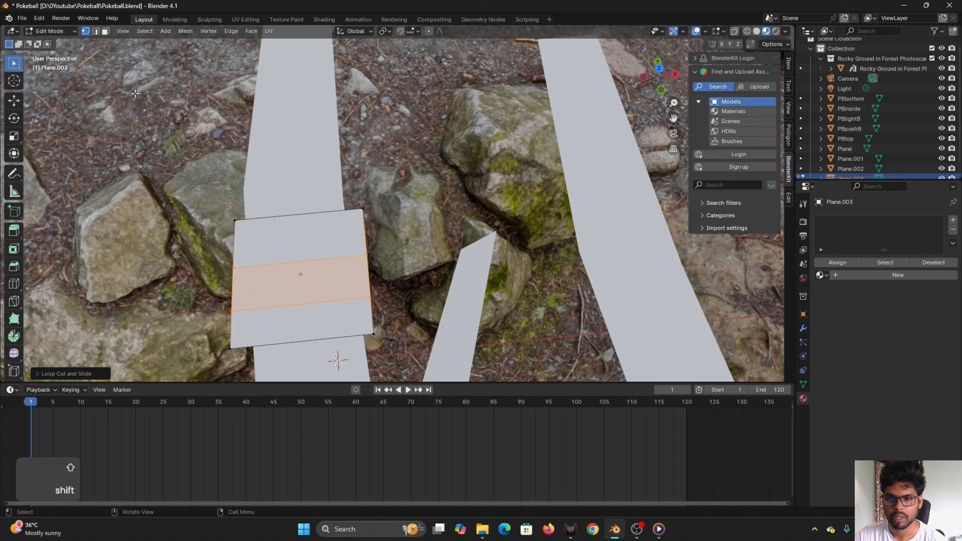
{"action": "left_click", "coordinate": [380, 330]}
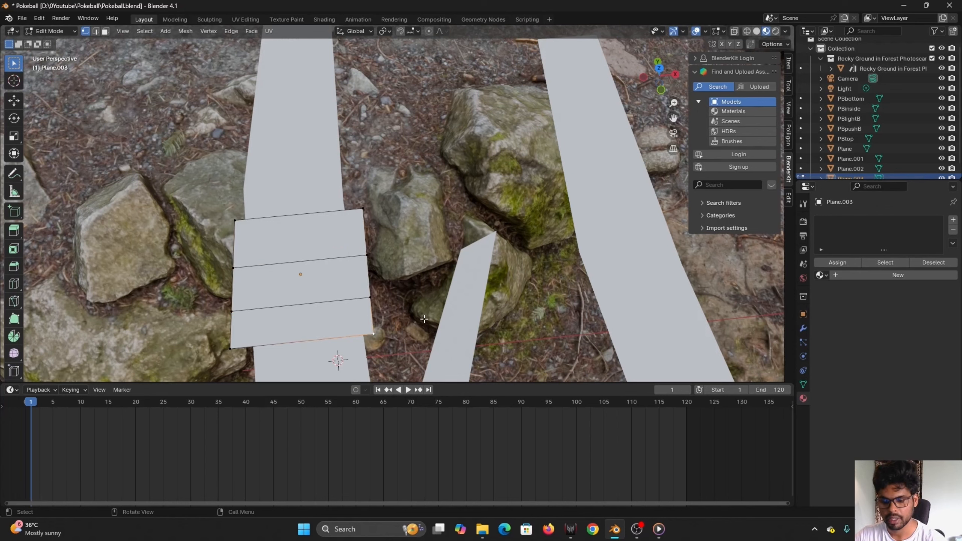
{"action": "key", "text": "g"}
{"action": "left_click", "coordinate": [337, 355]}
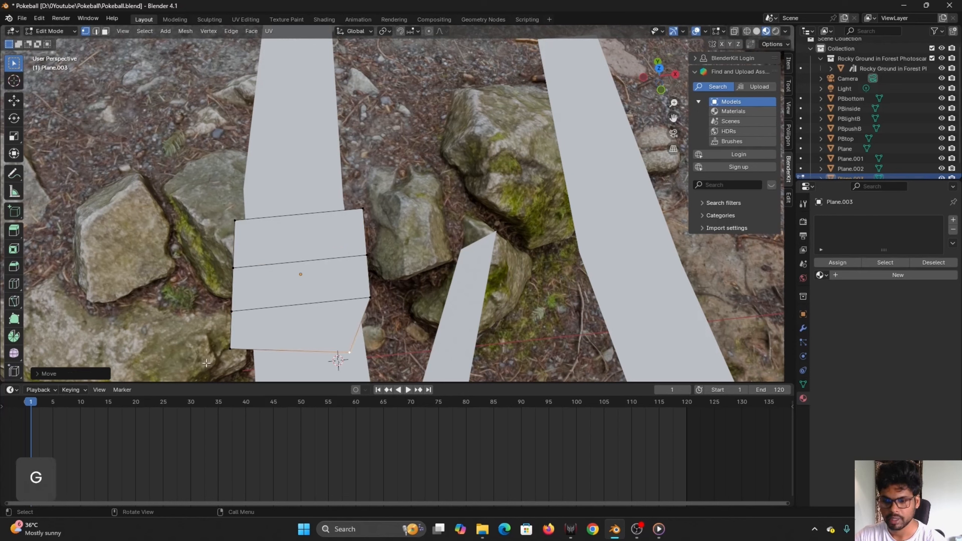
{"action": "left_click", "coordinate": [229, 349]}
{"action": "key", "text": "g"}
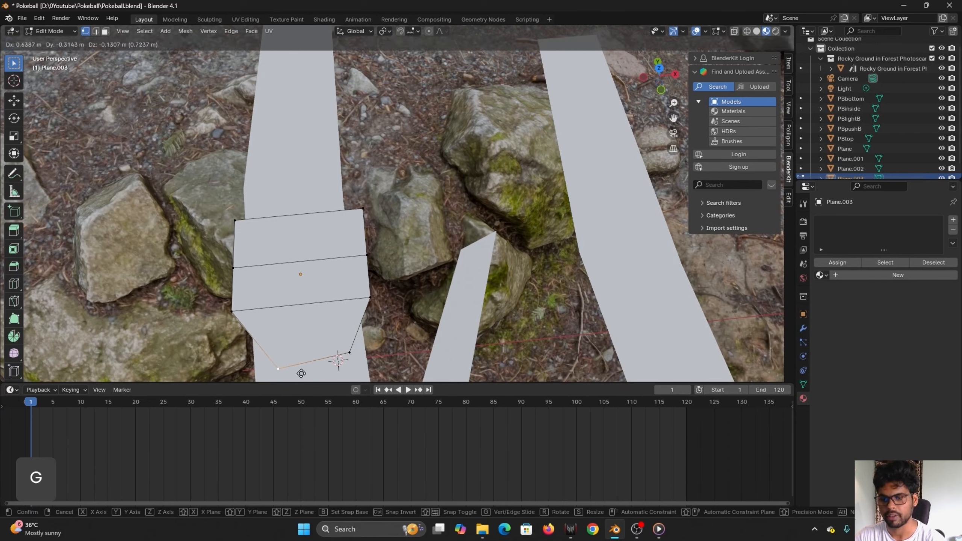
{"action": "left_click", "coordinate": [302, 374]}
- Shape the leaf's left outline by moving both loop-cut vertices inward and pulling the far-left corner out into a pointed tip
{"action": "left_click", "coordinate": [233, 312]}
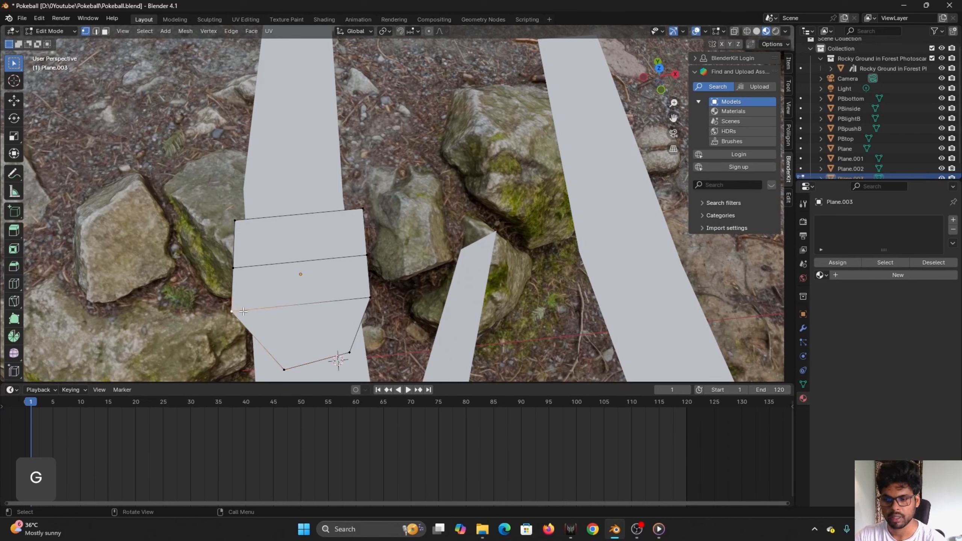
{"action": "key", "text": "g"}
{"action": "left_click", "coordinate": [257, 316]}
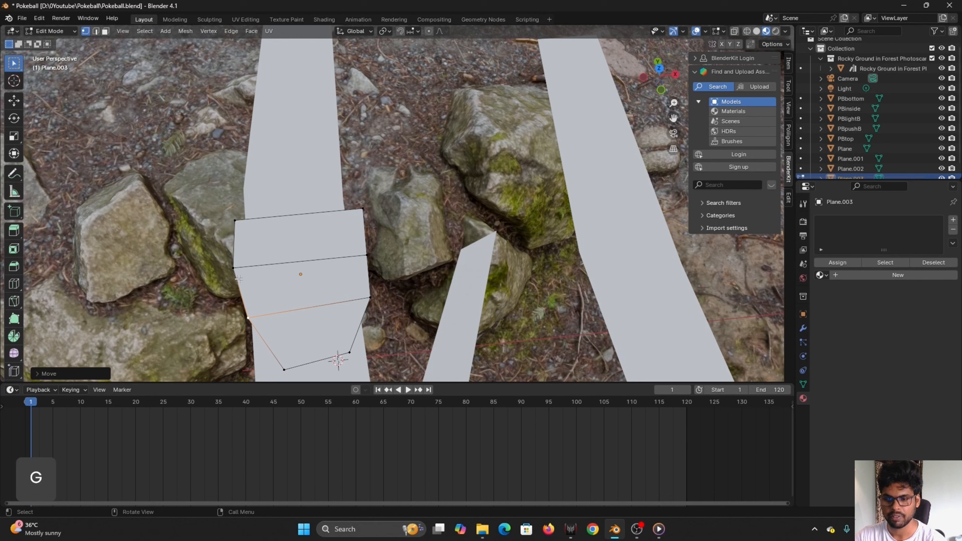
{"action": "left_click", "coordinate": [233, 266]}
{"action": "key", "text": "g"}
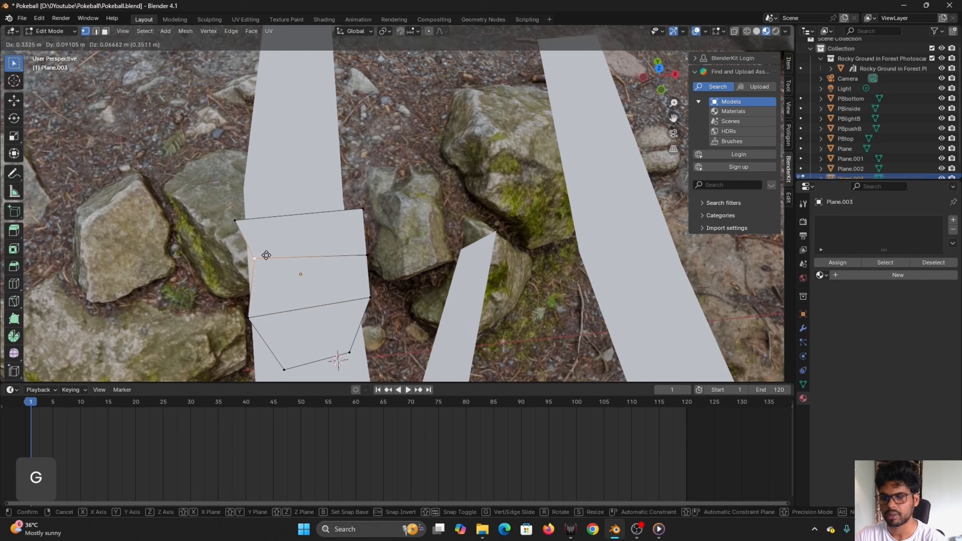
{"action": "left_click", "coordinate": [273, 245]}
{"action": "left_click", "coordinate": [236, 219]}
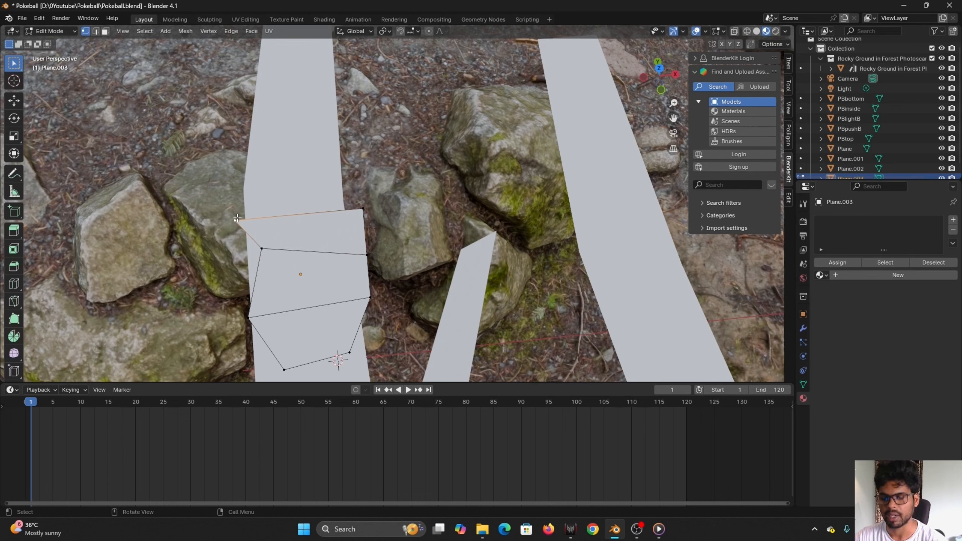
{"action": "key", "text": "g"}
{"action": "left_click", "coordinate": [301, 177]}
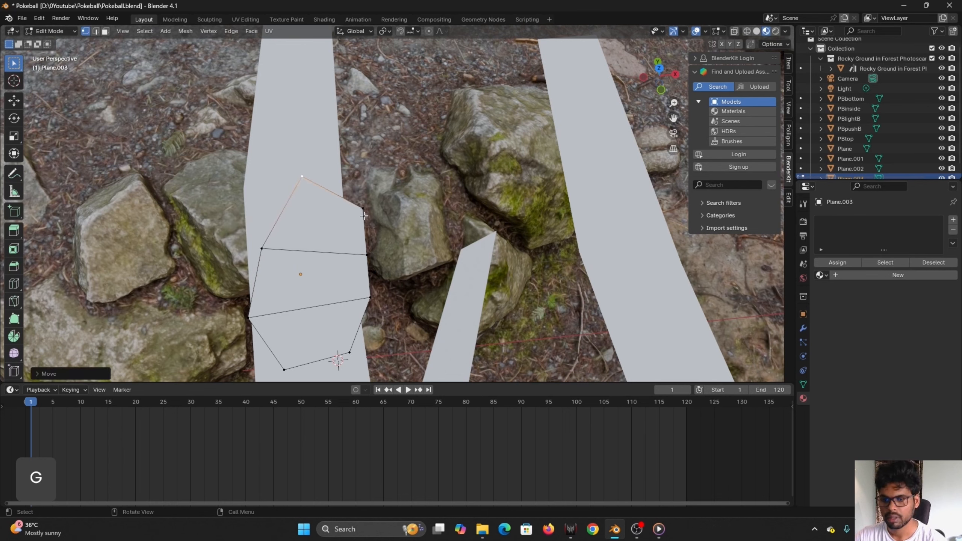
- Shape the leaf's right outline by moving its four vertices inward into a smooth curve from tip to base
{"action": "left_click", "coordinate": [362, 210]}
{"action": "key", "text": "g"}
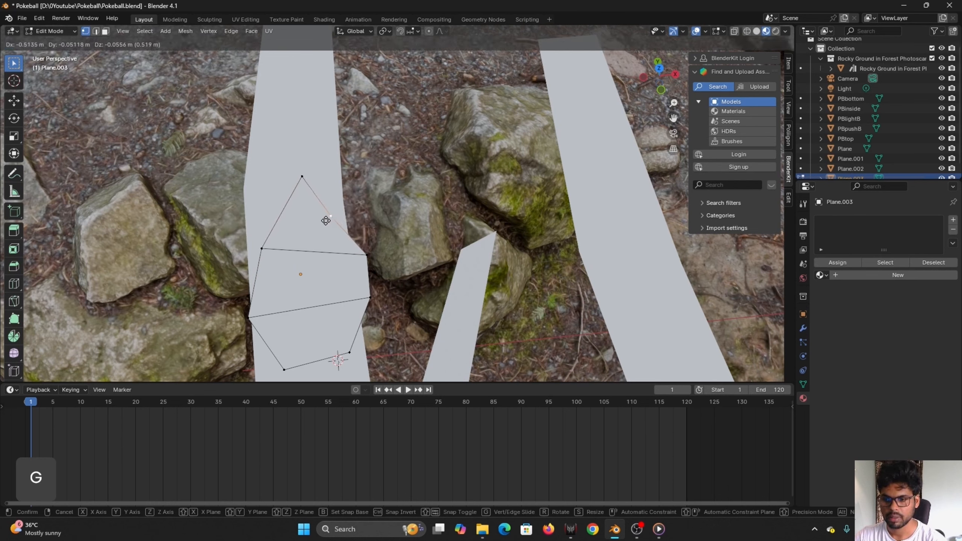
{"action": "left_click", "coordinate": [324, 218]}
{"action": "left_click", "coordinate": [366, 254]}
{"action": "key", "text": "g"}
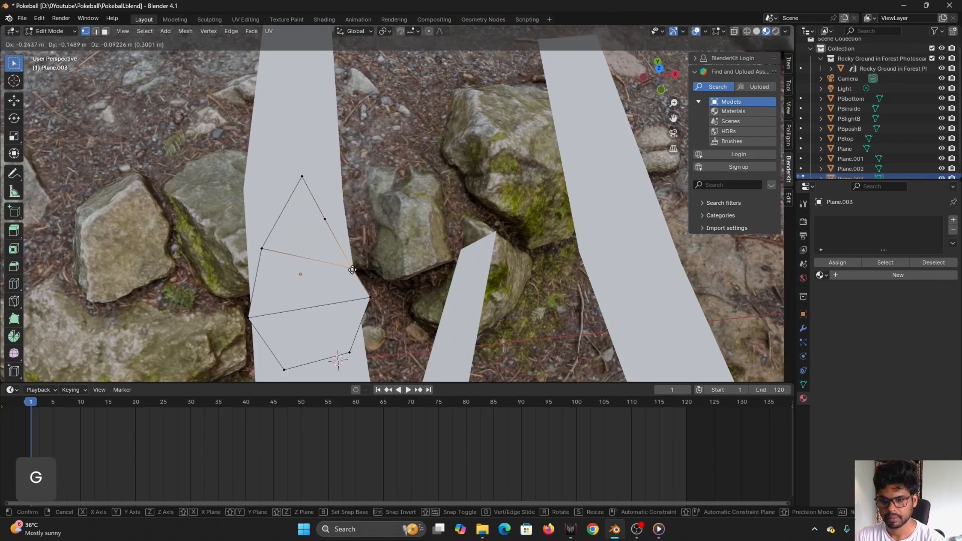
{"action": "left_click", "coordinate": [345, 272]}
{"action": "left_click", "coordinate": [369, 299]}
{"action": "key", "text": "g"}
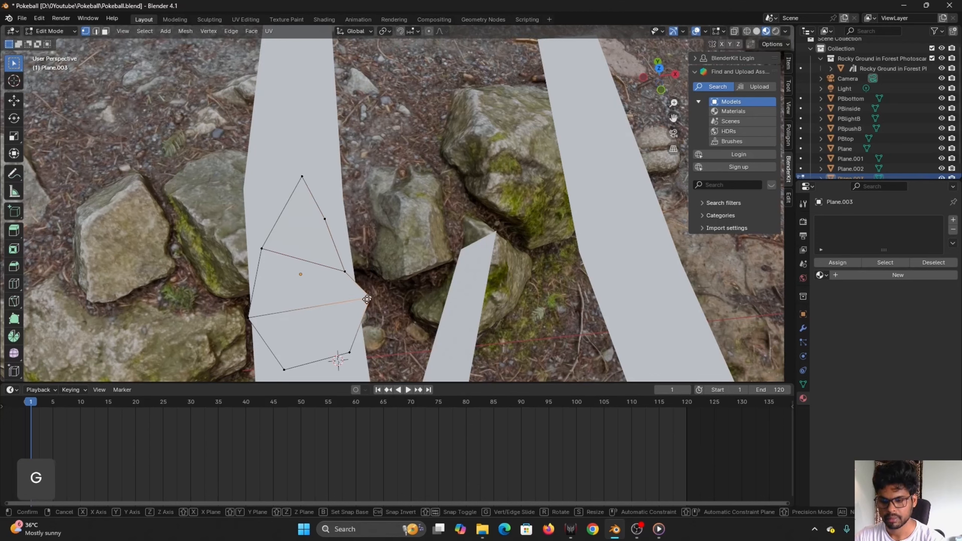
{"action": "left_click", "coordinate": [352, 306]}
{"action": "left_click", "coordinate": [349, 350]}
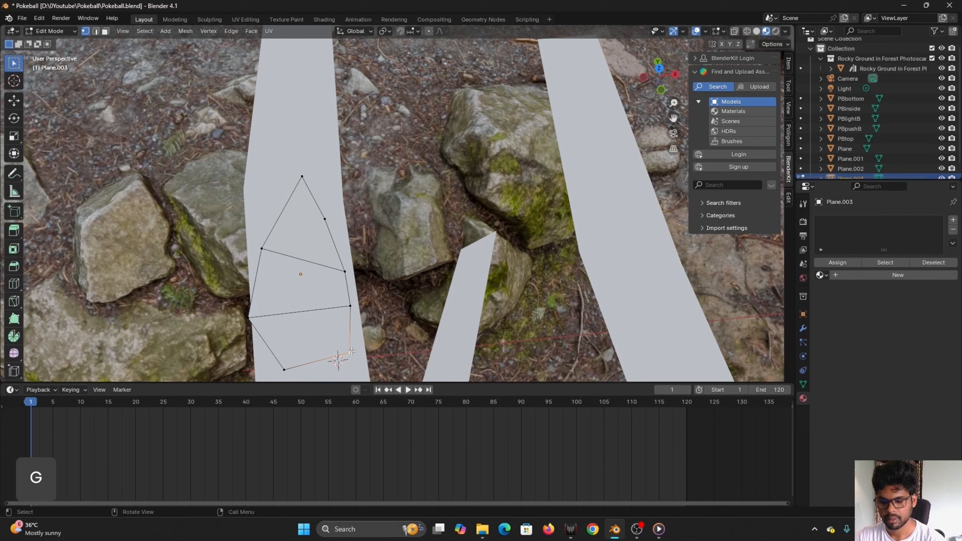
{"action": "key", "text": "g"}
{"action": "left_click", "coordinate": [336, 346]}
- Leave mesh editing and scale the leaf plane down uniformly to a small leaf compared with the branch-like strips
{"action": "scroll", "coordinate": [337, 346], "scroll_direction": "down", "scroll_amount": 3}
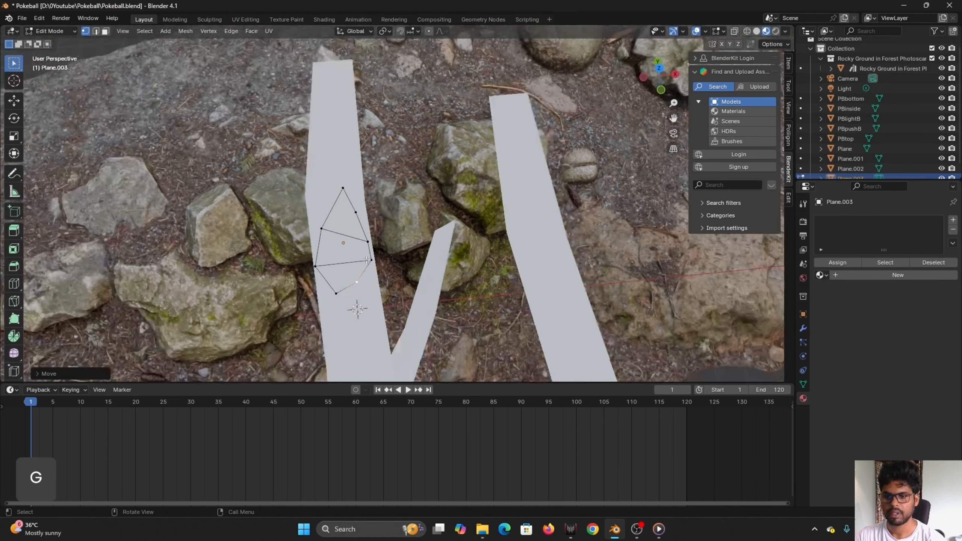
{"action": "middle_click_drag", "start_coordinate": [336, 345], "coordinate": [453, 256]}
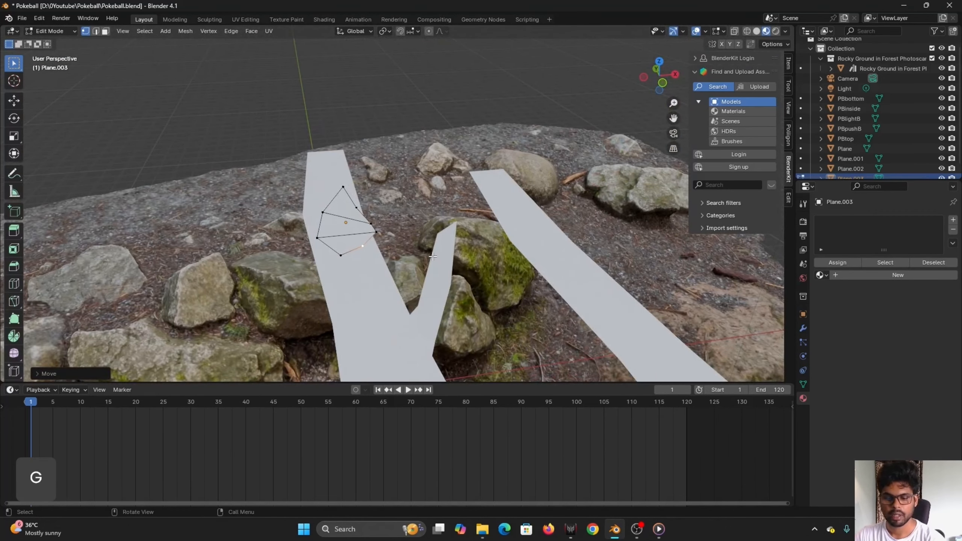
{"action": "key", "text": "Tab"}
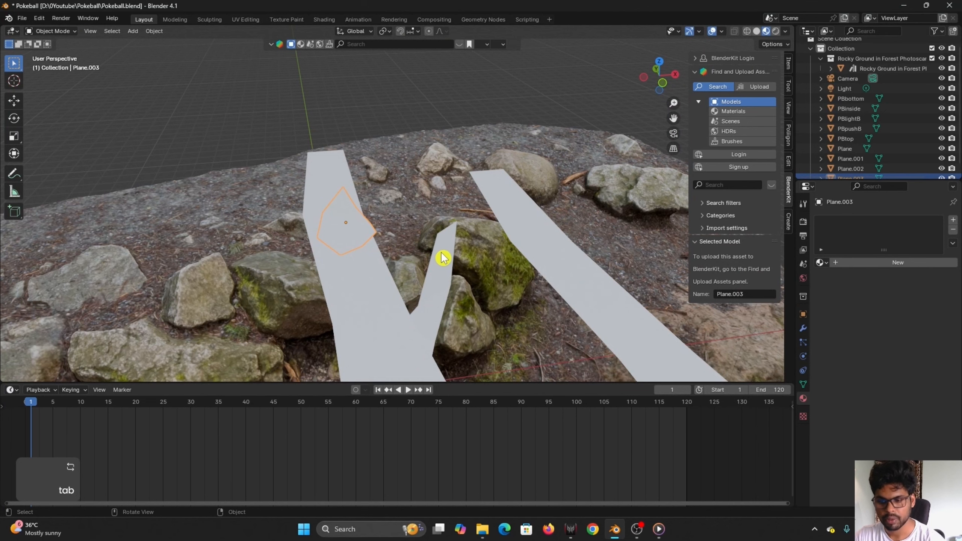
{"action": "key", "text": "s"}
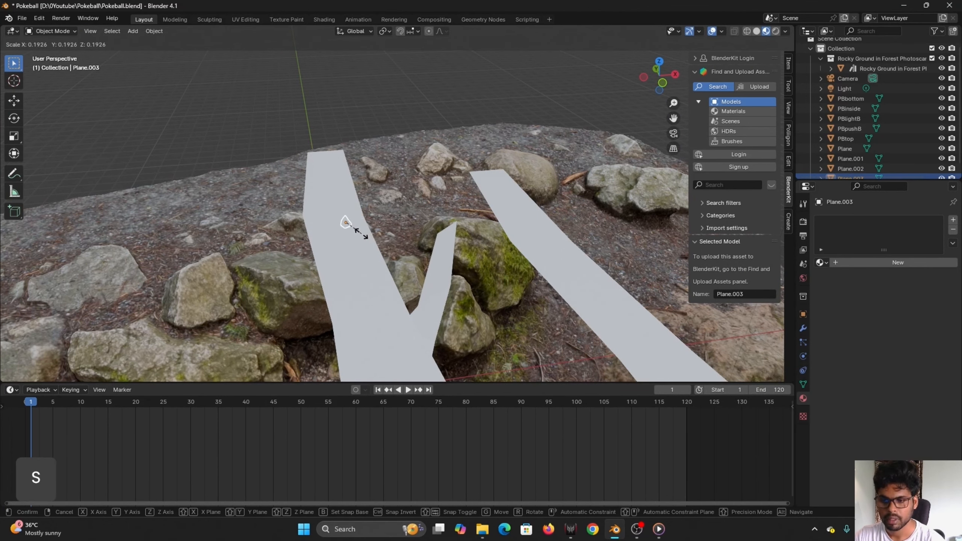
{"action": "left_click", "coordinate": [345, 223]}
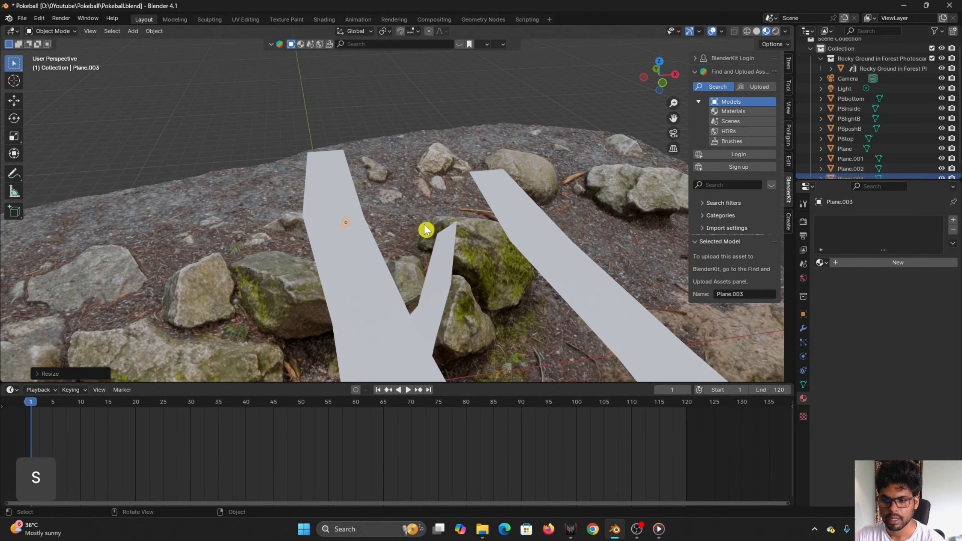
- Move the small leaf about 2.7 m in the negative X direction, clear of the wide strip and over the large mossy rock
{"action": "middle_click_drag", "start_coordinate": [424, 229], "coordinate": [414, 279]}
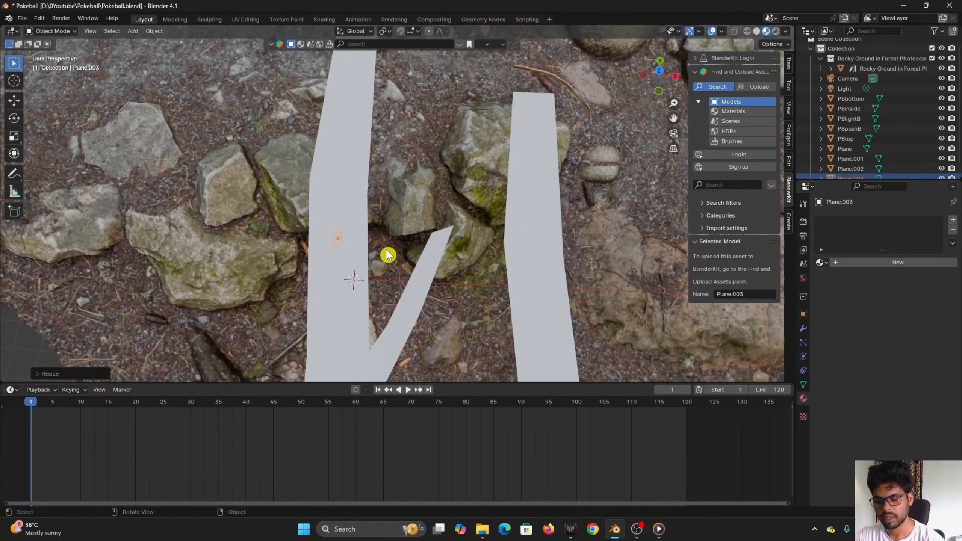
{"action": "key", "text": "g"}
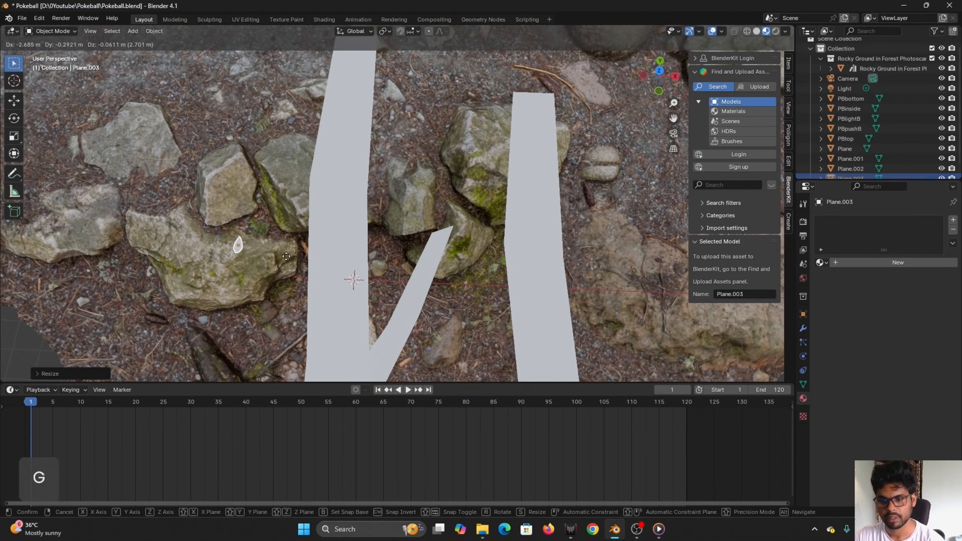
{"action": "left_click", "coordinate": [290, 262]}
{"action": "scroll", "coordinate": [251, 289], "scroll_direction": "up", "scroll_amount": 2}
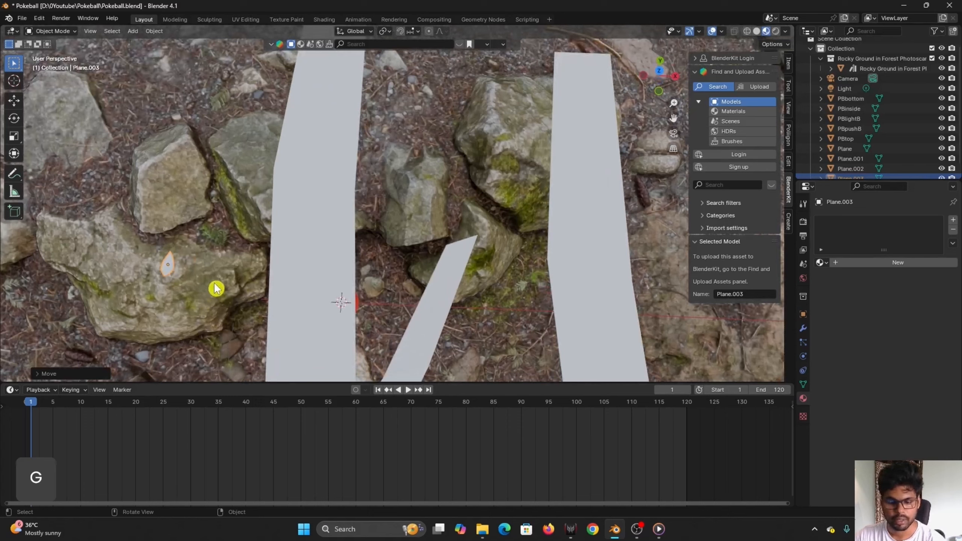
{"action": "middle_click_drag", "start_coordinate": [214, 285], "coordinate": [396, 251], "text": "shift"}
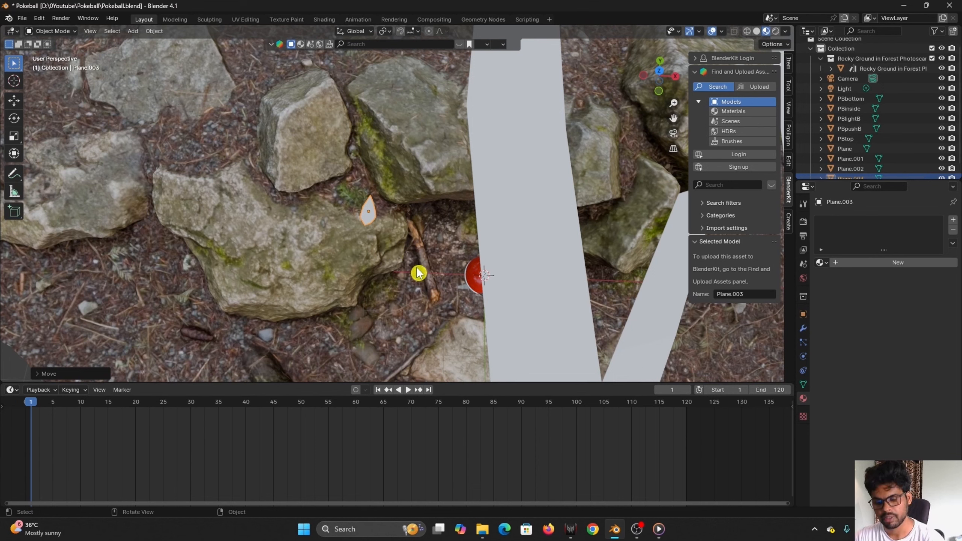
- Duplicate the leaf five times, scattering the copies around it and above the neighbouring rocks
{"action": "key", "text": "shift+d"}
{"action": "left_click", "coordinate": [382, 266]}
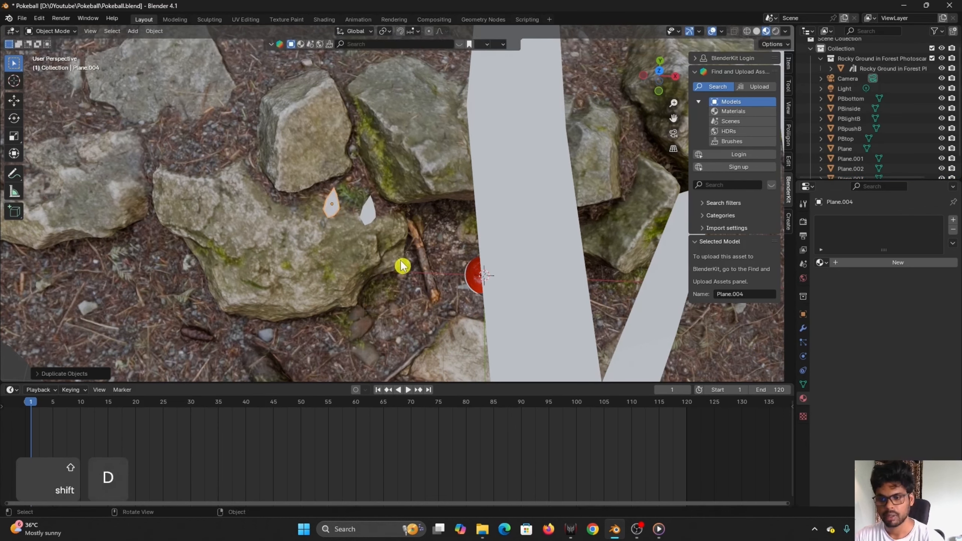
{"action": "key", "text": "shift+d"}
{"action": "left_click", "coordinate": [428, 219]}
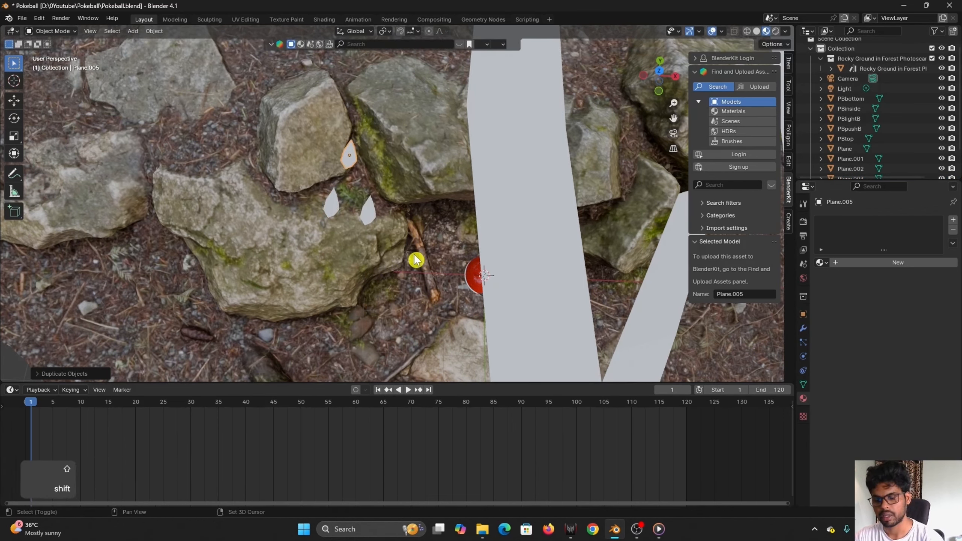
{"action": "key", "text": "shift+d"}
{"action": "left_click", "coordinate": [304, 250]}
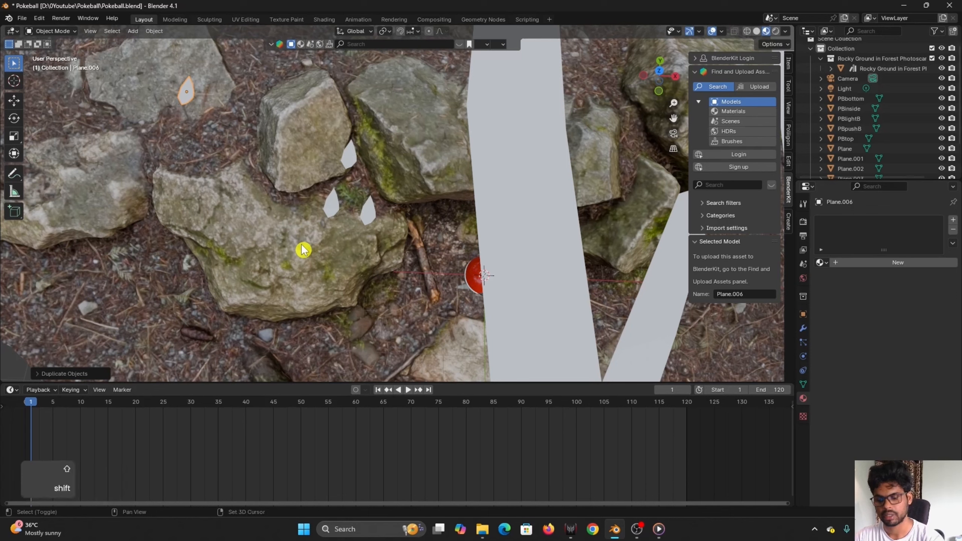
{"action": "key", "text": "shift+d"}
{"action": "left_click", "coordinate": [307, 295]}
{"action": "key", "text": "shift+d"}
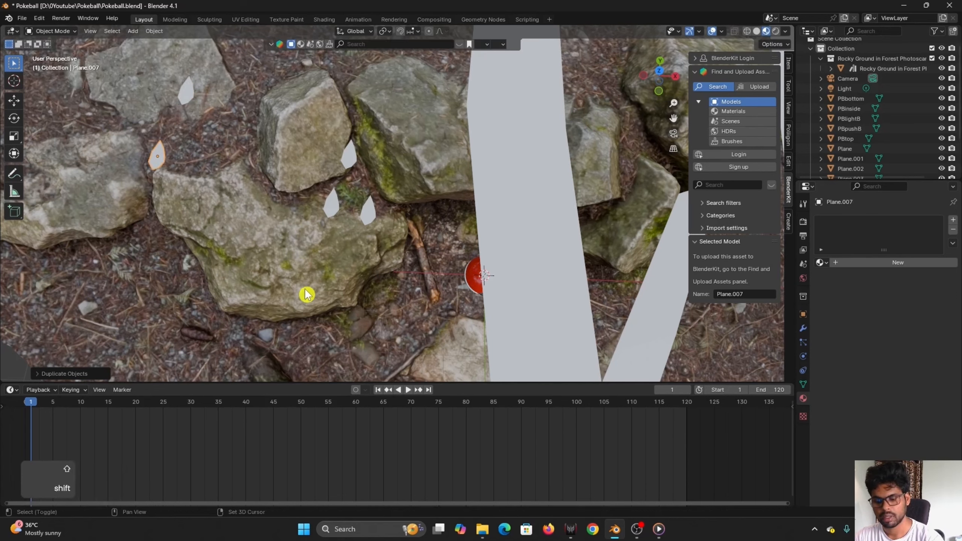
{"action": "left_click", "coordinate": [352, 279]}
- Select the original leaf beside the stick and scale it up slightly to vary its size
{"action": "left_click", "coordinate": [368, 210]}
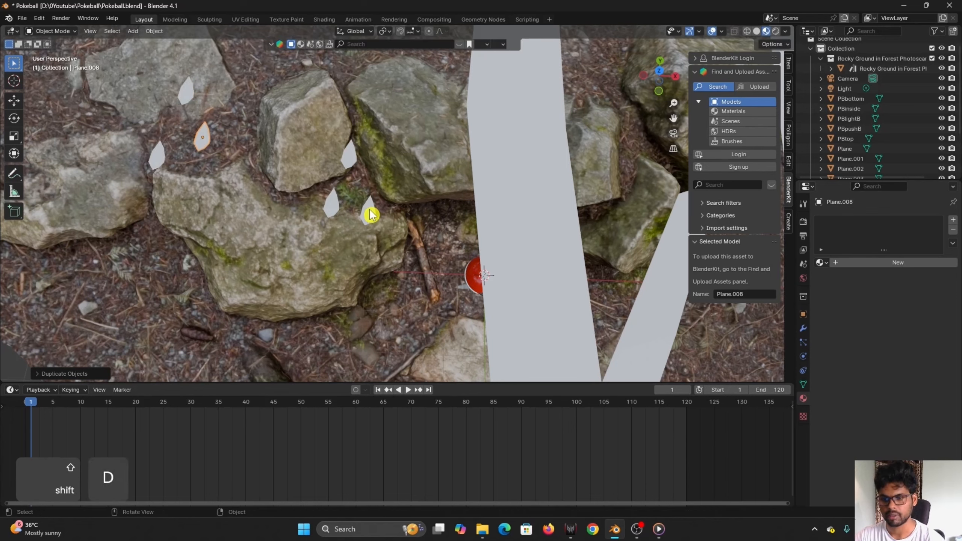
{"action": "key", "text": "s"}
{"action": "left_click", "coordinate": [395, 253]}
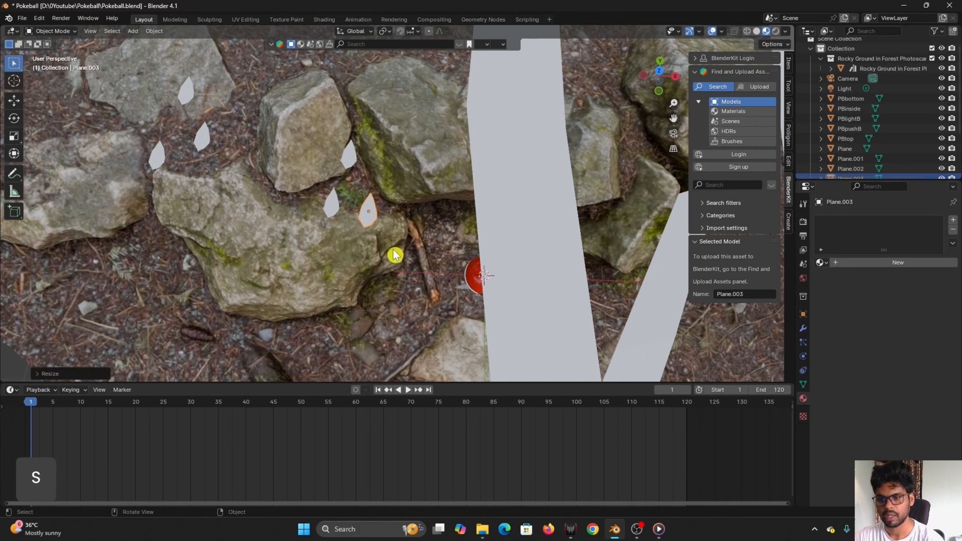
- Scale down two of the scattered leaves, the one between the far rocks and the one beside the upright rock, to vary their sizes
{"action": "left_click", "coordinate": [201, 139]}
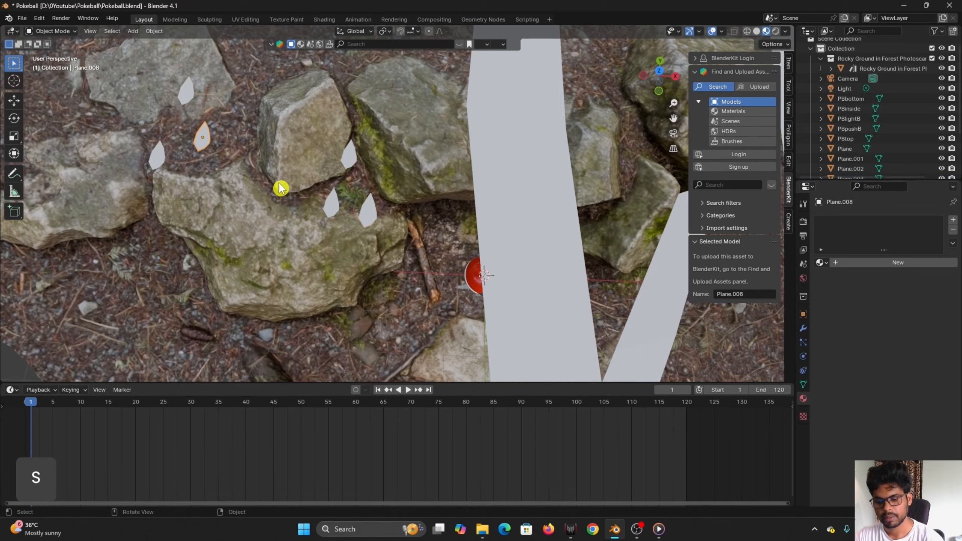
{"action": "key", "text": "s"}
{"action": "left_click", "coordinate": [255, 165]}
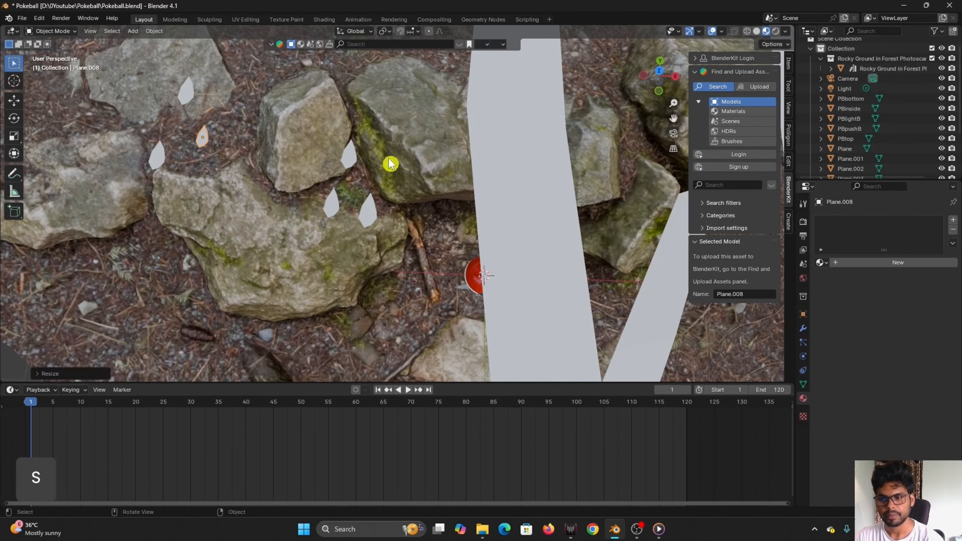
{"action": "left_click", "coordinate": [352, 159]}
{"action": "key", "text": "s"}
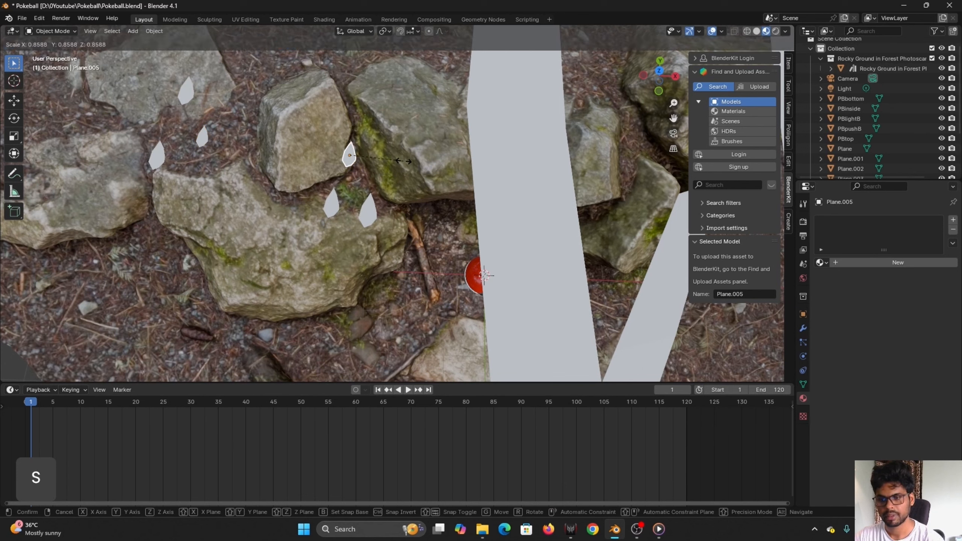
{"action": "left_click", "coordinate": [403, 161]}
- Rotate four of the scattered leaves individually by differing angles, including the large one beside the stick, so they point in varied directions
{"action": "left_click", "coordinate": [367, 215]}
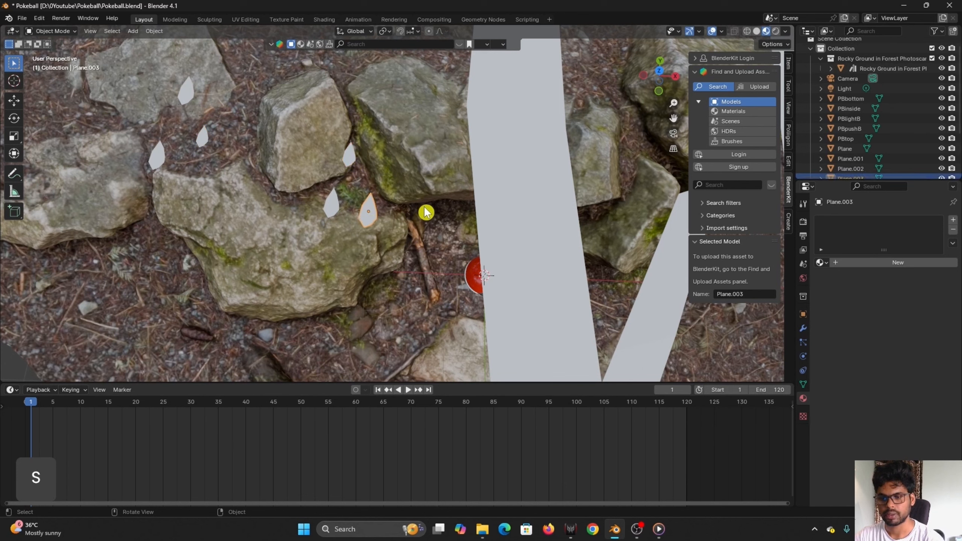
{"action": "key", "text": "r"}
{"action": "left_click", "coordinate": [386, 259]}
{"action": "left_click", "coordinate": [187, 99]}
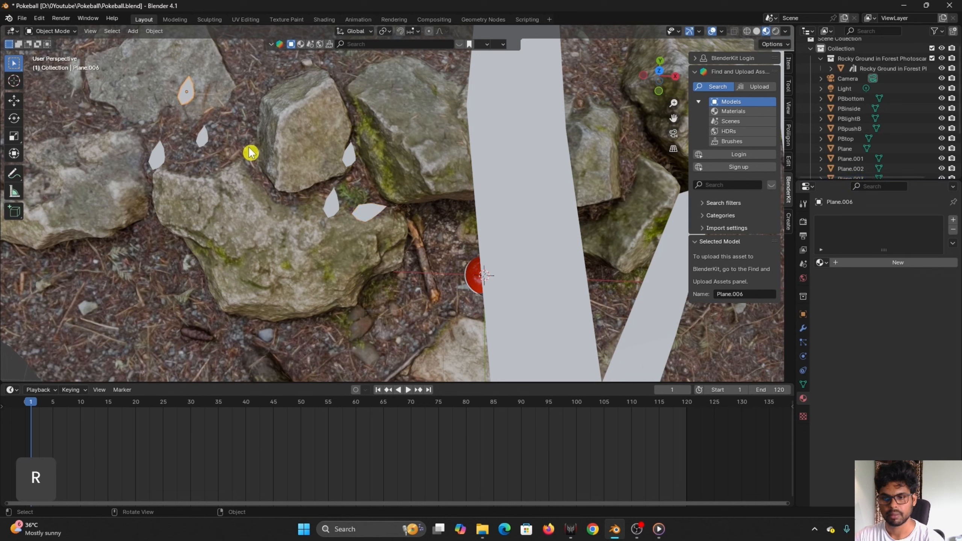
{"action": "key", "text": "r"}
{"action": "left_click", "coordinate": [178, 189]}
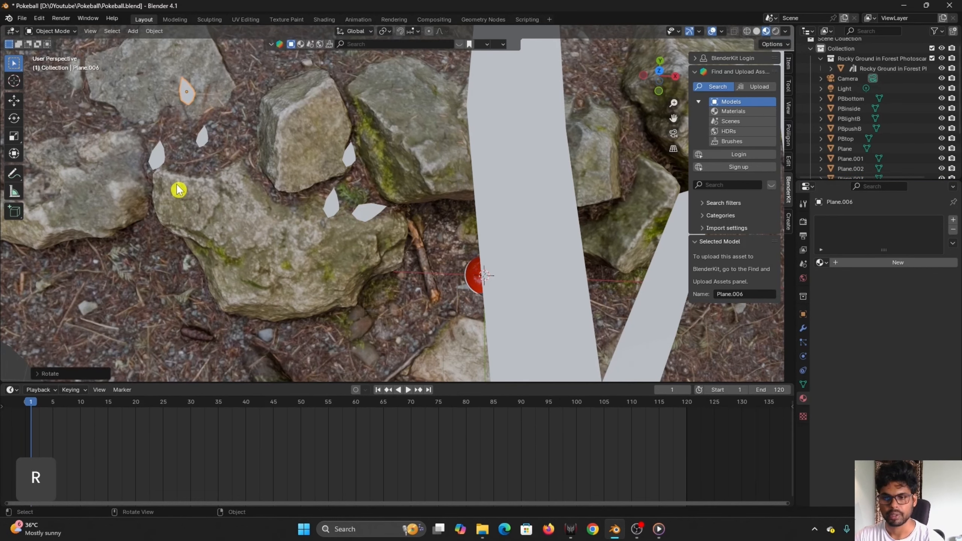
{"action": "left_click", "coordinate": [159, 163]}
{"action": "key", "text": "r"}
{"action": "left_click", "coordinate": [246, 217]}
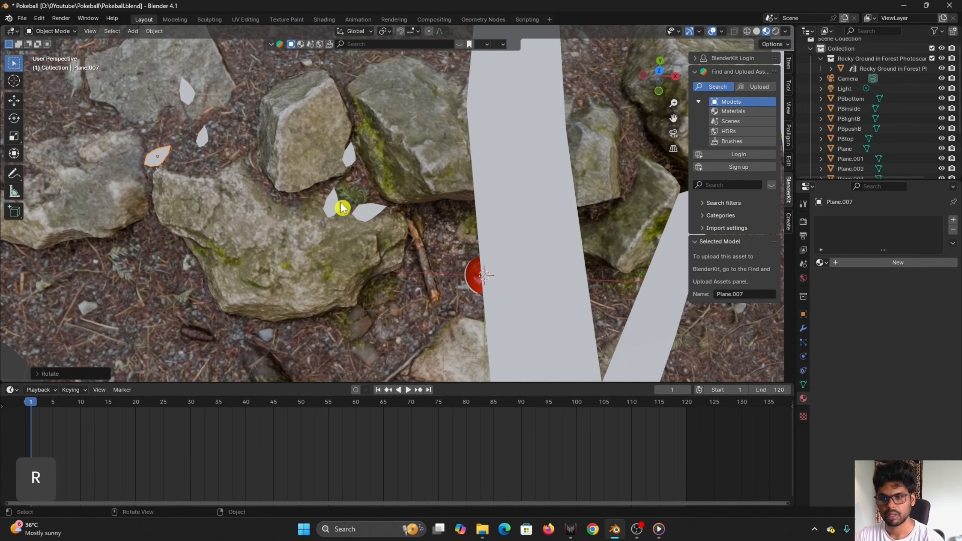
{"action": "left_click", "coordinate": [346, 155]}
{"action": "key", "text": "r"}
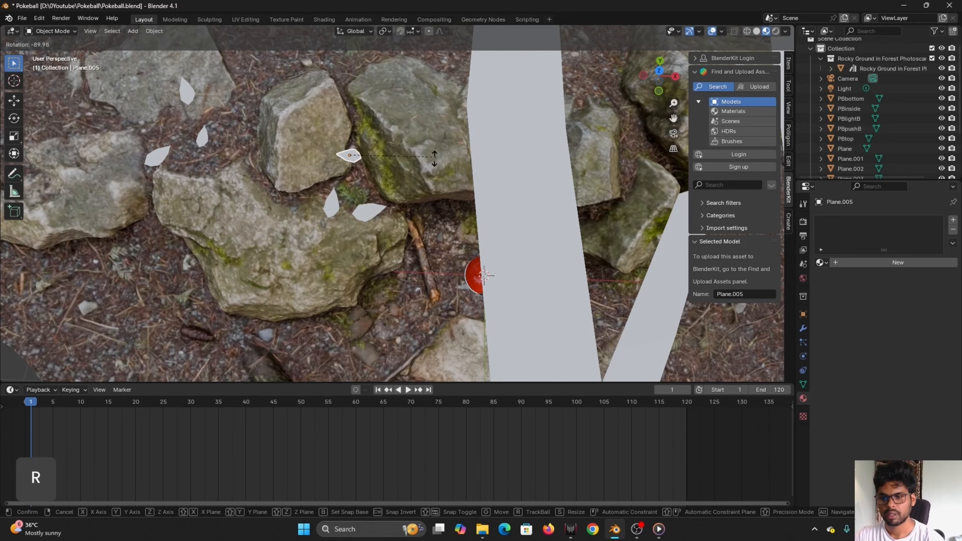
{"action": "left_click", "coordinate": [350, 222]}
- Switch the viewport to rendered shading and examine the leaf and strip shadows from around the scene and through the camera
{"action": "scroll", "coordinate": [350, 222], "scroll_direction": "down", "scroll_amount": 3}
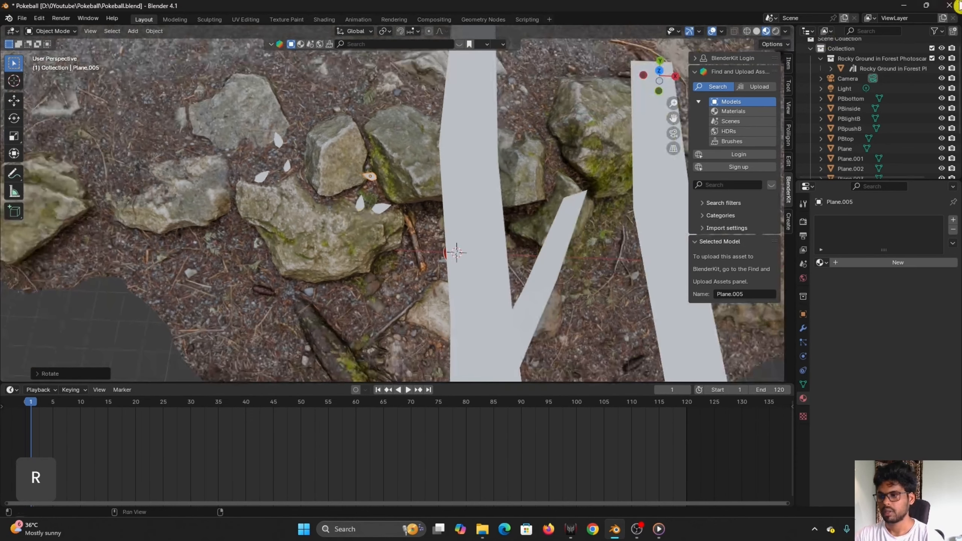
{"action": "left_click", "coordinate": [774, 32]}
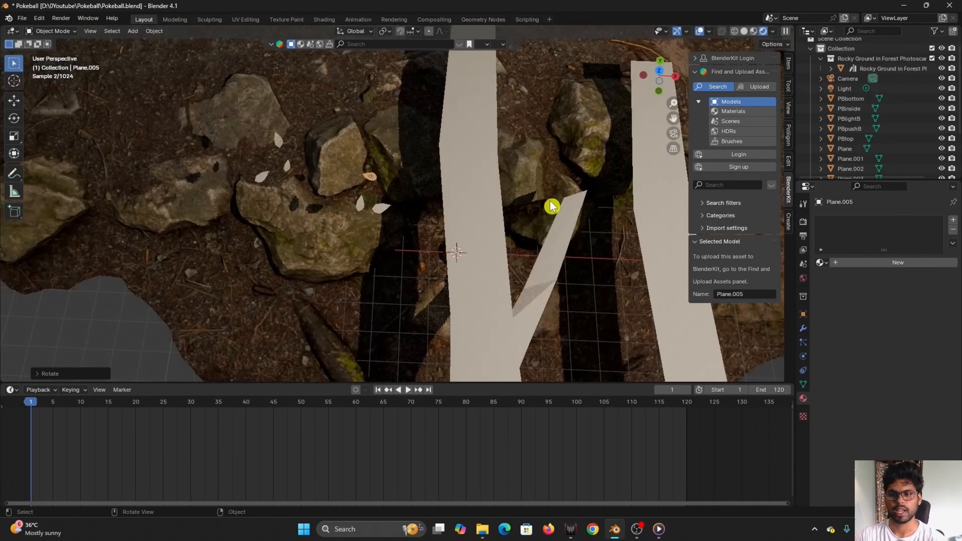
{"action": "middle_click_drag", "start_coordinate": [458, 267], "coordinate": [277, 288]}
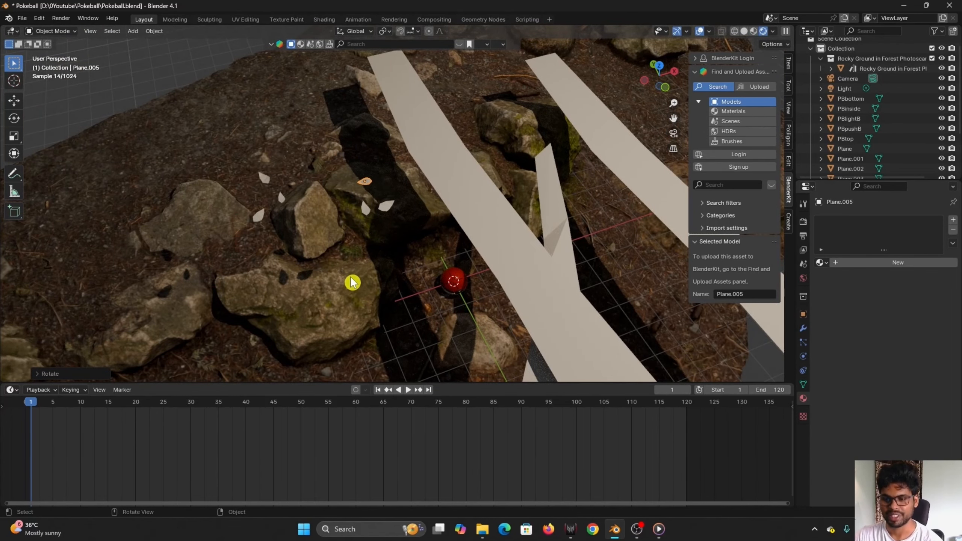
{"action": "middle_click_drag", "start_coordinate": [352, 282], "coordinate": [202, 302]}
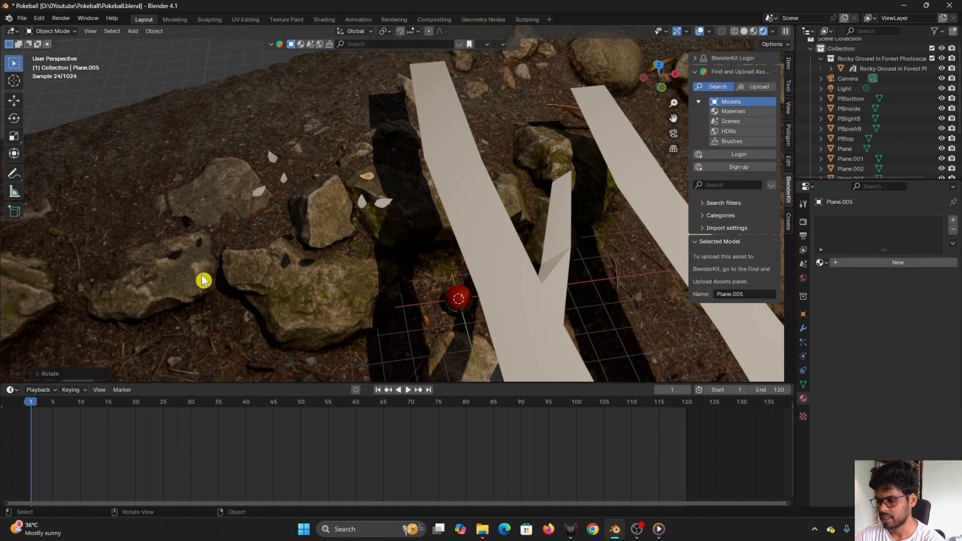
{"action": "middle_click_drag", "start_coordinate": [167, 260], "coordinate": [258, 269]}
{"action": "key", "text": "KP_0"}
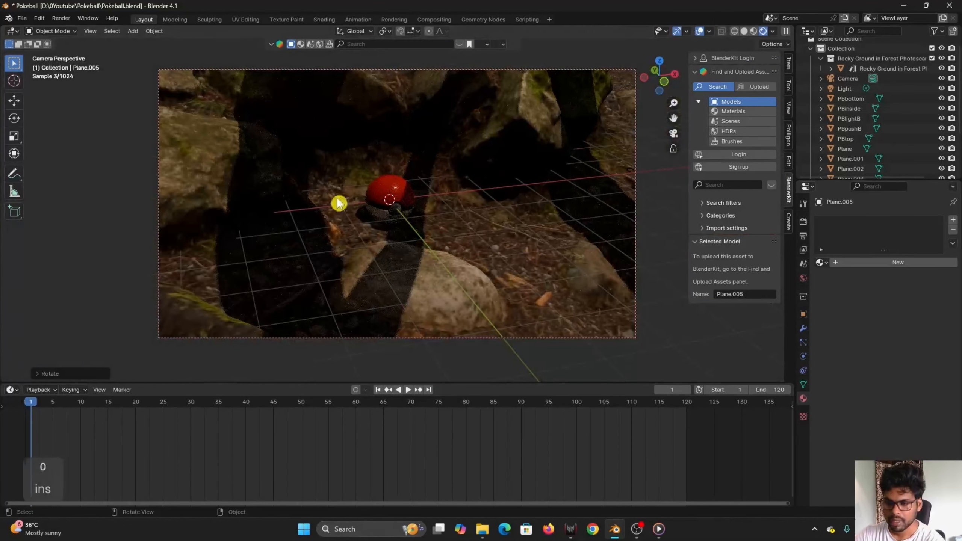
{"action": "scroll", "coordinate": [848, 144], "scroll_direction": "down", "scroll_amount": 3}
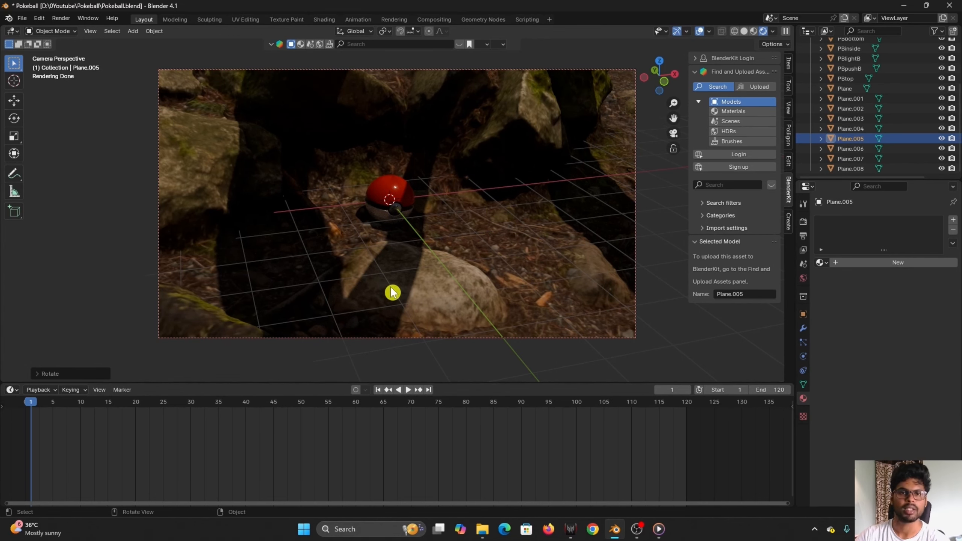
- Leave the camera view and insert a Location & Rotation keyframe at frame 1 for the large leaf nearest the strips
{"action": "key", "text": "KP_0"}
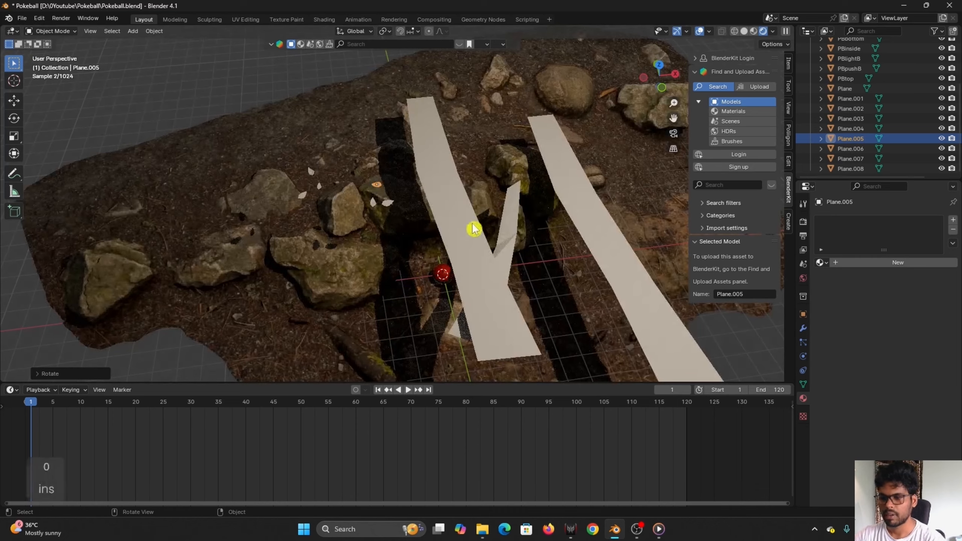
{"action": "middle_click_drag", "start_coordinate": [488, 289], "coordinate": [377, 300]}
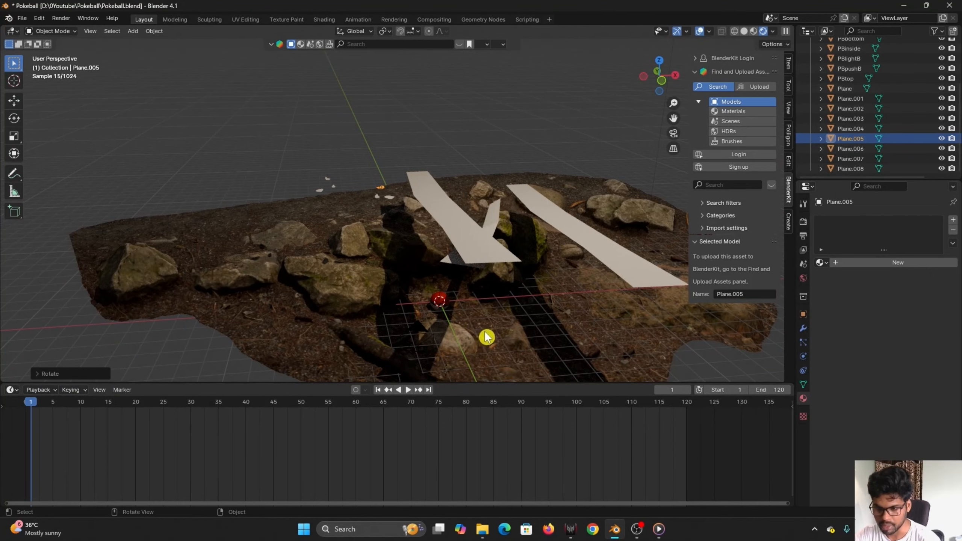
{"action": "scroll", "coordinate": [489, 335], "scroll_direction": "up", "scroll_amount": 2}
{"action": "middle_click_drag", "start_coordinate": [512, 329], "coordinate": [455, 232], "text": "shift"}
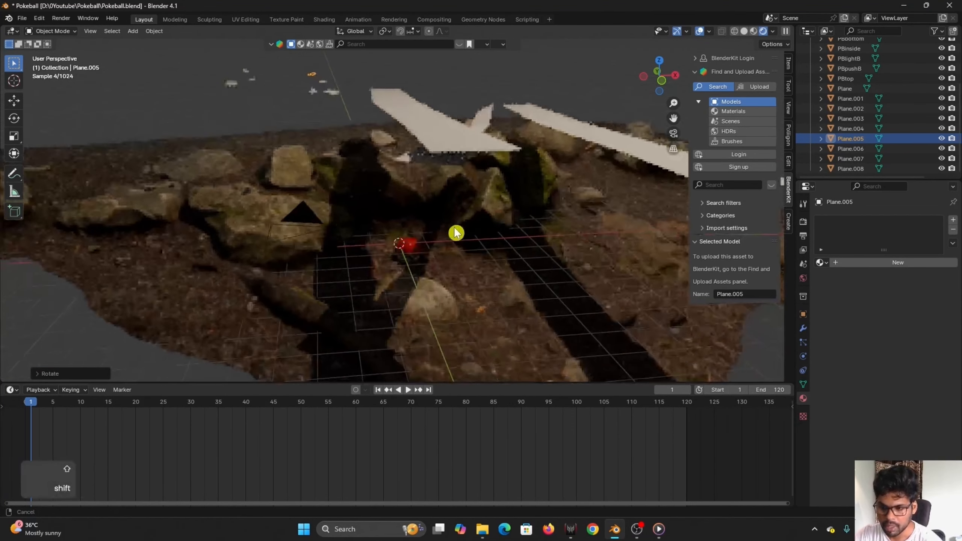
{"action": "scroll", "coordinate": [495, 251], "scroll_direction": "up", "scroll_amount": 2}
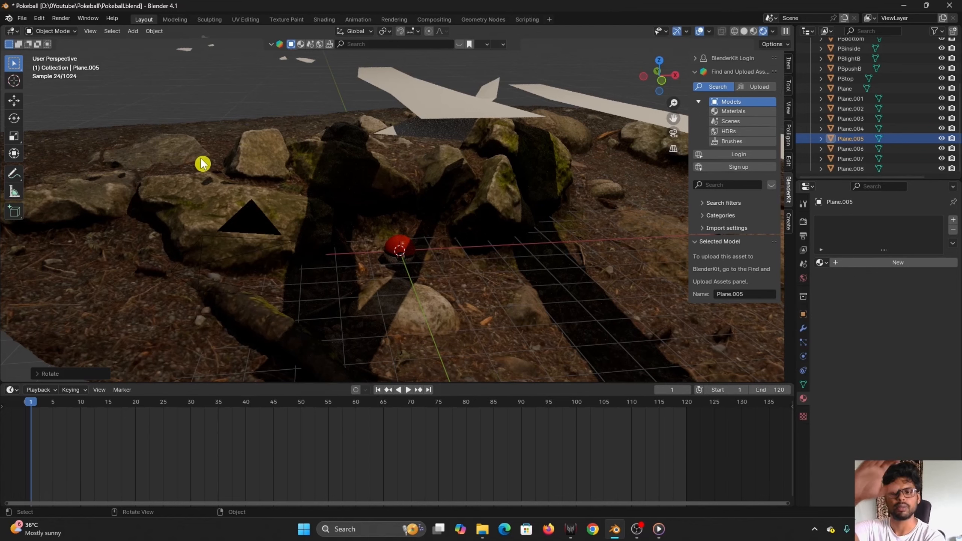
{"action": "left_click", "coordinate": [307, 61]}
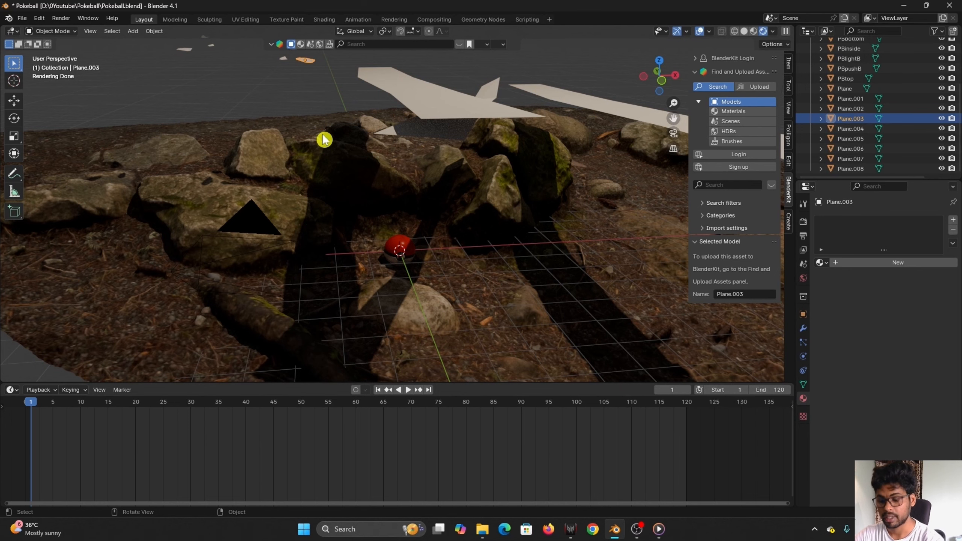
{"action": "key", "text": "k"}
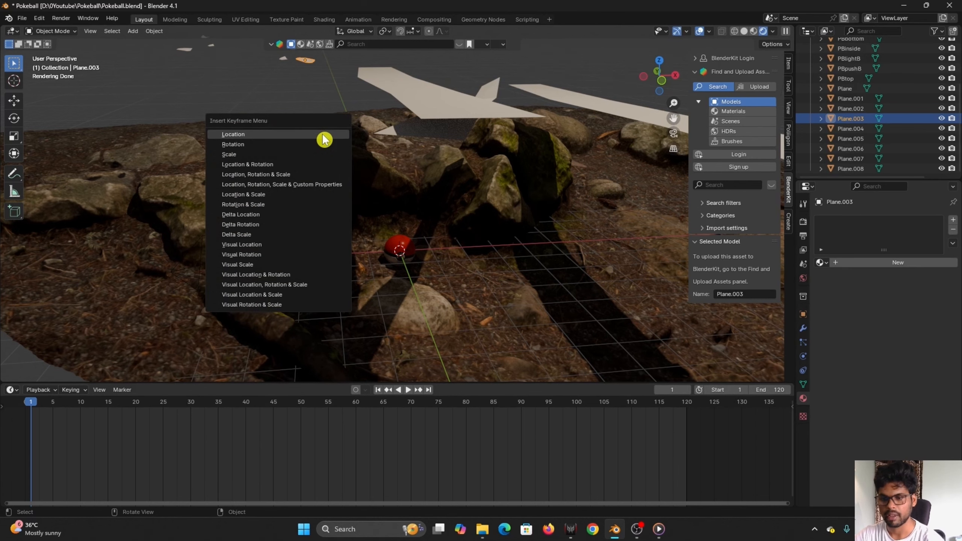
{"action": "left_click", "coordinate": [308, 166]}
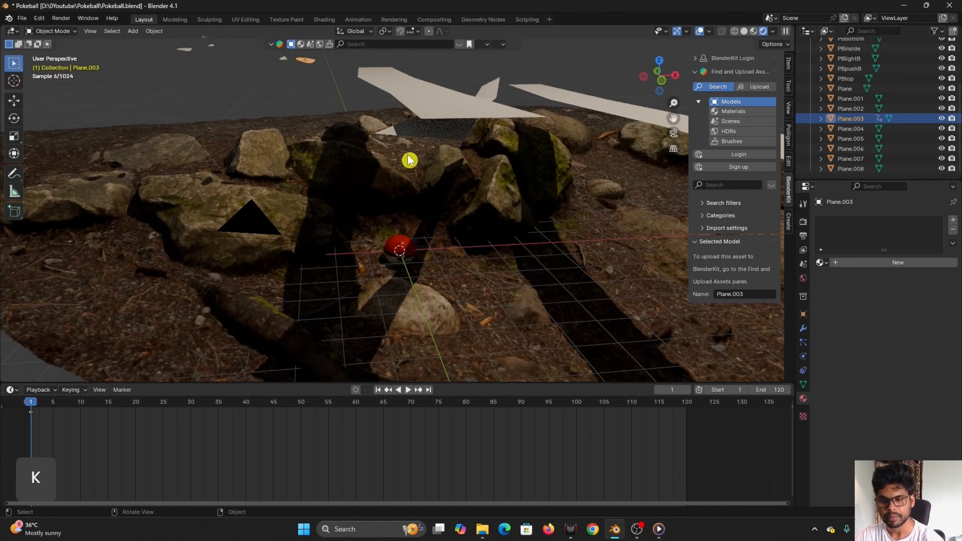
- At frame 120, move the large leaf about 7 m in positive X and over 2 m down, in front of the mossy rocks beyond the Poké Ball
{"action": "left_click_drag", "start_coordinate": [30, 405], "coordinate": [685, 464]}
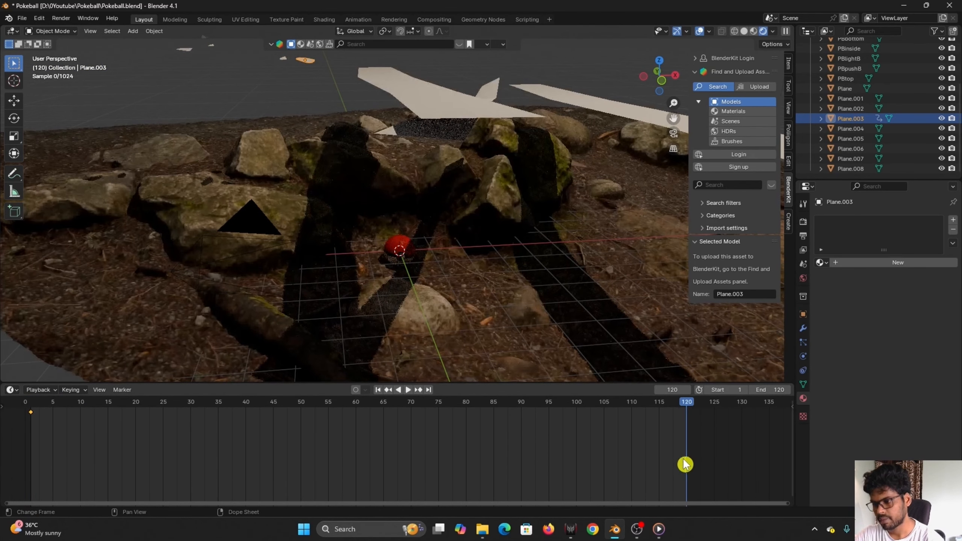
{"action": "middle_click_drag", "start_coordinate": [553, 250], "coordinate": [470, 230], "text": "shift"}
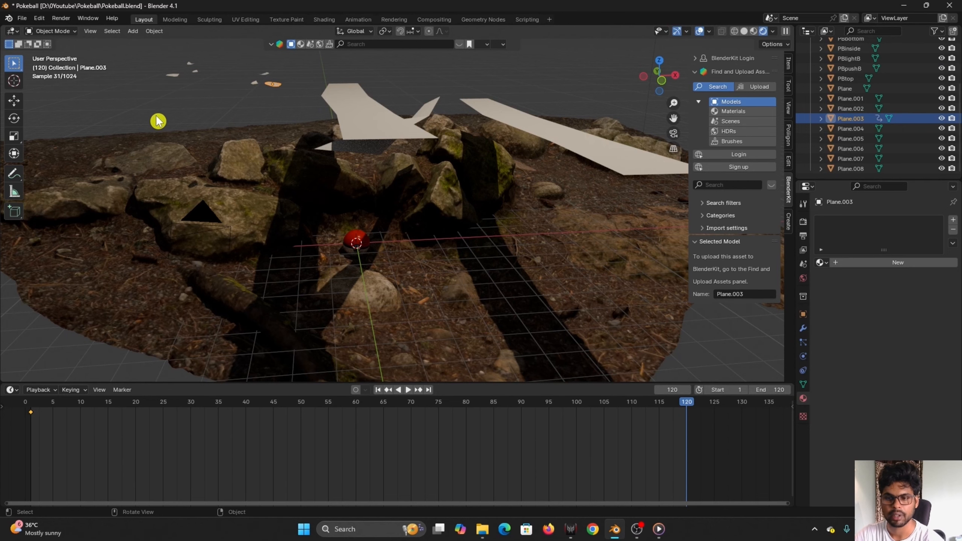
{"action": "key", "text": "g"}
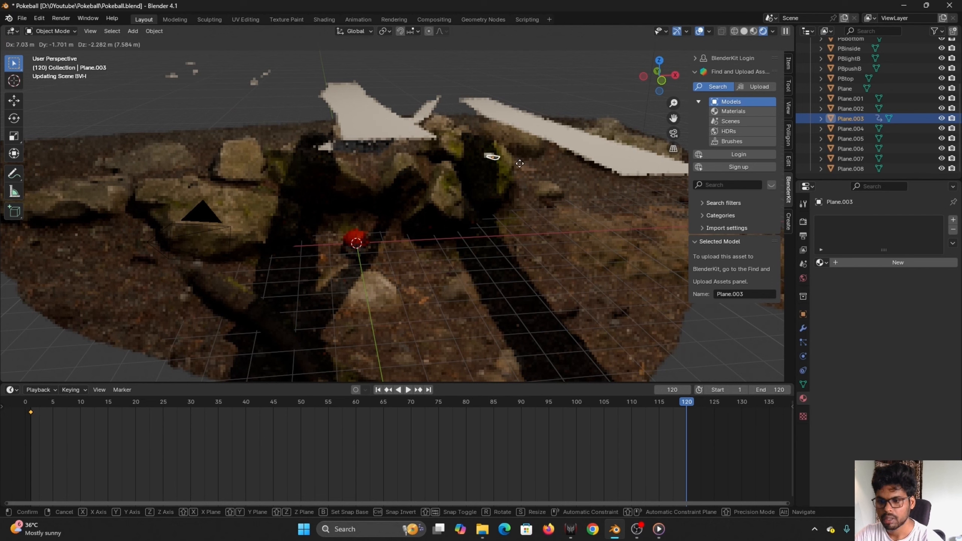
{"action": "left_click", "coordinate": [529, 173]}
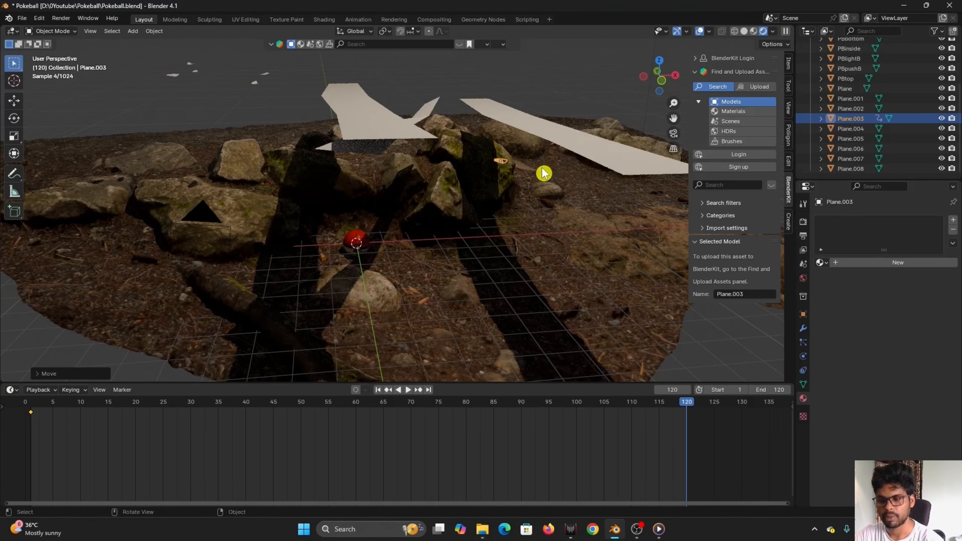
- Rotate the moved leaf to a new orientation and keyframe its location and rotation at frame 120
{"action": "key", "text": "r"}
{"action": "left_click", "coordinate": [451, 171]}
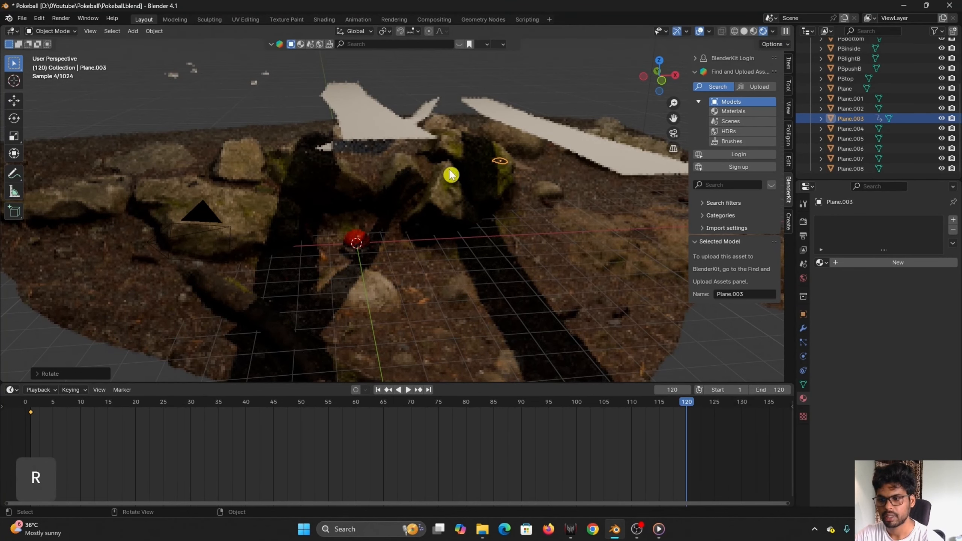
{"action": "key", "text": "k"}
{"action": "left_click", "coordinate": [532, 225]}
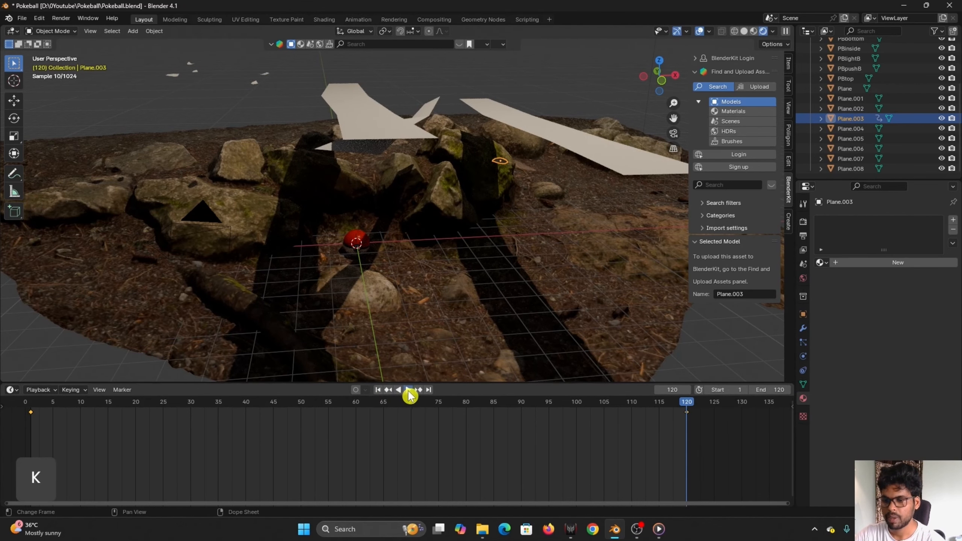
- Play back the leaf's drifting animation, stop it and return to the start of the timeline
{"action": "left_click", "coordinate": [408, 390]}
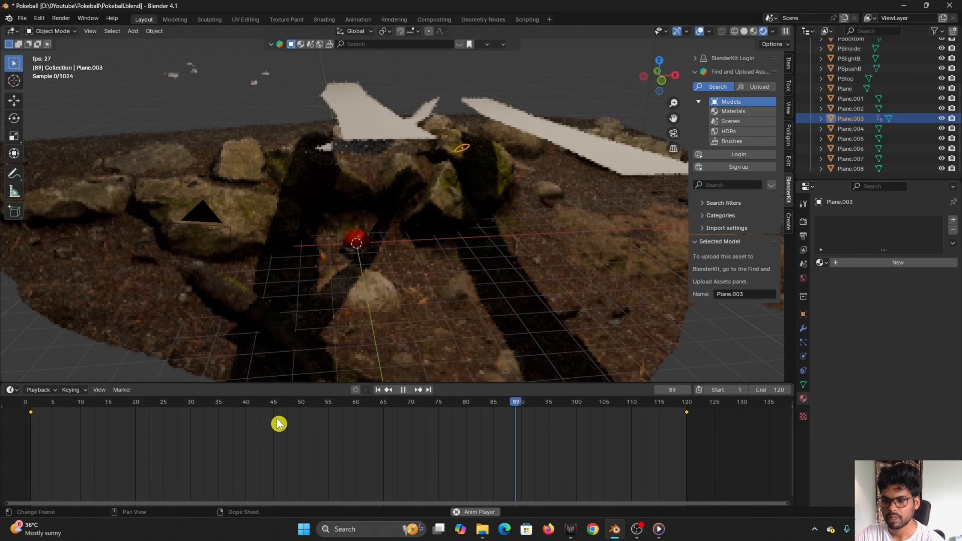
{"action": "left_click", "coordinate": [402, 390]}
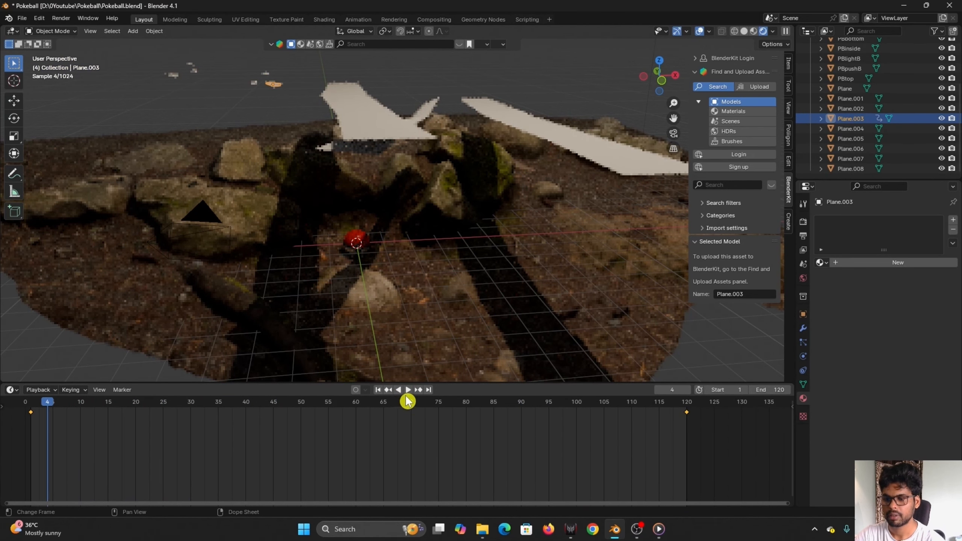
{"action": "left_click_drag", "start_coordinate": [49, 406], "coordinate": [26, 404]}
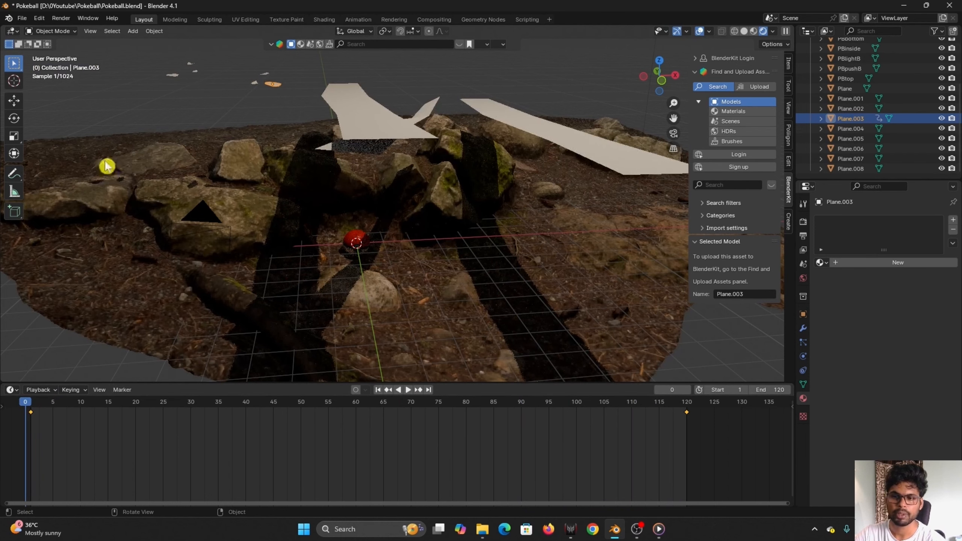
- Select the small leaf beside the animated one and insert its starting keyframe at frame 1
{"action": "left_click", "coordinate": [256, 85]}
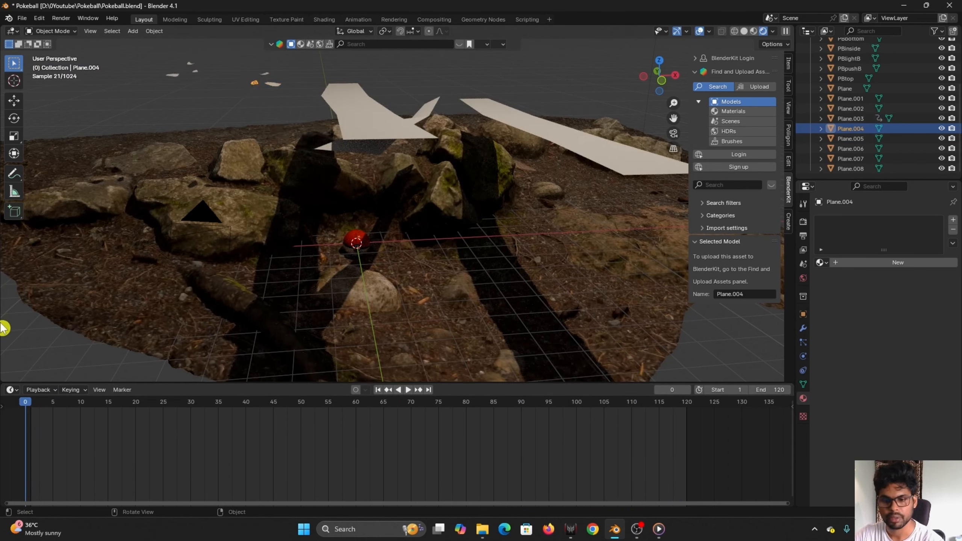
{"action": "left_click_drag", "start_coordinate": [26, 410], "coordinate": [32, 409]}
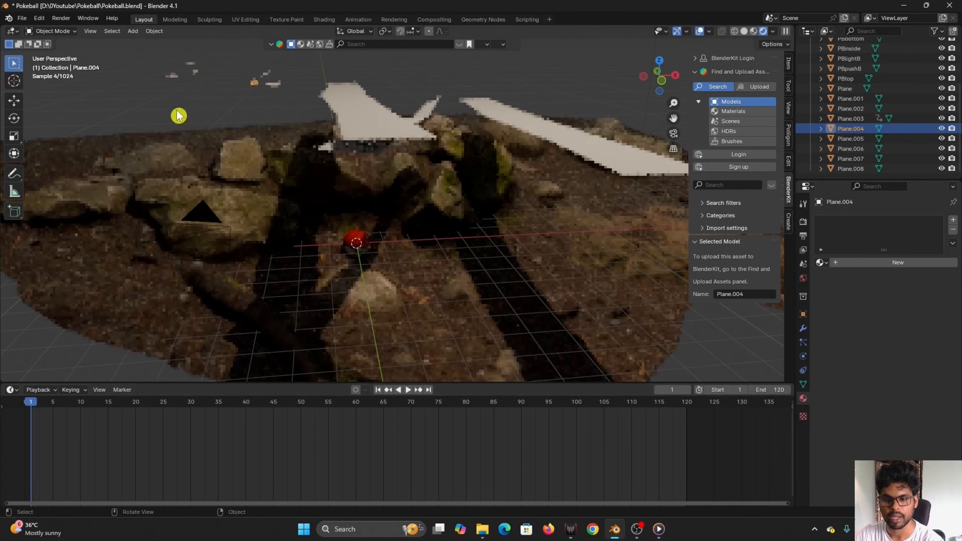
{"action": "key", "text": "k"}
{"action": "left_click", "coordinate": [242, 68]}
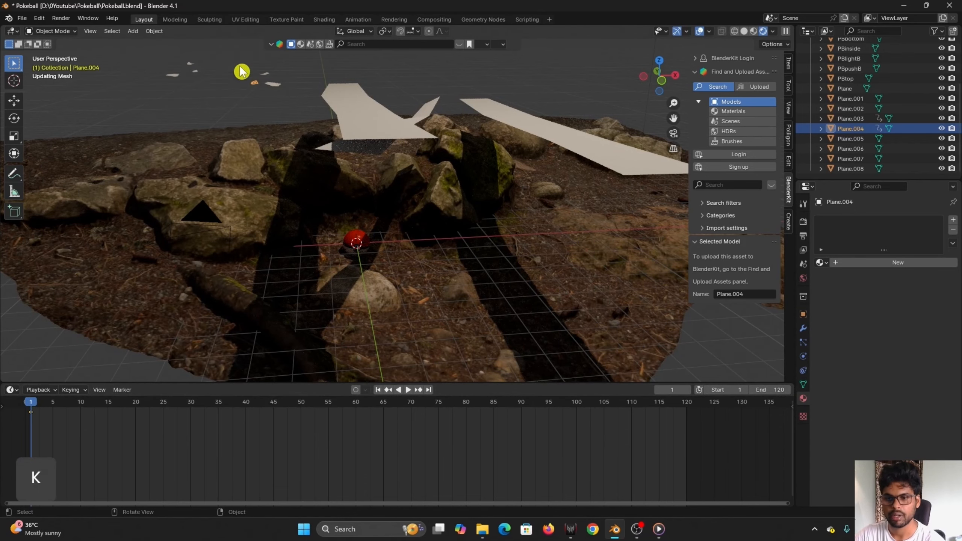
- At frame 120, move the small leaf in front of the mossy rocks beyond the Poké Ball and keyframe its location and rotation
{"action": "left_click_drag", "start_coordinate": [43, 409], "coordinate": [686, 433]}
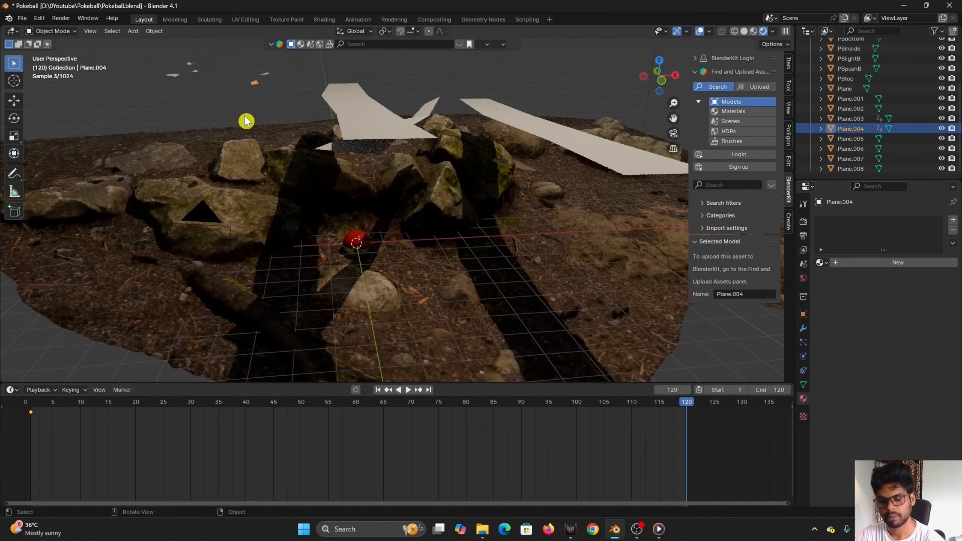
{"action": "key", "text": "g"}
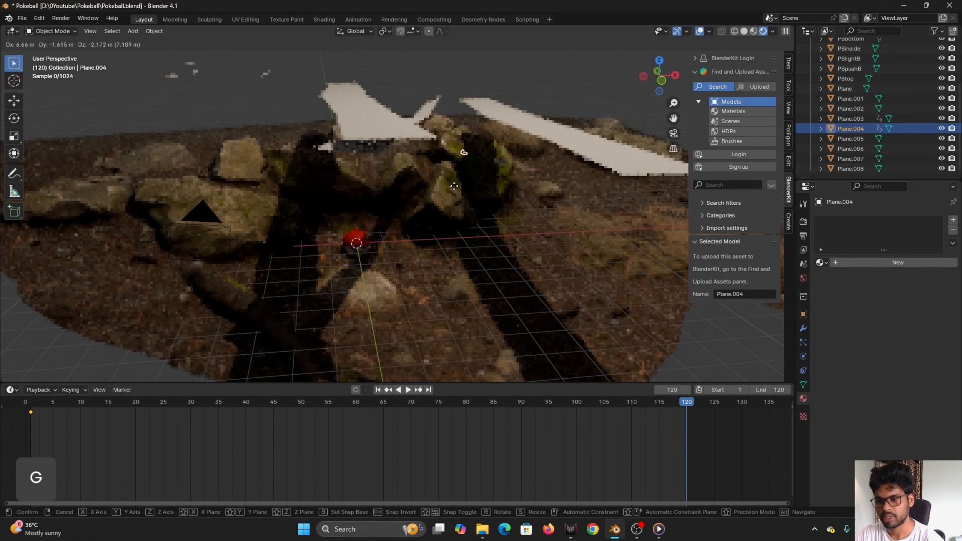
{"action": "left_click", "coordinate": [446, 220]}
{"action": "key", "text": "k"}
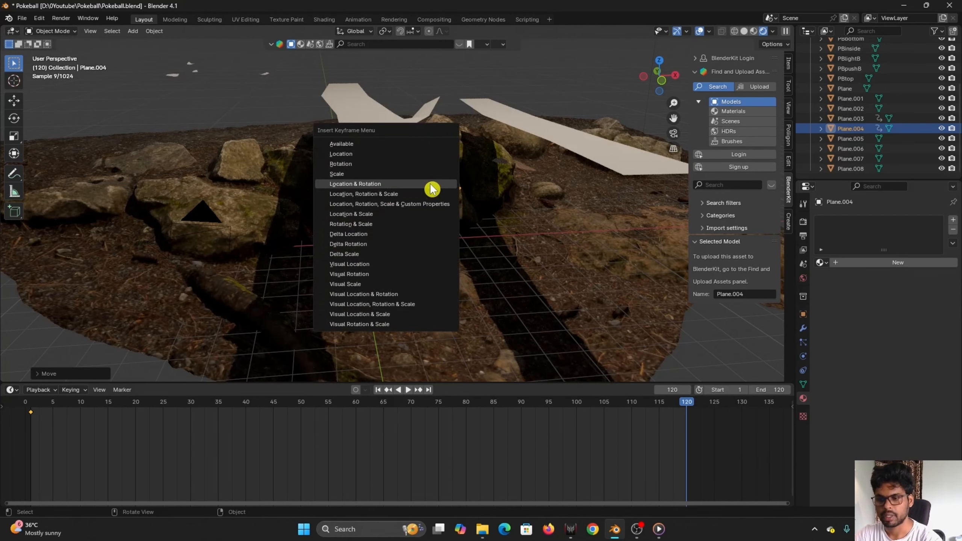
{"action": "left_click", "coordinate": [431, 188]}
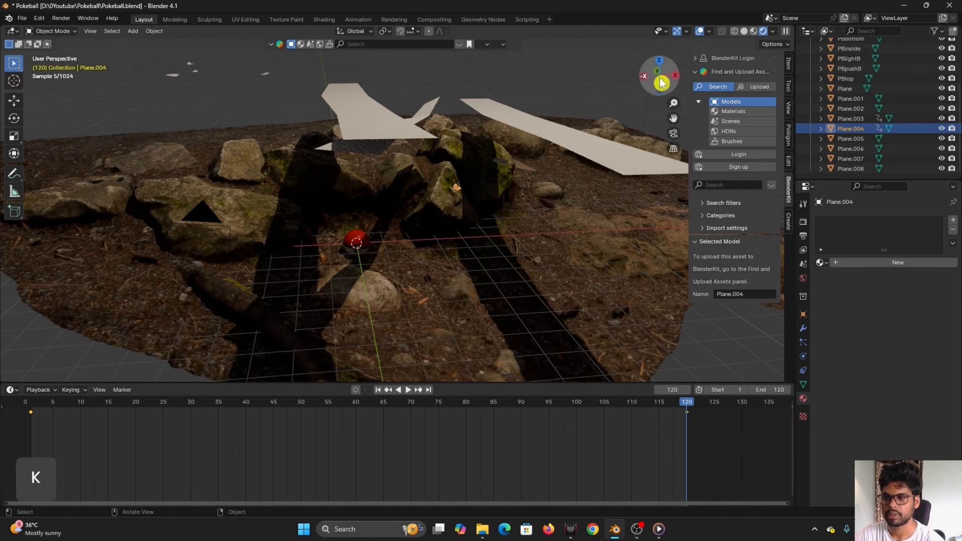
- At frame 100, select the isolated leaf (Plane.005) over the large rock from the top view and keyframe its location and rotation
{"action": "left_click_drag", "start_coordinate": [661, 83], "coordinate": [660, 70]}
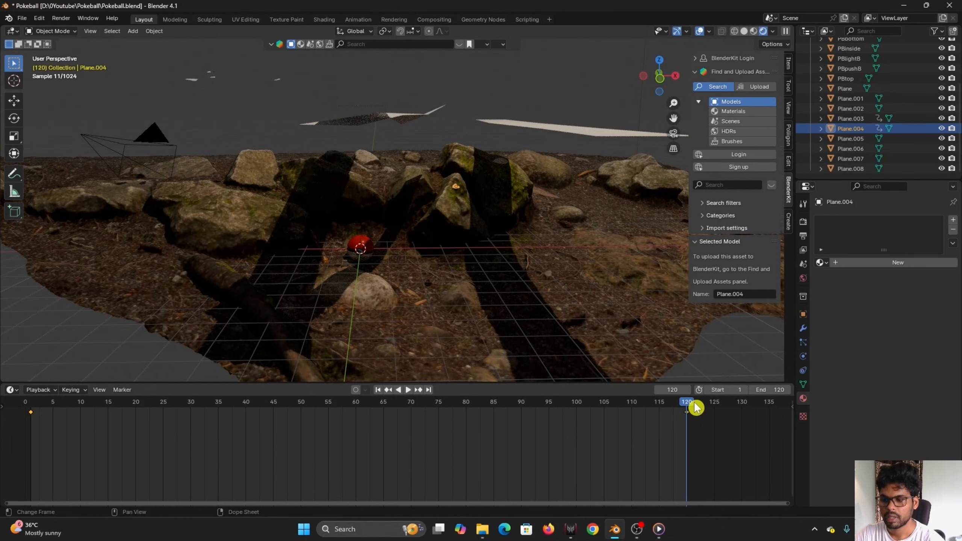
{"action": "left_click_drag", "start_coordinate": [686, 401], "coordinate": [576, 439]}
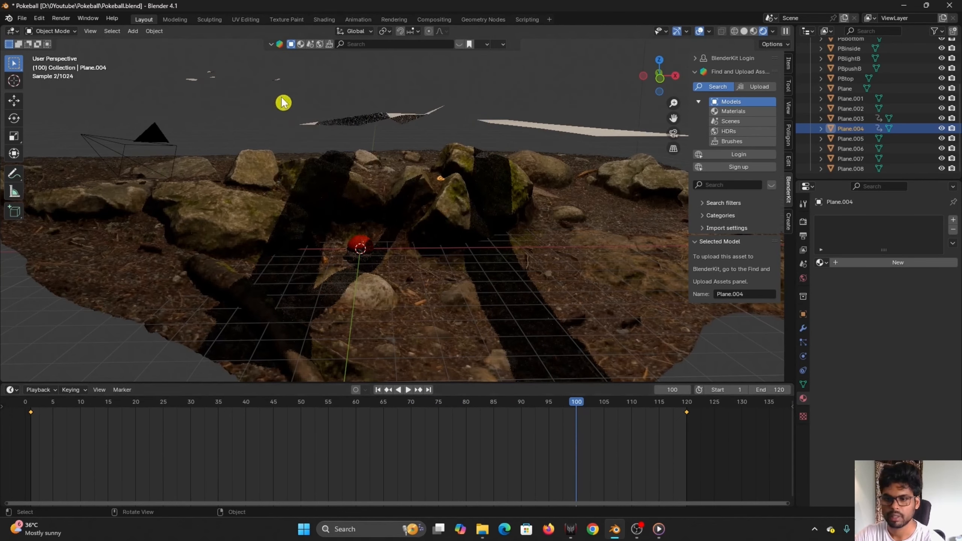
{"action": "left_click", "coordinate": [660, 61]}
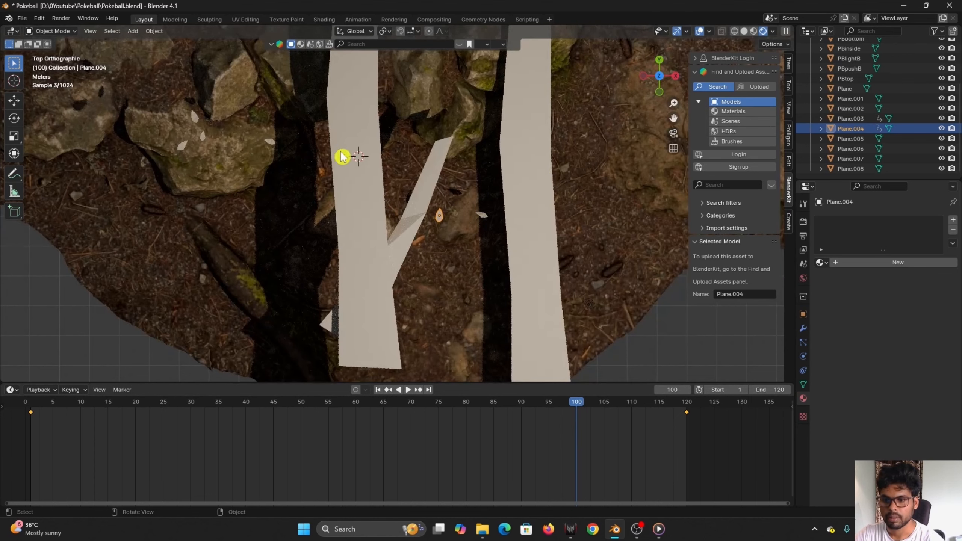
{"action": "left_click", "coordinate": [269, 143]}
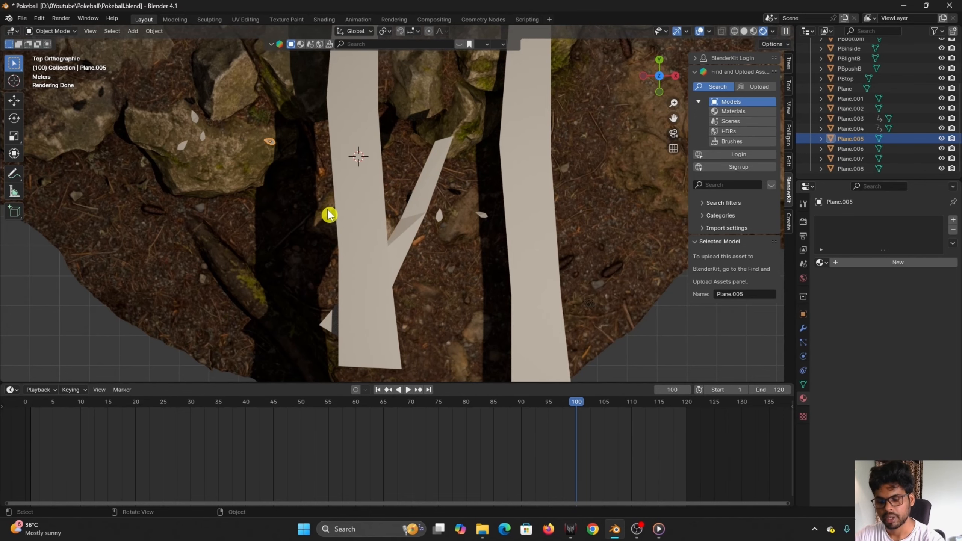
{"action": "key", "text": "k"}
{"action": "left_click", "coordinate": [328, 215]}
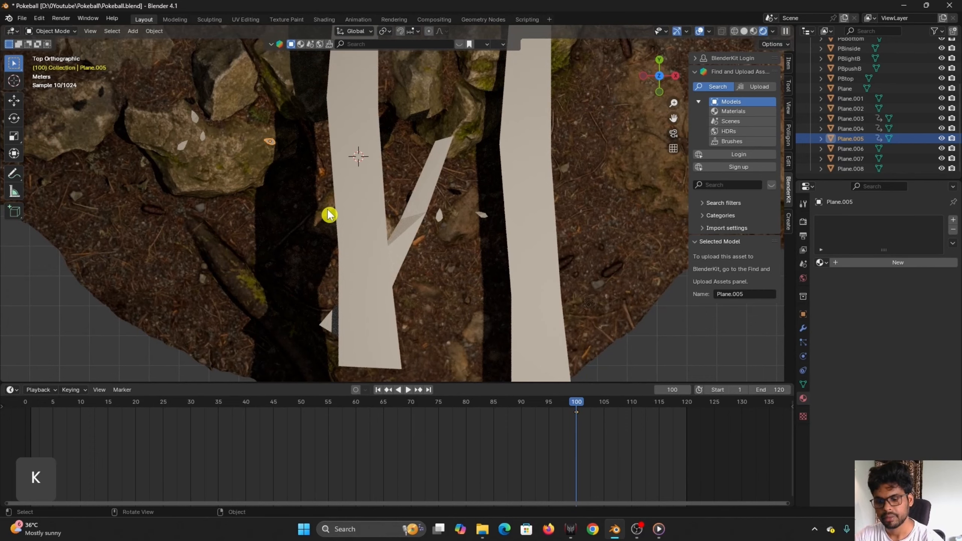
- Move the leaf horizontally about 8.5 m in positive X and 4.8 m in negative Y, keeping its height locked
{"action": "key", "text": "g"}
{"action": "key", "text": "shift+z"}
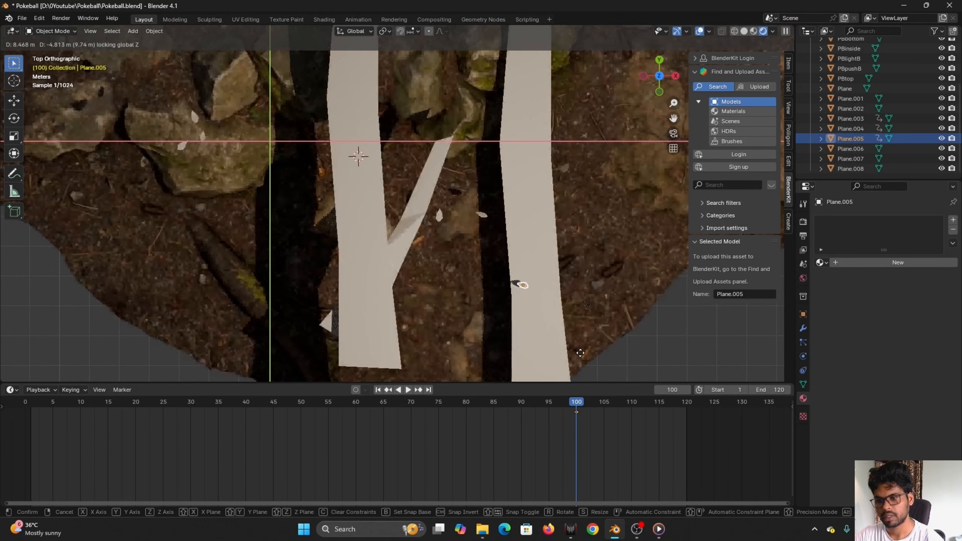
{"action": "left_click", "coordinate": [562, 333]}
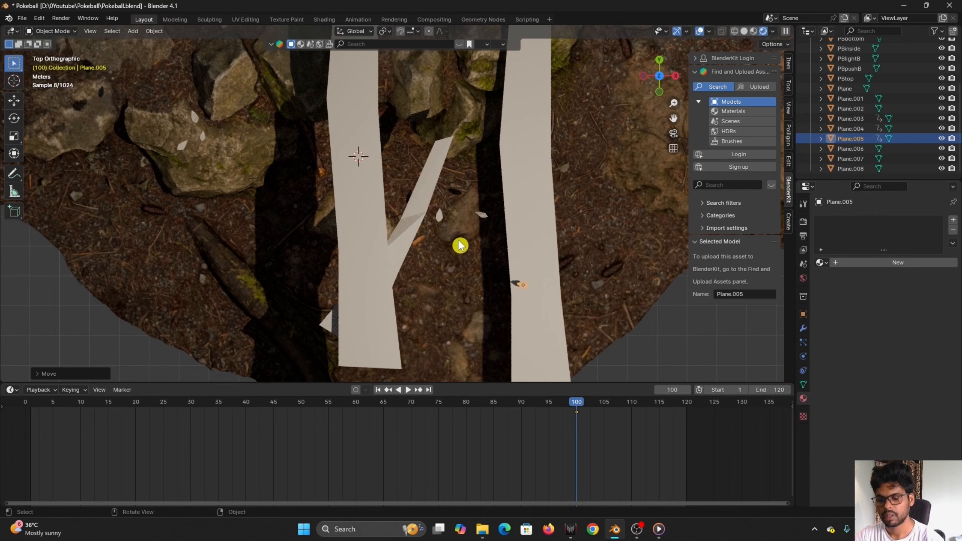
- Rotate the moved leaf to a new orientation and keyframe its location and rotation at frame 100
{"action": "key", "text": "r"}
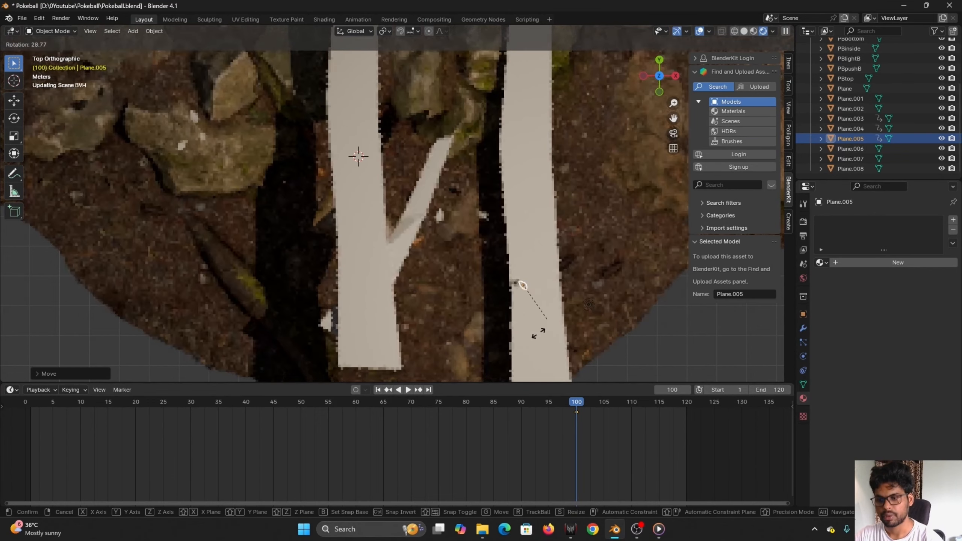
{"action": "left_click", "coordinate": [470, 346]}
{"action": "key", "text": "g"}
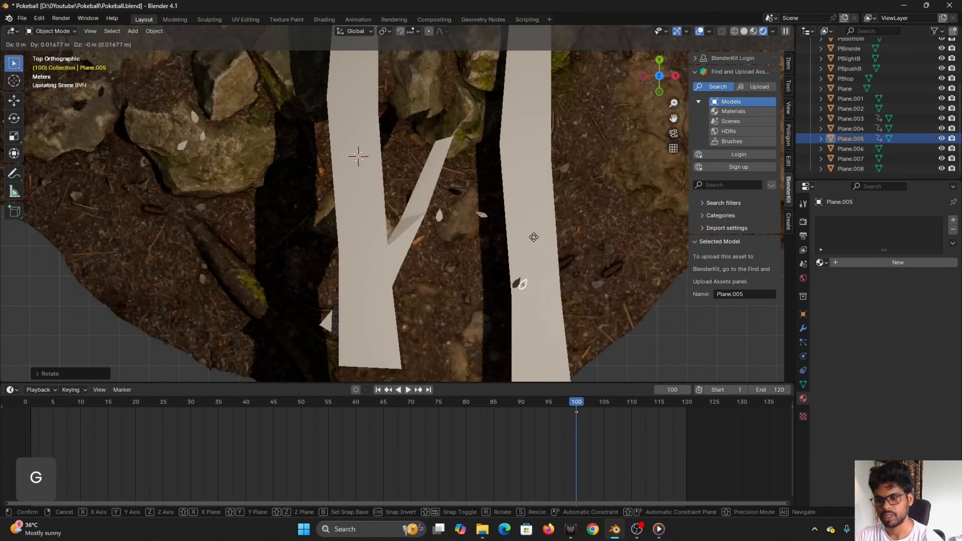
{"action": "key", "text": "Escape"}
{"action": "key", "text": "k"}
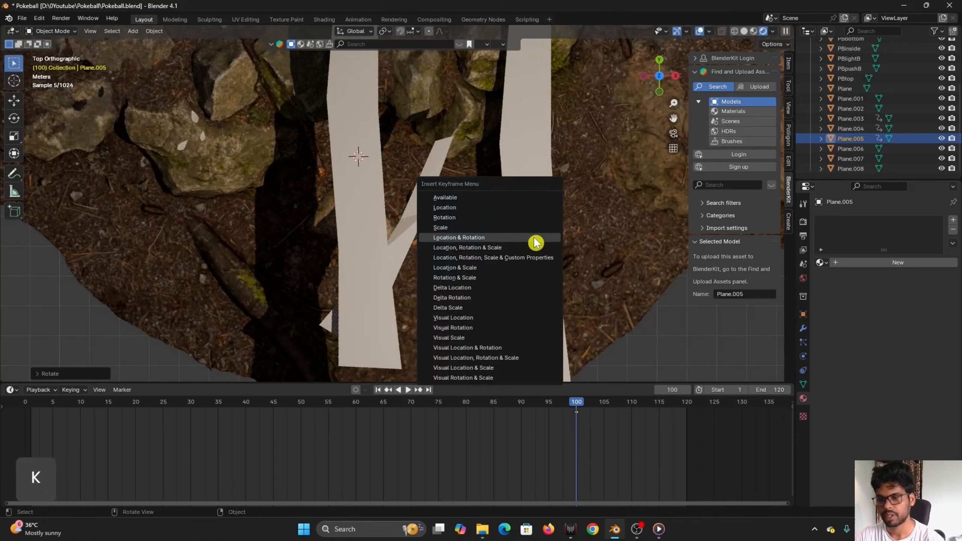
{"action": "left_click", "coordinate": [536, 241]}
- Return to frame 1 and move the same leaf back across the scene behind the large forked plane
{"action": "middle_click_drag", "start_coordinate": [552, 243], "coordinate": [556, 182]}
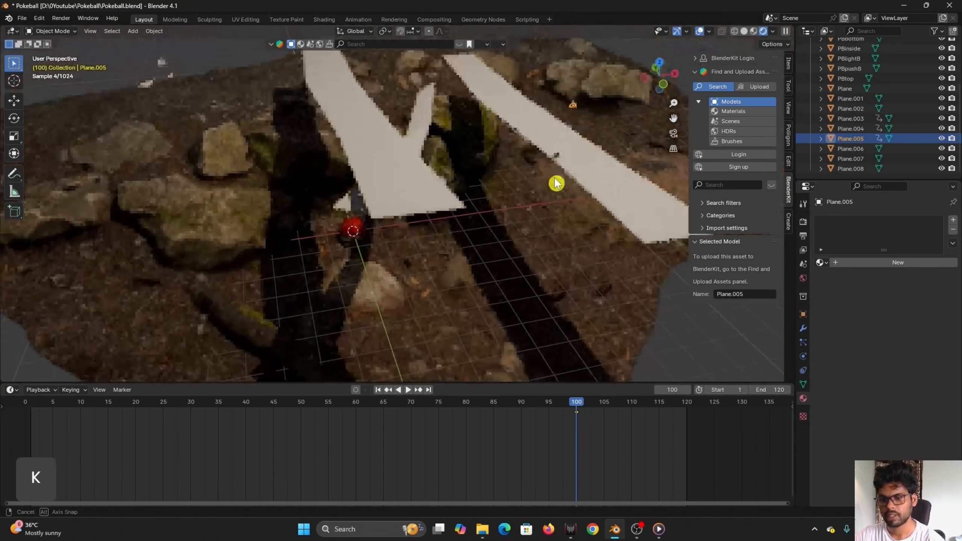
{"action": "left_click_drag", "start_coordinate": [581, 399], "coordinate": [428, 440]}
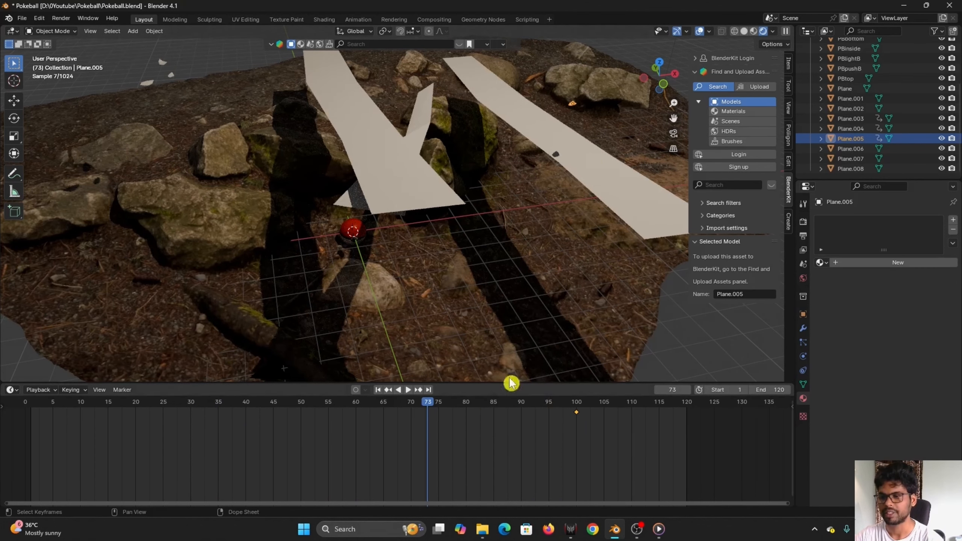
{"action": "left_click_drag", "start_coordinate": [430, 409], "coordinate": [32, 450]}
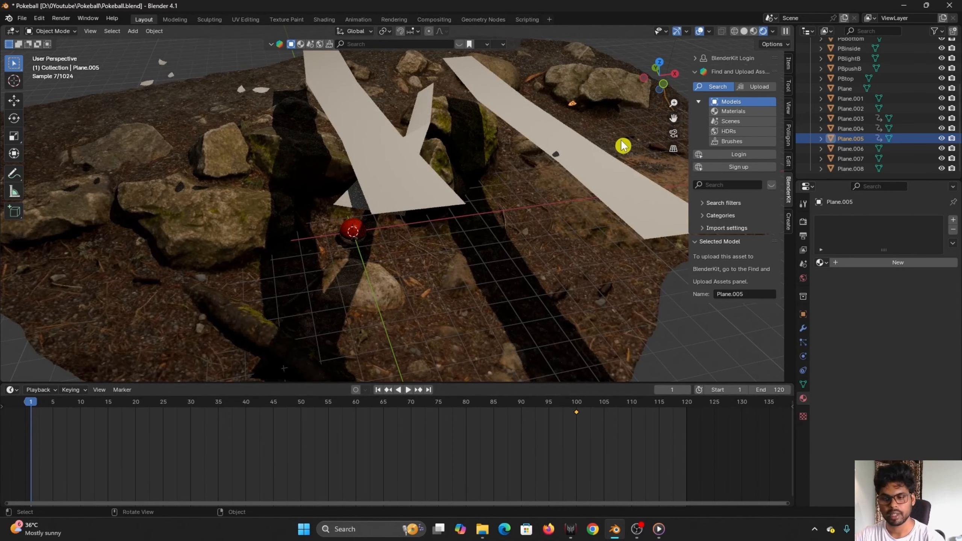
{"action": "key", "text": "g"}
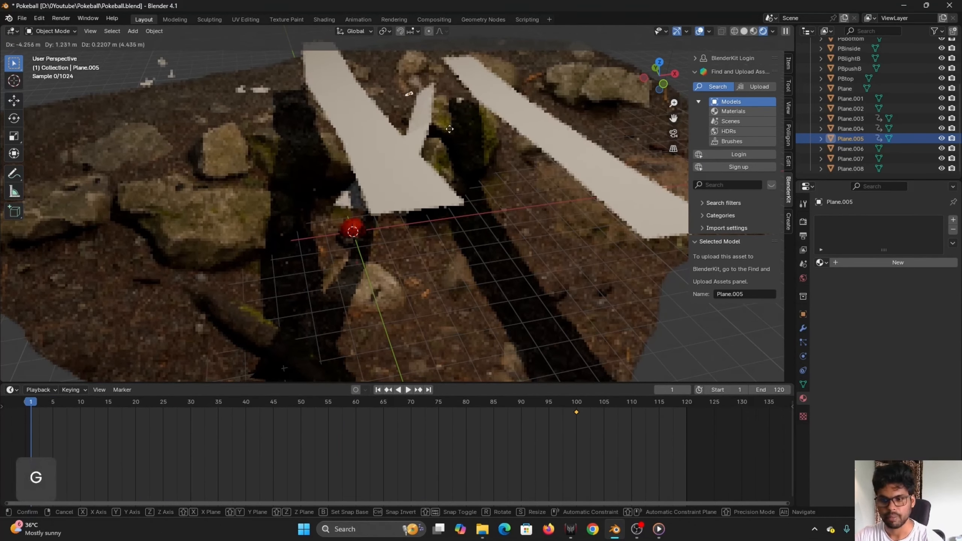
{"action": "left_click", "coordinate": [435, 53]}
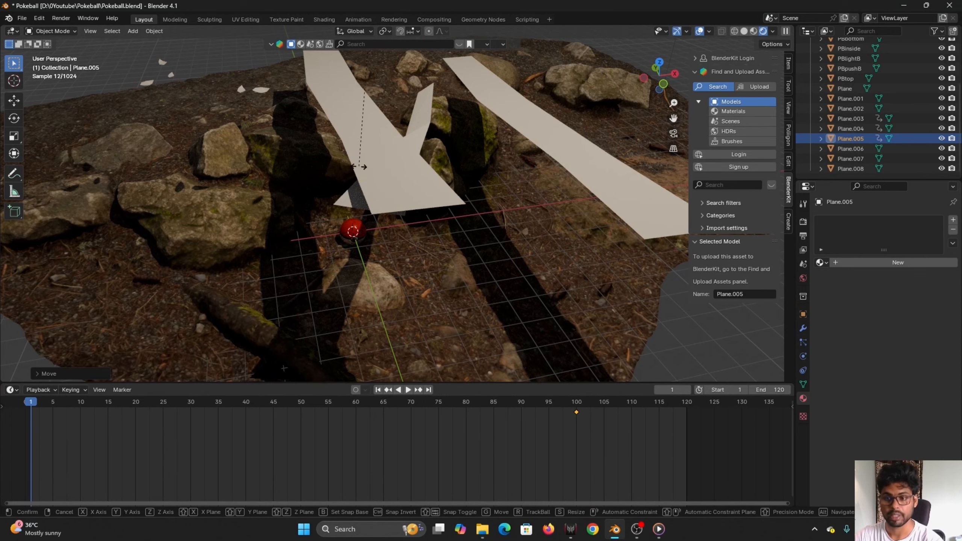
- Rotate the leaf at its starting position and keyframe its location and rotation at frame 1
{"action": "key", "text": "r"}
{"action": "left_click", "coordinate": [487, 101]}
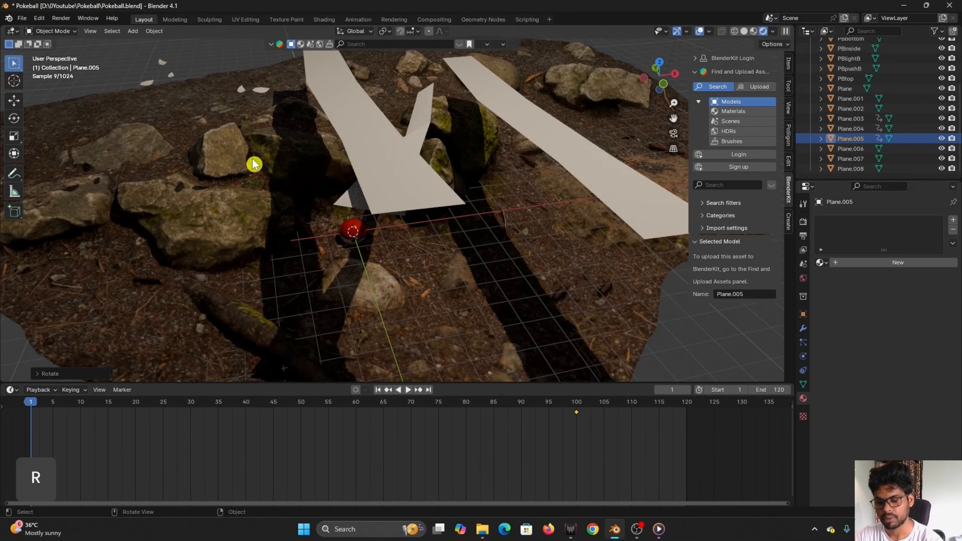
{"action": "key", "text": "k"}
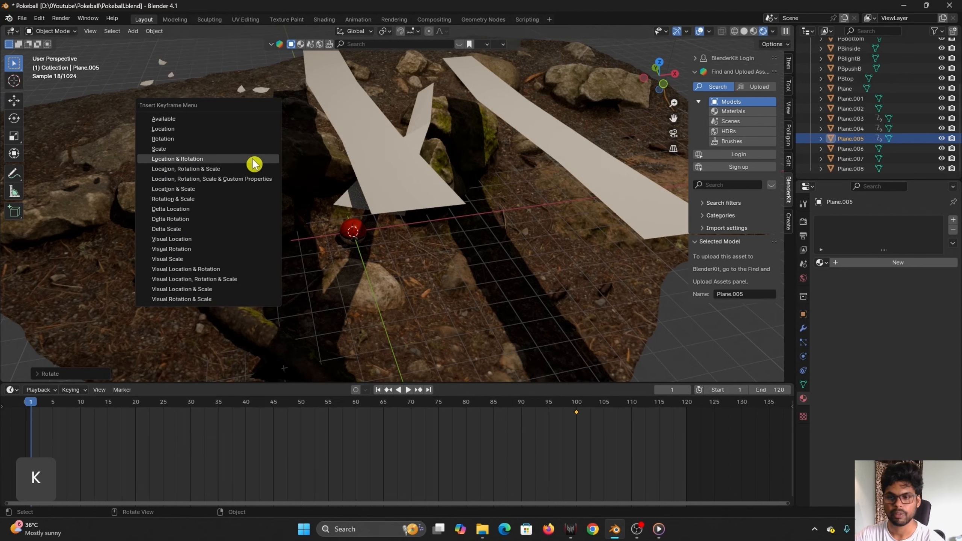
{"action": "left_click", "coordinate": [253, 163]}
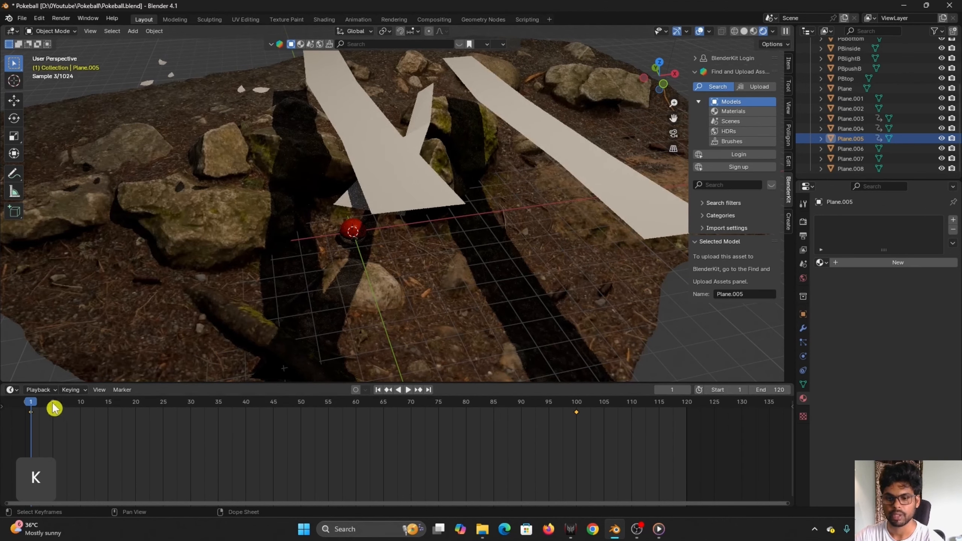
- Play back the timeline to review the leaf's drift, then stop playback
{"action": "key", "text": "space"}
{"action": "left_click_drag", "start_coordinate": [37, 405], "coordinate": [203, 431]}
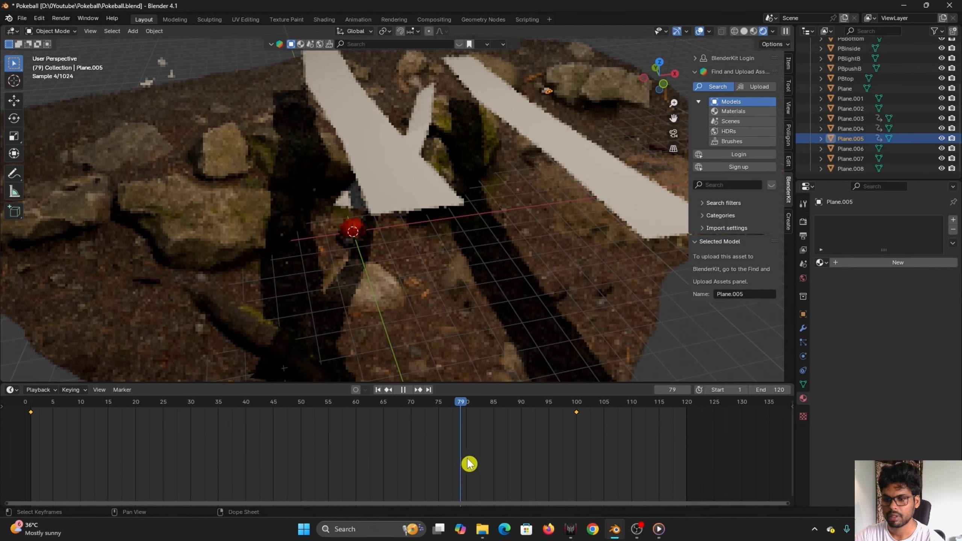
{"action": "key", "text": "space"}
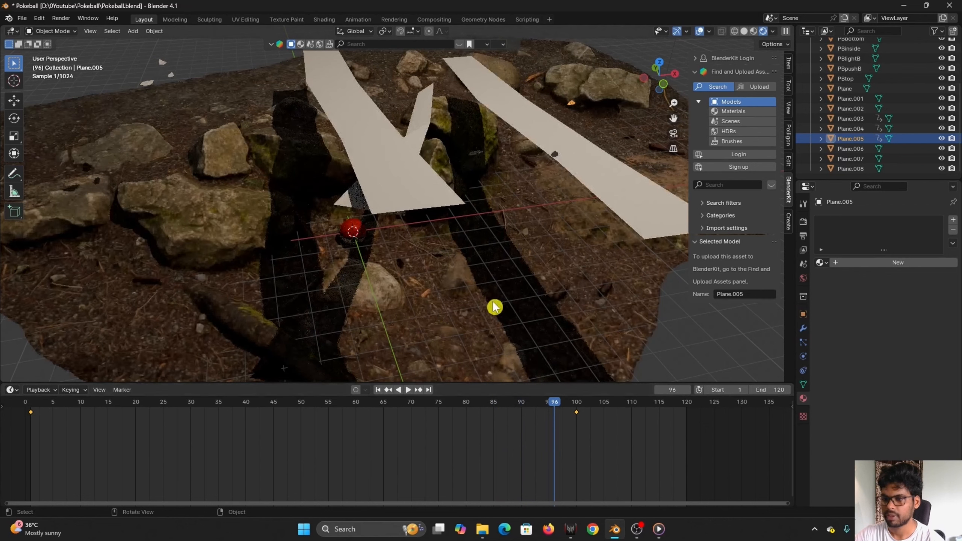
- Select the farthest leaf of the distant cluster (Plane.006) and insert its starting keyframe at frame 1
{"action": "left_click", "coordinate": [161, 68]}
{"action": "middle_click_drag", "start_coordinate": [160, 67], "coordinate": [223, 106]}
{"action": "key", "text": "g"}
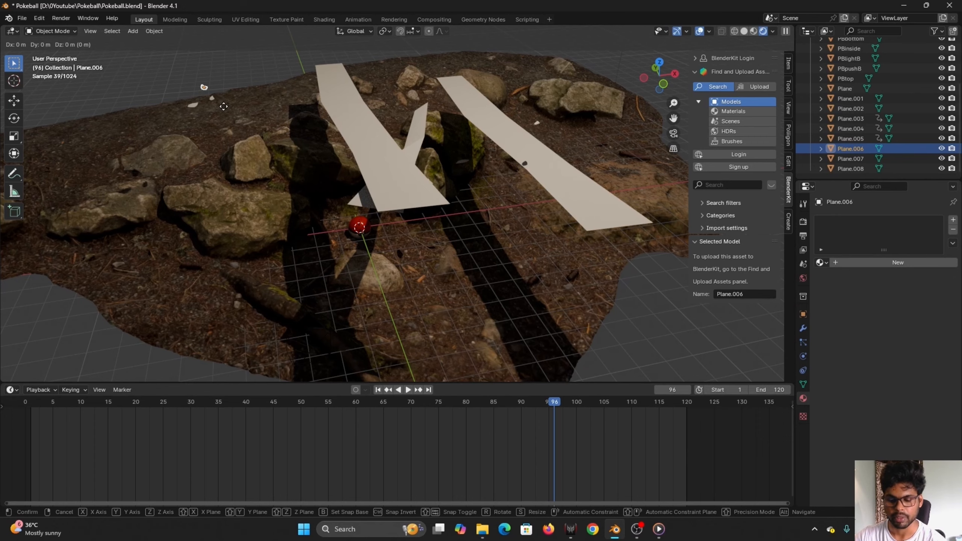
{"action": "key", "text": "Escape"}
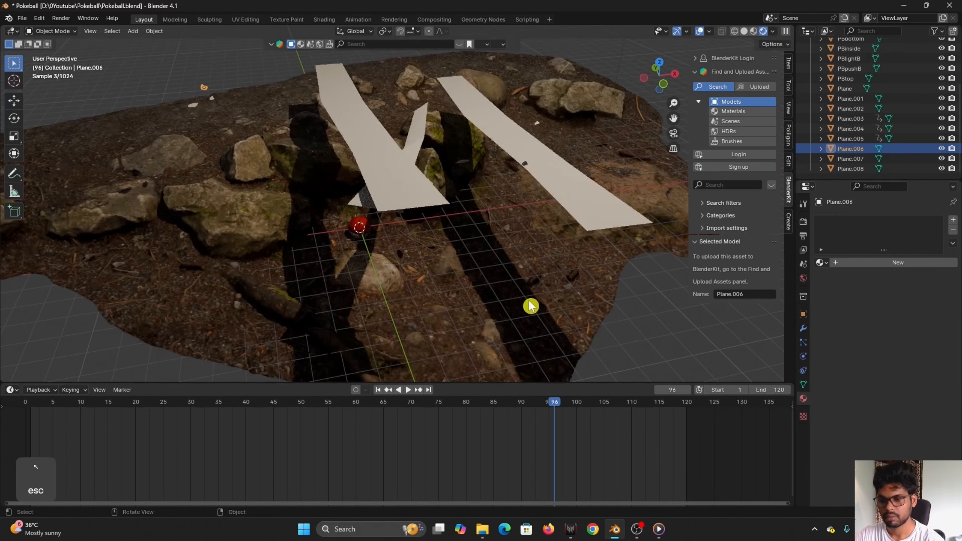
{"action": "left_click_drag", "start_coordinate": [545, 401], "coordinate": [686, 429]}
{"action": "key", "text": "k"}
{"action": "left_click", "coordinate": [261, 108]}
- At frame 120, move the Plane.006 leaf across the scene with its height locked and keyframe its new position
{"action": "key", "text": "g"}
{"action": "key", "text": "shift+z"}
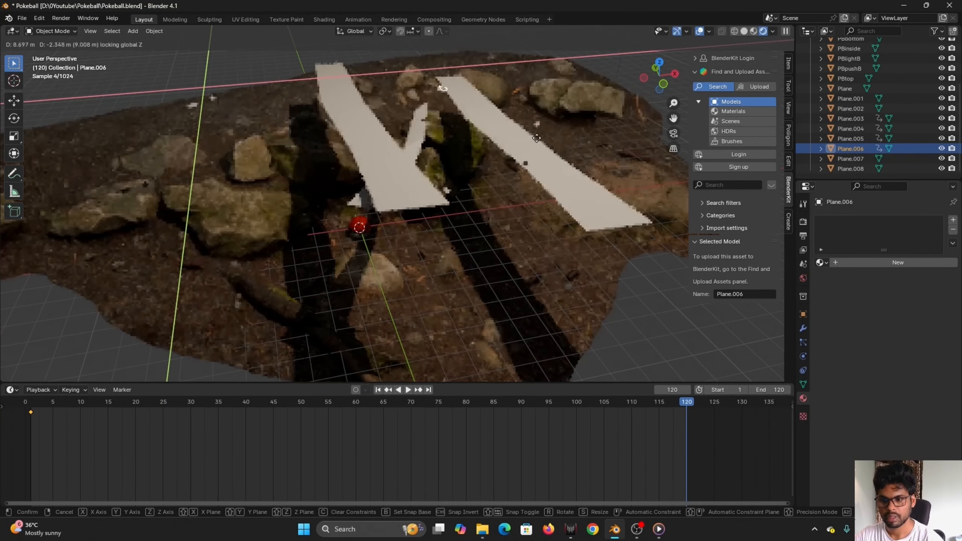
{"action": "left_click", "coordinate": [443, 166]}
{"action": "key", "text": "k"}
- Select the neighbouring leaf in the distant cluster (Plane.008) and insert its starting keyframe at frame 1
{"action": "left_click", "coordinate": [211, 99]}
{"action": "left_click_drag", "start_coordinate": [58, 401], "coordinate": [31, 401]}
{"action": "key", "text": "k"}
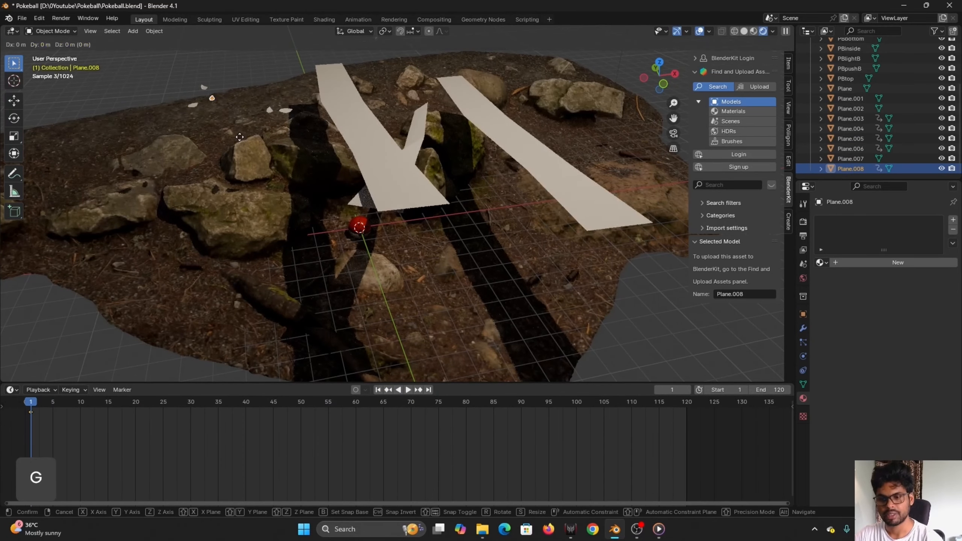
- At frame 120, move the Plane.008 leaf horizontally to above the mossy rocks and keyframe it there
{"action": "key", "text": "shift+Right"}
{"action": "key", "text": "g"}
{"action": "key", "text": "shift+z"}
{"action": "left_click", "coordinate": [496, 141]}
{"action": "key", "text": "k"}
{"action": "left_click", "coordinate": [194, 116]}
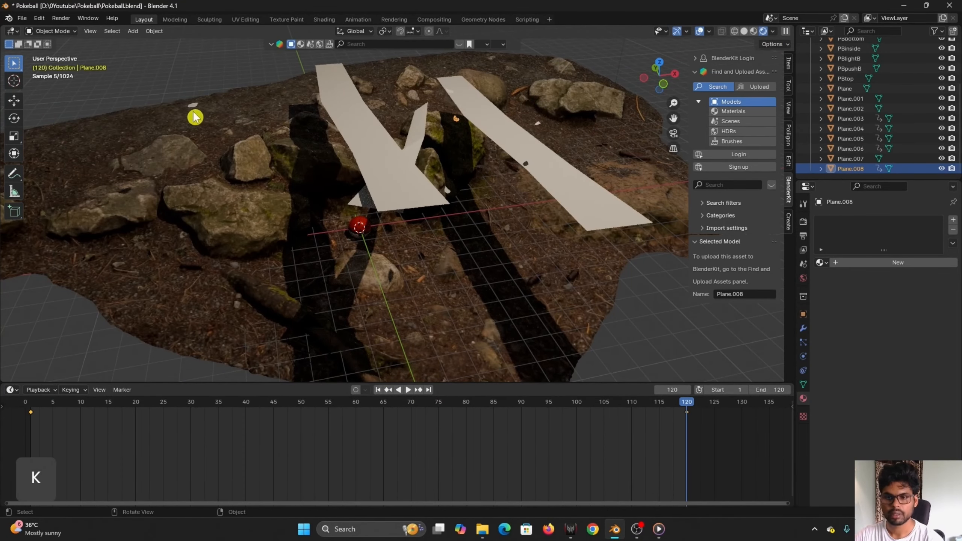
- Select the remaining leaf of the distant cluster (Plane.007) and insert its starting keyframe at frame 1
{"action": "left_click", "coordinate": [192, 105]}
{"action": "left_click_drag", "start_coordinate": [648, 401], "coordinate": [31, 401]}
{"action": "key", "text": "k"}
{"action": "left_click", "coordinate": [227, 155]}
- At frame 120, move the Plane.007 leaf across the scene with its height locked and keyframe its new position
{"action": "left_click_drag", "start_coordinate": [612, 402], "coordinate": [684, 446]}
{"action": "key", "text": "g"}
{"action": "key", "text": "shift+z"}
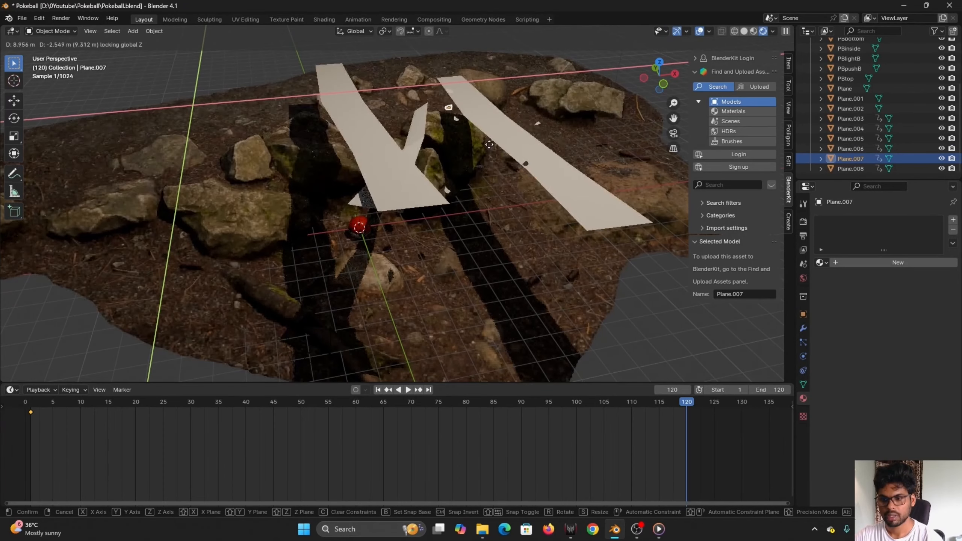
{"action": "left_click", "coordinate": [440, 146]}
{"action": "key", "text": "k"}
{"action": "left_click", "coordinate": [455, 172]}
- View the scene through the camera, play the animation and scrub to frame 105 to inspect the moving leaf shadows
{"action": "scroll", "coordinate": [439, 305], "scroll_direction": "up", "scroll_amount": 3}
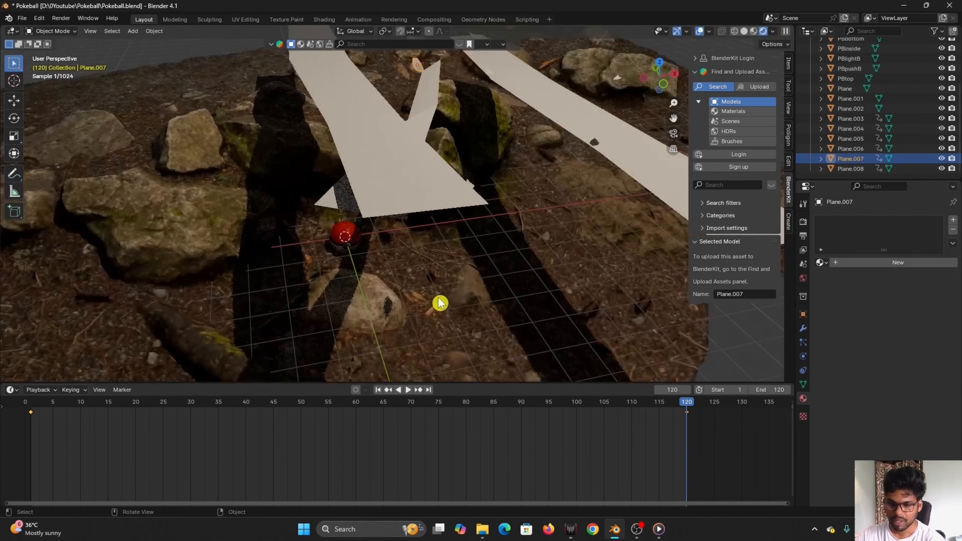
{"action": "middle_click_drag", "start_coordinate": [456, 297], "coordinate": [458, 271]}
{"action": "key", "text": "KP_0"}
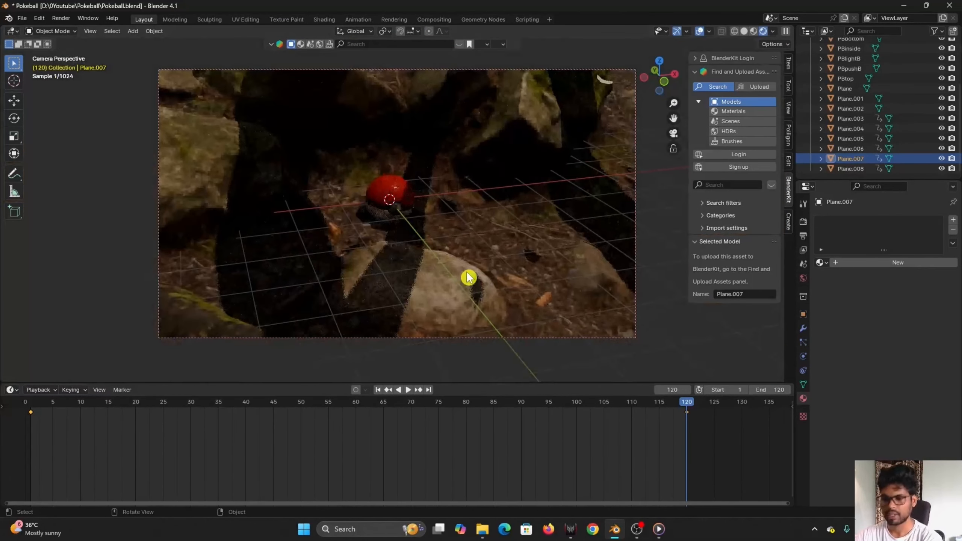
{"action": "key", "text": "shift+ctrl+space"}
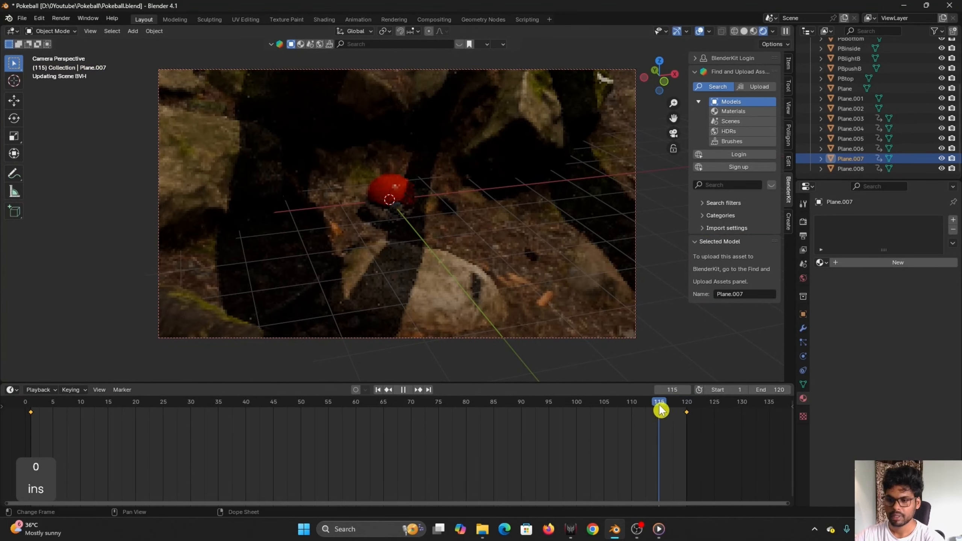
{"action": "left_click_drag", "start_coordinate": [488, 436], "coordinate": [603, 440]}
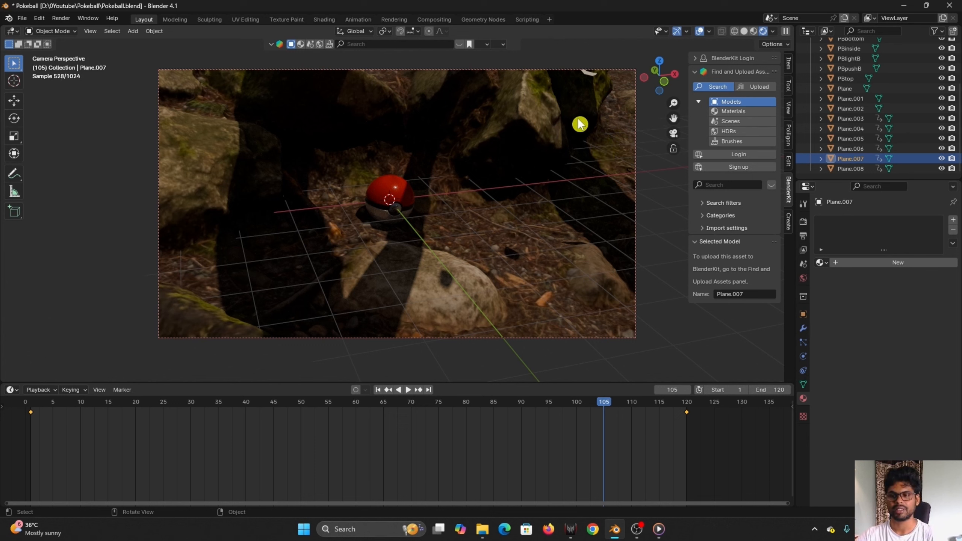
- Select the Plane.004 leaf with its end keyframe and scrub through frame 38 back to frame 1 to inspect the shadows
{"action": "left_click", "coordinate": [595, 78]}
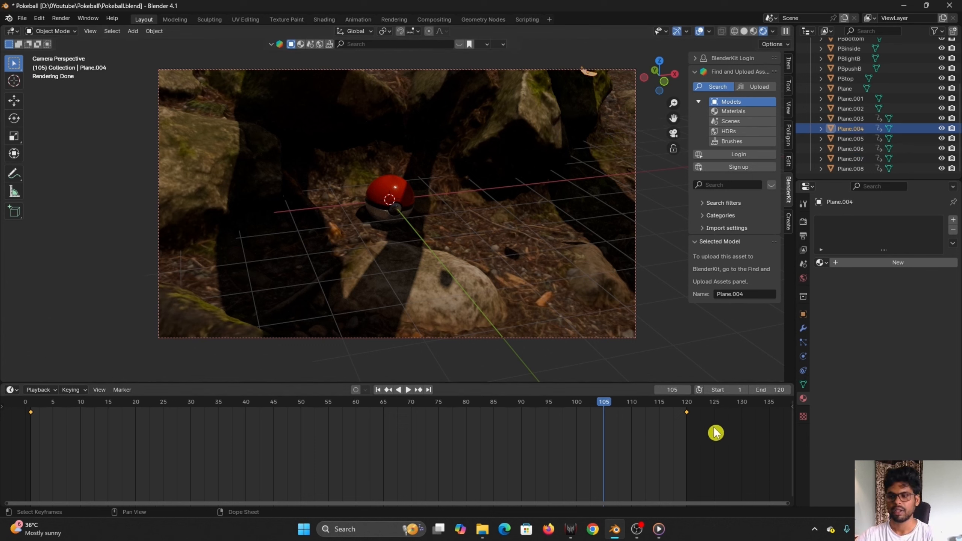
{"action": "left_click_drag", "start_coordinate": [723, 442], "coordinate": [668, 403]}
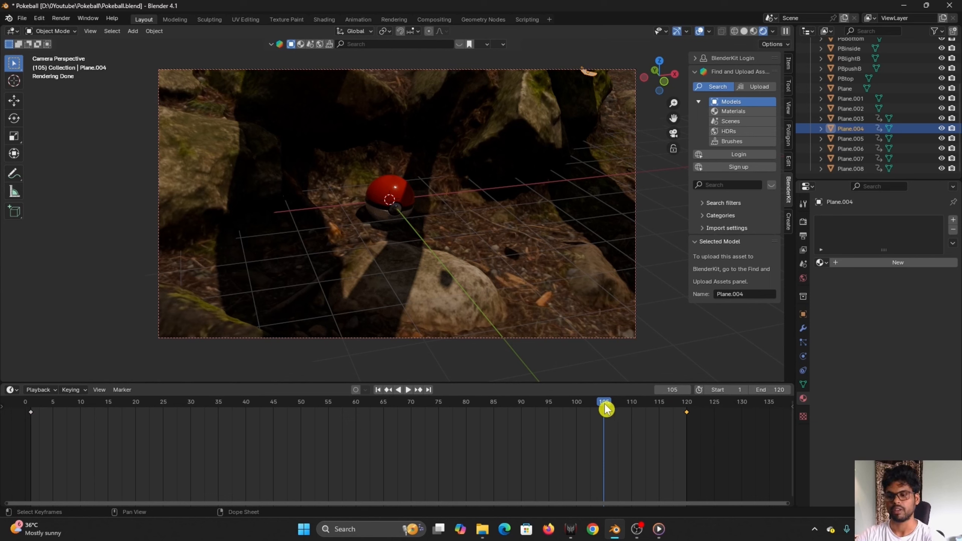
{"action": "left_click_drag", "start_coordinate": [606, 404], "coordinate": [237, 459]}
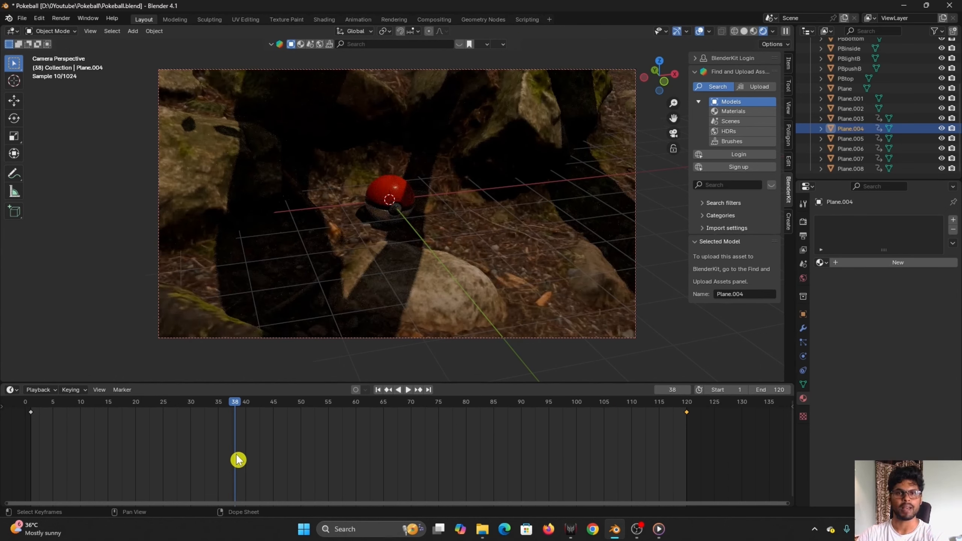
{"action": "left_click_drag", "start_coordinate": [236, 407], "coordinate": [34, 453]}
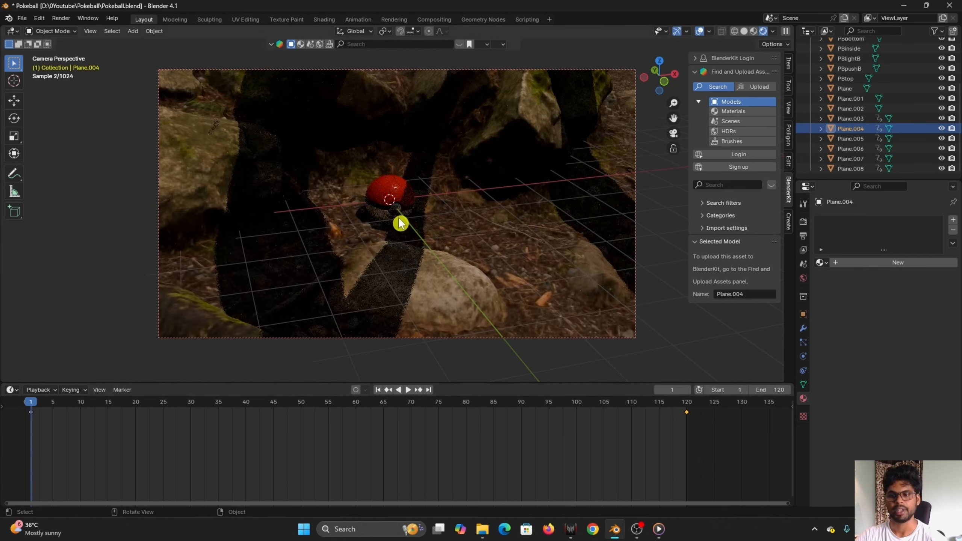
- Select the camera, shift it slightly to its left with walk navigation, and insert a Location keyframe at frame 1
{"action": "left_click", "coordinate": [638, 229]}
{"action": "left_click", "coordinate": [552, 336]}
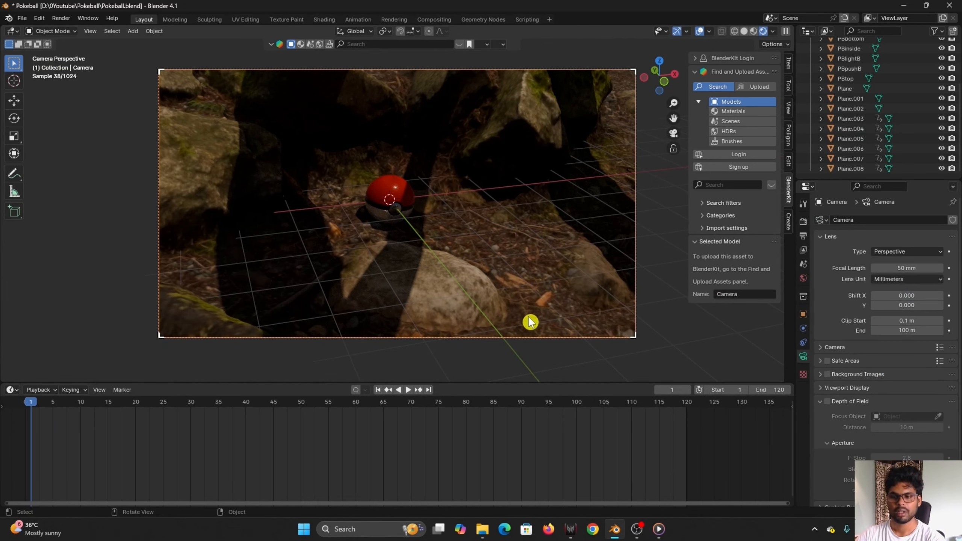
{"action": "key", "text": "shift+grave"}
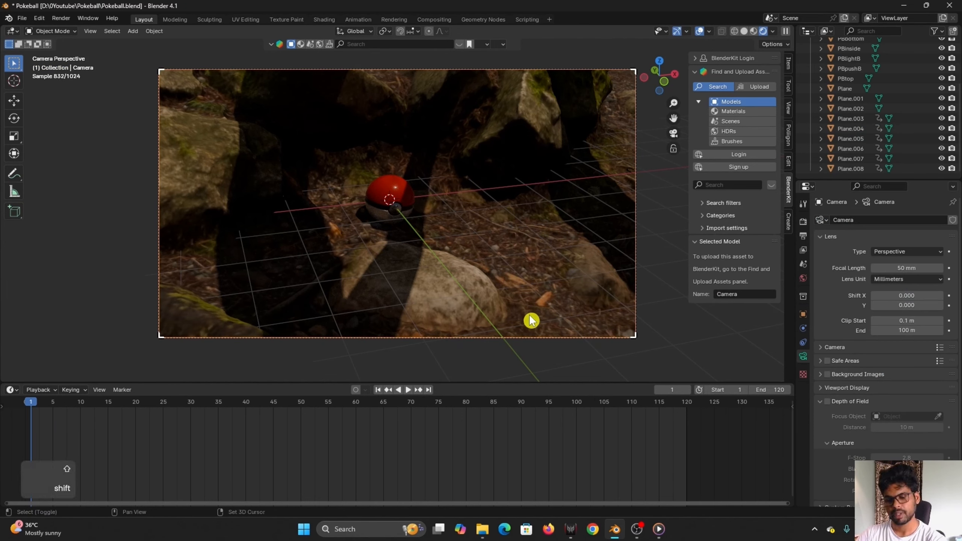
{"action": "key", "text": "a"}
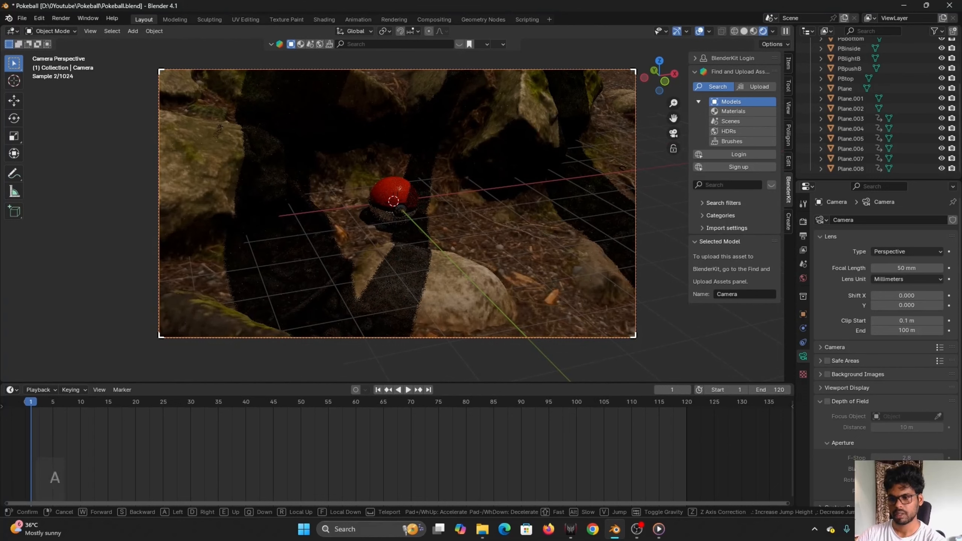
{"action": "left_click", "coordinate": [530, 320]}
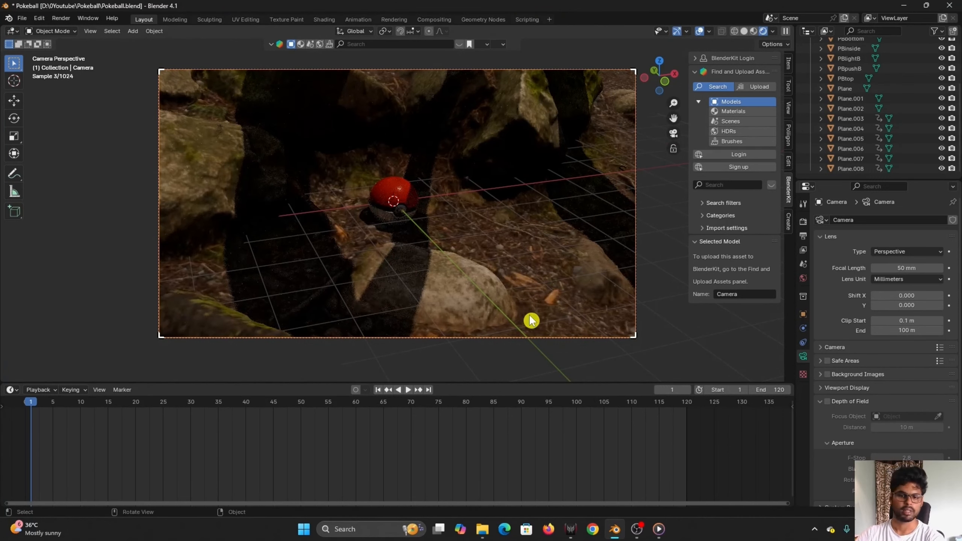
{"action": "key", "text": "k"}
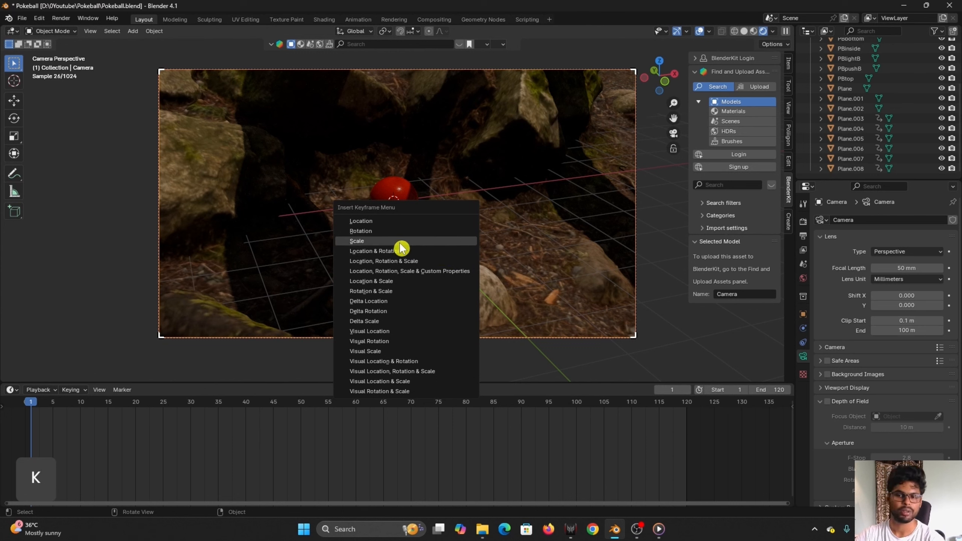
{"action": "left_click", "coordinate": [401, 221]}
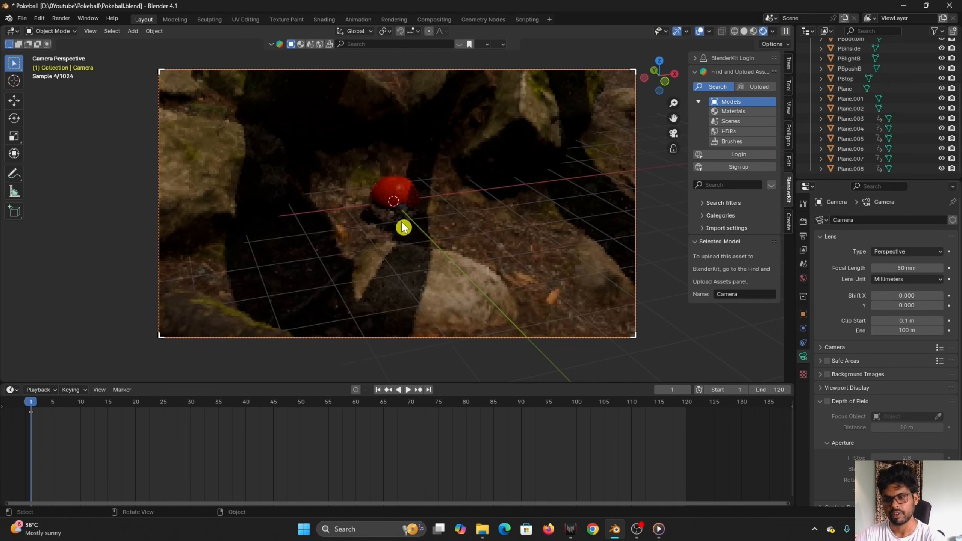
- At frame 120, walk the camera slightly forward toward the Poké Ball and insert a Location keyframe
{"action": "left_click_drag", "start_coordinate": [38, 406], "coordinate": [687, 457]}
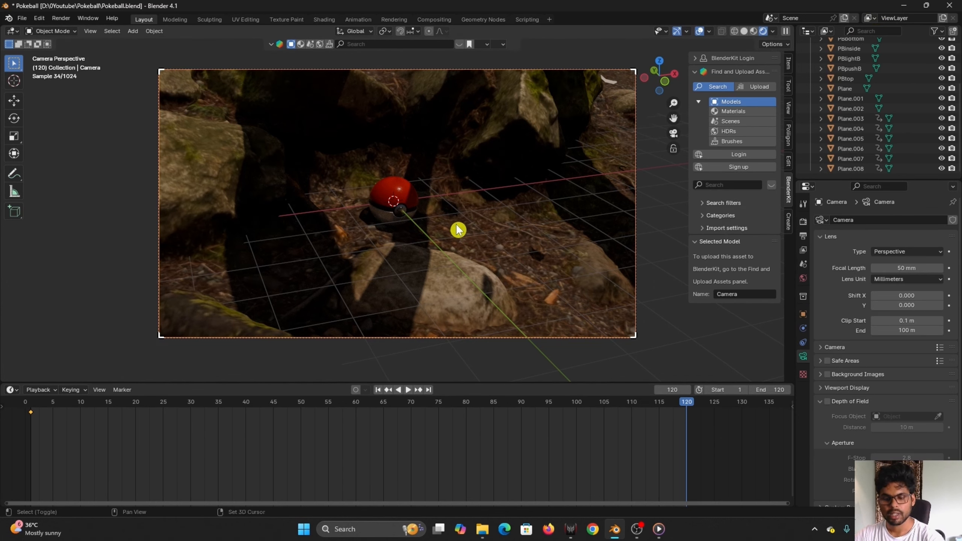
{"action": "key", "text": "shift+grave"}
{"action": "key", "text": "w"}
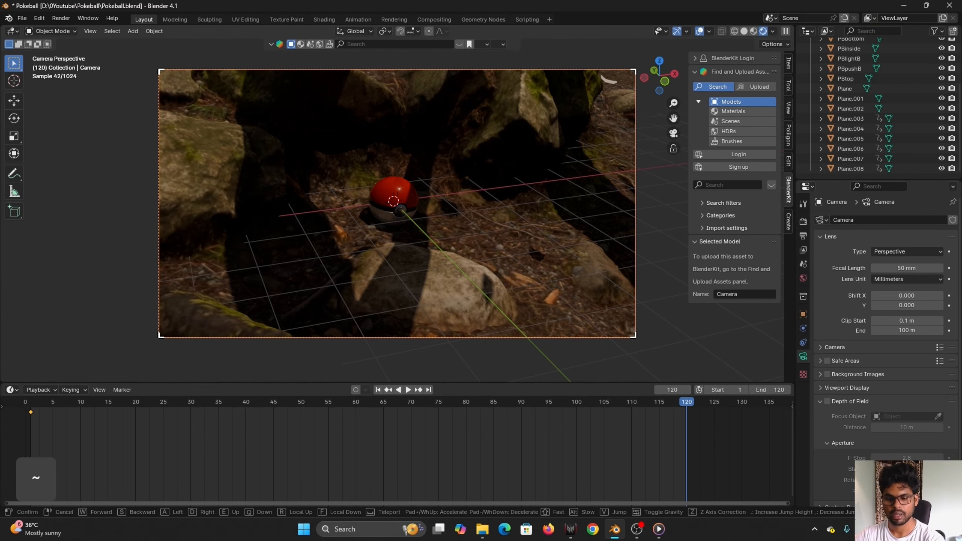
{"action": "key", "text": "w"}
{"action": "key", "text": "w"}
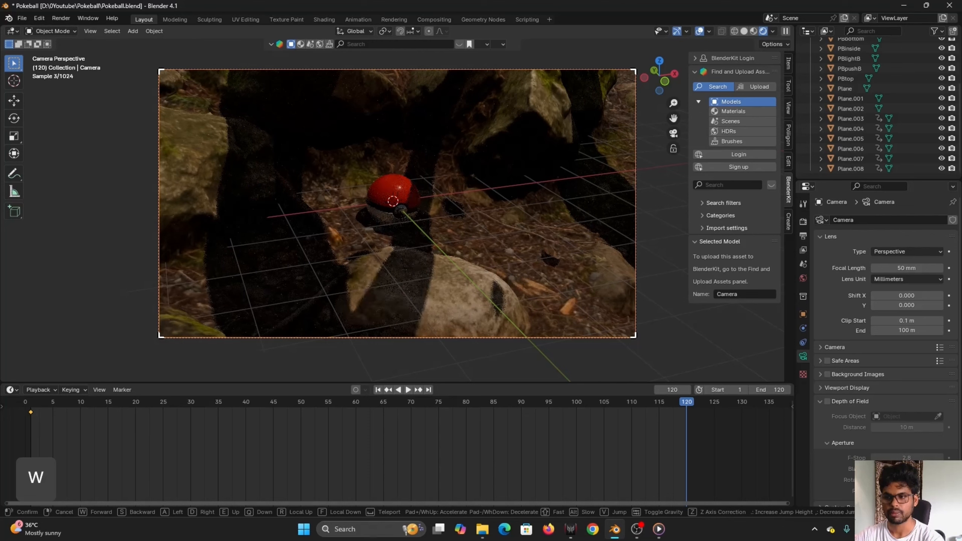
{"action": "key", "text": "w"}
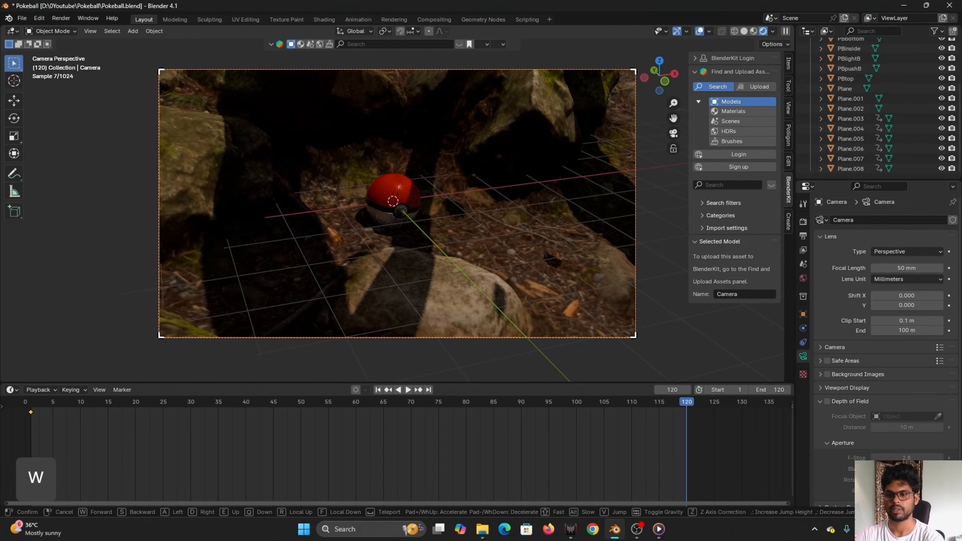
{"action": "left_click", "coordinate": [459, 229]}
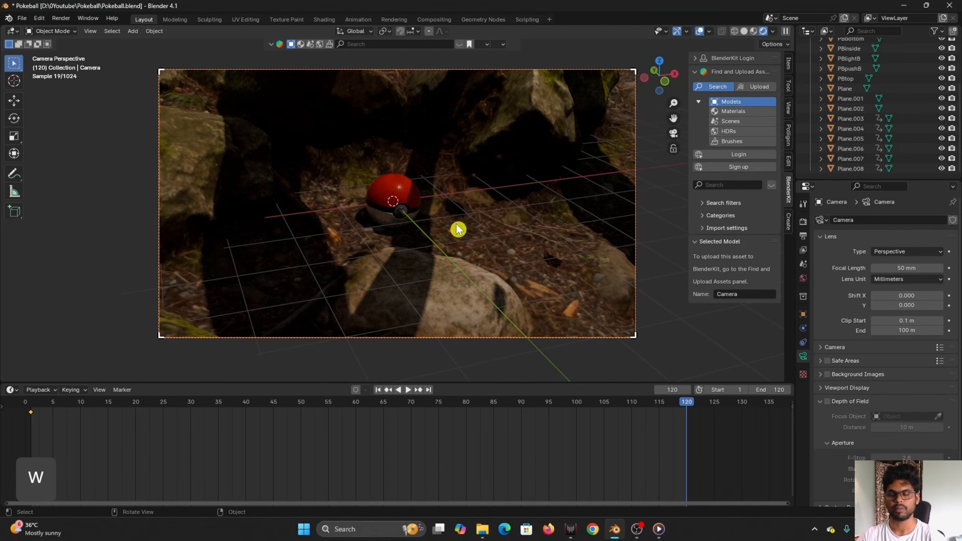
{"action": "key", "text": "k"}
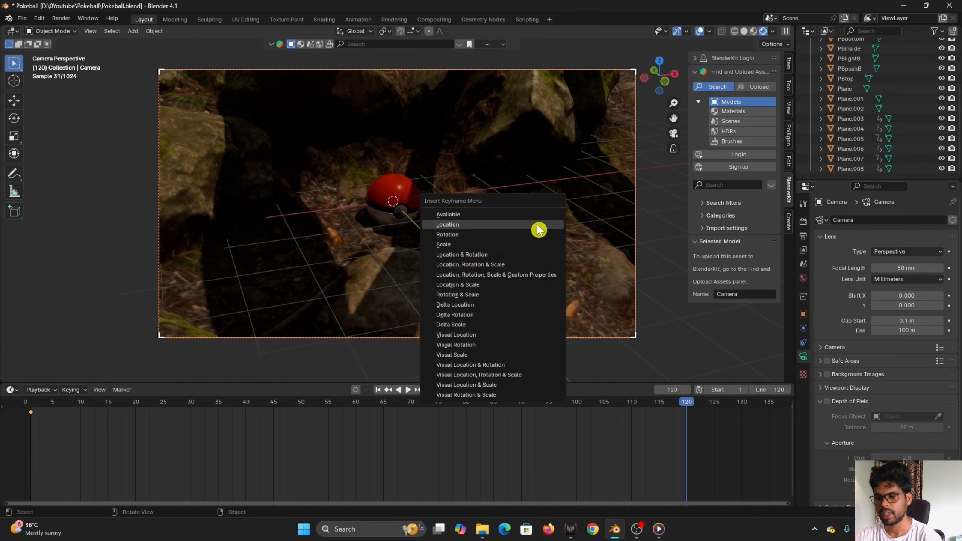
{"action": "left_click", "coordinate": [537, 226]}
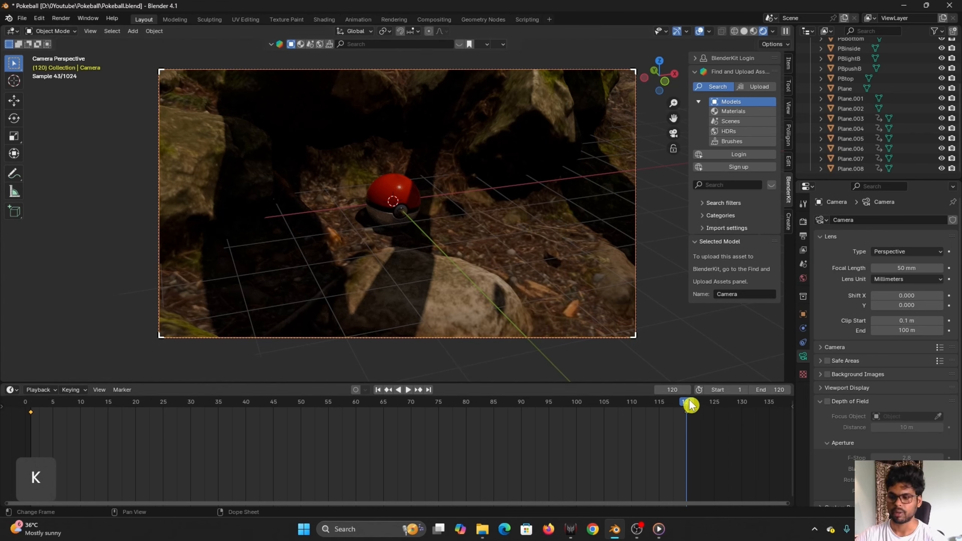
- Scrub back to frame 18 and set the interpolation of the camera's keyframes to Linear
{"action": "left_click_drag", "start_coordinate": [690, 404], "coordinate": [127, 443]}
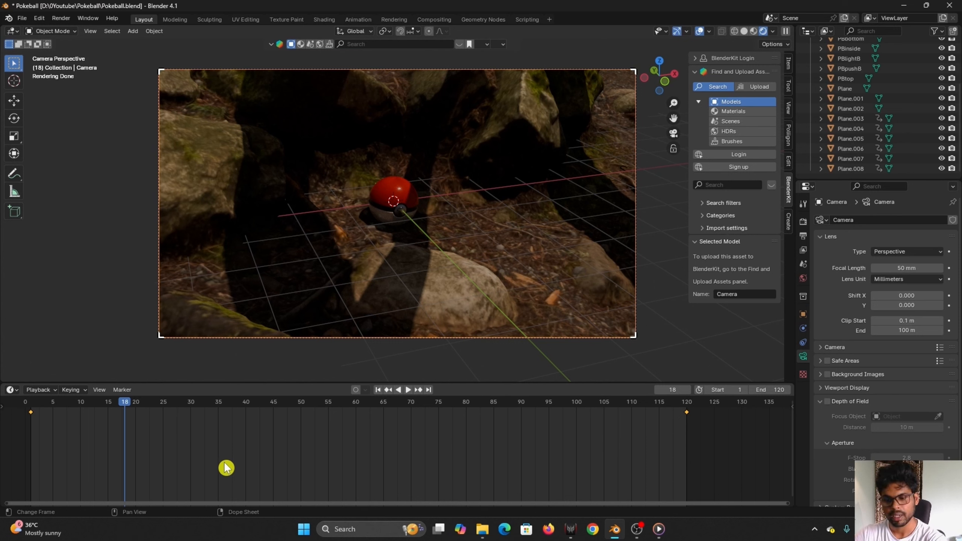
{"action": "key", "text": "t"}
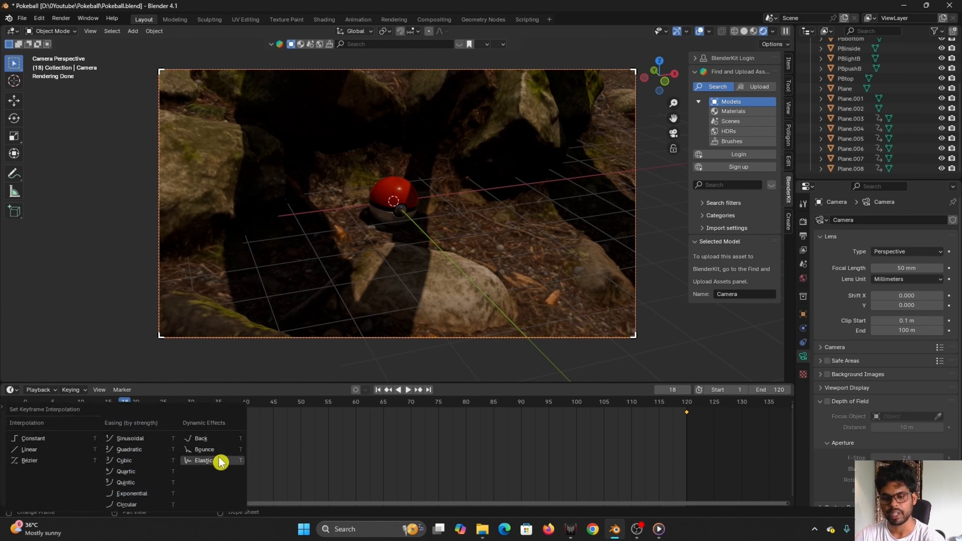
{"action": "left_click", "coordinate": [33, 455]}
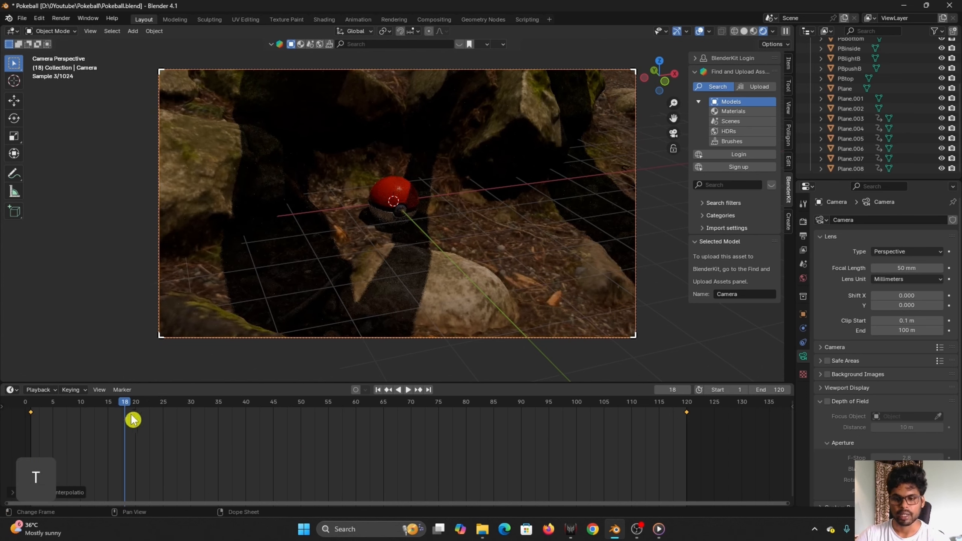
- Play the animation from frame 1 and scrub through it to review the camera move and the leaf shadows
{"action": "left_click_drag", "start_coordinate": [122, 407], "coordinate": [36, 421]}
{"action": "key", "text": "space"}
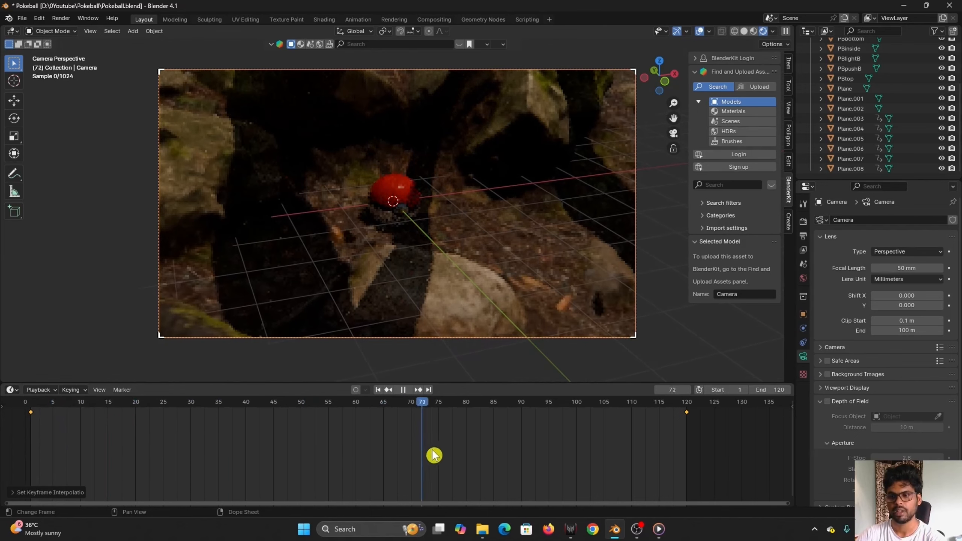
{"action": "left_click_drag", "start_coordinate": [656, 466], "coordinate": [248, 465]}
{"action": "key", "text": "space"}
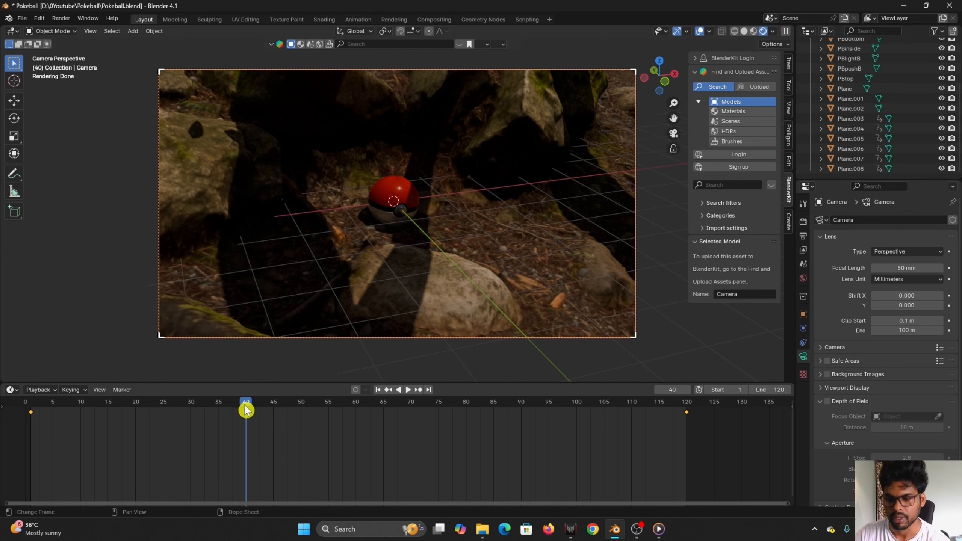
{"action": "left_click_drag", "start_coordinate": [244, 407], "coordinate": [97, 494]}
{"action": "key", "text": "space"}
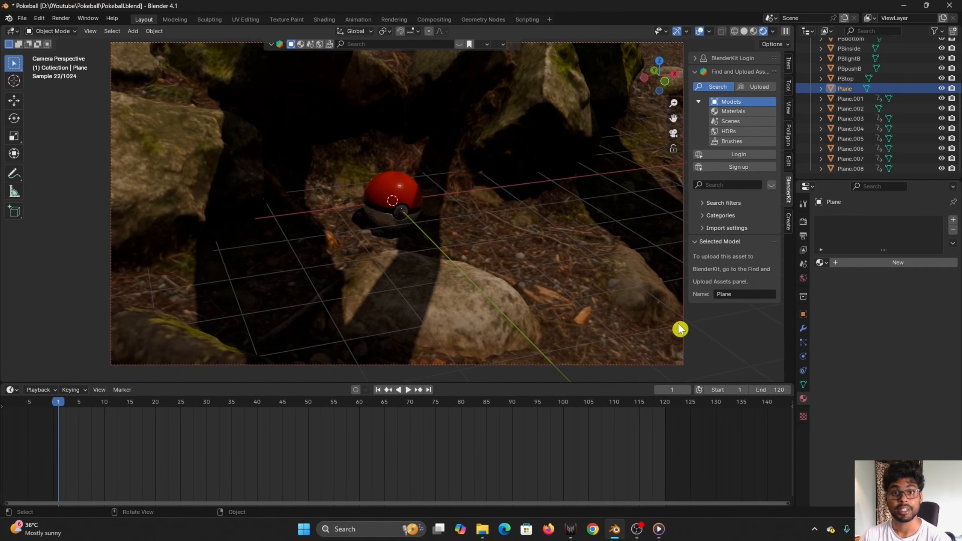
{"action": "scroll", "coordinate": [450, 241], "scroll_direction": "up", "scroll_amount": 2}
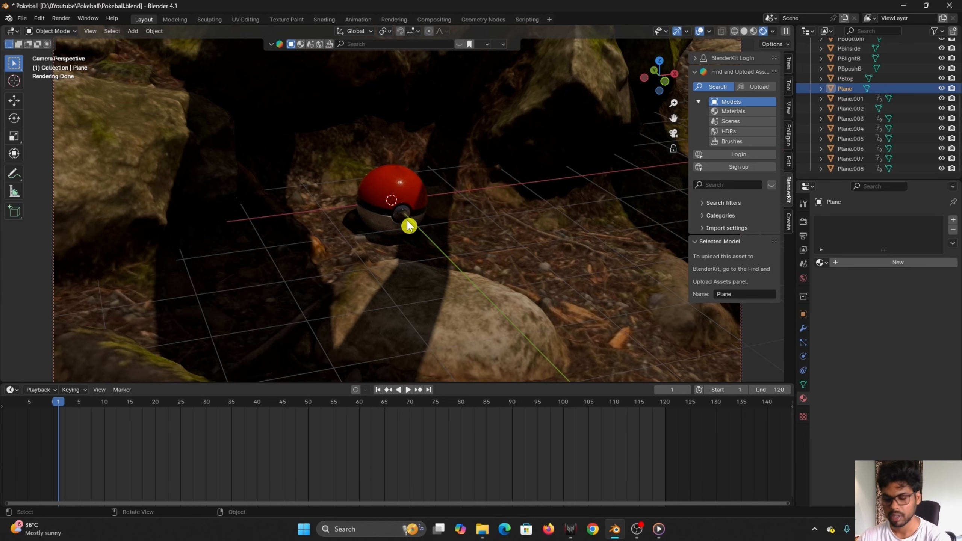
{"action": "key", "text": "k"}
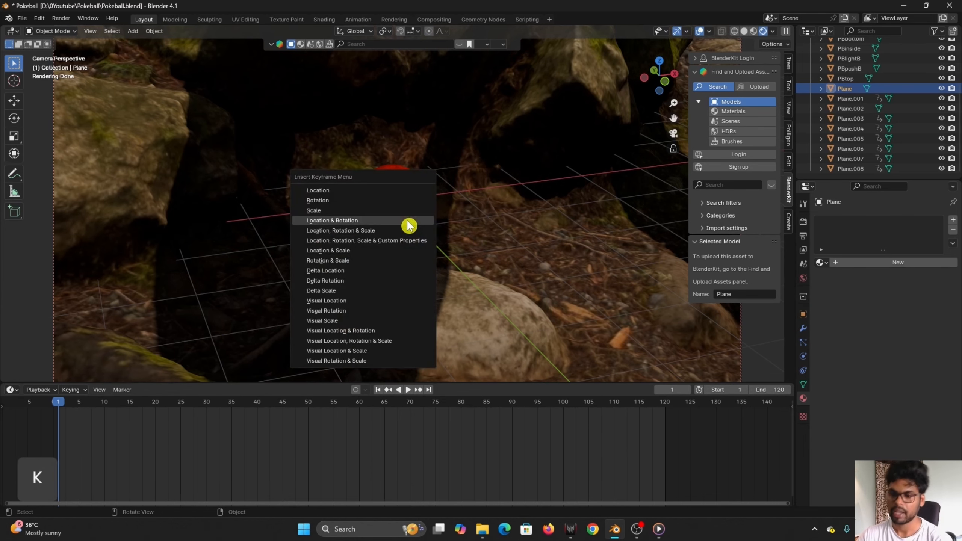
{"action": "left_click", "coordinate": [409, 224]}
{"action": "left_click_drag", "start_coordinate": [51, 423], "coordinate": [80, 419]}
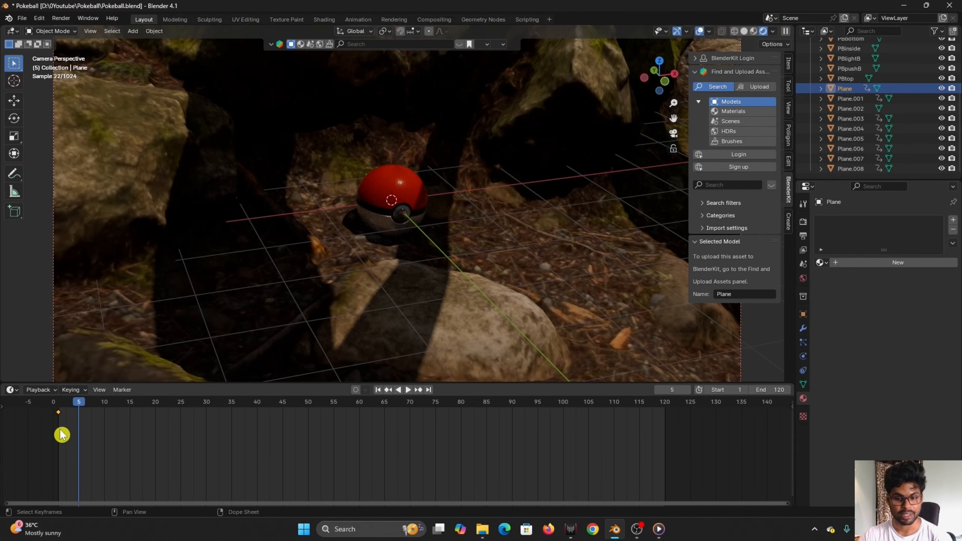
{"action": "left_click_drag", "start_coordinate": [75, 430], "coordinate": [62, 411]}
{"action": "key", "text": "Delete"}
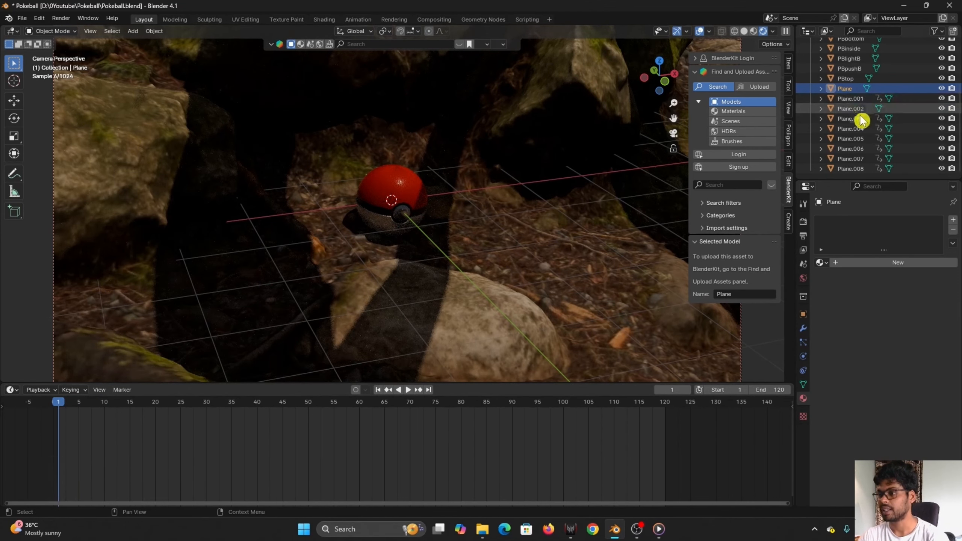
- Select all Poké Ball parts from PBtop up to PBbottom and link them to a new collection named pOKEBALL
{"action": "left_click", "coordinate": [852, 78]}
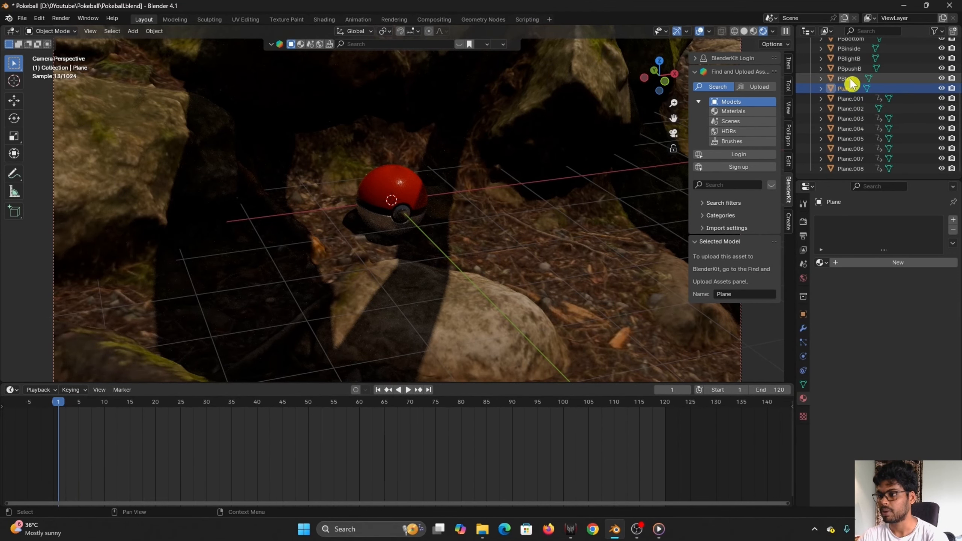
{"action": "scroll", "coordinate": [861, 95], "scroll_direction": "up", "scroll_amount": 3}
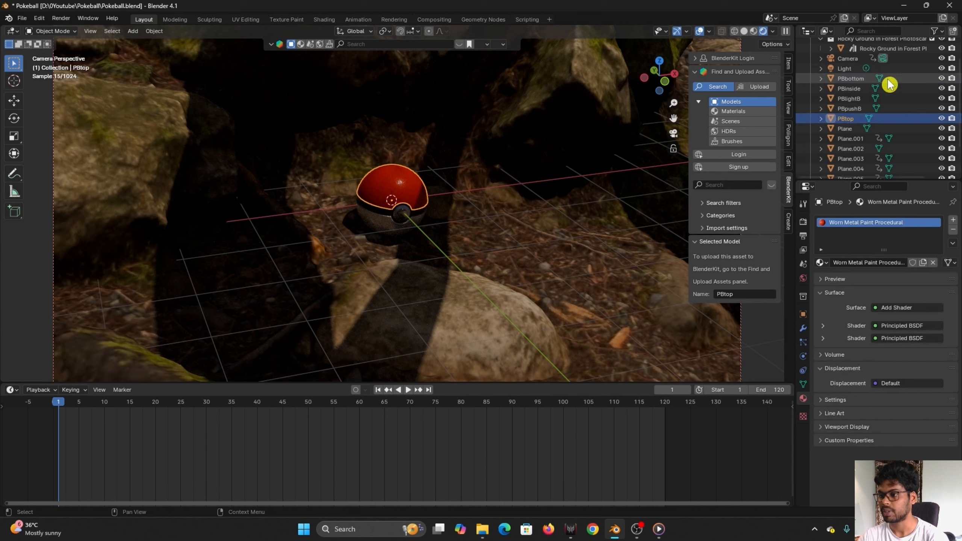
{"action": "left_click", "coordinate": [858, 80], "text": "shift"}
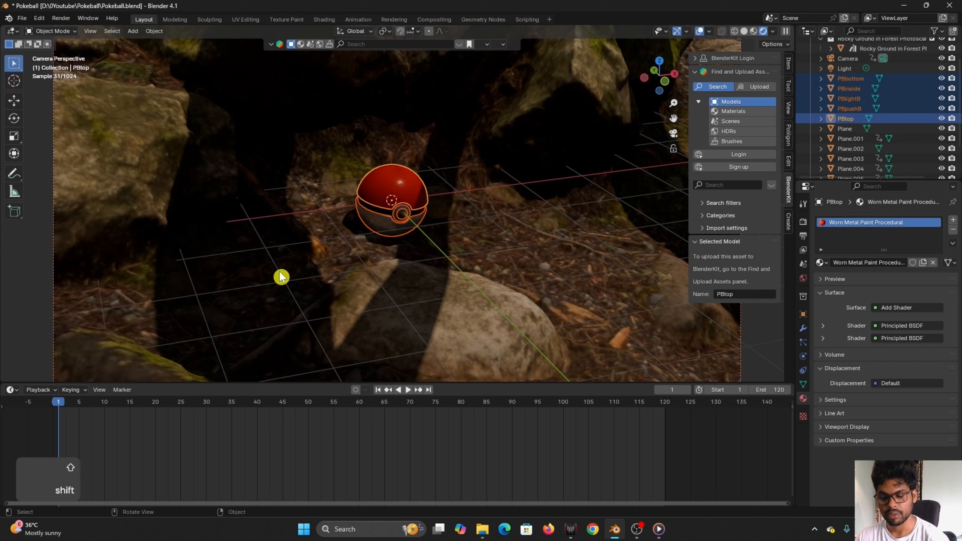
{"action": "key", "text": "shift+m"}
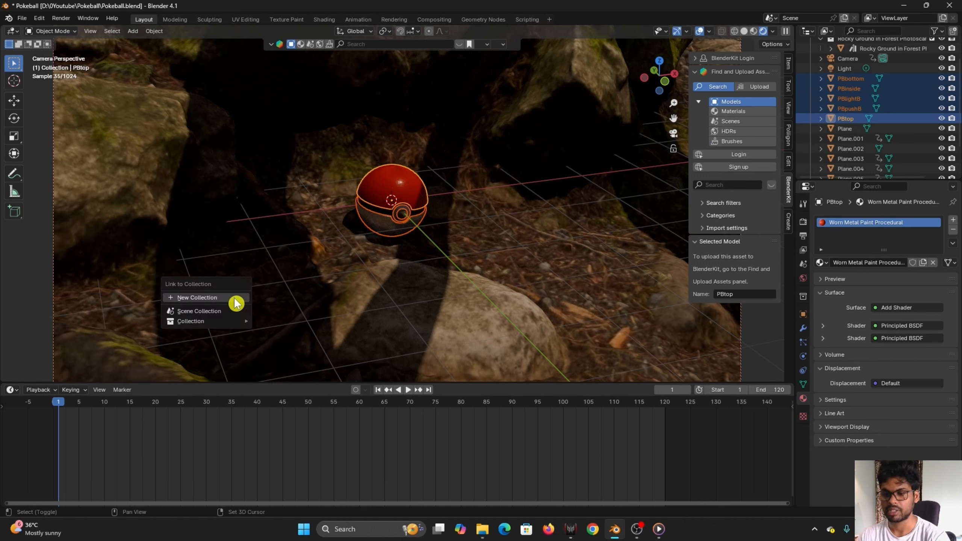
{"action": "left_click", "coordinate": [235, 298]}
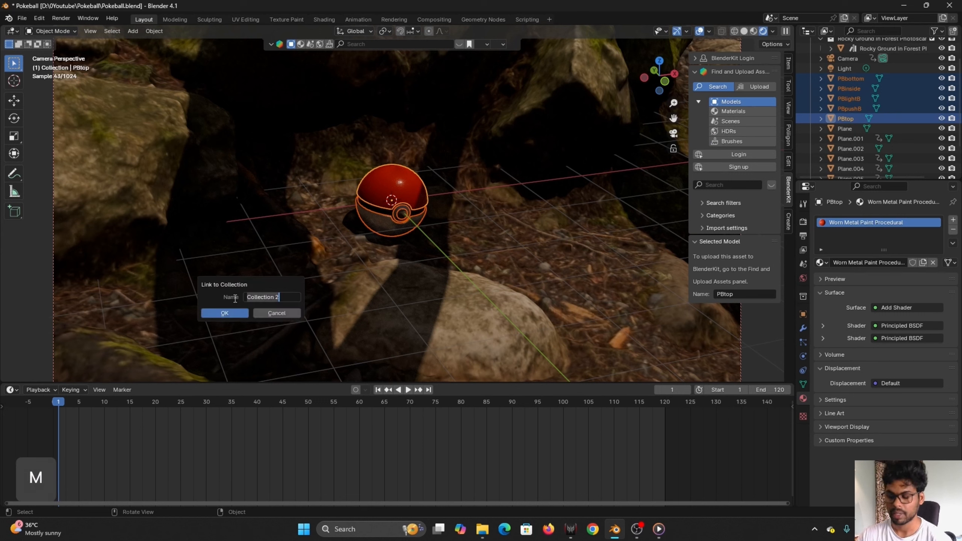
{"action": "type", "text": "pOKE"}
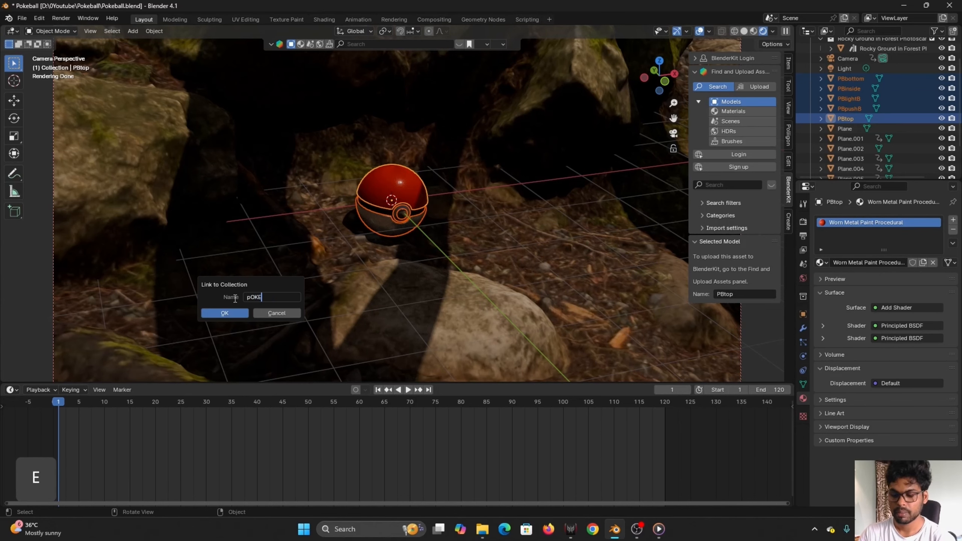
{"action": "type", "text": "BALL"}
{"action": "key", "text": "Return"}
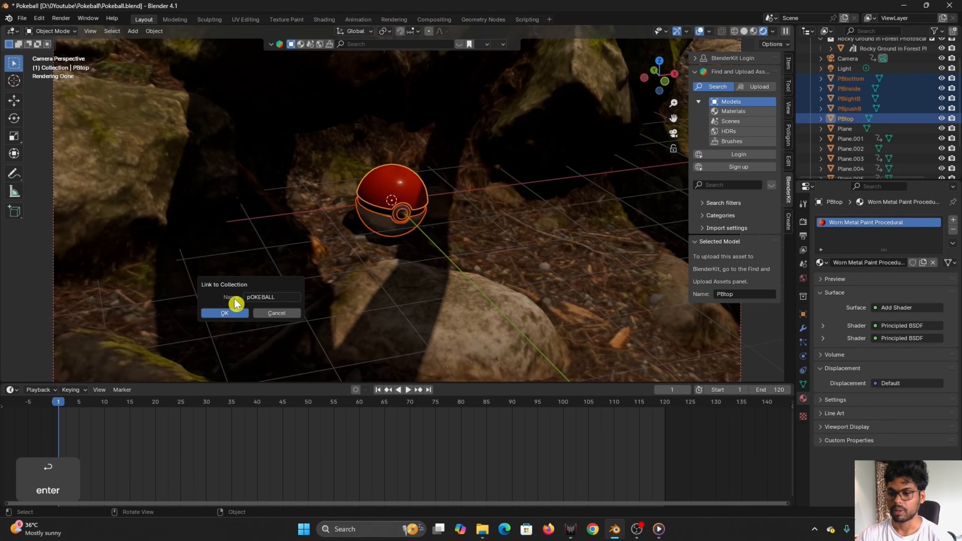
{"action": "left_click", "coordinate": [235, 314]}
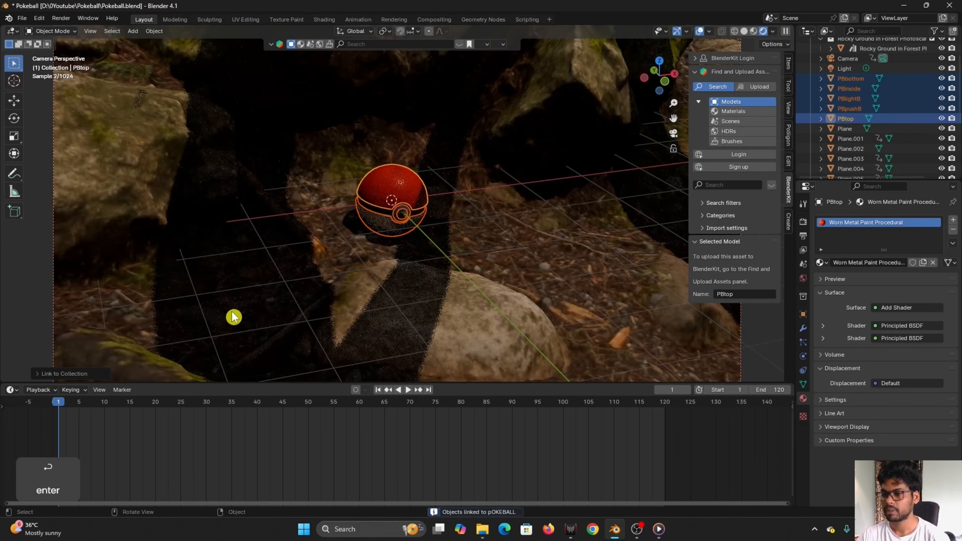
- Select all Poké Ball parts from PBbottom to PBtop in the pOKEBALL collection and insert a Location & Rotation keyframe at frame 1
{"action": "scroll", "coordinate": [859, 103], "scroll_direction": "down", "scroll_amount": 5}
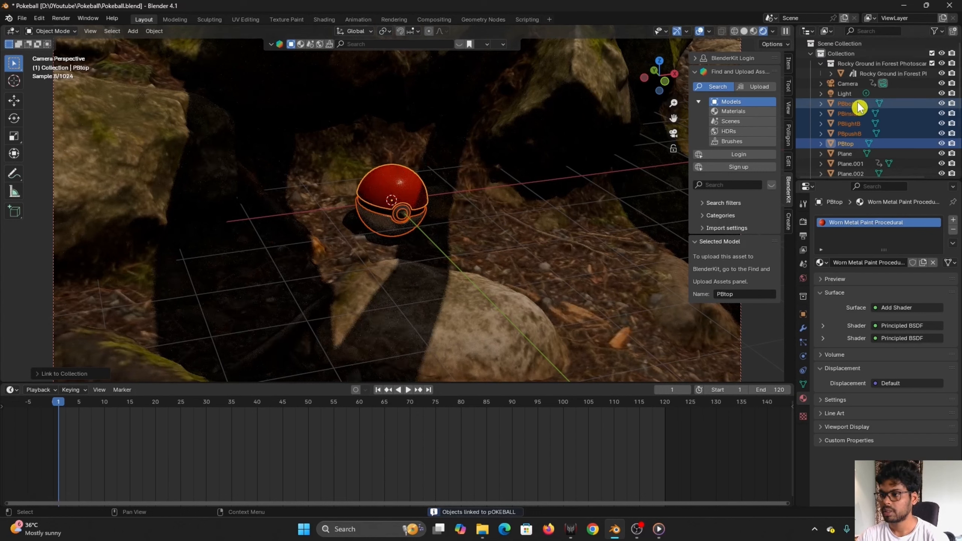
{"action": "scroll", "coordinate": [856, 102], "scroll_direction": "down", "scroll_amount": 3}
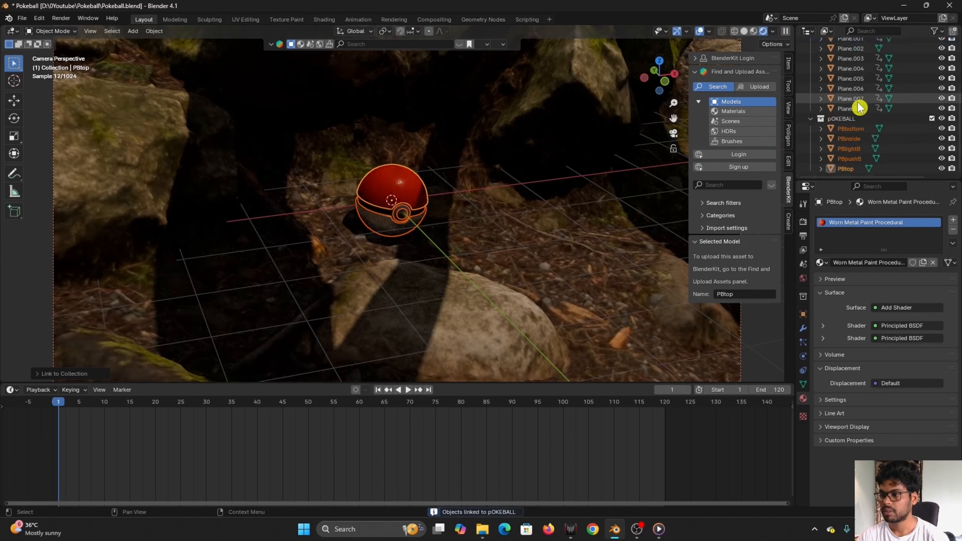
{"action": "left_click", "coordinate": [856, 129]}
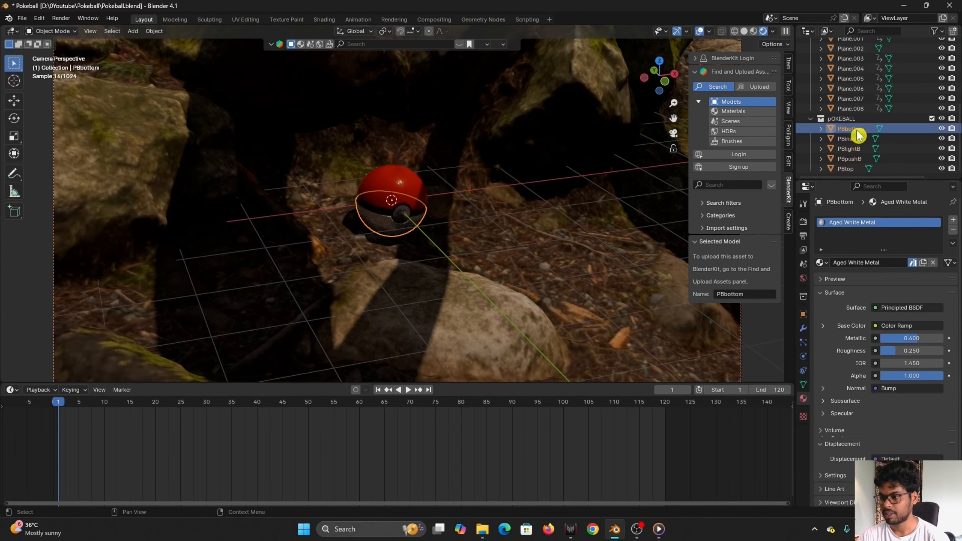
{"action": "left_click", "coordinate": [857, 168], "text": "shift"}
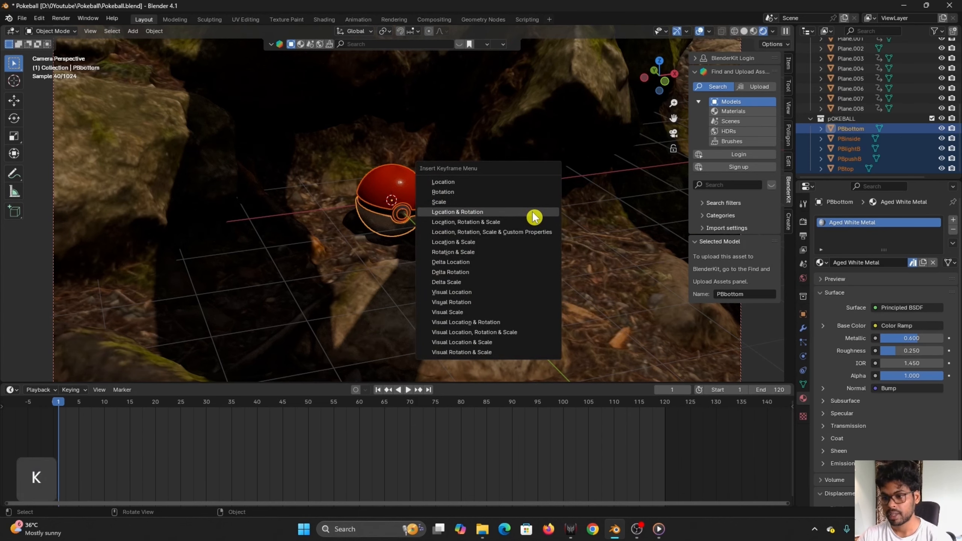
{"action": "left_click", "coordinate": [533, 213]}
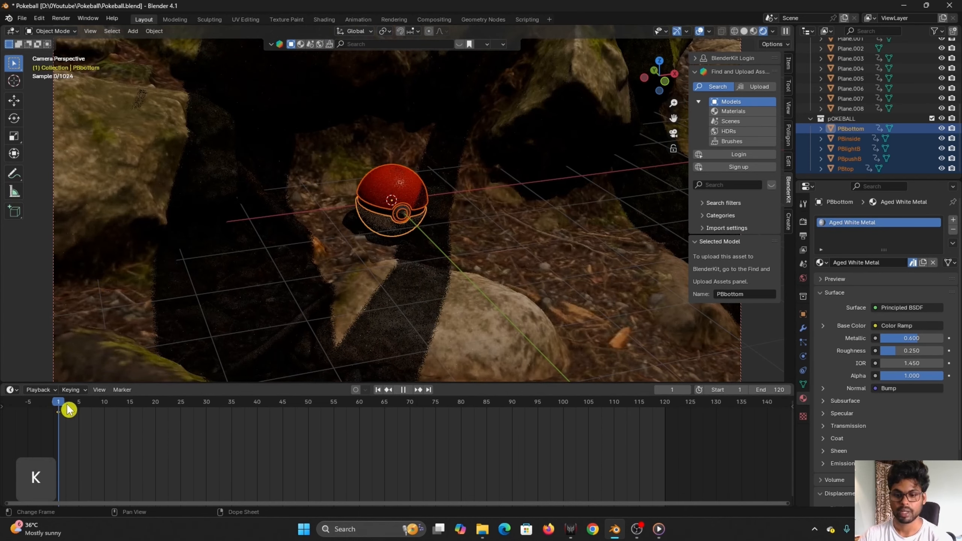
- At frame 5, rotate the Poké Ball about -2°, shift it slightly, and insert a Location & Rotation keyframe
{"action": "left_click_drag", "start_coordinate": [68, 409], "coordinate": [80, 413]}
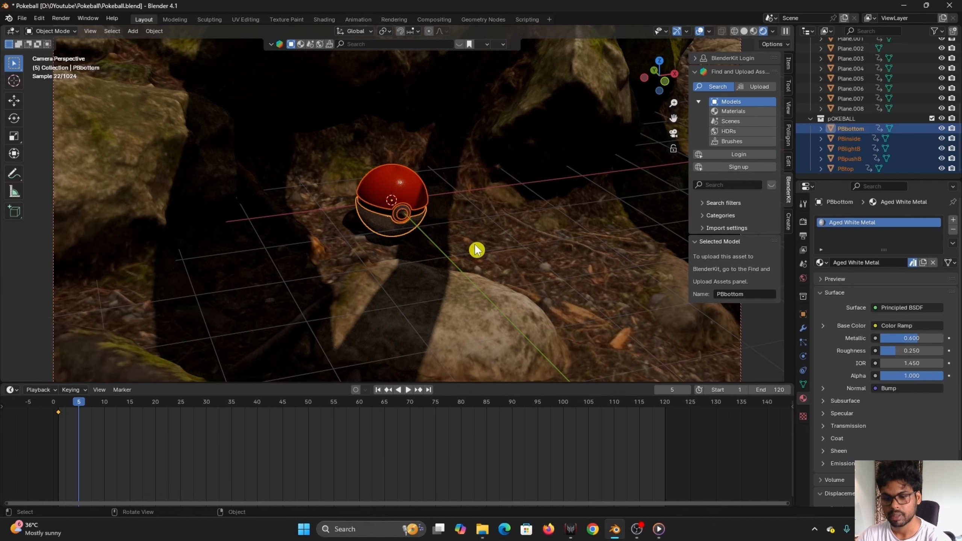
{"action": "key", "text": "r"}
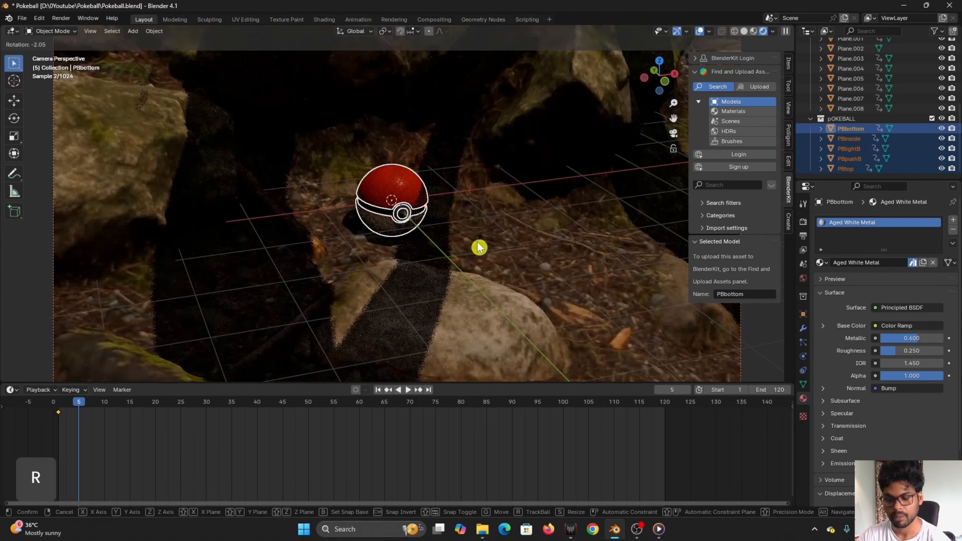
{"action": "left_click", "coordinate": [479, 247]}
{"action": "key", "text": "g"}
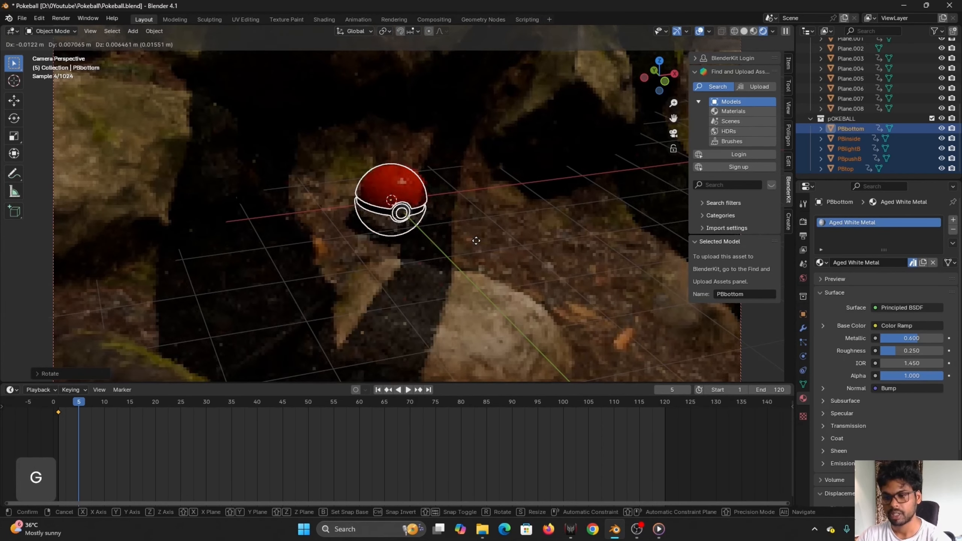
{"action": "left_click", "coordinate": [476, 243]}
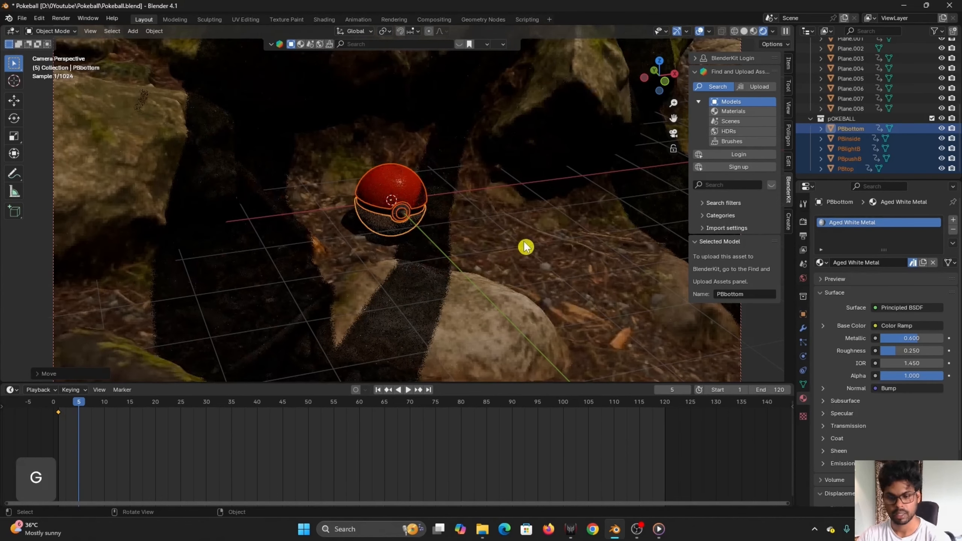
{"action": "key", "text": "k"}
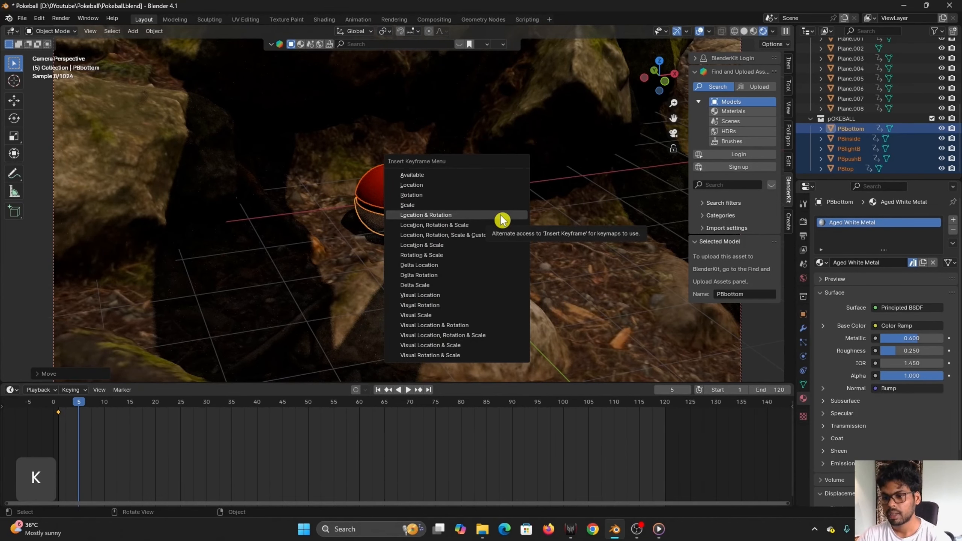
{"action": "left_click", "coordinate": [502, 219]}
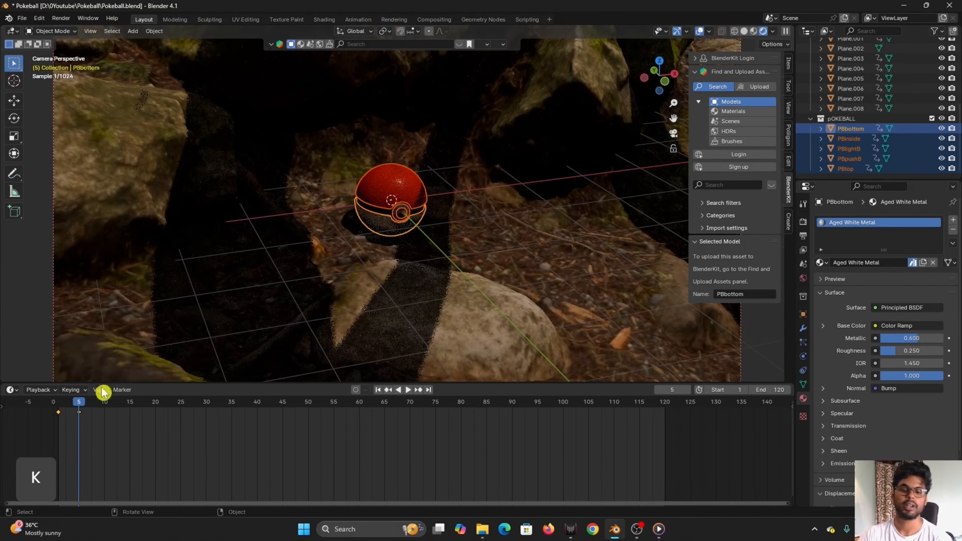
- At frame 20, tilt the Poké Ball slightly, move it about 0.08 m sideways, and insert a Location & Rotation keyframe
{"action": "left_click_drag", "start_coordinate": [78, 404], "coordinate": [157, 428]}
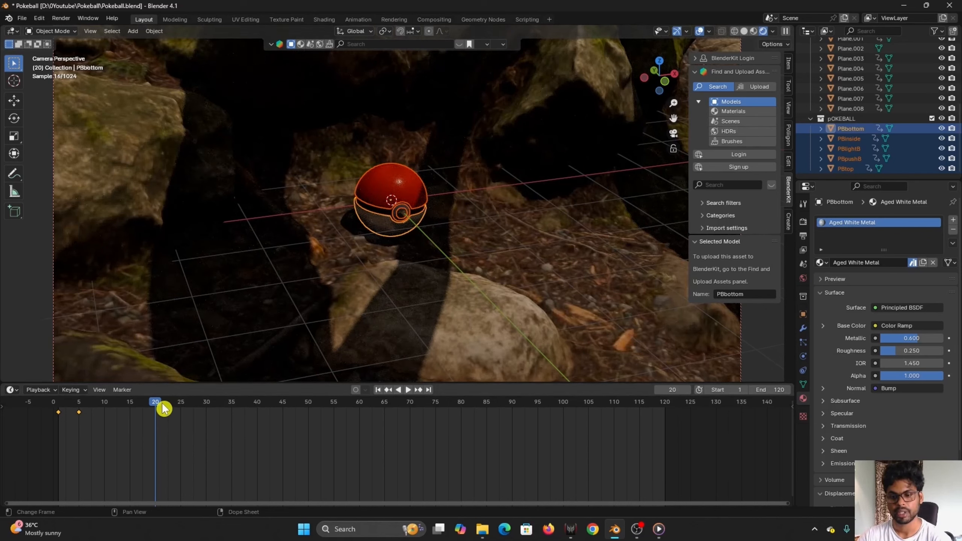
{"action": "left_click_drag", "start_coordinate": [161, 407], "coordinate": [184, 418]}
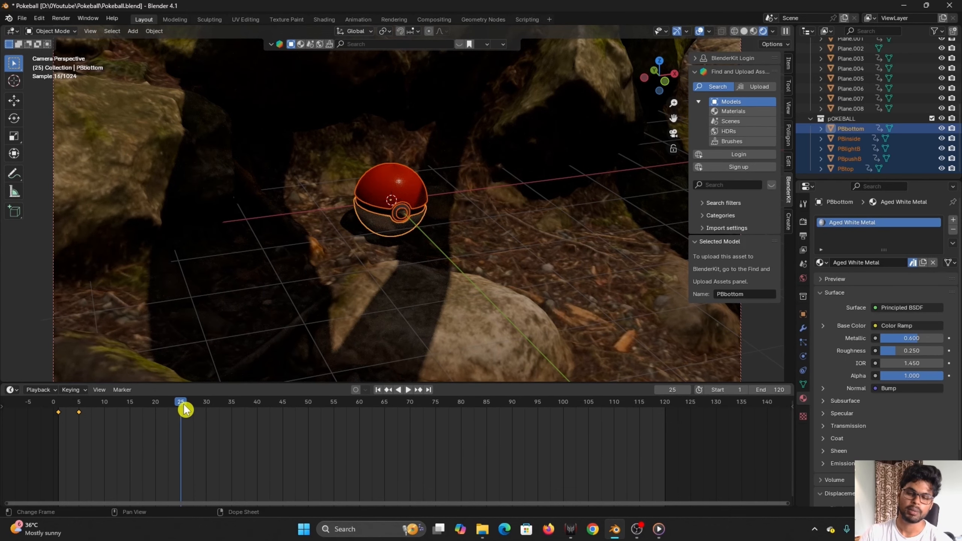
{"action": "left_click_drag", "start_coordinate": [183, 406], "coordinate": [155, 416]}
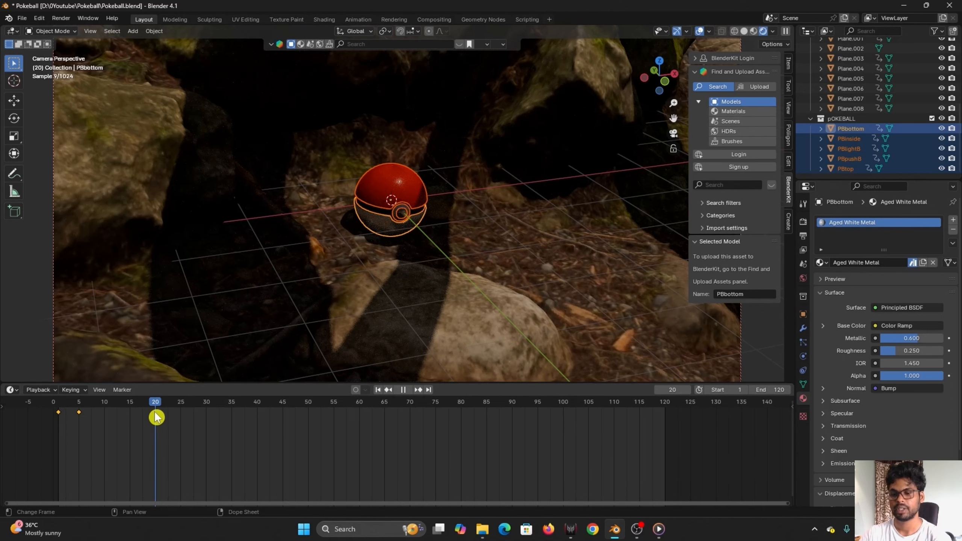
{"action": "mouse_move", "coordinate": [155, 412]}
{"action": "left_mouse_down"}
{"action": "mouse_move", "coordinate": [144, 411]}
{"action": "mouse_move", "coordinate": [156, 416]}
{"action": "left_mouse_up"}
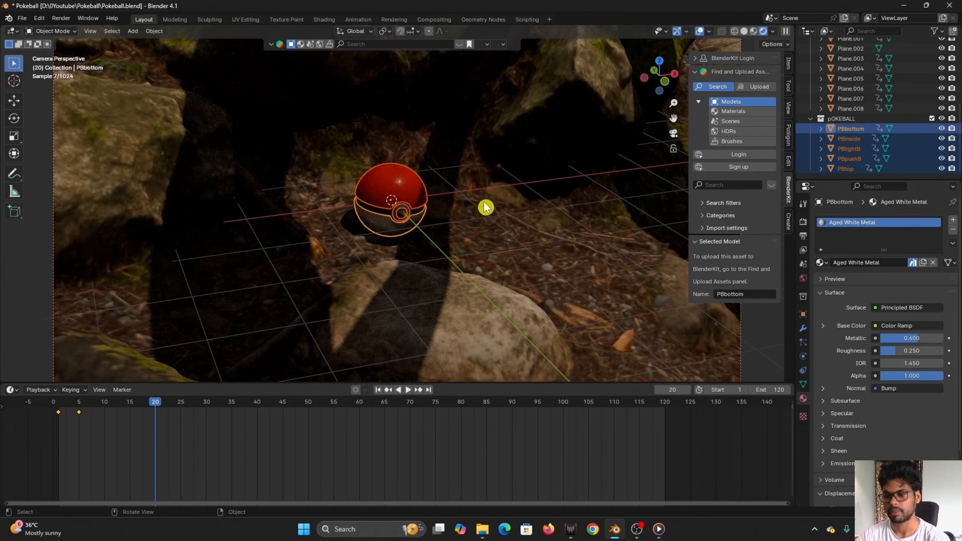
{"action": "key", "text": "r"}
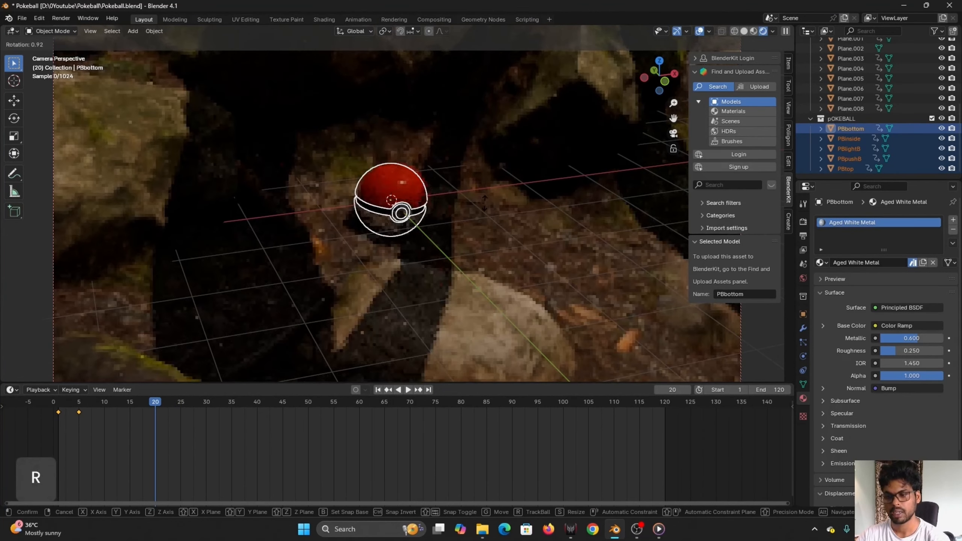
{"action": "left_click", "coordinate": [480, 220]}
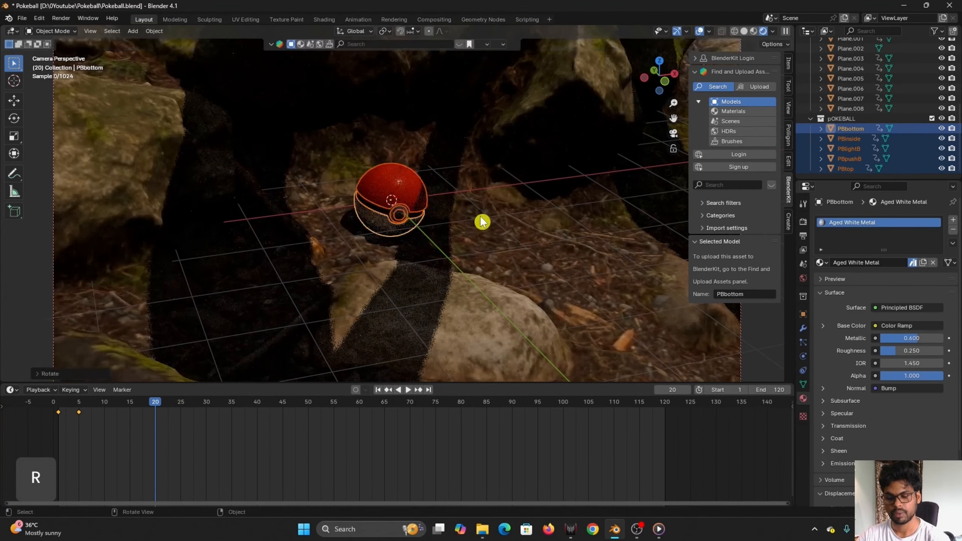
{"action": "key", "text": "g"}
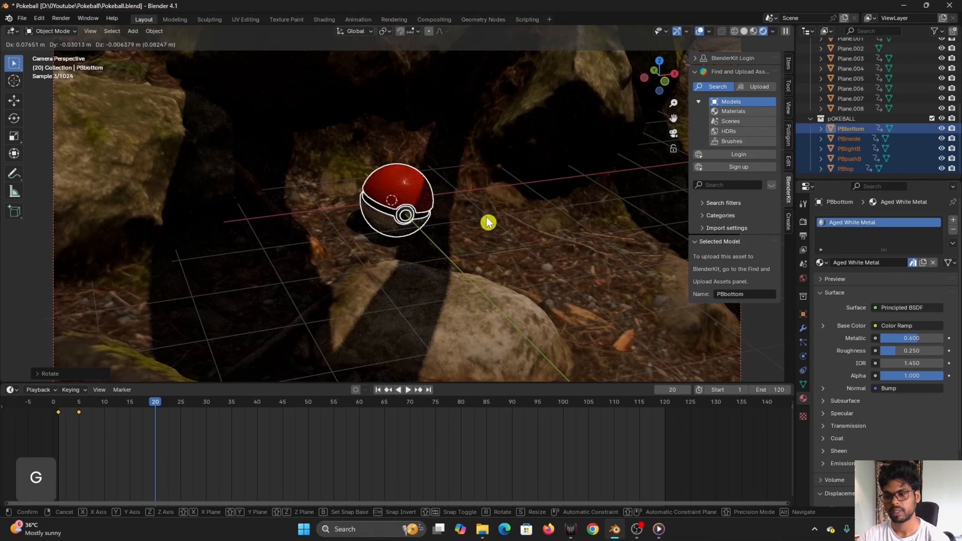
{"action": "left_click", "coordinate": [488, 222]}
{"action": "key", "text": "k"}
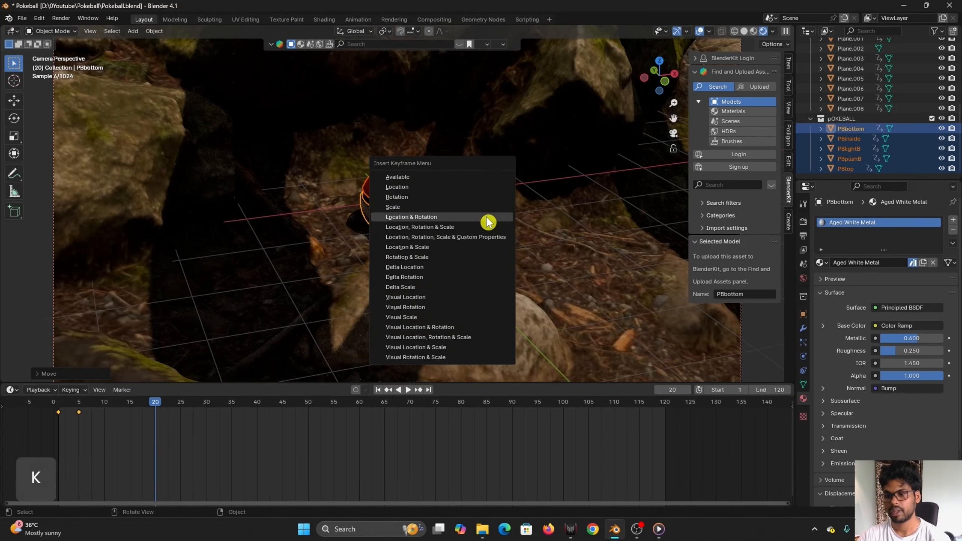
{"action": "left_click", "coordinate": [486, 217]}
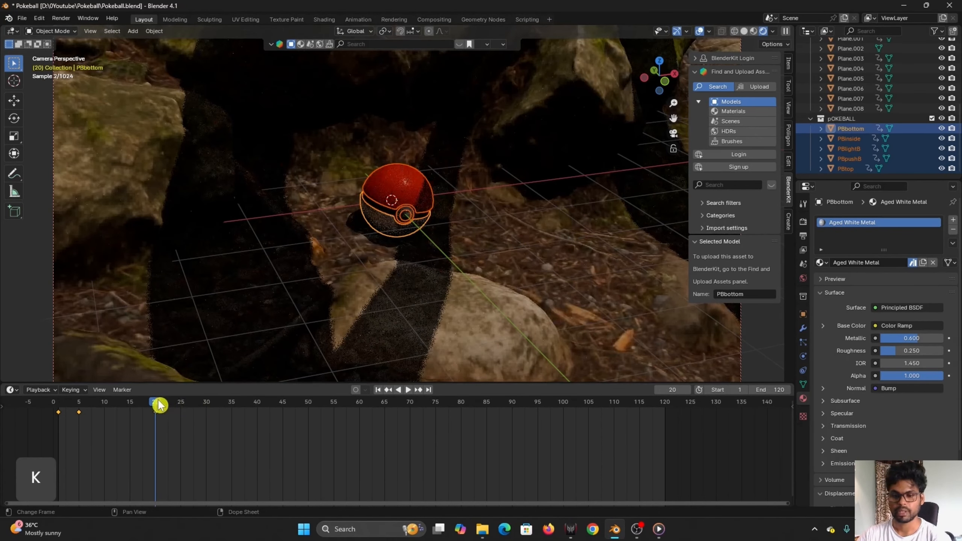
- Copy the Poké Ball's frame 1 keyframe and paste it at frame 30
{"action": "left_click_drag", "start_coordinate": [157, 401], "coordinate": [208, 490]}
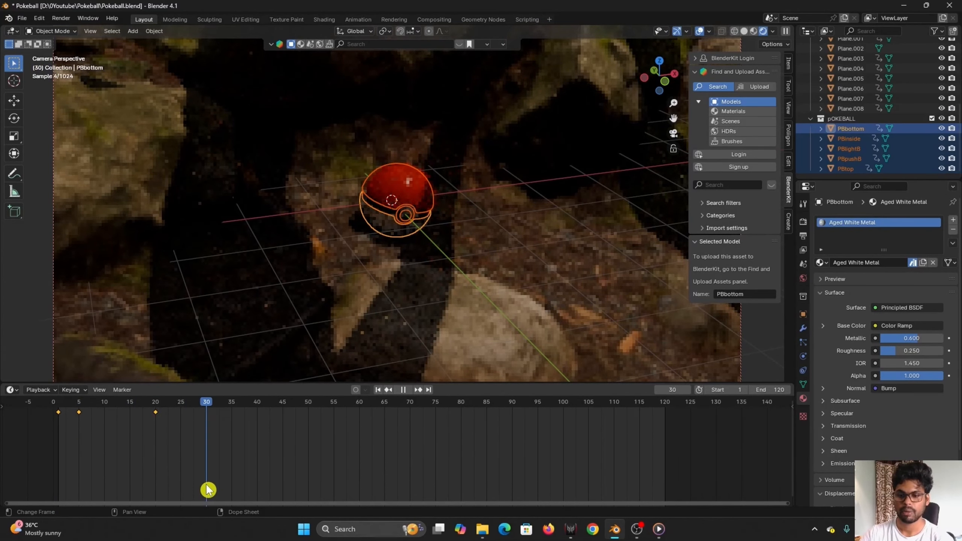
{"action": "left_click", "coordinate": [58, 412]}
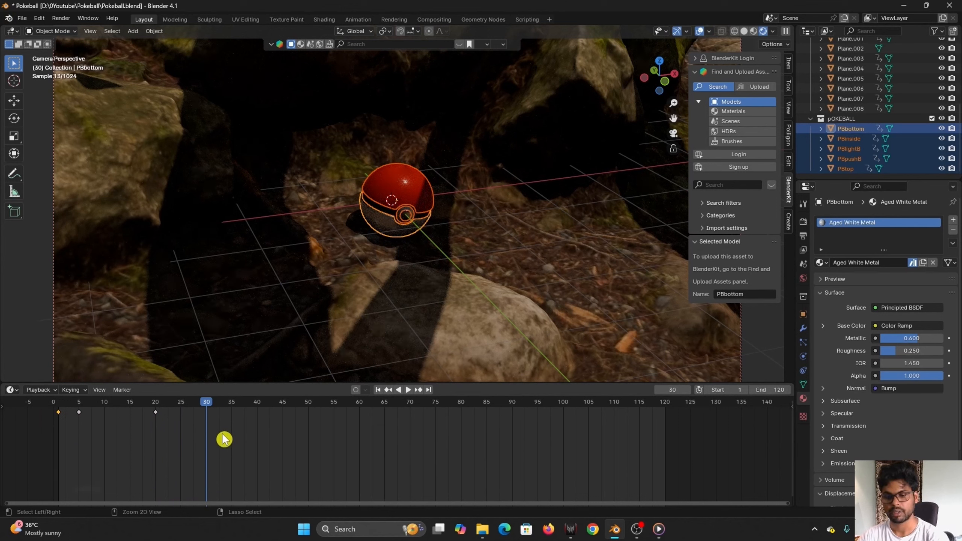
{"action": "key", "text": "ctrl+c"}
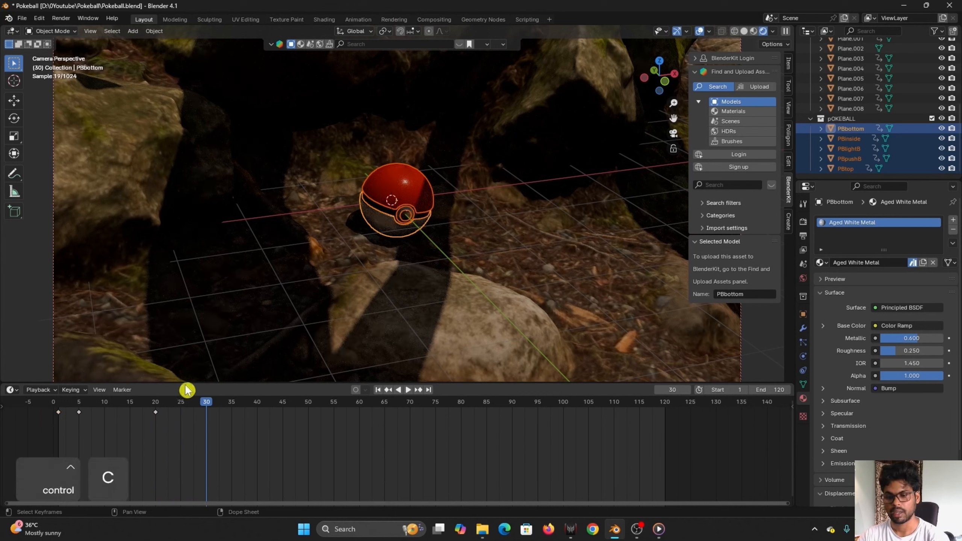
{"action": "key", "text": "ctrl+v"}
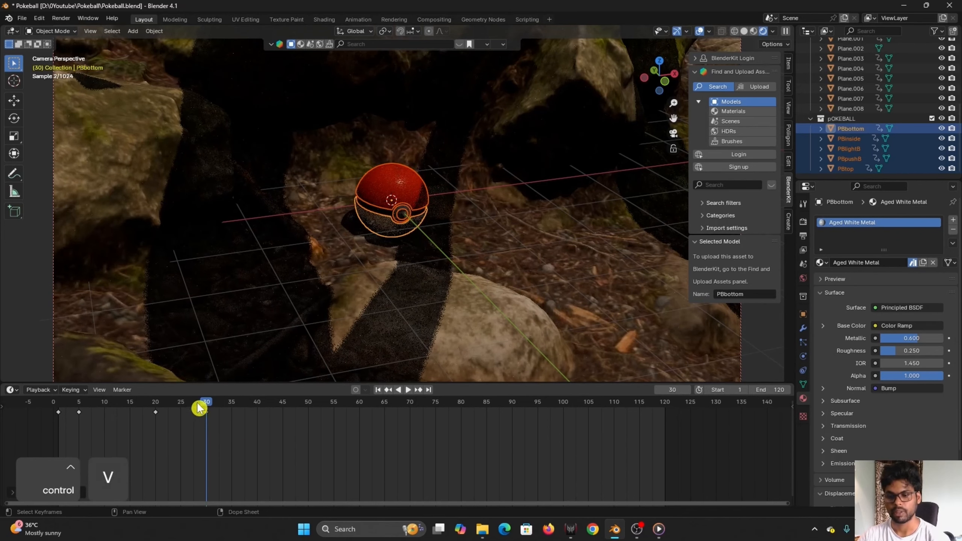
- Duplicate all four Poké Ball keyframes 30 frames further on, so the copies sit at frames 31, 35, 50 and 60
{"action": "left_click_drag", "start_coordinate": [204, 405], "coordinate": [52, 443]}
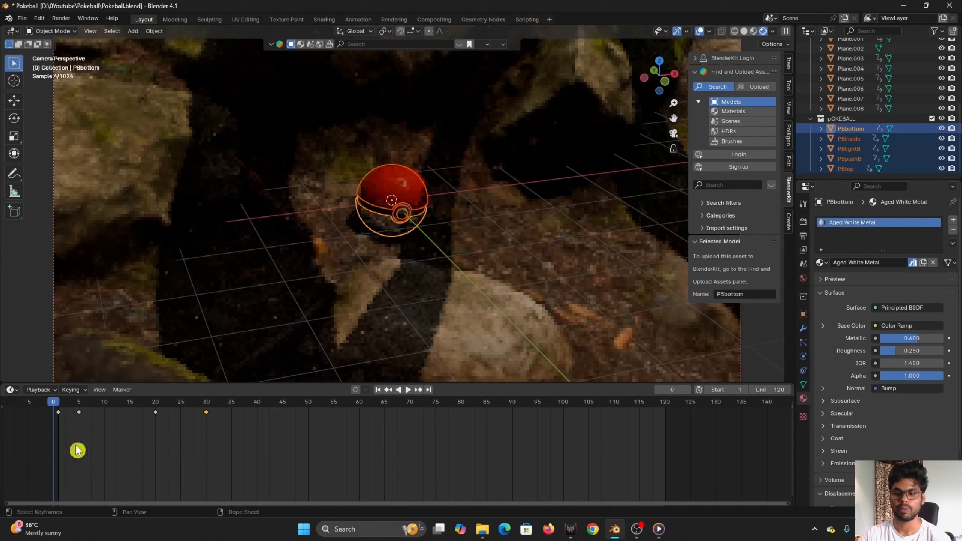
{"action": "left_click_drag", "start_coordinate": [246, 443], "coordinate": [43, 402]}
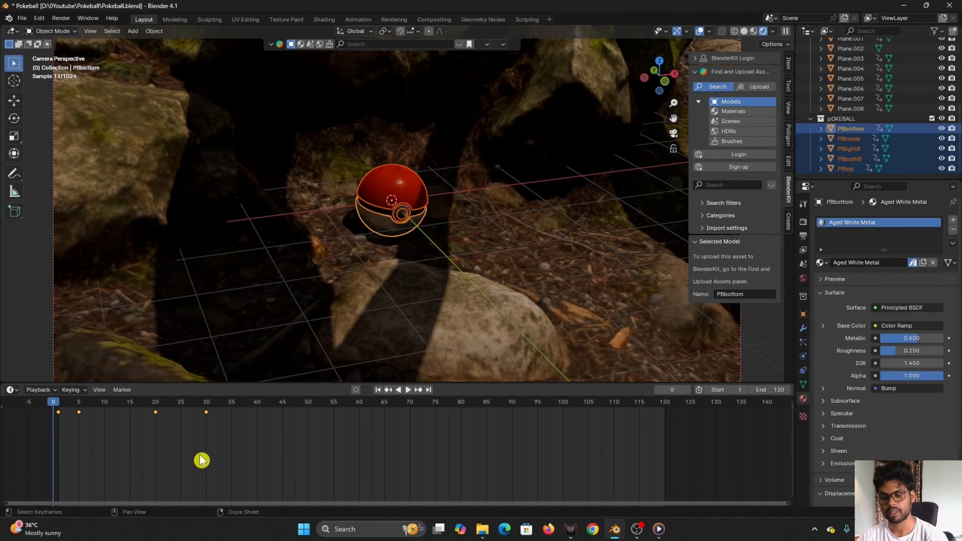
{"action": "key", "text": "shift+d"}
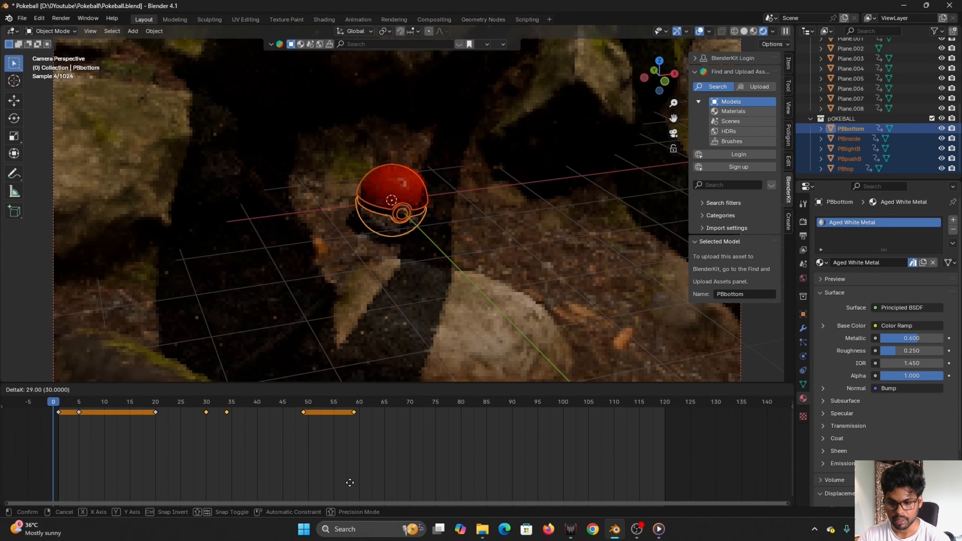
{"action": "left_click", "coordinate": [350, 483]}
{"action": "scroll", "coordinate": [221, 437], "scroll_direction": "up", "scroll_amount": 2}
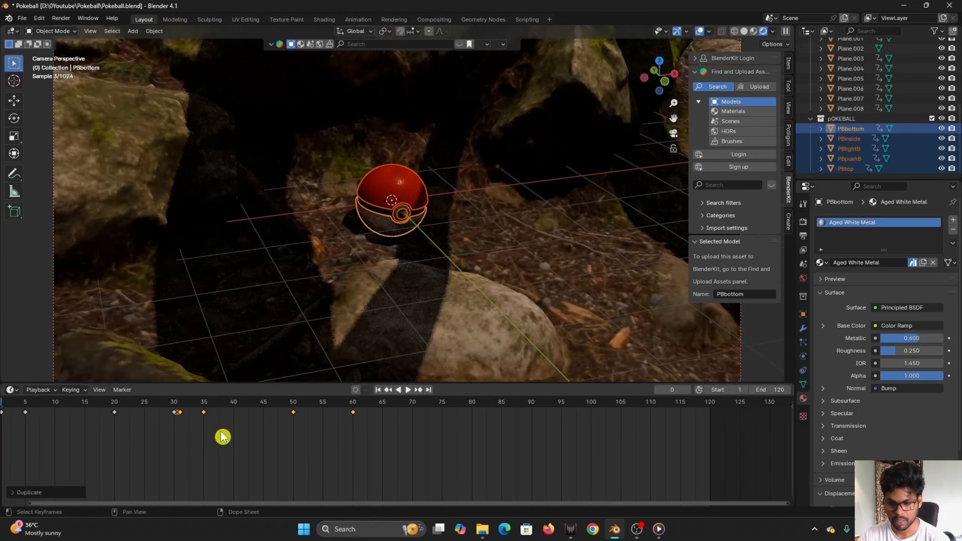
{"action": "scroll", "coordinate": [133, 427], "scroll_direction": "up", "scroll_amount": 1}
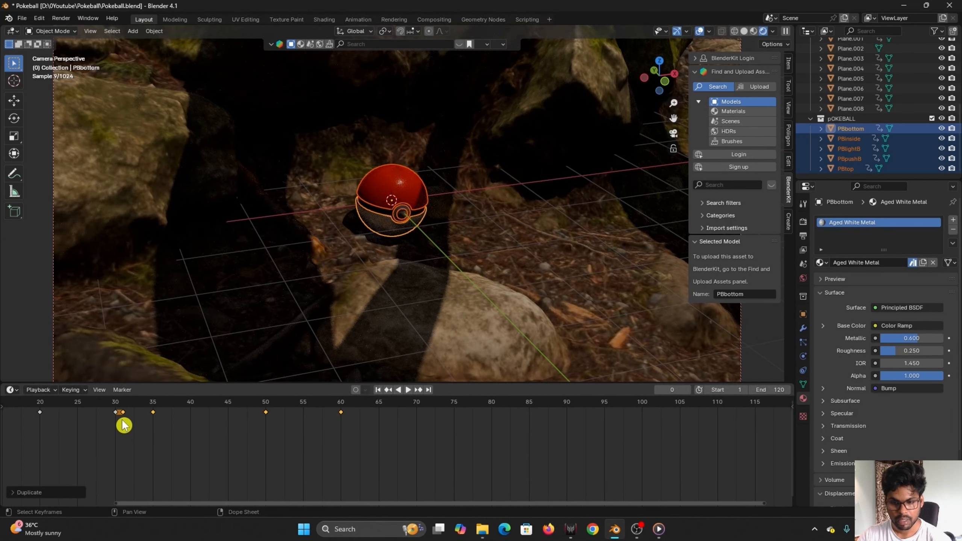
{"action": "scroll", "coordinate": [126, 430], "scroll_direction": "up", "scroll_amount": 2}
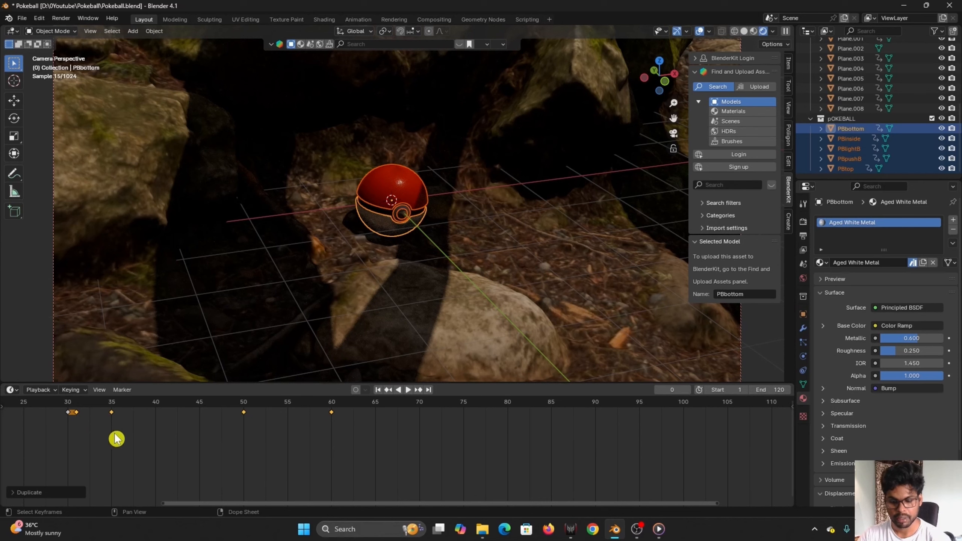
{"action": "key", "text": "g"}
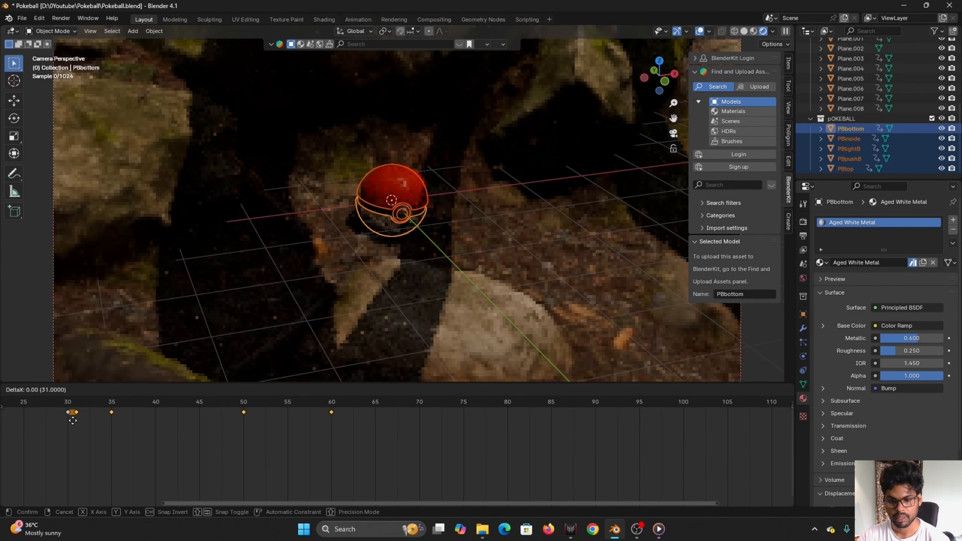
{"action": "left_click", "coordinate": [78, 421]}
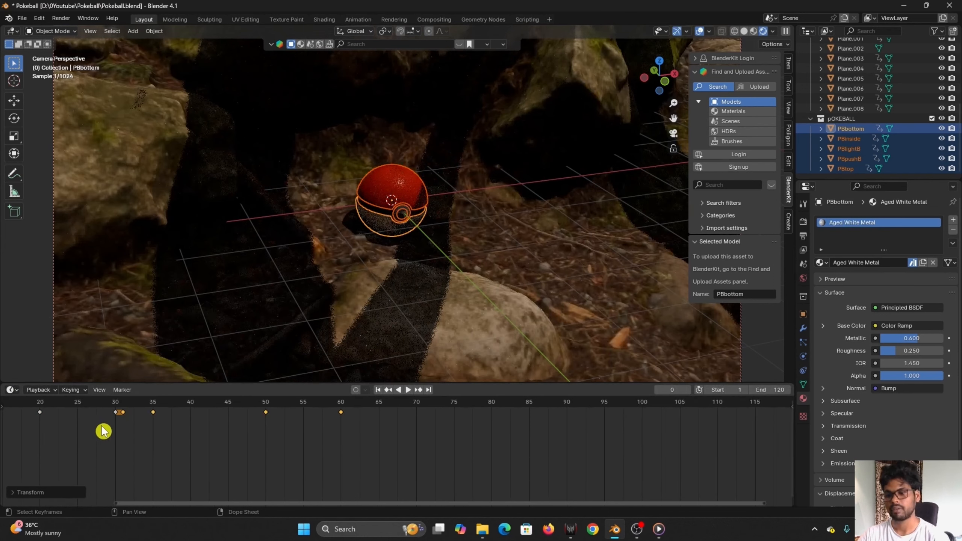
- Duplicate the selected keyframes another 30 frames along the timeline, placing the copies at frames 61, 65, 80 and 90
{"action": "scroll", "coordinate": [110, 430], "scroll_direction": "down", "scroll_amount": 3}
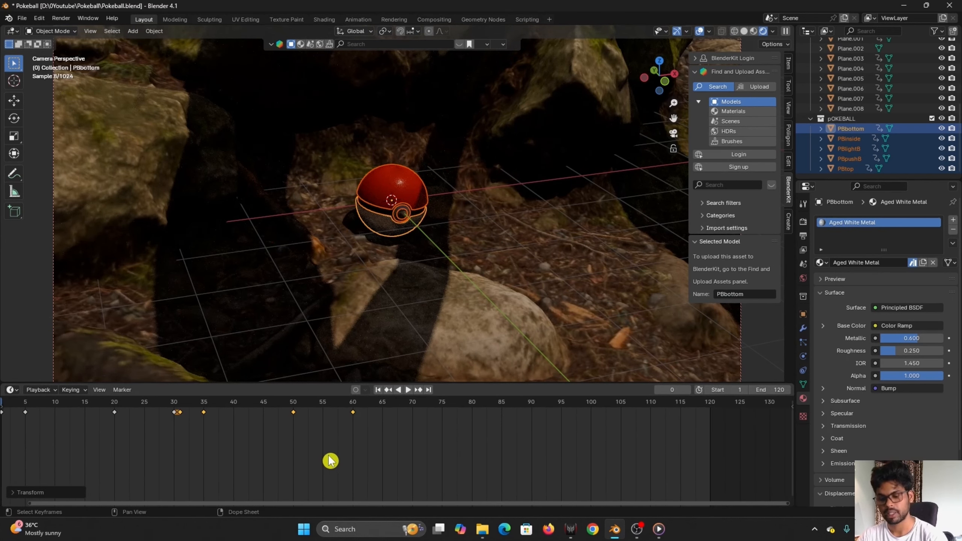
{"action": "key", "text": "shift+d"}
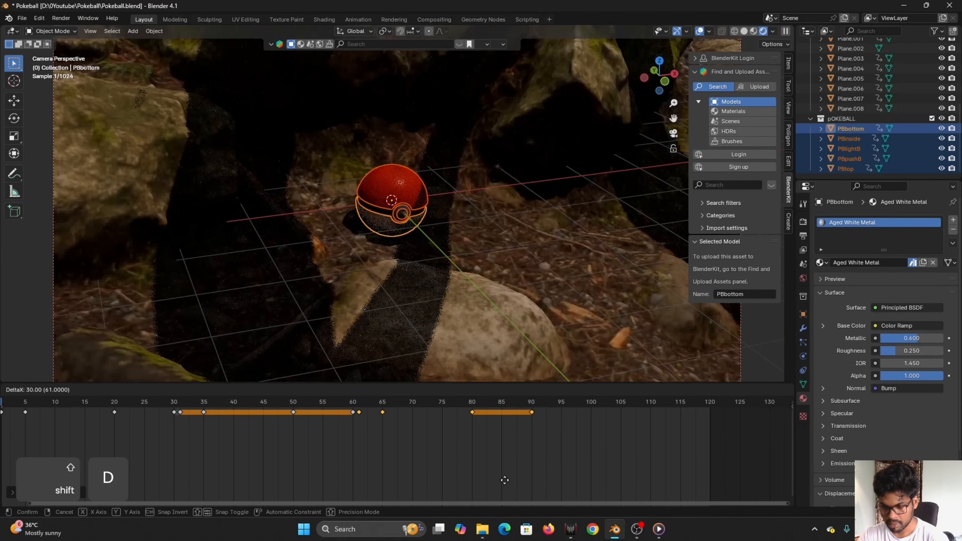
{"action": "left_click", "coordinate": [522, 477]}
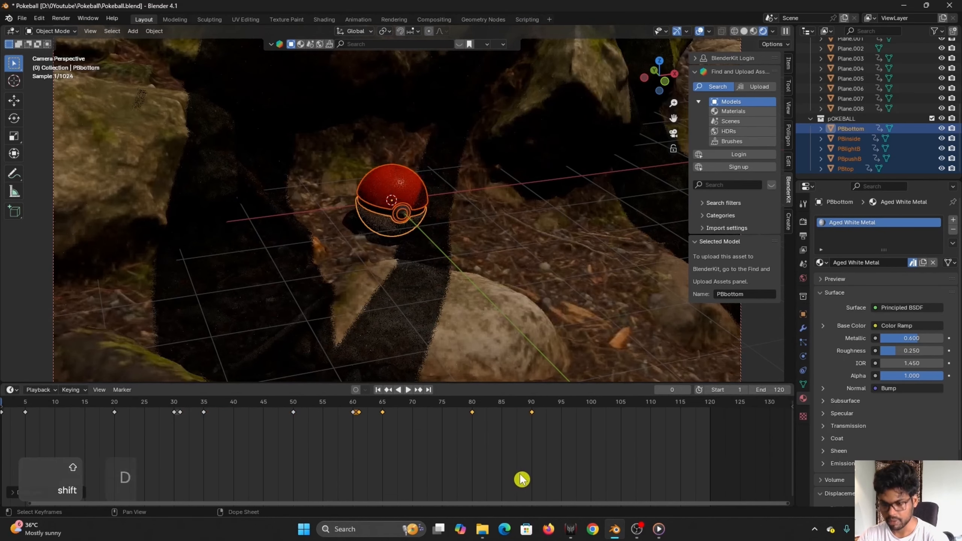
- Play back the animation and scrub between frames 5 and 80 to review the Poké Ball's repeated wobble
{"action": "left_click", "coordinate": [542, 481]}
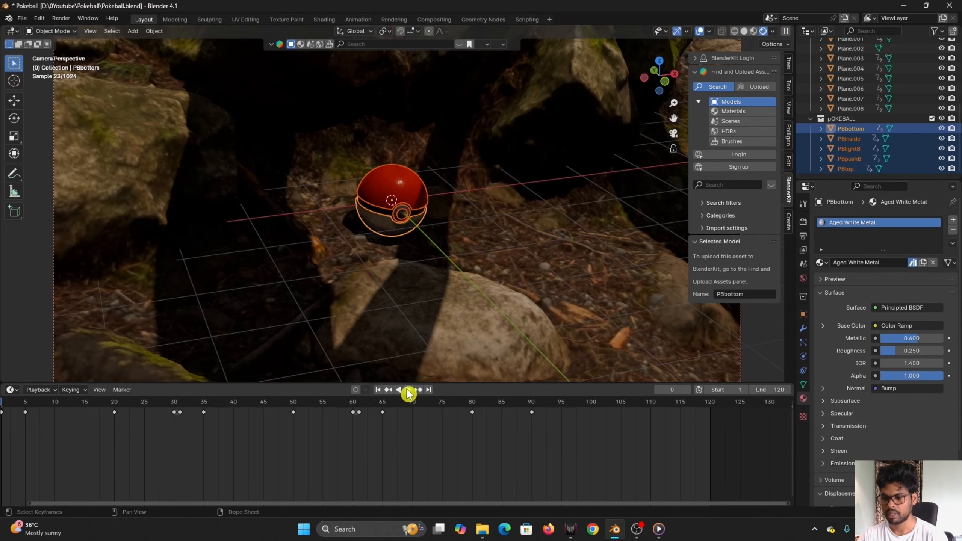
{"action": "left_click", "coordinate": [408, 390]}
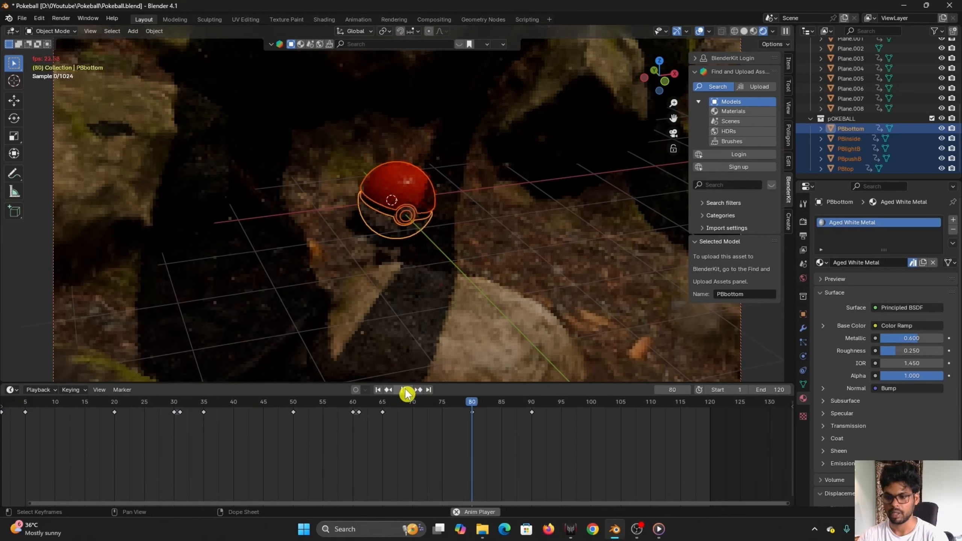
{"action": "left_click", "coordinate": [406, 391]}
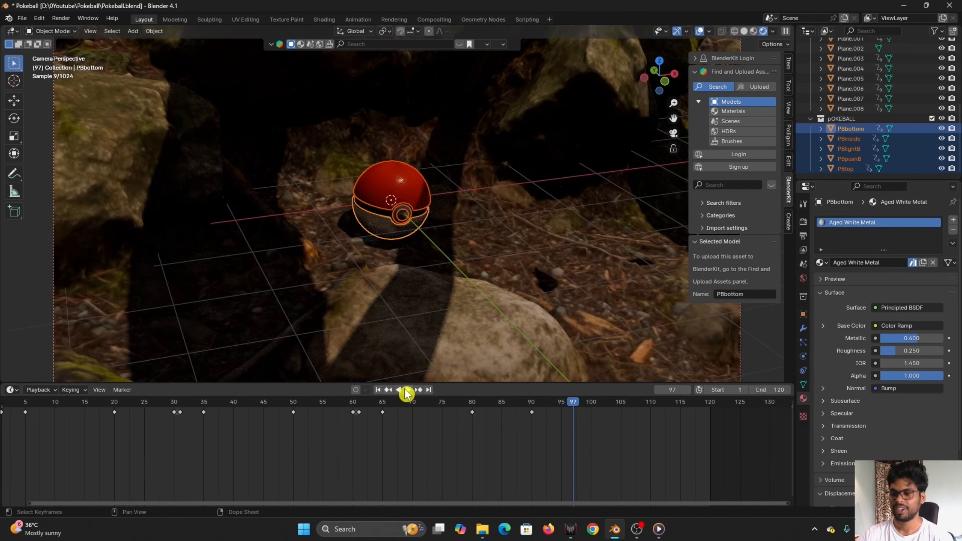
{"action": "scroll", "coordinate": [414, 270], "scroll_direction": "down", "scroll_amount": 3}
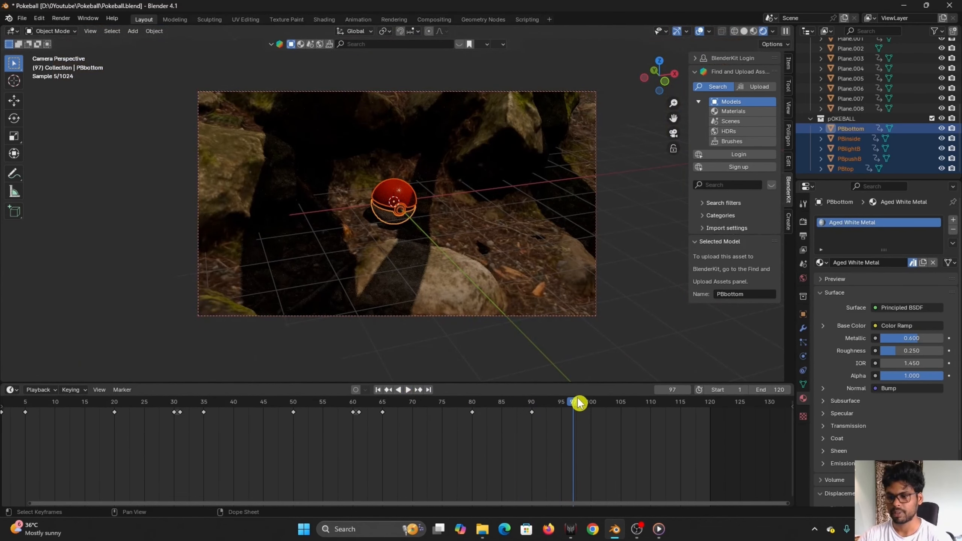
{"action": "left_click_drag", "start_coordinate": [578, 403], "coordinate": [26, 464]}
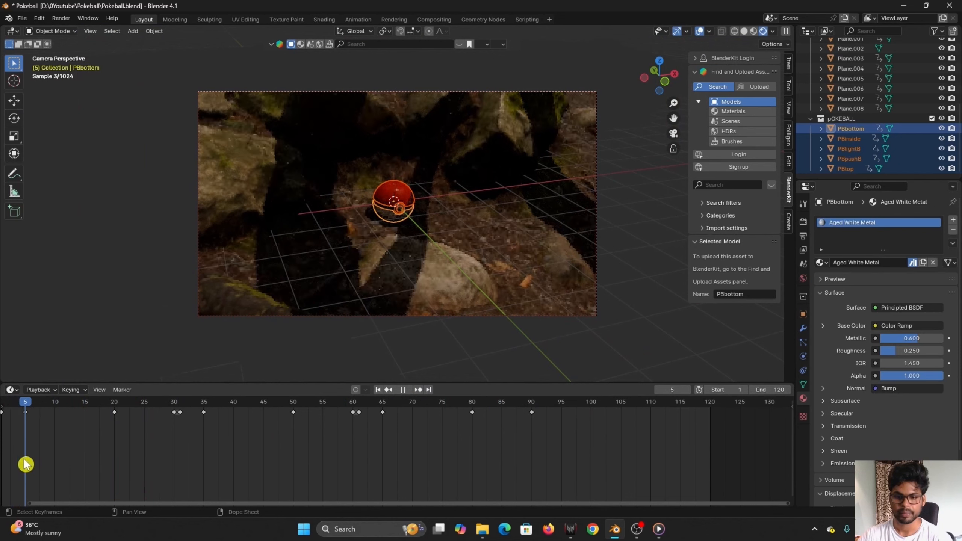
{"action": "key", "text": "Home"}
{"action": "left_click_drag", "start_coordinate": [79, 404], "coordinate": [463, 494]}
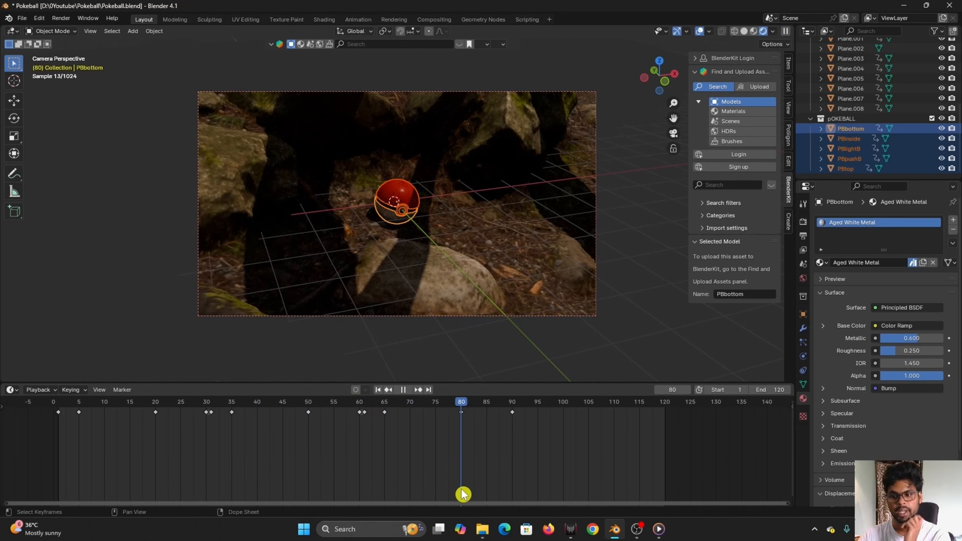
{"action": "left_click_drag", "start_coordinate": [463, 494], "coordinate": [81, 478]}
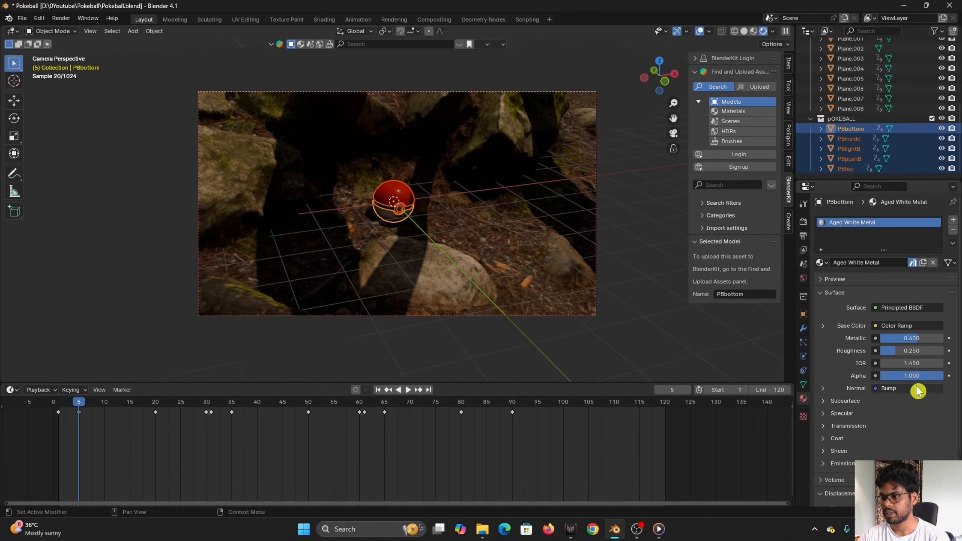
- Give the light ring around the Poké Ball's button (PBlightB) a red emission colour with strength 1.2
{"action": "scroll", "coordinate": [428, 208], "scroll_direction": "up", "scroll_amount": 5}
{"action": "scroll", "coordinate": [427, 219], "scroll_direction": "up", "scroll_amount": 3}
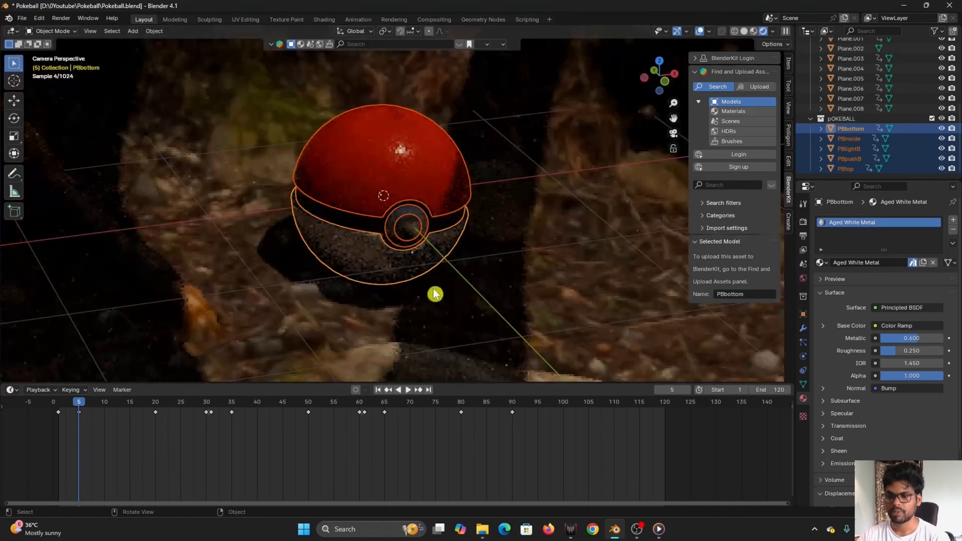
{"action": "scroll", "coordinate": [414, 222], "scroll_direction": "up", "scroll_amount": 2}
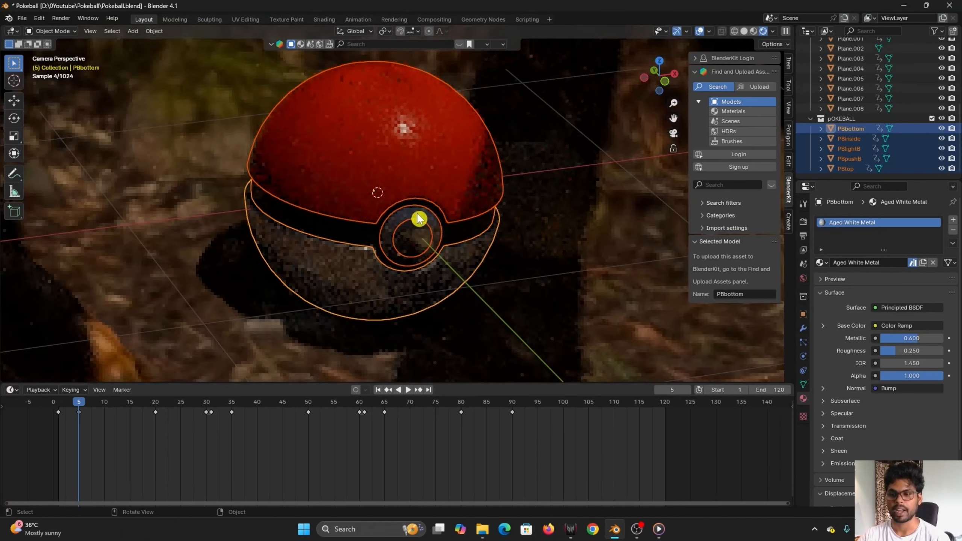
{"action": "left_click", "coordinate": [413, 219]}
{"action": "scroll", "coordinate": [461, 217], "scroll_direction": "down", "scroll_amount": 4}
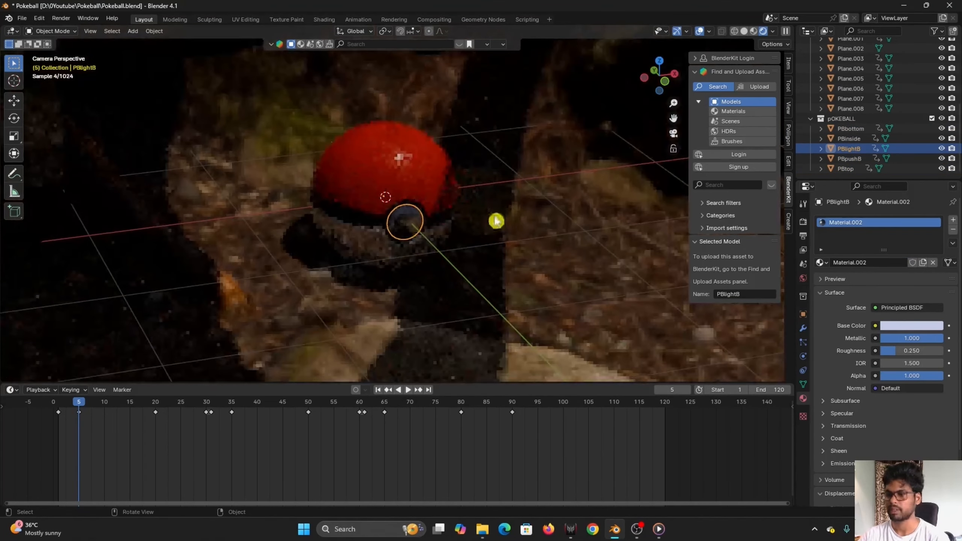
{"action": "scroll", "coordinate": [840, 458], "scroll_direction": "down", "scroll_amount": 1}
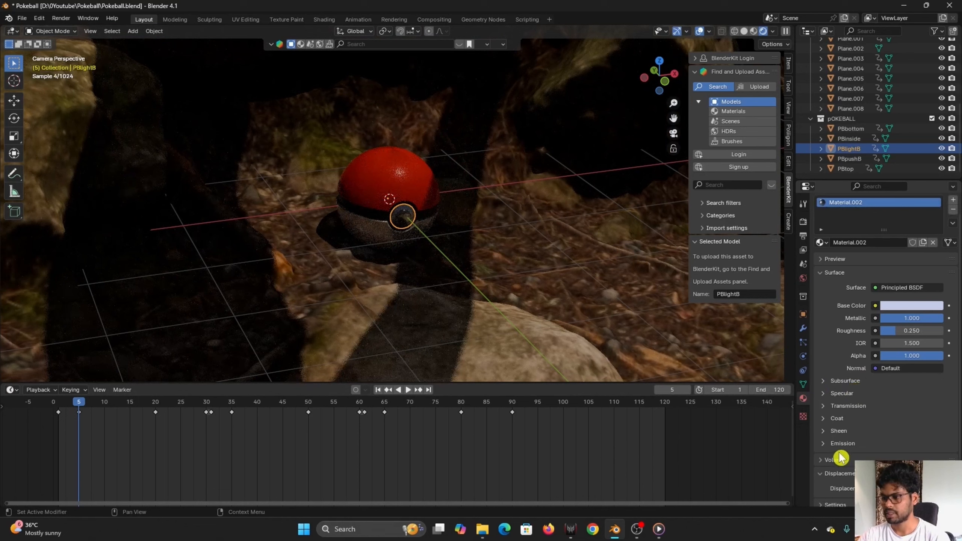
{"action": "left_click", "coordinate": [828, 444]}
{"action": "scroll", "coordinate": [858, 333], "scroll_direction": "down", "scroll_amount": 3}
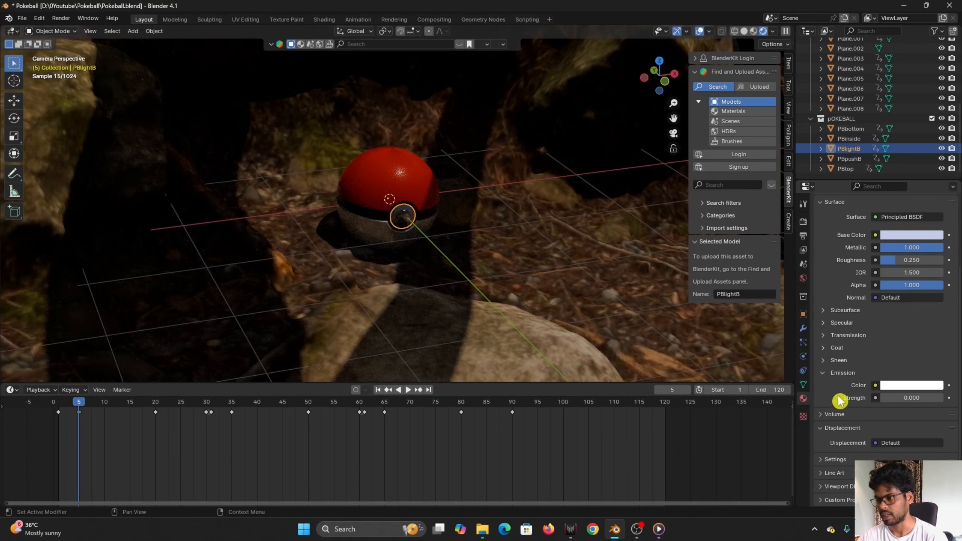
{"action": "left_click", "coordinate": [902, 386]}
{"action": "left_click_drag", "start_coordinate": [883, 278], "coordinate": [885, 305]}
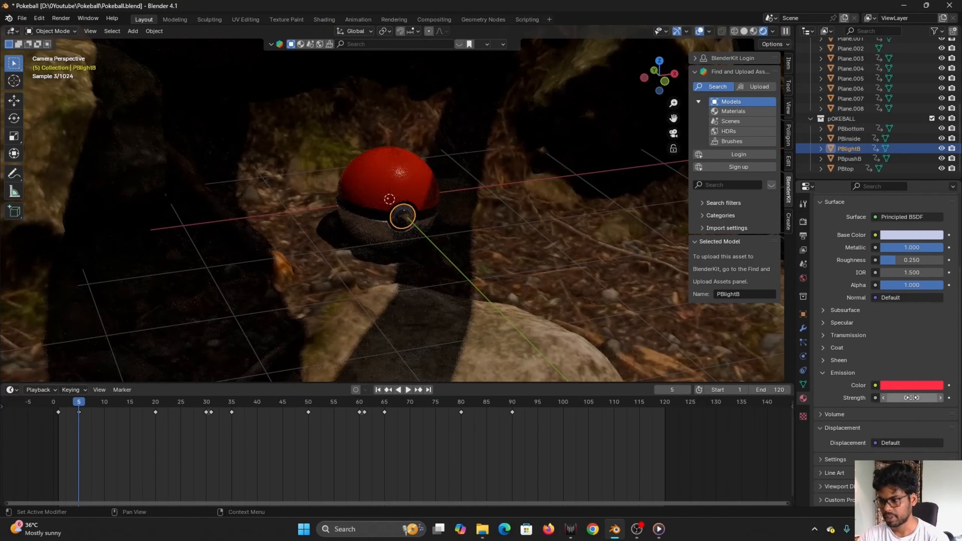
{"action": "left_click_drag", "start_coordinate": [912, 398], "coordinate": [889, 397]}
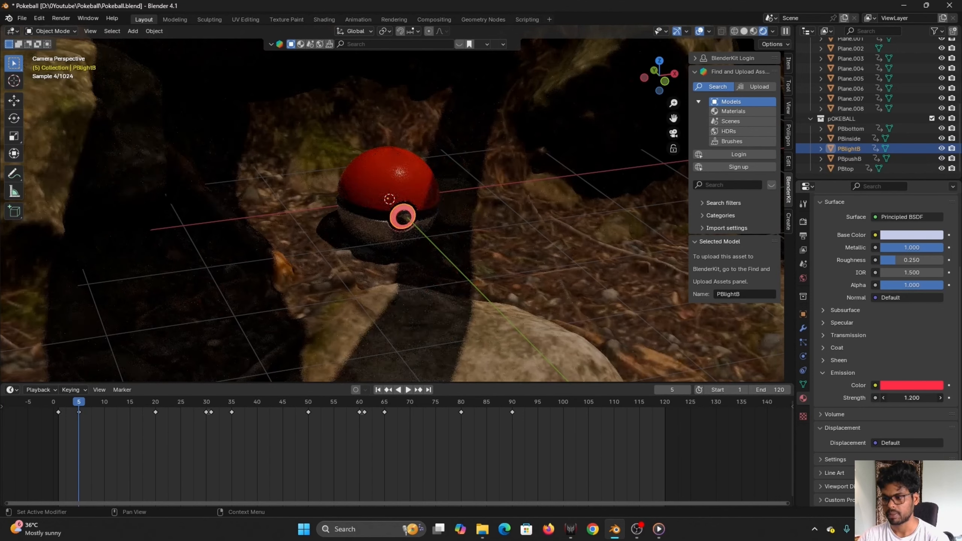
- At frame 5, set the light ring's emission strength to 0 and keyframe both its emission strength and colour
{"action": "left_click", "coordinate": [911, 397]}
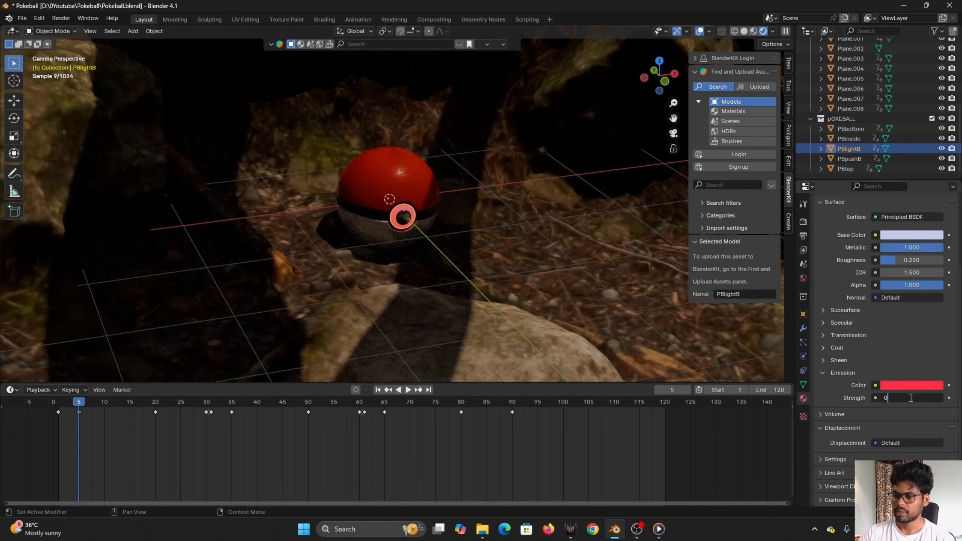
{"action": "type", "text": "000"}
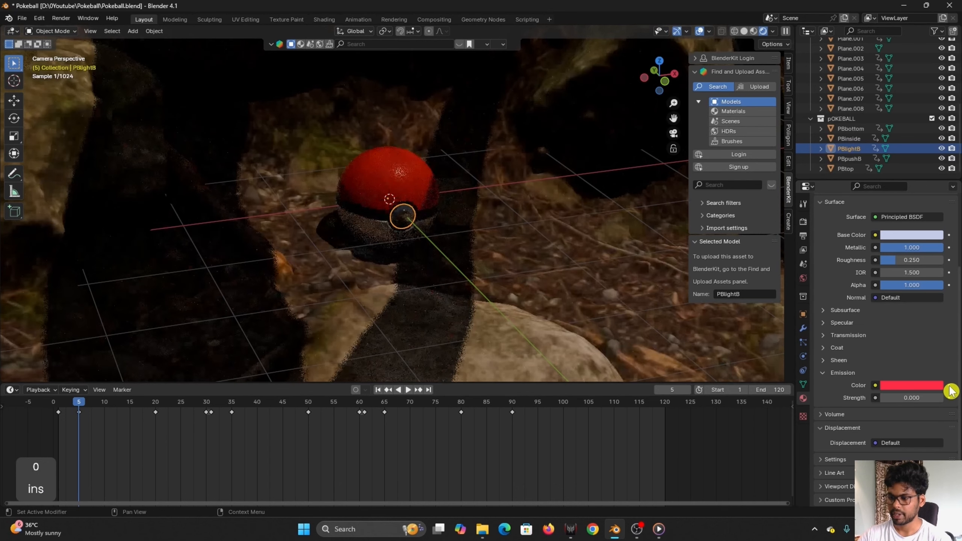
{"action": "left_click", "coordinate": [948, 397]}
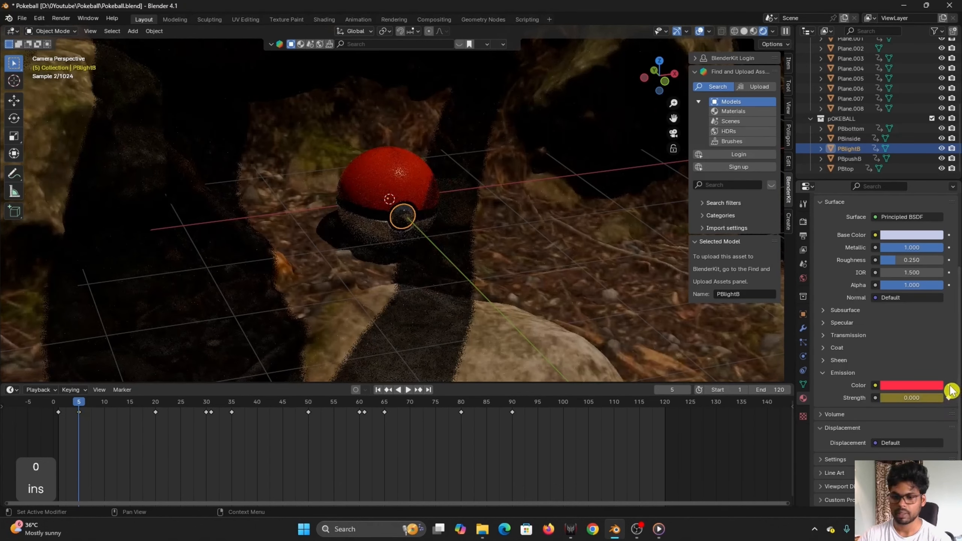
{"action": "left_click", "coordinate": [949, 385]}
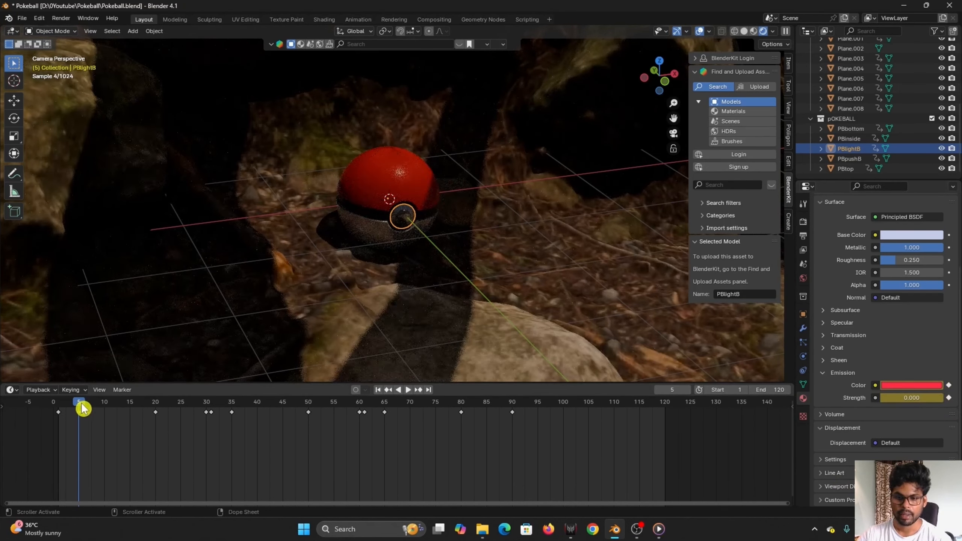
- At frame 20, set the light ring's emission strength to 1.2 and keyframe it
{"action": "left_click_drag", "start_coordinate": [78, 403], "coordinate": [155, 433]}
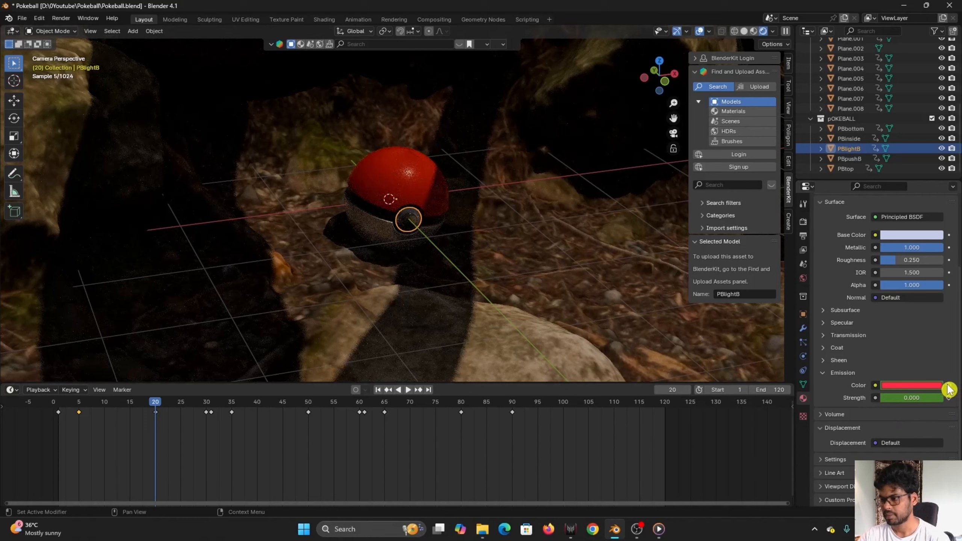
{"action": "left_click", "coordinate": [930, 396]}
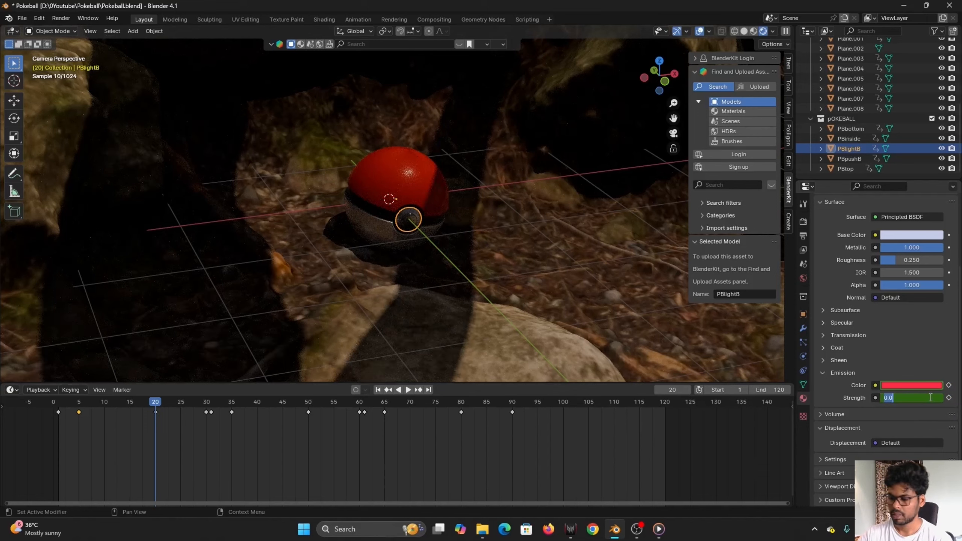
{"action": "type", "text": "1.2"}
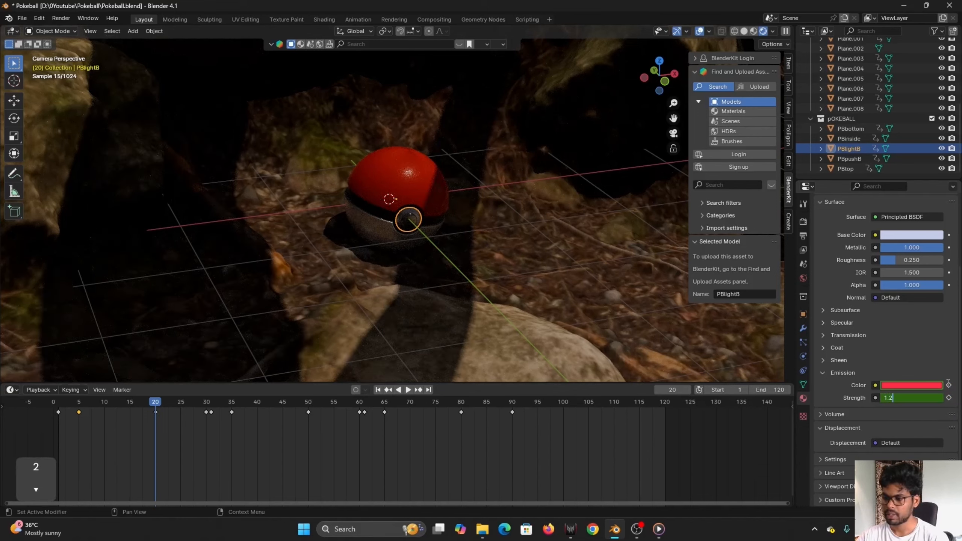
{"action": "key", "text": "Return"}
{"action": "left_click", "coordinate": [949, 397]}
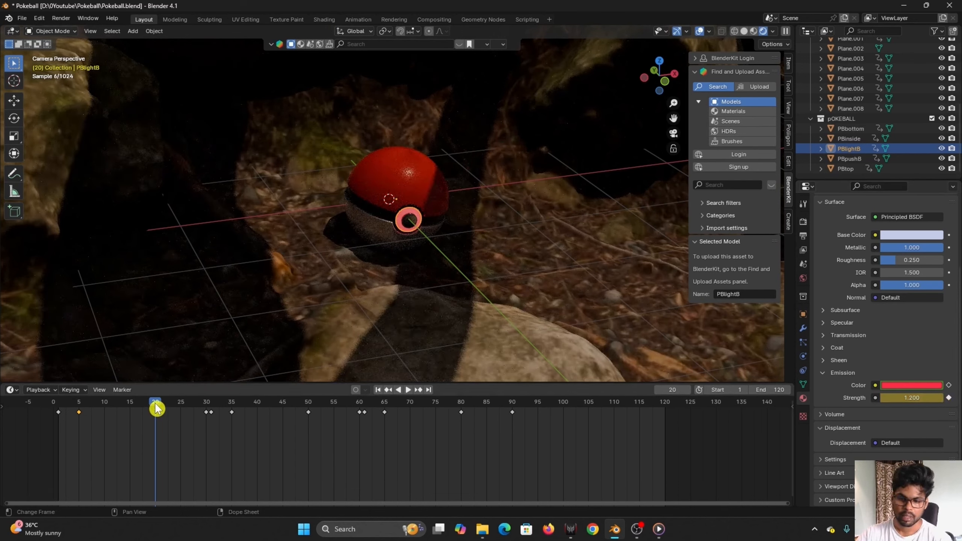
- Try setting the light ring's emission strength to 0 at frame 35 without keyframing it, and scrub on to frame 50
{"action": "left_click_drag", "start_coordinate": [156, 408], "coordinate": [77, 432]}
{"action": "key", "text": "space"}
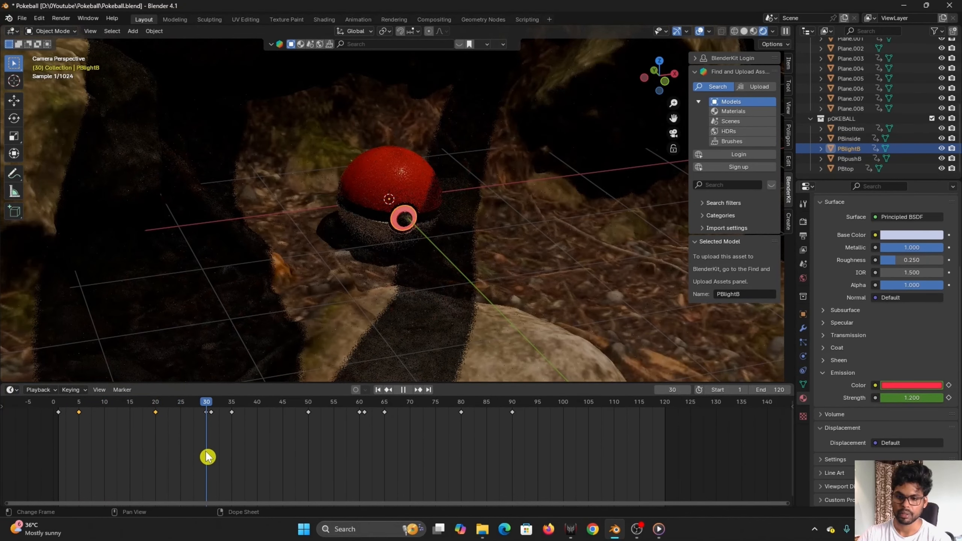
{"action": "key", "text": "space"}
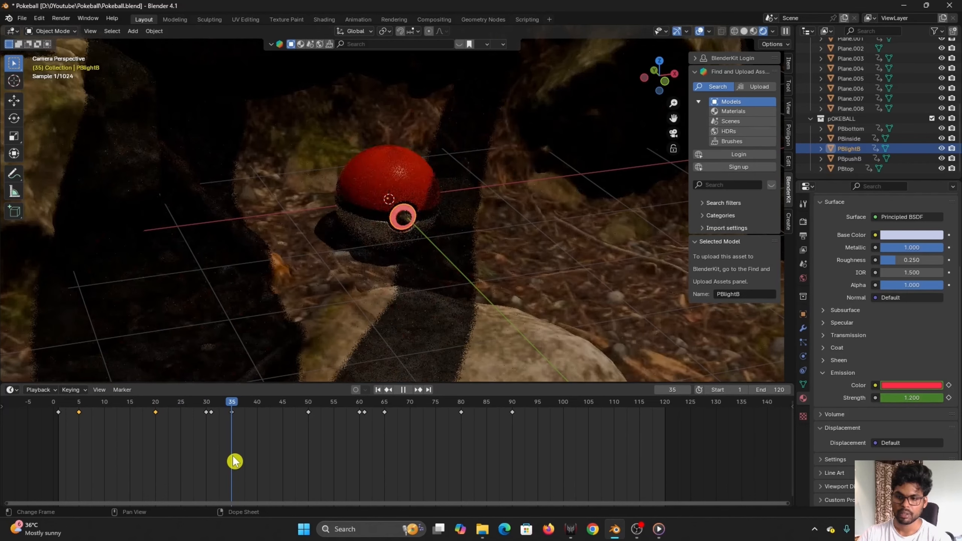
{"action": "left_click", "coordinate": [925, 398]}
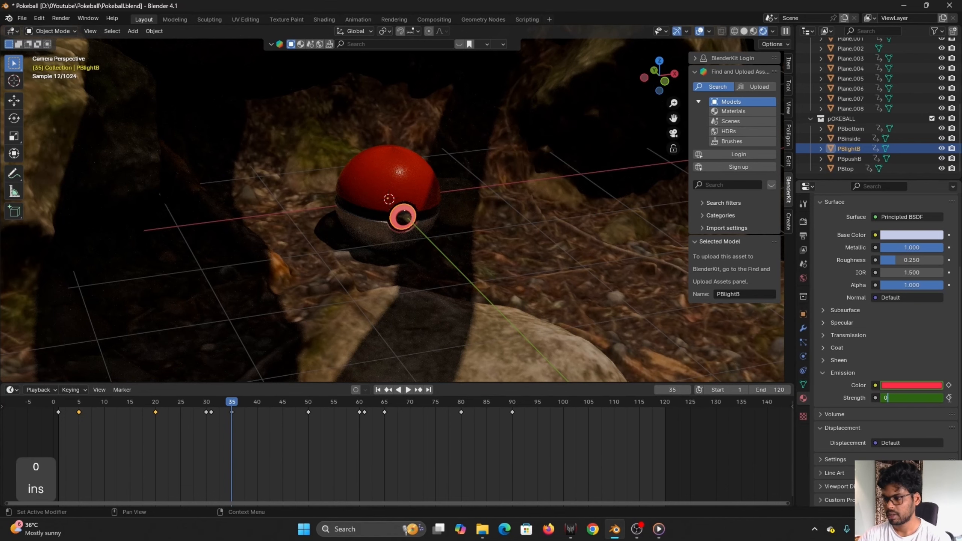
{"action": "key", "text": "Return"}
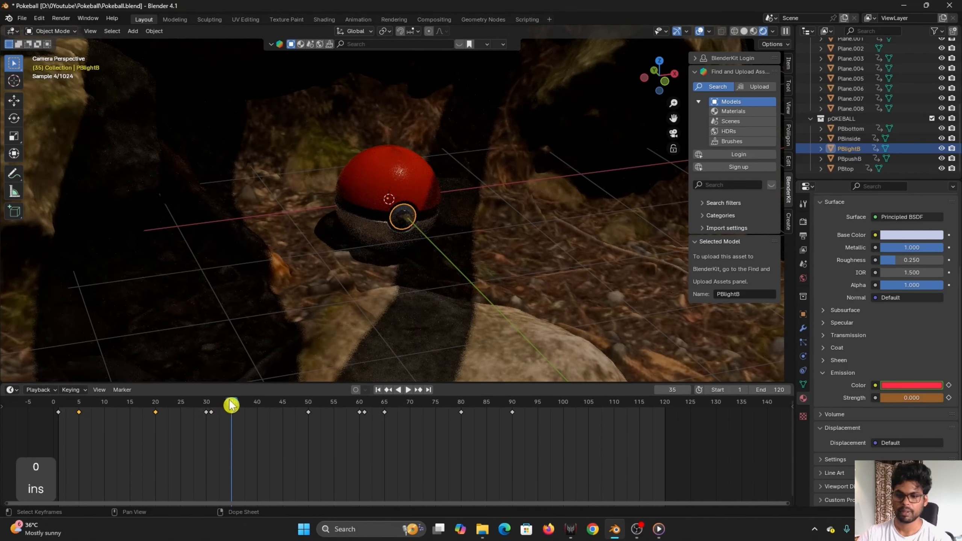
{"action": "mouse_move", "coordinate": [159, 412]}
{"action": "left_mouse_down"}
{"action": "mouse_move", "coordinate": [21, 432]}
{"action": "mouse_move", "coordinate": [191, 430]}
{"action": "mouse_move", "coordinate": [311, 447]}
{"action": "left_mouse_up"}
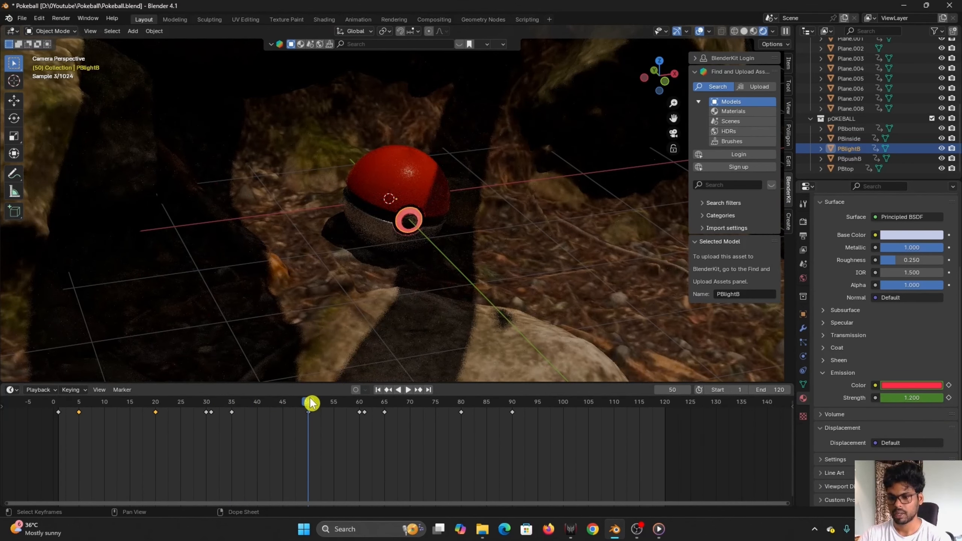
- Return to frame 35, set the light ring's emission strength to 0 and keyframe it
{"action": "left_click_drag", "start_coordinate": [309, 402], "coordinate": [234, 479]}
{"action": "left_click", "coordinate": [923, 396]}
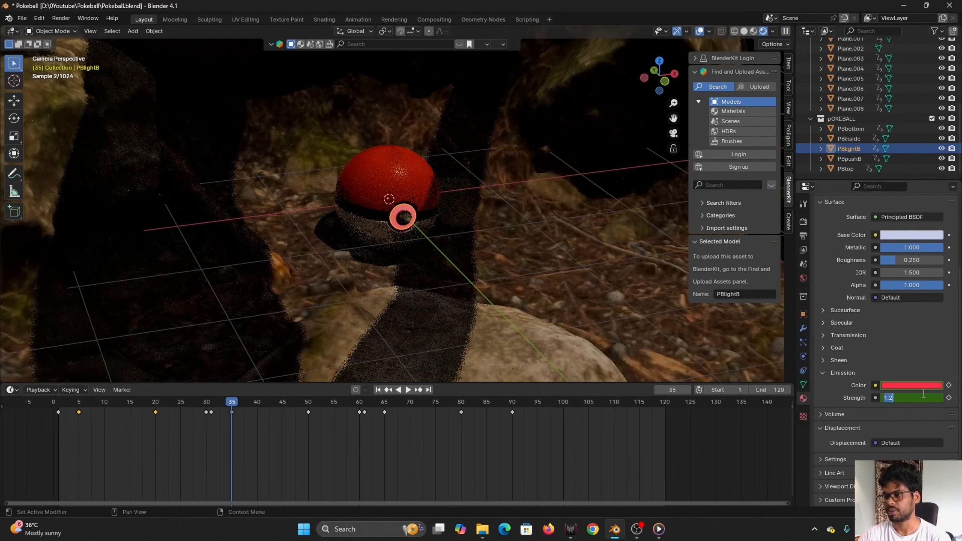
{"action": "type", "text": "0"}
{"action": "key", "text": "Return"}
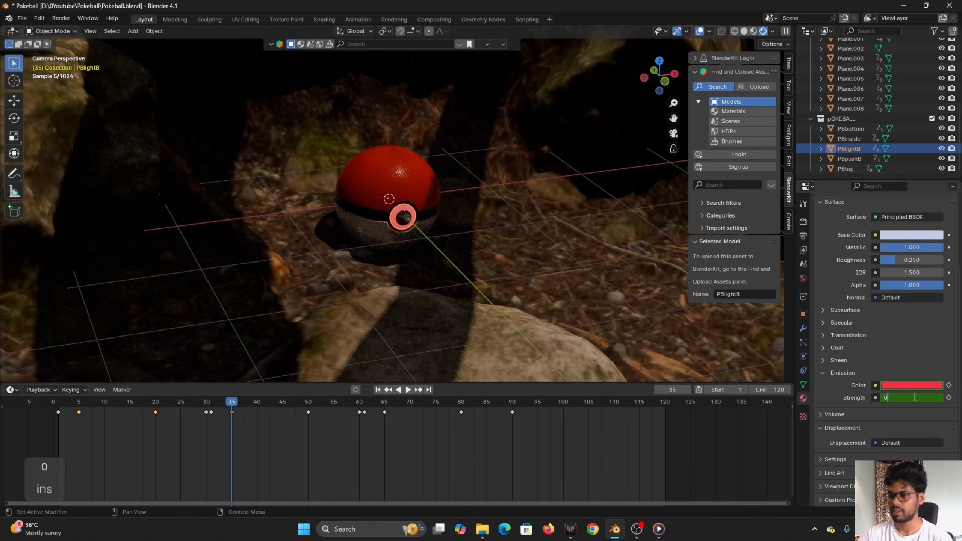
{"action": "left_click", "coordinate": [948, 397]}
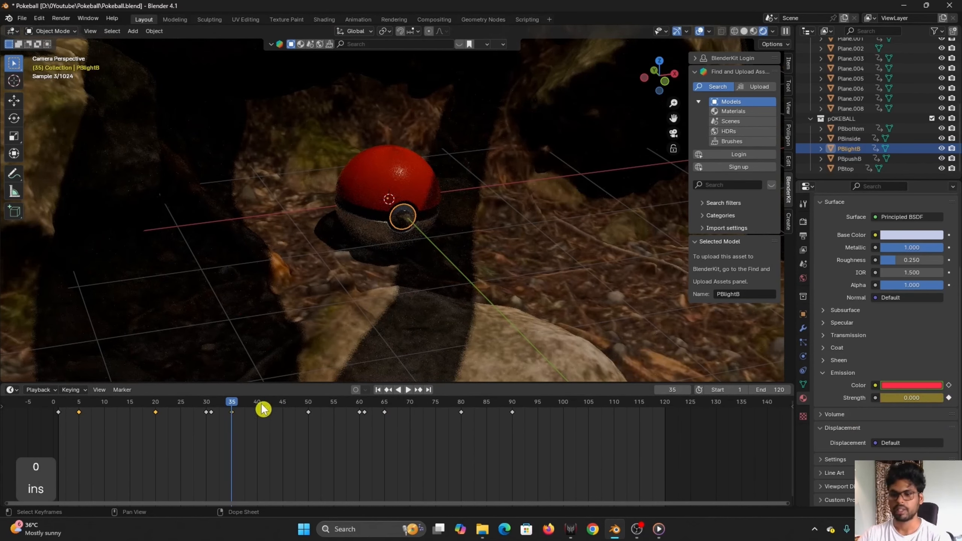
- At frame 50, set the light ring's emission strength to 1.2 and insert a keyframe for it
{"action": "left_click_drag", "start_coordinate": [230, 407], "coordinate": [309, 446]}
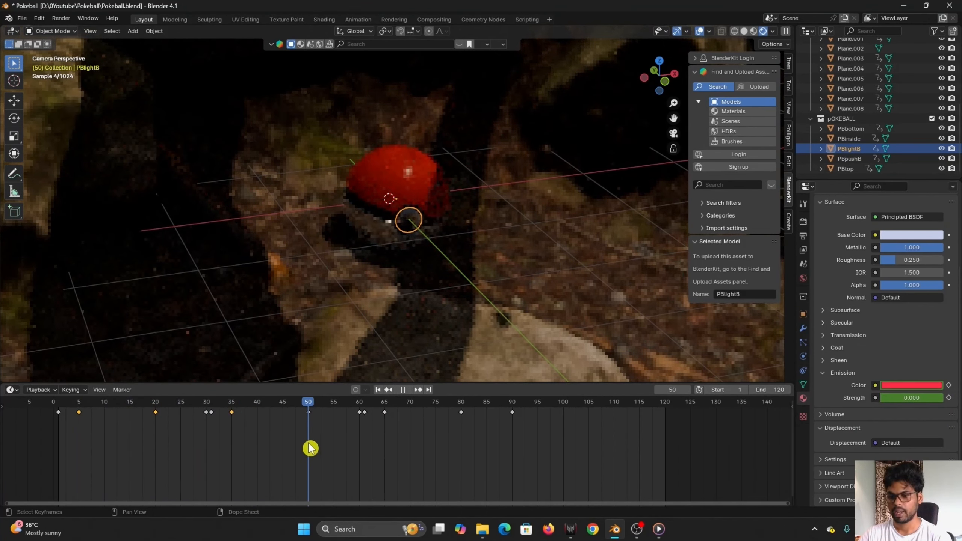
{"action": "left_click", "coordinate": [914, 398]}
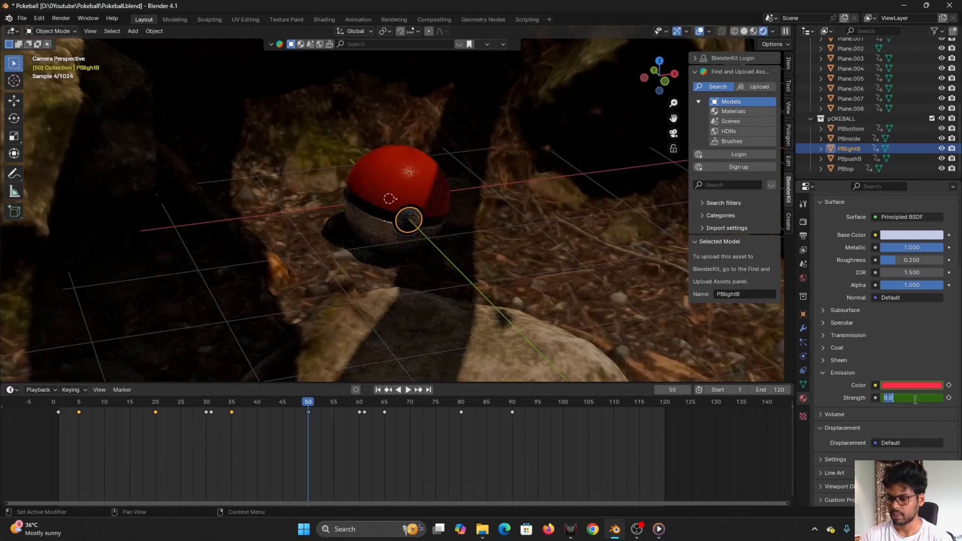
{"action": "type", "text": "1.2"}
{"action": "key", "text": "Return"}
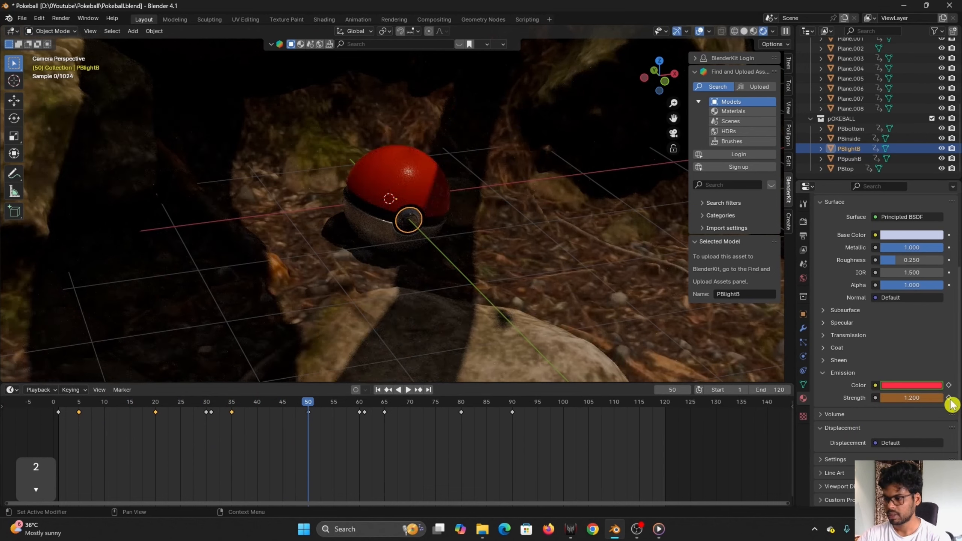
{"action": "left_click", "coordinate": [949, 397]}
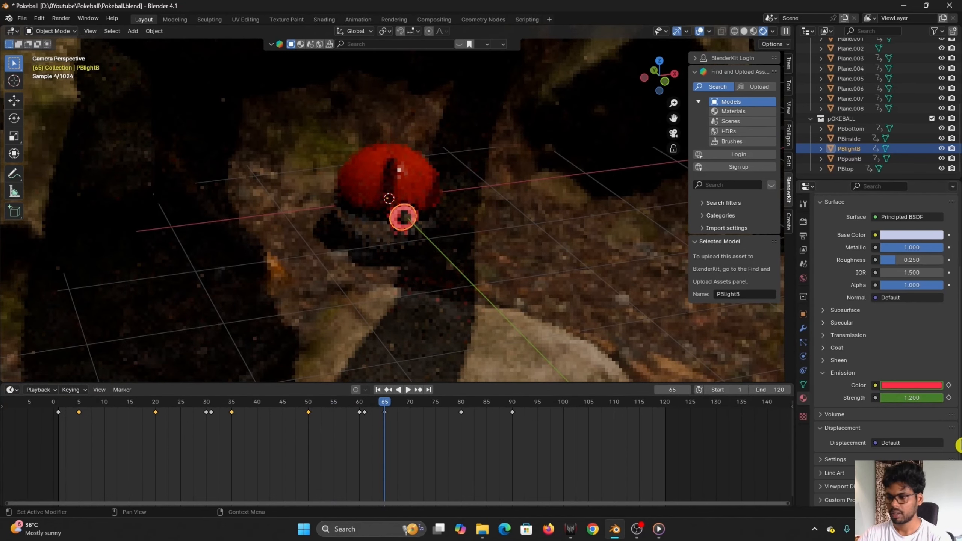
- At frame 65, set the light ring's emission strength to 0 and keyframe it
{"action": "left_click", "coordinate": [915, 398]}
{"action": "type", "text": "0"}
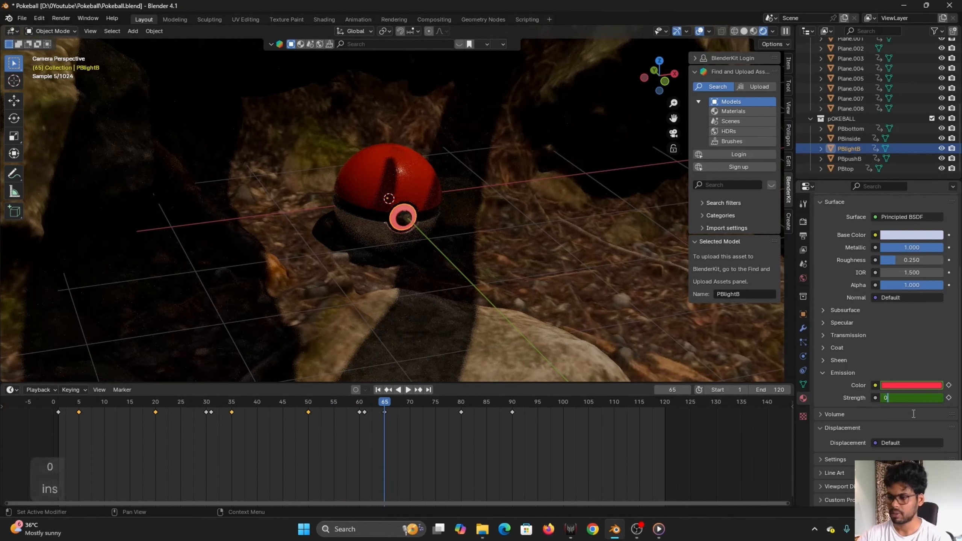
{"action": "left_click", "coordinate": [948, 397]}
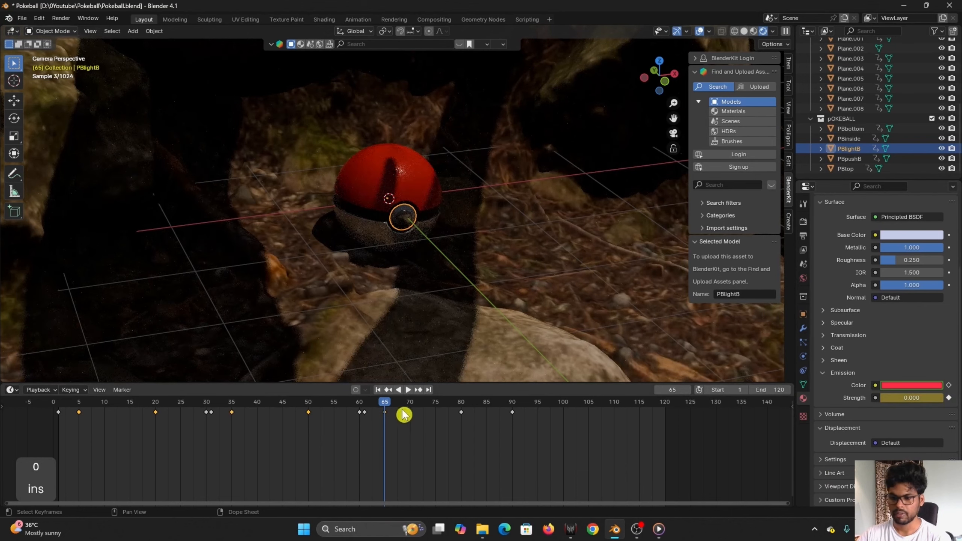
- Play back the animation past frame 65 to check the button light's pulse timing against the wobble
{"action": "key", "text": "space"}
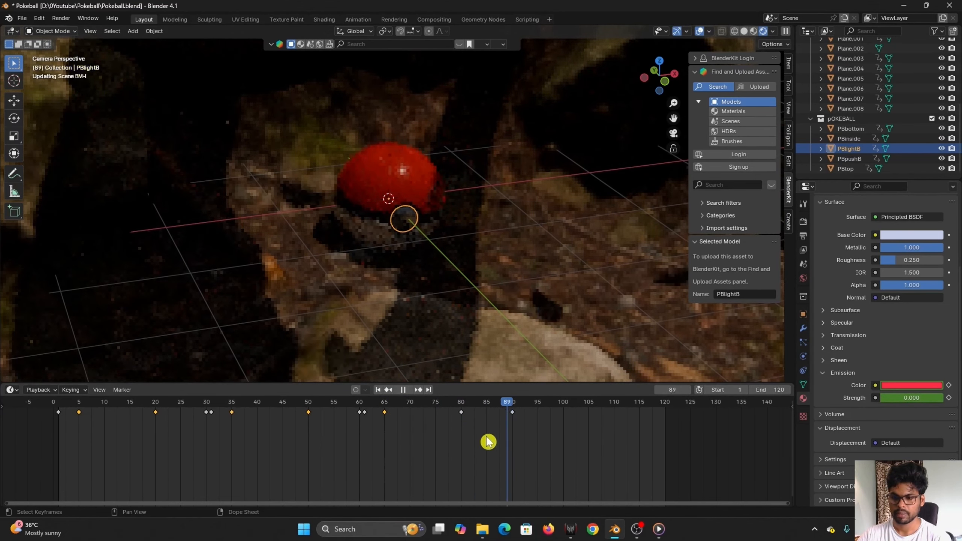
{"action": "left_click_drag", "start_coordinate": [26, 449], "coordinate": [23, 449]}
{"action": "left_click", "coordinate": [408, 390]}
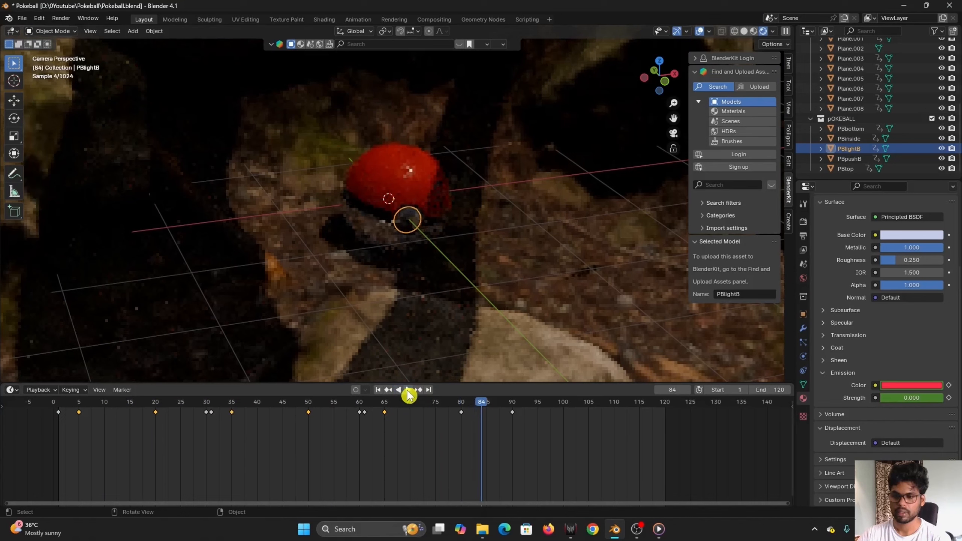
{"action": "left_click", "coordinate": [407, 392]}
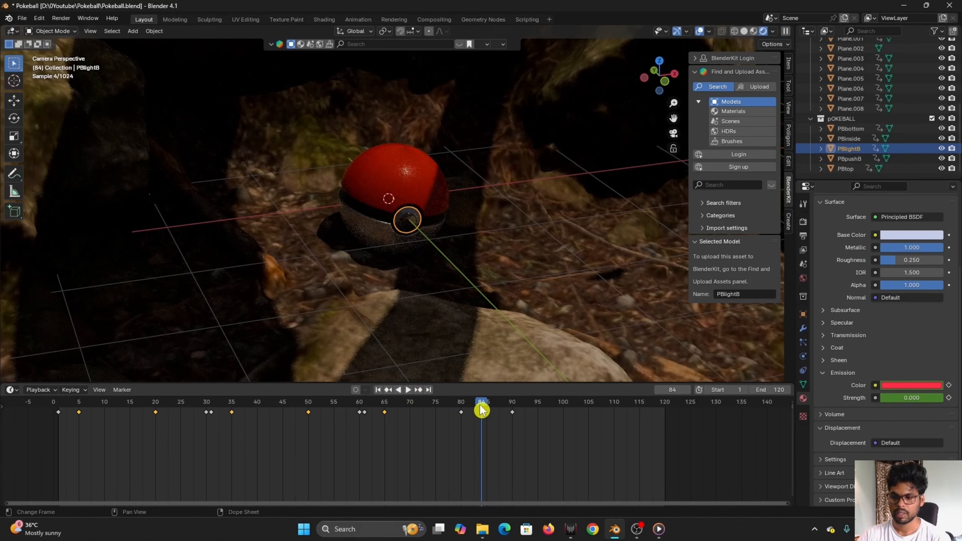
- At frame 80, change the light ring's emission colour to green with strength 1.2, and keyframe both colour and strength
{"action": "left_click_drag", "start_coordinate": [479, 404], "coordinate": [462, 446]}
{"action": "left_click", "coordinate": [909, 385]}
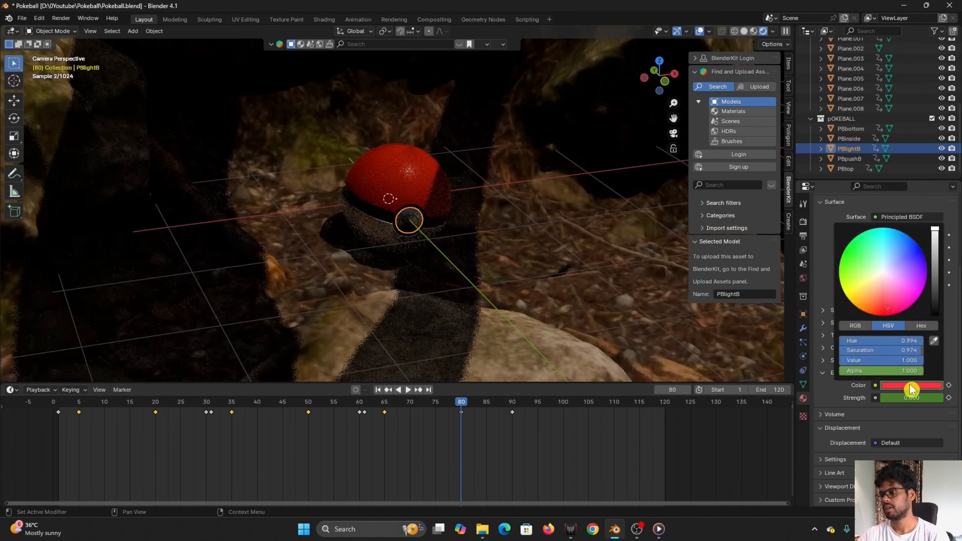
{"action": "left_click", "coordinate": [856, 261]}
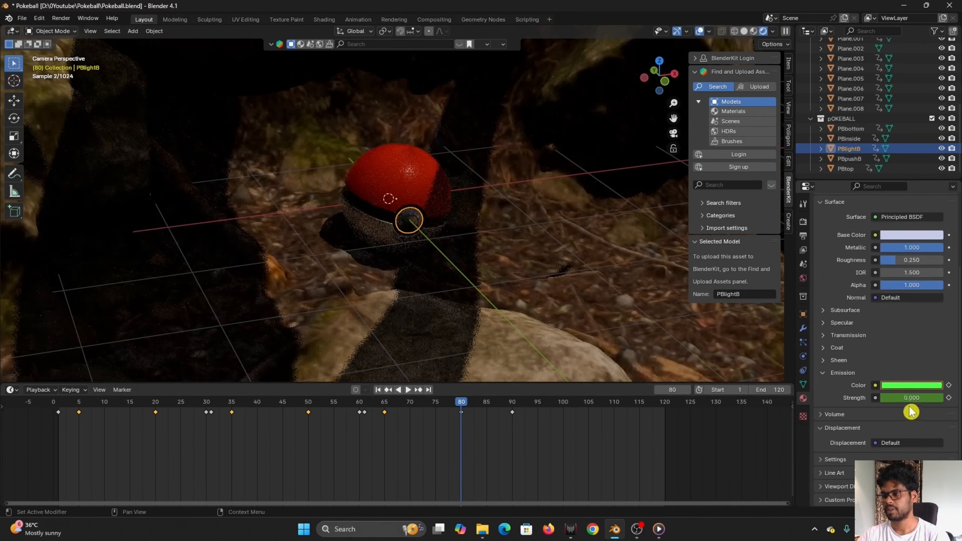
{"action": "type", "text": "1.2"}
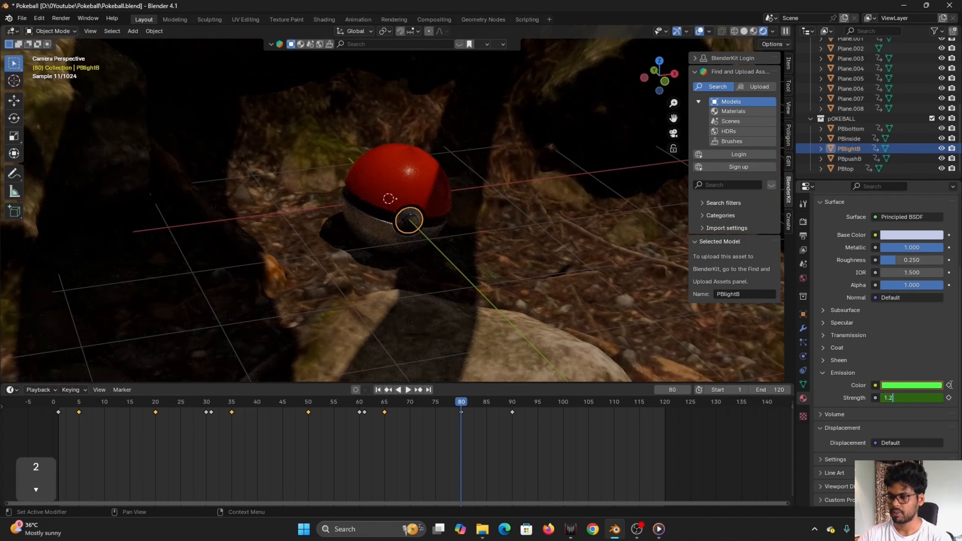
{"action": "left_click", "coordinate": [950, 385]}
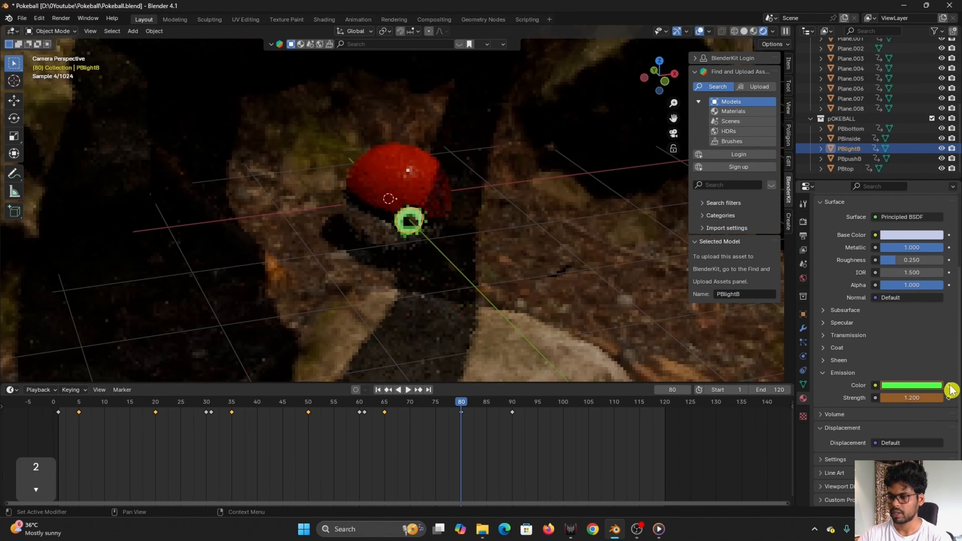
{"action": "left_click", "coordinate": [949, 385]}
{"action": "left_click", "coordinate": [949, 398]}
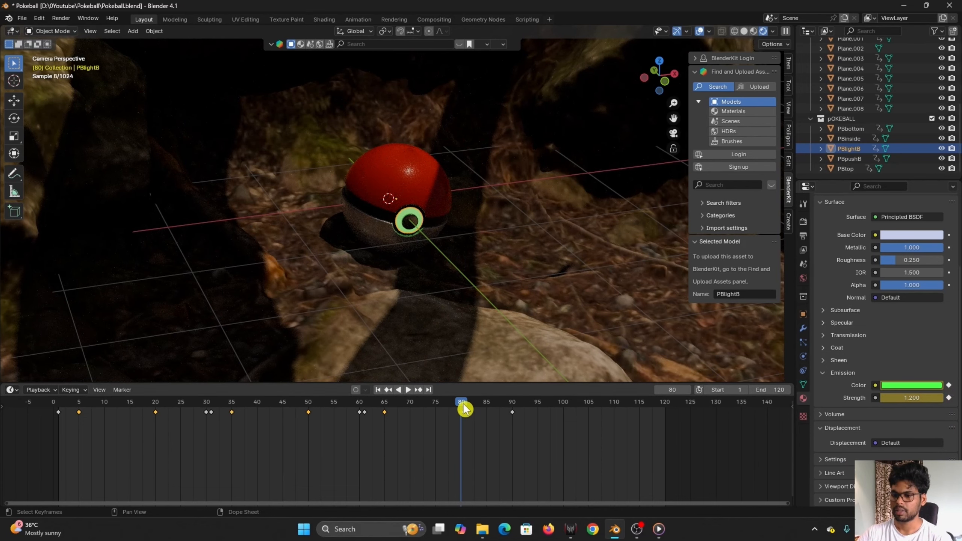
- At frame 95, set the light ring's emission strength to 0 and keyframe it, scrubbing on to frame 118
{"action": "left_click_drag", "start_coordinate": [464, 408], "coordinate": [539, 432]}
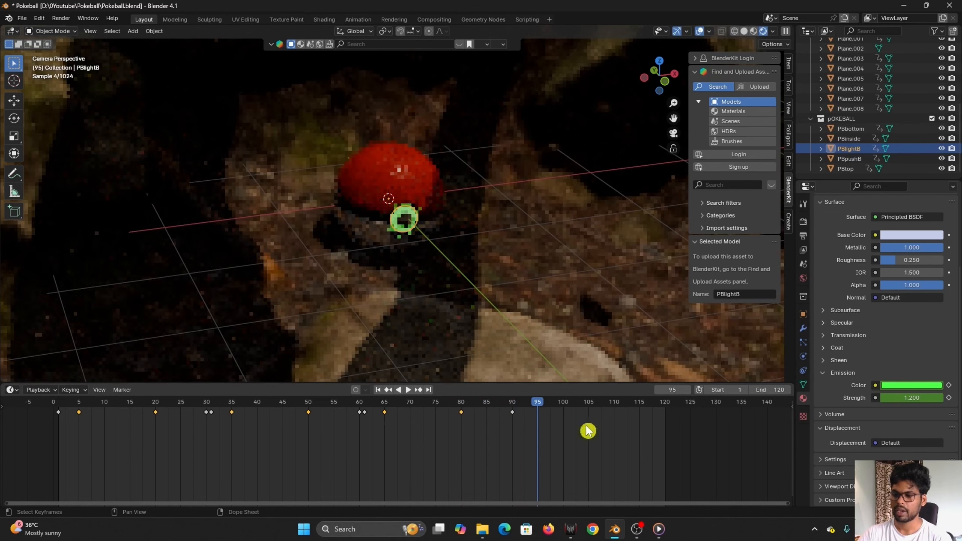
{"action": "left_click", "coordinate": [923, 397]}
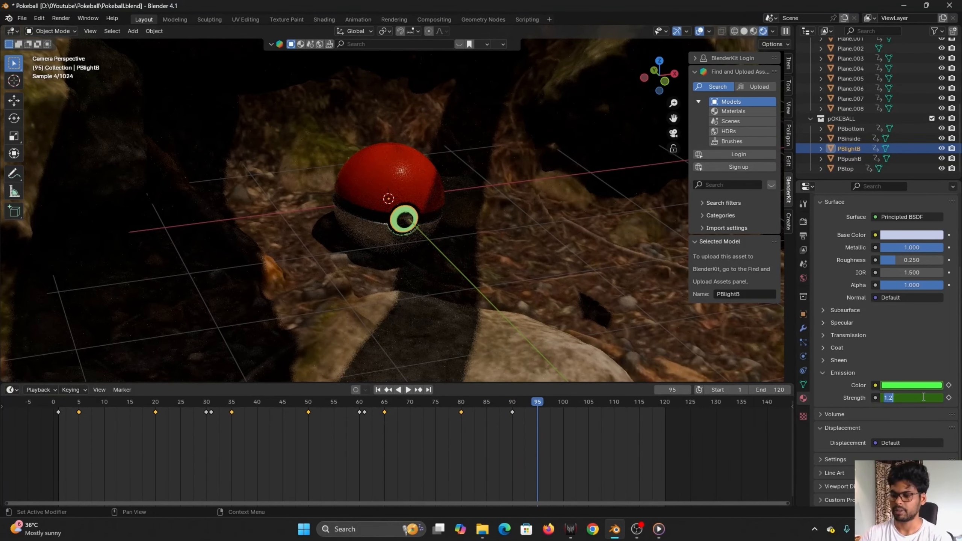
{"action": "type", "text": "0"}
{"action": "key", "text": "Return"}
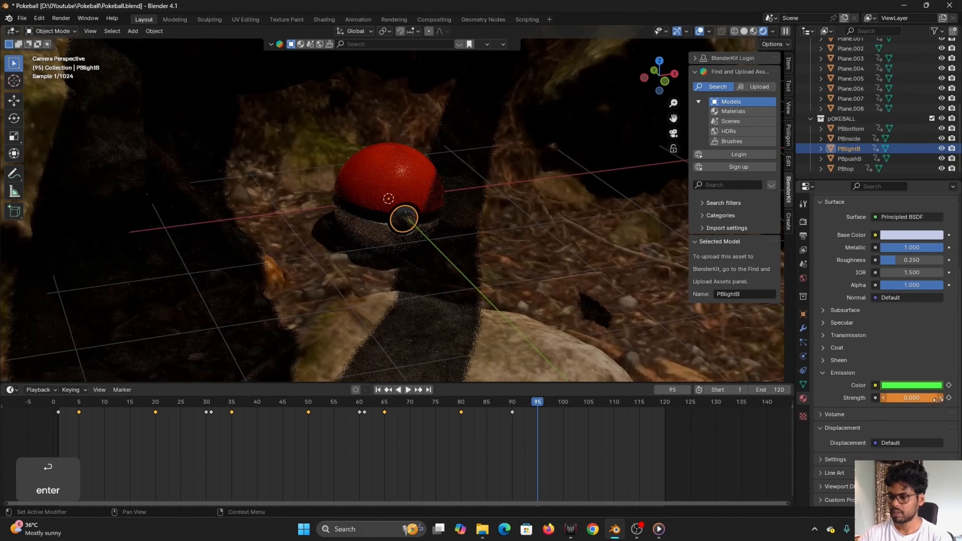
{"action": "left_click", "coordinate": [948, 398]}
{"action": "left_click_drag", "start_coordinate": [543, 416], "coordinate": [647, 451]}
{"action": "scroll", "coordinate": [699, 339], "scroll_direction": "down", "scroll_amount": 3}
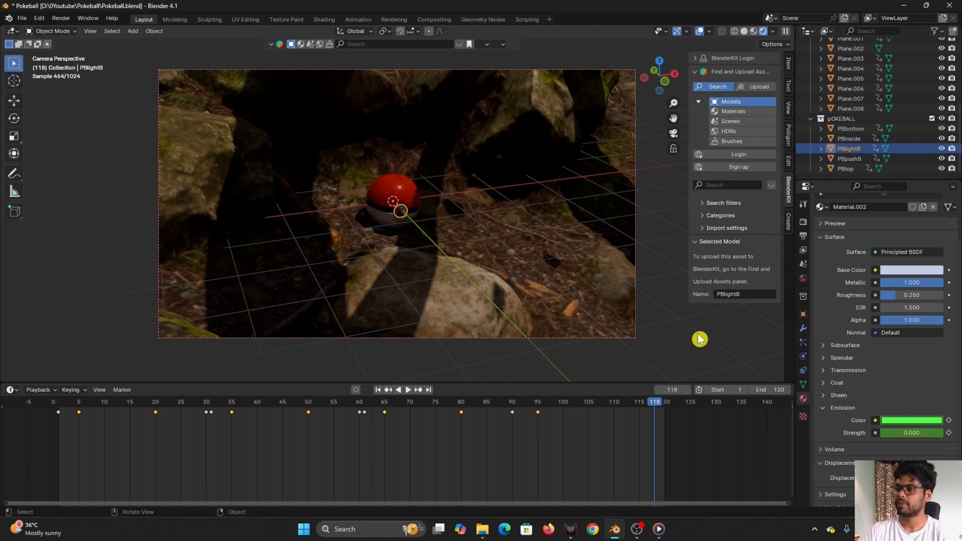
- Switch to File Explorer and create a folder named fRAMES inside the Pokeball project folder
{"action": "mouse_move", "coordinate": [483, 528]}
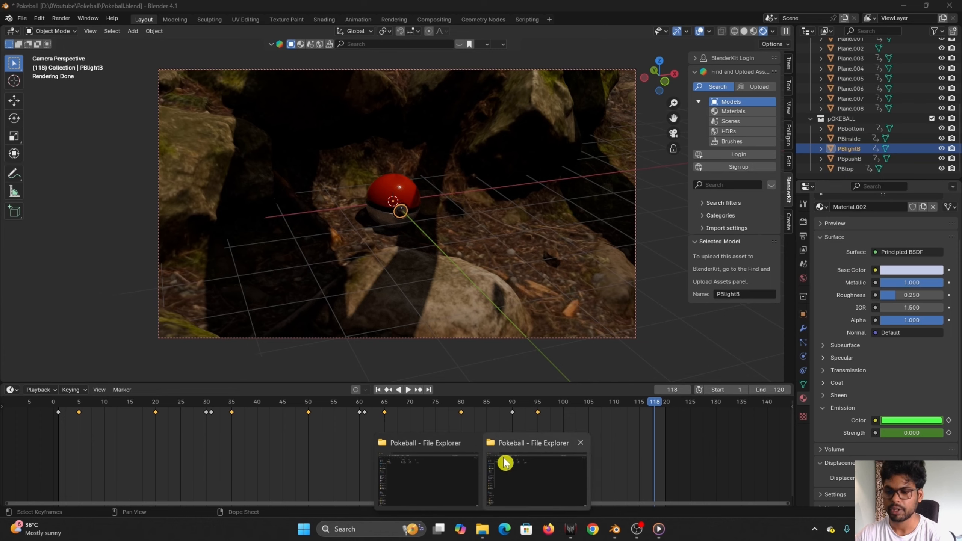
{"action": "mouse_move", "coordinate": [492, 479]}
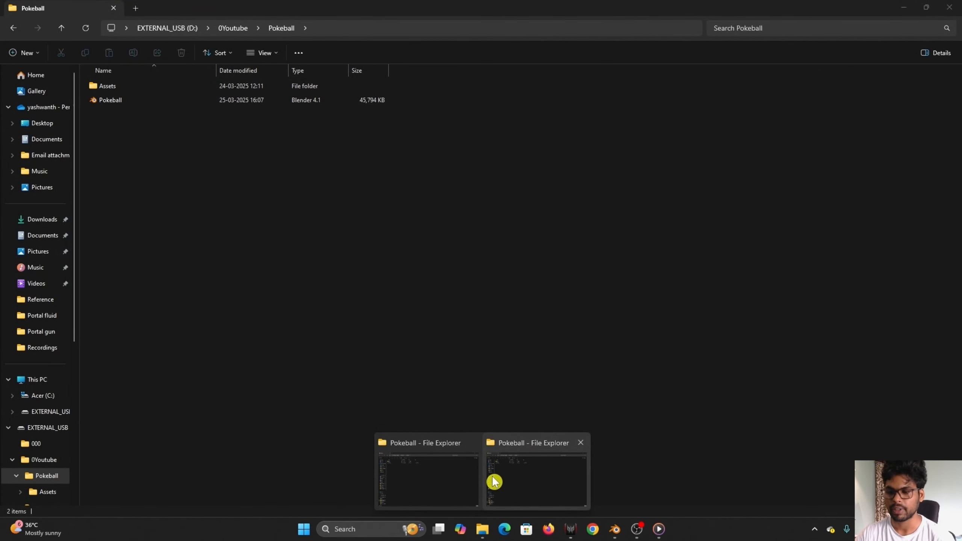
{"action": "left_click", "coordinate": [510, 477]}
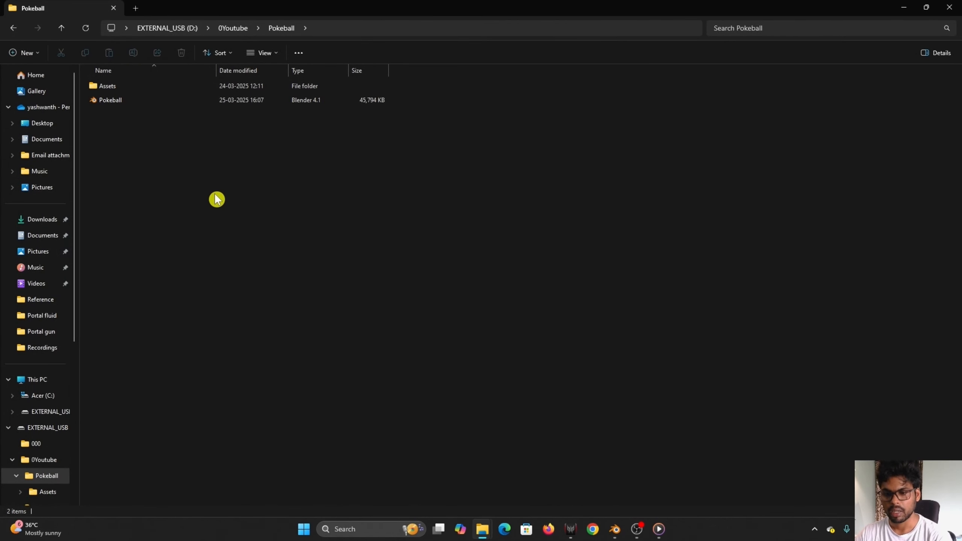
{"action": "right_click", "coordinate": [216, 199]}
{"action": "mouse_move", "coordinate": [331, 258]}
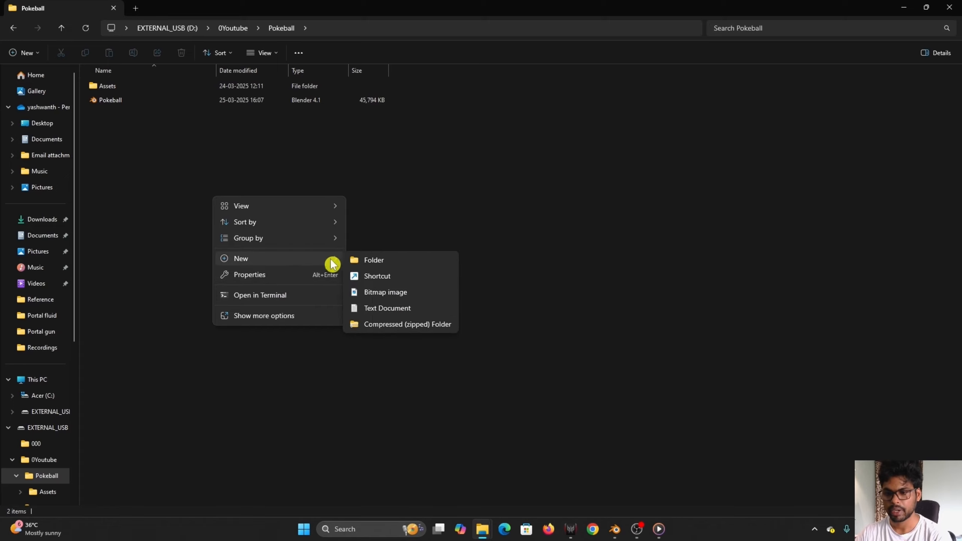
{"action": "left_click", "coordinate": [370, 259]}
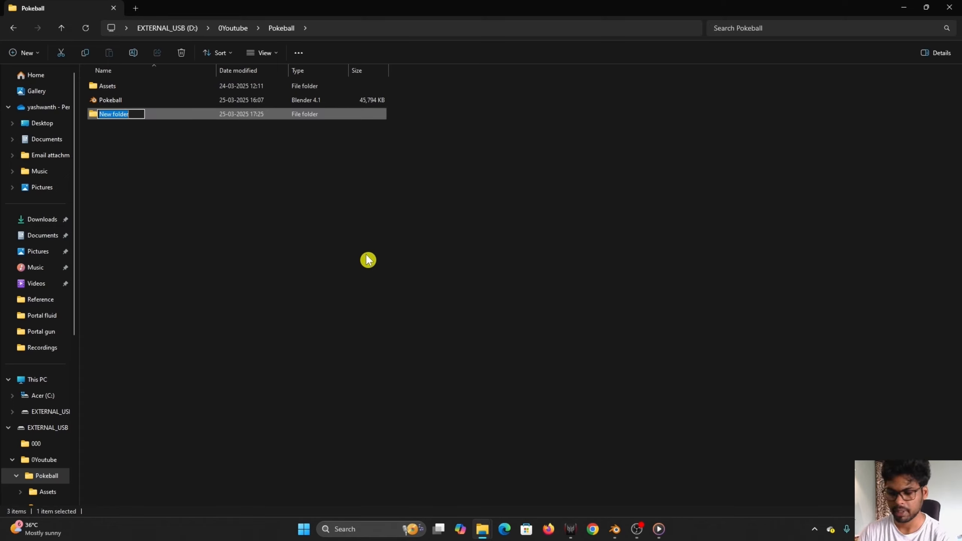
{"action": "type", "text": "fRAMES"}
{"action": "key", "text": "Return"}
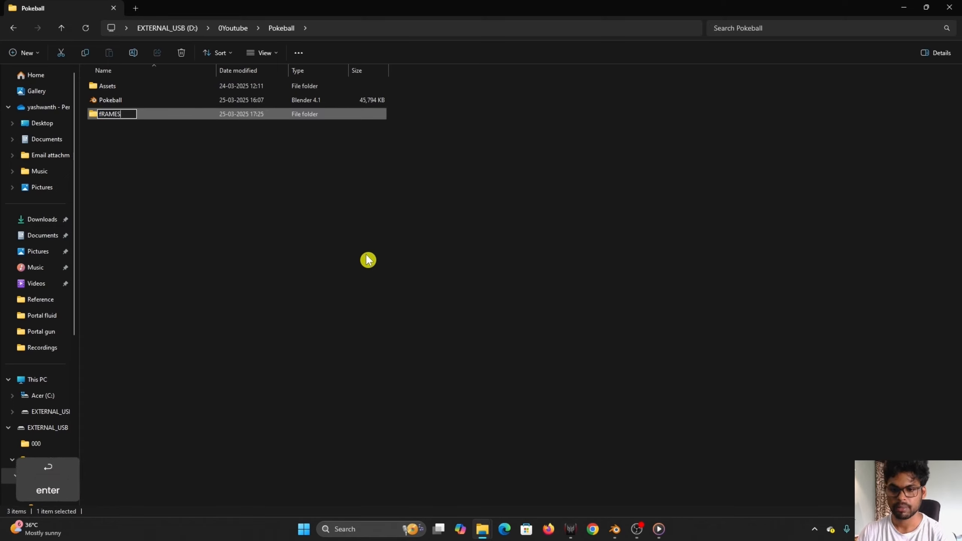
{"action": "key", "text": "Caps_Lock"}
{"action": "left_click", "coordinate": [415, 262]}
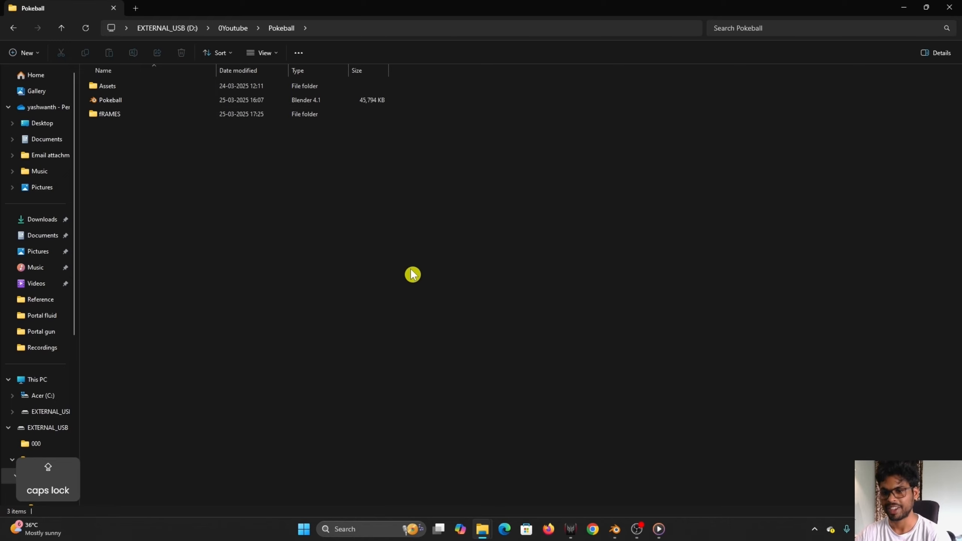
- Switch back to Blender and set the render output path to D:\0Youtube\Pokeball\fRAMES\
{"action": "left_click", "coordinate": [613, 530]}
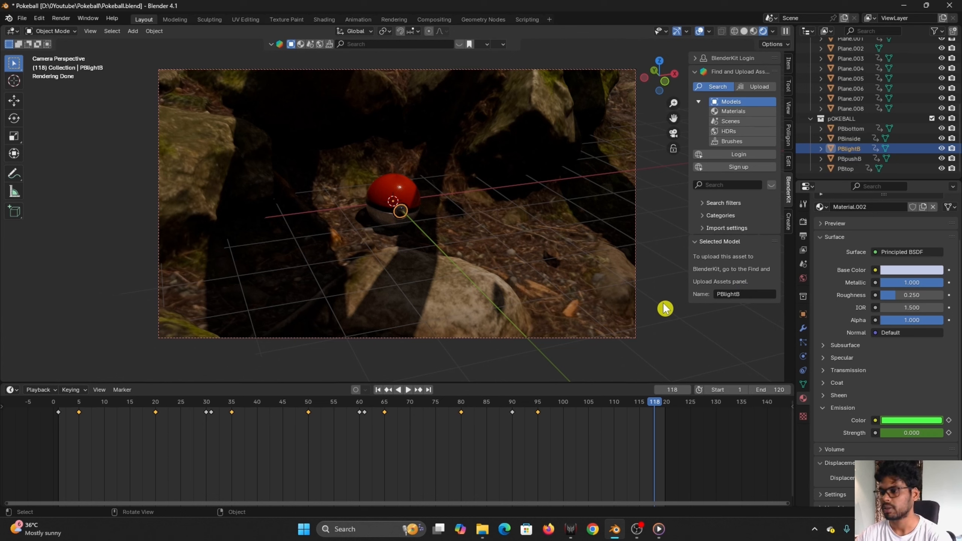
{"action": "left_click", "coordinate": [801, 239]}
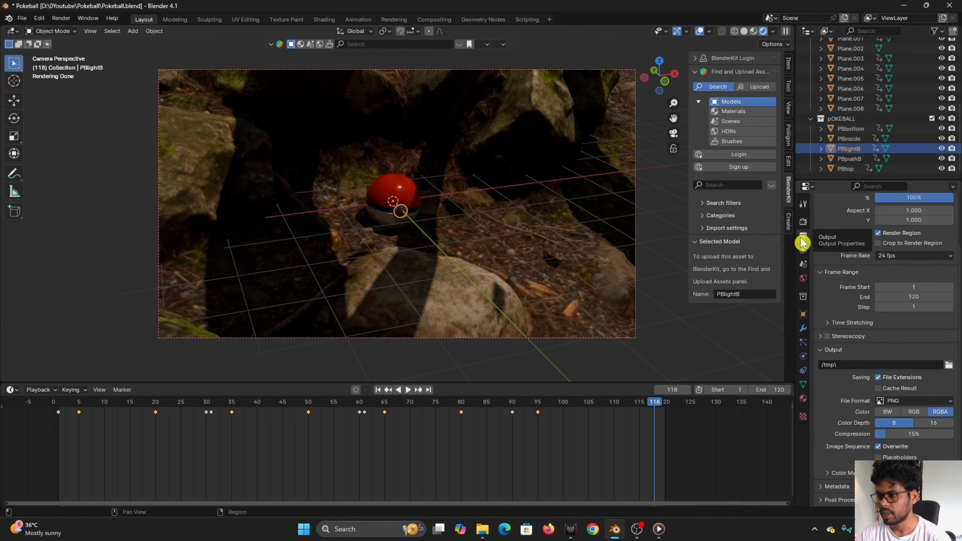
{"action": "scroll", "coordinate": [851, 288], "scroll_direction": "down", "scroll_amount": 3}
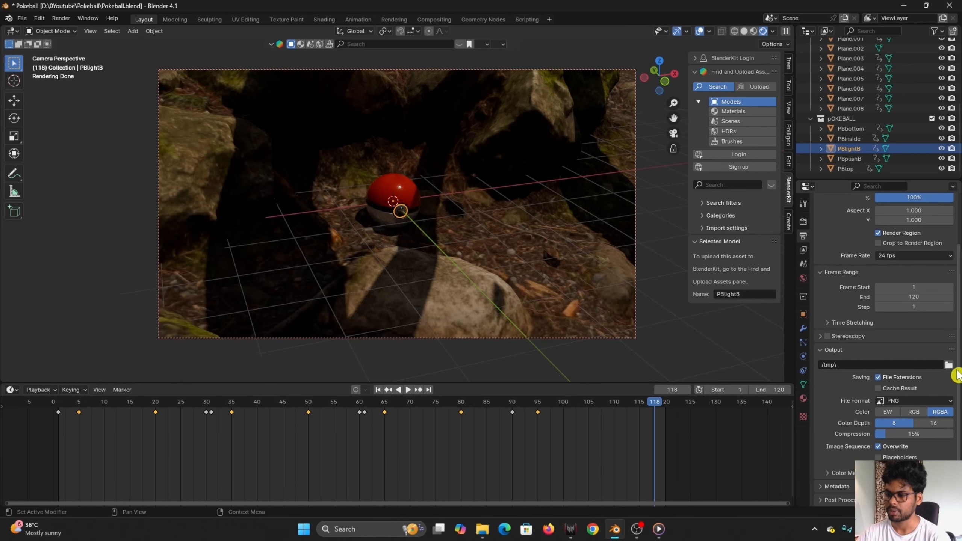
{"action": "left_click", "coordinate": [948, 364]}
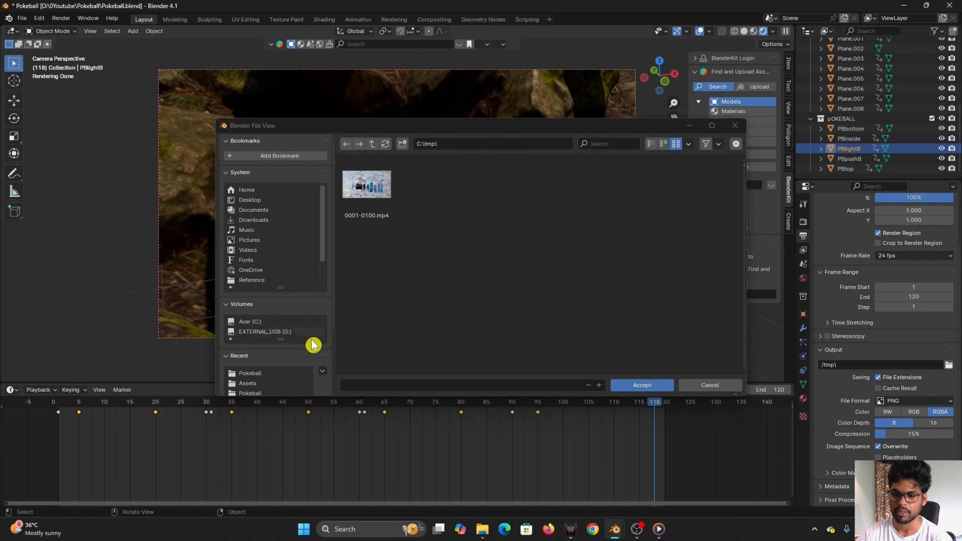
{"action": "left_click", "coordinate": [262, 374]}
{"action": "double_click", "coordinate": [430, 201]}
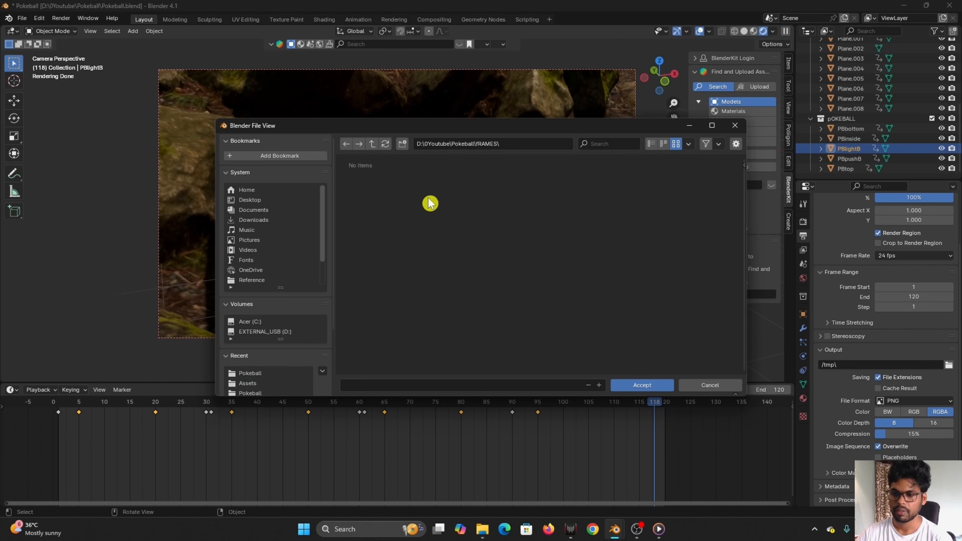
{"action": "left_click", "coordinate": [643, 385]}
- Set the final render's maximum samples to 600 and its noise threshold to 0.05
{"action": "scroll", "coordinate": [923, 332], "scroll_direction": "up", "scroll_amount": 3}
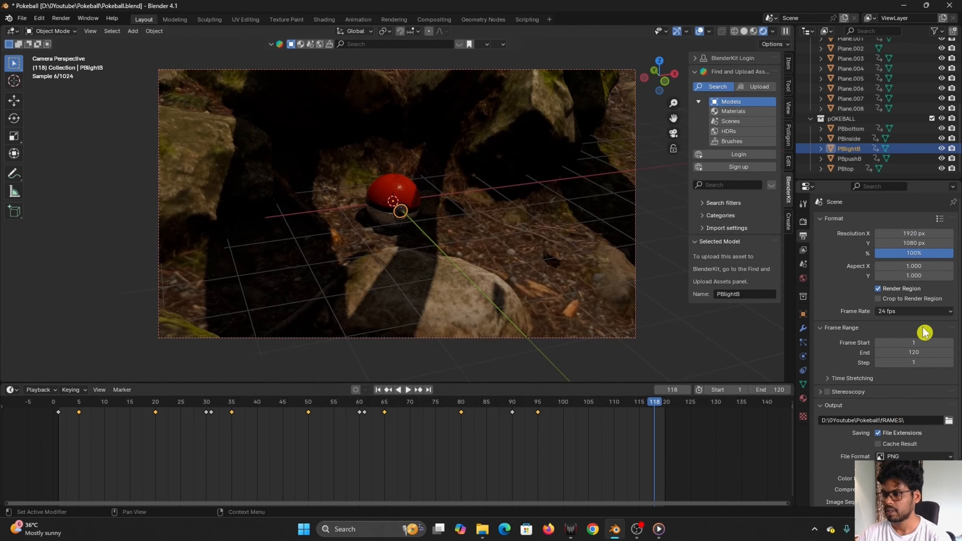
{"action": "left_click", "coordinate": [803, 221]}
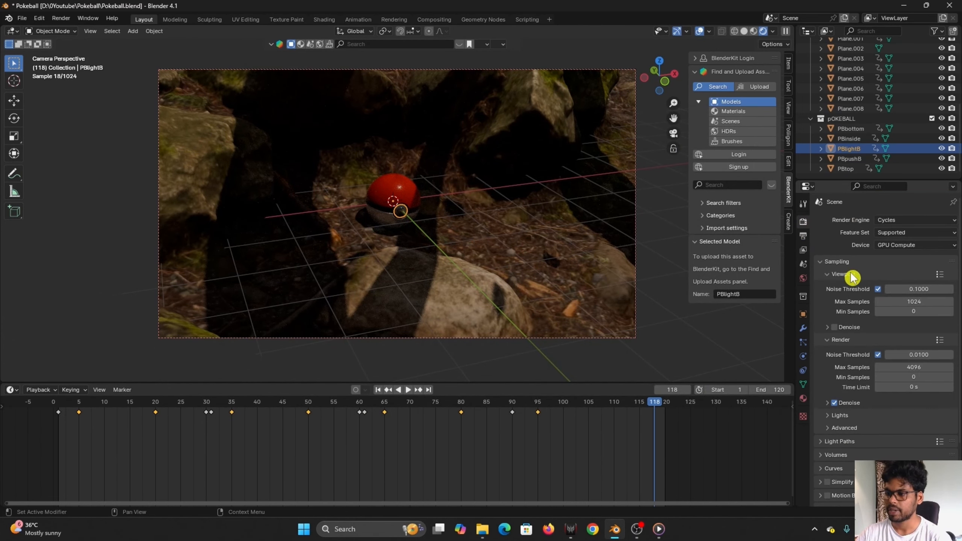
{"action": "left_click", "coordinate": [921, 367]}
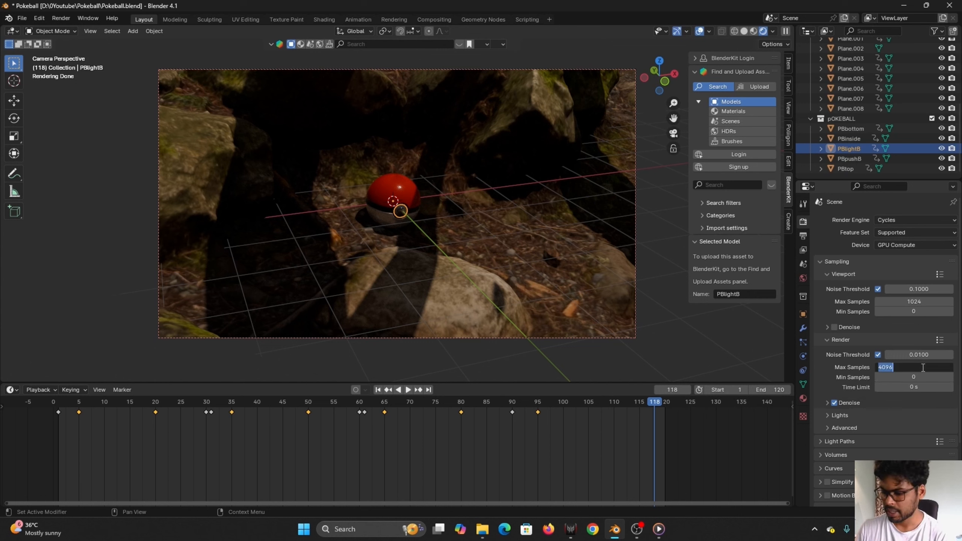
{"action": "type", "text": "600"}
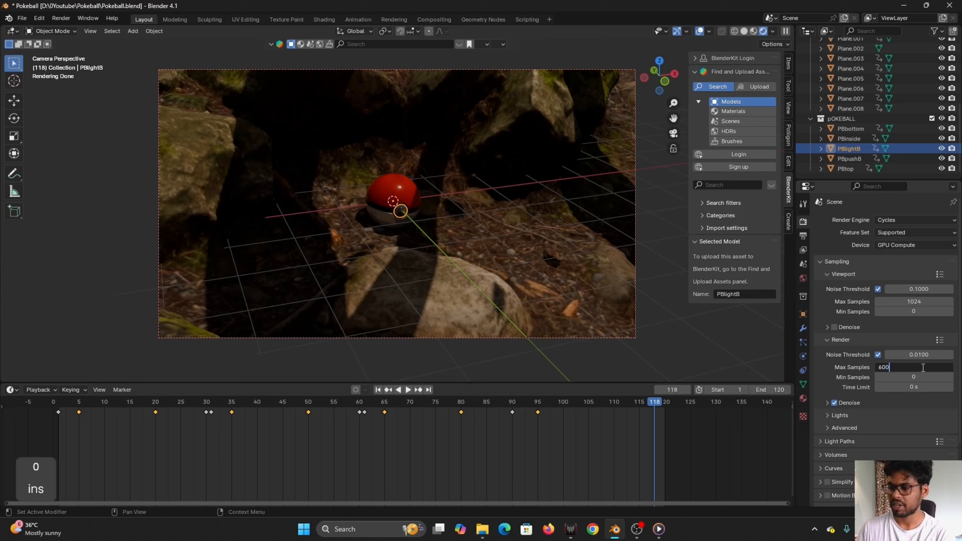
{"action": "key", "text": "Return"}
{"action": "left_click", "coordinate": [929, 353]}
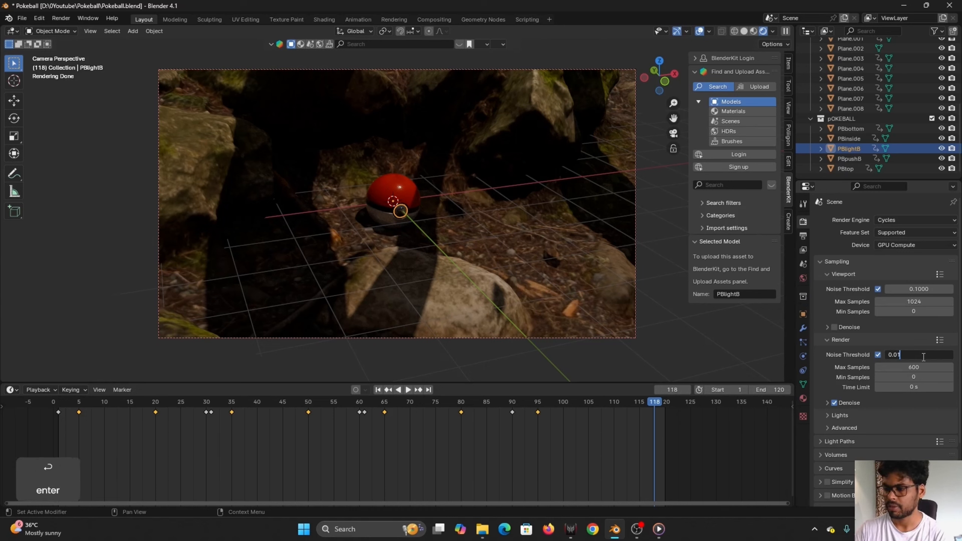
{"action": "key", "text": "BackSpace"}
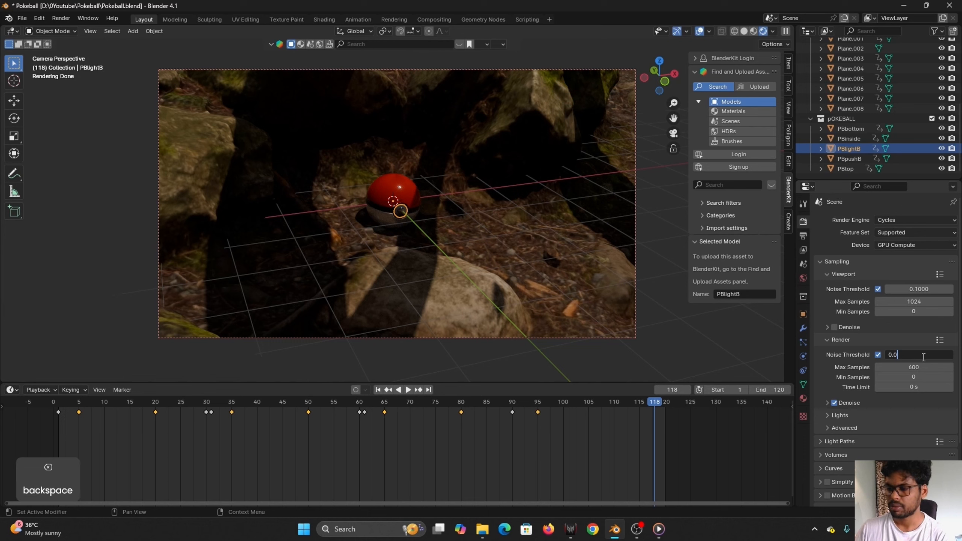
{"action": "type", "text": "5"}
{"action": "key", "text": "Return"}
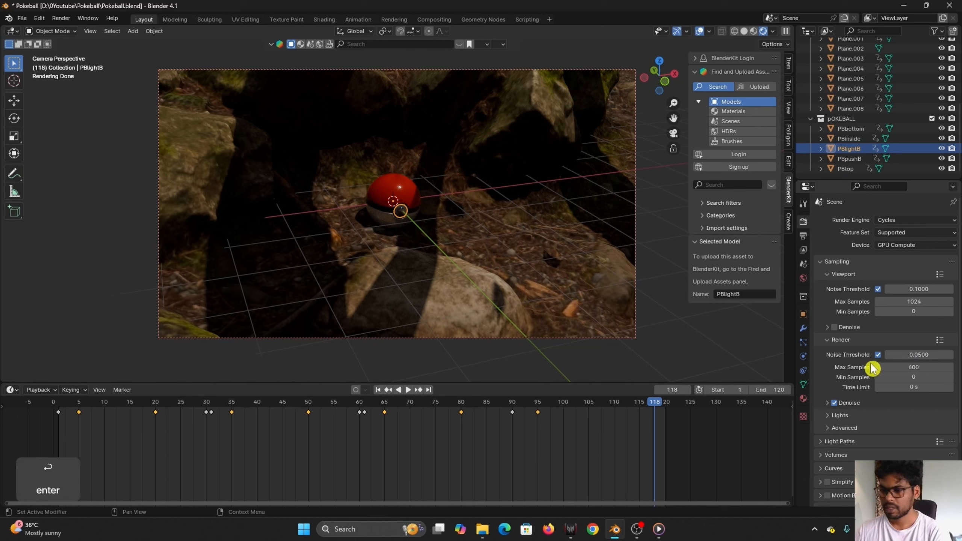
- Scrub the timeline back to frame 87 to preview the light ring there
{"action": "left_click_drag", "start_coordinate": [658, 405], "coordinate": [488, 441]}
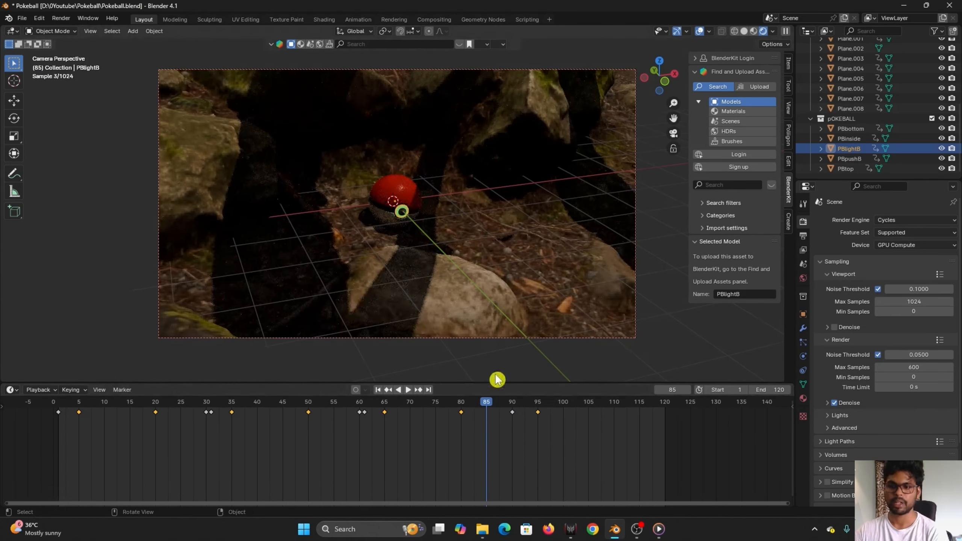
{"action": "left_click", "coordinate": [490, 405]}
{"action": "left_click_drag", "start_coordinate": [496, 407], "coordinate": [497, 407]}
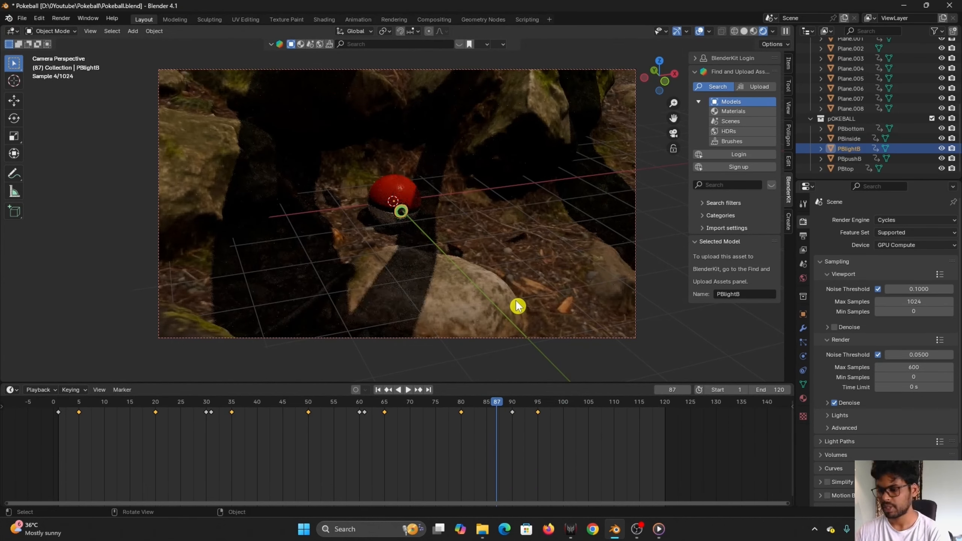
- Render frame 87 as a still image and inspect the Poké Ball's green light ring up close
{"action": "scroll", "coordinate": [931, 131], "scroll_direction": "up", "scroll_amount": 5}
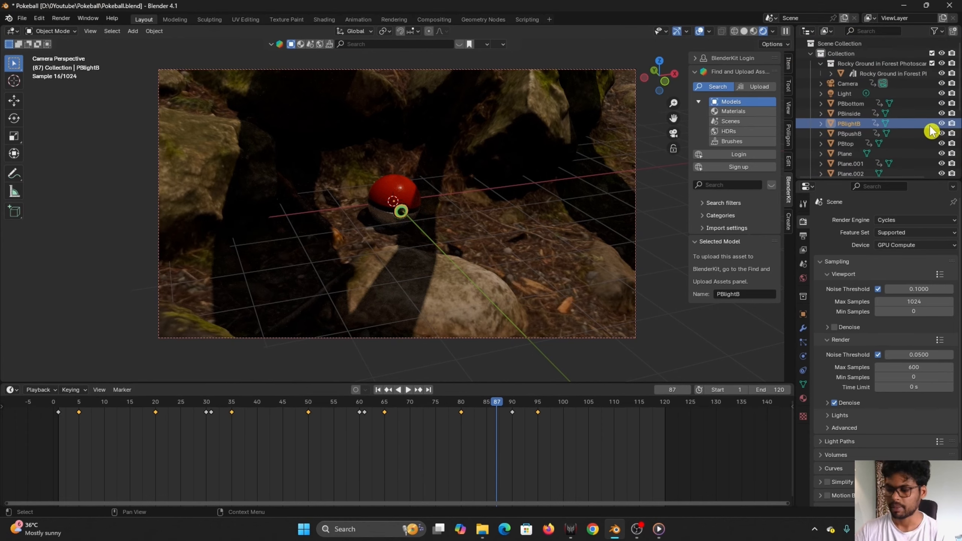
{"action": "key", "text": "F12"}
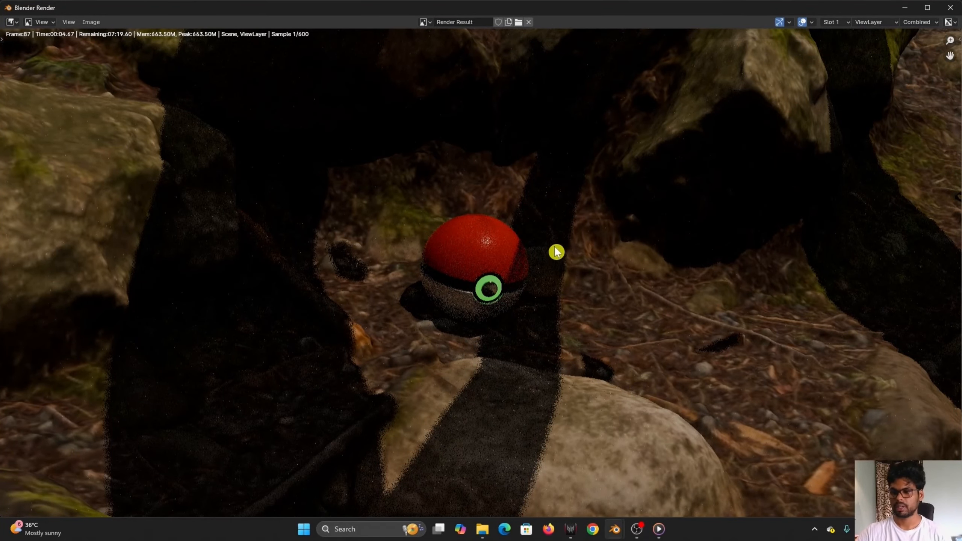
{"action": "scroll", "coordinate": [556, 251], "scroll_direction": "down", "scroll_amount": 2}
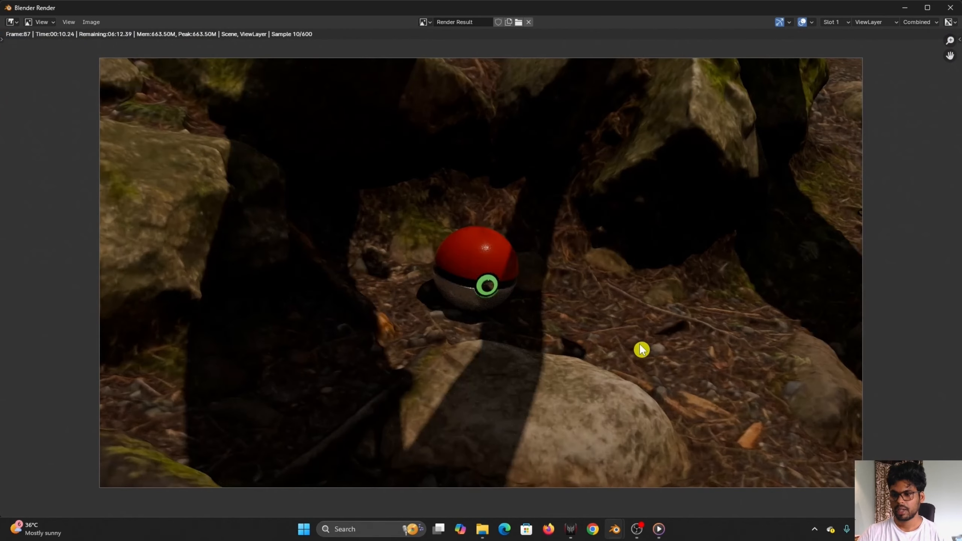
{"action": "scroll", "coordinate": [639, 347], "scroll_direction": "up", "scroll_amount": 6}
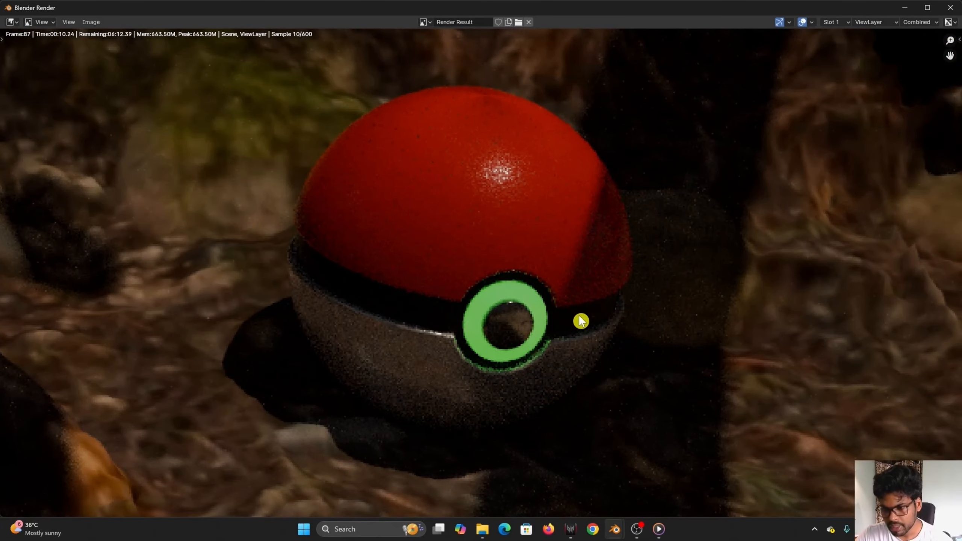
{"action": "scroll", "coordinate": [580, 322], "scroll_direction": "down", "scroll_amount": 5}
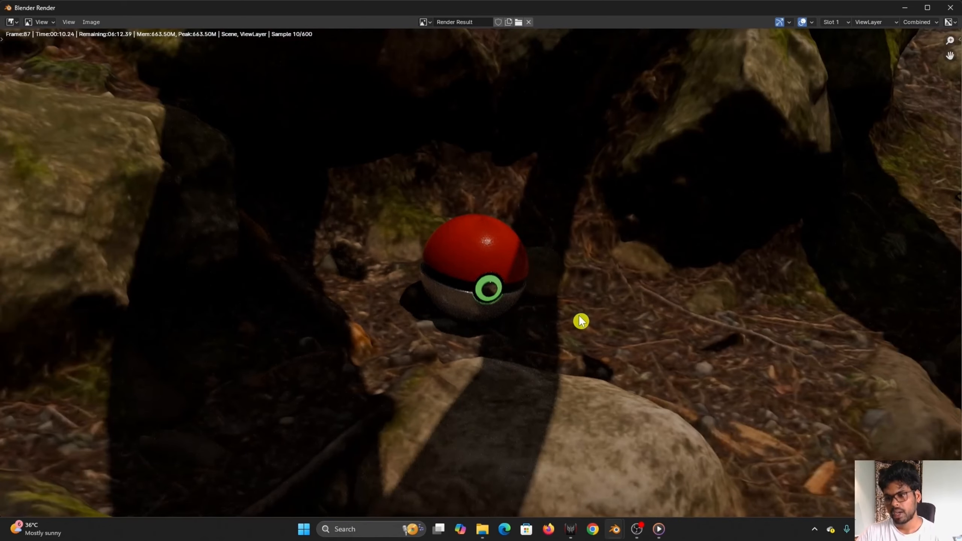
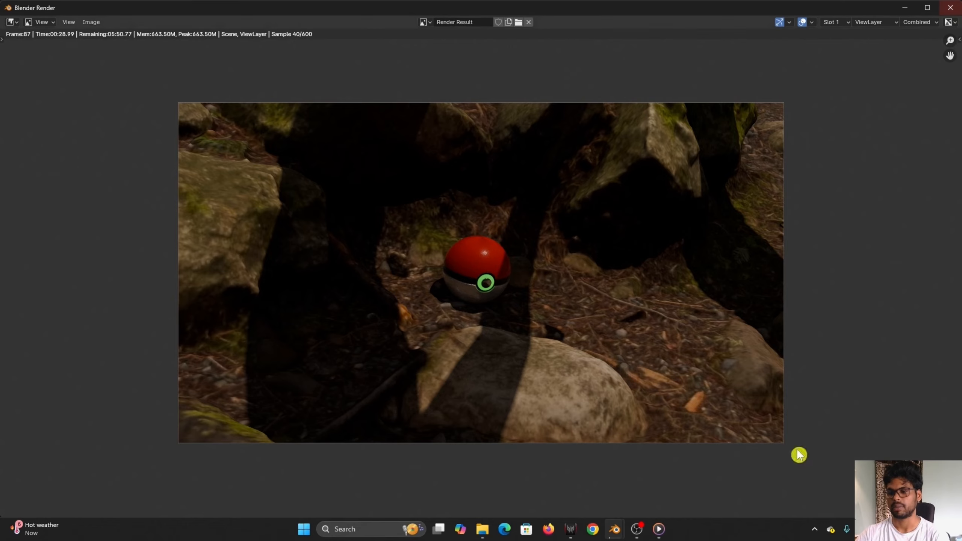
- Check the main Blender window, then return to the render window to view the finished frame 87 image
{"action": "mouse_move", "coordinate": [614, 529]}
{"action": "left_click", "coordinate": [573, 509]}
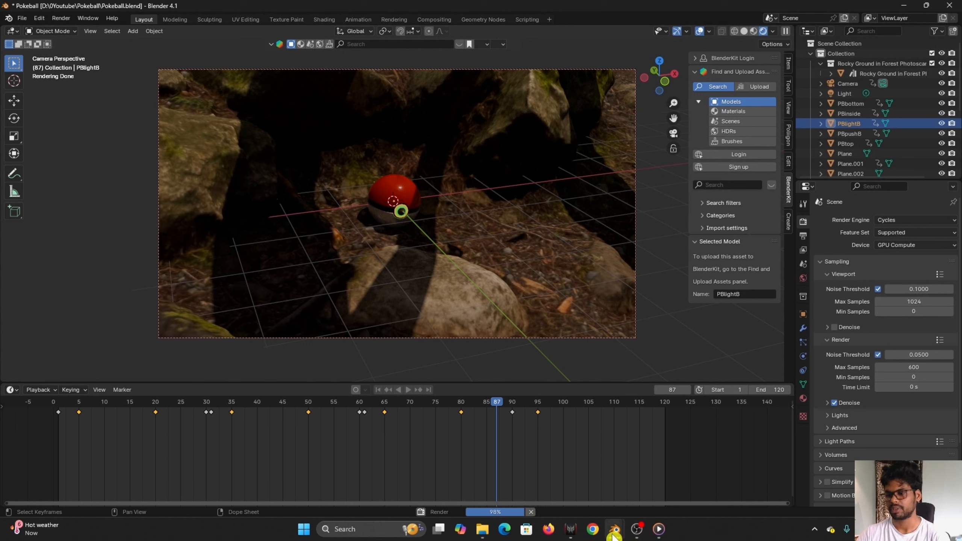
{"action": "mouse_move", "coordinate": [614, 529]}
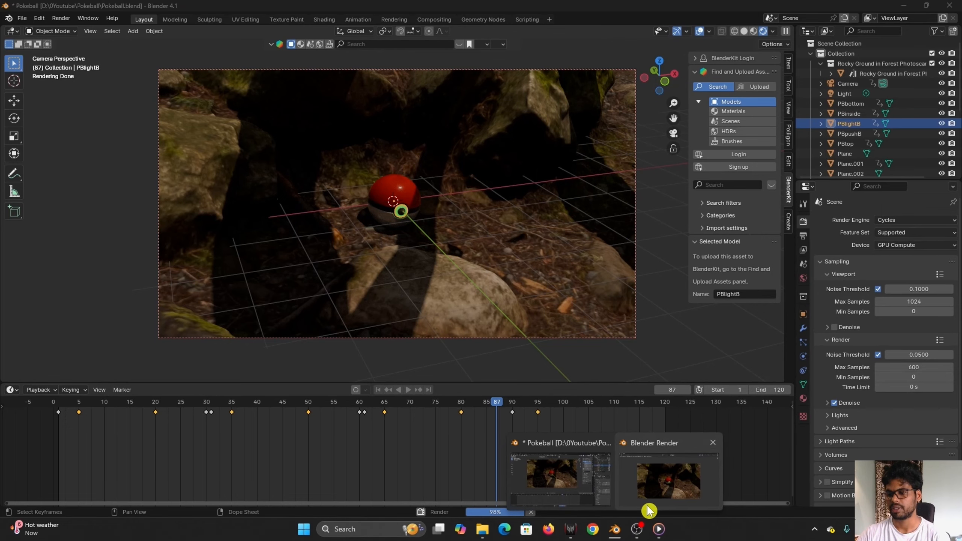
{"action": "left_click", "coordinate": [647, 508]}
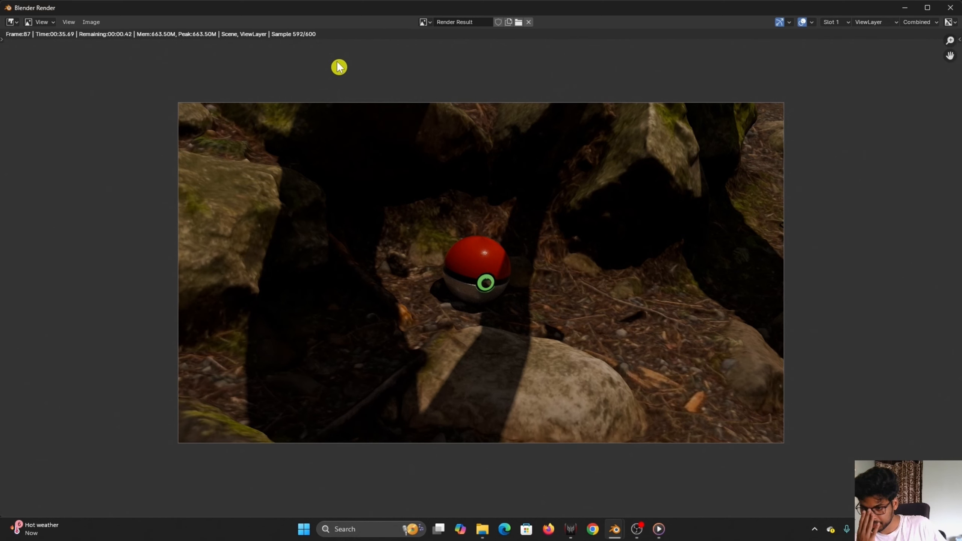
{"action": "scroll", "coordinate": [341, 76], "scroll_direction": "up", "scroll_amount": 1}
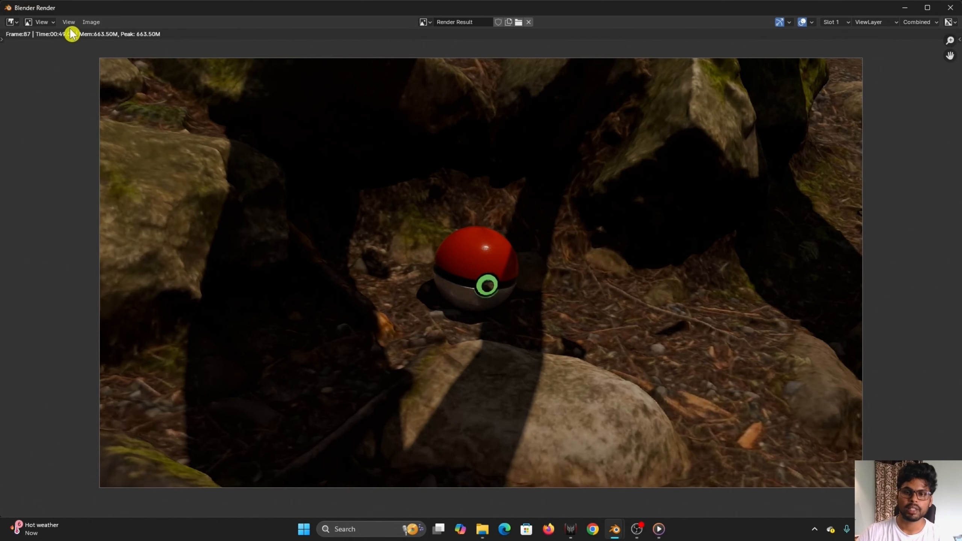
- Save the rendered image as Pokeball img.png in the D:\0Youtube\Pokeball folder
{"action": "left_click", "coordinate": [90, 22]}
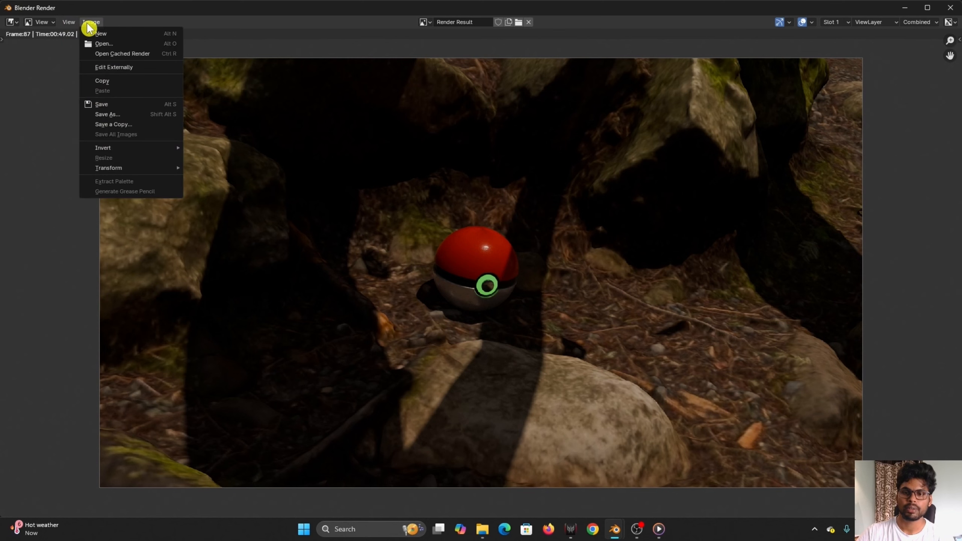
{"action": "left_click", "coordinate": [112, 107]}
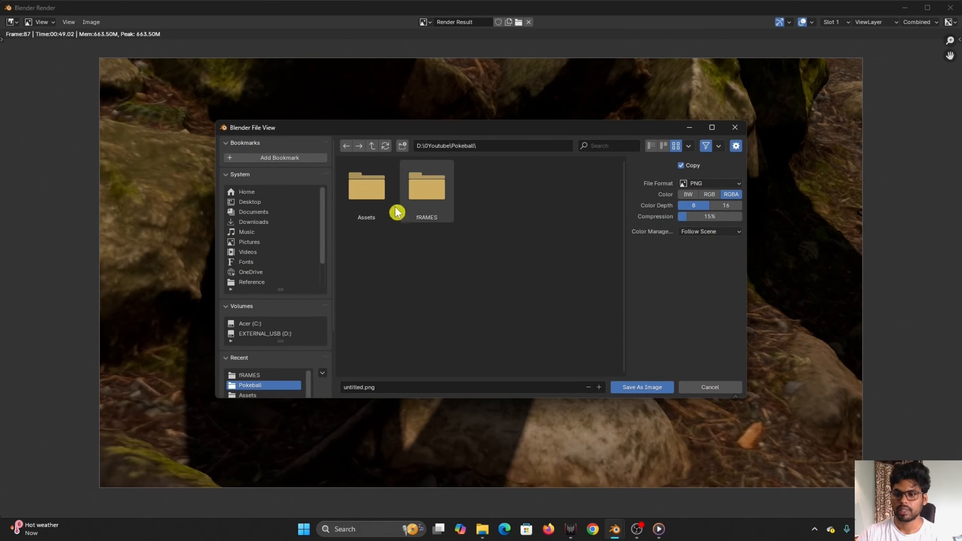
{"action": "left_click", "coordinate": [402, 384]}
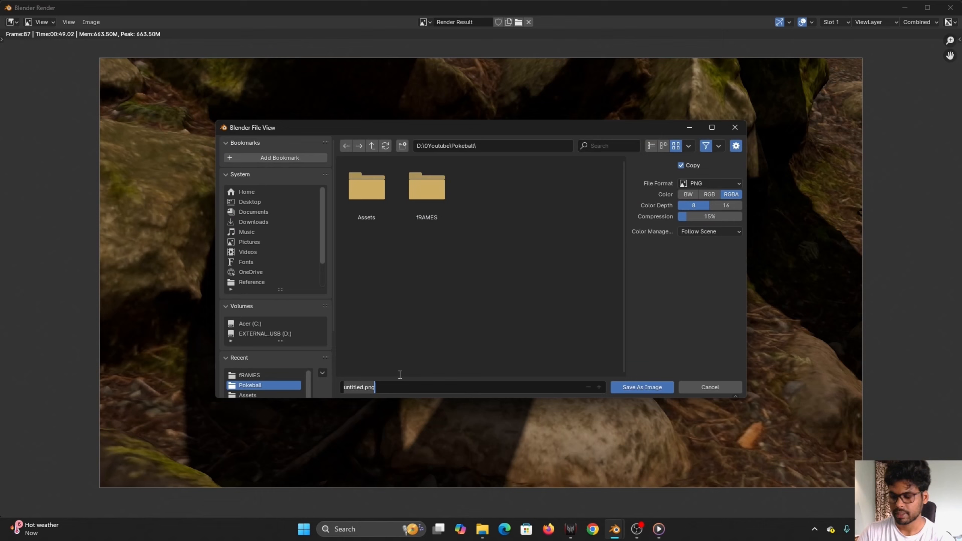
{"action": "type", "text": "Pokeball"}
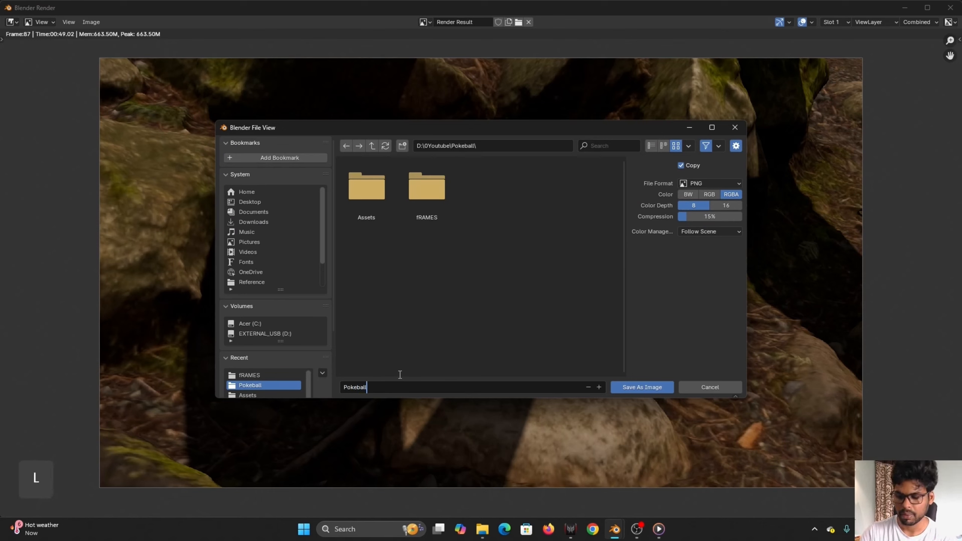
{"action": "type", "text": " img"}
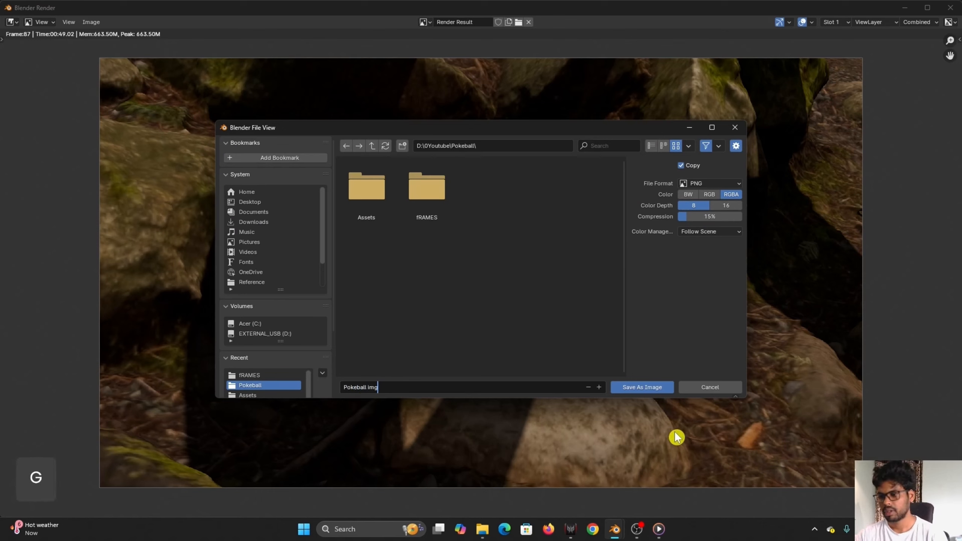
{"action": "left_click", "coordinate": [657, 389]}
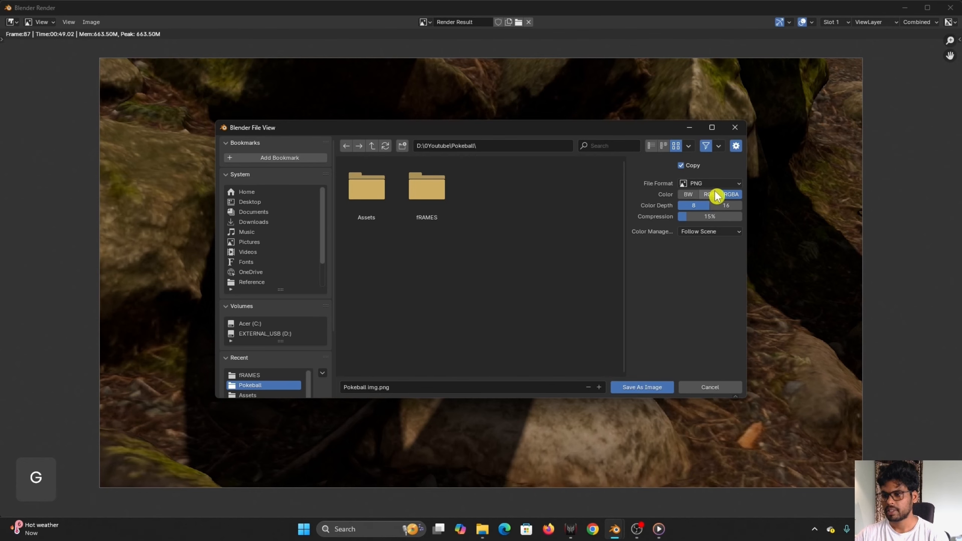
{"action": "left_click", "coordinate": [661, 389]}
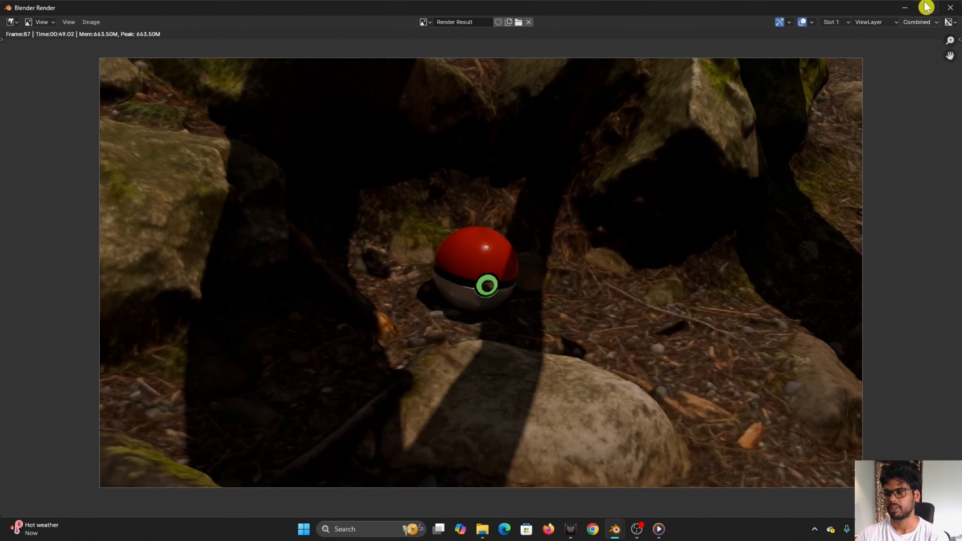
- Minimize the render window, return the timeline to frame 1 and start rendering the full animation
{"action": "left_click", "coordinate": [906, 7]}
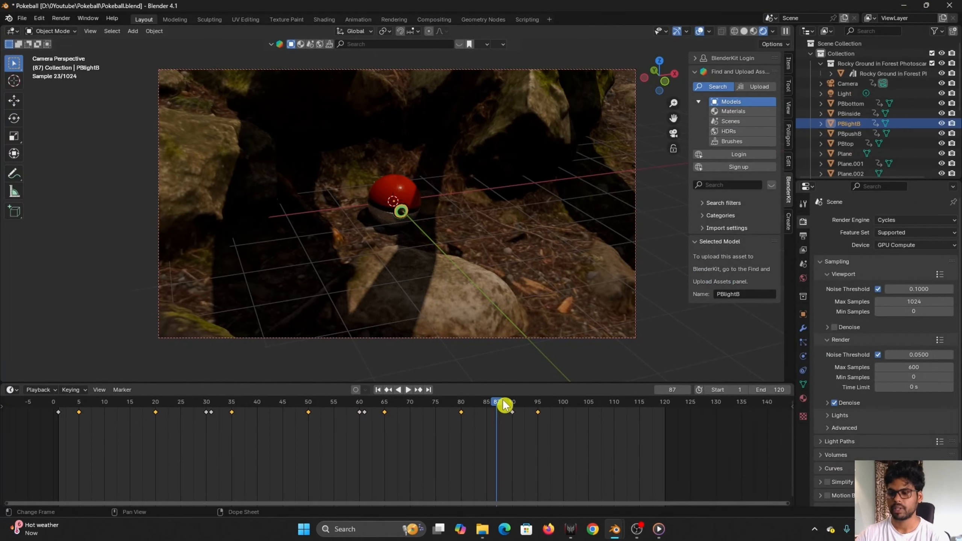
{"action": "left_click_drag", "start_coordinate": [505, 404], "coordinate": [62, 435]}
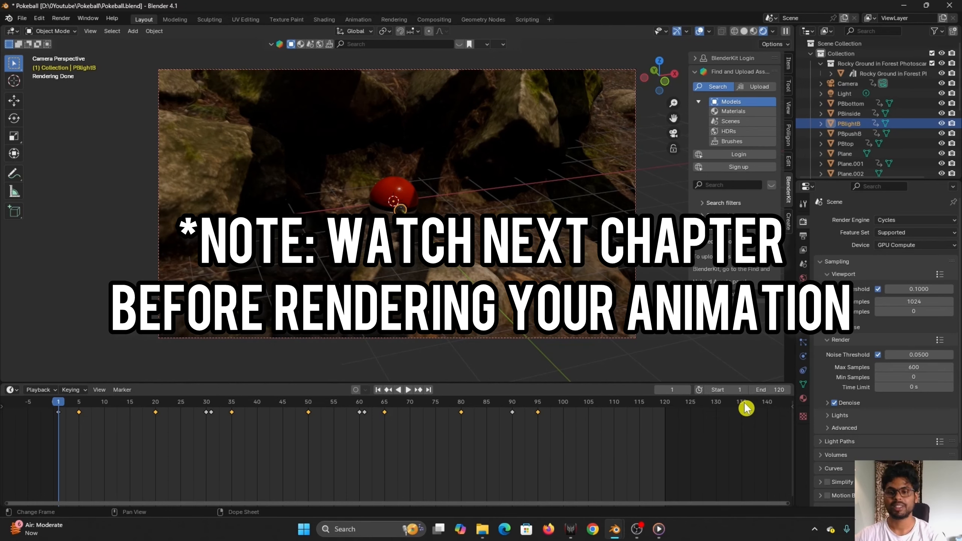
{"action": "left_click", "coordinate": [60, 19]}
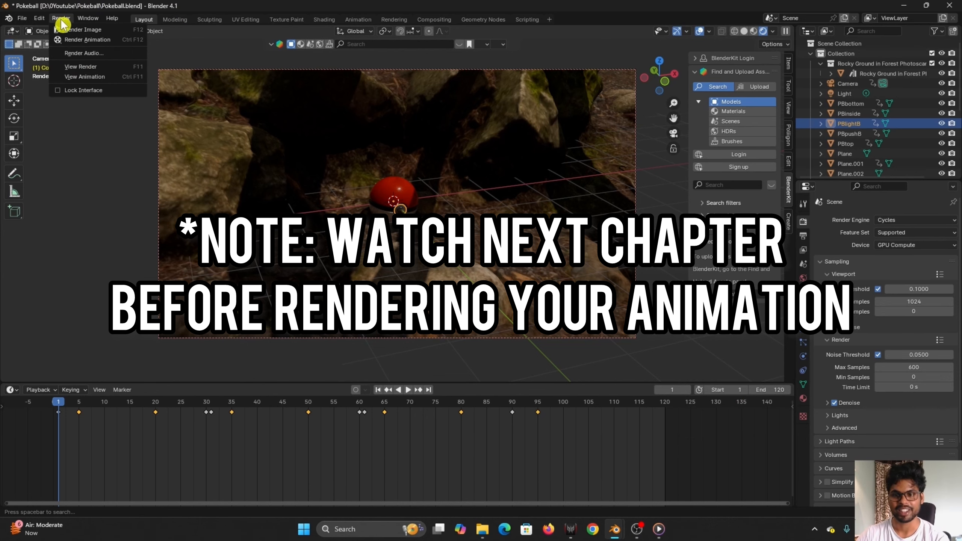
{"action": "left_click", "coordinate": [104, 45]}
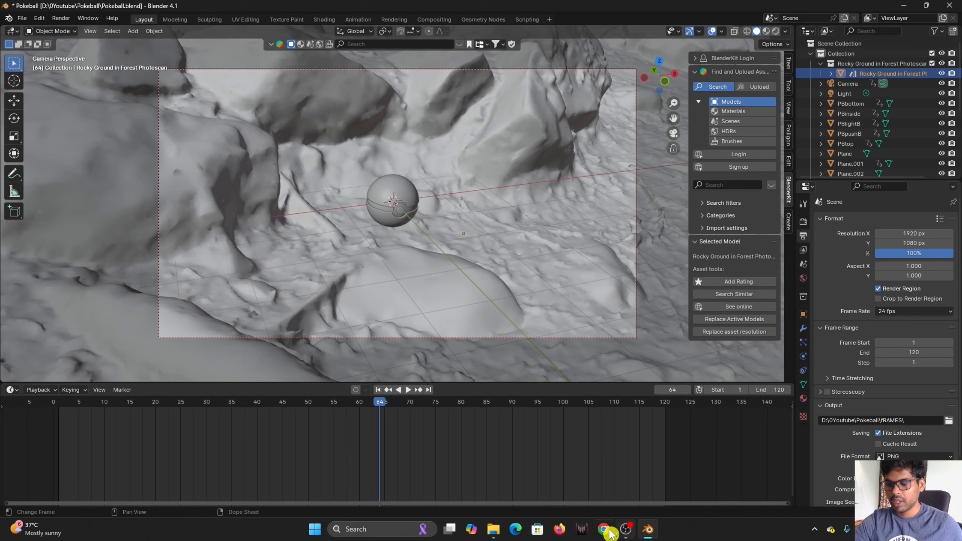
- Switch to File Explorer, open frame 0001 from the fRAMES folder and step forward through the rendered images to frame 0037
{"action": "left_click", "coordinate": [494, 528]}
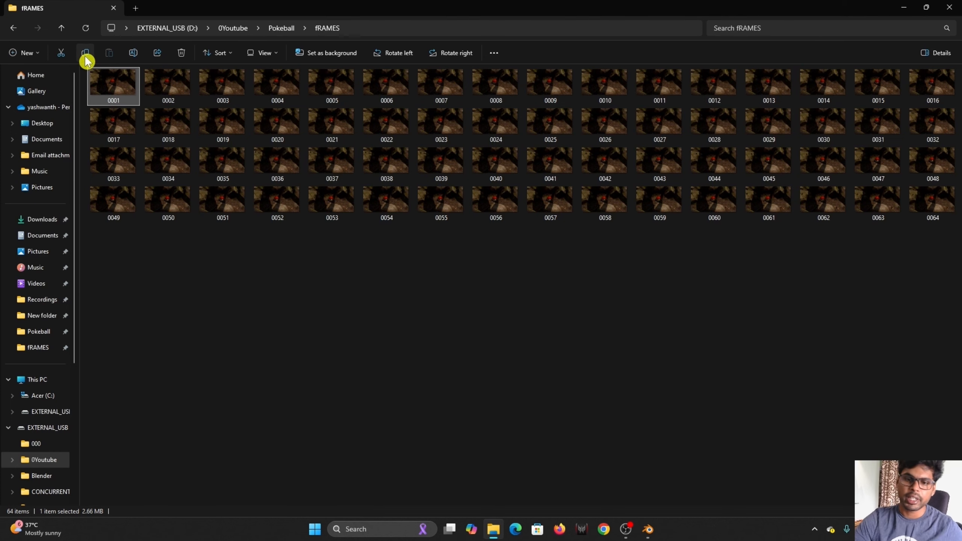
{"action": "double_click", "coordinate": [117, 83]}
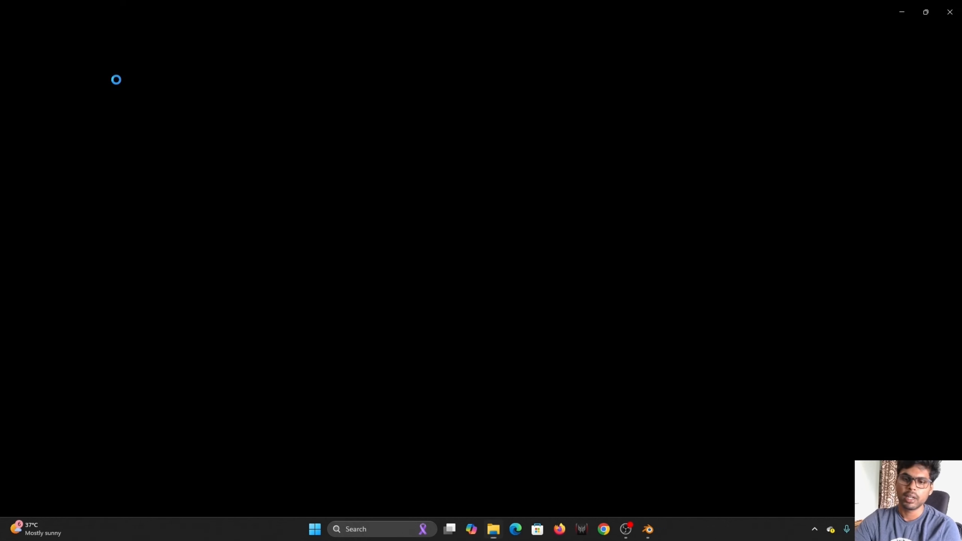
{"action": "key", "text": "Right"}
{"action": "key", "text": "Right"}
{"action": "key", "text": "Right"}
{"action": "key", "text": "Right"}
{"action": "key", "text": "Right"}
{"action": "key", "text": "Right"}
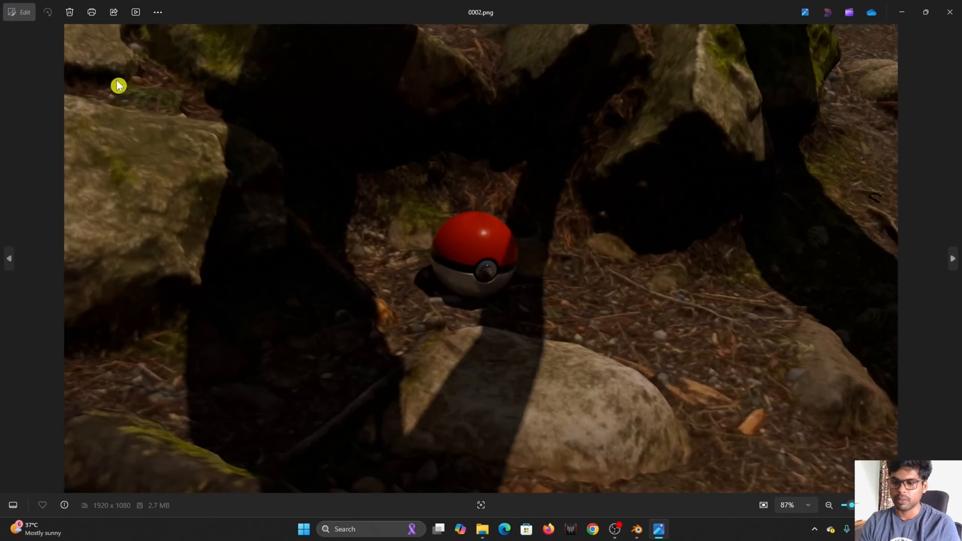
{"action": "key", "text": "Right"}
{"action": "key", "text": "Right"}
{"action": "key", "text": "Right"}
{"action": "key", "text": "Right"}
{"action": "key", "text": "Right"}
{"action": "key", "text": "Right"}
{"action": "key", "text": "Right"}
{"action": "key", "text": "Right"}
{"action": "key", "text": "Right"}
{"action": "key", "text": "Right"}
{"action": "key", "text": "Right"}
{"action": "key", "text": "Right"}
{"action": "key", "text": "Right"}
{"action": "key", "text": "Right"}
{"action": "key", "text": "Right"}
{"action": "key", "text": "Right"}
{"action": "key", "text": "Right"}
{"action": "key", "text": "Right"}
{"action": "key", "text": "Right"}
{"action": "key", "text": "Right"}
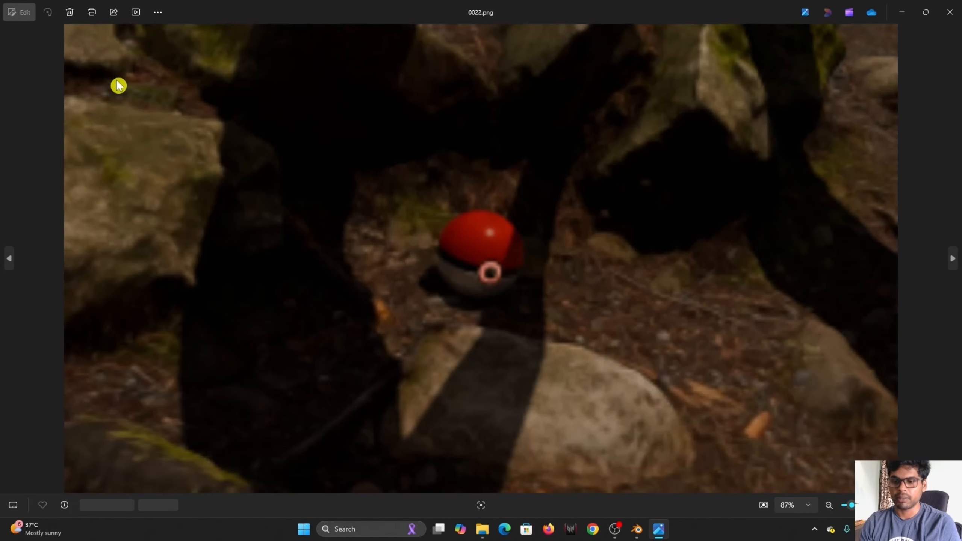
{"action": "key", "text": "Right"}
{"action": "key", "text": "Right"}
{"action": "key", "text": "Right"}
{"action": "key", "text": "Right"}
{"action": "key", "text": "Right"}
{"action": "key", "text": "Right"}
{"action": "key", "text": "Right"}
{"action": "key", "text": "Right"}
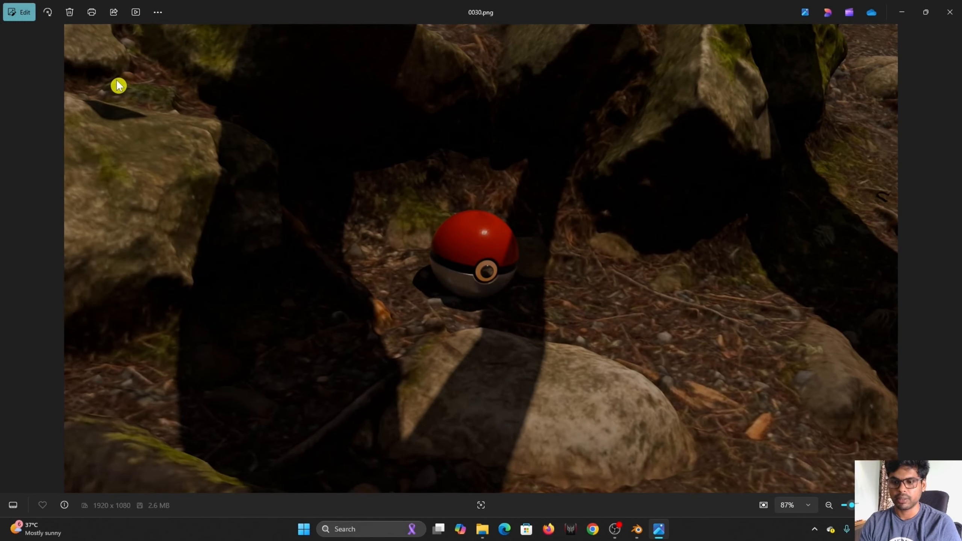
{"action": "key", "text": "Right"}
{"action": "key", "text": "Right"}
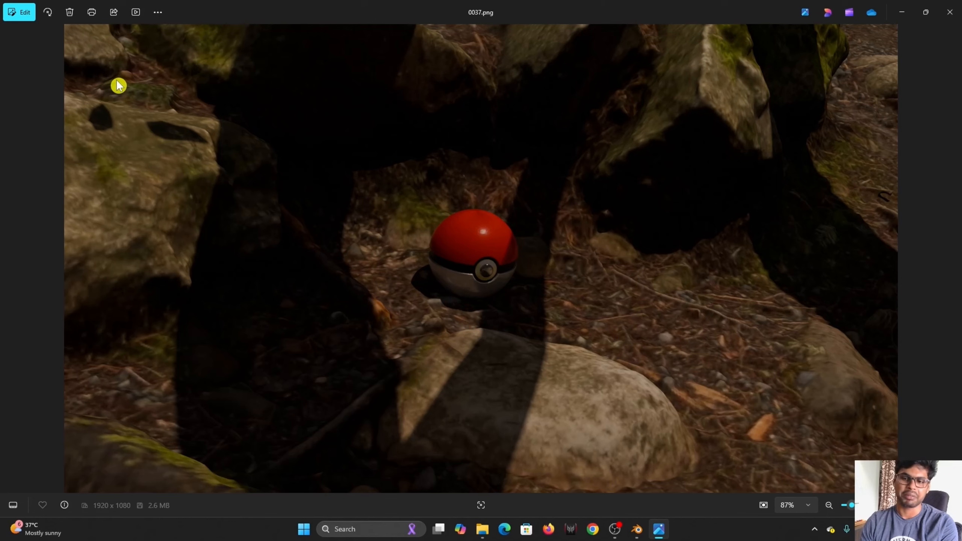
- Step back through the rendered images from frame 0037 to 0030 to examine the moving shadows on the rock
{"action": "key", "text": "Left"}
{"action": "key", "text": "Left"}
{"action": "key", "text": "Left"}
{"action": "key", "text": "Left"}
{"action": "key", "text": "Left"}
{"action": "key", "text": "Left"}
{"action": "key", "text": "Left"}
{"action": "key", "text": "Left"}
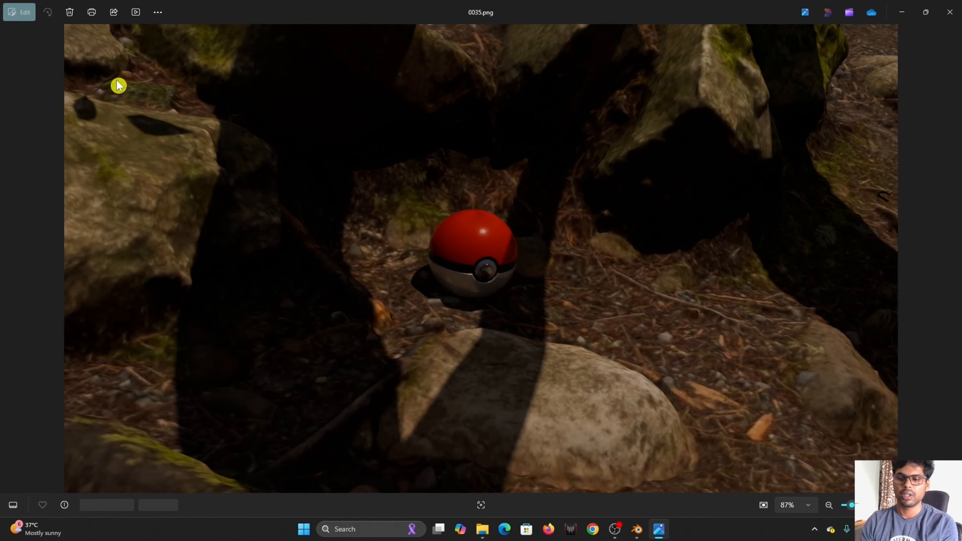
{"action": "key", "text": "Right"}
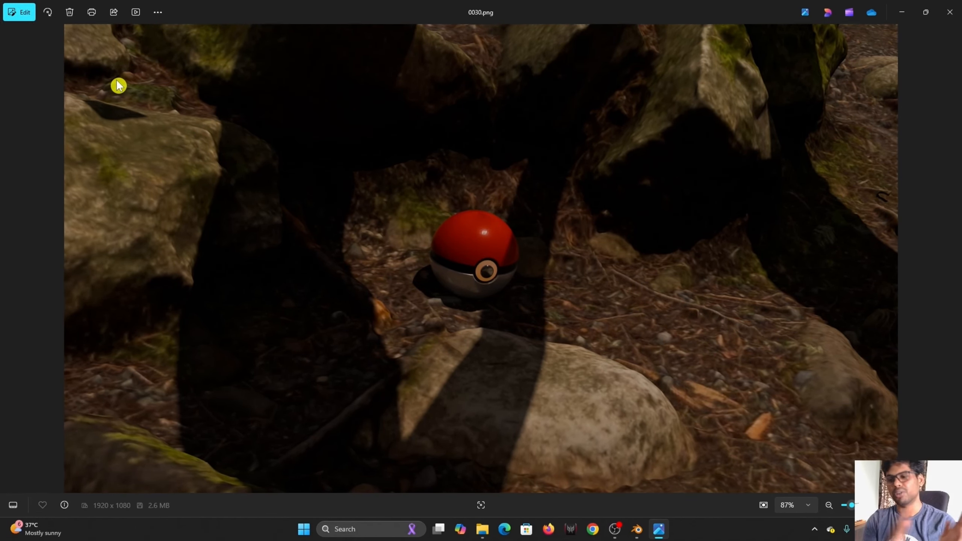
- Step forward through the rendered frames from 0030 to the last ones to check the shadows and light ring
{"action": "key", "text": "Right"}
{"action": "key", "text": "Right"}
{"action": "key", "text": "Right"}
{"action": "key", "text": "Right"}
{"action": "key", "text": "Right"}
{"action": "key", "text": "Right"}
{"action": "key", "text": "Right"}
{"action": "key", "text": "Right"}
{"action": "key", "text": "Right"}
{"action": "key", "text": "Right"}
{"action": "key", "text": "Right"}
{"action": "key", "text": "Right"}
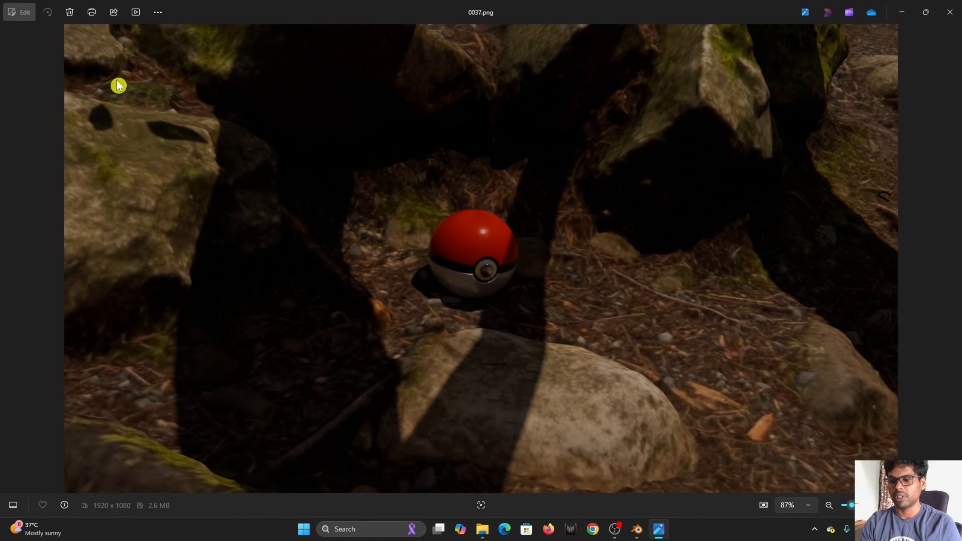
{"action": "key", "text": "Right"}
{"action": "key", "text": "Right"}
{"action": "key", "text": "Right"}
{"action": "key", "text": "Right"}
{"action": "key", "text": "Right"}
{"action": "key", "text": "Right"}
{"action": "key", "text": "Right"}
{"action": "key", "text": "Right"}
{"action": "key", "text": "Right"}
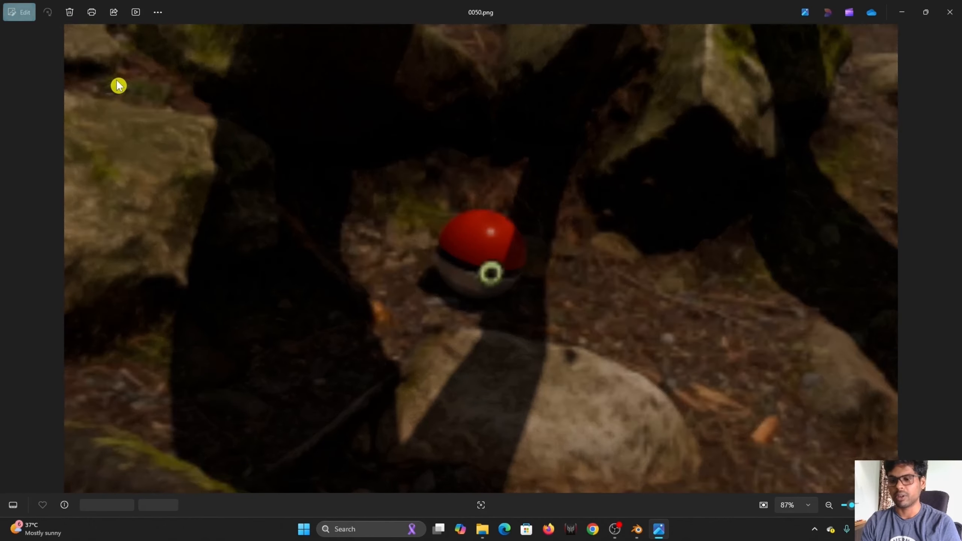
{"action": "key", "text": "Right"}
{"action": "key", "text": "Right"}
{"action": "key", "text": "Right"}
{"action": "key", "text": "Right"}
{"action": "key", "text": "Right"}
{"action": "key", "text": "Right"}
{"action": "key", "text": "Right"}
{"action": "key", "text": "Right"}
{"action": "key", "text": "Right"}
{"action": "key", "text": "Right"}
{"action": "key", "text": "Right"}
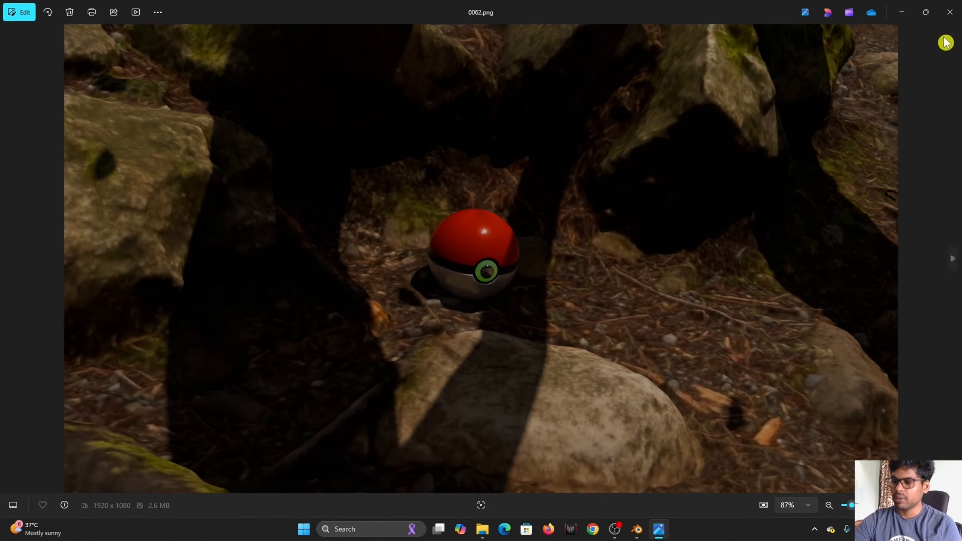
- Step backward through the rendered frames to 0034 to recheck the shadows moving across the rocks
{"action": "key", "text": "Left"}
{"action": "key", "text": "Left"}
{"action": "key", "text": "Left"}
{"action": "key", "text": "Left"}
{"action": "key", "text": "Left"}
{"action": "key", "text": "Left"}
{"action": "key", "text": "Left"}
{"action": "key", "text": "Left"}
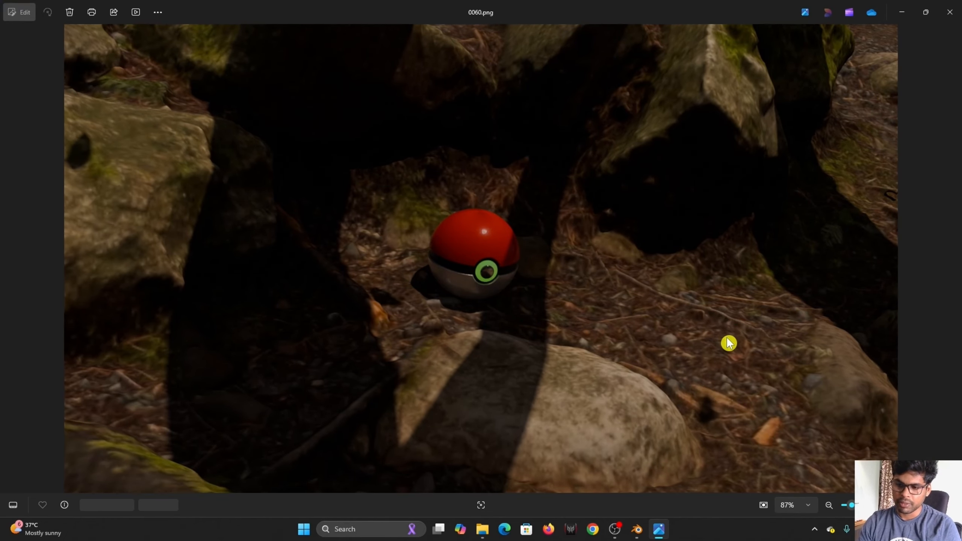
{"action": "key", "text": "Left"}
{"action": "key", "text": "Left"}
{"action": "key", "text": "Left"}
{"action": "key", "text": "Left"}
{"action": "key", "text": "Left"}
{"action": "key", "text": "Left"}
{"action": "key", "text": "Left"}
{"action": "key", "text": "Left"}
{"action": "key", "text": "Left"}
{"action": "key", "text": "Left"}
{"action": "key", "text": "Left"}
{"action": "key", "text": "Left"}
{"action": "key", "text": "Left"}
{"action": "key", "text": "Left"}
{"action": "key", "text": "Left"}
{"action": "key", "text": "Left"}
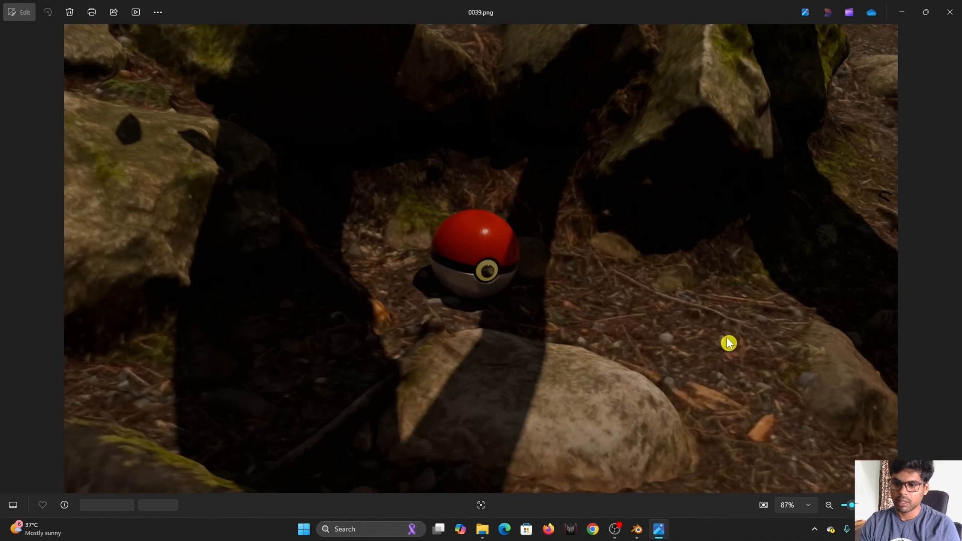
{"action": "key", "text": "Left"}
{"action": "key", "text": "Left"}
{"action": "key", "text": "Left"}
{"action": "key", "text": "Left"}
{"action": "key", "text": "Left"}
{"action": "key", "text": "Left"}
{"action": "key", "text": "Left"}
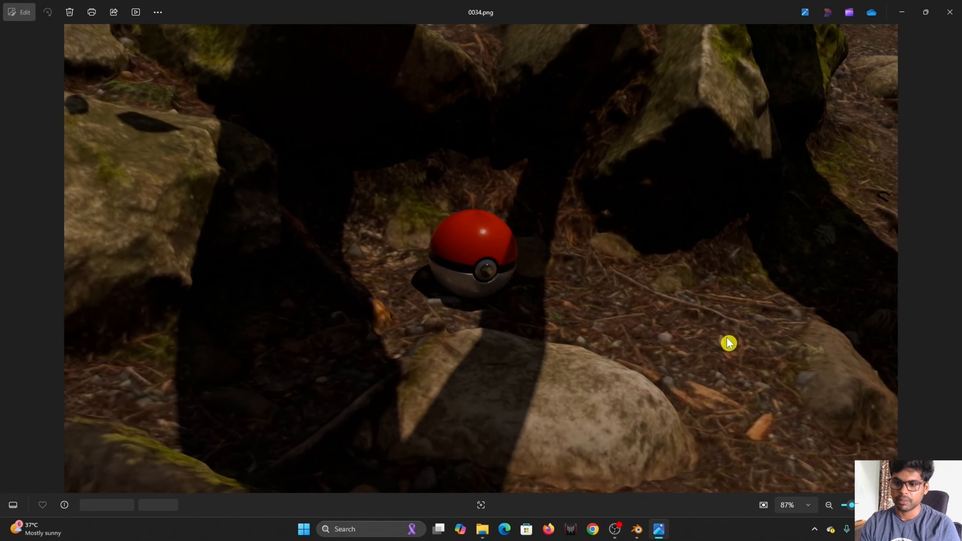
- Step backward through the rendered images from frame 0034 to 0018 to examine the rock shadows and glowing ring
{"action": "key", "text": "Left"}
{"action": "key", "text": "Left"}
{"action": "key", "text": "Left"}
{"action": "key", "text": "Left"}
{"action": "key", "text": "Left"}
{"action": "key", "text": "Left"}
{"action": "key", "text": "Left"}
{"action": "key", "text": "Left"}
{"action": "key", "text": "Left"}
{"action": "key", "text": "Left"}
{"action": "key", "text": "Left"}
{"action": "key", "text": "Left"}
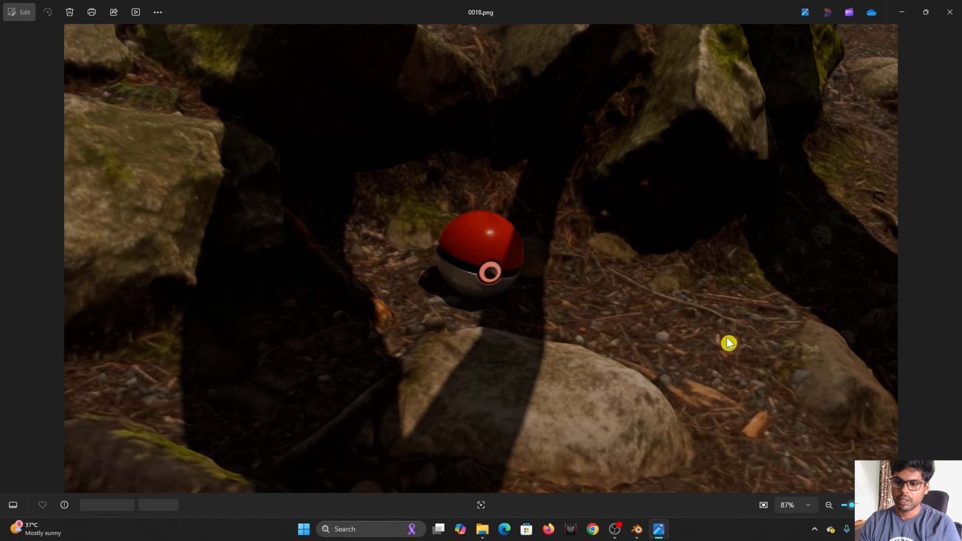
- Step forward through the rendered images from frame 0018 to 0032 to compare the moving shadows and fading light ring
{"action": "key", "text": "Right"}
{"action": "key", "text": "Right"}
{"action": "key", "text": "Right"}
{"action": "key", "text": "Right"}
{"action": "key", "text": "Right"}
{"action": "key", "text": "Right"}
{"action": "key", "text": "Right"}
{"action": "key", "text": "Right"}
{"action": "key", "text": "Right"}
{"action": "key", "text": "Right"}
{"action": "key", "text": "Right"}
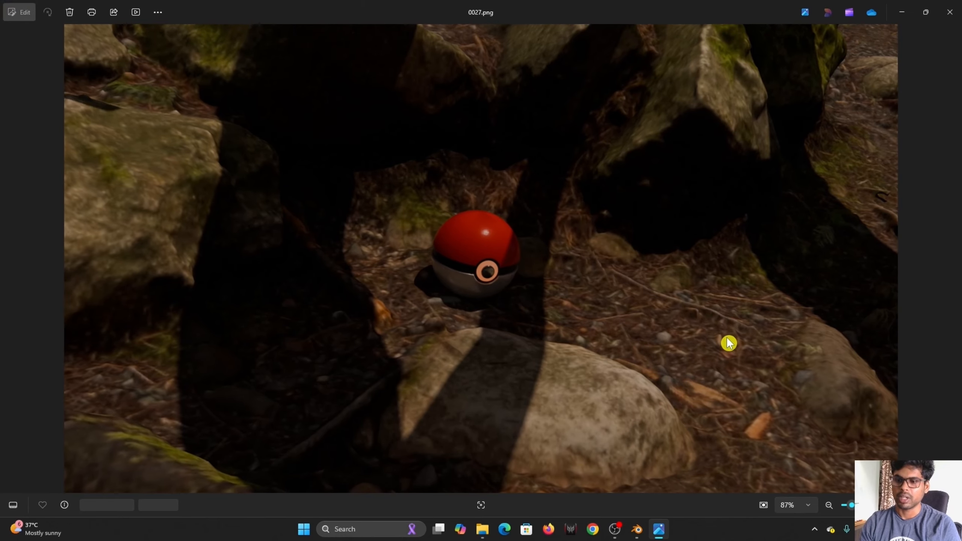
{"action": "key", "text": "Right"}
{"action": "key", "text": "Right"}
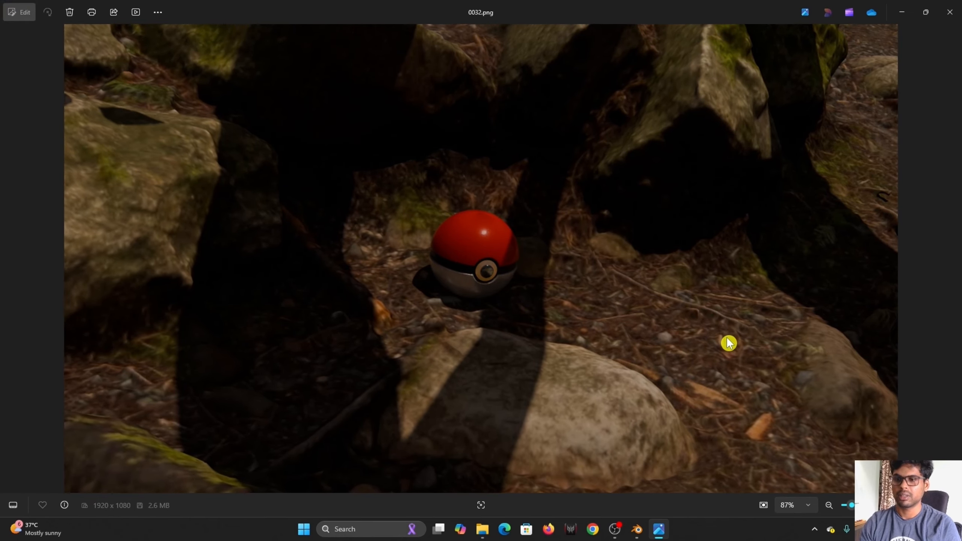
- Close the image viewer, switch to Blender and set the animation's start frame to 36
{"action": "left_click", "coordinate": [958, 4]}
{"action": "left_click", "coordinate": [647, 529]}
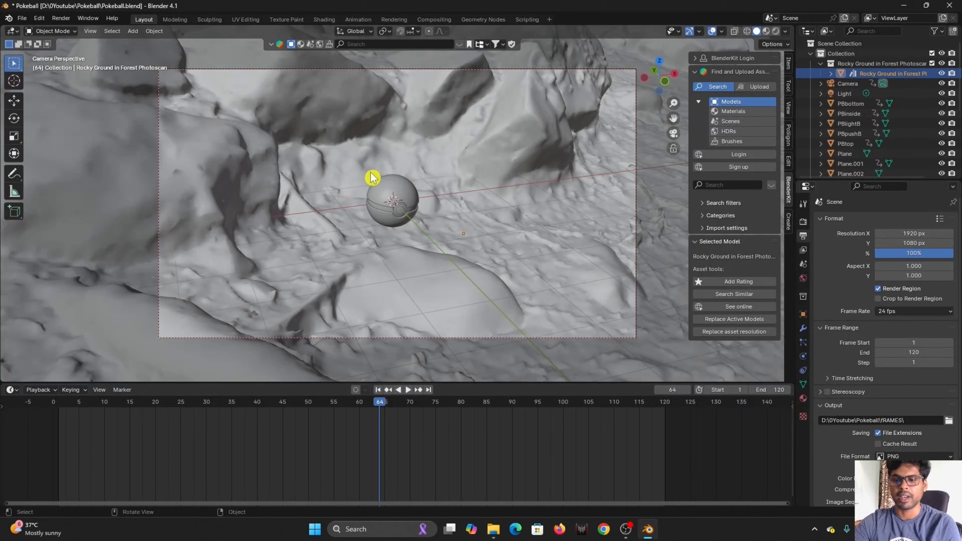
{"action": "left_click", "coordinate": [776, 31]}
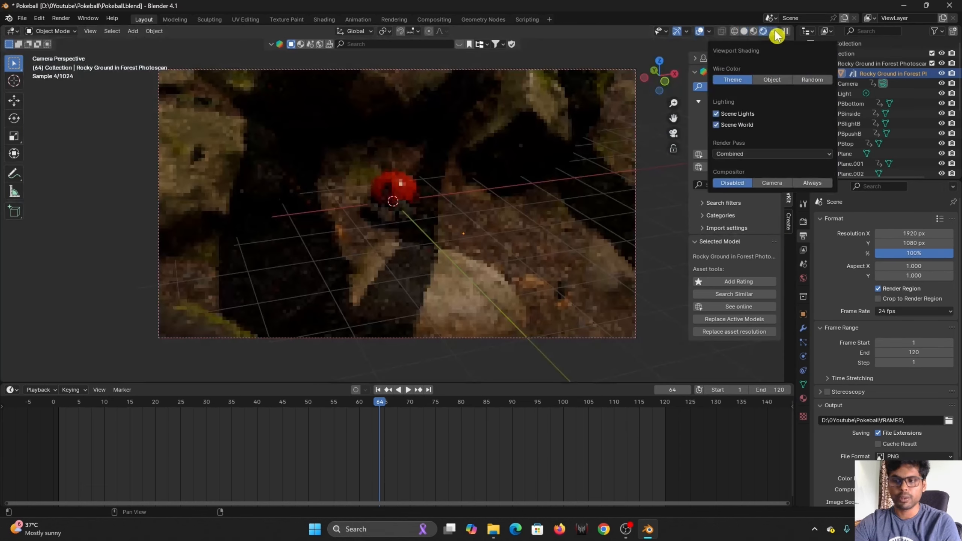
{"action": "left_click", "coordinate": [743, 32]}
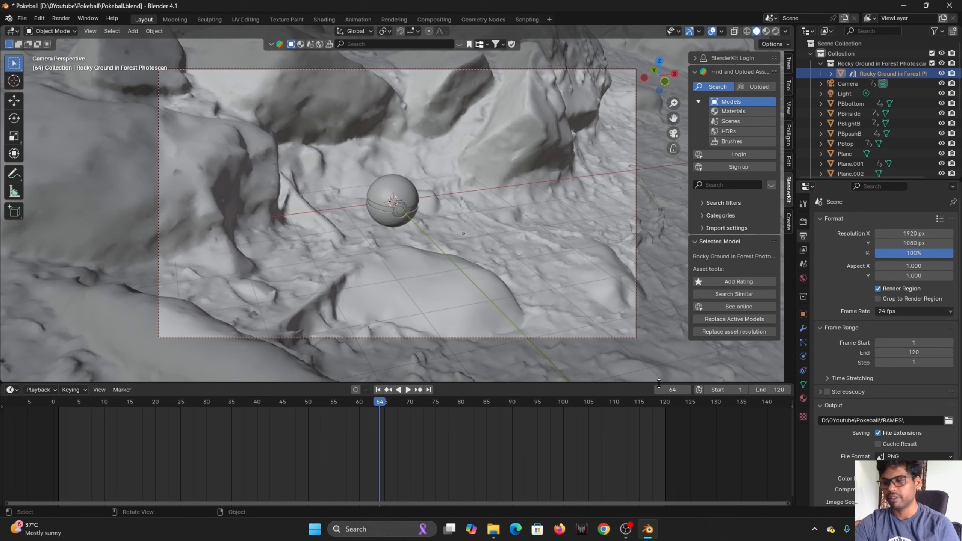
{"action": "left_click", "coordinate": [724, 391]}
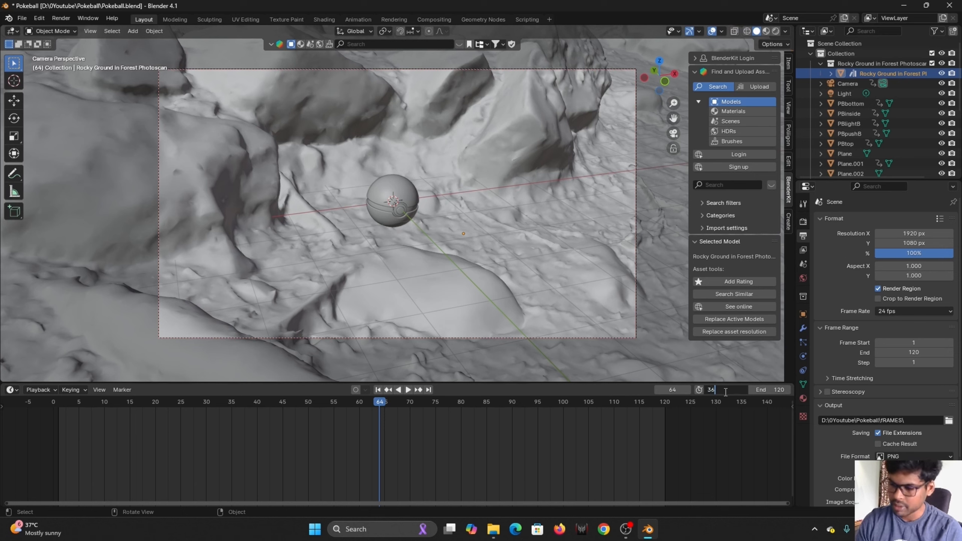
{"action": "key", "text": "Return"}
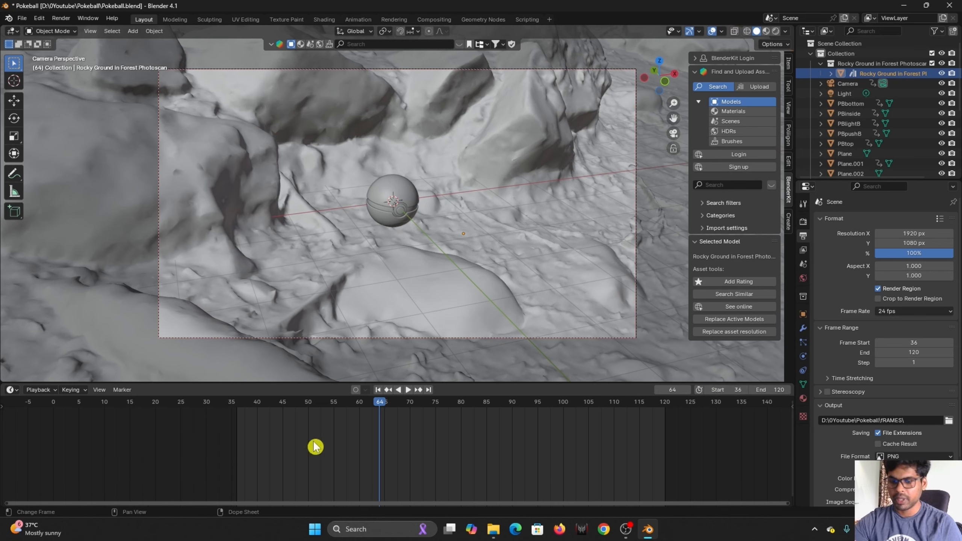
{"action": "scroll", "coordinate": [912, 325], "scroll_direction": "down", "scroll_amount": 3}
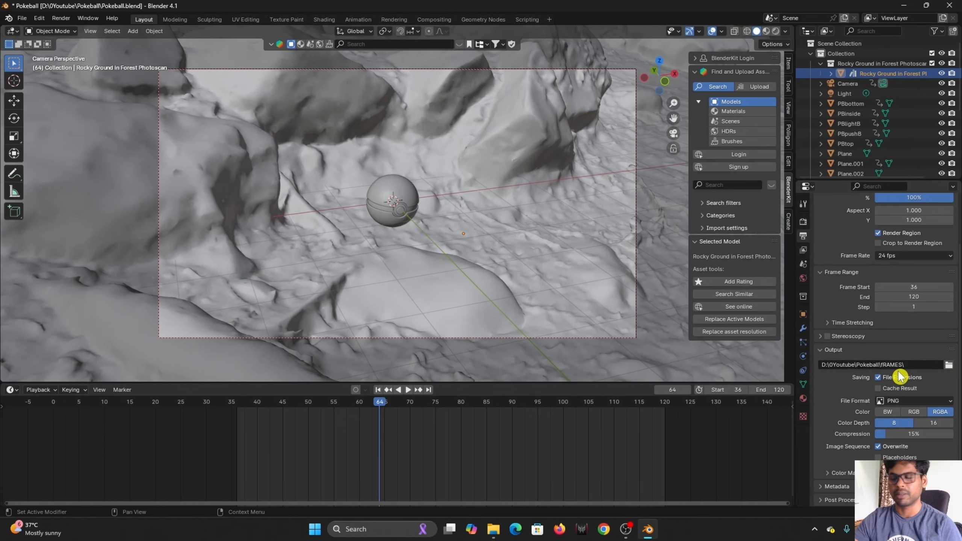
- Preview frames 36, 81 and 65 in rendered shading to check the button light
{"action": "left_click_drag", "start_coordinate": [381, 403], "coordinate": [240, 445]}
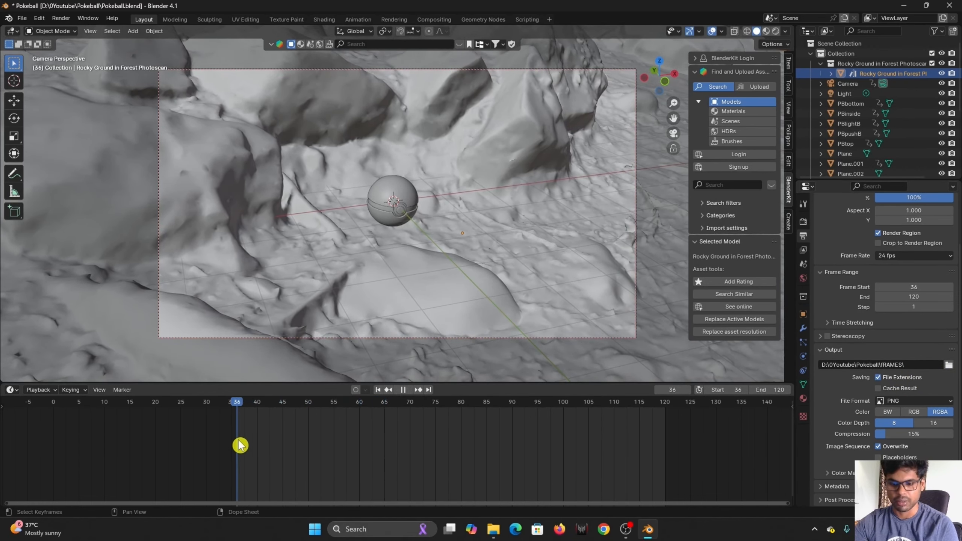
{"action": "left_click", "coordinate": [774, 32]}
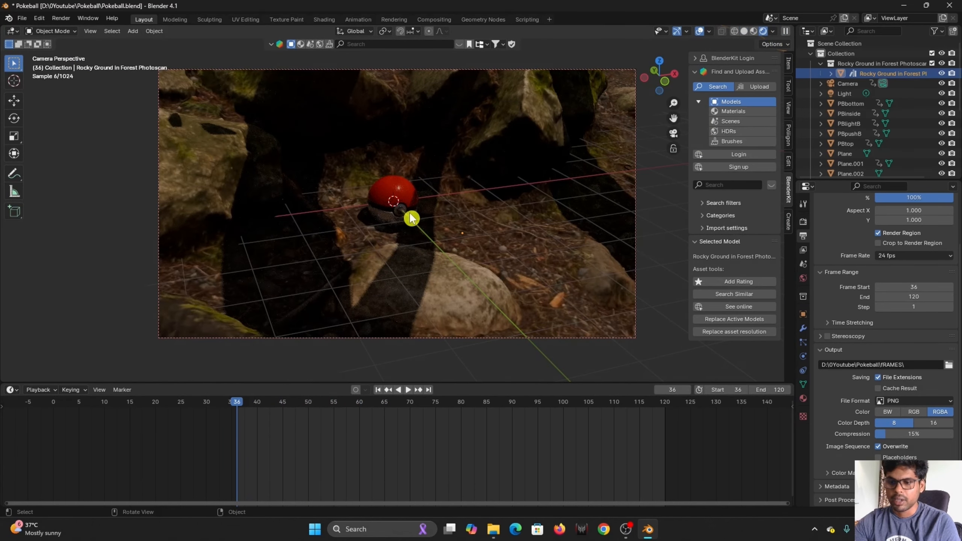
{"action": "left_click_drag", "start_coordinate": [237, 408], "coordinate": [465, 469]}
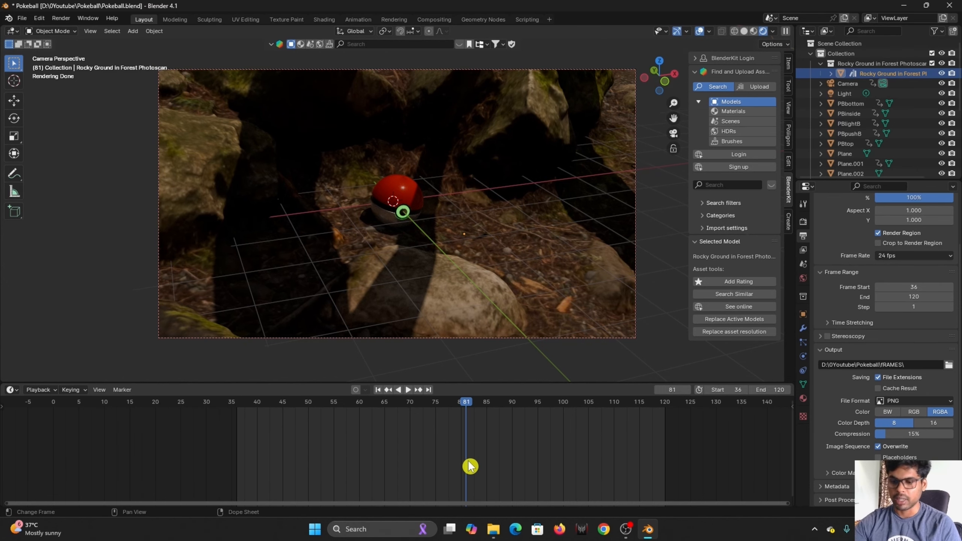
{"action": "left_click_drag", "start_coordinate": [466, 401], "coordinate": [384, 456]}
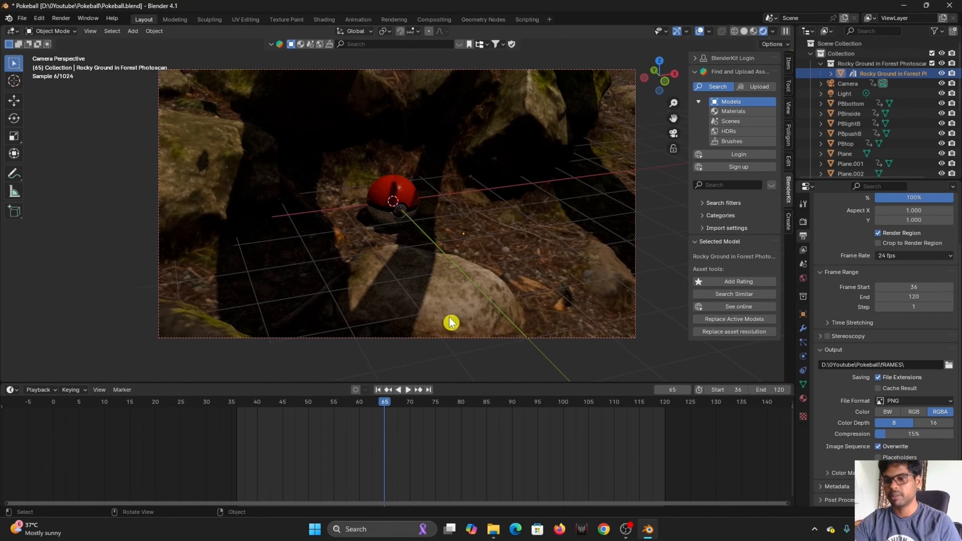
- Select the button's light ring PBlightB and keyframe its material's emission color as red at frame 65
{"action": "scroll", "coordinate": [406, 211], "scroll_direction": "up", "scroll_amount": 5}
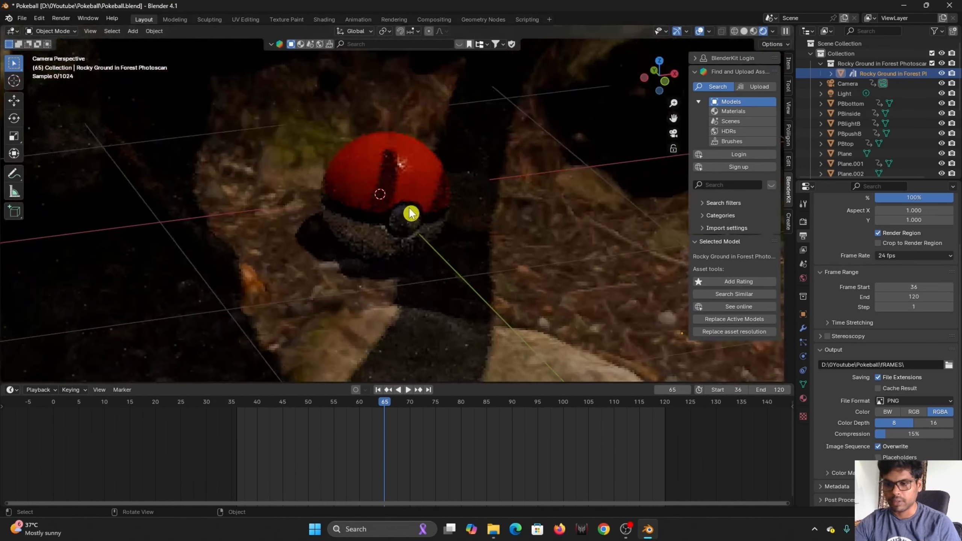
{"action": "scroll", "coordinate": [409, 211], "scroll_direction": "up", "scroll_amount": 2}
{"action": "left_click", "coordinate": [419, 218]}
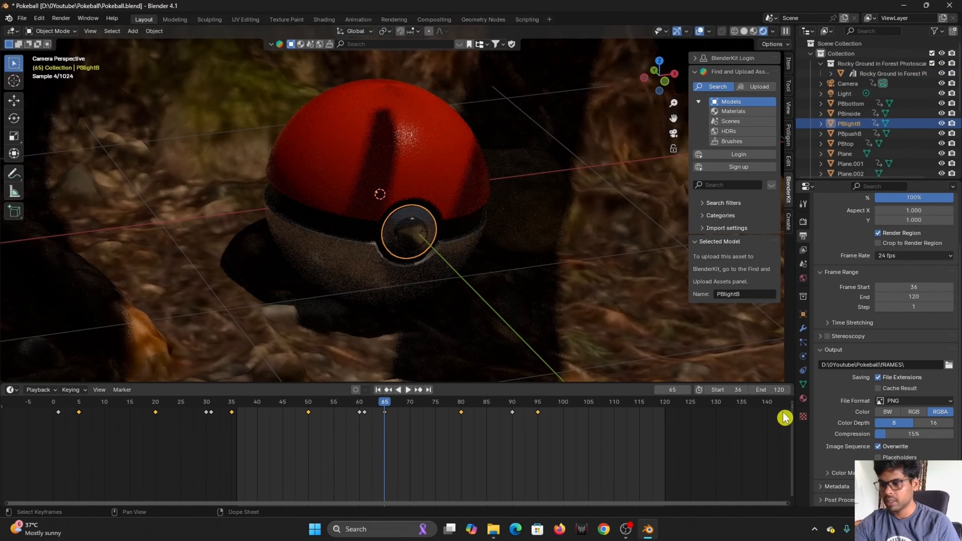
{"action": "left_click", "coordinate": [803, 401]}
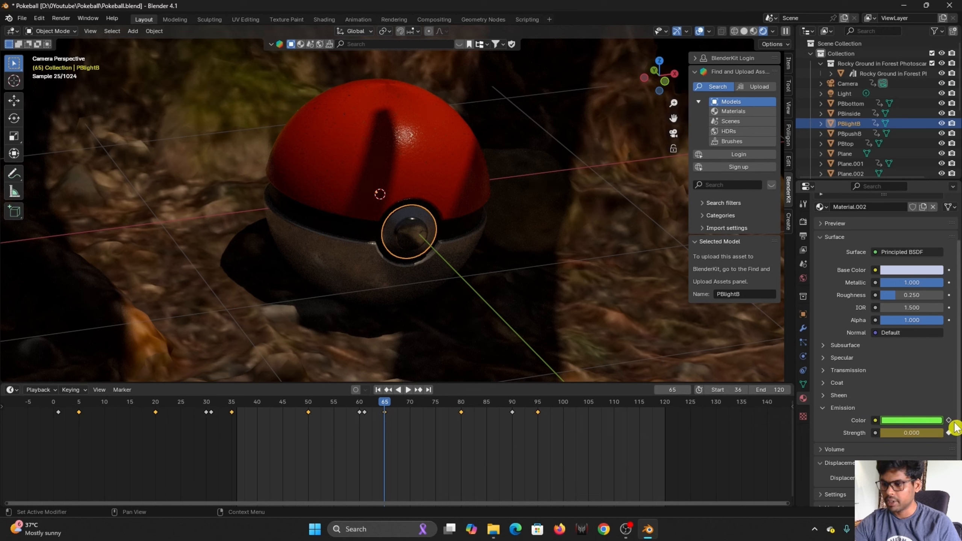
{"action": "left_click", "coordinate": [931, 420]}
{"action": "left_click", "coordinate": [883, 343]}
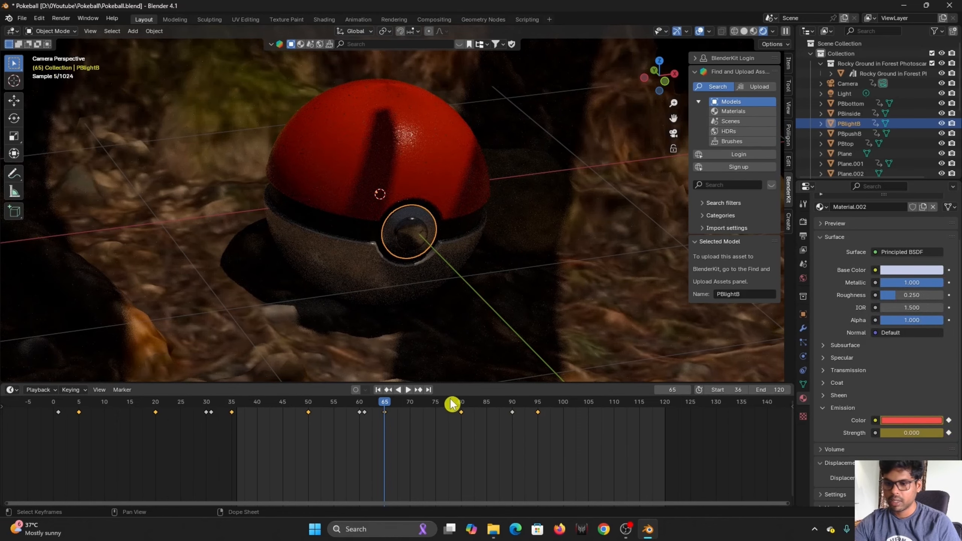
- Play the animation from frame 36 to check the light ring's pulsing, stop it and return to frame 36
{"action": "left_click_drag", "start_coordinate": [388, 402], "coordinate": [238, 462]}
{"action": "left_click", "coordinate": [404, 390]}
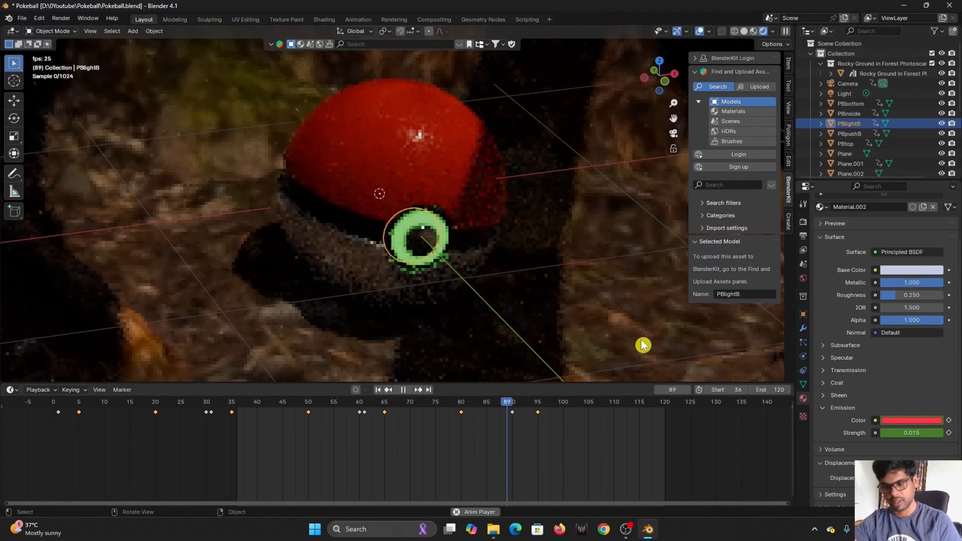
{"action": "left_click", "coordinate": [402, 390]}
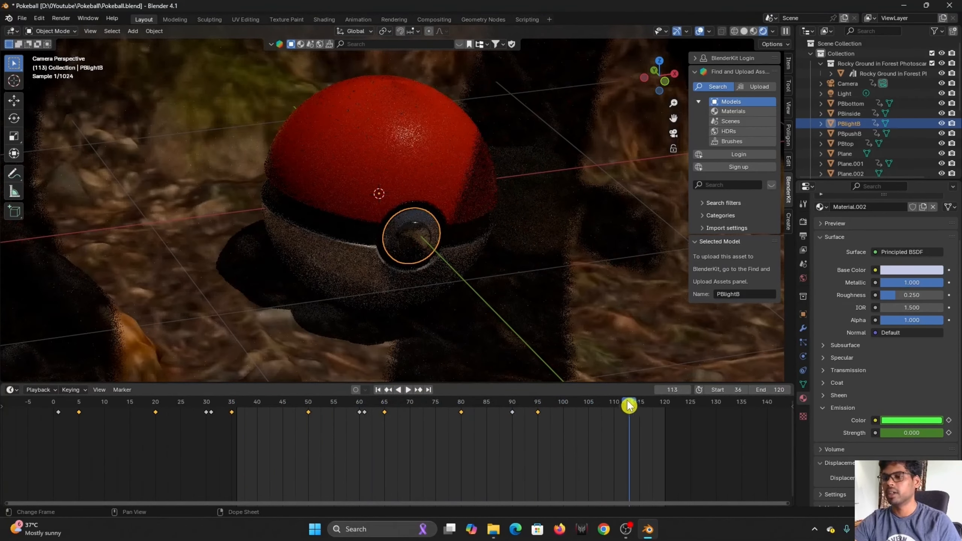
{"action": "left_click_drag", "start_coordinate": [628, 404], "coordinate": [238, 458]}
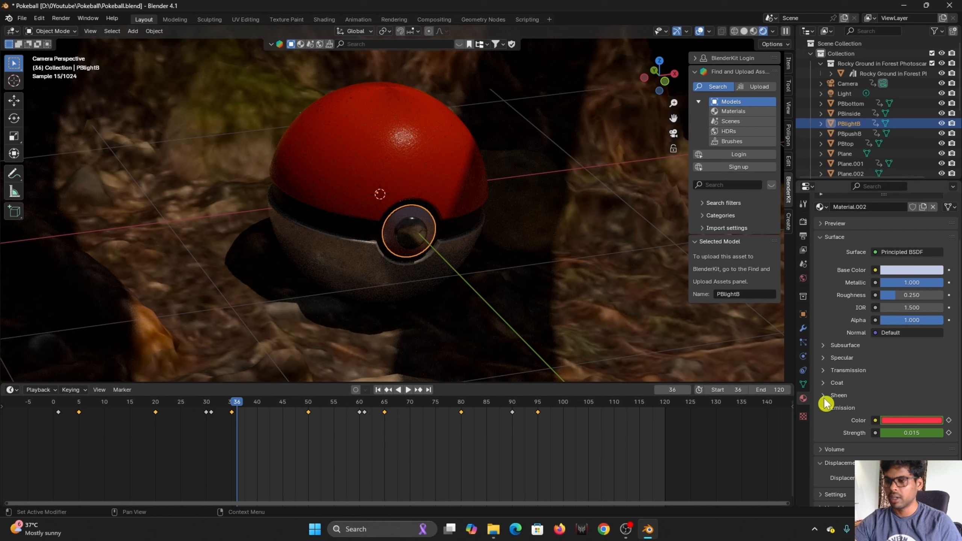
- Review the render output settings and check the light ring at frame 49 within the full camera view
{"action": "left_click", "coordinate": [802, 236]}
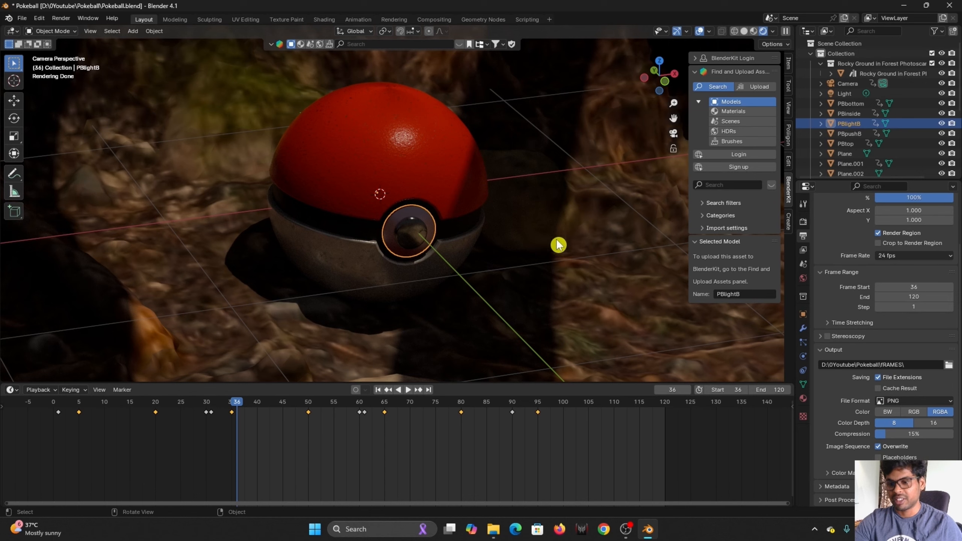
{"action": "left_click_drag", "start_coordinate": [237, 408], "coordinate": [305, 426]}
{"action": "scroll", "coordinate": [824, 264], "scroll_direction": "up", "scroll_amount": 3}
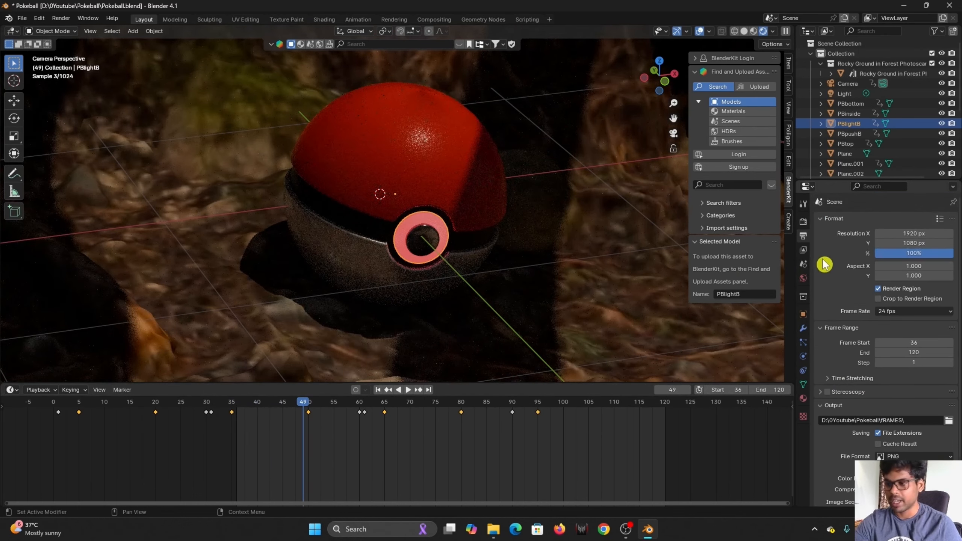
{"action": "scroll", "coordinate": [428, 297], "scroll_direction": "down", "scroll_amount": 5}
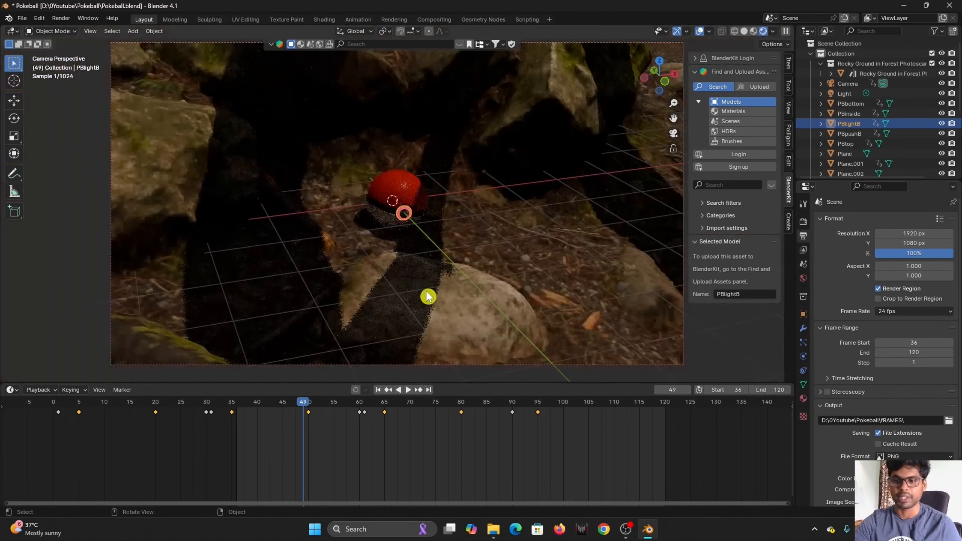
{"action": "scroll", "coordinate": [428, 297], "scroll_direction": "down", "scroll_amount": 2}
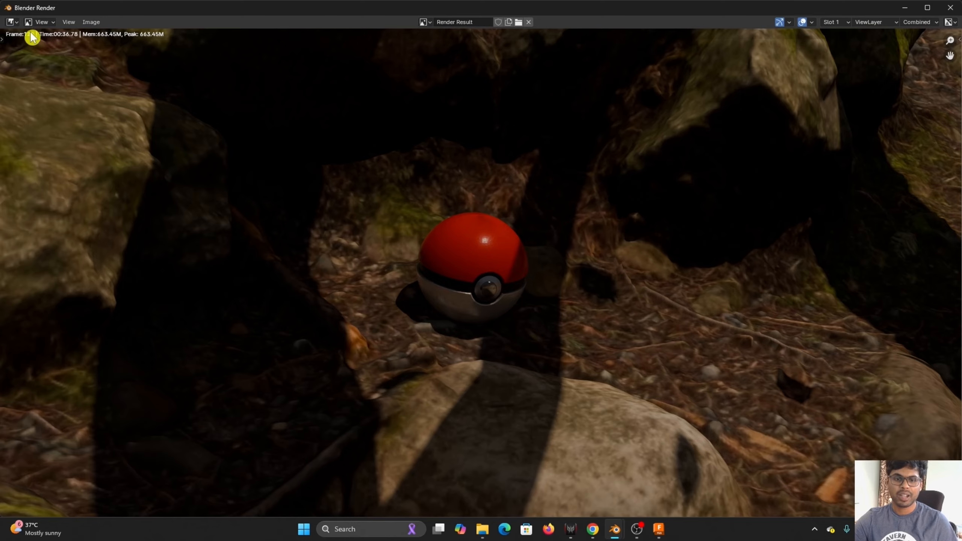
- Switch to File Explorer, open the fRAMES folder, view frame 0052 and put the image viewer away
{"action": "left_click", "coordinate": [482, 529]}
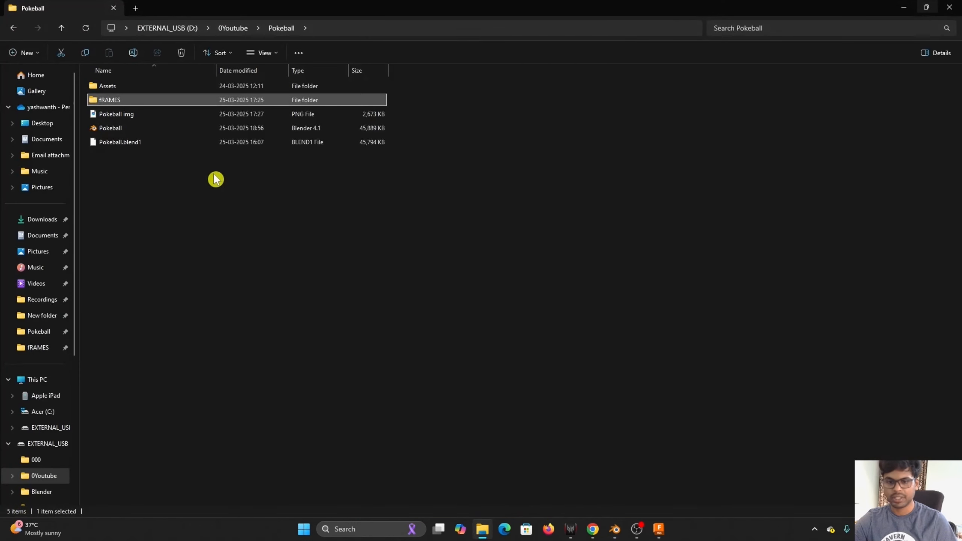
{"action": "double_click", "coordinate": [160, 101]}
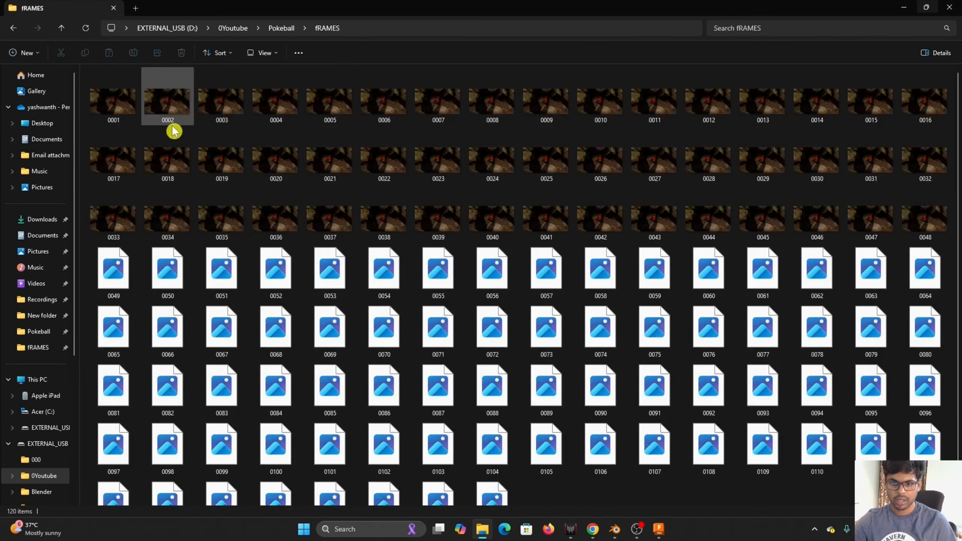
{"action": "scroll", "coordinate": [303, 159], "scroll_direction": "down", "scroll_amount": 1}
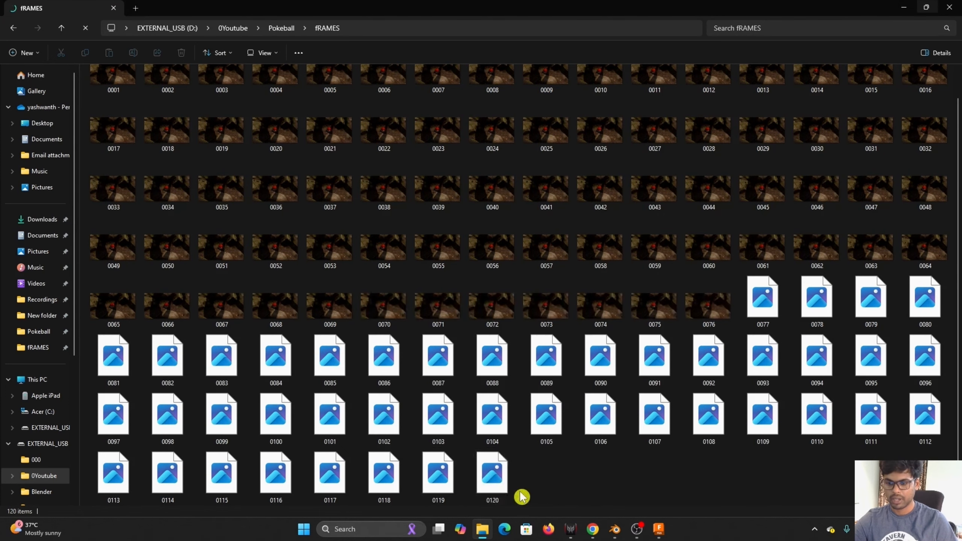
{"action": "left_click", "coordinate": [279, 264]}
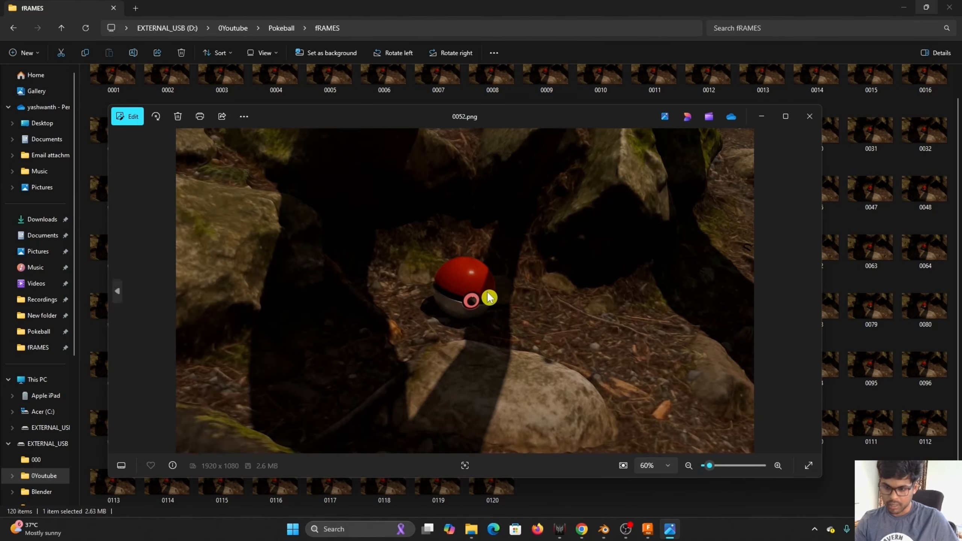
{"action": "left_click", "coordinate": [762, 116]}
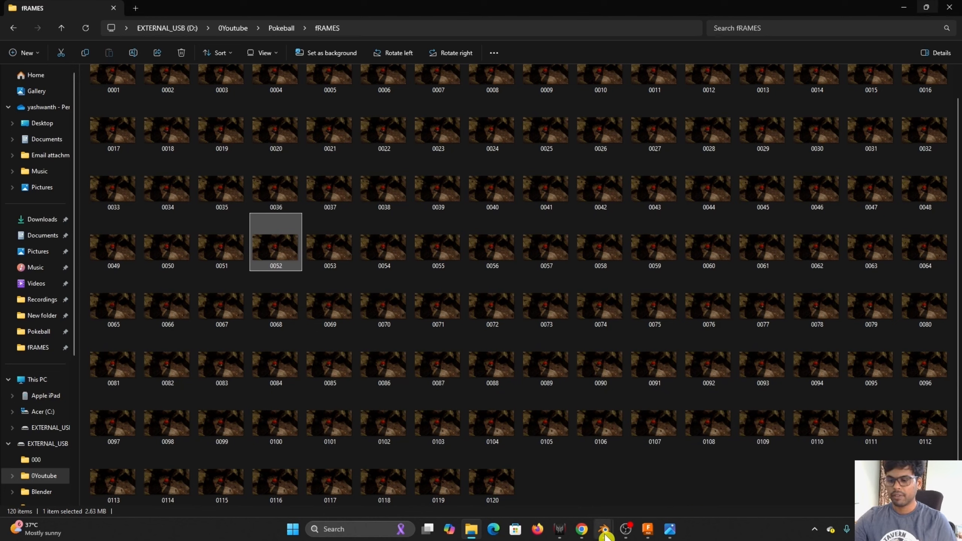
- Switch back to Blender and create a new Video Editing file, saving the changes to Pokeball.blend
{"action": "mouse_move", "coordinate": [604, 529]}
{"action": "left_click", "coordinate": [559, 494]}
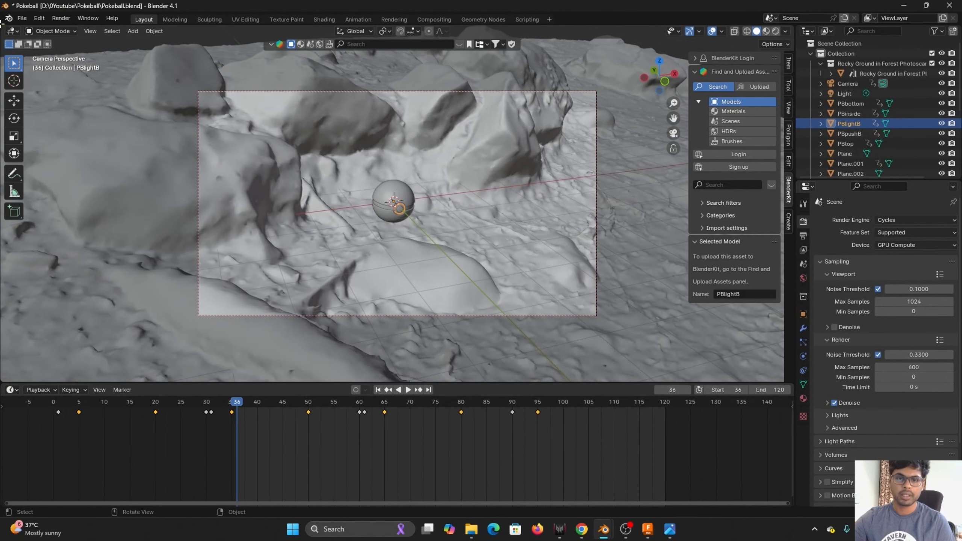
{"action": "left_click", "coordinate": [28, 17]}
{"action": "mouse_move", "coordinate": [42, 31]}
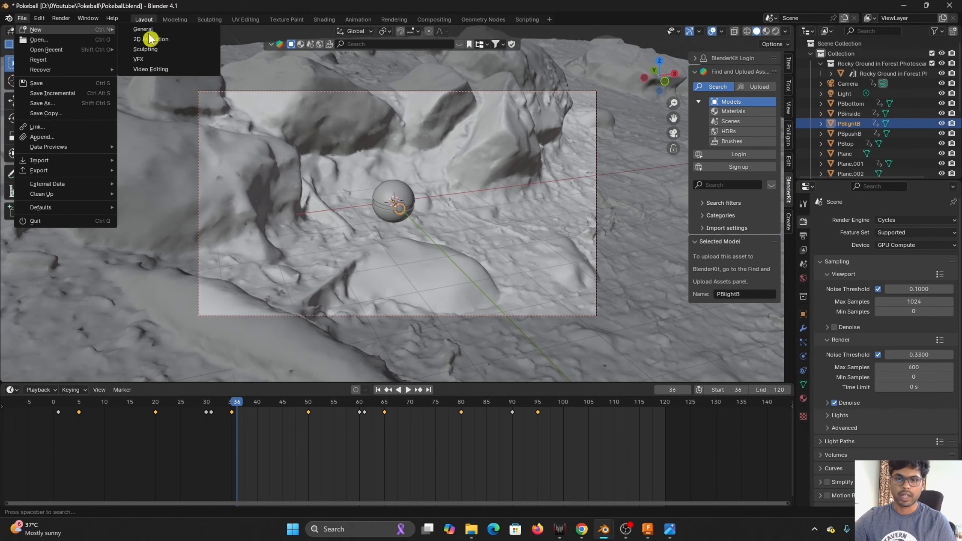
{"action": "left_click", "coordinate": [167, 73]}
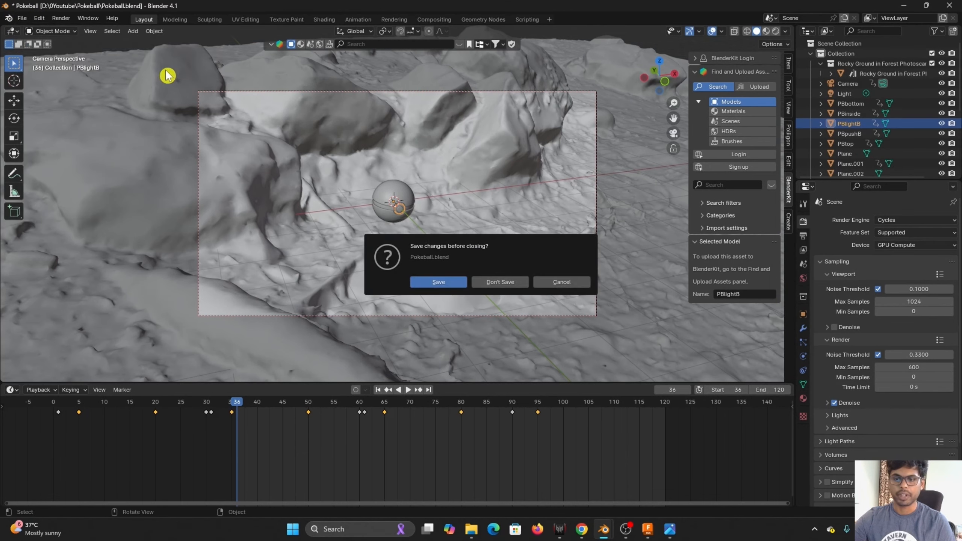
{"action": "left_click", "coordinate": [449, 284]}
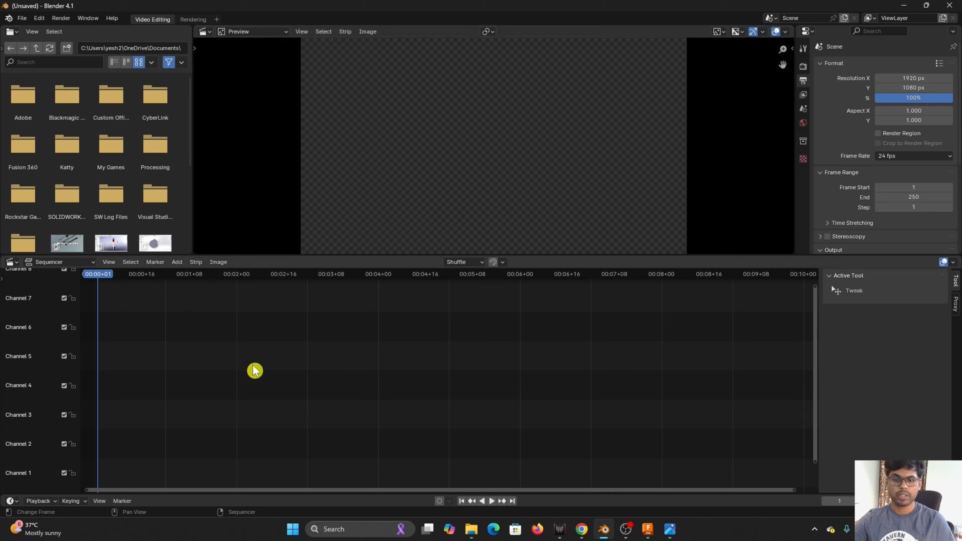
- Add an image sequence strip in the sequencer from all PNG frames in the fRAMES folder
{"action": "key", "text": "shift+a"}
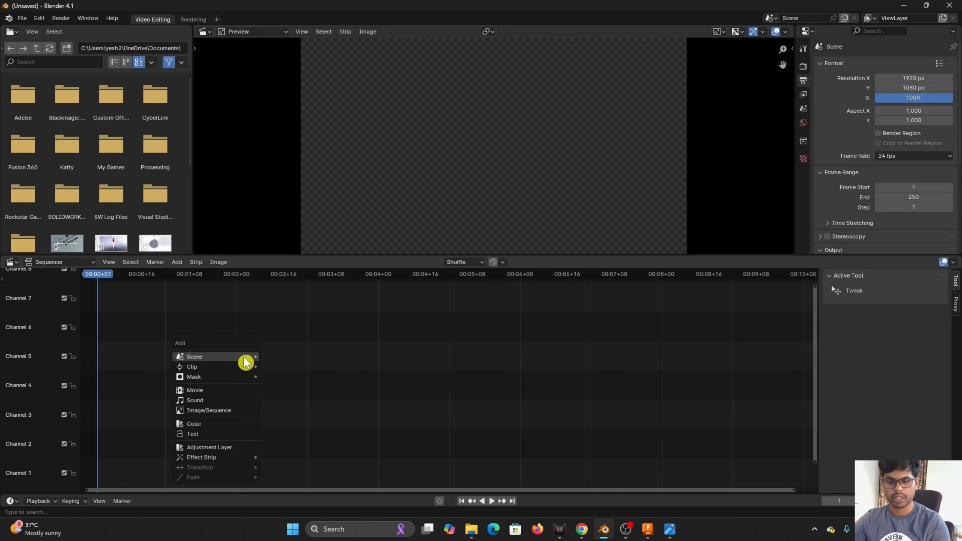
{"action": "left_click", "coordinate": [235, 411]}
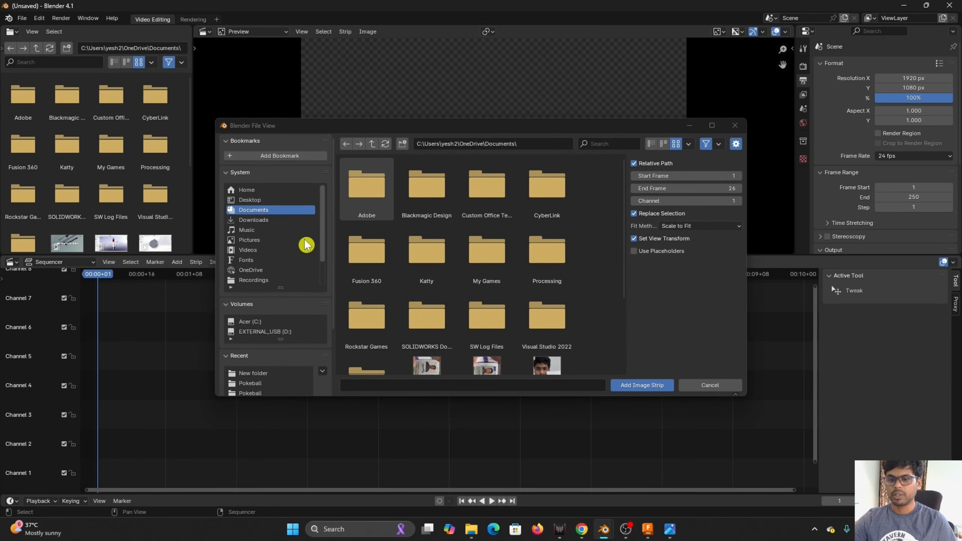
{"action": "scroll", "coordinate": [277, 378], "scroll_direction": "down", "scroll_amount": 3}
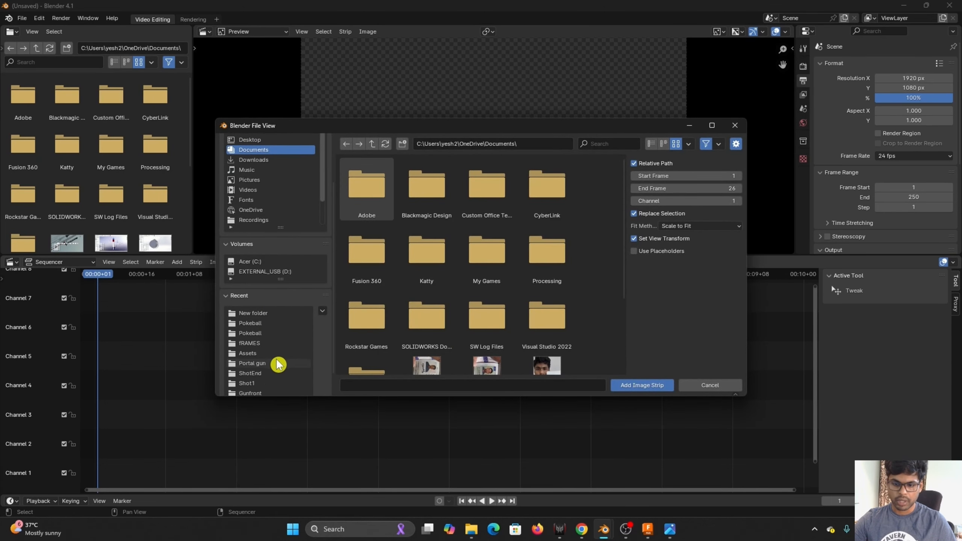
{"action": "left_click", "coordinate": [272, 344]}
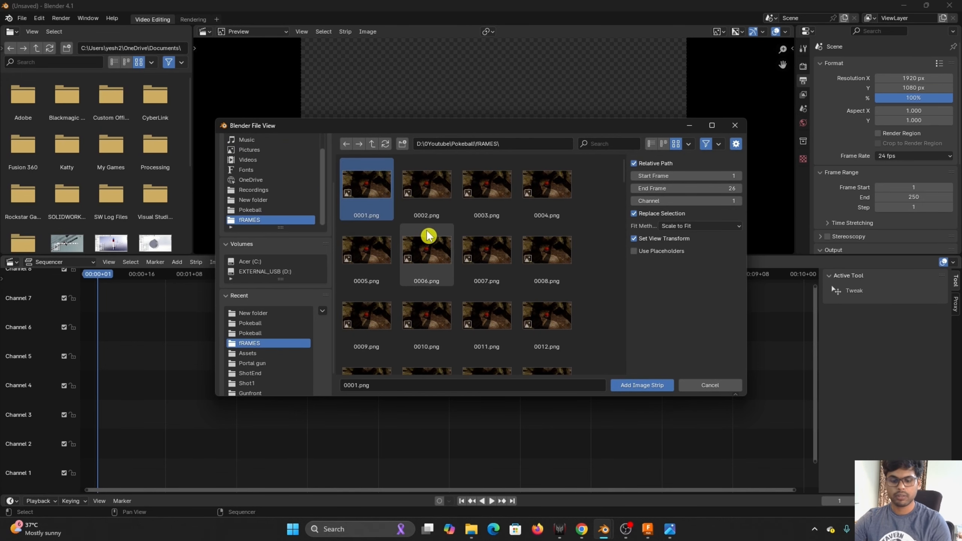
{"action": "key", "text": "a"}
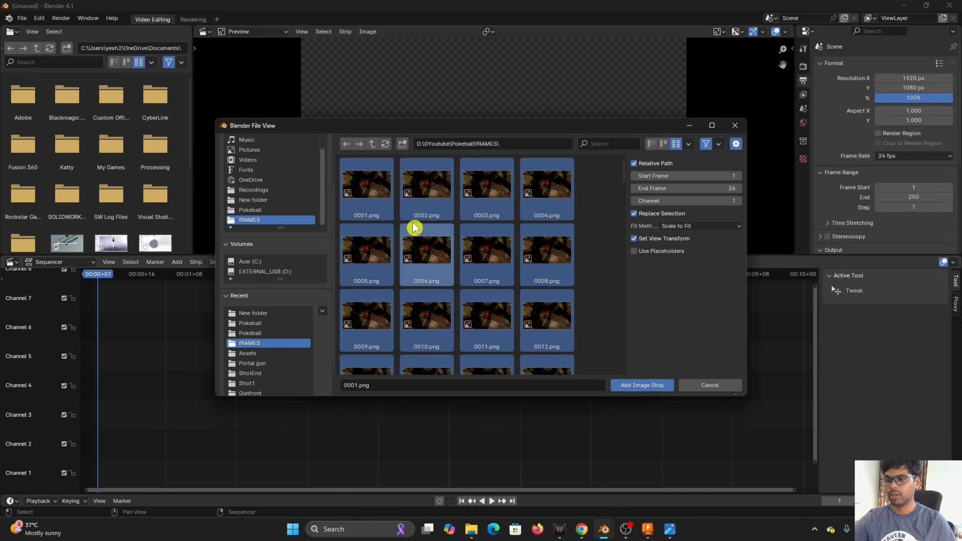
{"action": "left_click", "coordinate": [653, 388]}
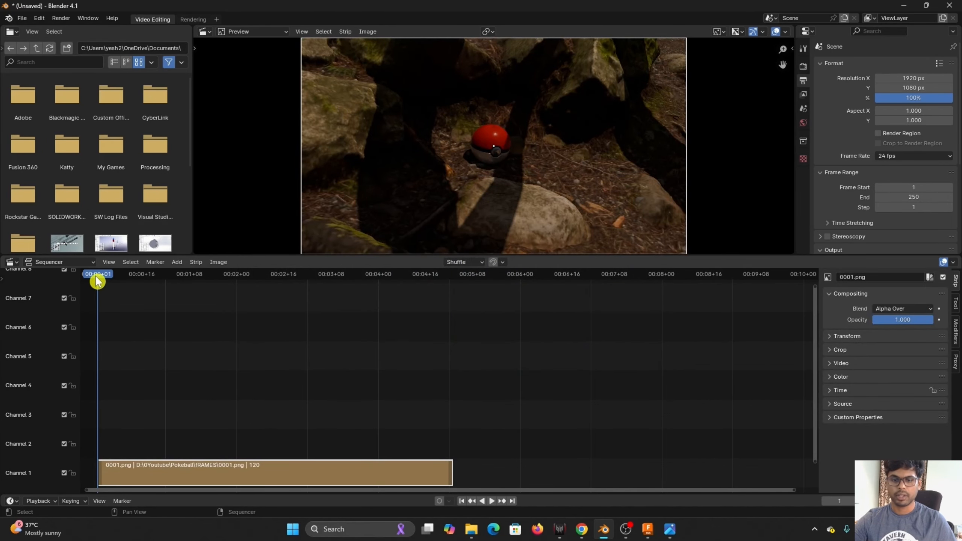
- Play the strip through, scrub back to frame 57 and set the frame range end to 120
{"action": "key", "text": "space"}
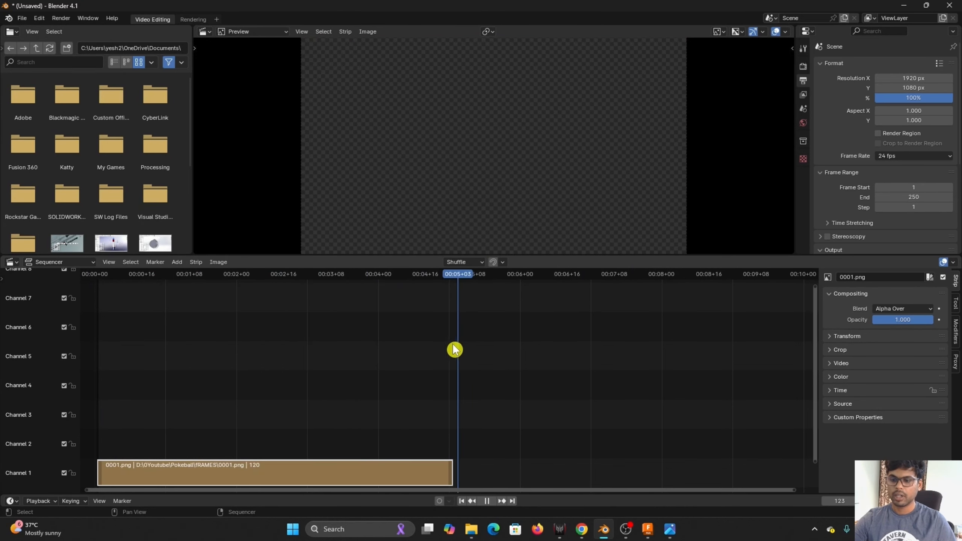
{"action": "left_click_drag", "start_coordinate": [454, 349], "coordinate": [263, 358]}
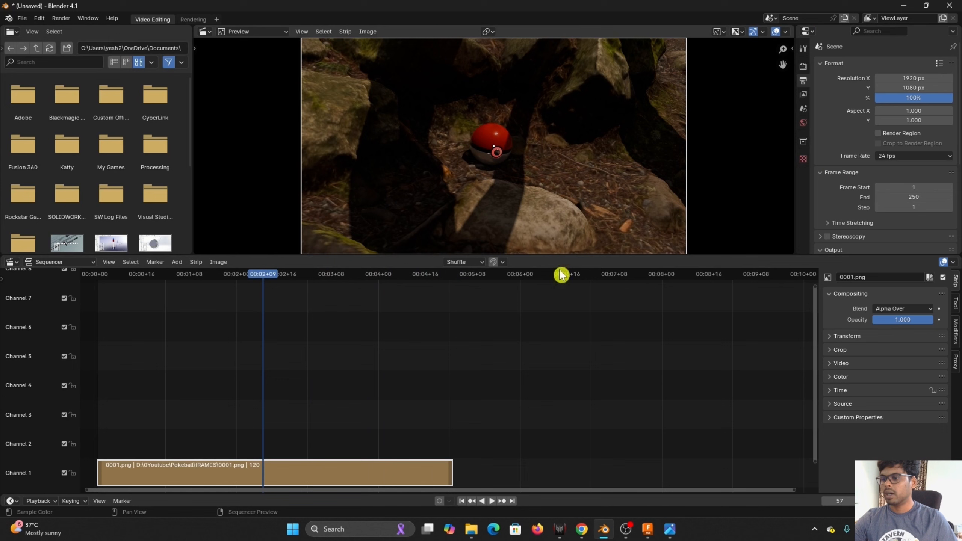
{"action": "left_click", "coordinate": [928, 194]}
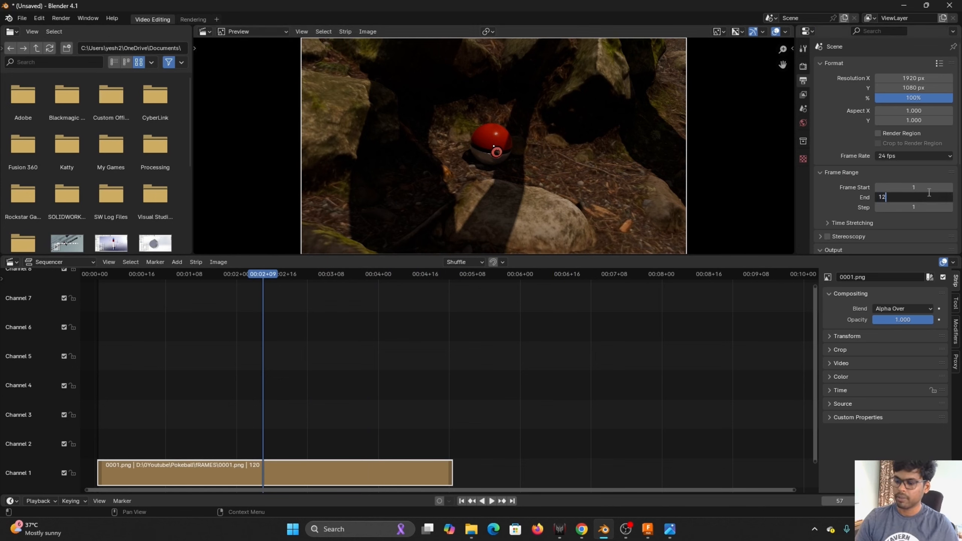
{"action": "key", "text": "Return"}
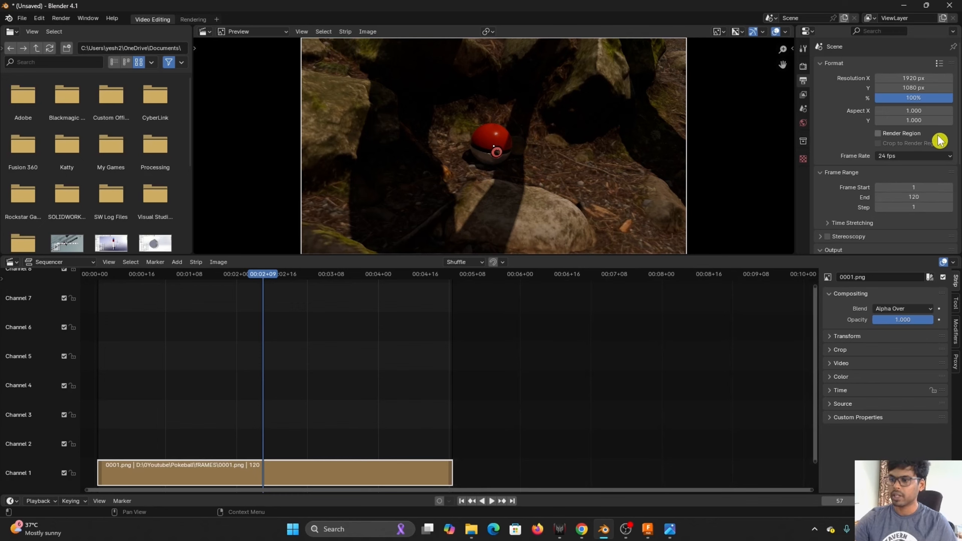
- Set the frame rate to 30 fps and play back the sequence to check its speed
{"action": "left_click", "coordinate": [944, 157]}
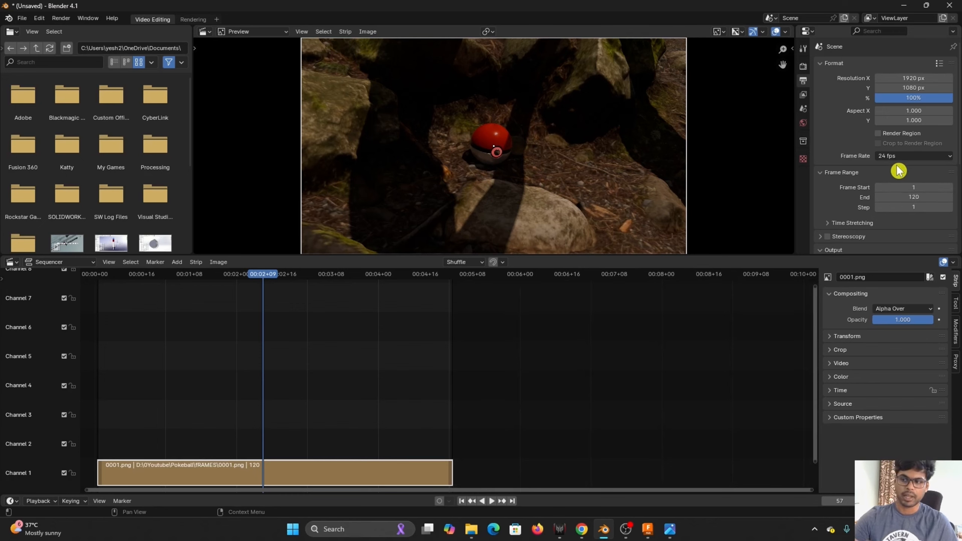
{"action": "left_click", "coordinate": [915, 157]}
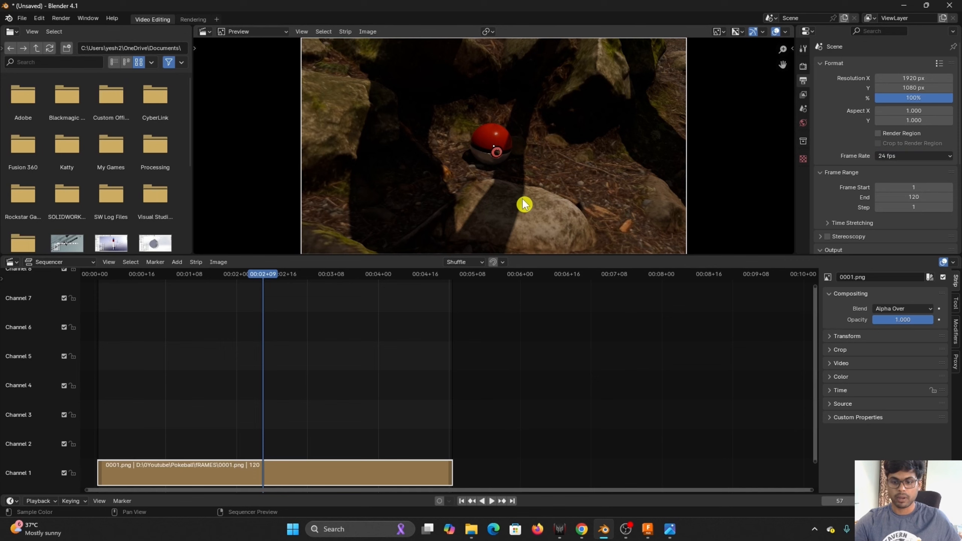
{"action": "left_click", "coordinate": [920, 155]}
{"action": "left_click", "coordinate": [917, 207]}
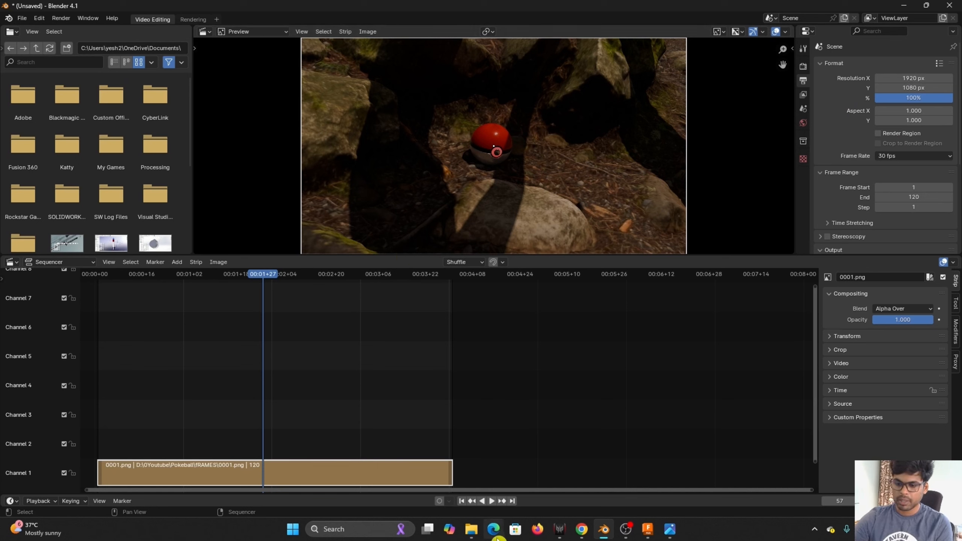
{"action": "left_click", "coordinate": [491, 501]}
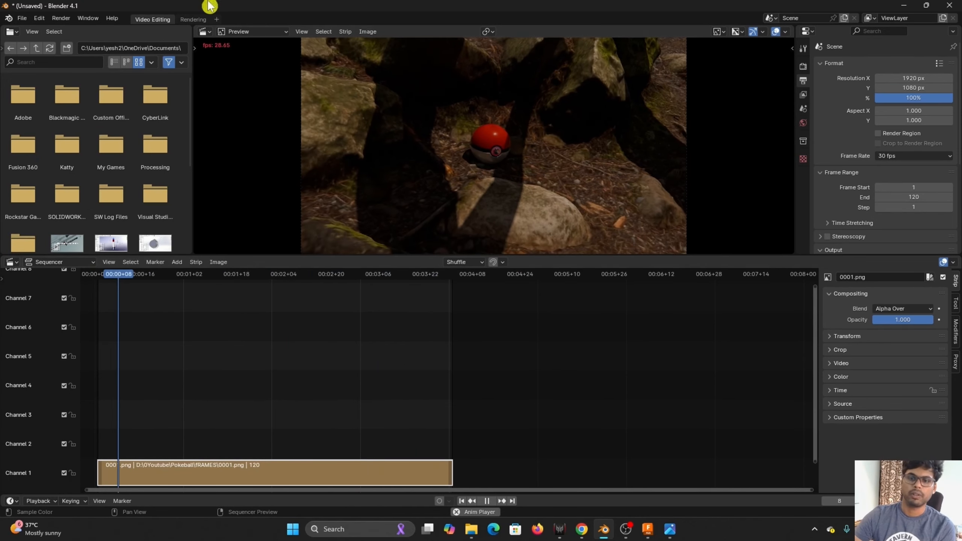
{"action": "left_click", "coordinate": [487, 501]}
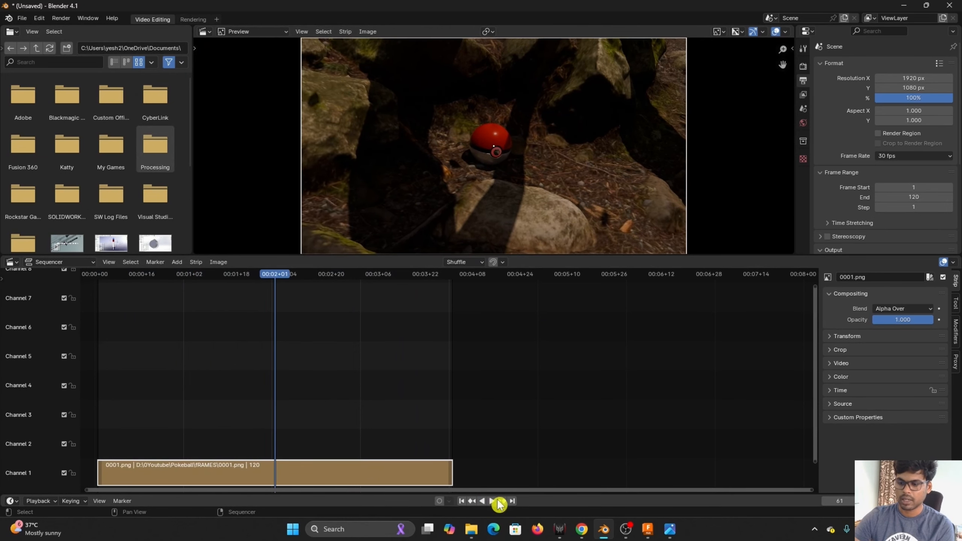
- Set the render output path to the Pokeball folder with the file name Final render
{"action": "scroll", "coordinate": [900, 139], "scroll_direction": "down", "scroll_amount": 5}
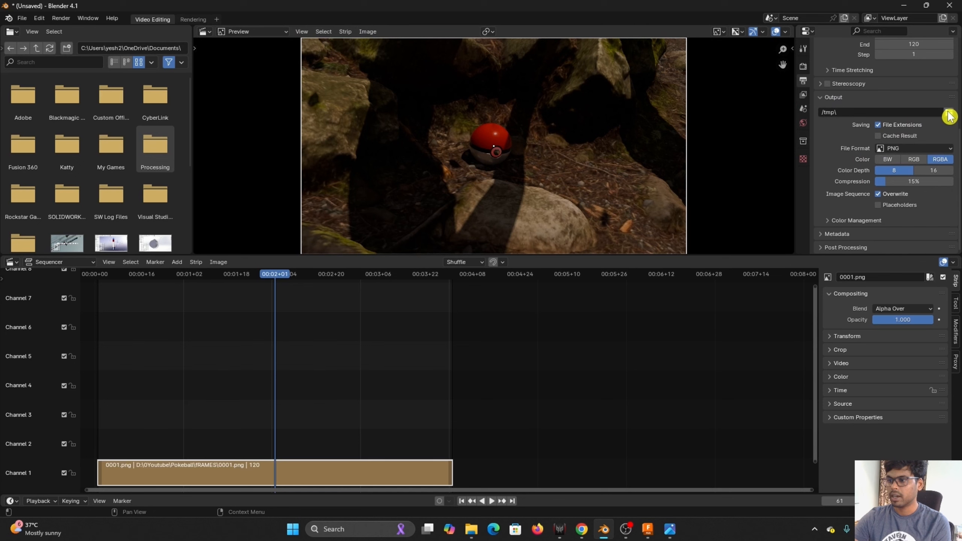
{"action": "left_click", "coordinate": [948, 114]}
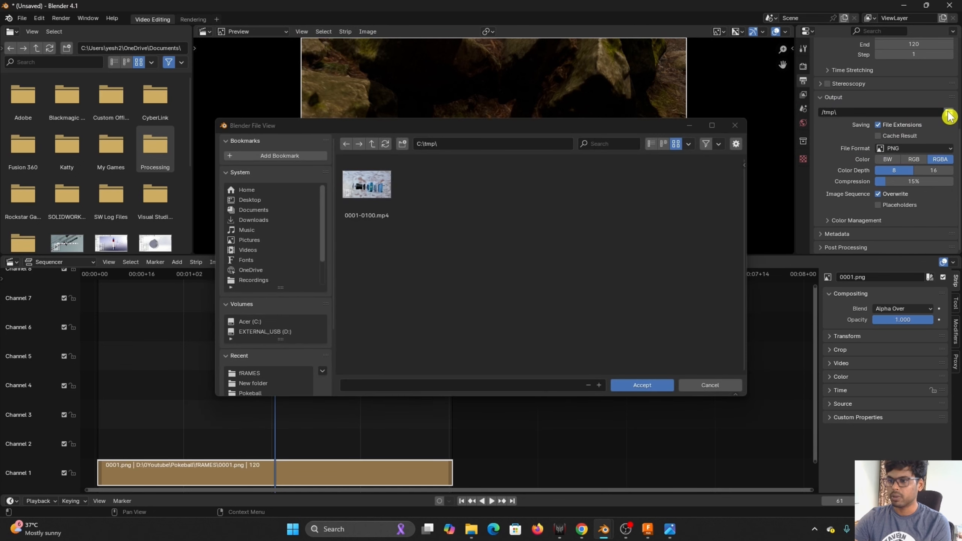
{"action": "left_click", "coordinate": [265, 374]}
{"action": "left_click", "coordinate": [372, 143]}
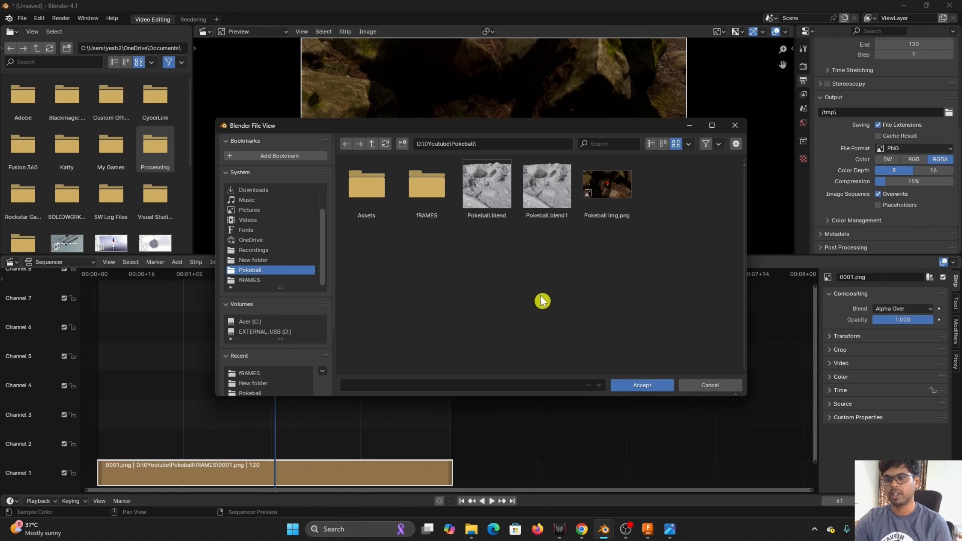
{"action": "left_click", "coordinate": [524, 386]}
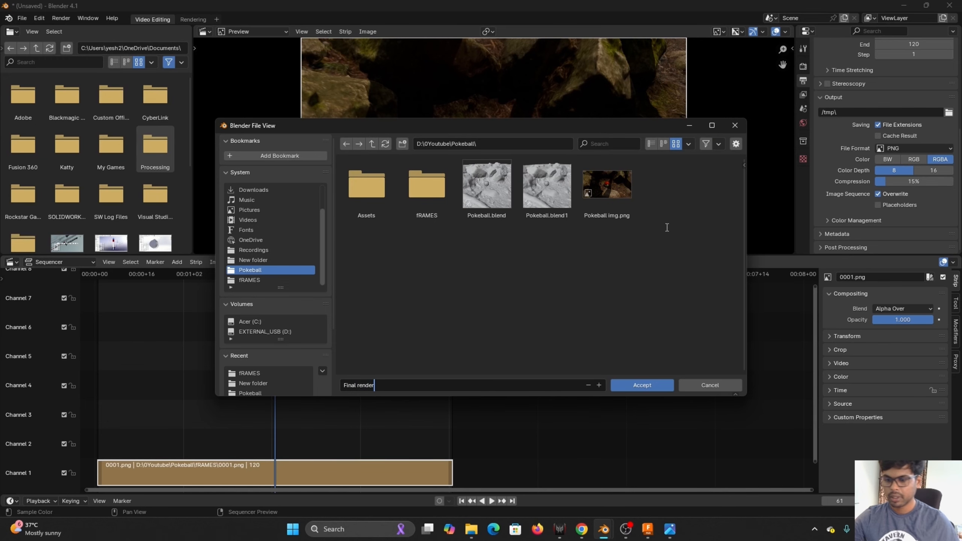
{"action": "left_click", "coordinate": [650, 387]}
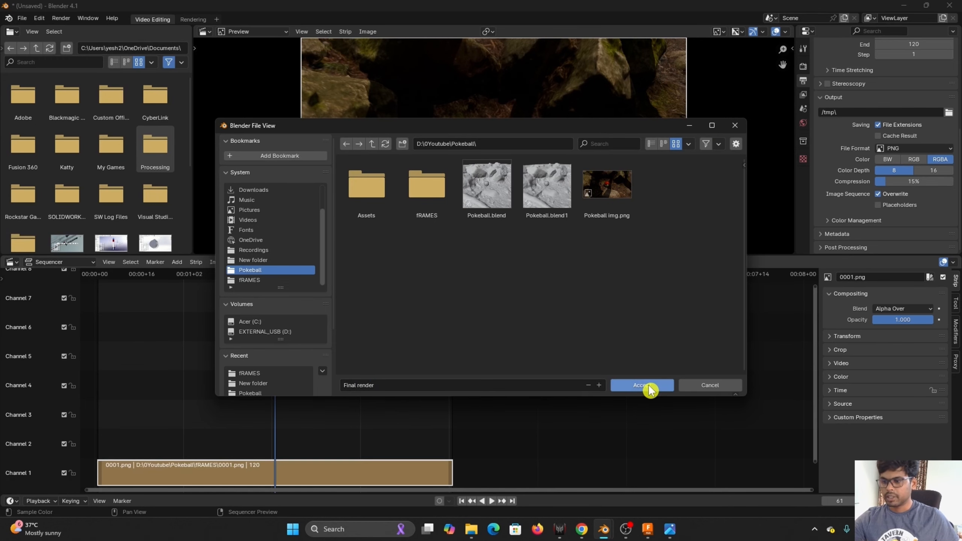
{"action": "left_click", "coordinate": [650, 390]}
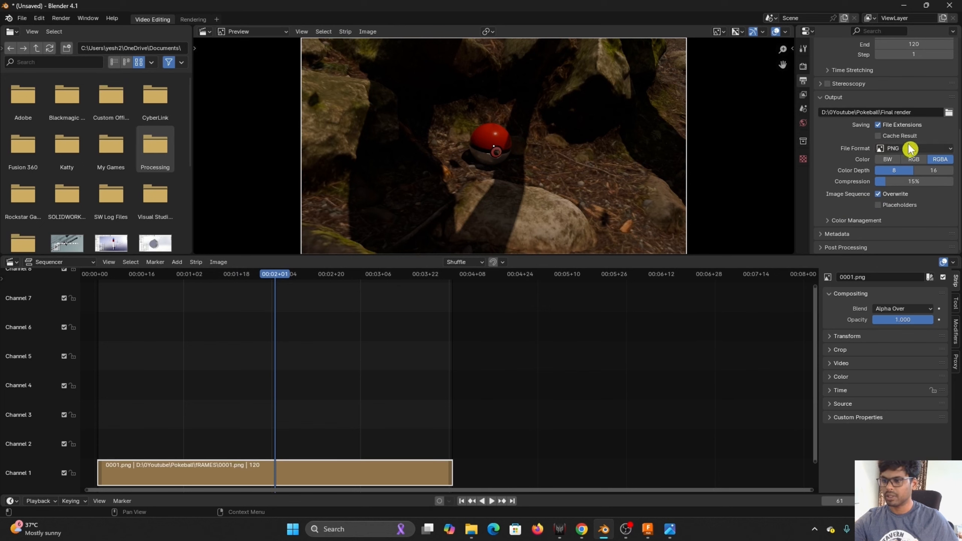
- Change the output file format to FFmpeg Video
{"action": "scroll", "coordinate": [912, 157], "scroll_direction": "up", "scroll_amount": 3}
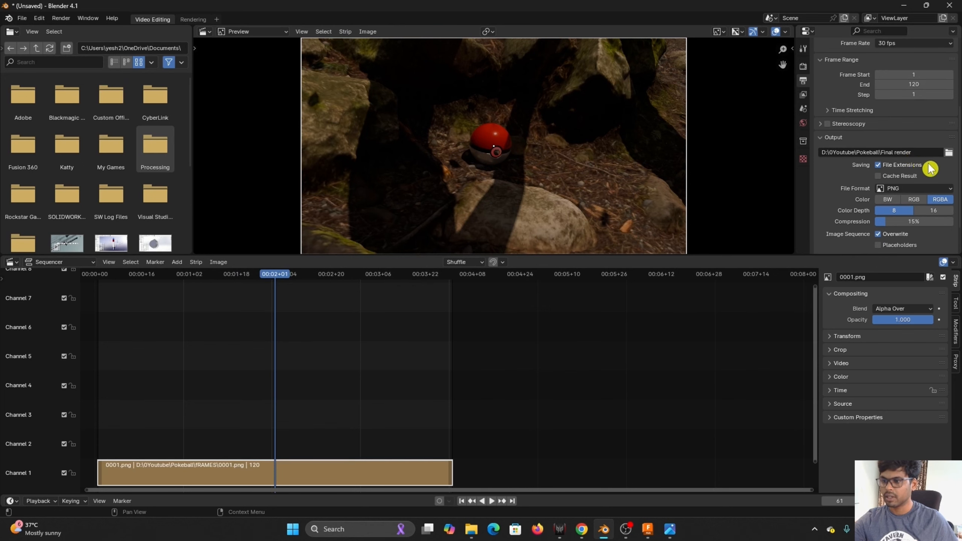
{"action": "scroll", "coordinate": [929, 168], "scroll_direction": "down", "scroll_amount": 3}
{"action": "left_click", "coordinate": [941, 151]}
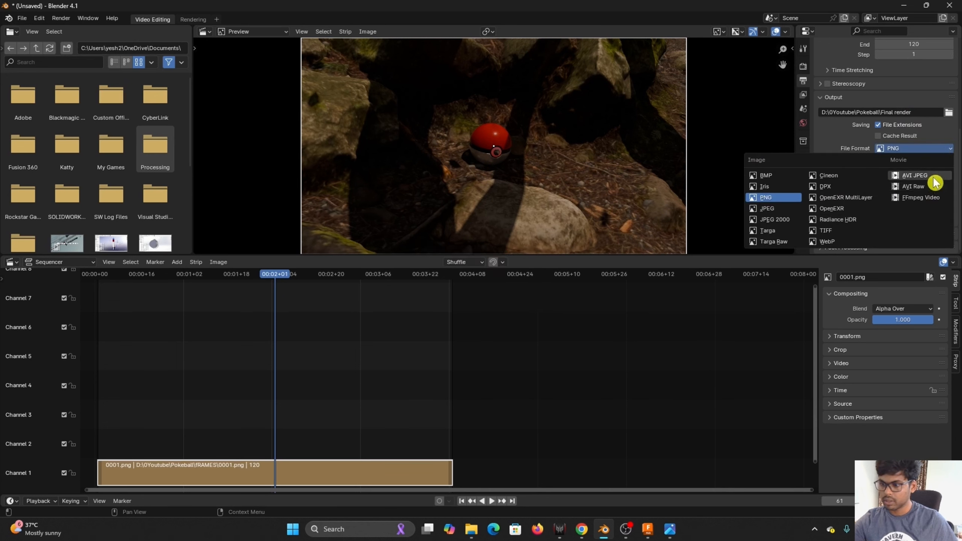
{"action": "left_click", "coordinate": [935, 197]}
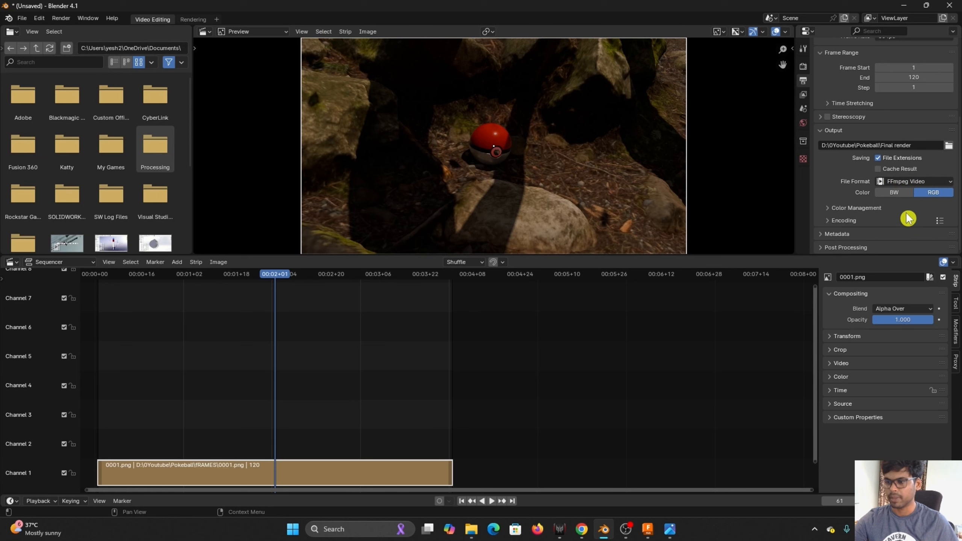
- Set the video encoding's output quality to High Quality and the audio codec to No Audio
{"action": "left_click", "coordinate": [843, 221]}
{"action": "scroll", "coordinate": [906, 157], "scroll_direction": "down", "scroll_amount": 5}
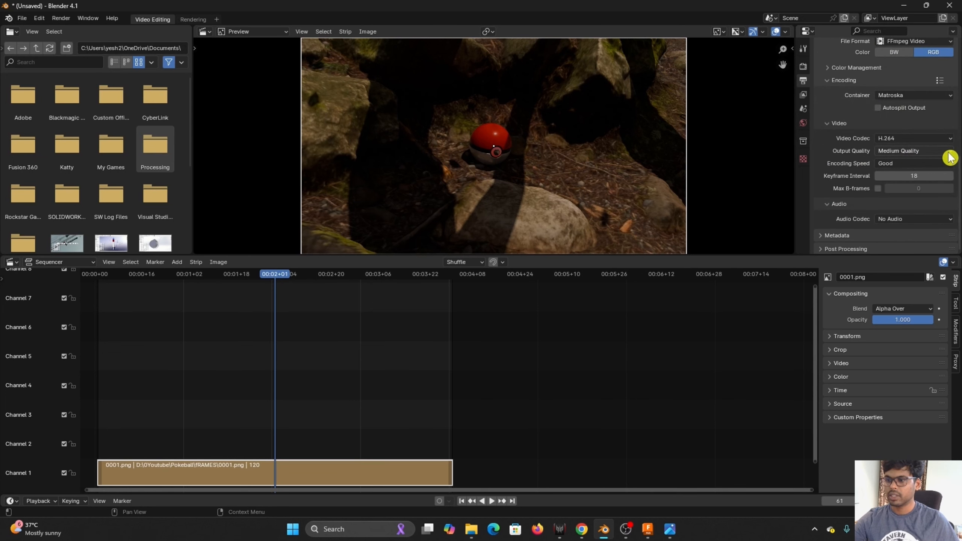
{"action": "left_click", "coordinate": [920, 151]}
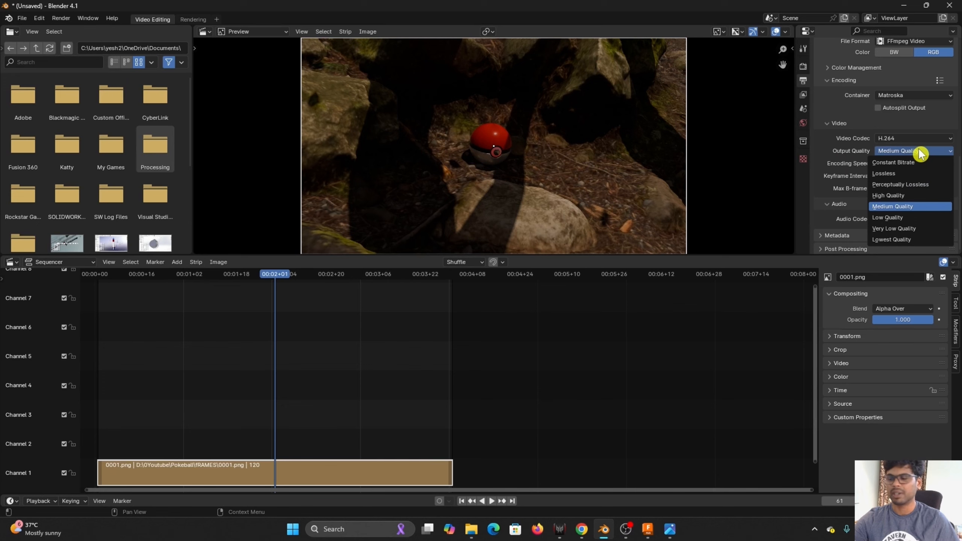
{"action": "left_click", "coordinate": [908, 196]}
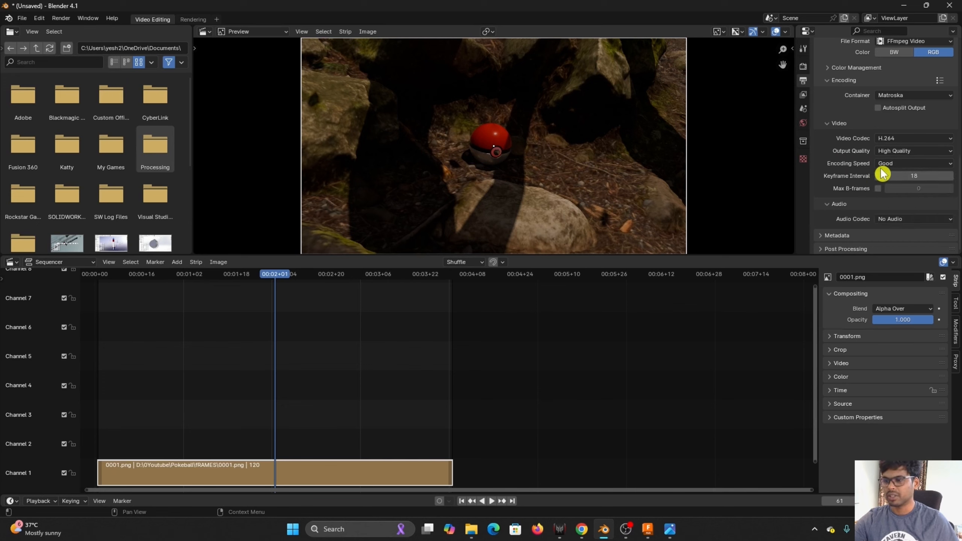
{"action": "left_click", "coordinate": [920, 219]}
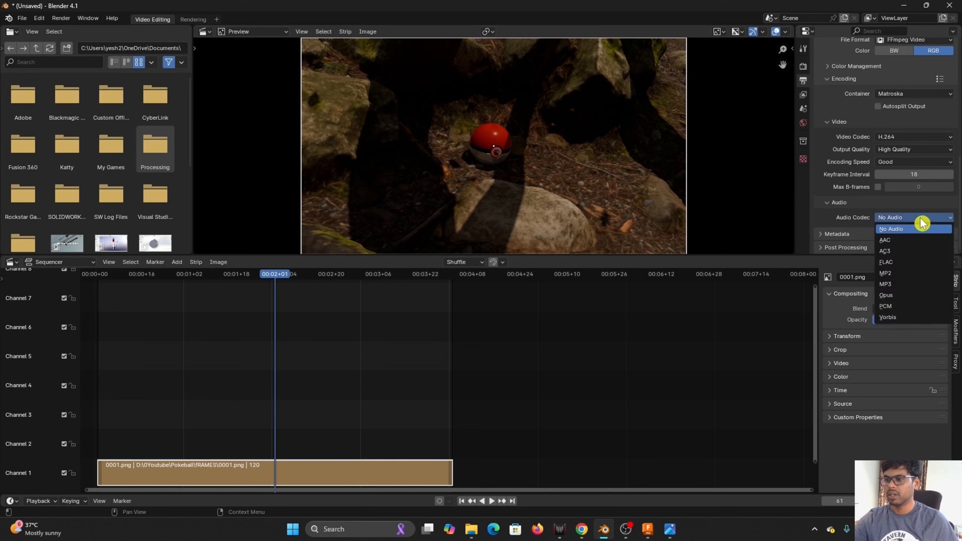
{"action": "left_click", "coordinate": [920, 232]}
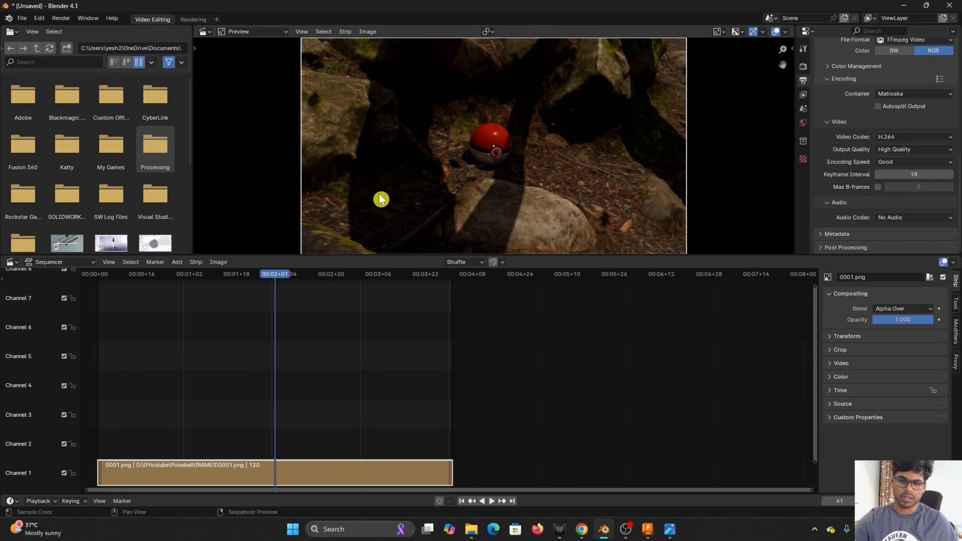
- Review the output format settings and render the animation to the video file
{"action": "scroll", "coordinate": [398, 195], "scroll_direction": "up", "scroll_amount": 2}
{"action": "scroll", "coordinate": [755, 188], "scroll_direction": "down", "scroll_amount": 2}
{"action": "scroll", "coordinate": [905, 131], "scroll_direction": "up", "scroll_amount": 10}
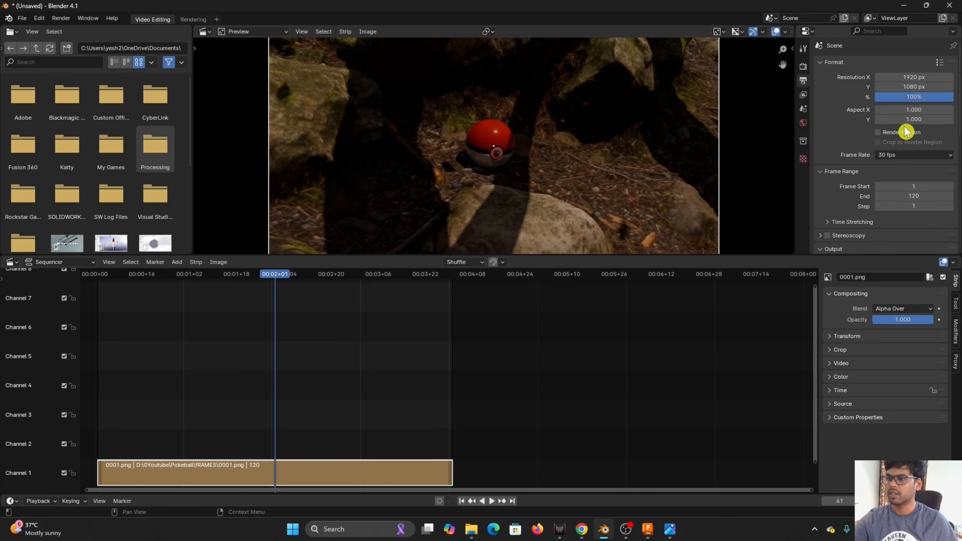
{"action": "left_click", "coordinate": [57, 25]}
{"action": "left_click", "coordinate": [88, 18]}
{"action": "left_click", "coordinate": [58, 21]}
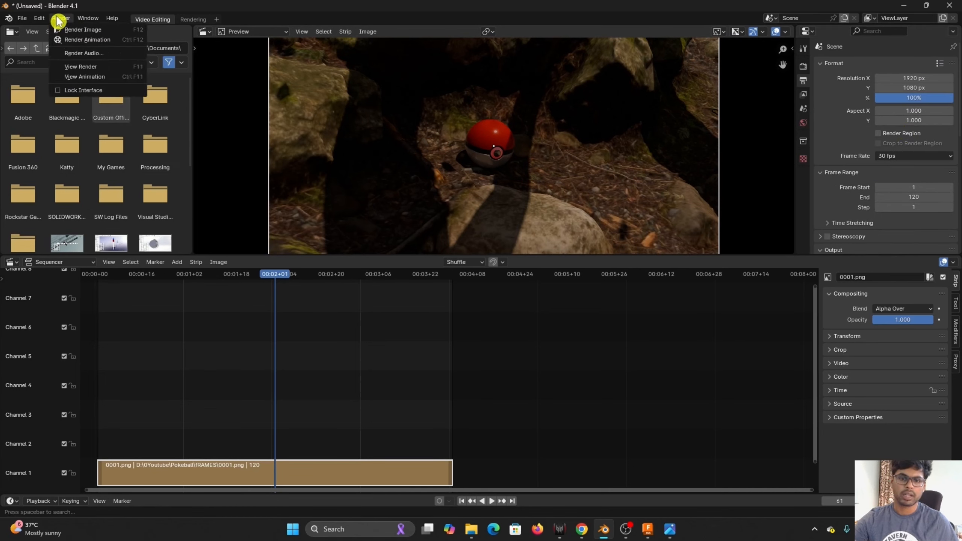
{"action": "left_click", "coordinate": [92, 40]}
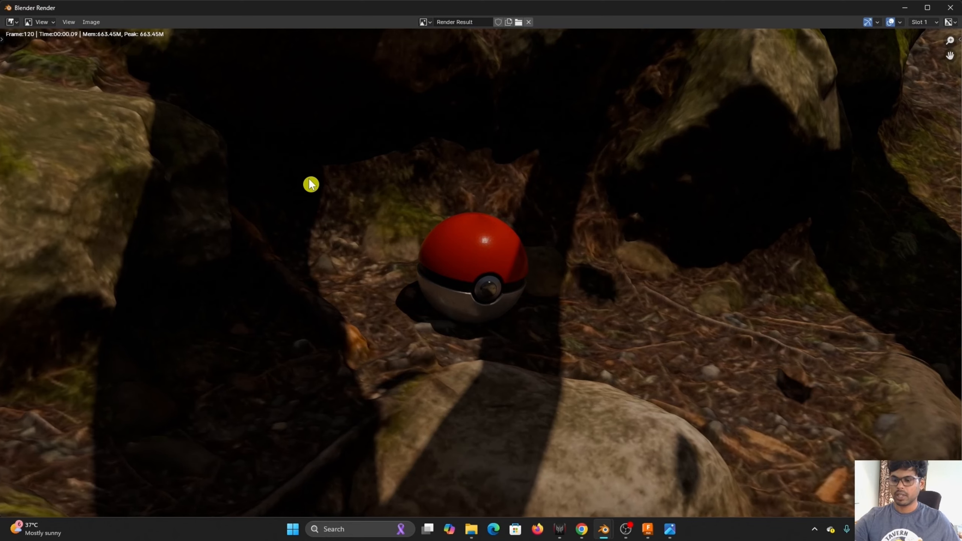
- Switch to File Explorer, play Final render0001-0120 from the Pokeball folder and switch to the Poké Ball model in Autodesk Fusion
{"action": "left_click", "coordinate": [471, 529]}
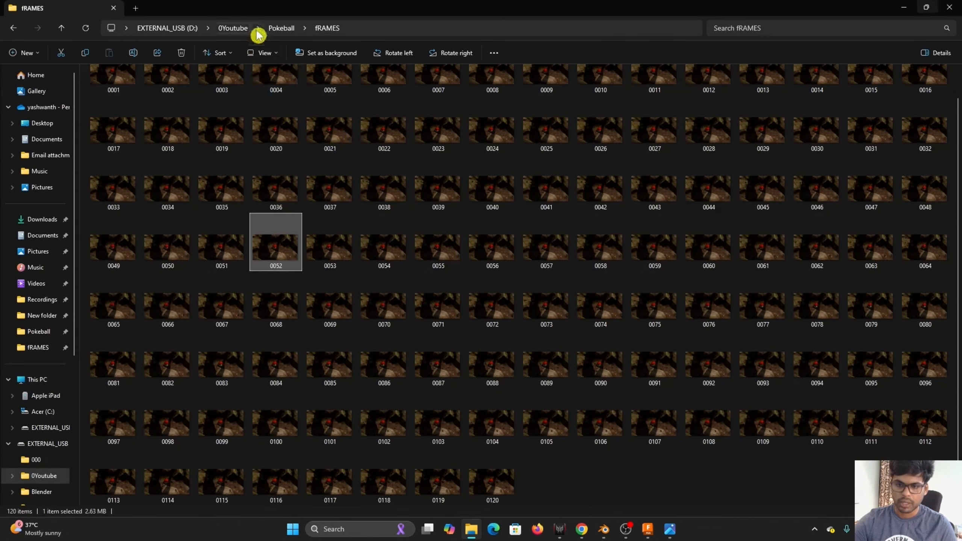
{"action": "left_click", "coordinate": [282, 29]}
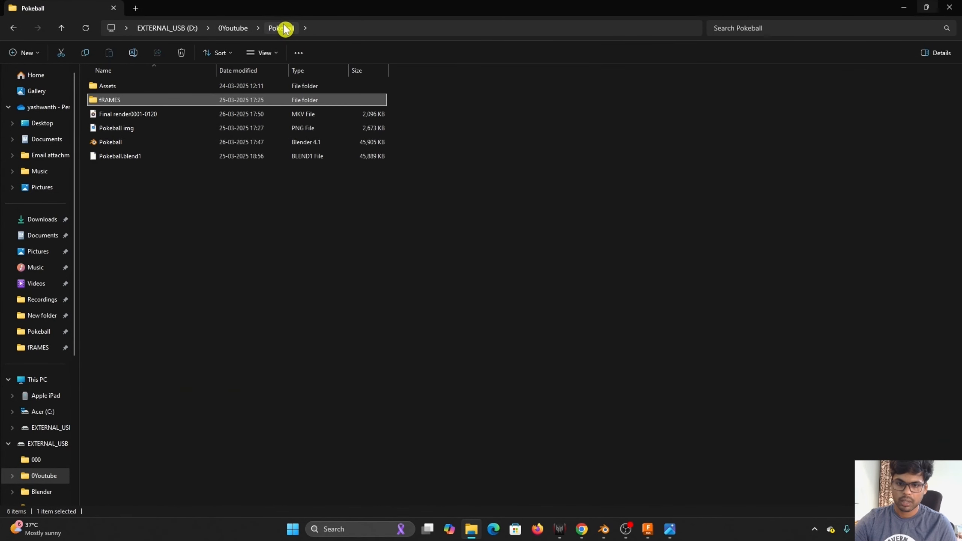
{"action": "double_click", "coordinate": [145, 114]}
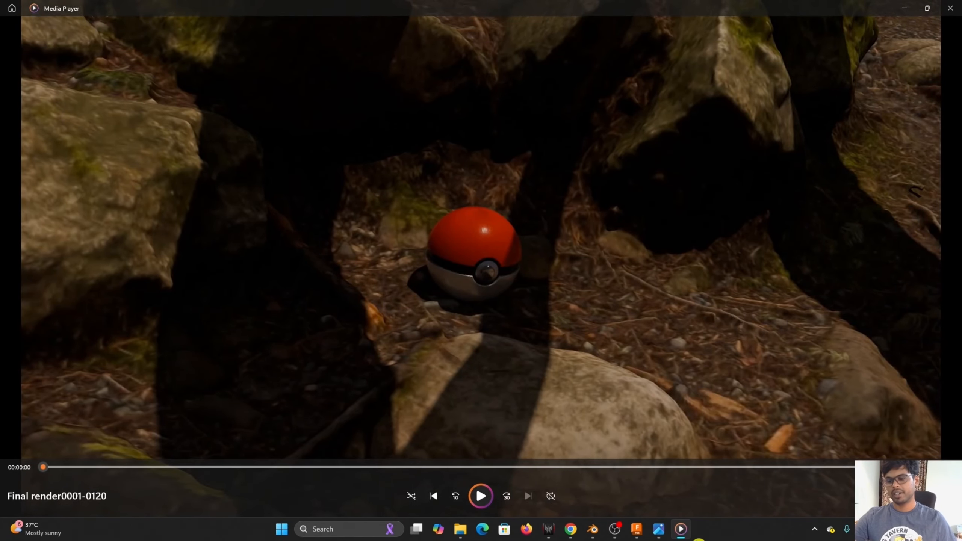
{"action": "left_click", "coordinate": [637, 530]}
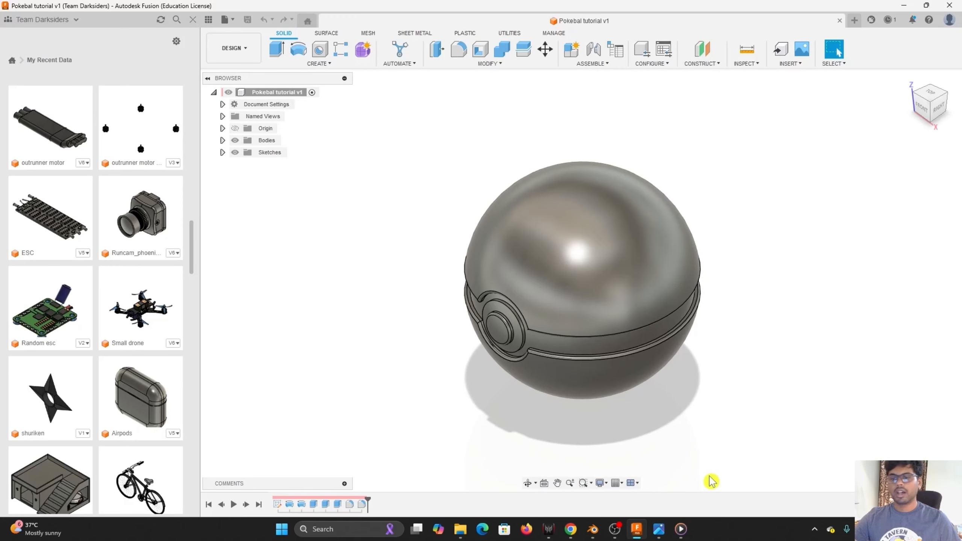